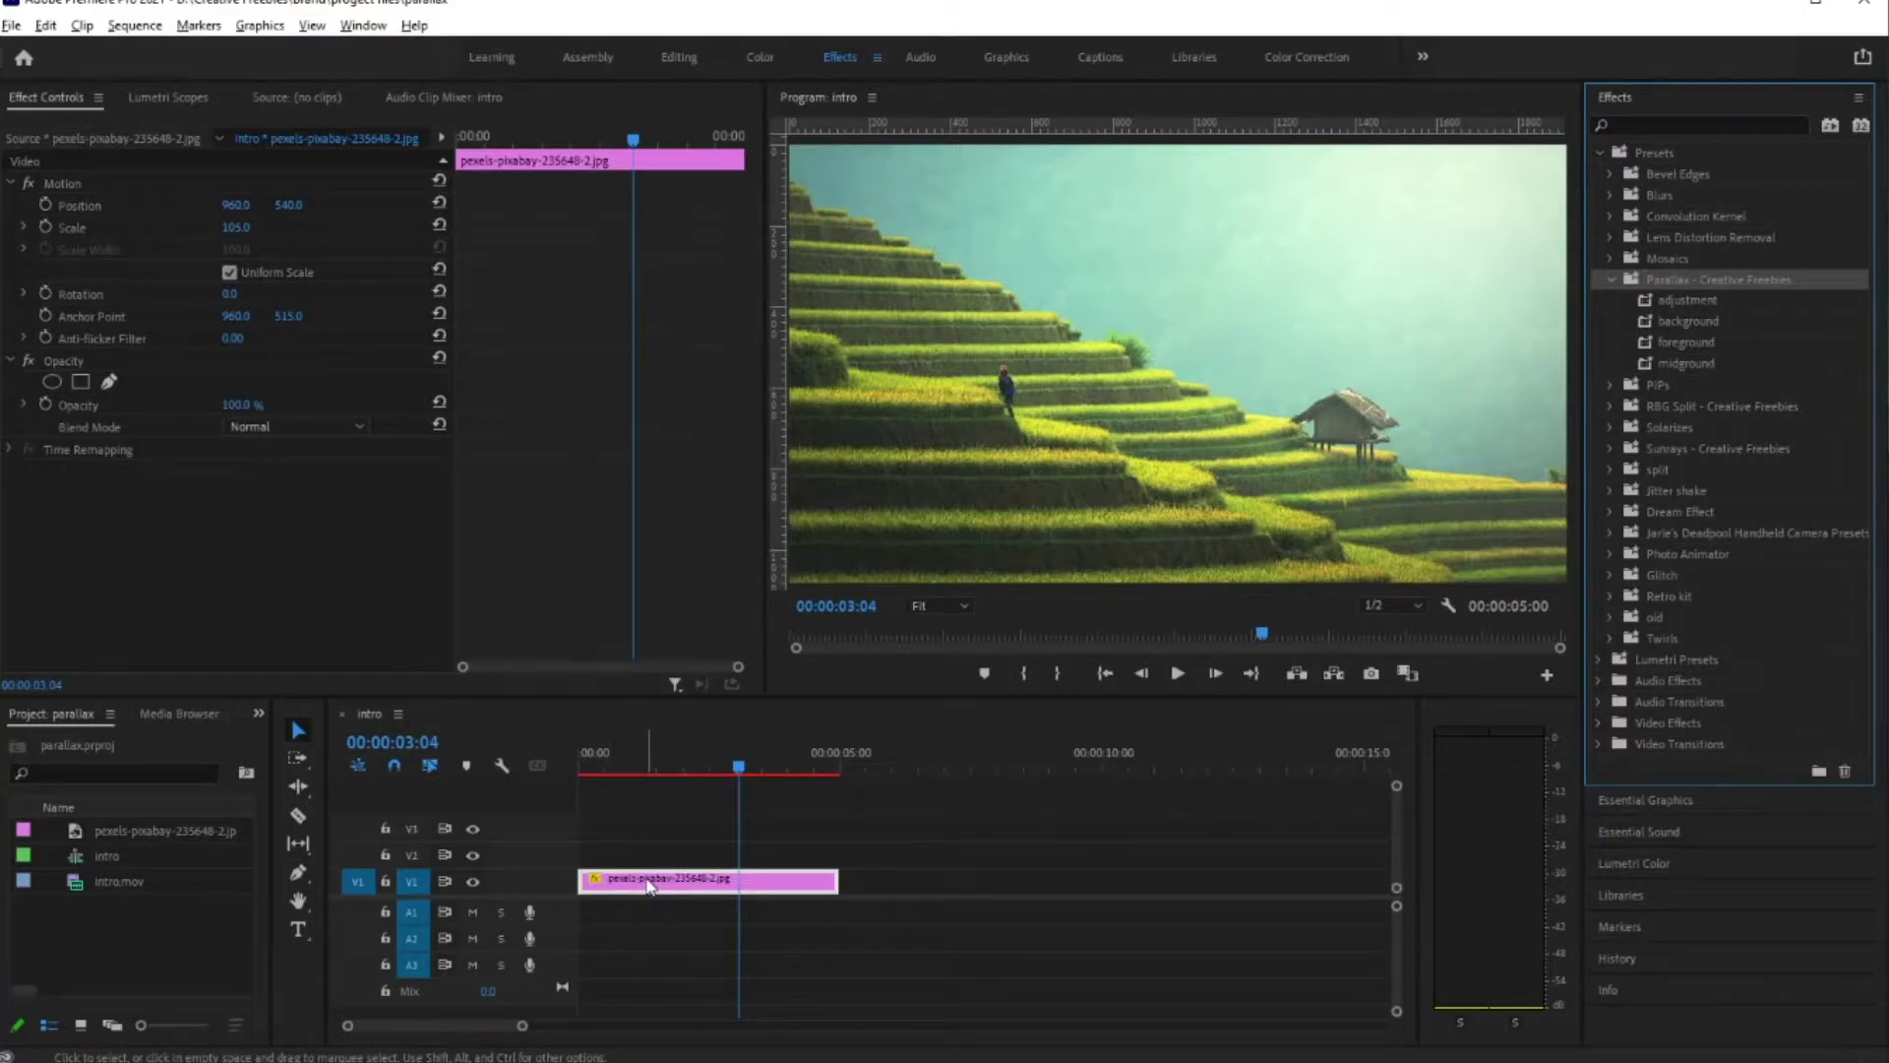
# Step: Duplicate the image clip onto tracks V2 and V3, and hide the output of tracks V1 and V2
pyautogui.moveTo(644, 893); pyautogui.dragTo(649, 829)
pyautogui.click(634, 831)
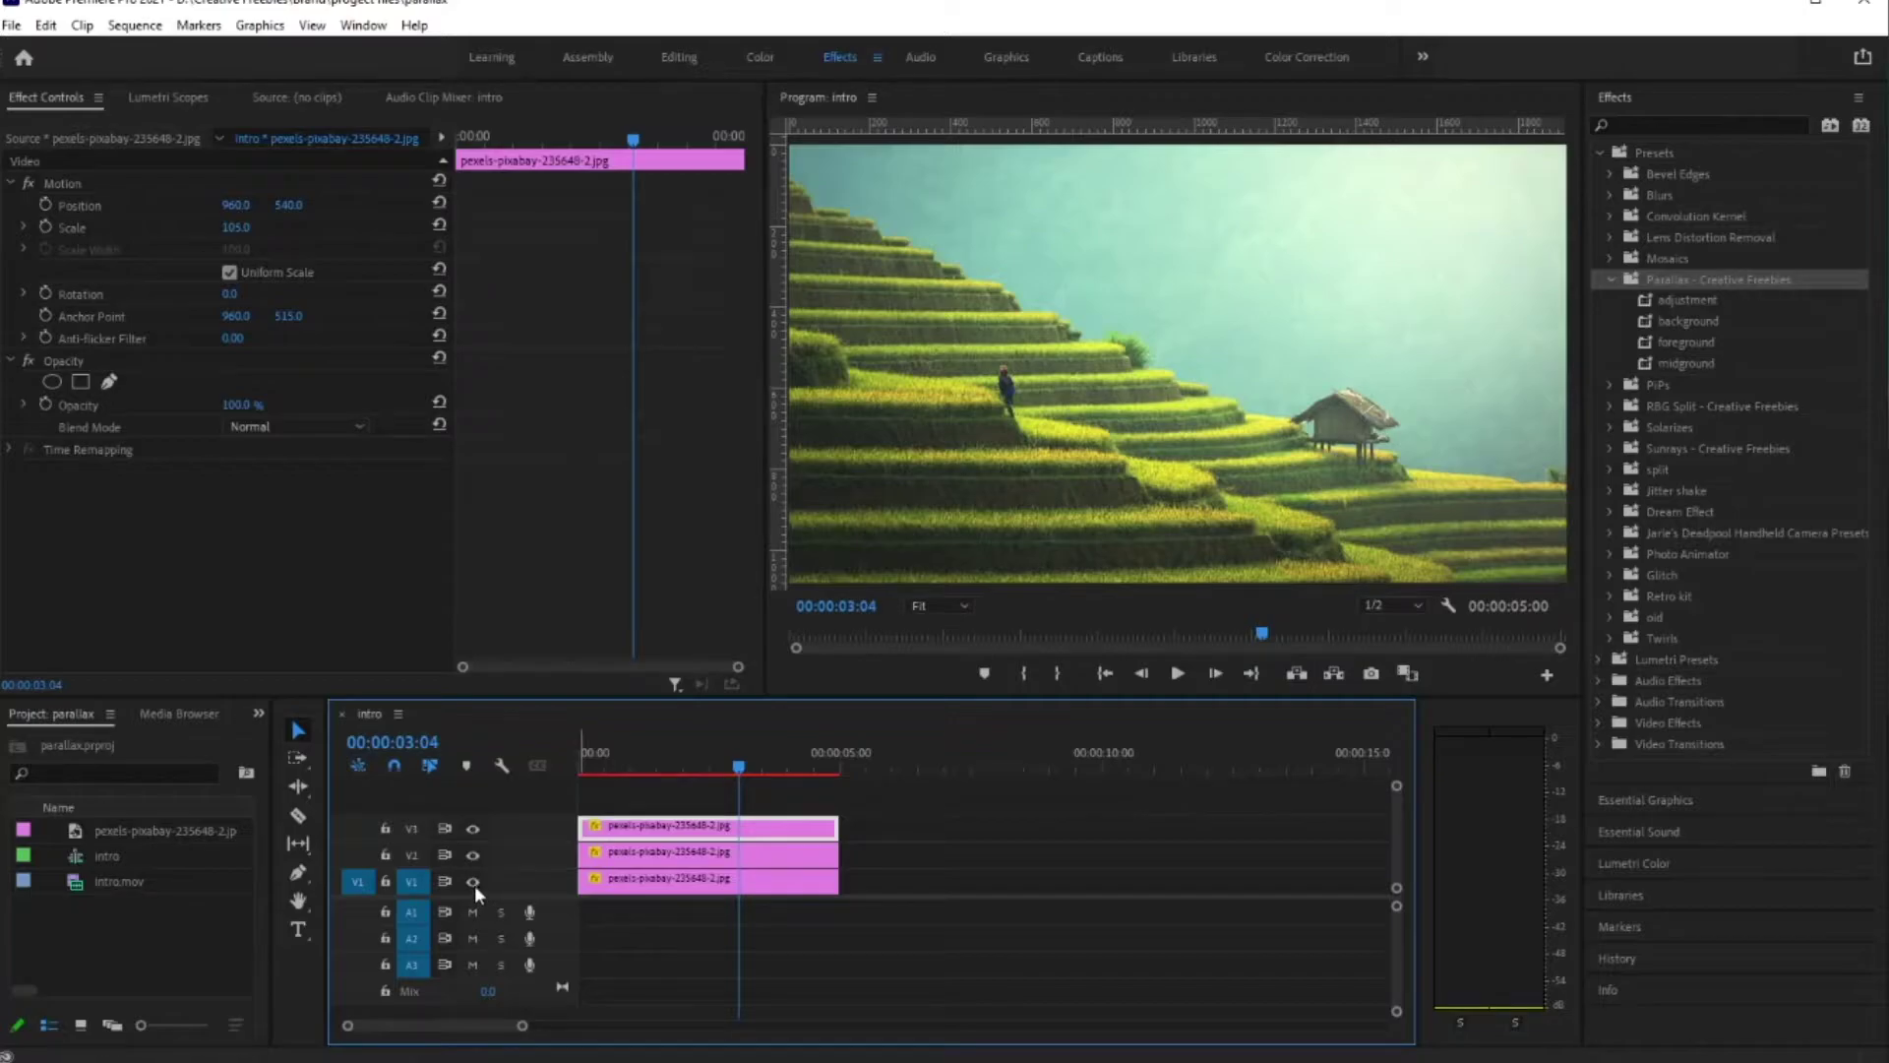
pyautogui.click(471, 855)
pyautogui.click(471, 882)
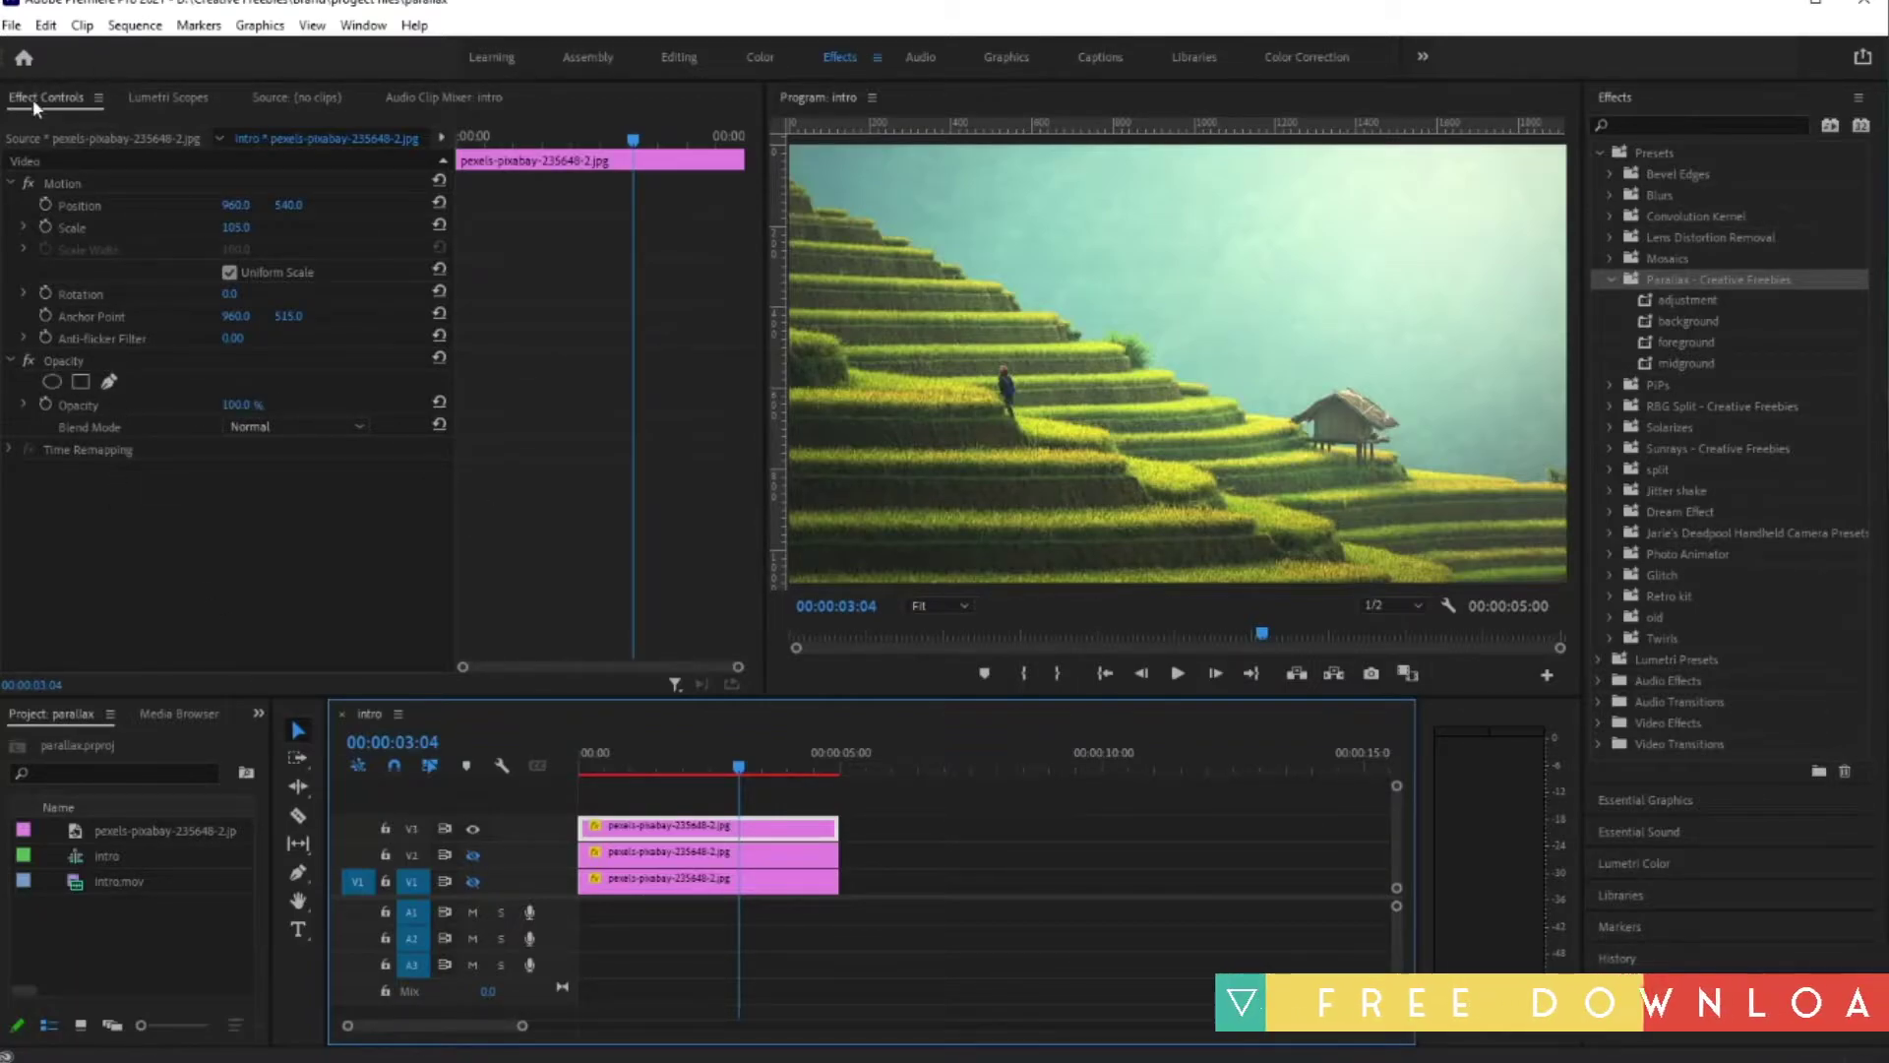
# Step: Start a free-draw opacity mask on the V3 clip and trace the foreground terrace edge from the image's left border to the standing figure
pyautogui.click(110, 95)
pyautogui.click(43, 97)
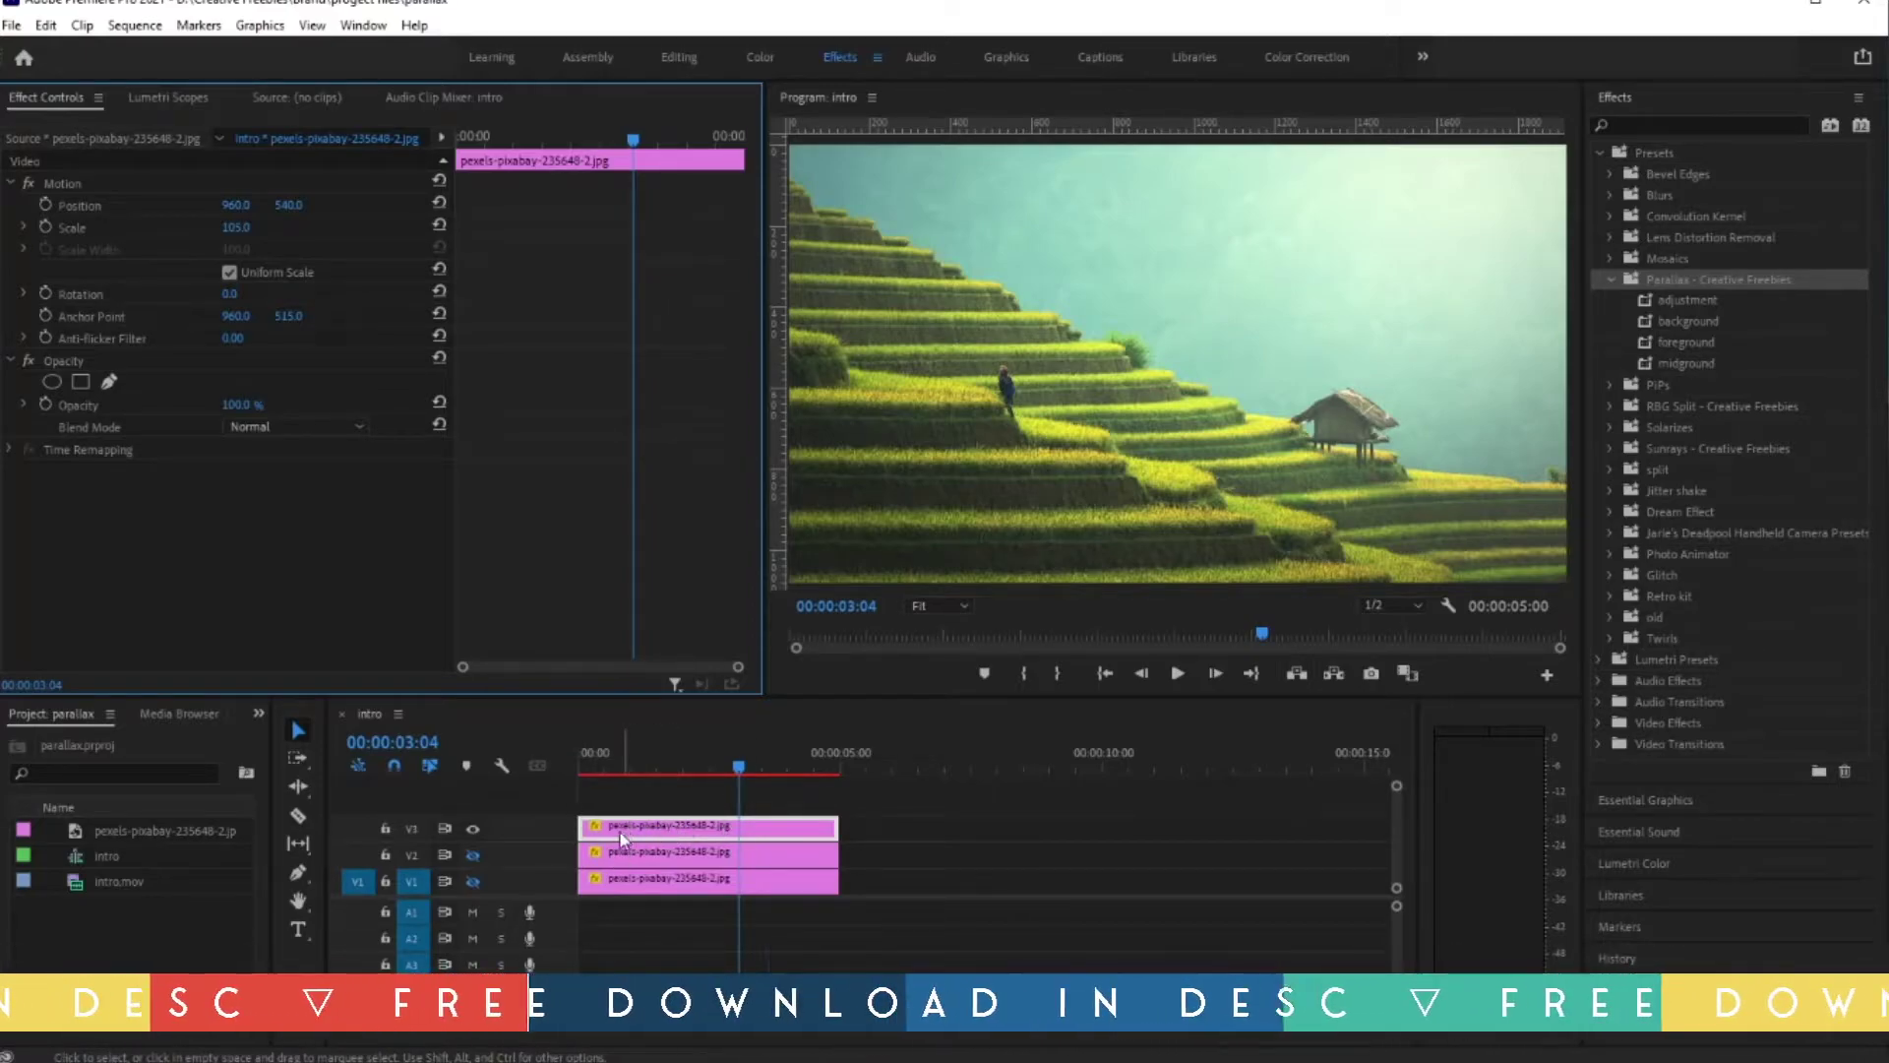
pyautogui.click(109, 382)
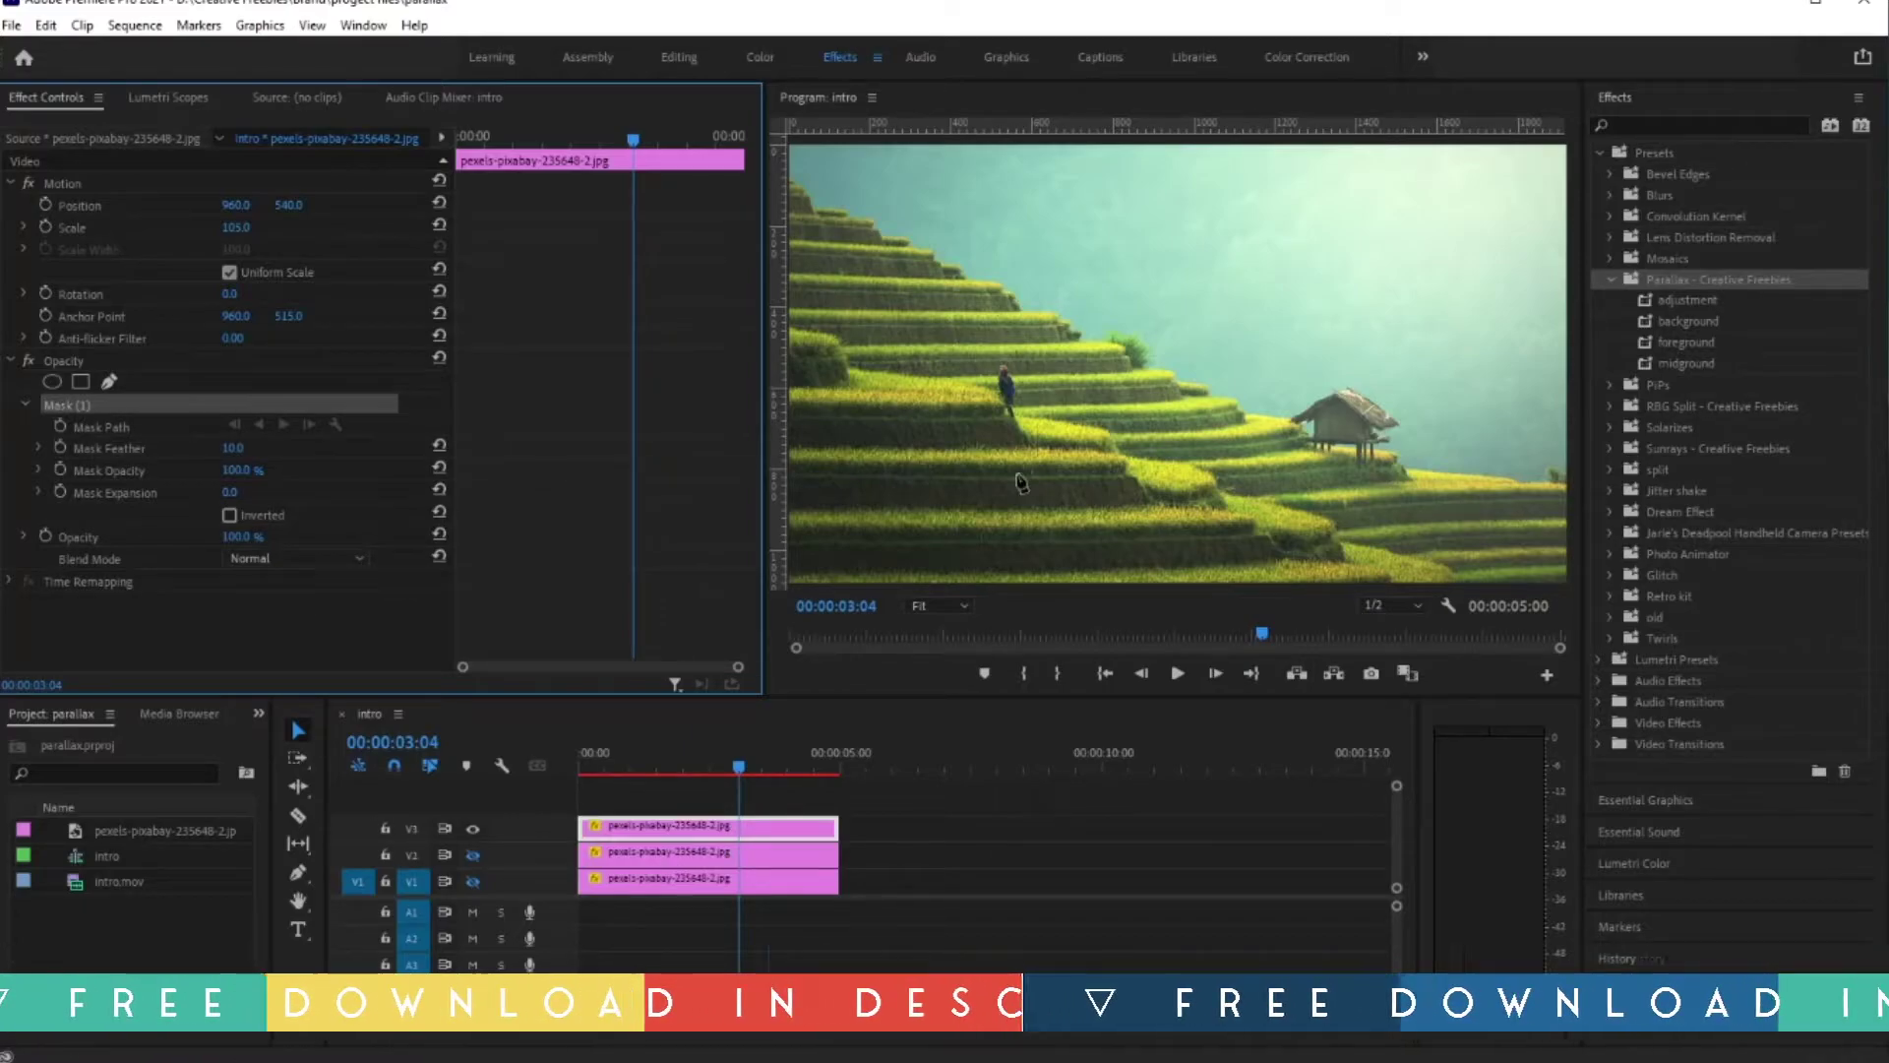
pyautogui.click(953, 605)
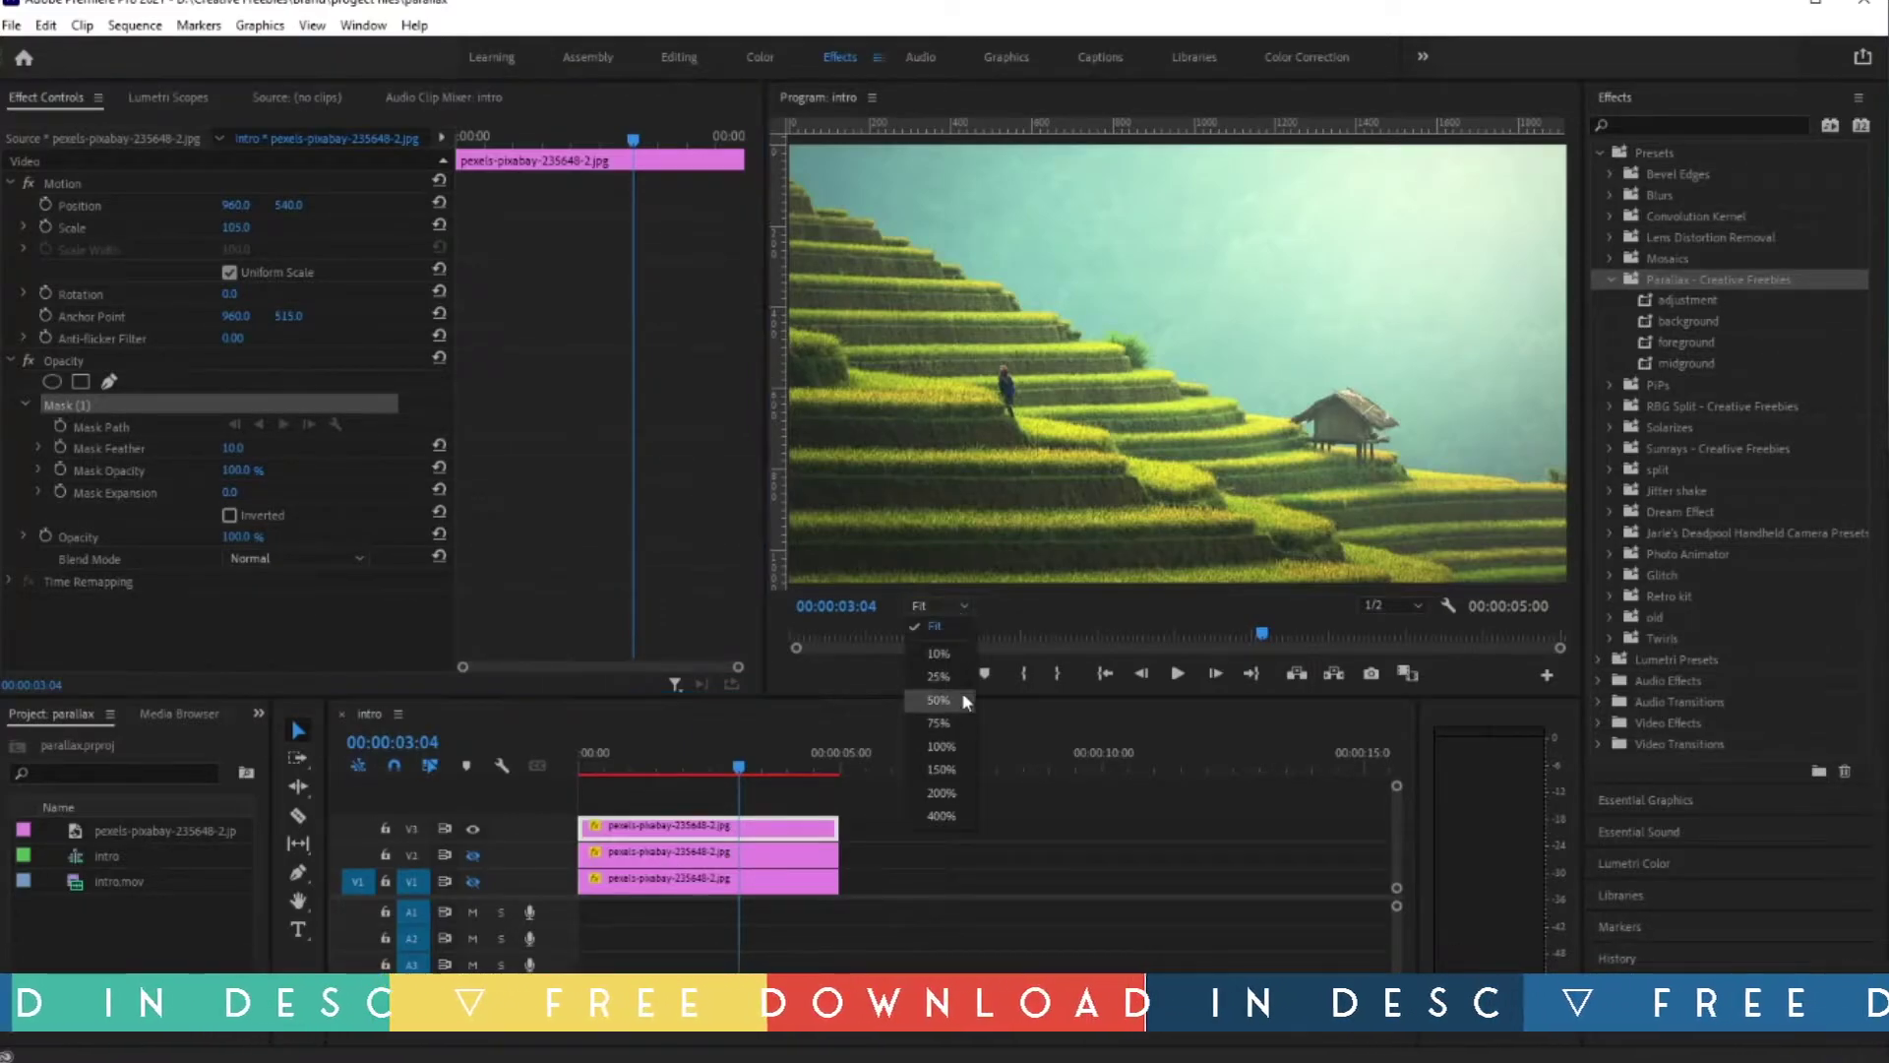
pyautogui.click(942, 748)
pyautogui.moveTo(1161, 588); pyautogui.dragTo(919, 587)
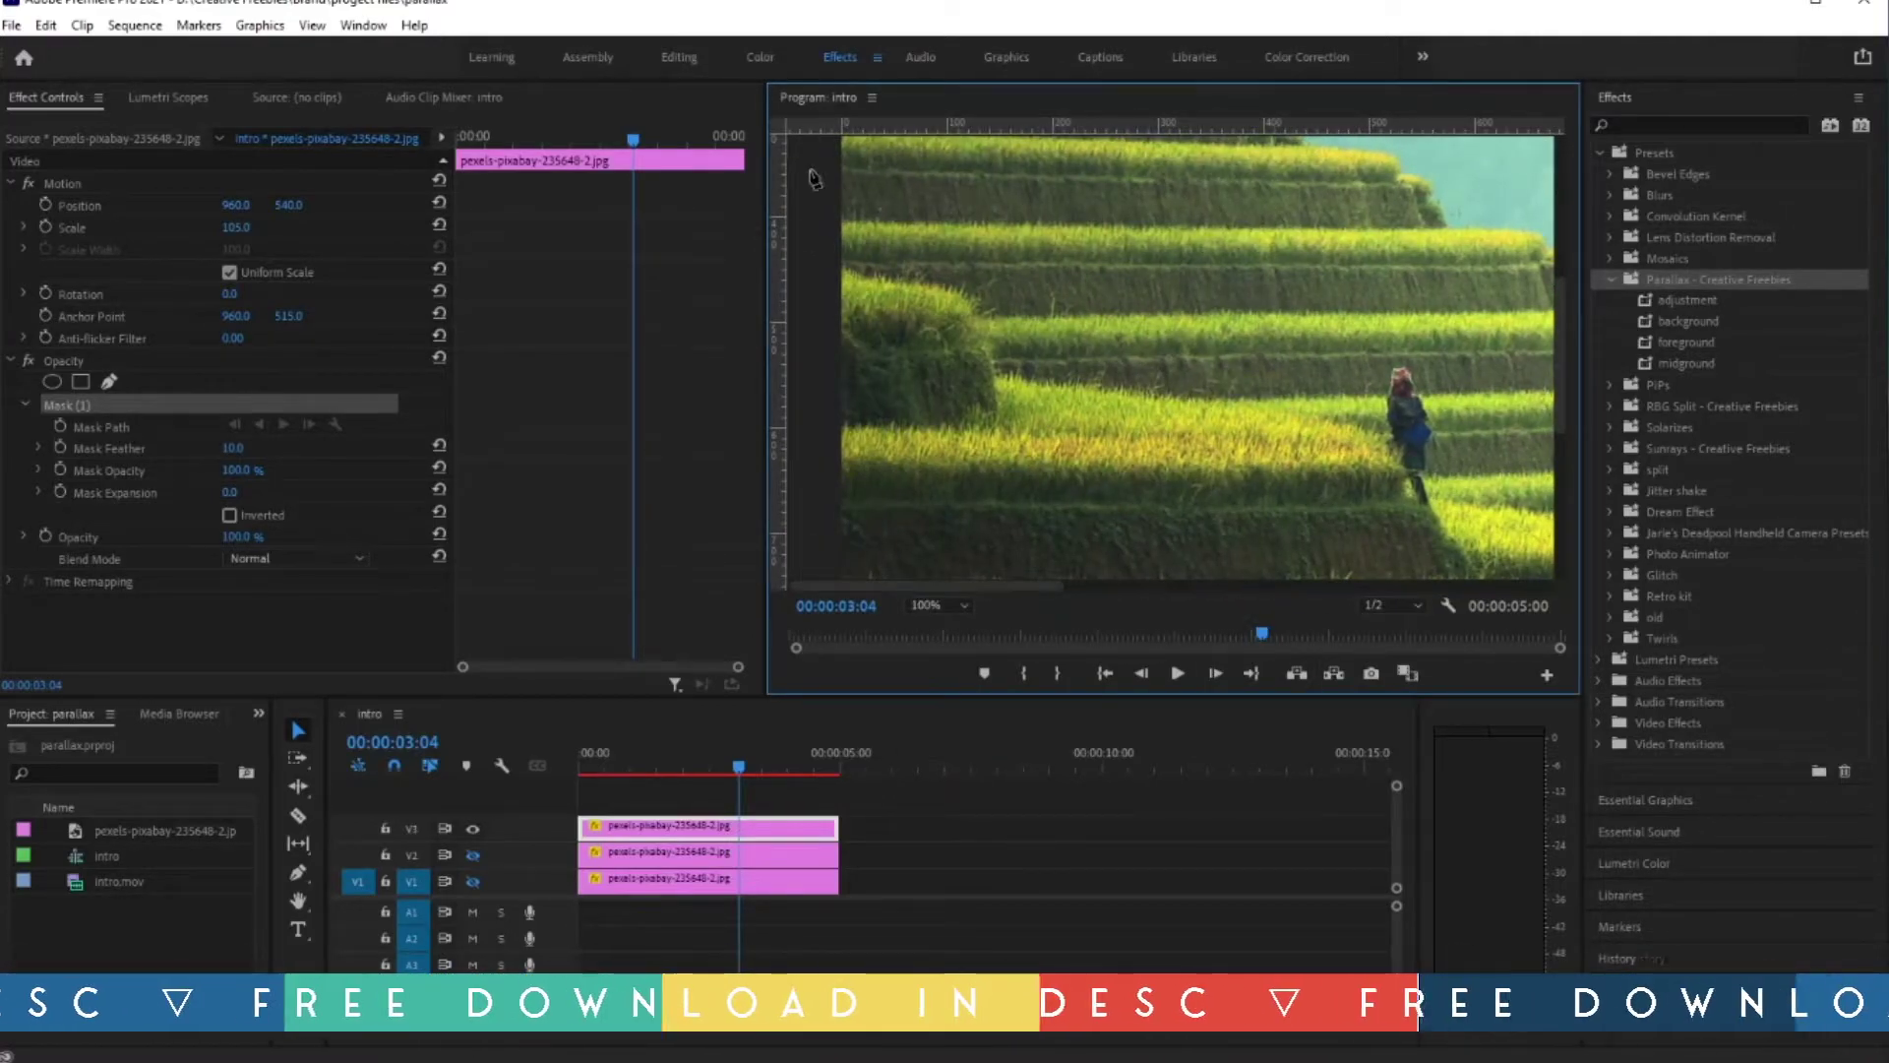
pyautogui.click(838, 271)
pyautogui.click(962, 294)
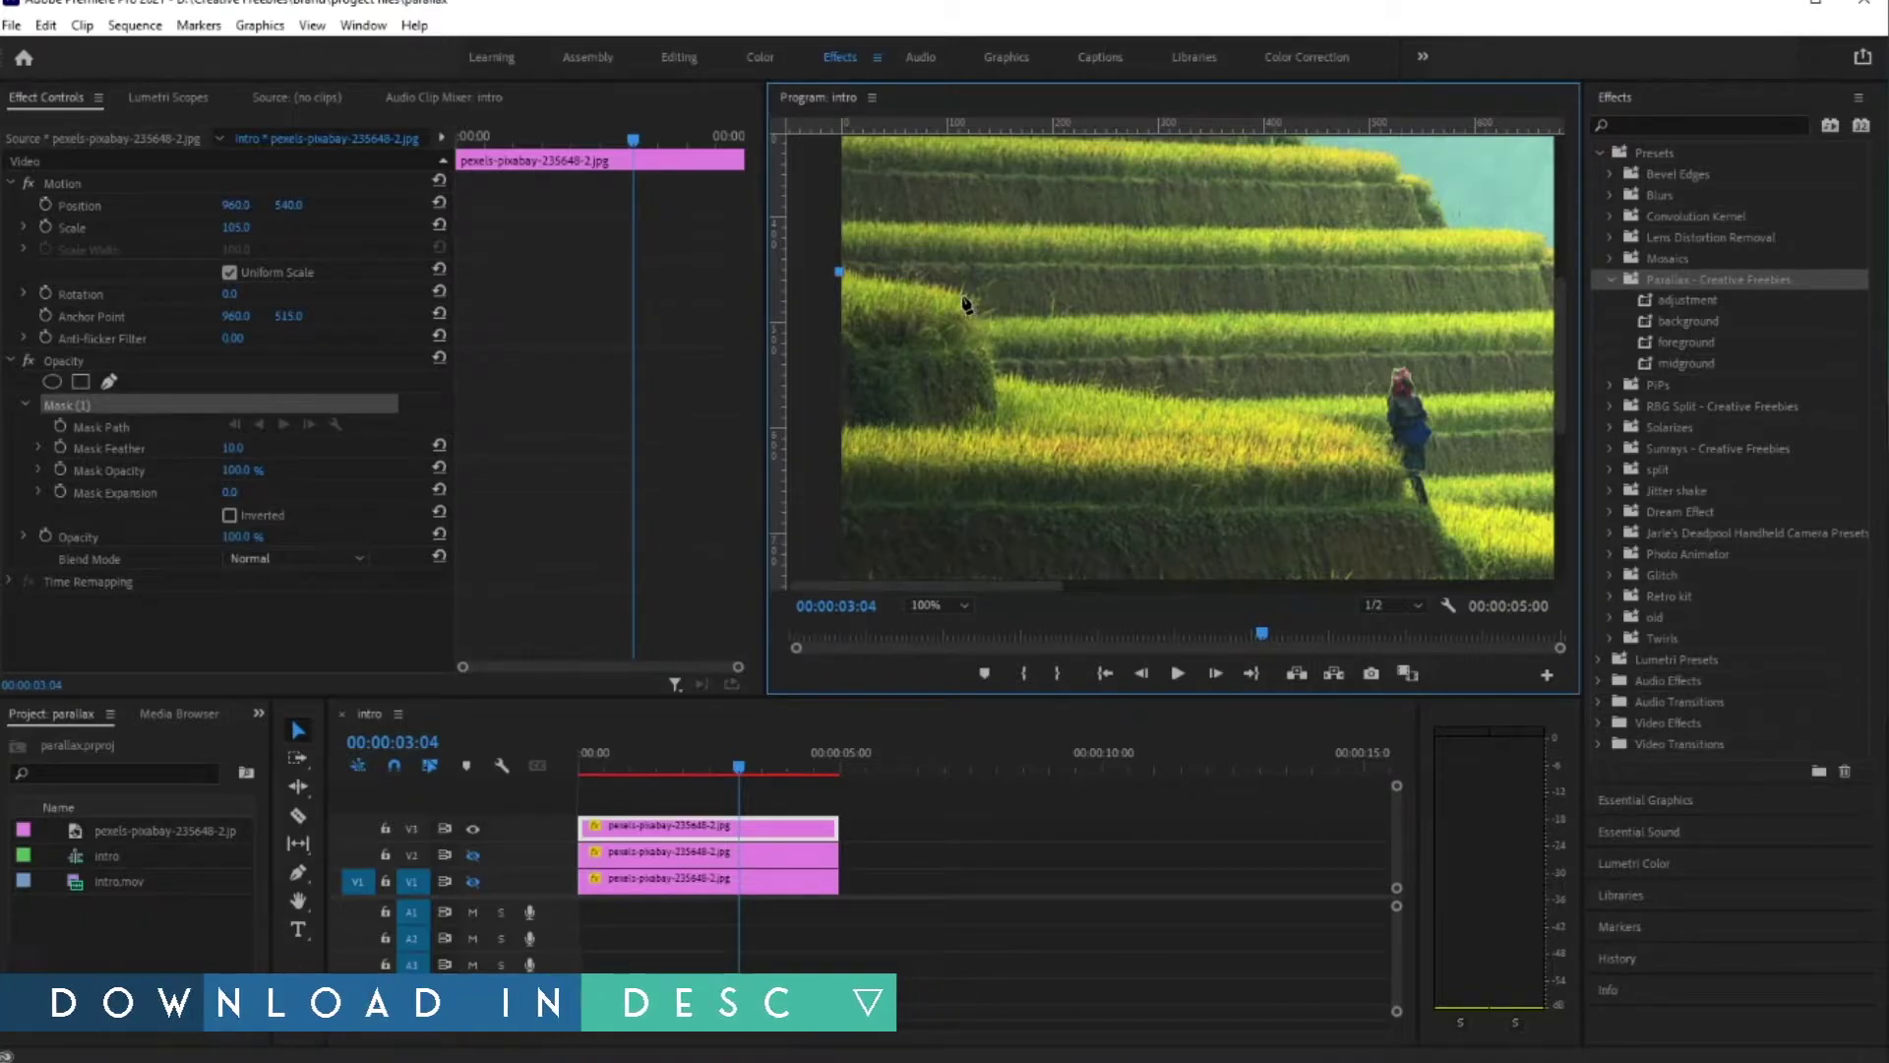
pyautogui.click(996, 377)
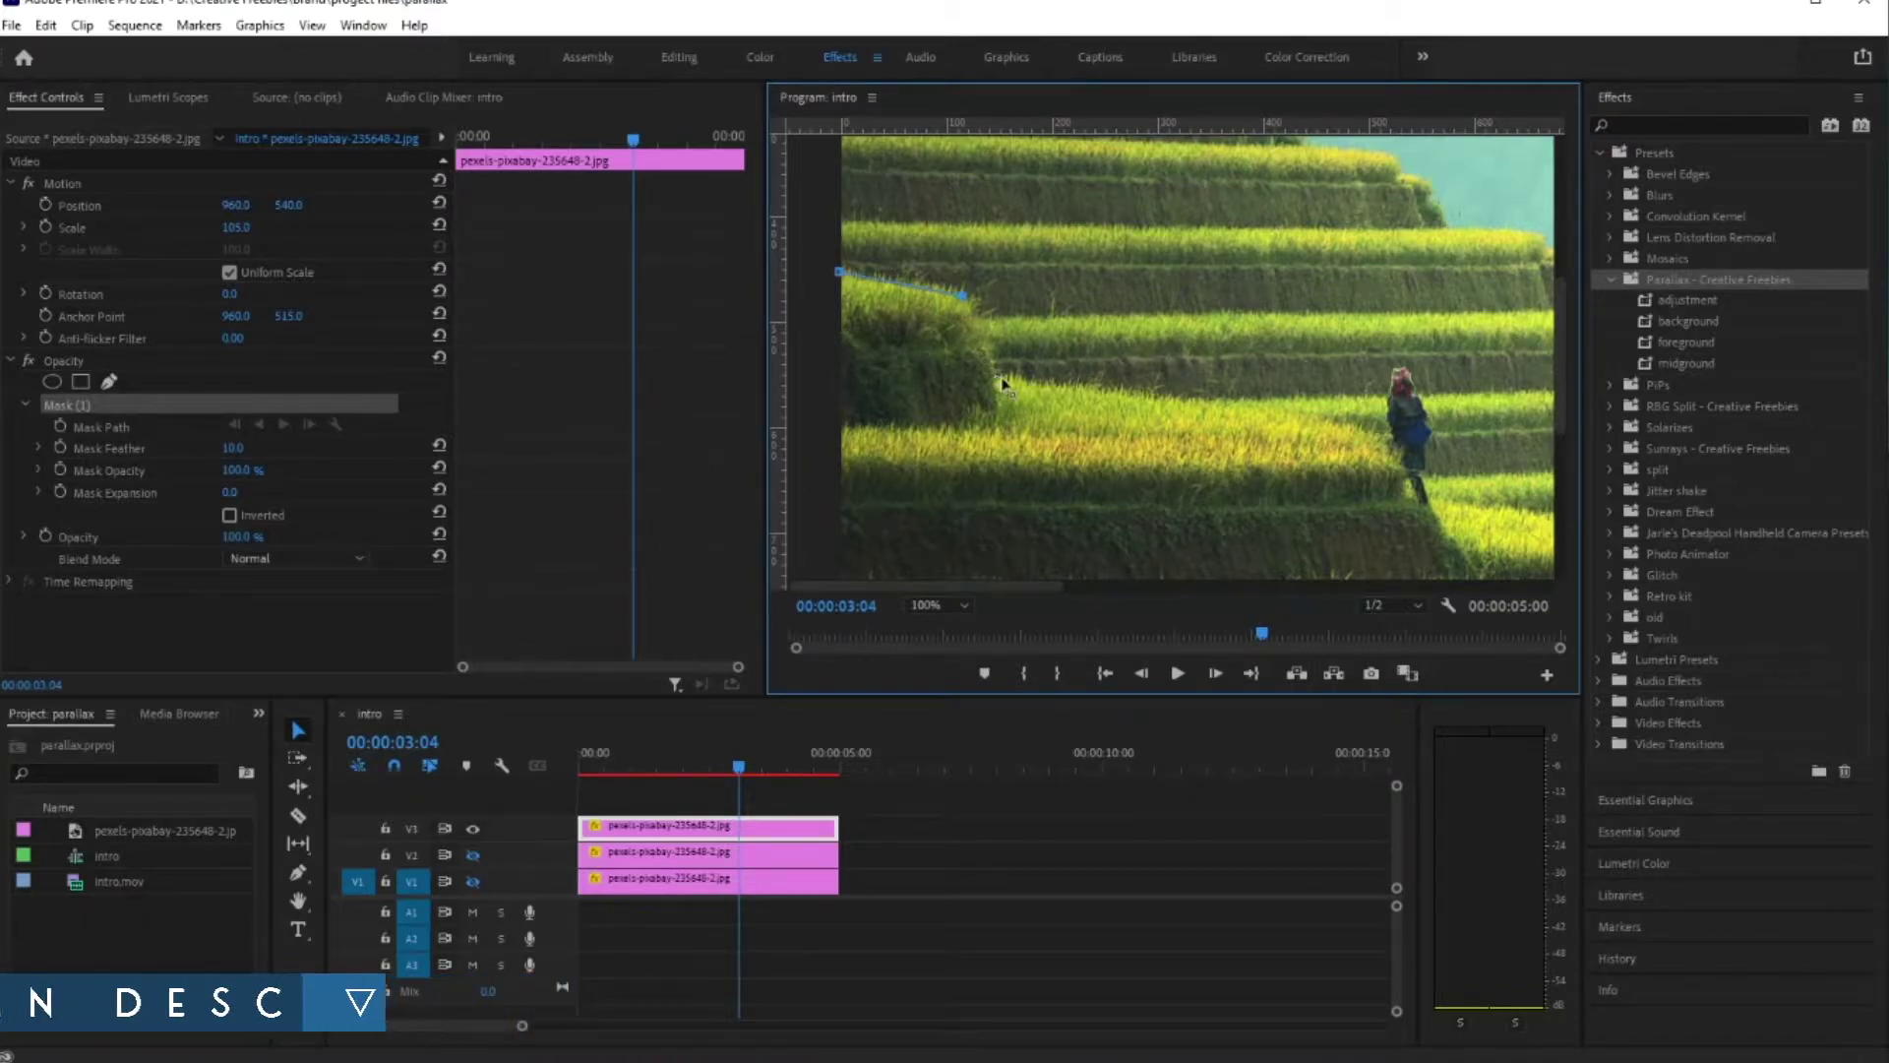
pyautogui.click(1368, 433)
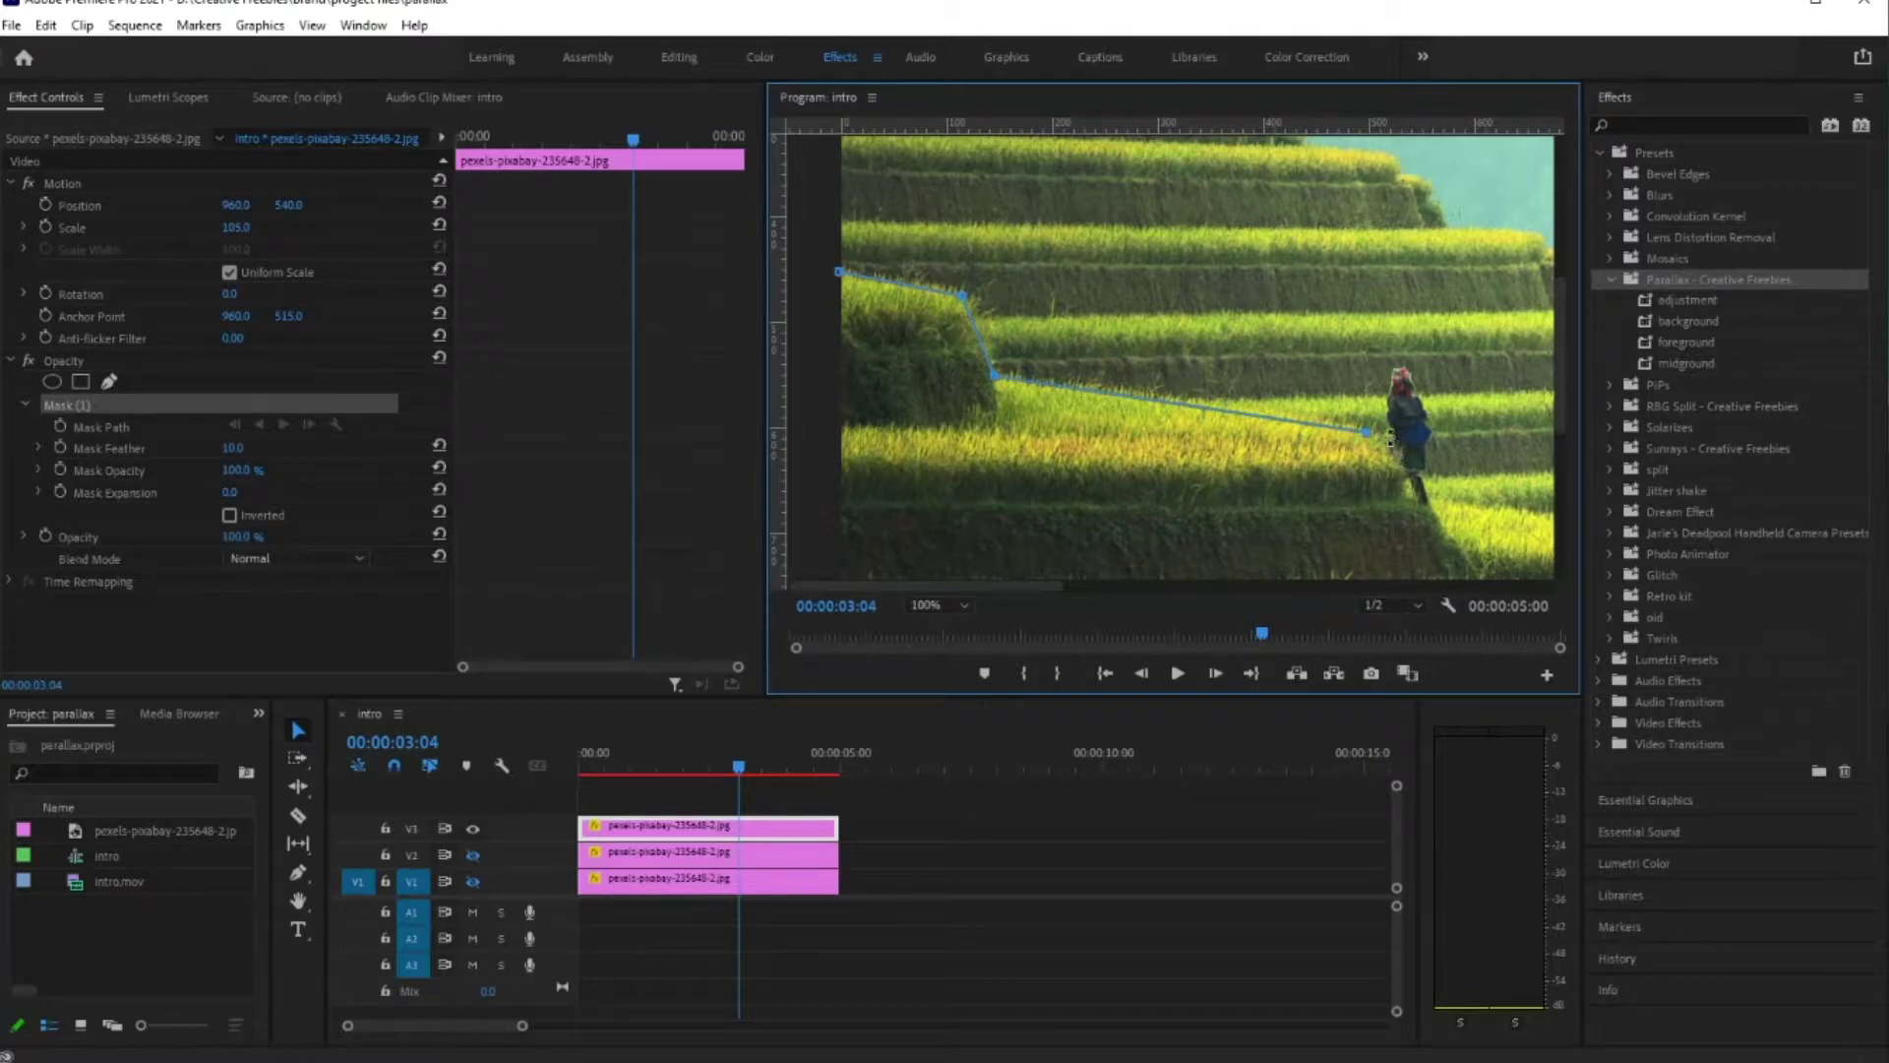
pyautogui.click(1395, 440)
# Step: Continue the foreground mask around the standing figure's back and head, undoing the last misplaced adjustment of the path
pyautogui.click(932, 608)
pyautogui.click(949, 770)
pyautogui.moveTo(1560, 360); pyautogui.dragTo(1571, 451)
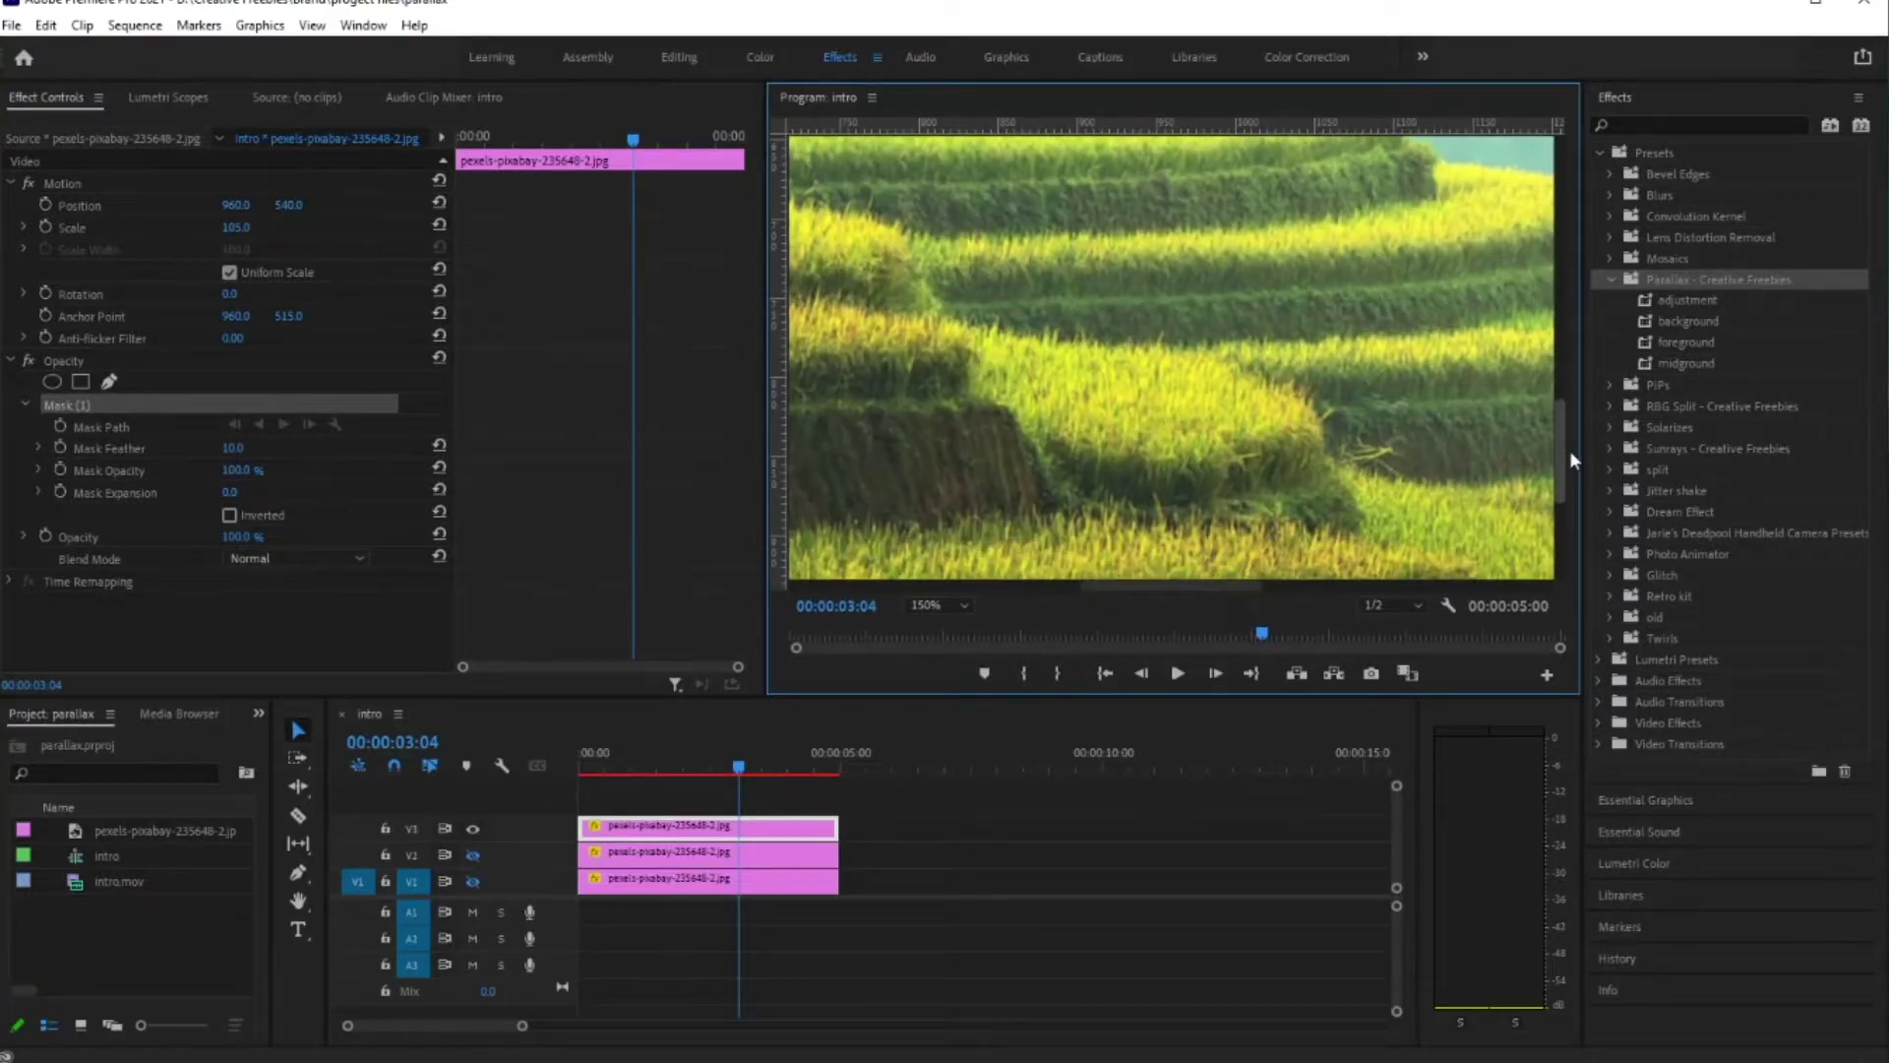
pyautogui.moveTo(1177, 586); pyautogui.dragTo(1256, 596)
pyautogui.moveTo(1552, 454)
pyautogui.mouseDown()
pyautogui.moveTo(1555, 504)
pyautogui.moveTo(1555, 433)
pyautogui.mouseUp()
pyautogui.moveTo(1218, 588); pyautogui.dragTo(984, 586)
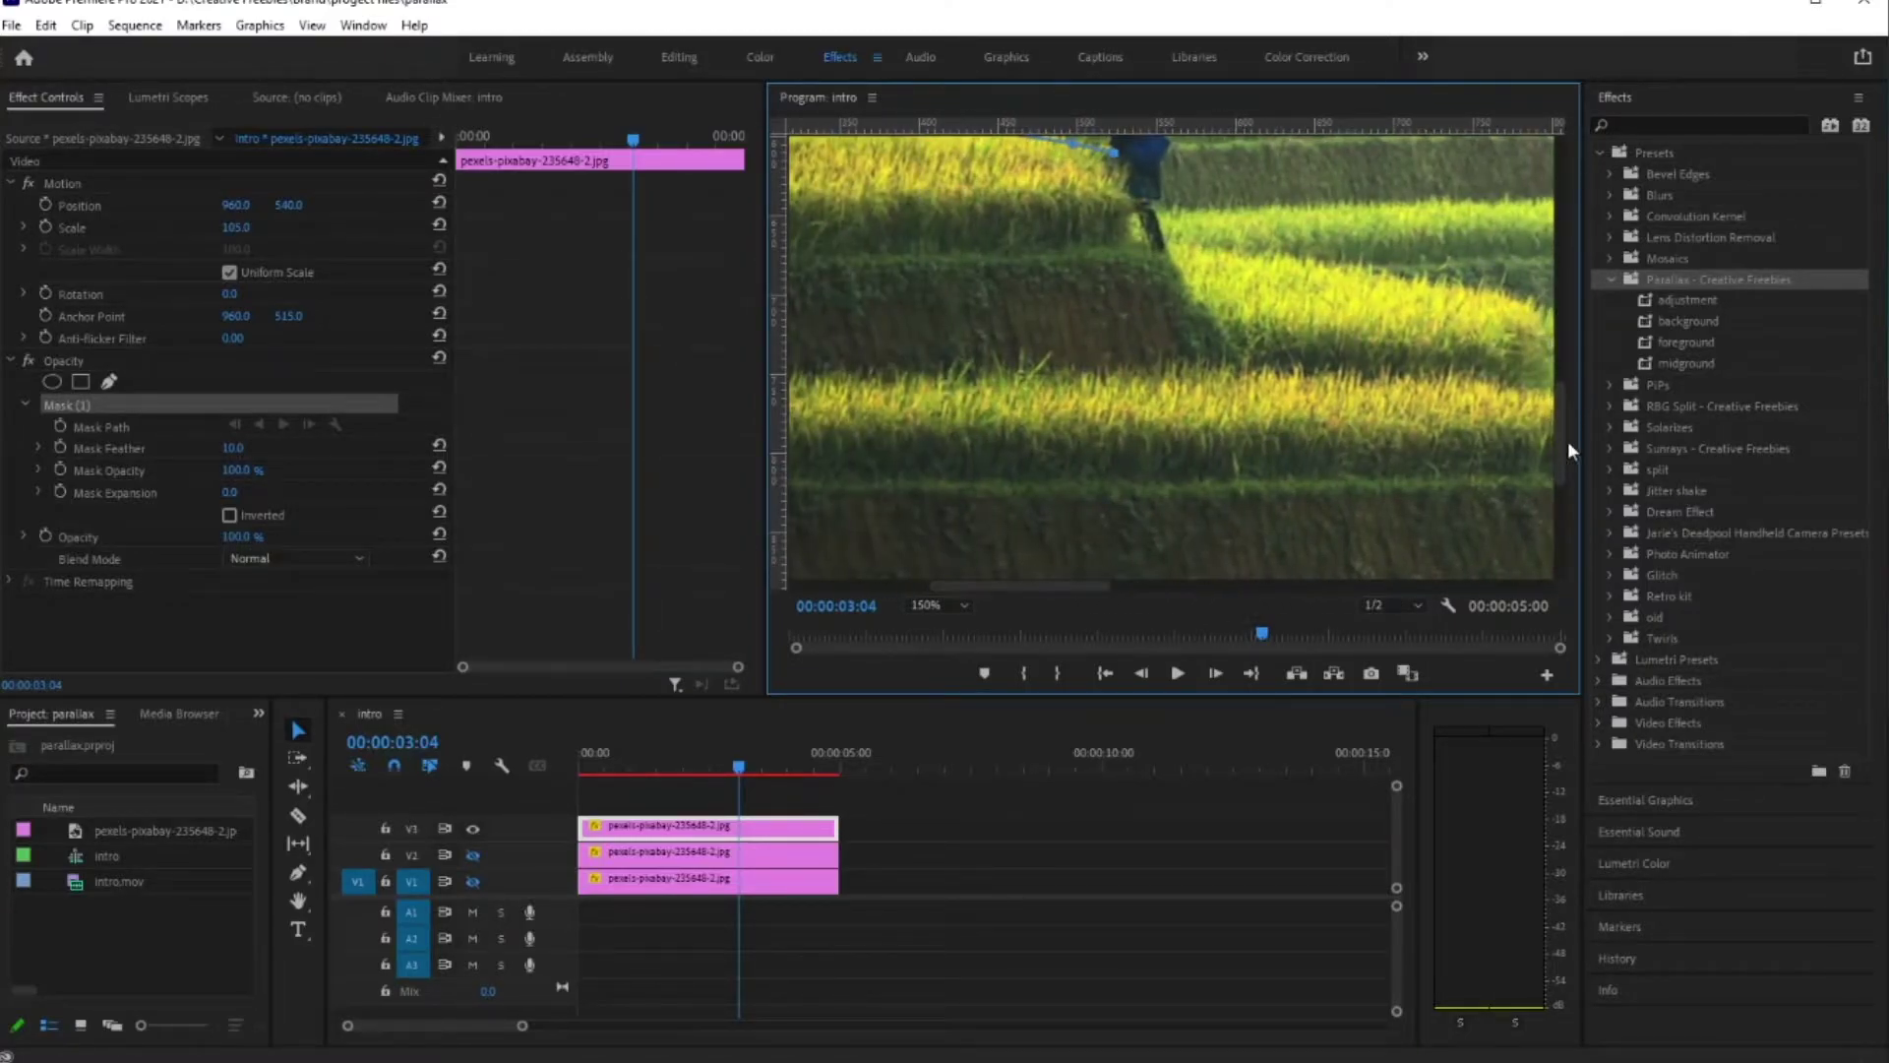
pyautogui.scroll(-5, 1564, 428)
pyautogui.scroll(5, 1564, 451)
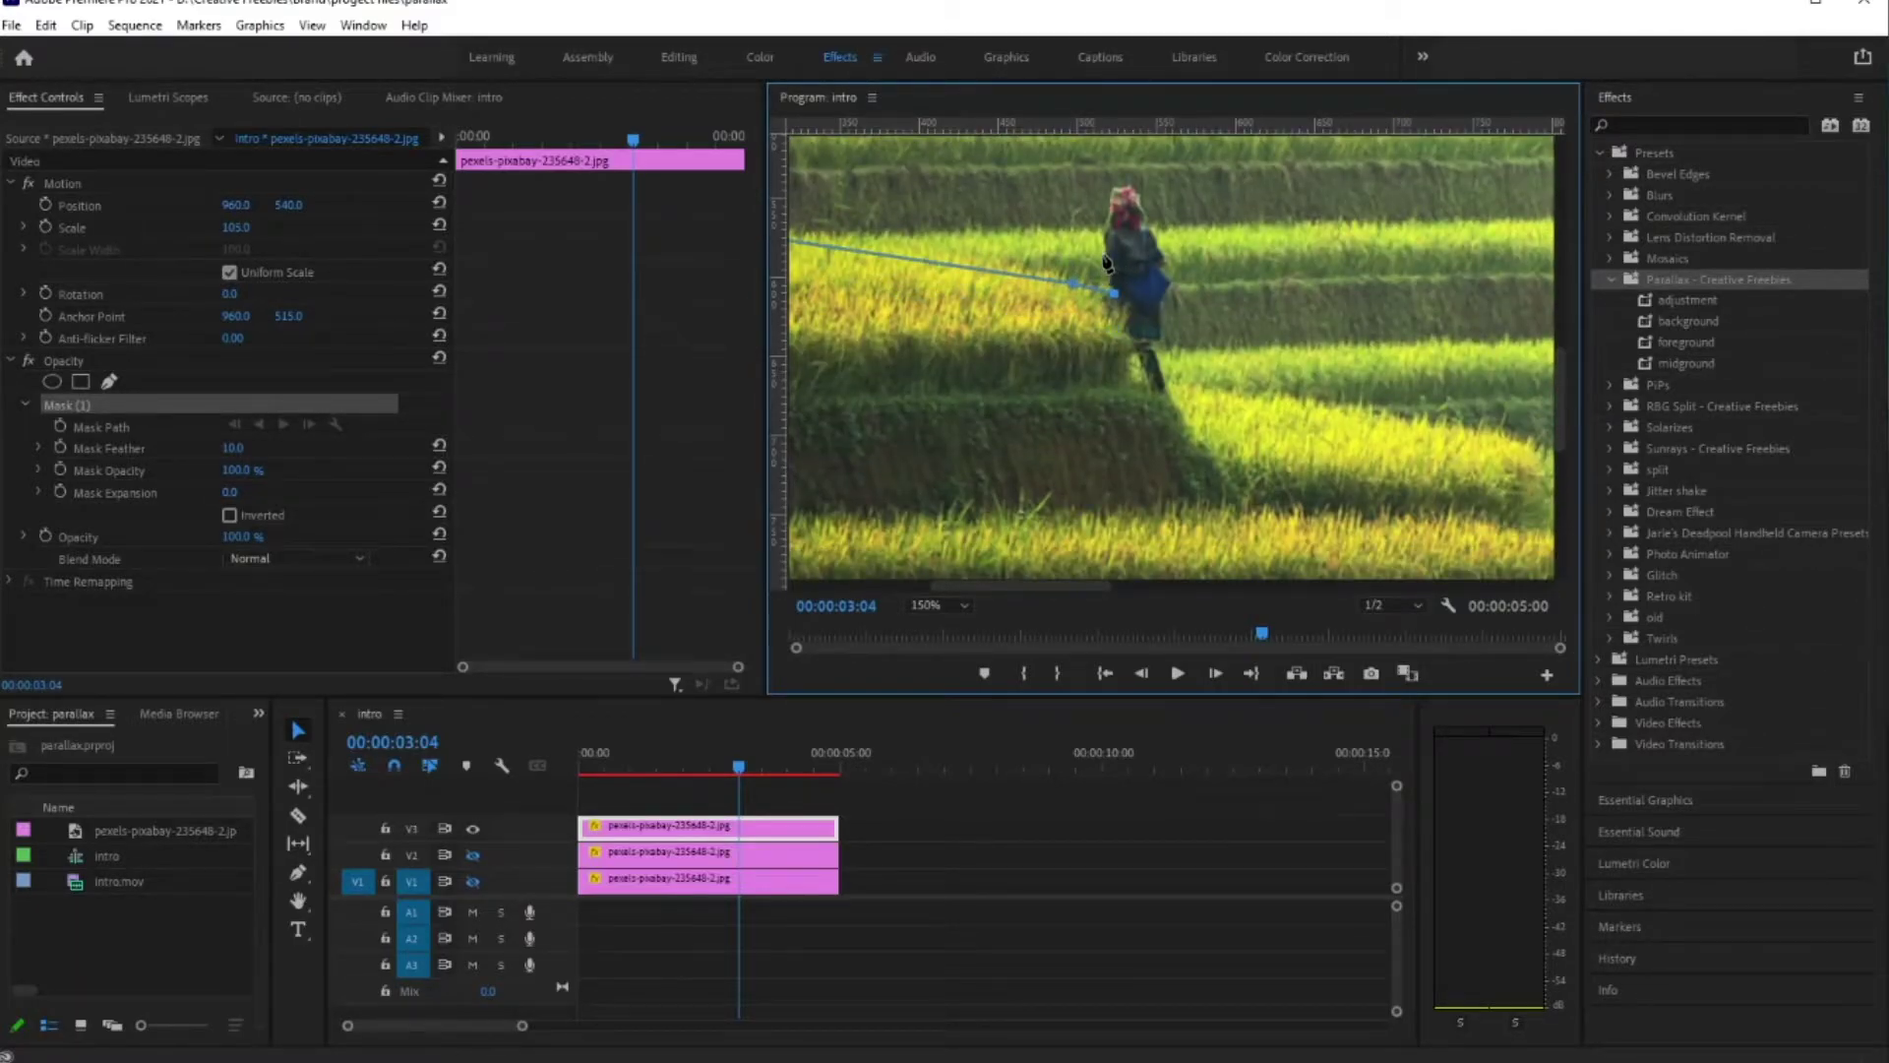
pyautogui.click(1103, 260)
pyautogui.click(1108, 222)
pyautogui.click(1113, 188)
pyautogui.click(1169, 184)
pyautogui.moveTo(1167, 189); pyautogui.dragTo(1136, 194)
pyautogui.moveTo(1139, 288); pyautogui.dragTo(1141, 275)
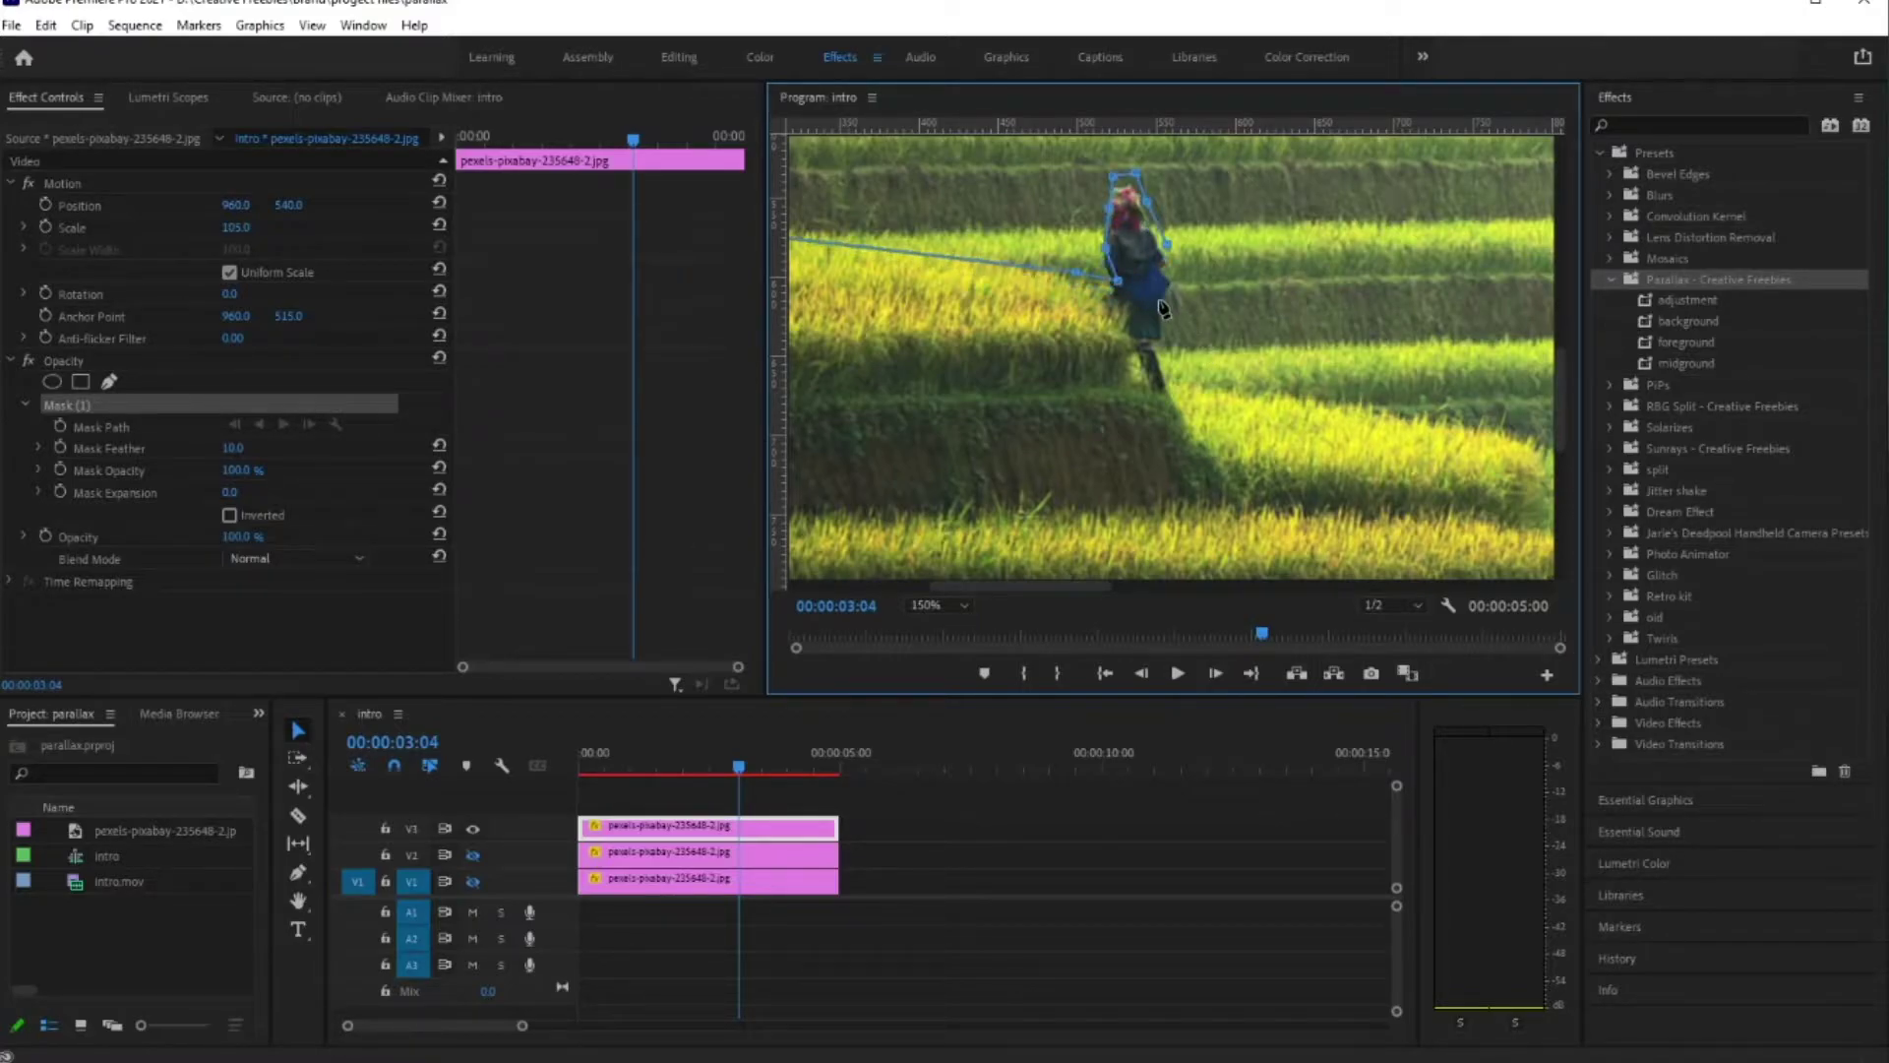
pyautogui.hotkey('ctrl', 'z')
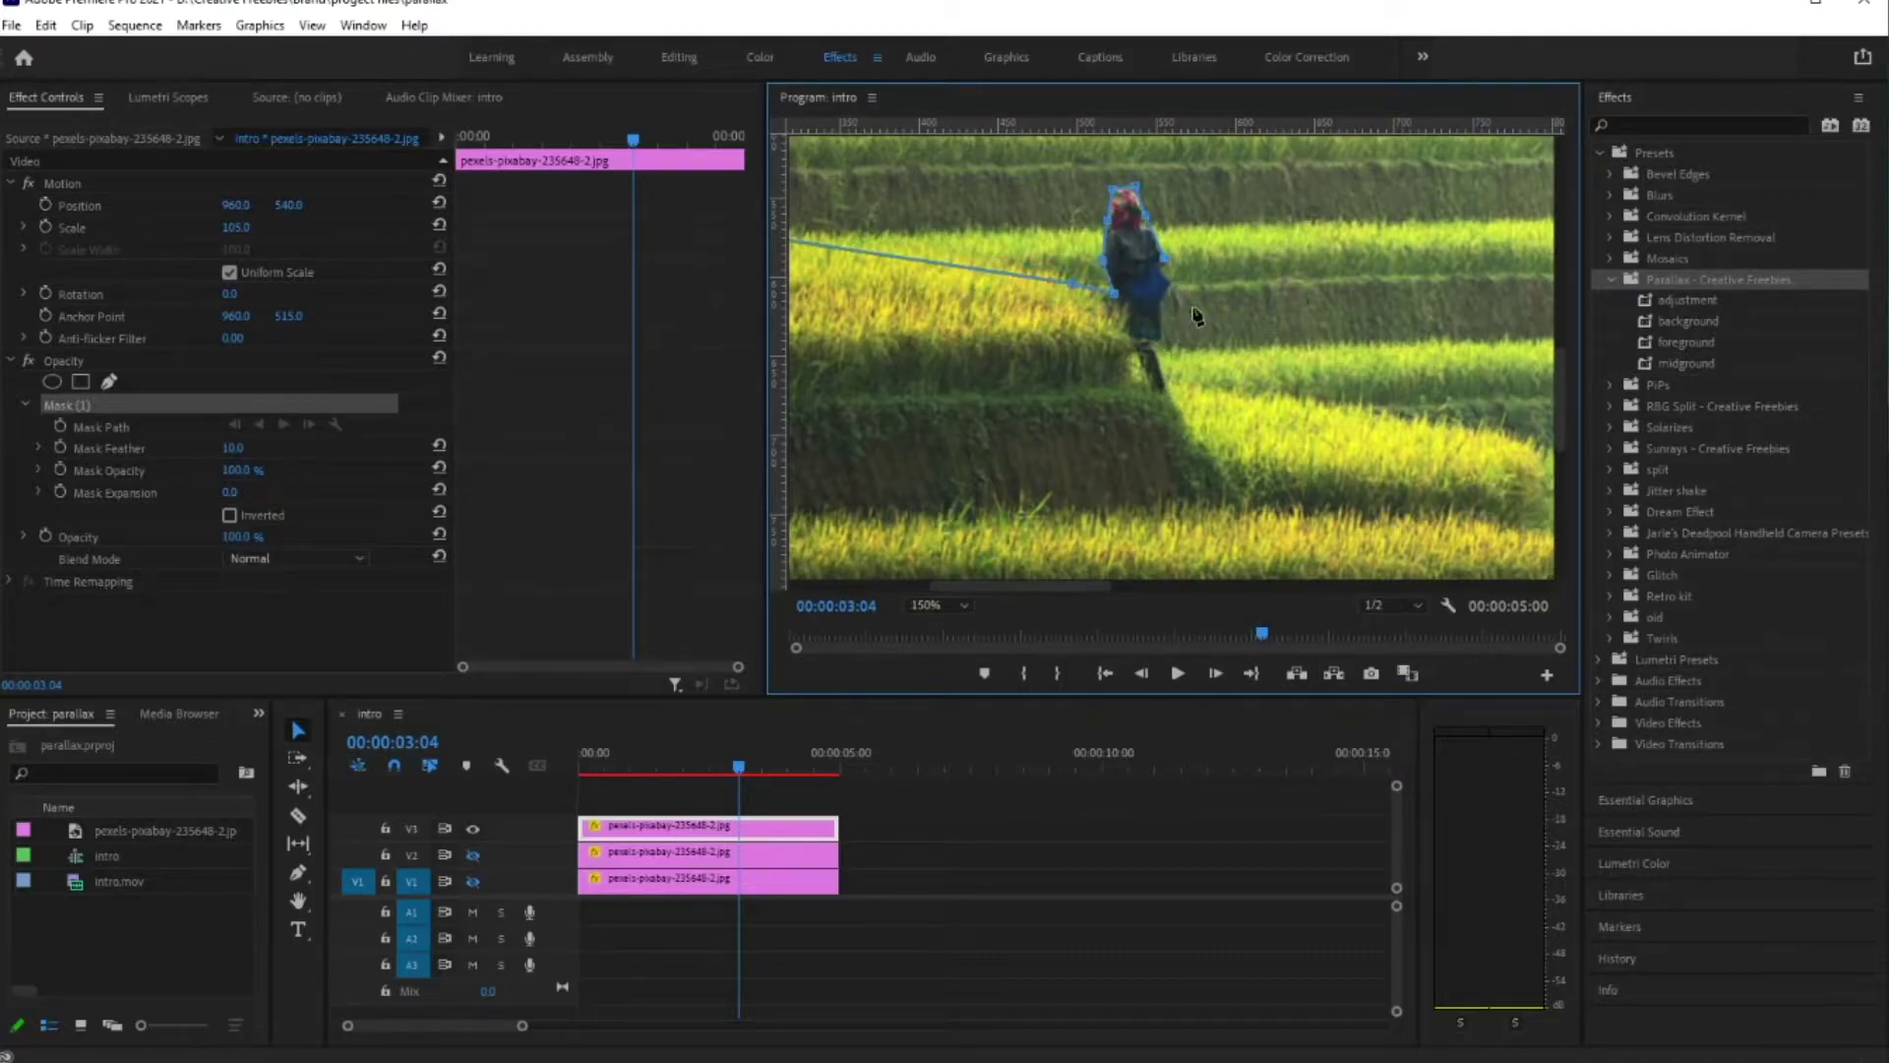
# Step: Trace the mask down the figure's other side and along the lower terrace edges, closing it around the whole foreground hillside
pyautogui.click(1192, 323)
pyautogui.moveTo(1157, 278)
pyautogui.mouseDown()
pyautogui.moveTo(1260, 340)
pyautogui.moveTo(1179, 293)
pyautogui.moveTo(1157, 317)
pyautogui.moveTo(1164, 289)
pyautogui.mouseUp()
pyautogui.click(1162, 343)
pyautogui.scroll(4, 931, 606)
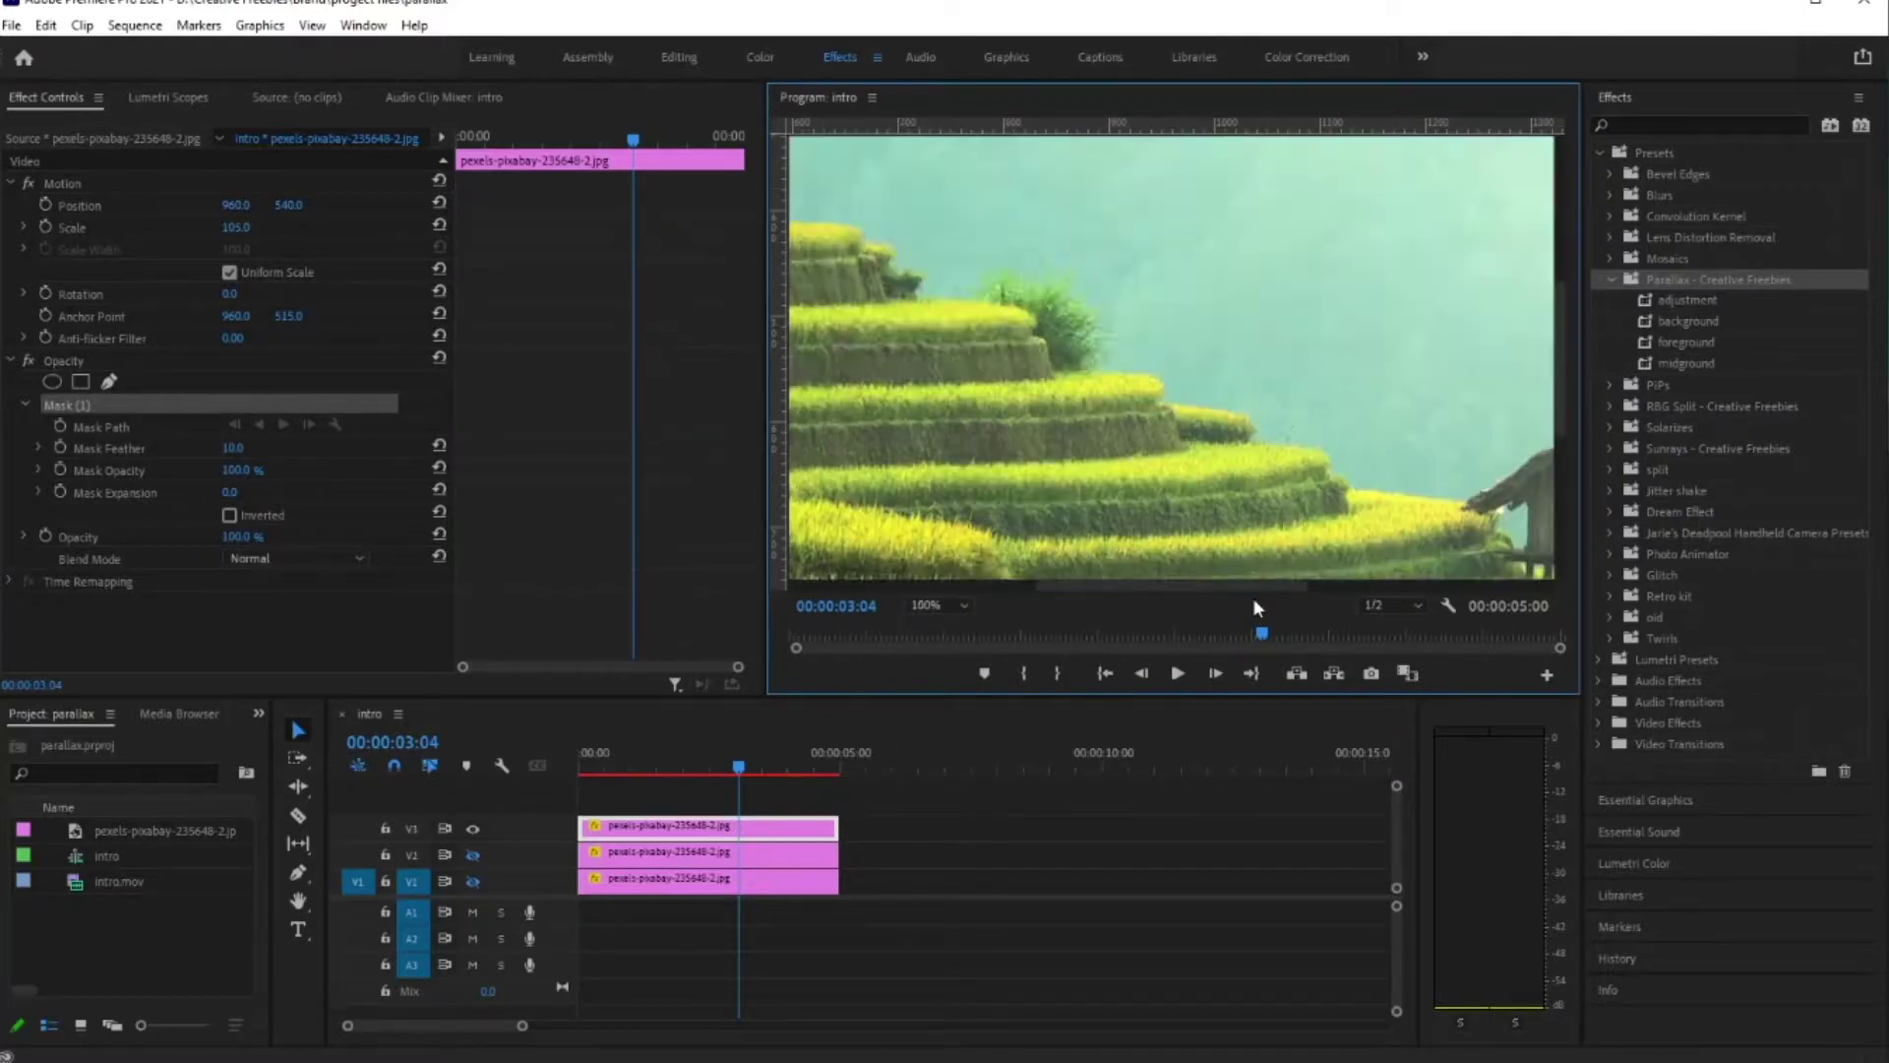
pyautogui.scroll(-5, 931, 606)
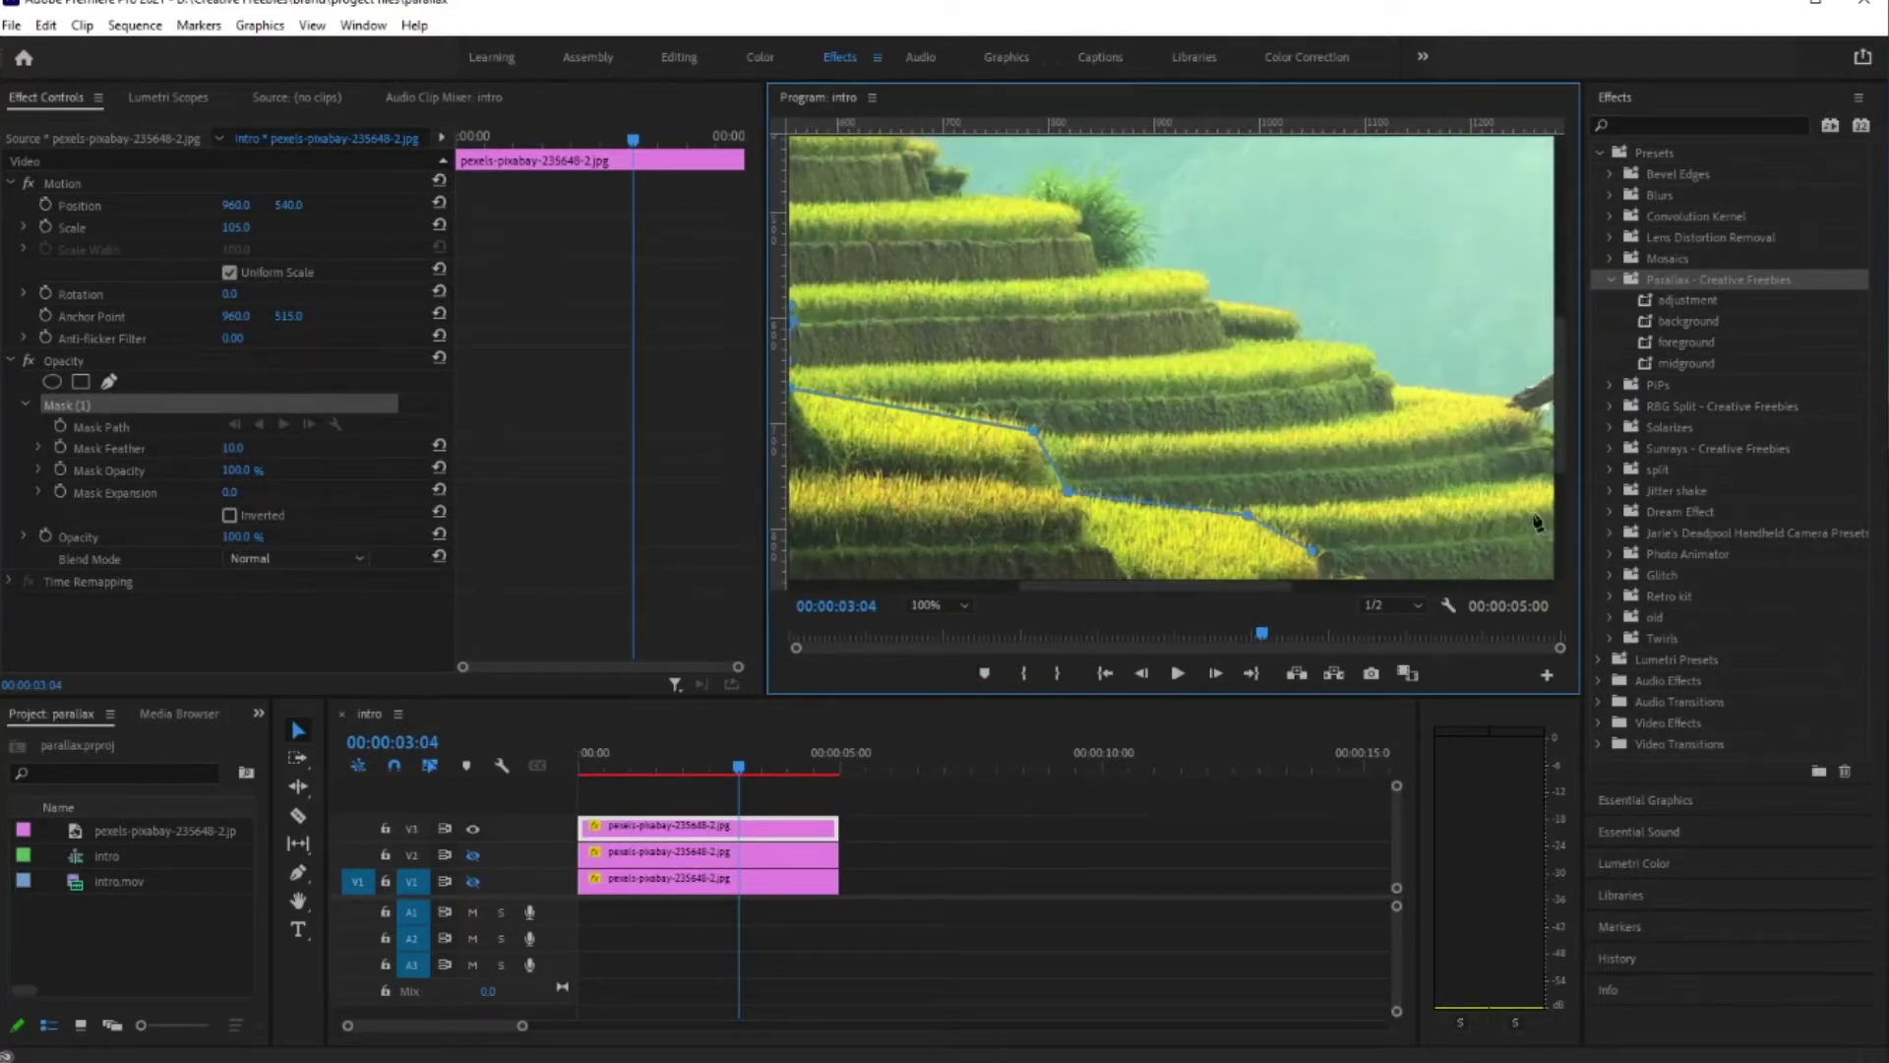
pyautogui.scroll(3, 1555, 527)
pyautogui.moveTo(1252, 584); pyautogui.dragTo(827, 587)
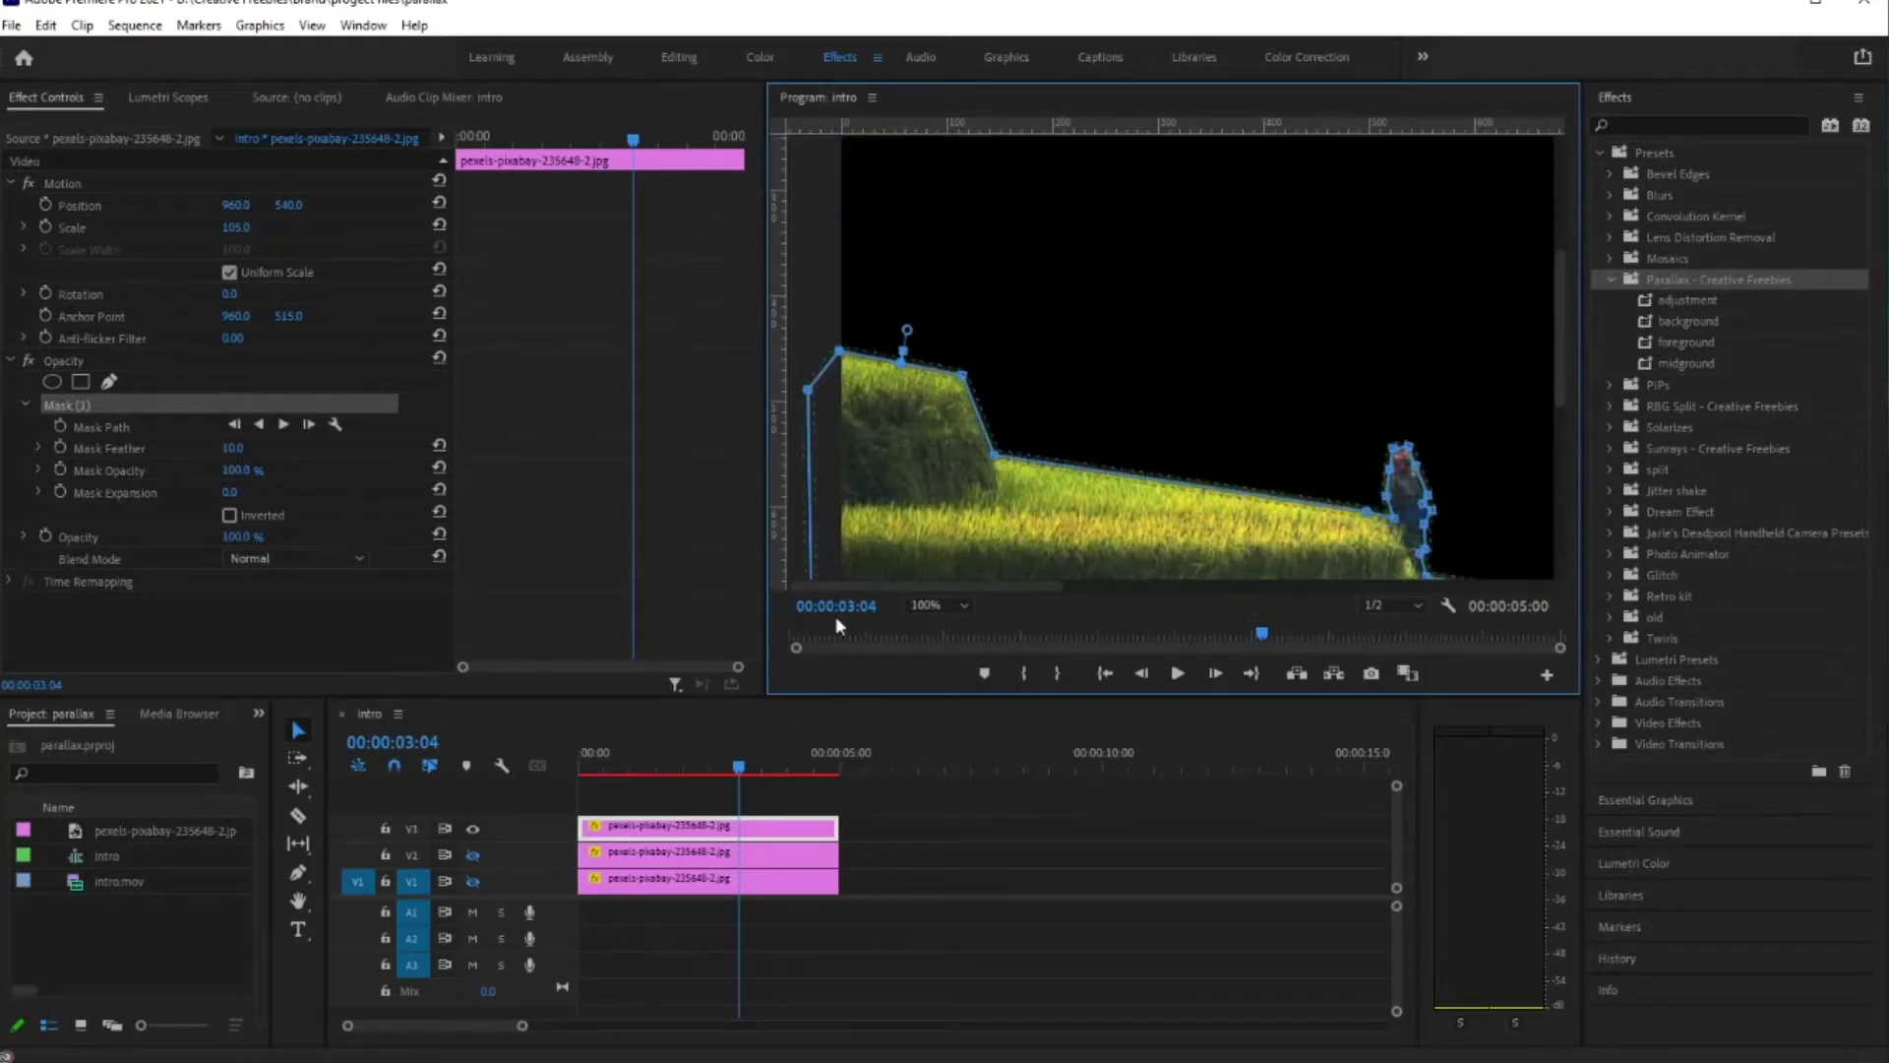
pyautogui.click(936, 610)
pyautogui.click(936, 629)
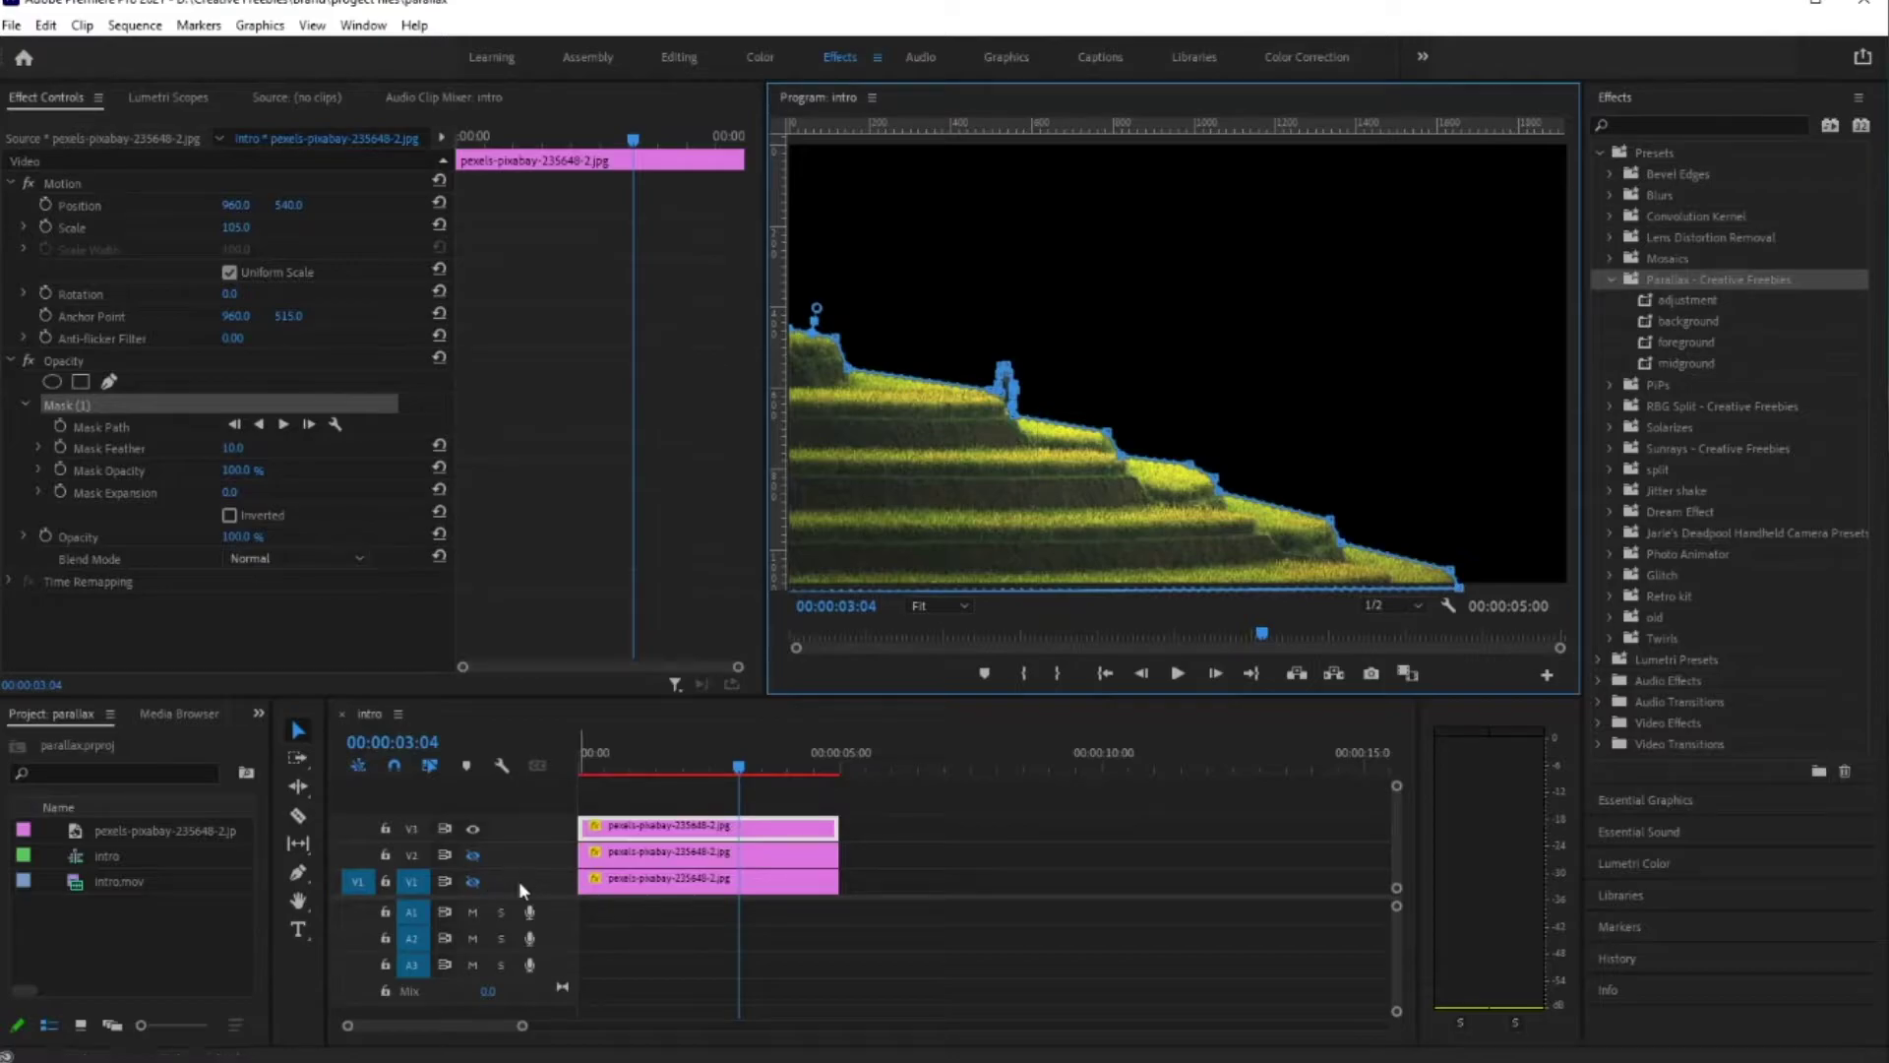
# Step: Show track V2, hide track V3, and select the V2 clip for masking
pyautogui.click(473, 854)
pyautogui.click(472, 827)
pyautogui.click(709, 851)
# Step: Draw an opacity mask on the V2 clip along the upper terrace edges, from the image's left border to the bush
pyautogui.click(939, 605)
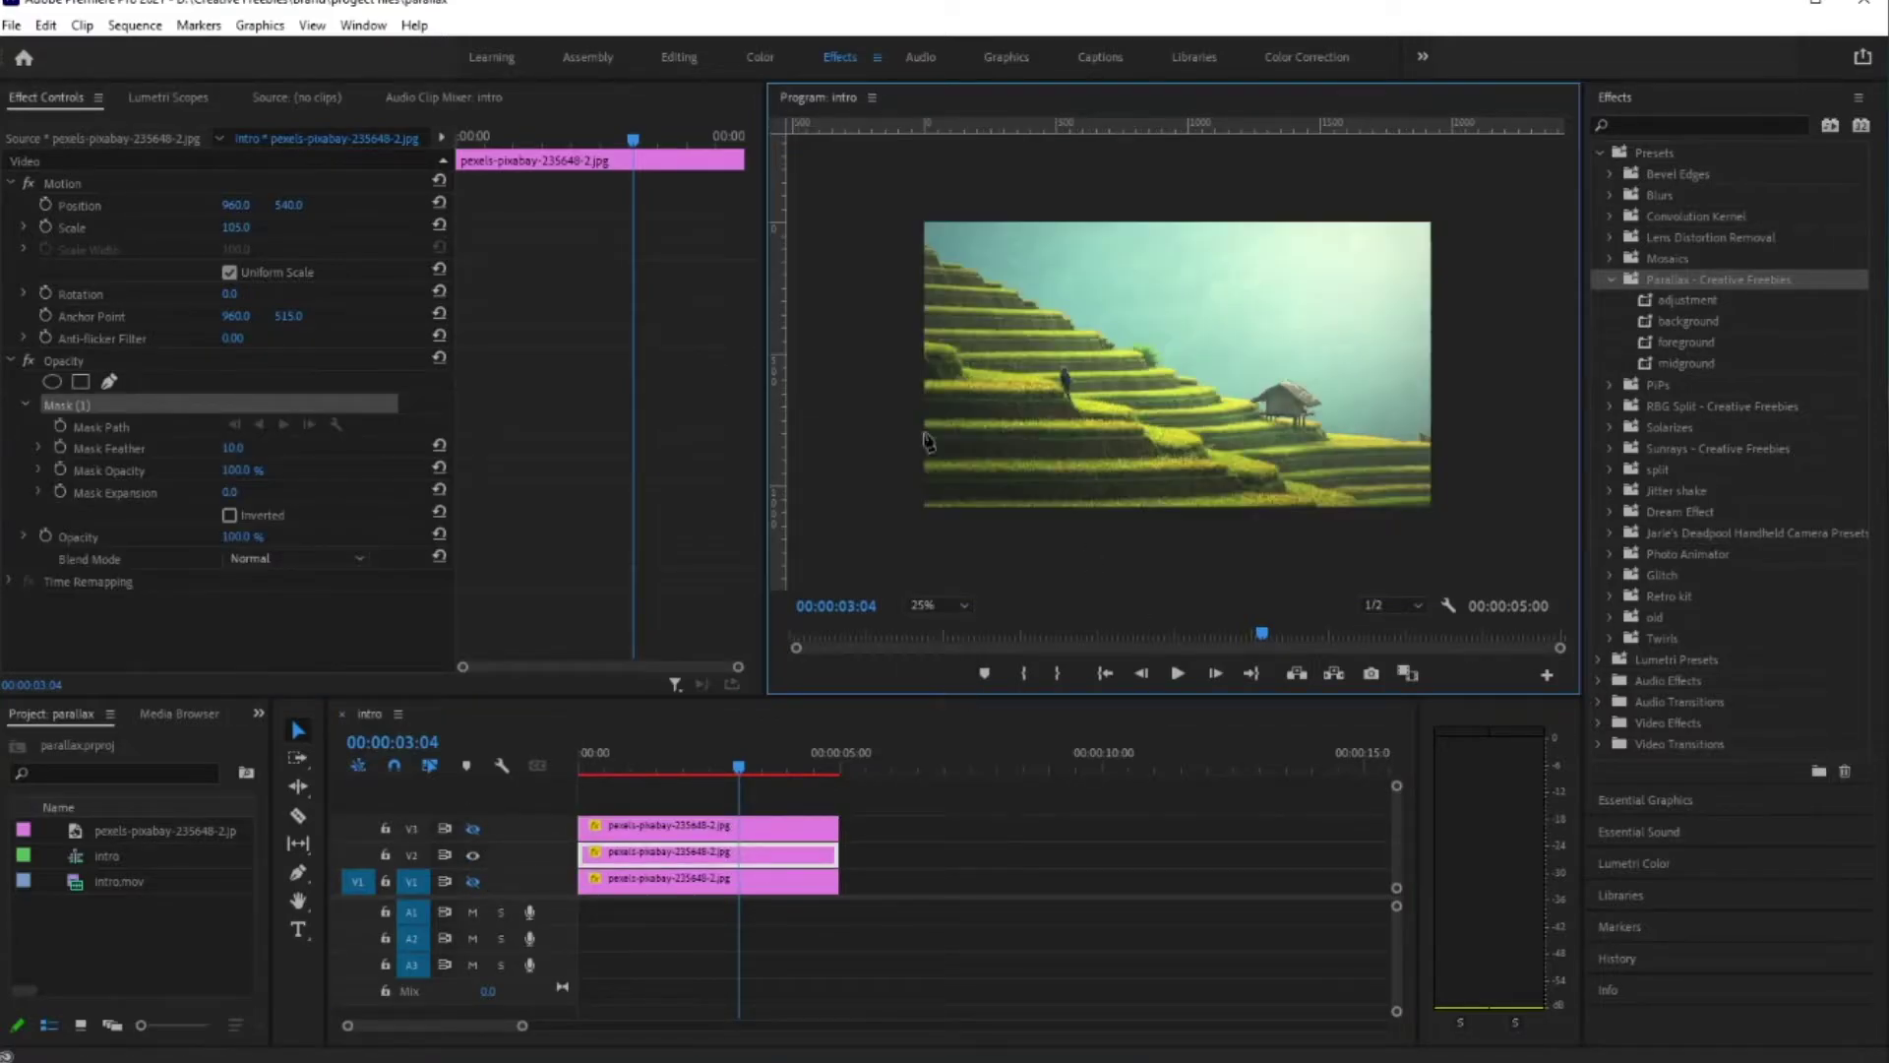
pyautogui.click(940, 629)
pyautogui.click(1098, 460)
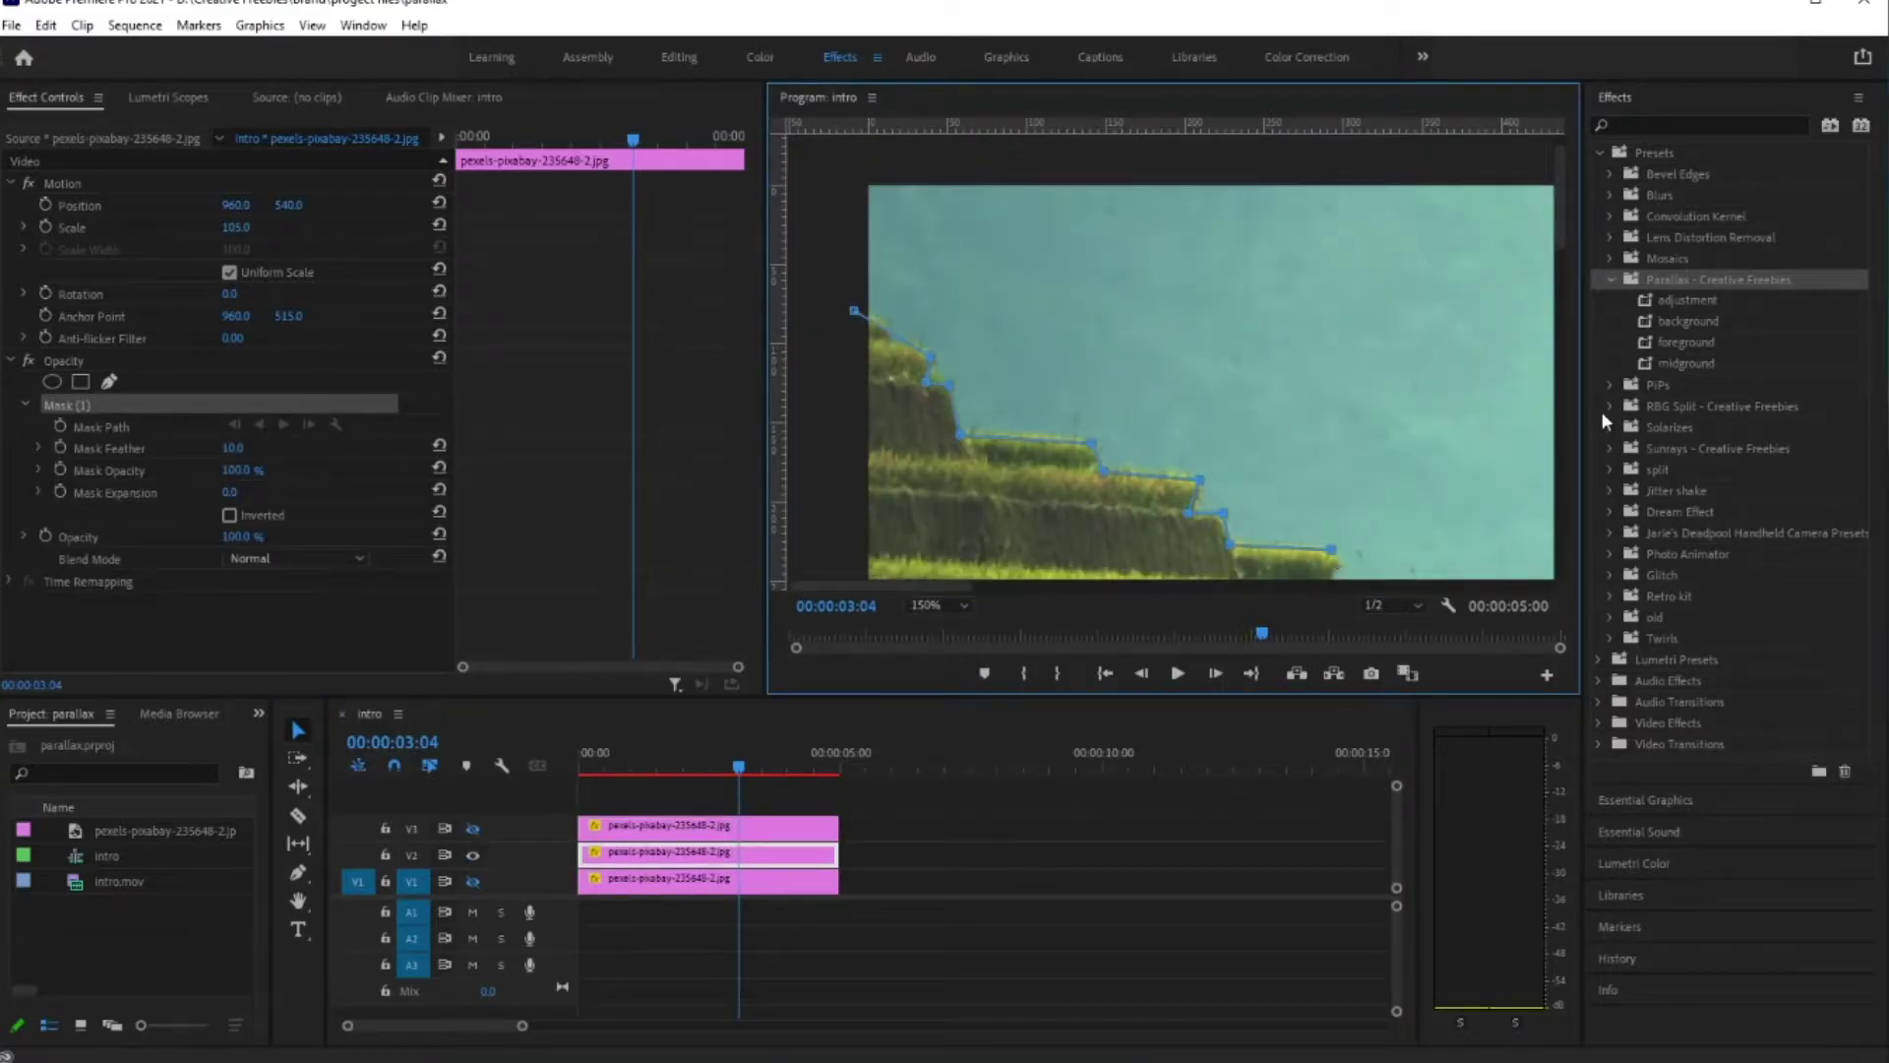
pyautogui.scroll(-3, 1548, 472)
pyautogui.click(1138, 350)
pyautogui.click(1217, 366)
pyautogui.scroll(-3, 1247, 430)
pyautogui.click(1221, 316)
pyautogui.click(1200, 346)
pyautogui.click(1297, 353)
# Step: Trace the V2 mask along the jagged top of the bush on the skyline
pyautogui.click(1303, 310)
pyautogui.click(1330, 313)
pyautogui.click(1347, 291)
pyautogui.click(1383, 309)
pyautogui.click(1397, 331)
pyautogui.click(1409, 295)
pyautogui.click(1440, 306)
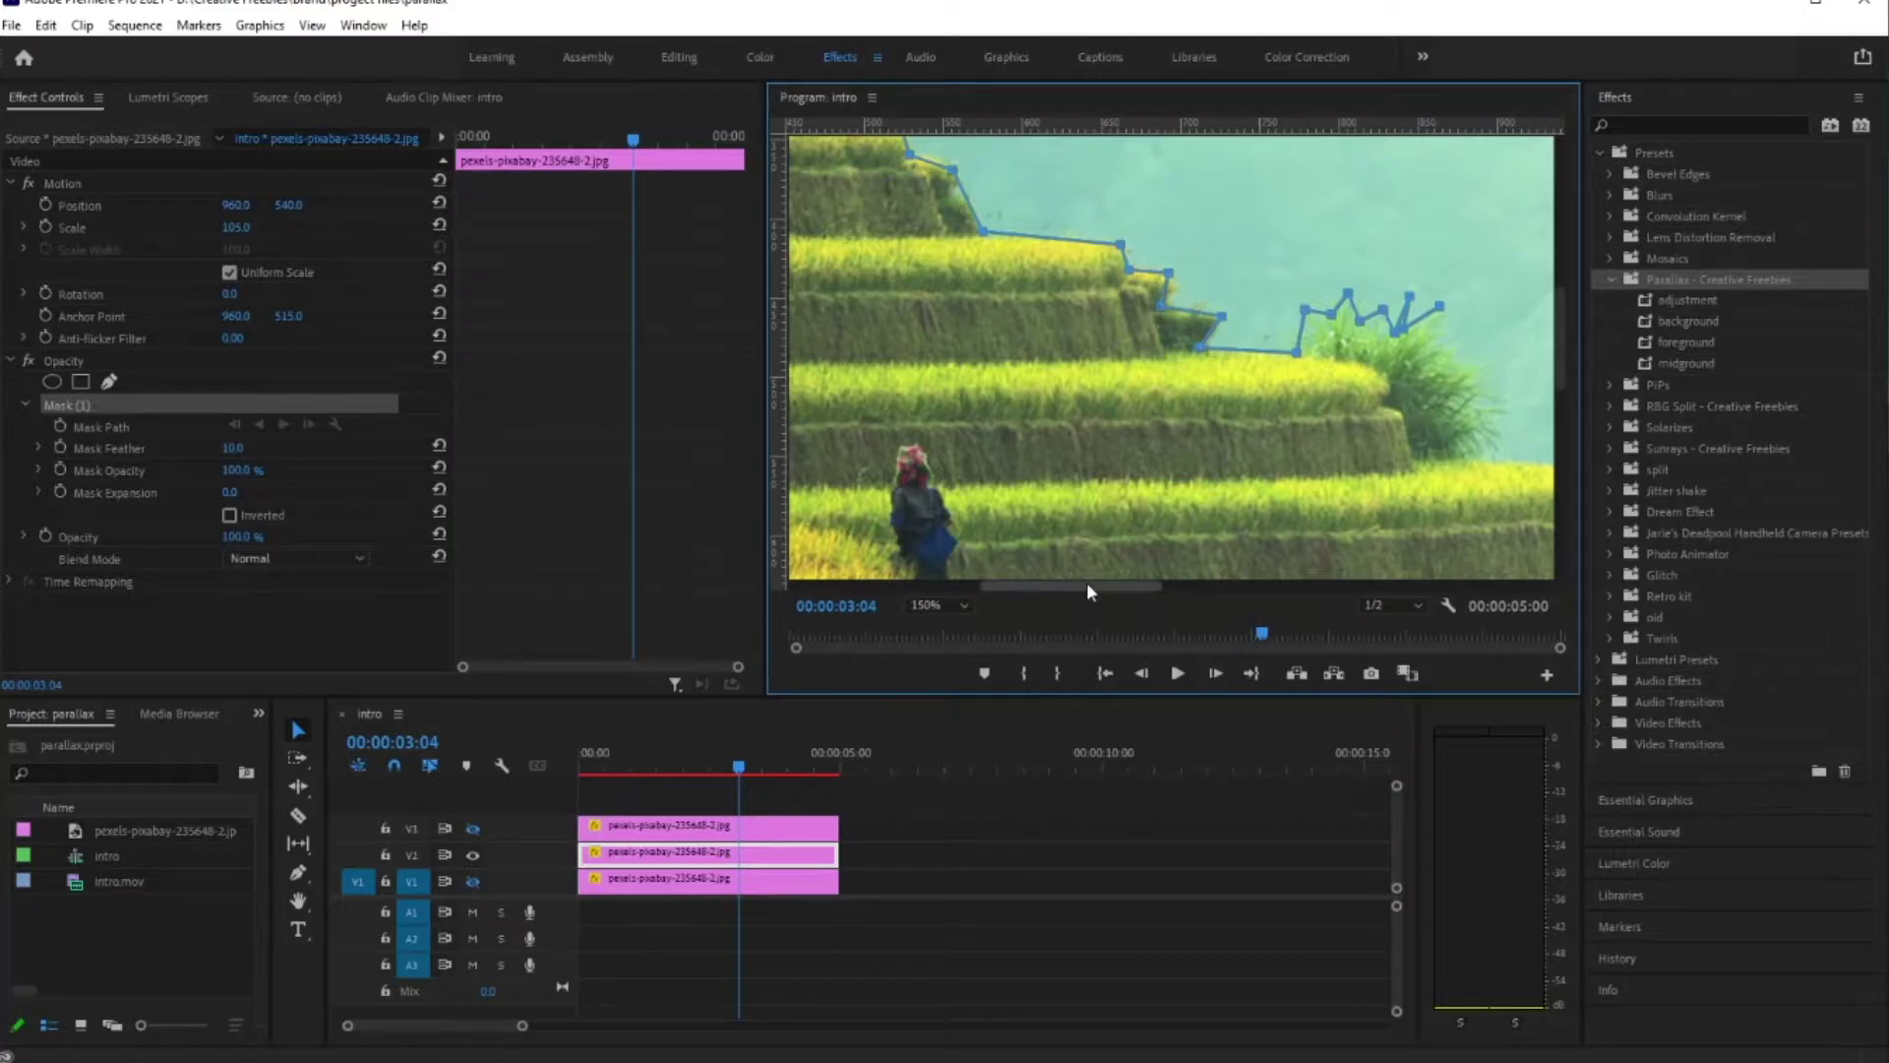
pyautogui.moveTo(1073, 584); pyautogui.dragTo(1127, 605)
pyautogui.hotkey('ctrl', 'r')
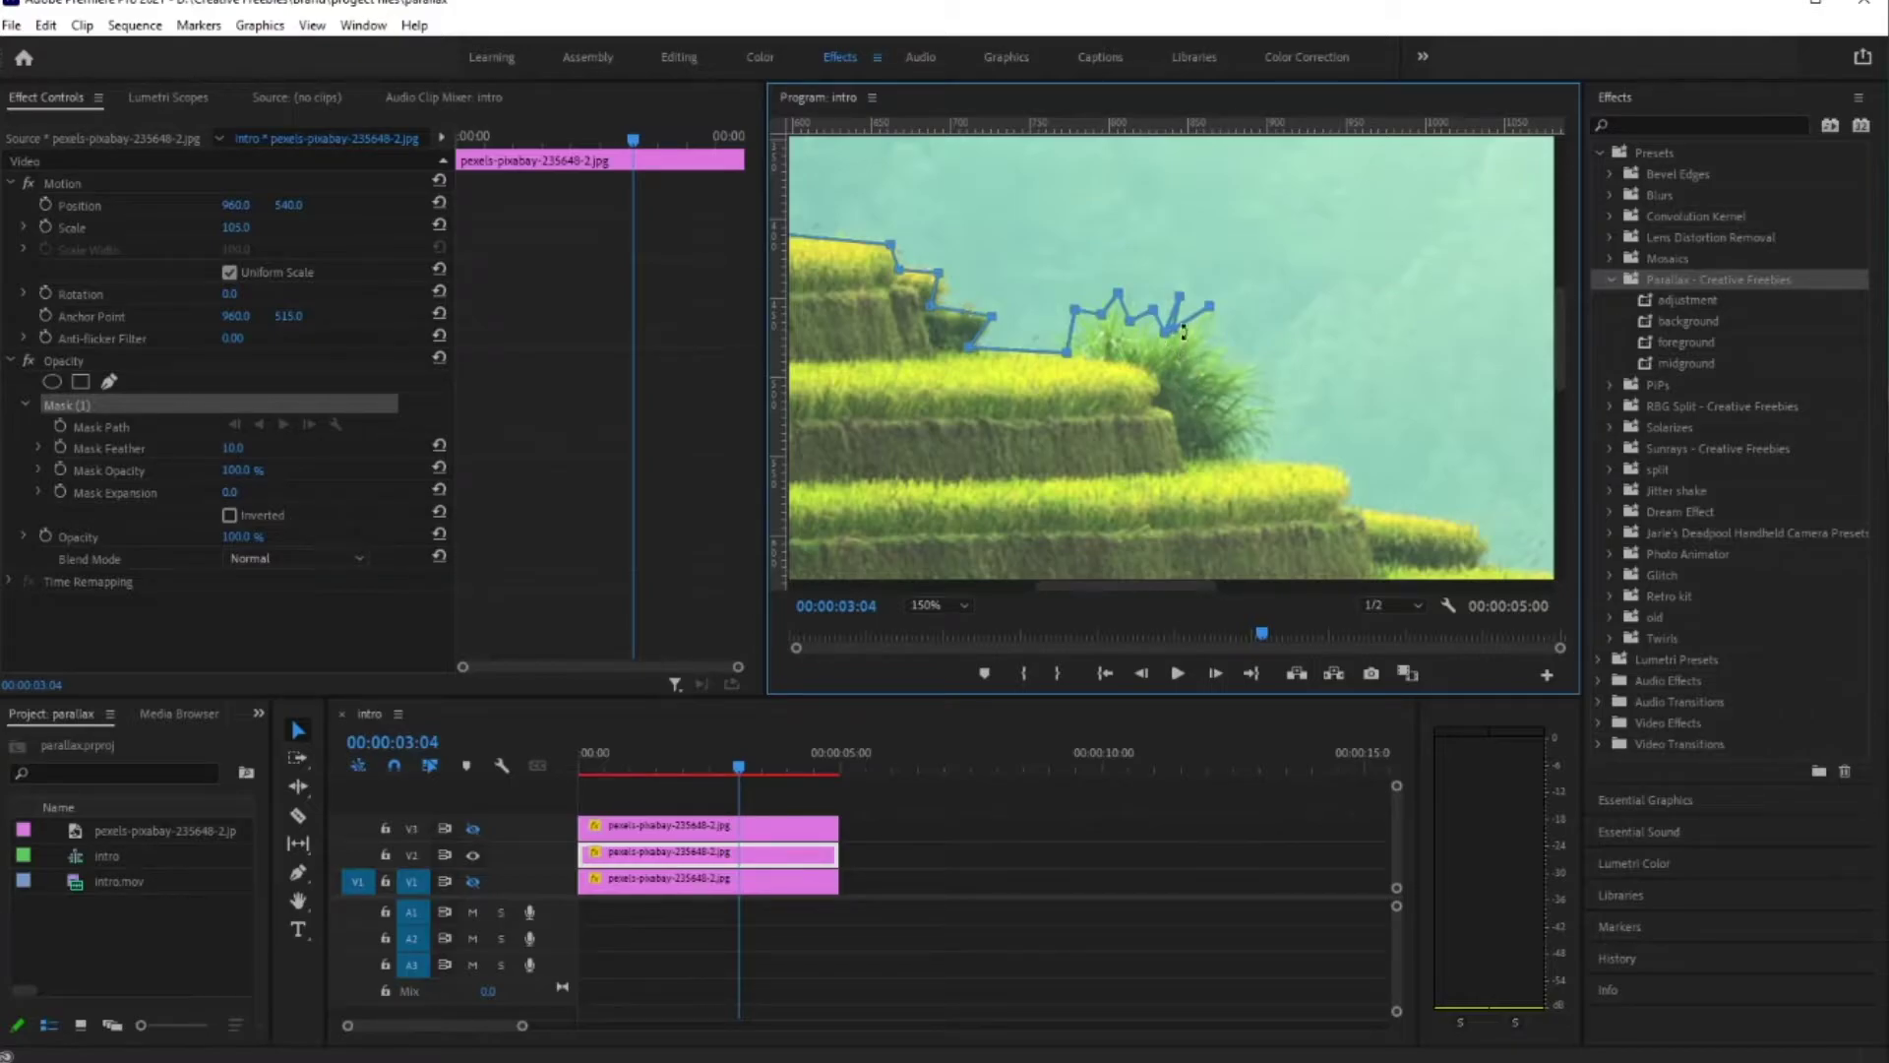
# Step: Continue the V2 mask past the bush and along the terrace edges towards the hut
pyautogui.click(1164, 421)
pyautogui.moveTo(1165, 423); pyautogui.dragTo(1213, 358)
pyautogui.click(1261, 362)
pyautogui.click(1340, 472)
pyautogui.click(1473, 529)
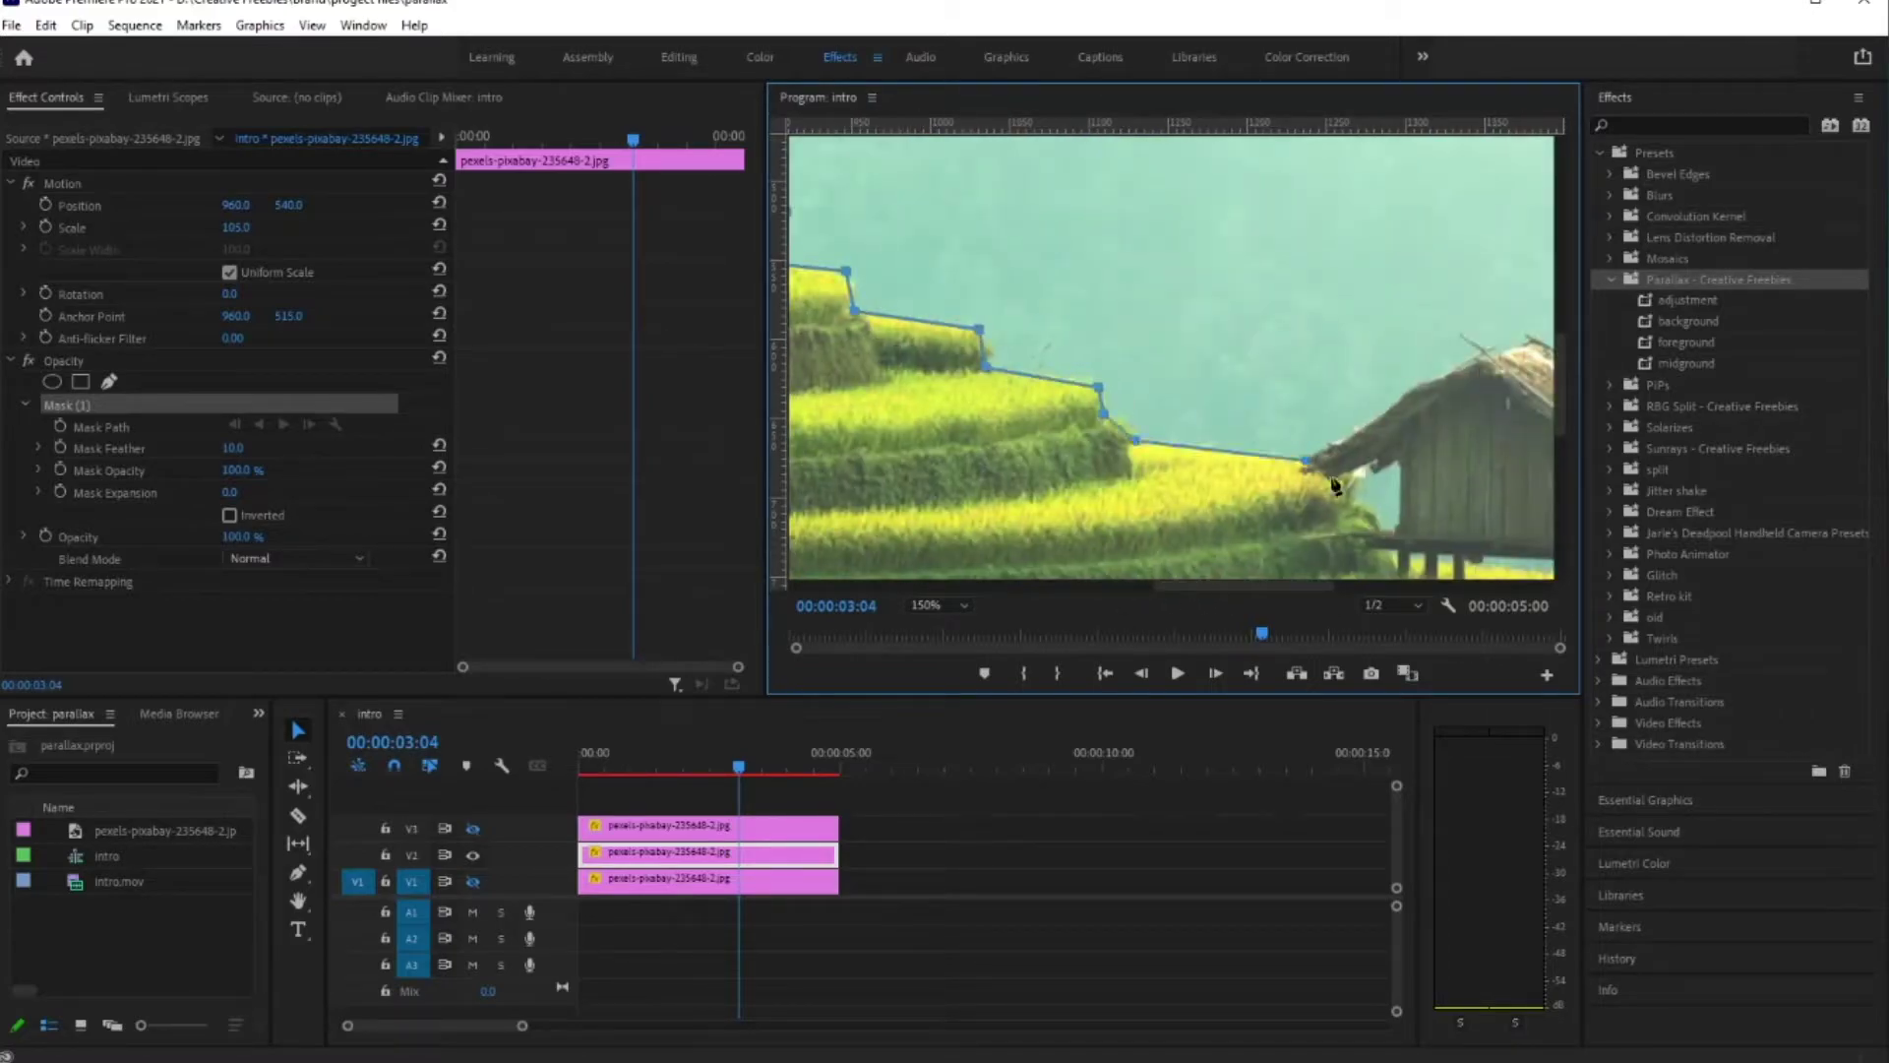
# Step: Trace the V2 mask around the hut and along the remaining skyline, closing it around the midground terraces
pyautogui.click(1333, 482)
pyautogui.click(1380, 529)
pyautogui.click(1397, 528)
pyautogui.click(1397, 463)
pyautogui.click(1372, 462)
pyautogui.click(1372, 473)
pyautogui.click(1416, 384)
pyautogui.click(1482, 354)
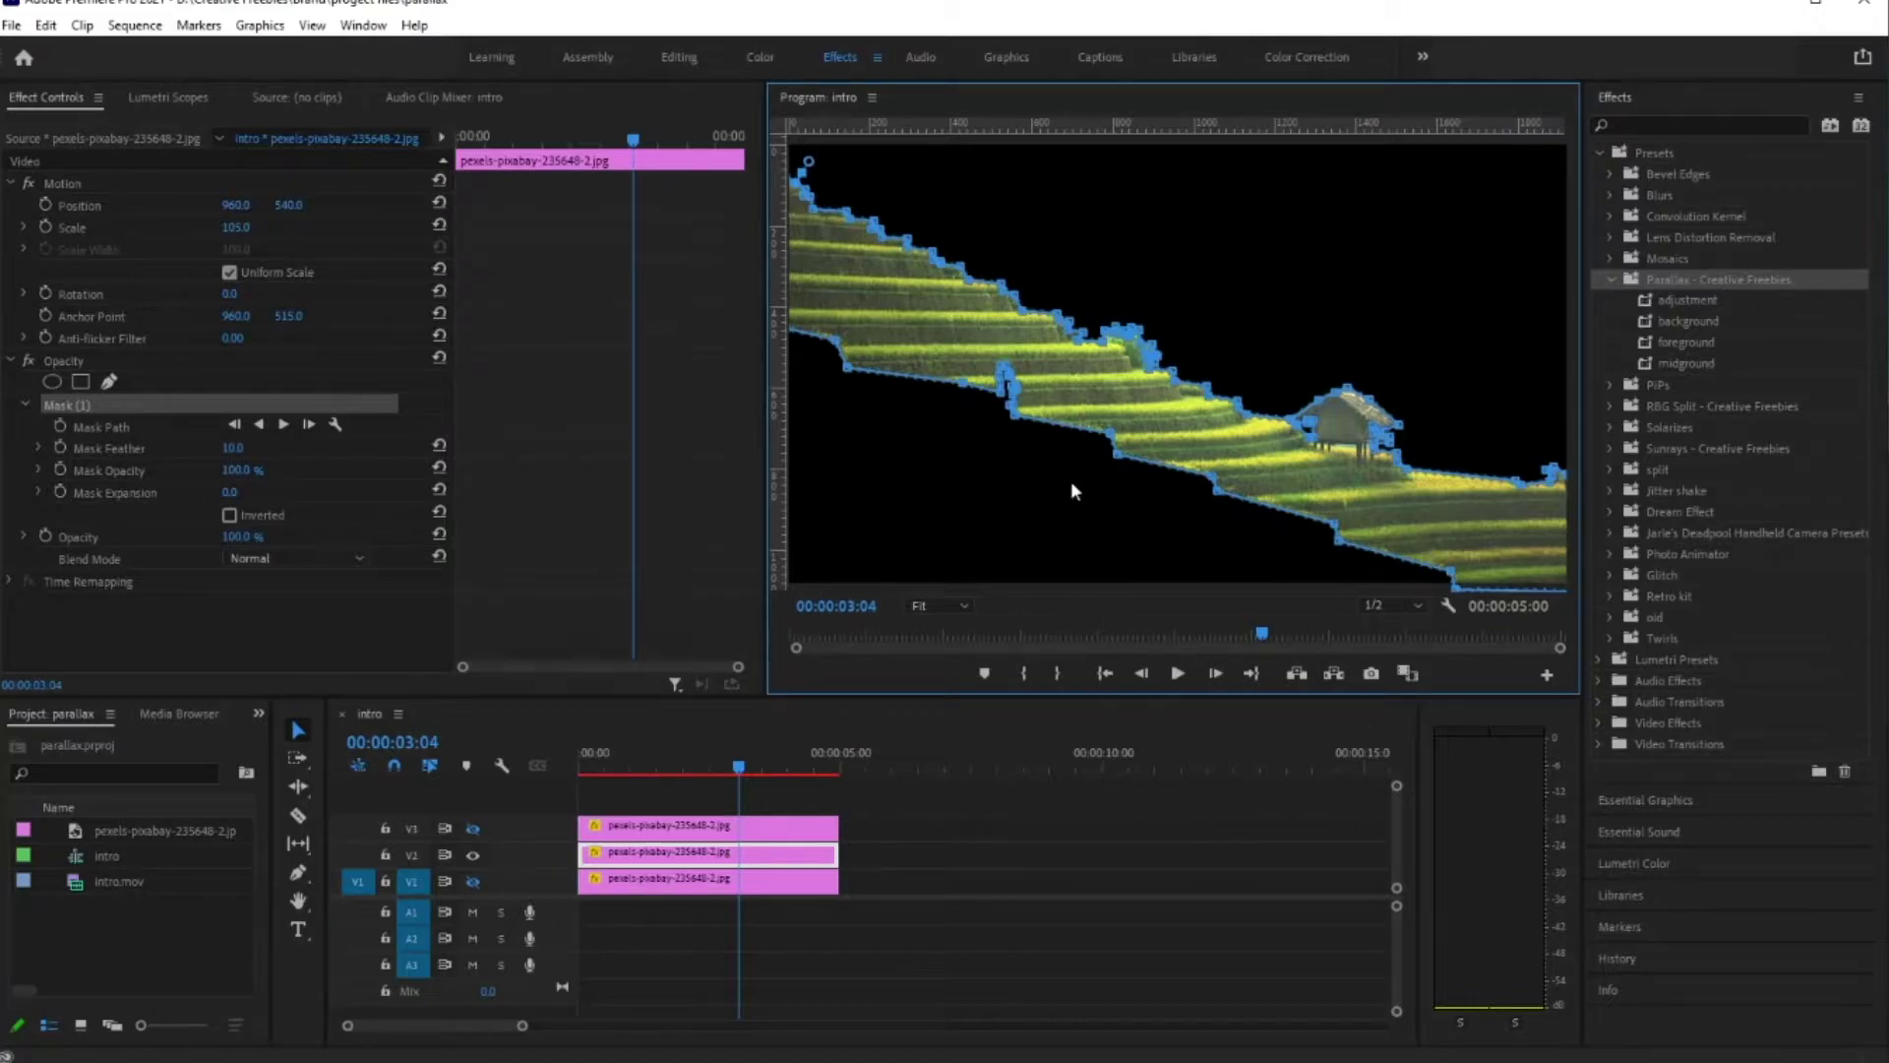
# Step: Show tracks V3 and V1 again
pyautogui.click(472, 829)
pyautogui.click(476, 883)
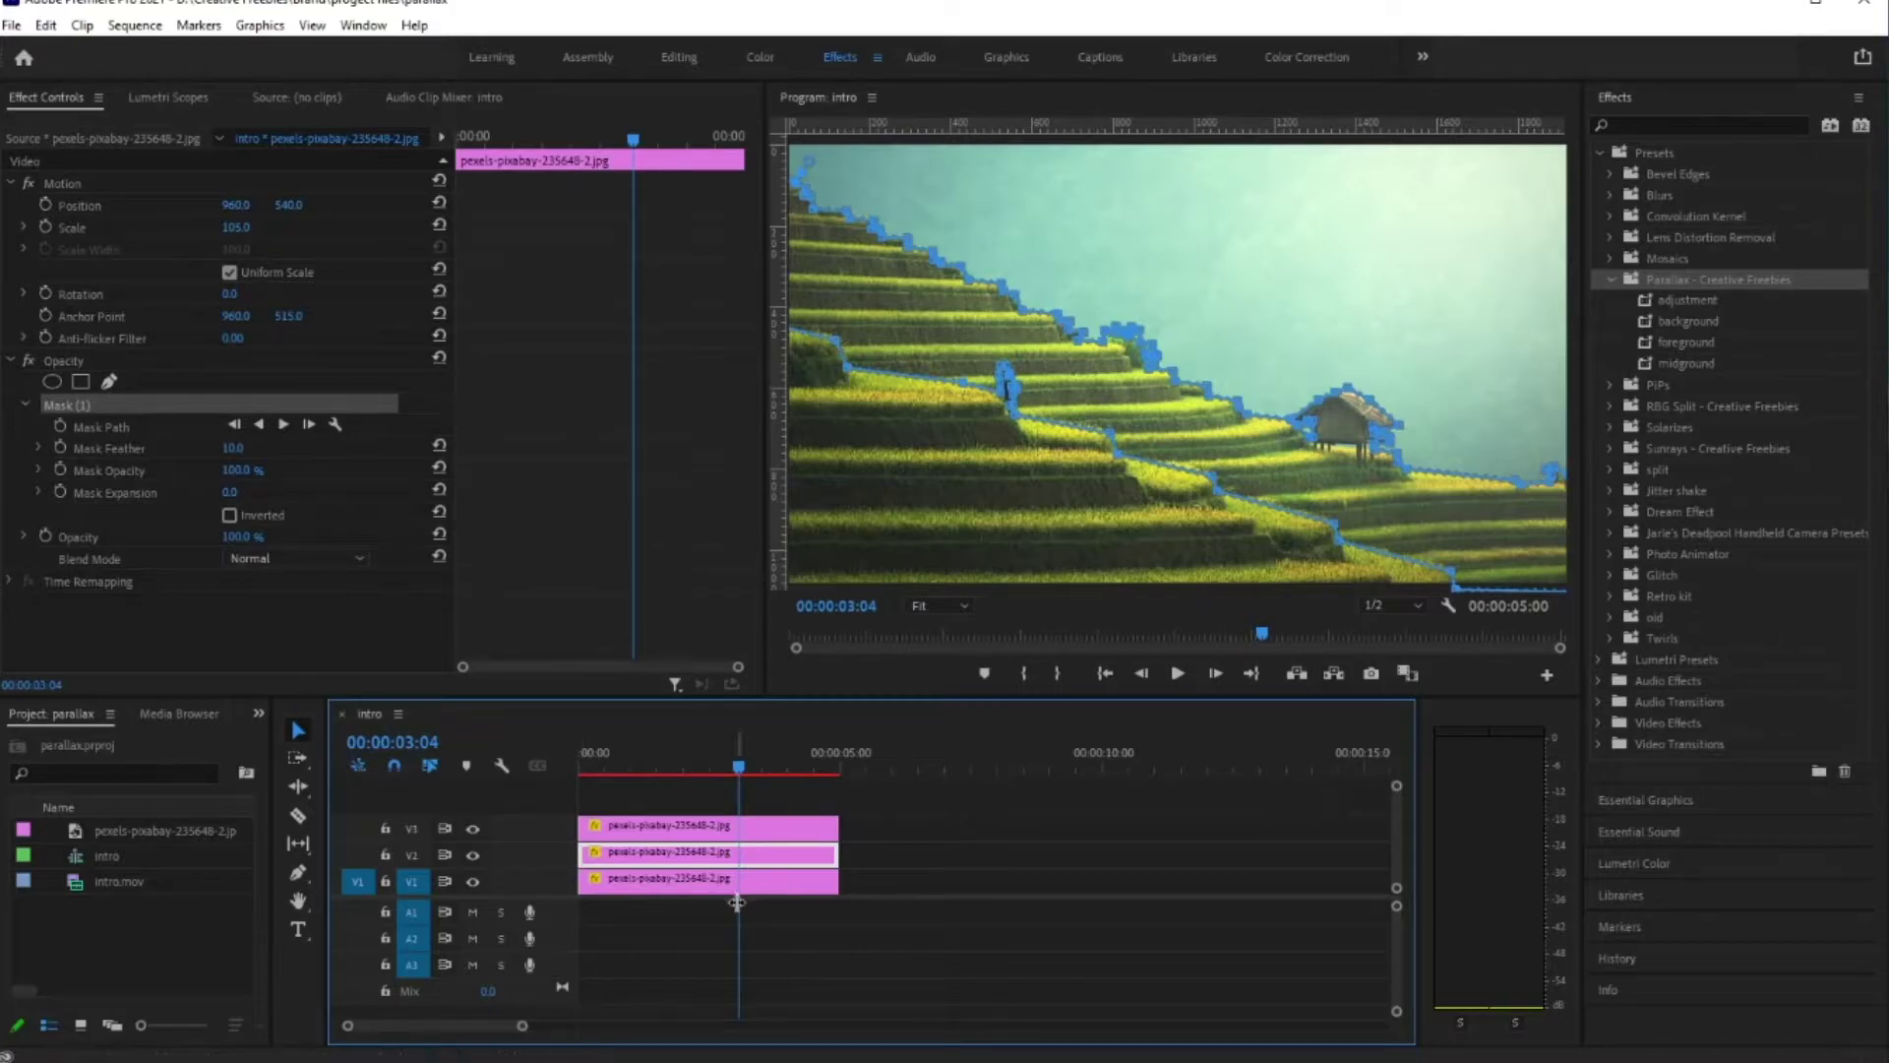
# Step: Toggle the output of tracks V1 and V2 to check how the masked foreground and midground layers combine with the background
pyautogui.click(472, 854)
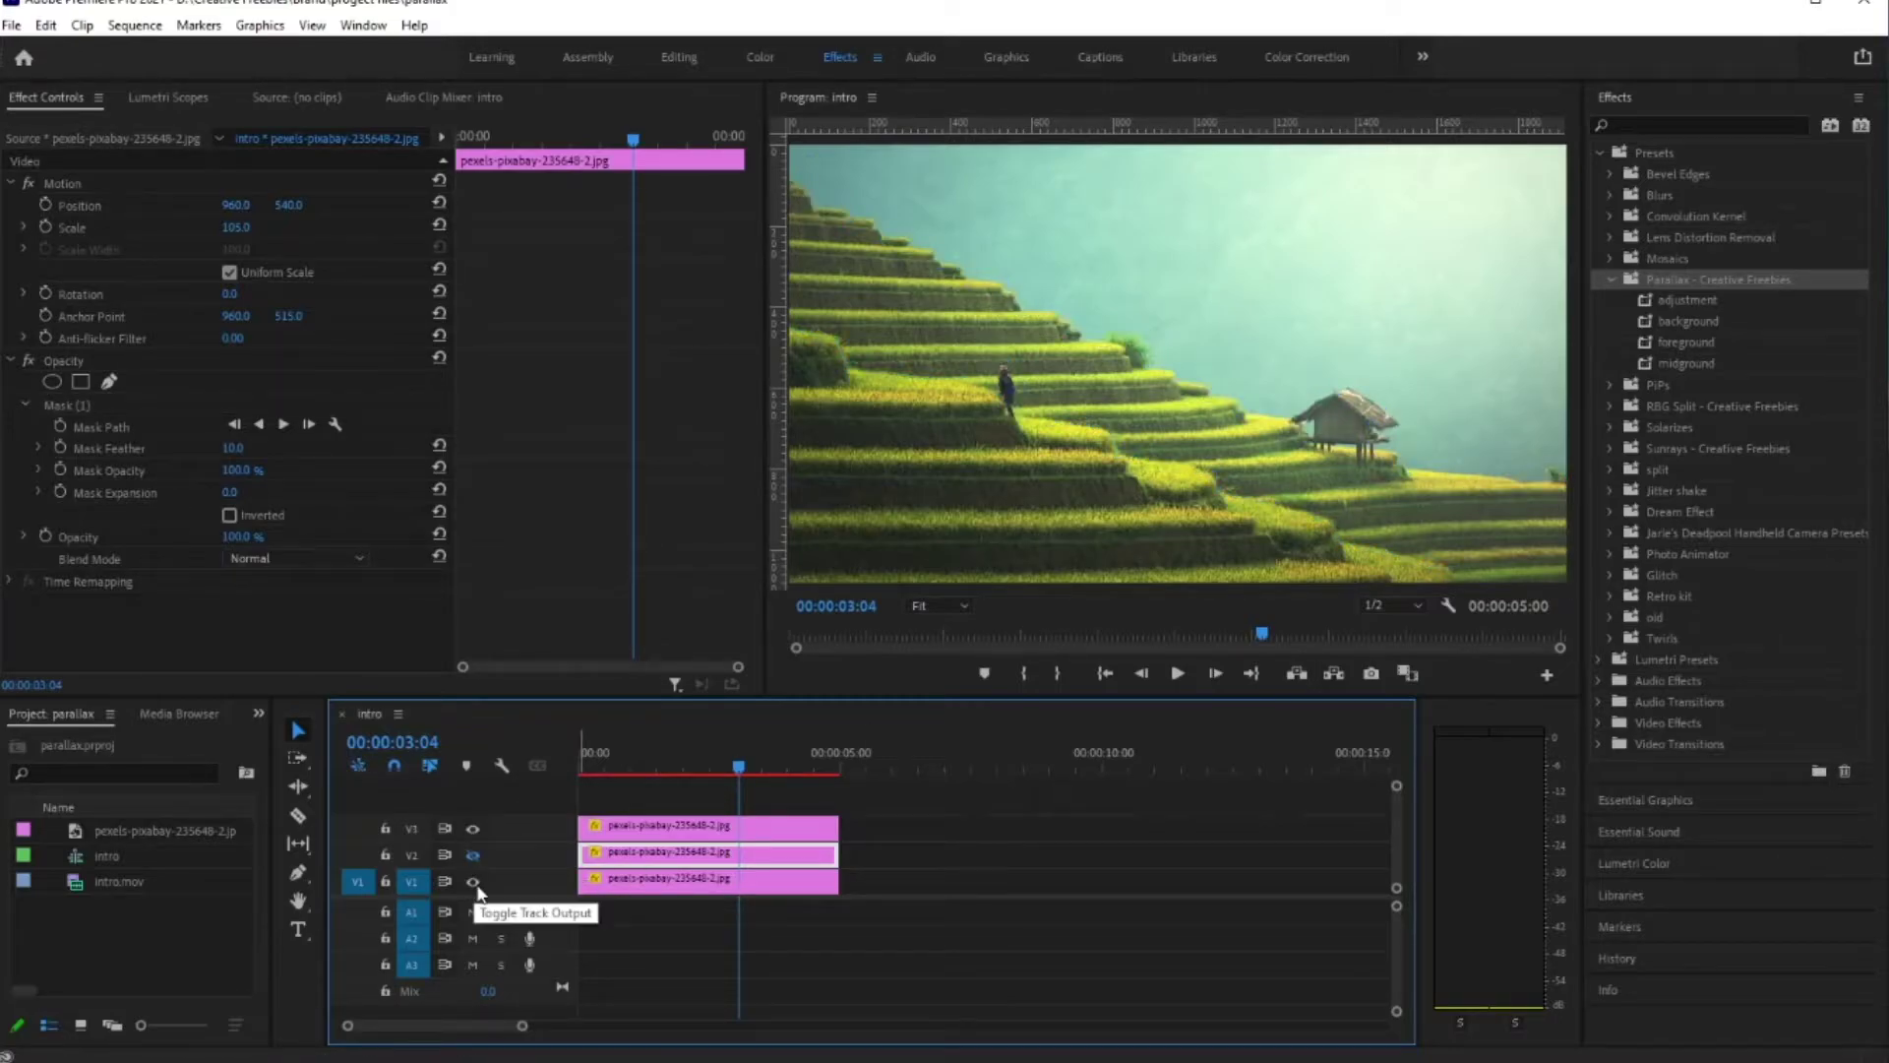
pyautogui.click(472, 880)
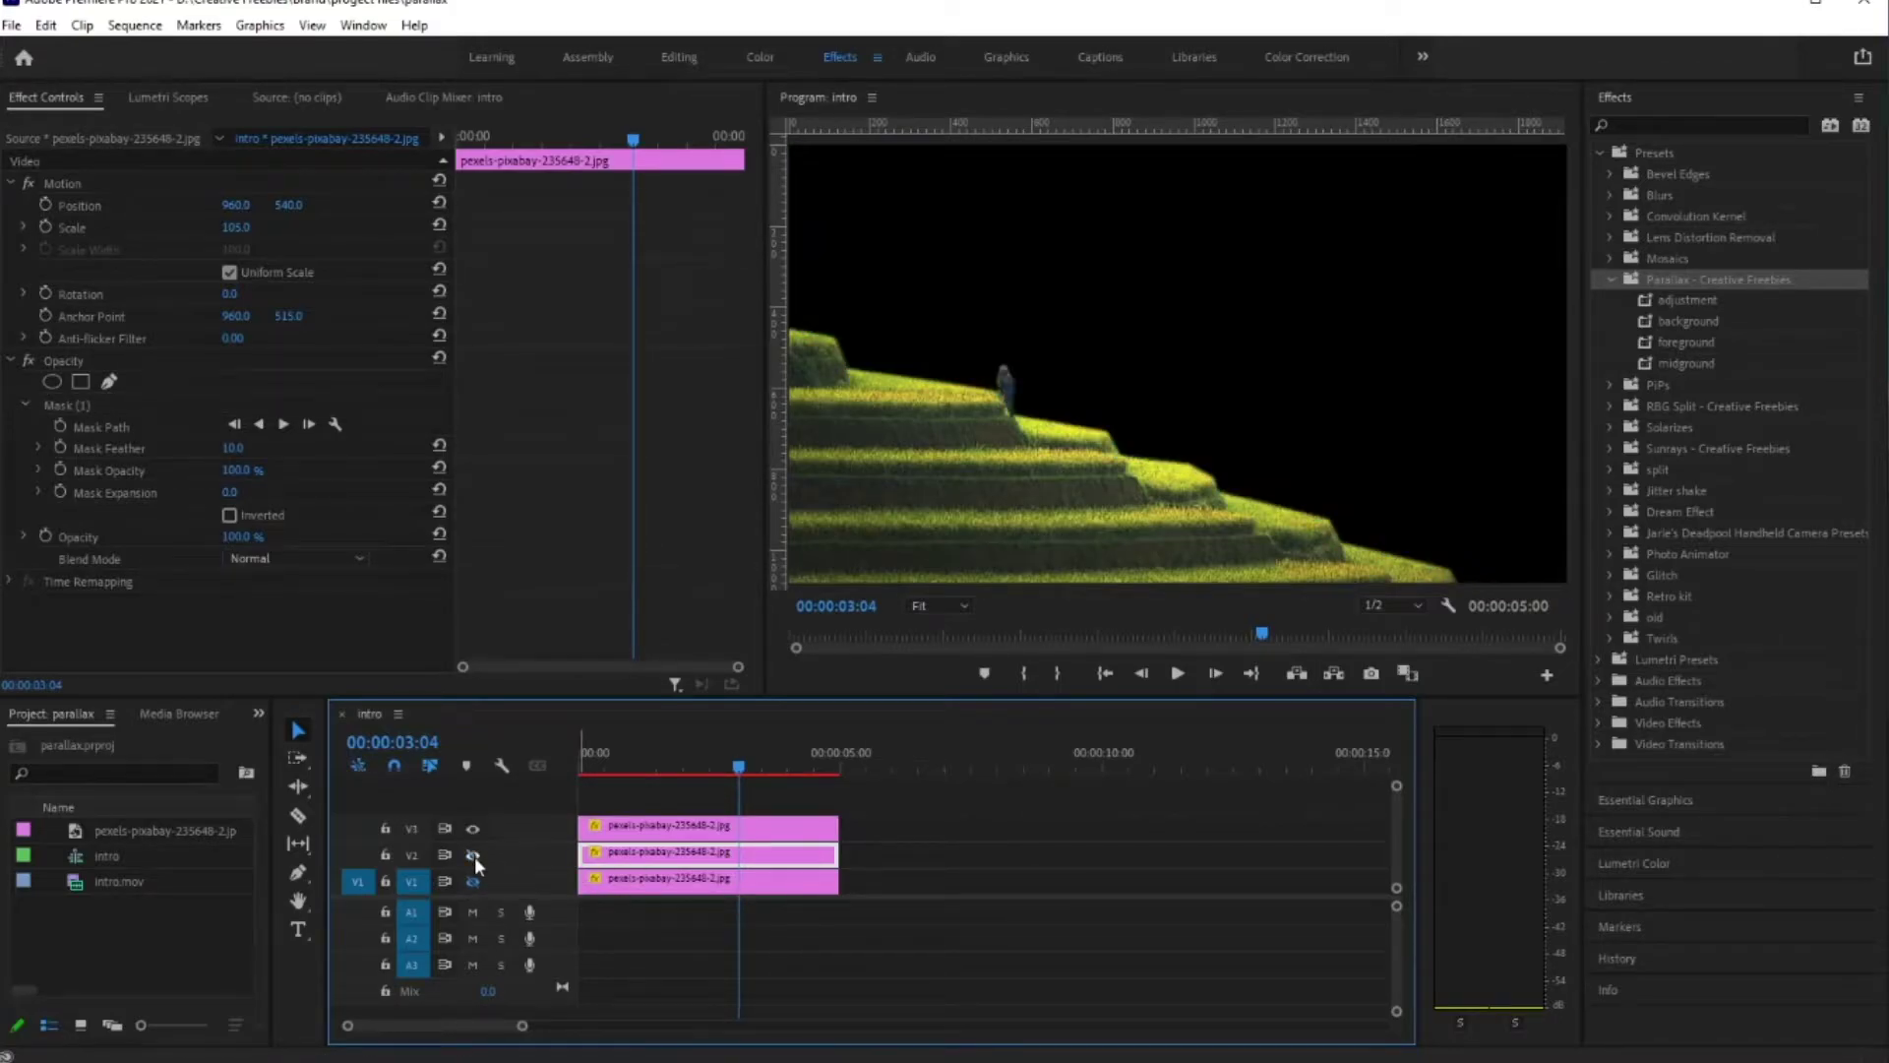
pyautogui.click(473, 855)
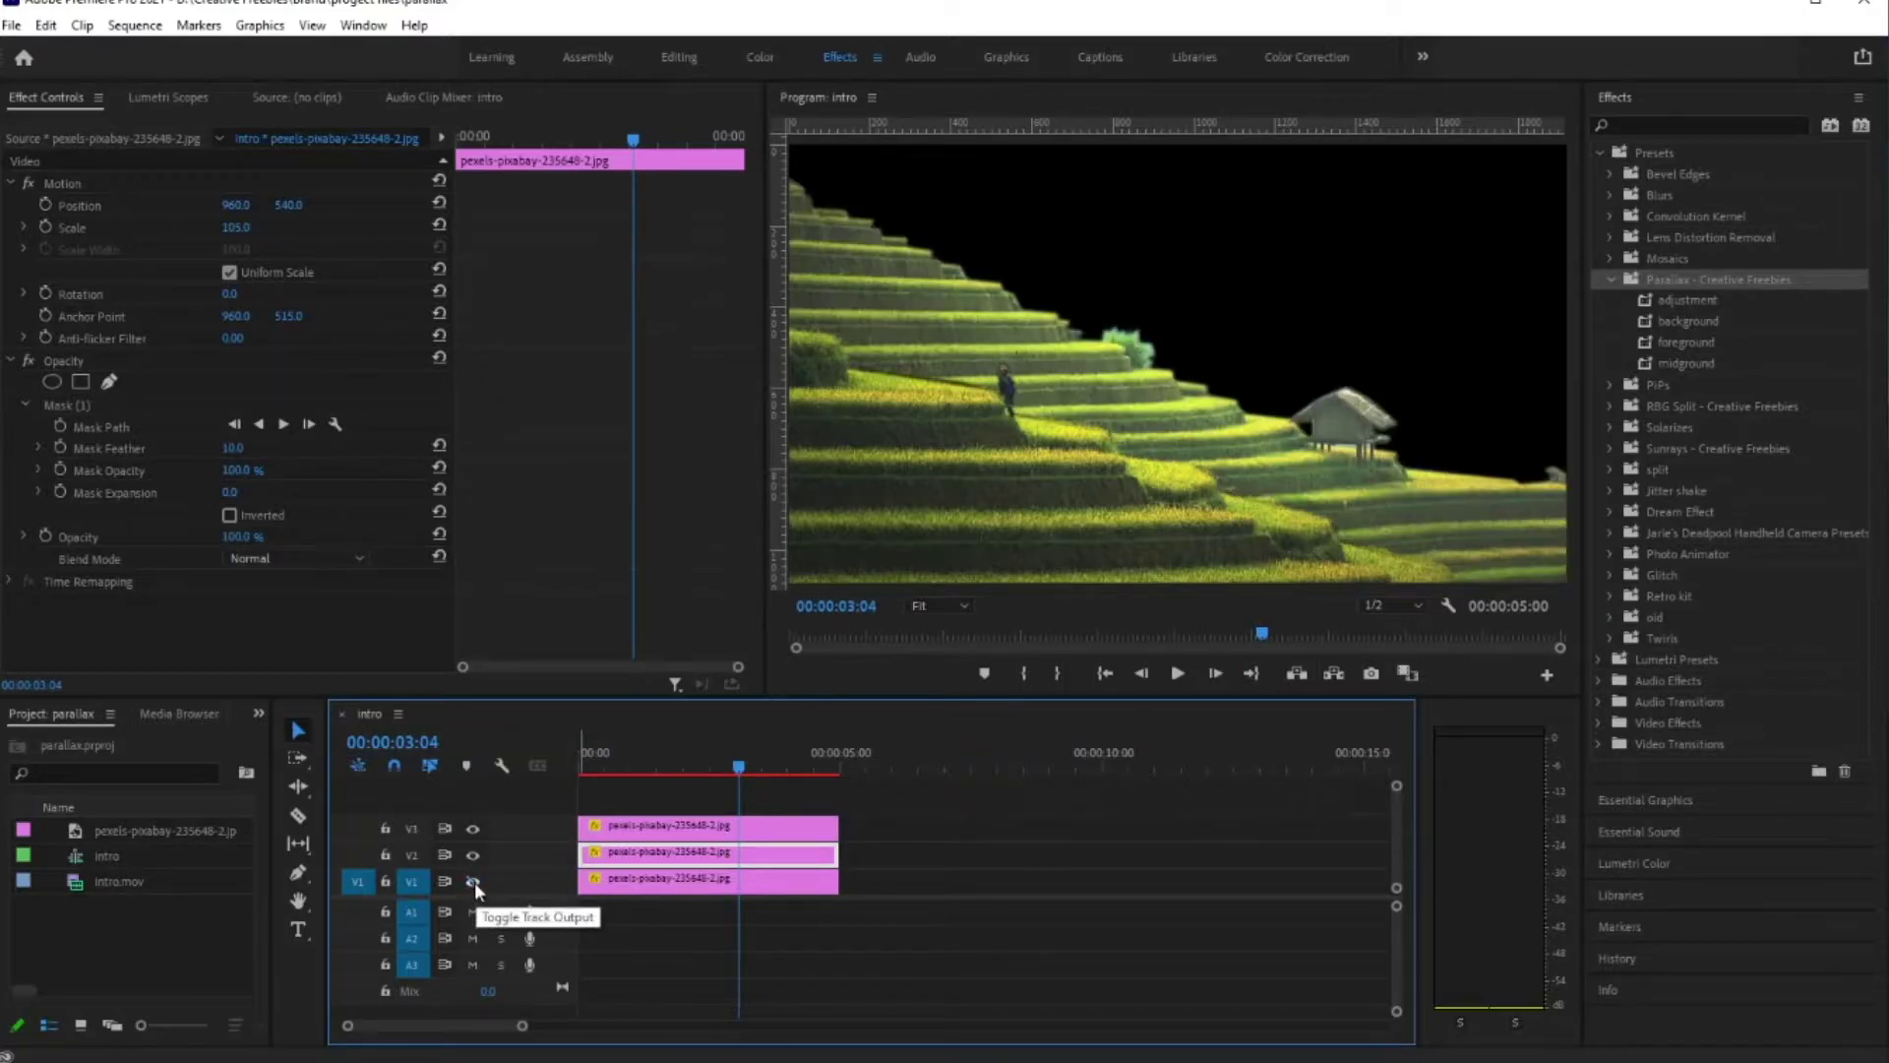
pyautogui.click(474, 881)
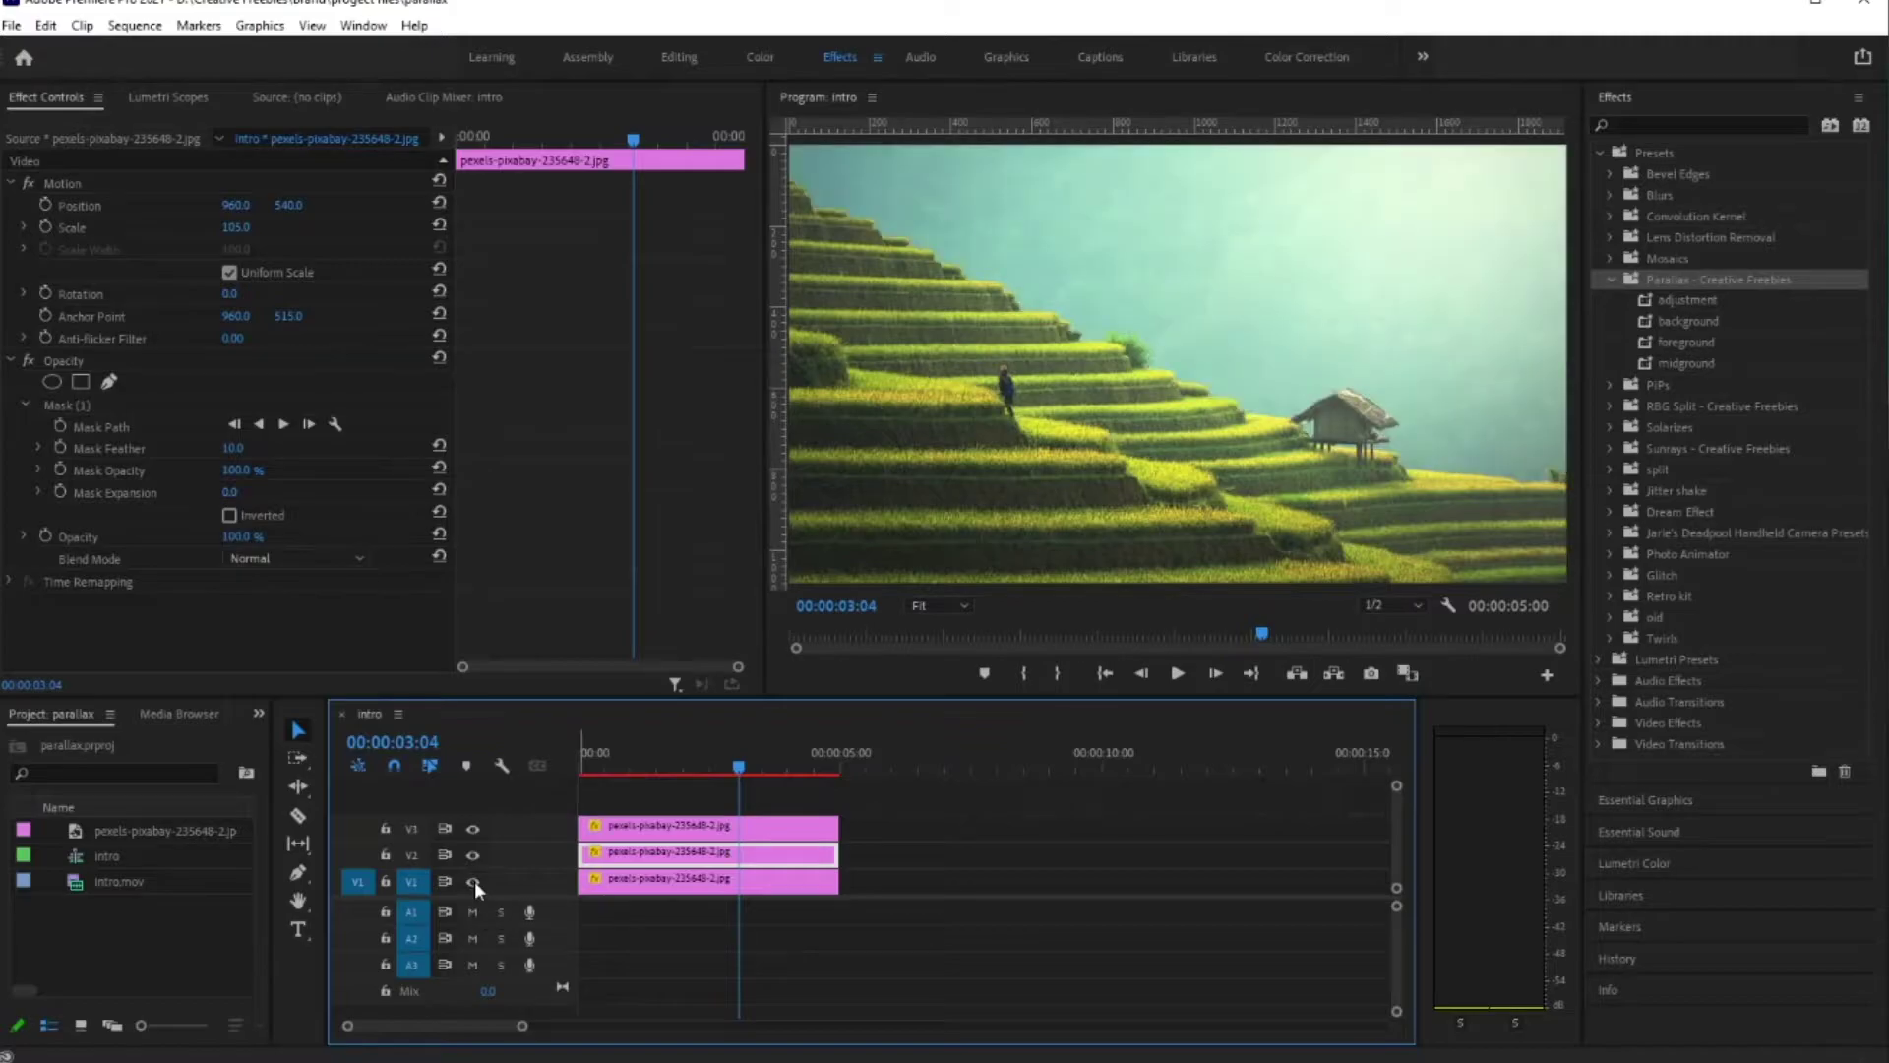
pyautogui.click(475, 882)
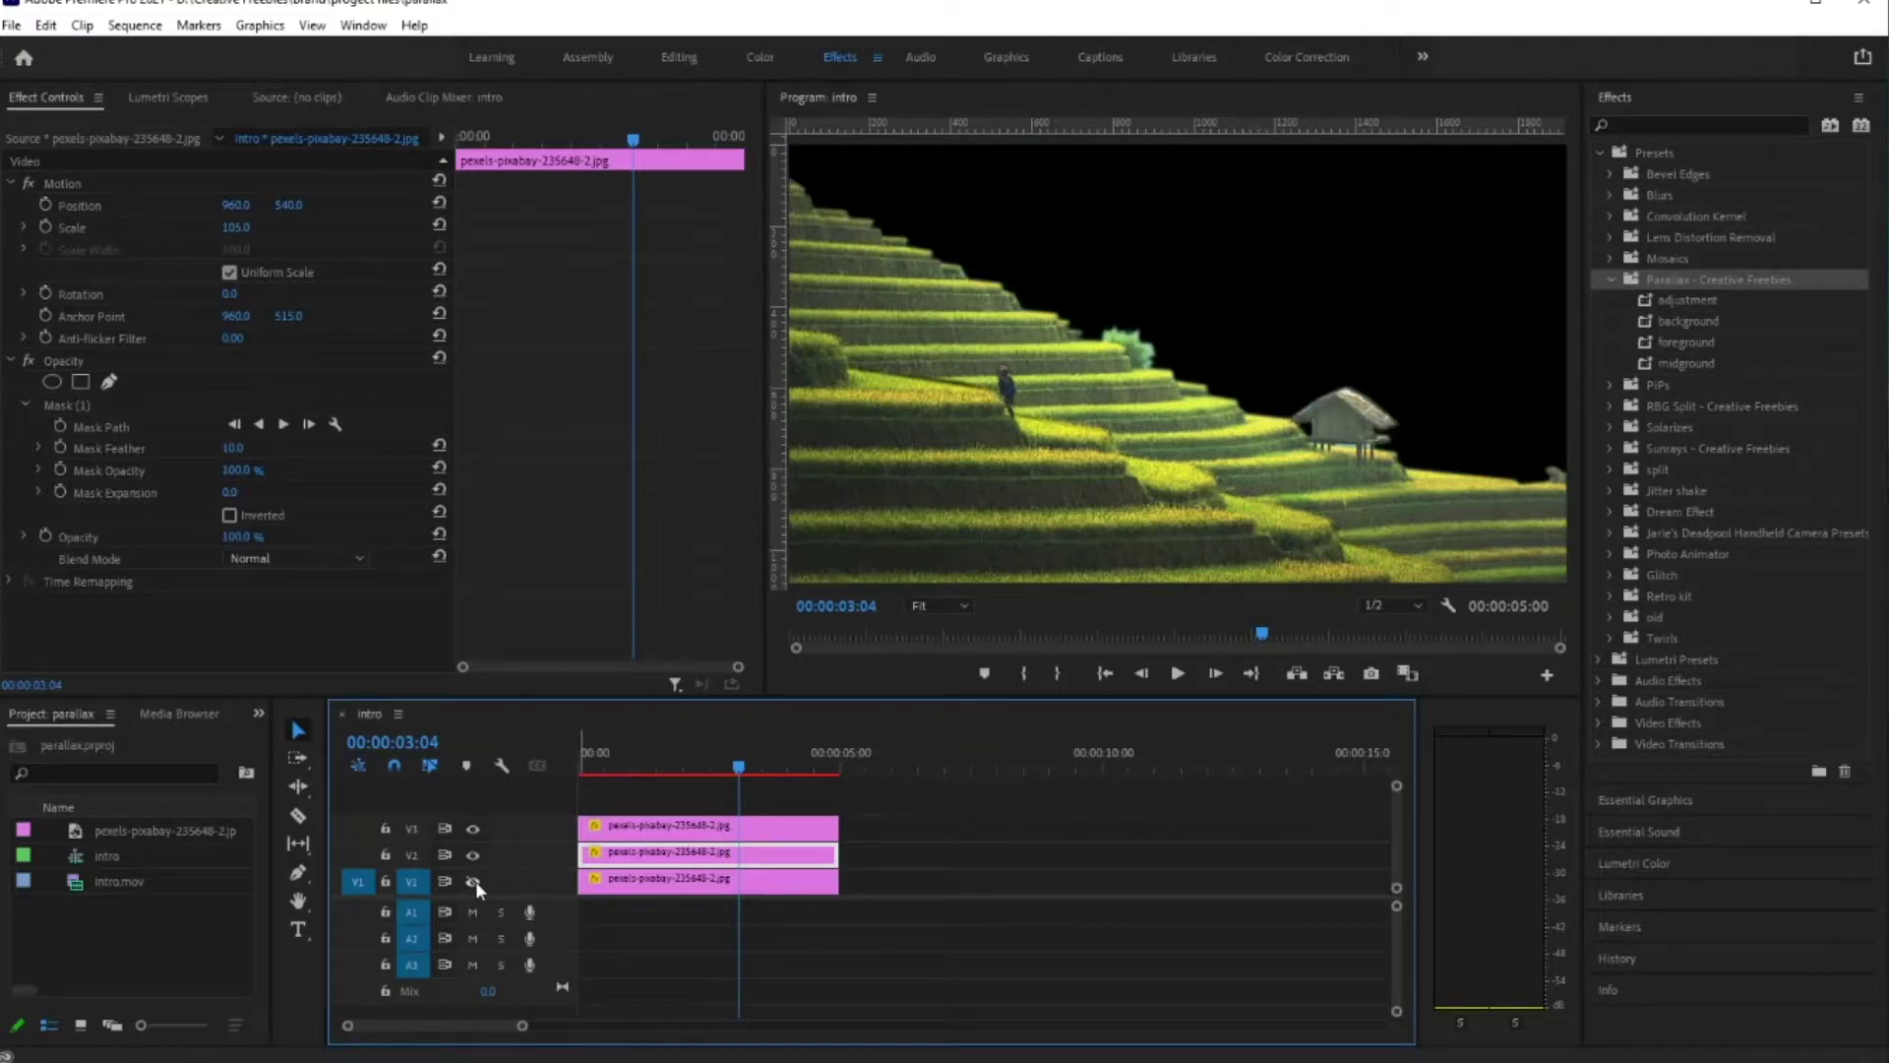
pyautogui.click(474, 882)
pyautogui.click(474, 881)
pyautogui.click(474, 882)
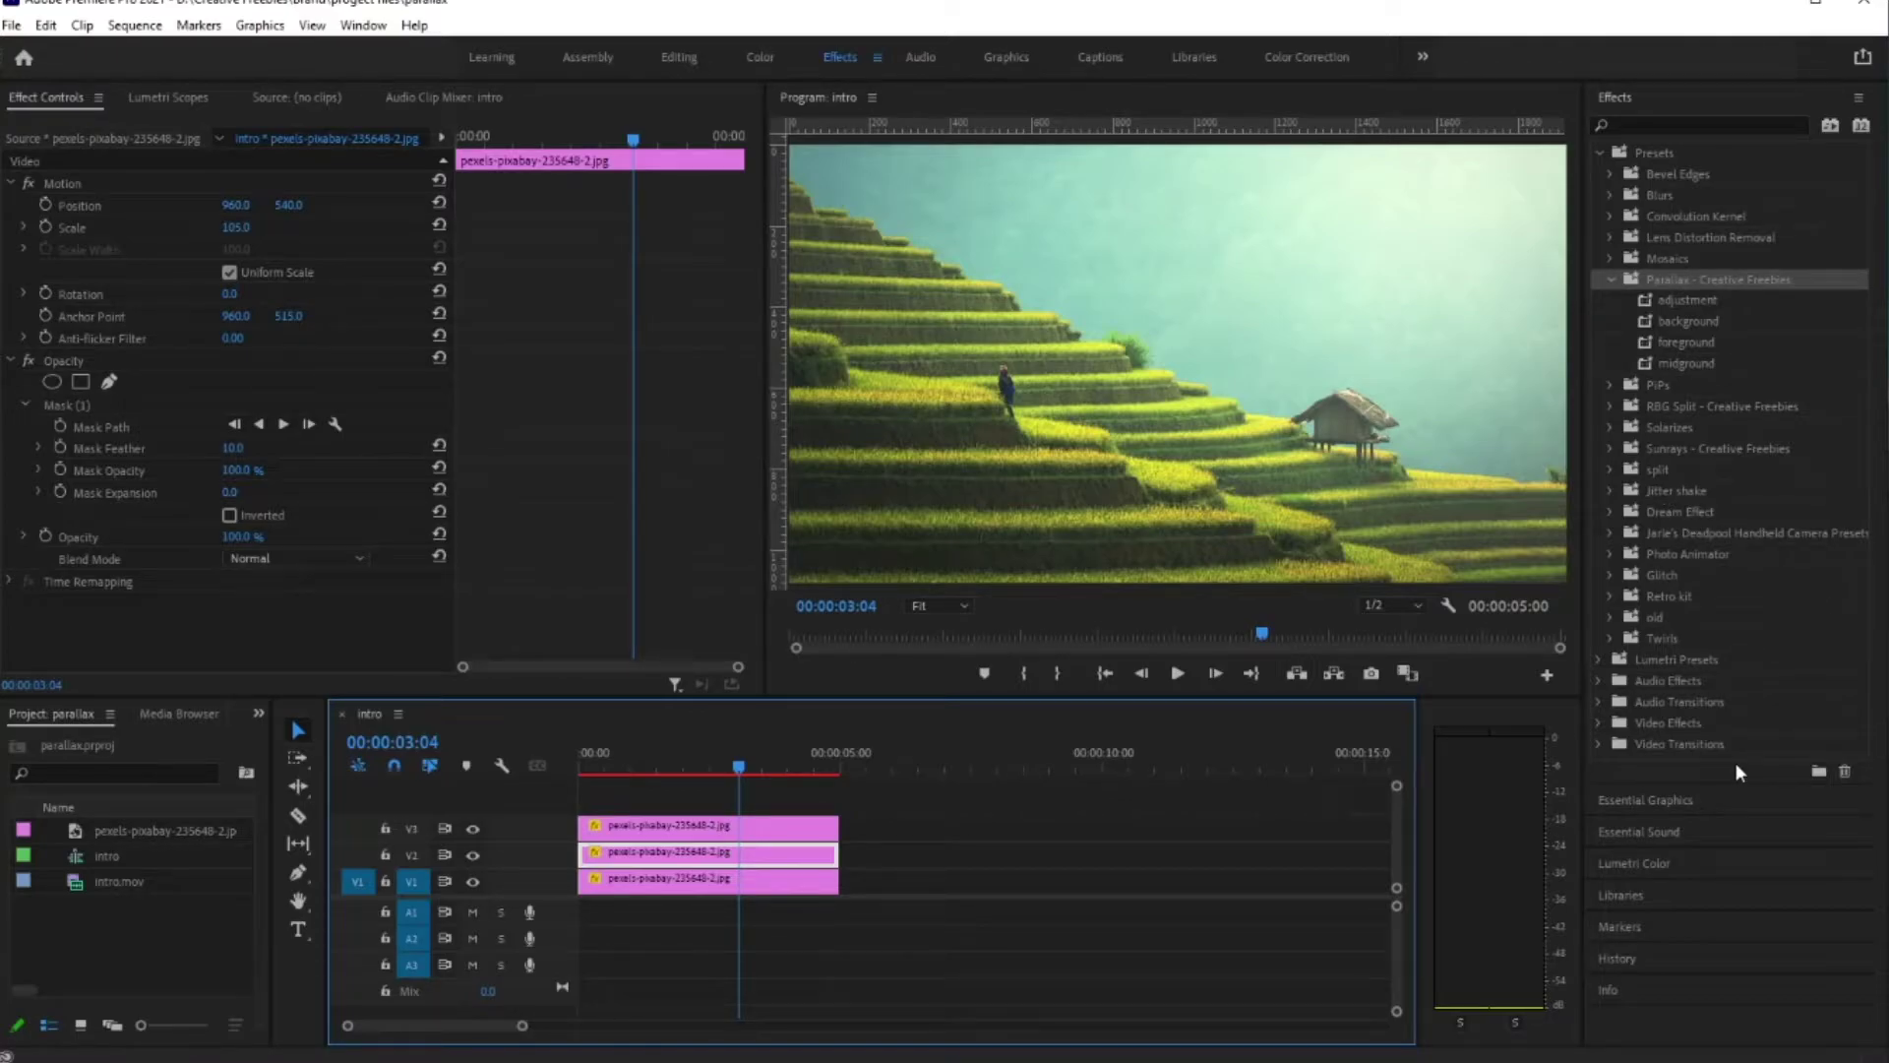
# Step: Draw an opacity mask on the V1 clip along the terrace skyline, from the image's left border to the hut
pyautogui.click(646, 879)
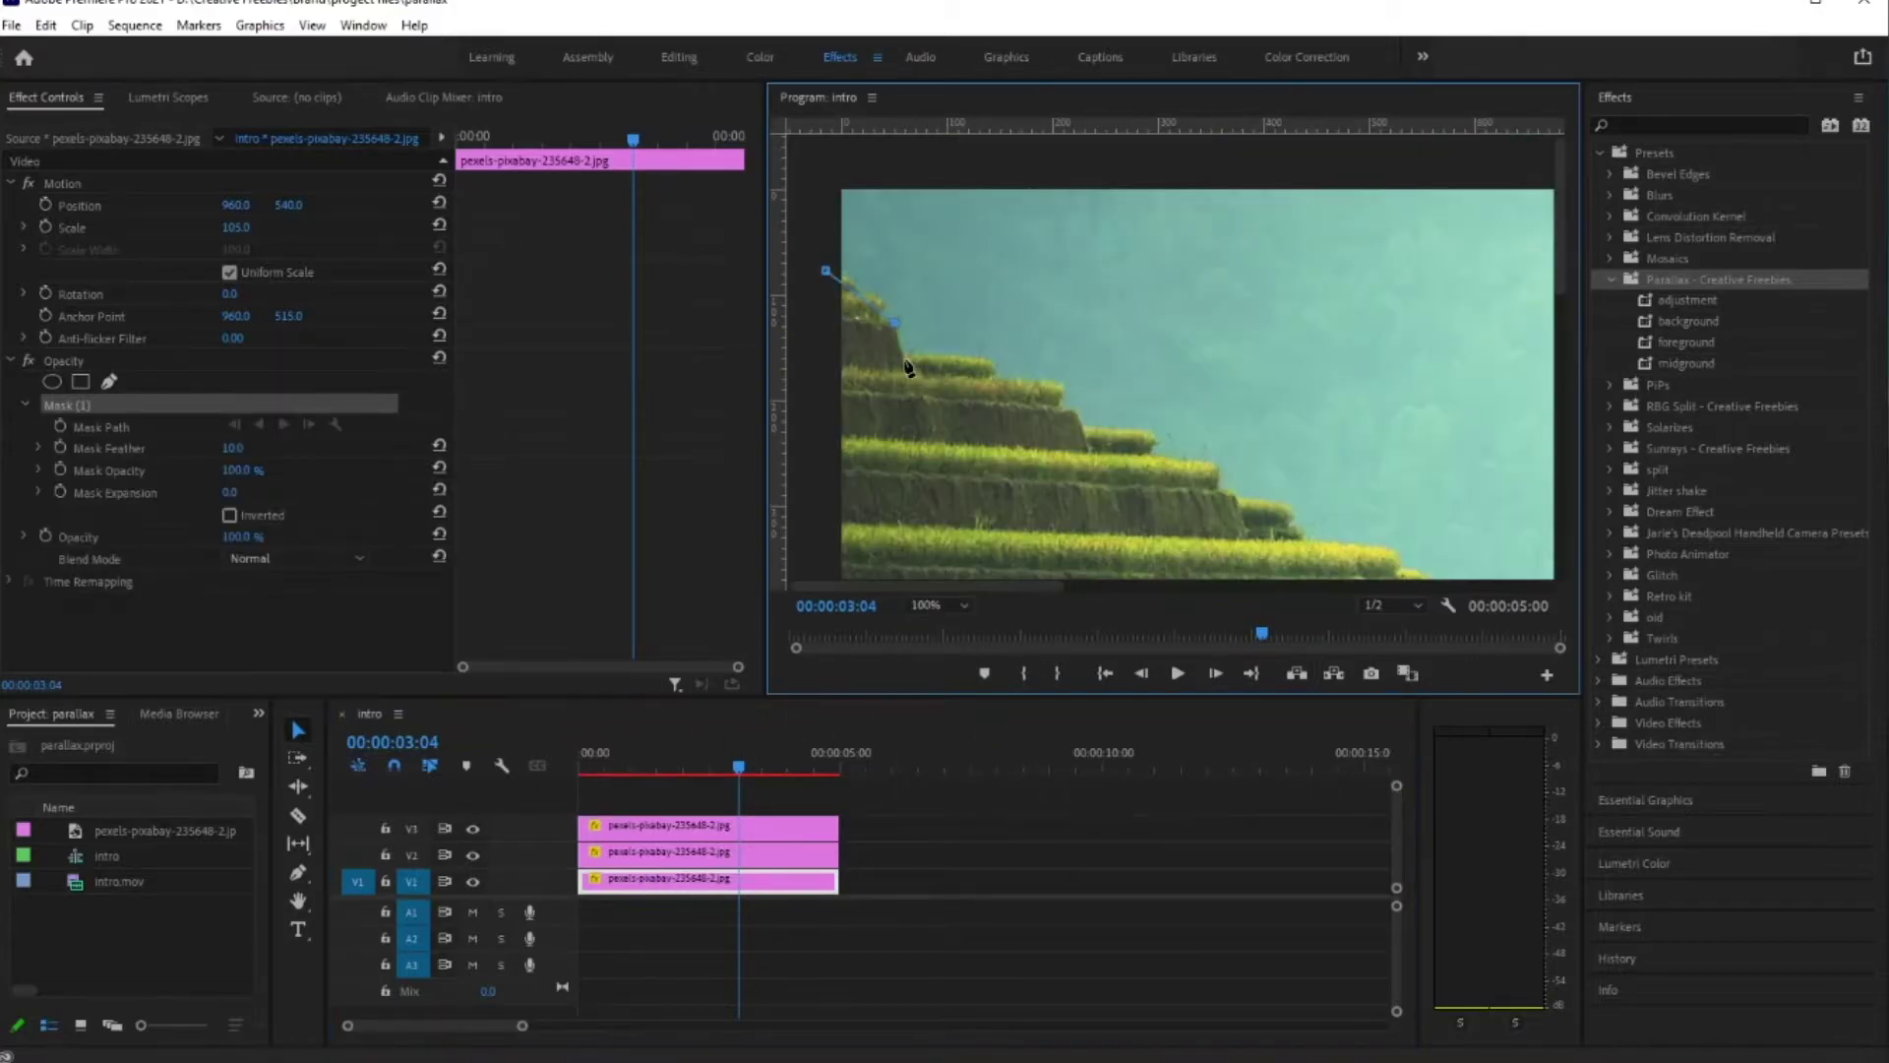
pyautogui.click(1071, 405)
pyautogui.click(1147, 422)
pyautogui.click(1146, 561)
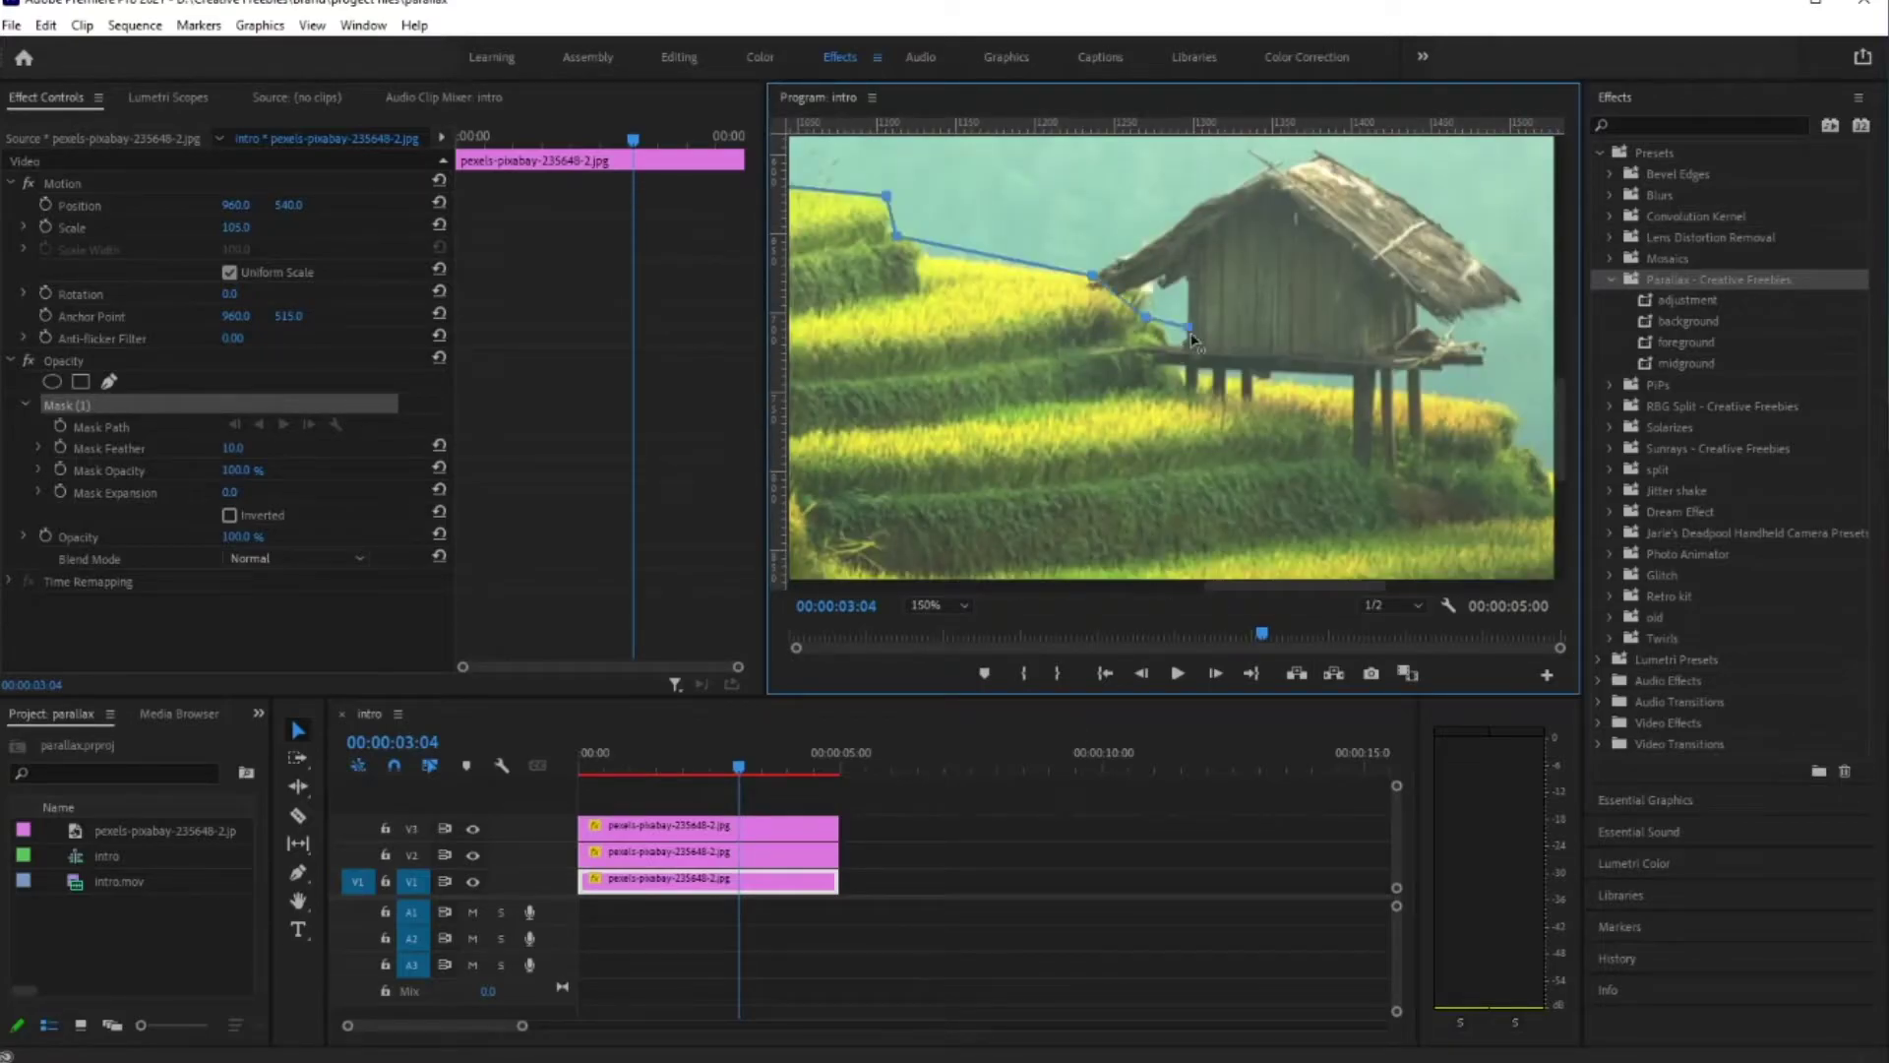
# Step: Trace the V1 mask around the hut's roof and along the remaining skyline, closing it around the sky
pyautogui.click(1186, 339)
pyautogui.click(1164, 236)
pyautogui.click(1198, 203)
pyautogui.click(1277, 167)
pyautogui.click(1317, 154)
pyautogui.click(1405, 200)
pyautogui.click(1520, 295)
pyautogui.click(1426, 313)
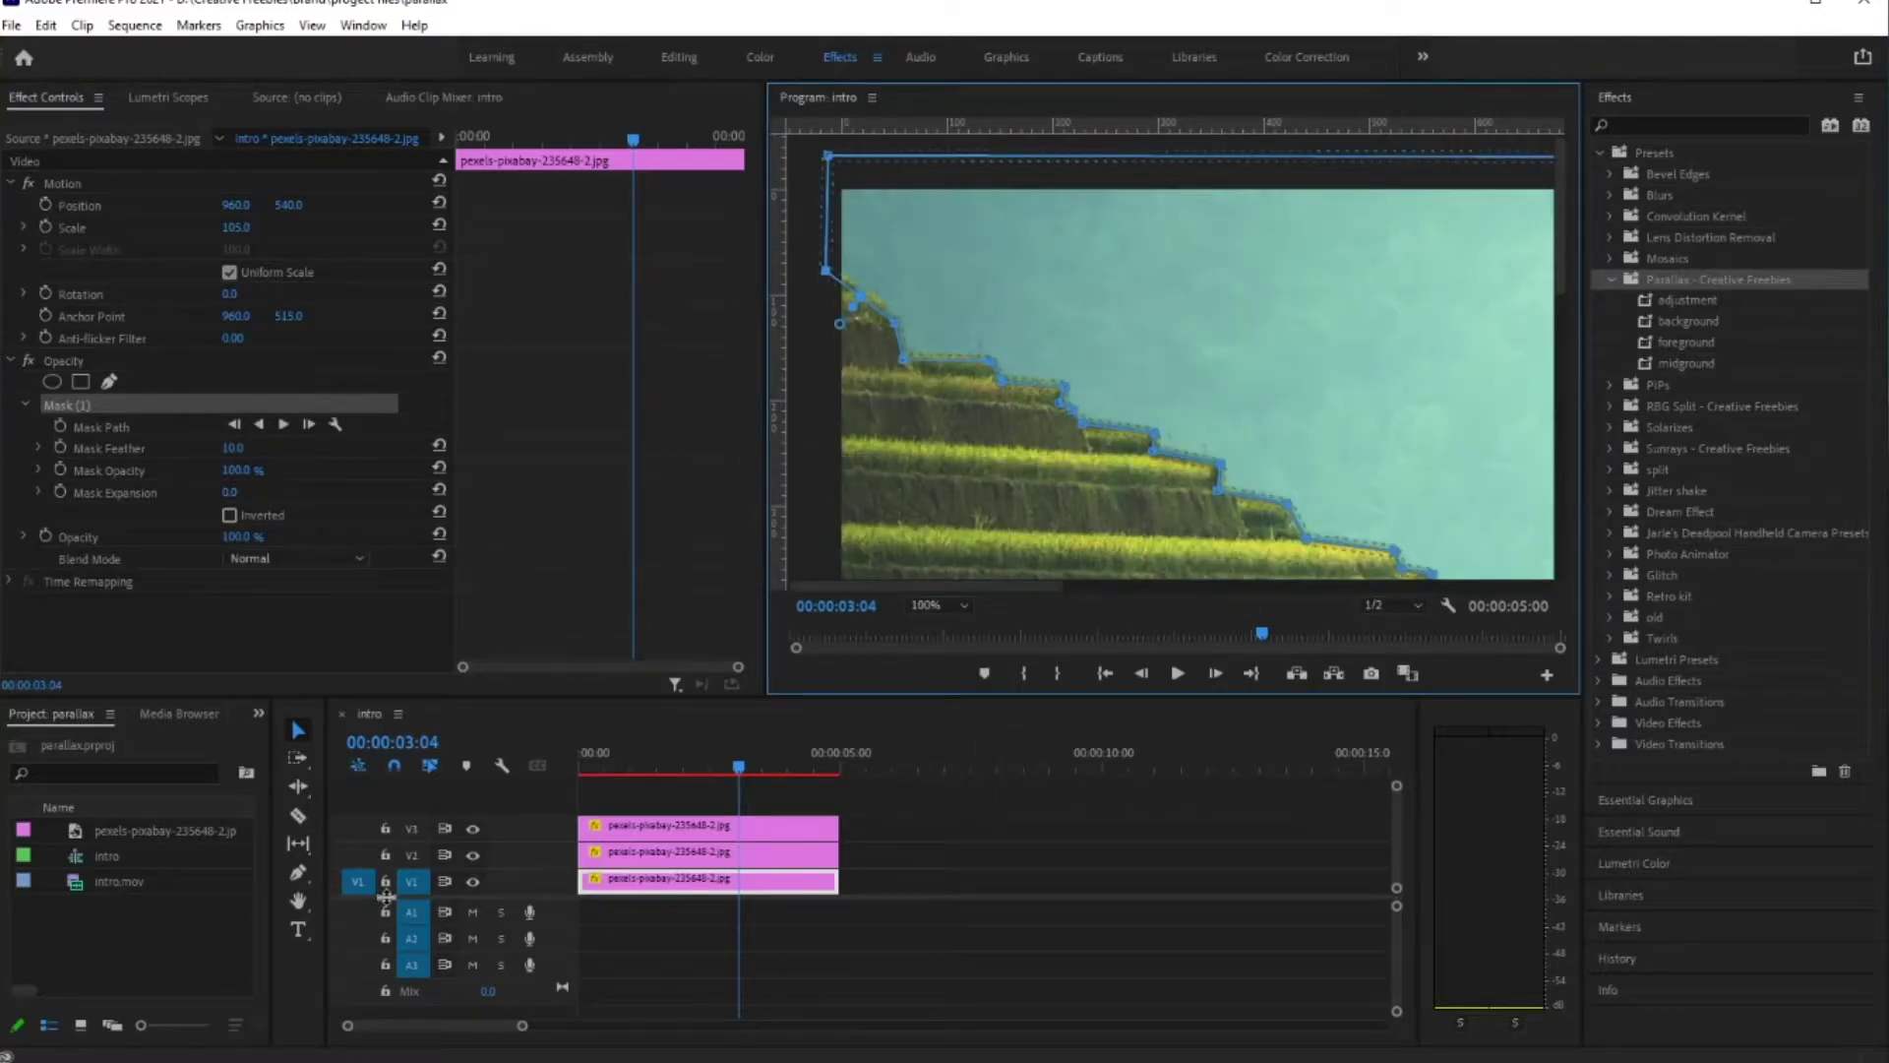
pyautogui.click(943, 605)
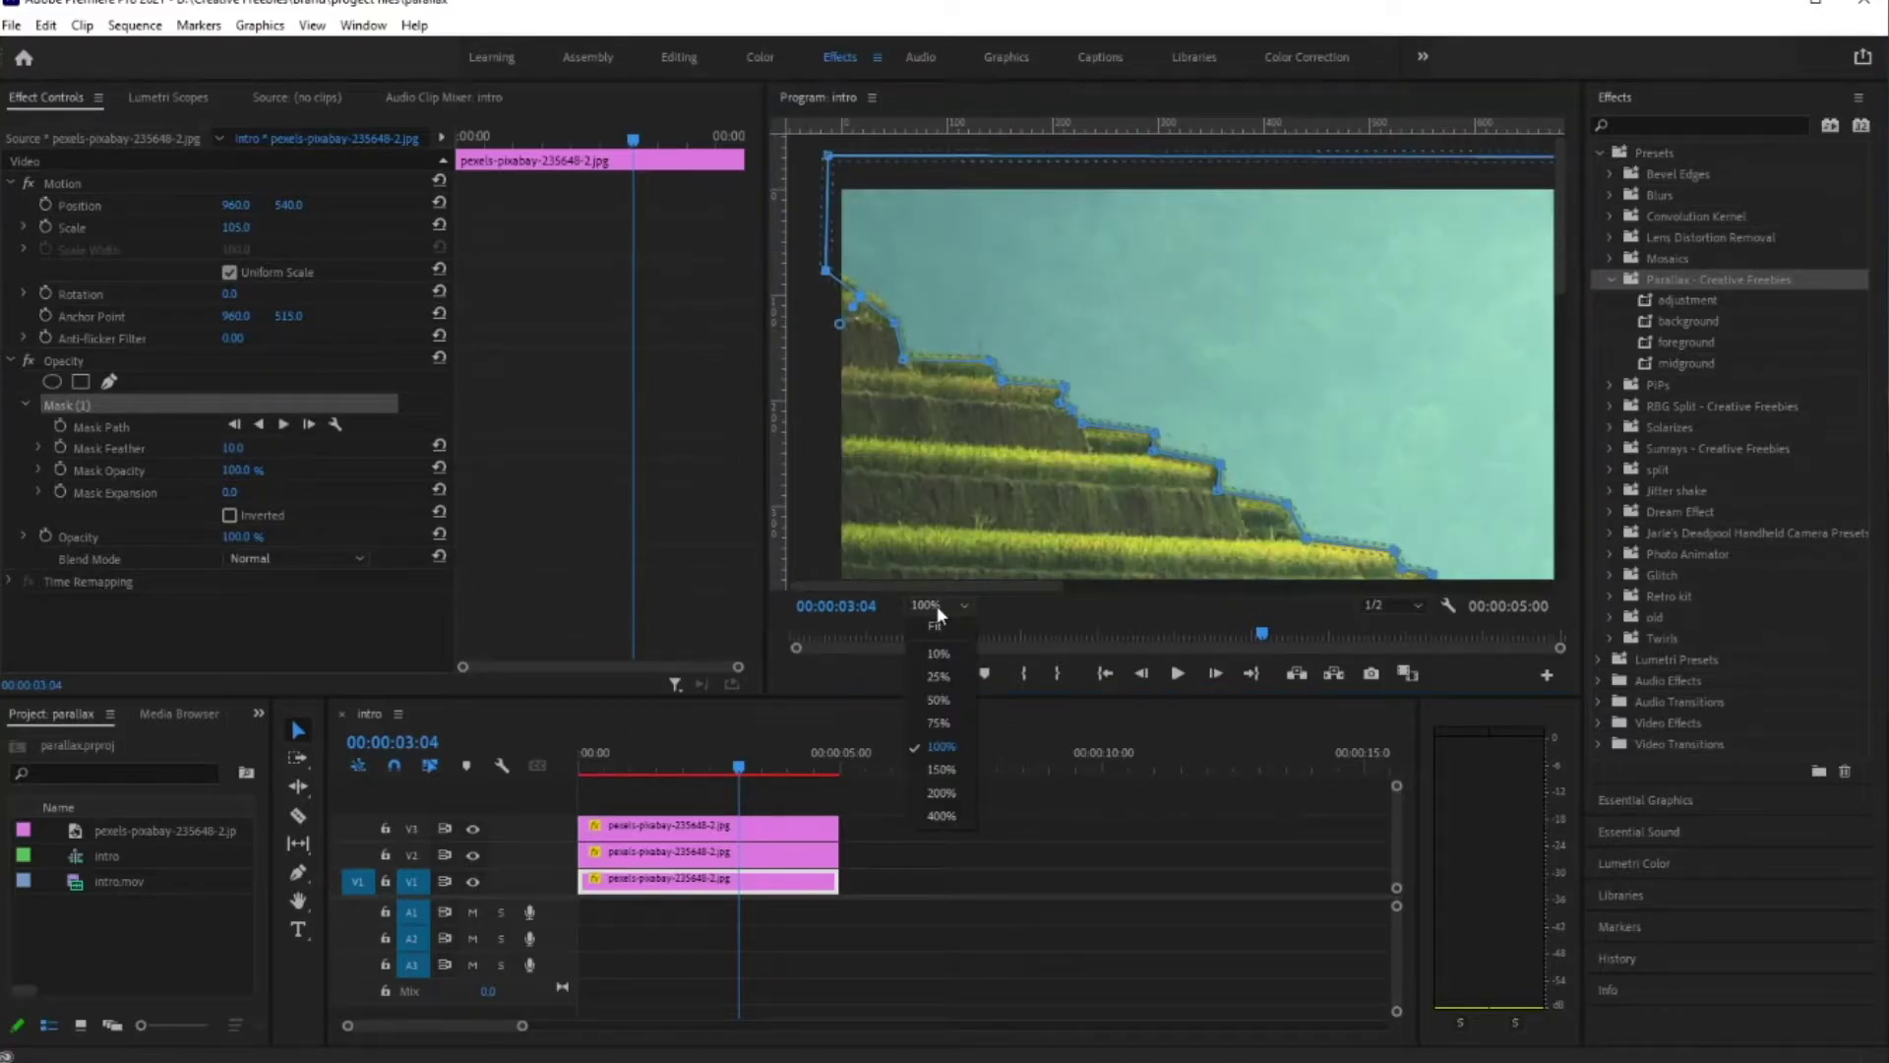
# Step: Fit the whole image in the program monitor and hide tracks V2 and V3 to check the masked background on its own
pyautogui.click(935, 626)
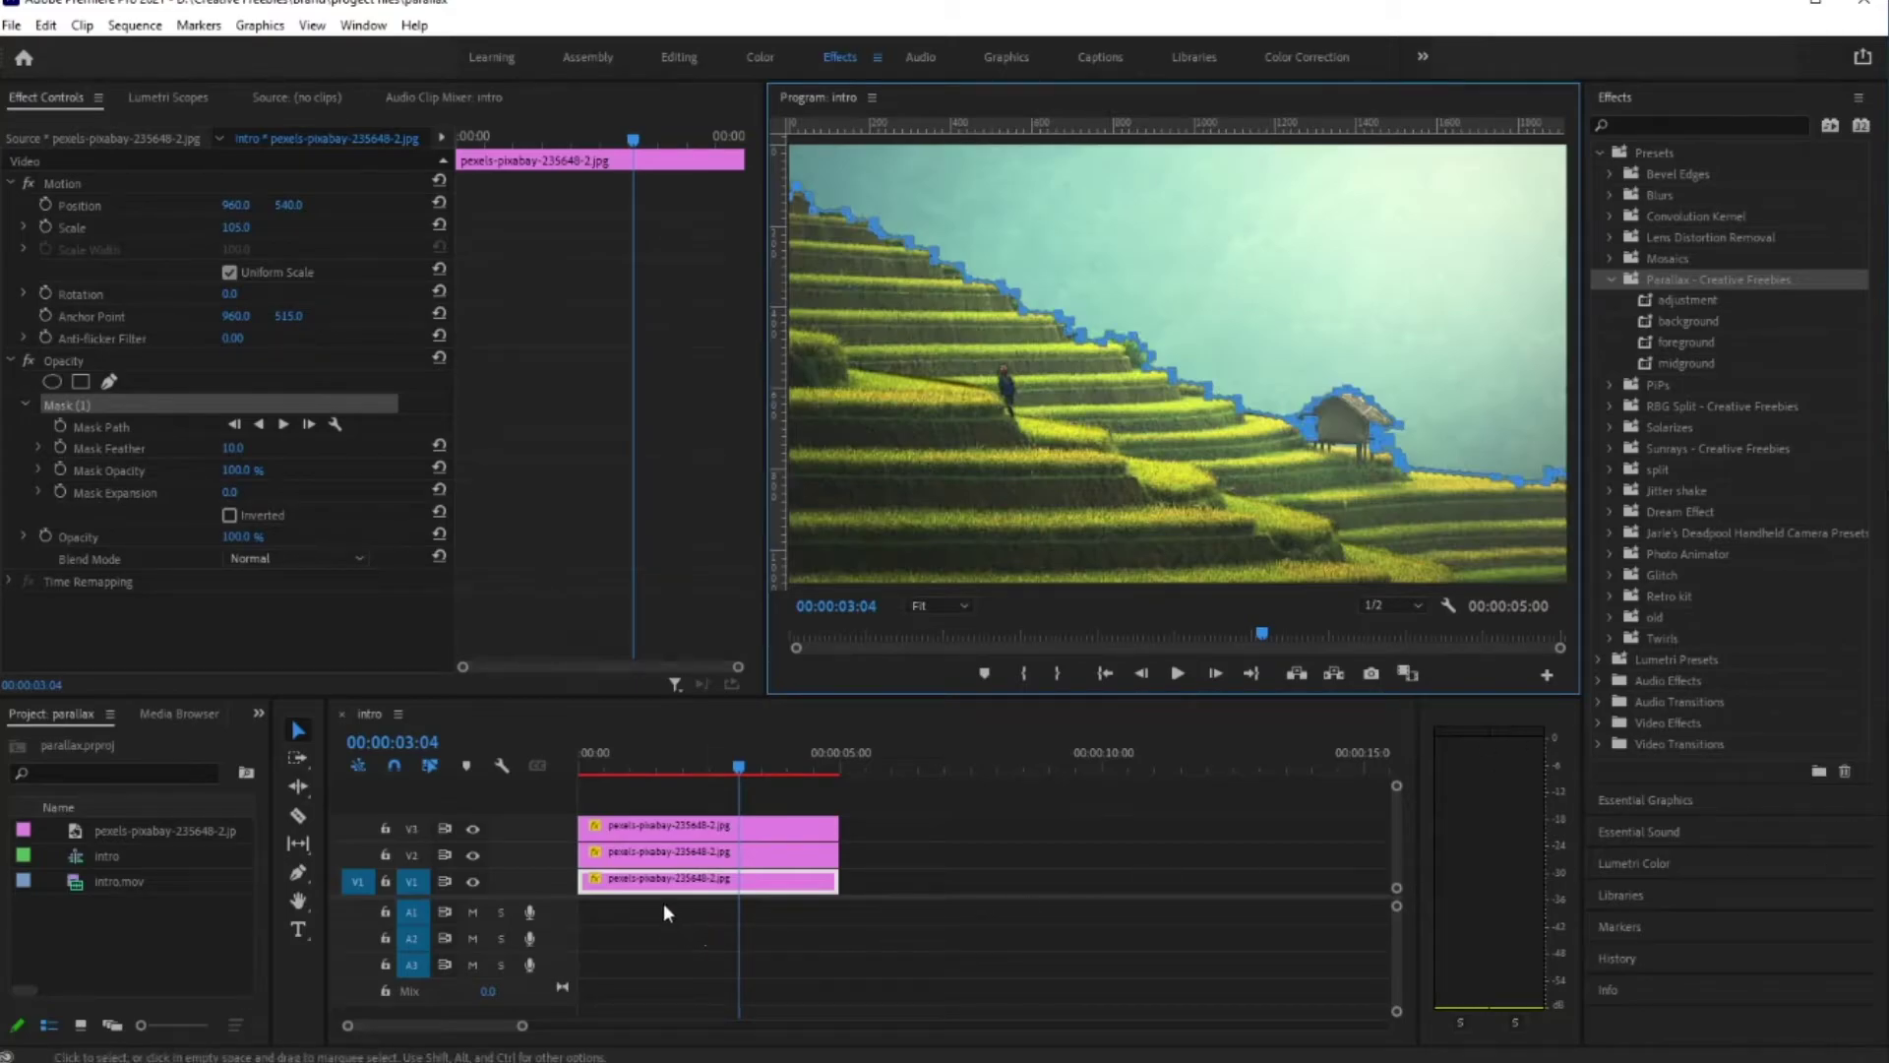
pyautogui.click(472, 855)
pyautogui.click(473, 829)
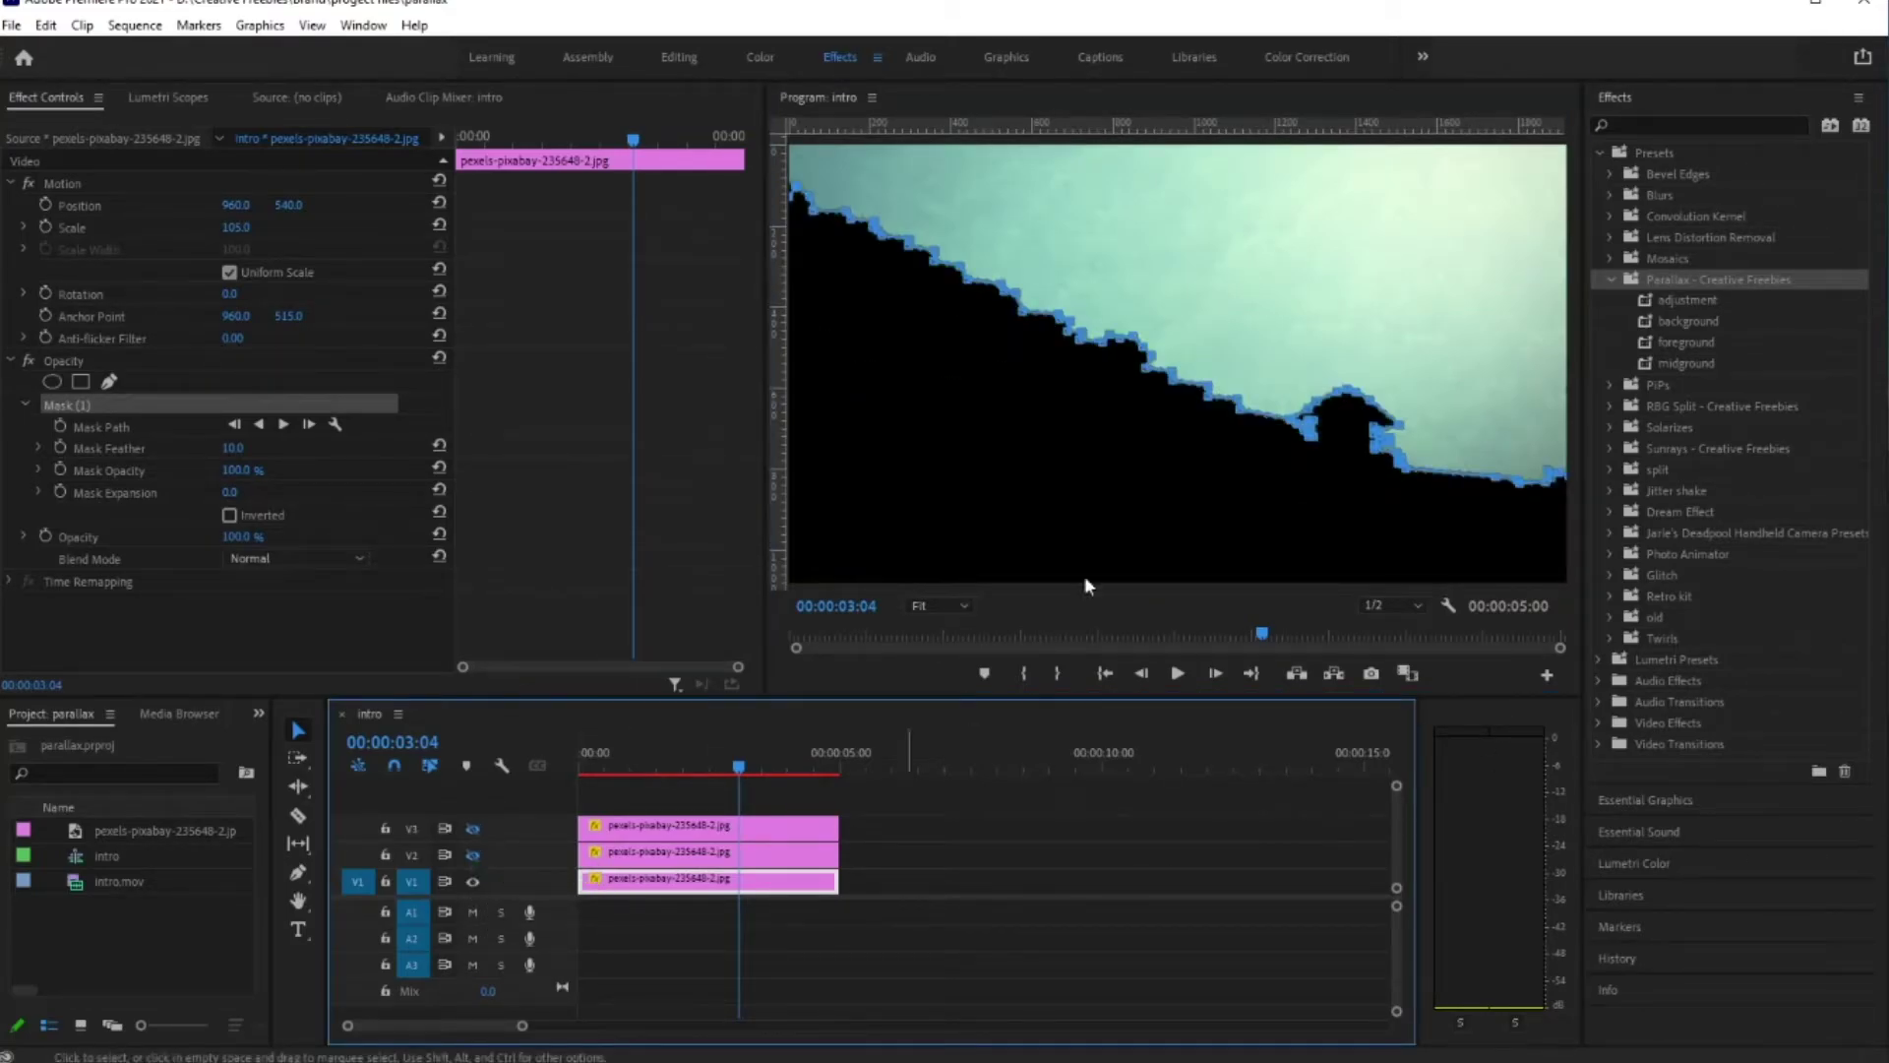
pyautogui.click(474, 829)
pyautogui.click(472, 855)
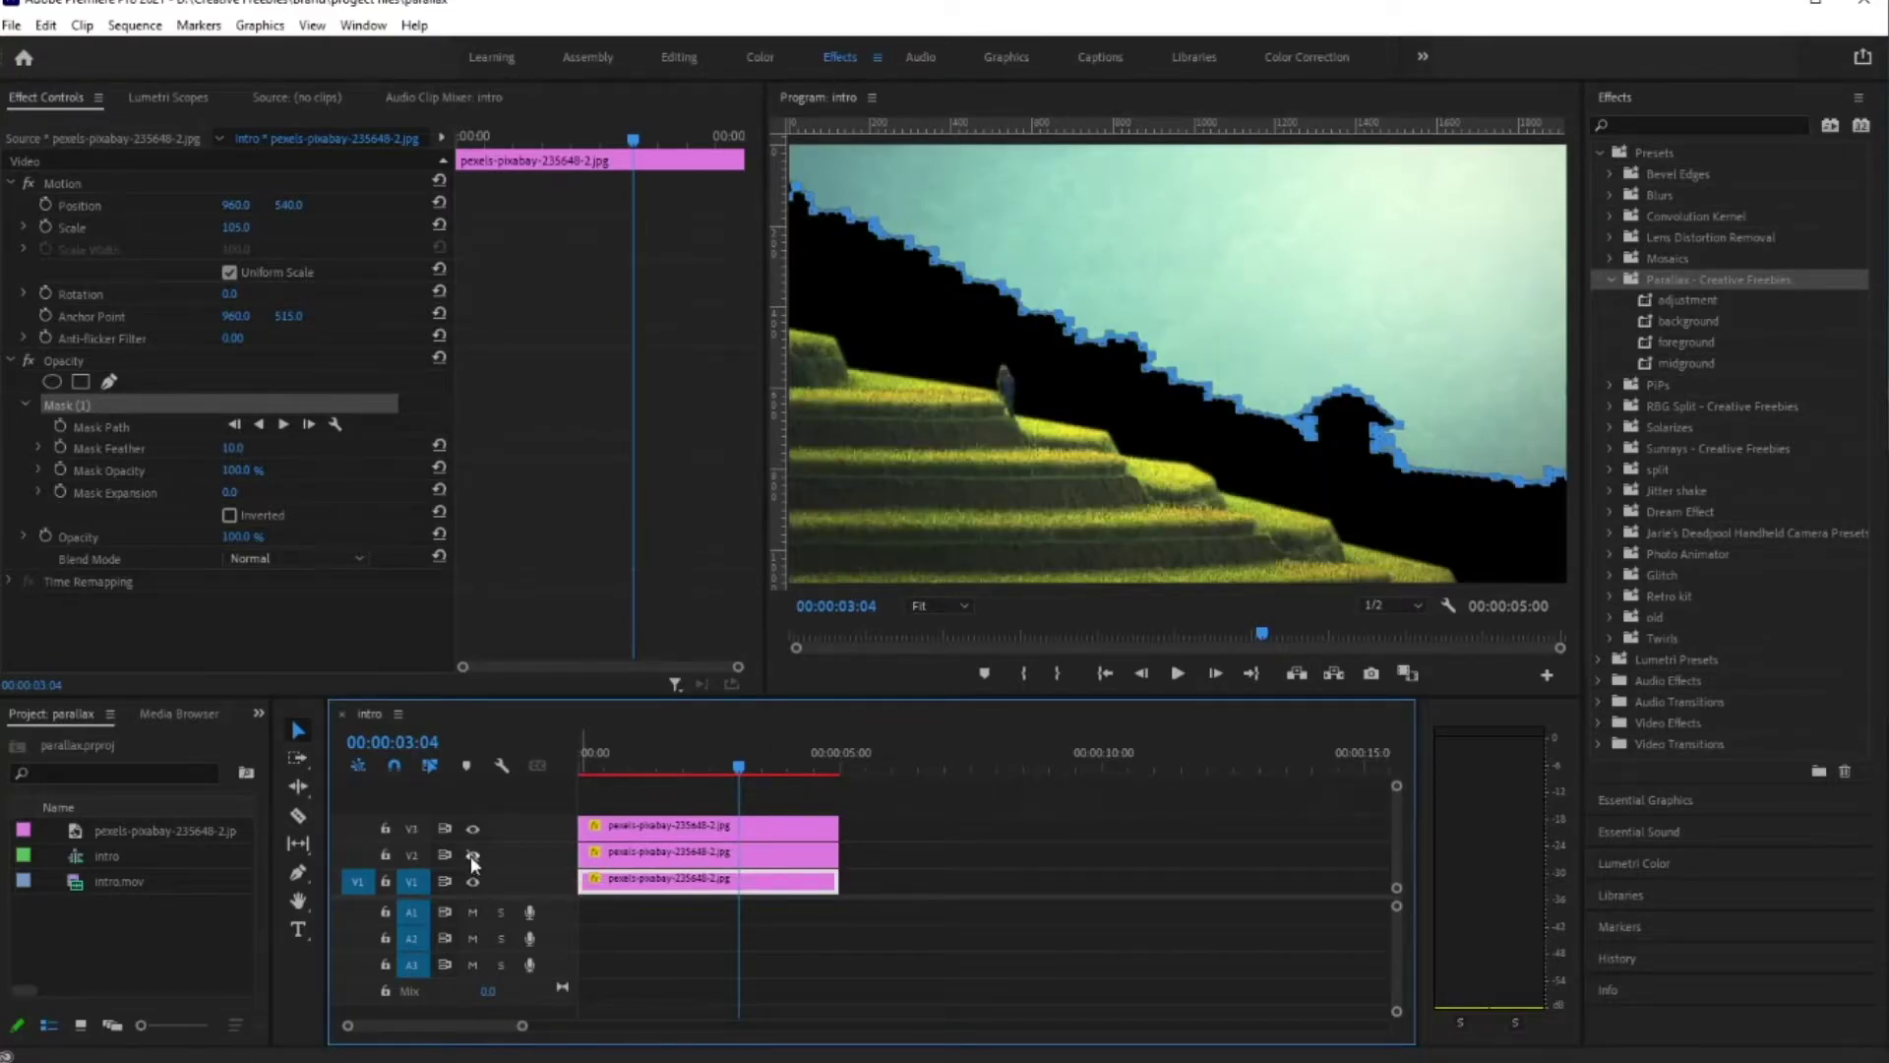
# Step: Isolate the midground on V2 and the foreground on V3 in turn to check their masks, and show all three tracks again
pyautogui.click(474, 828)
pyautogui.click(472, 881)
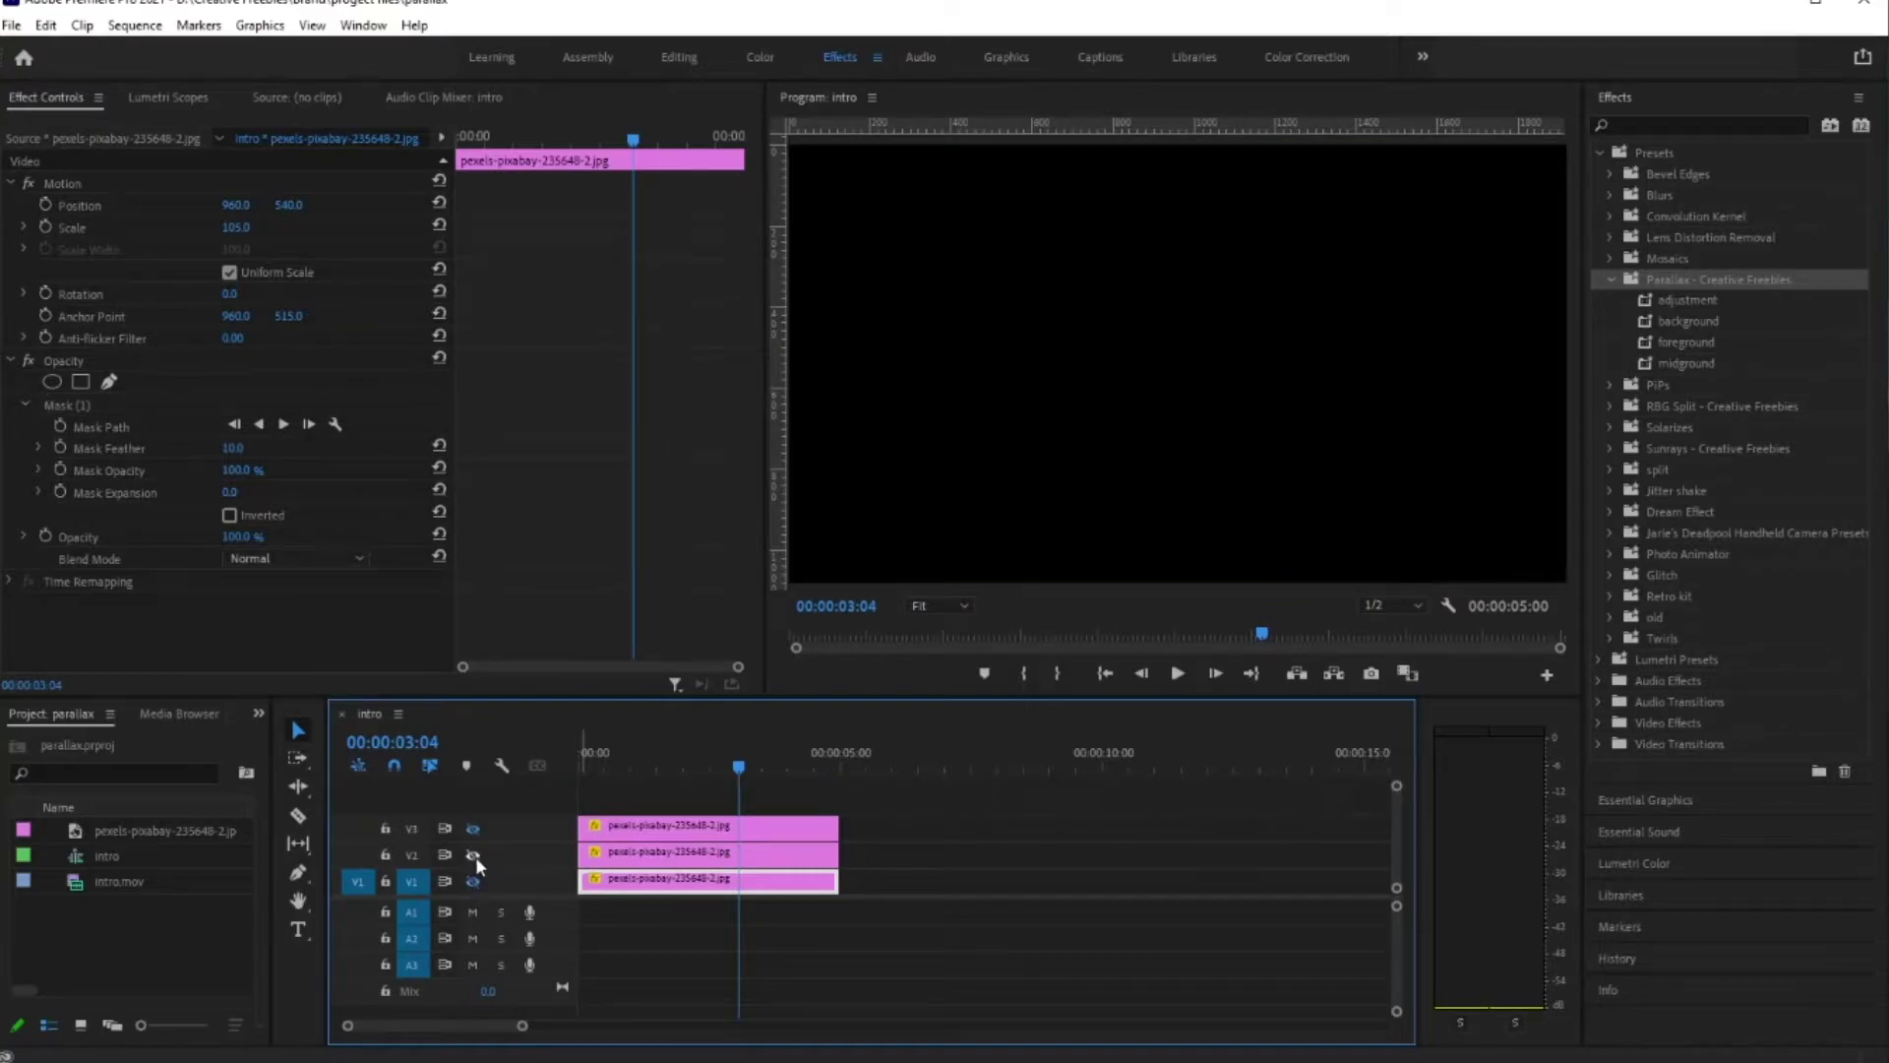
pyautogui.click(474, 854)
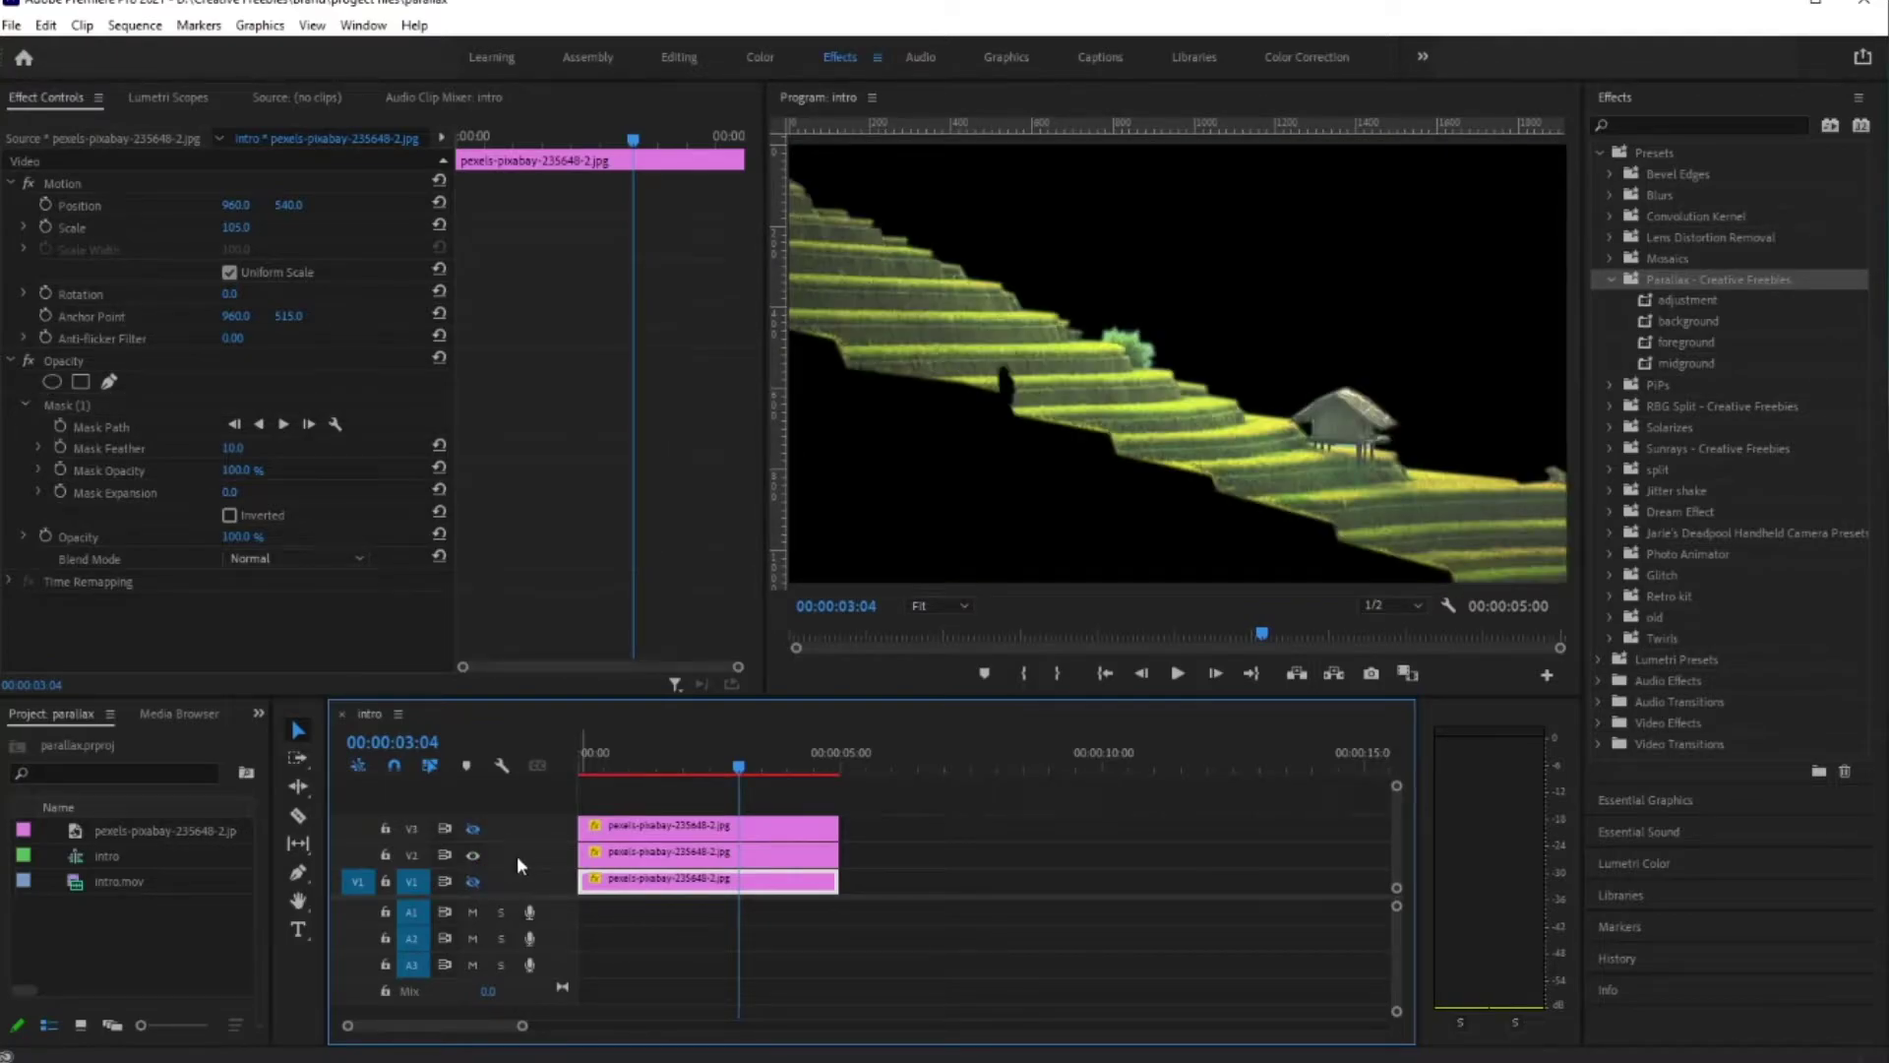
pyautogui.click(475, 853)
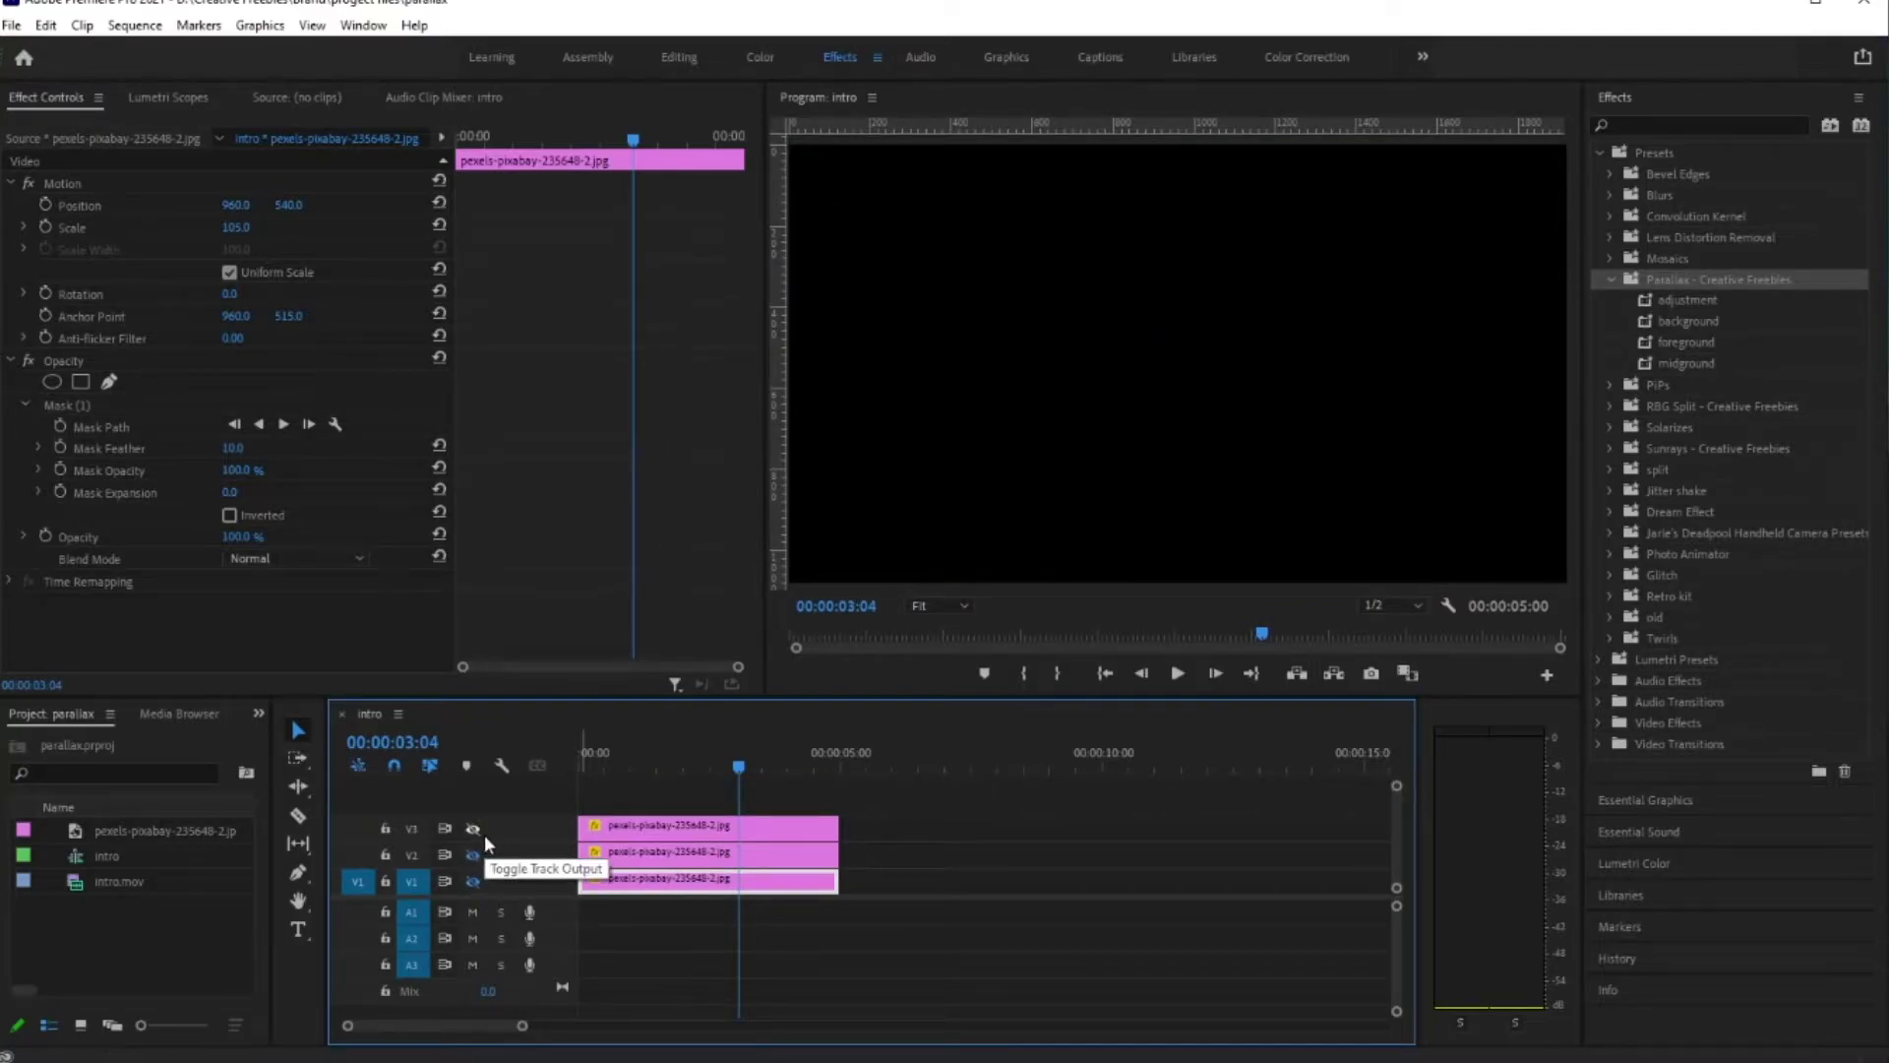
pyautogui.click(473, 827)
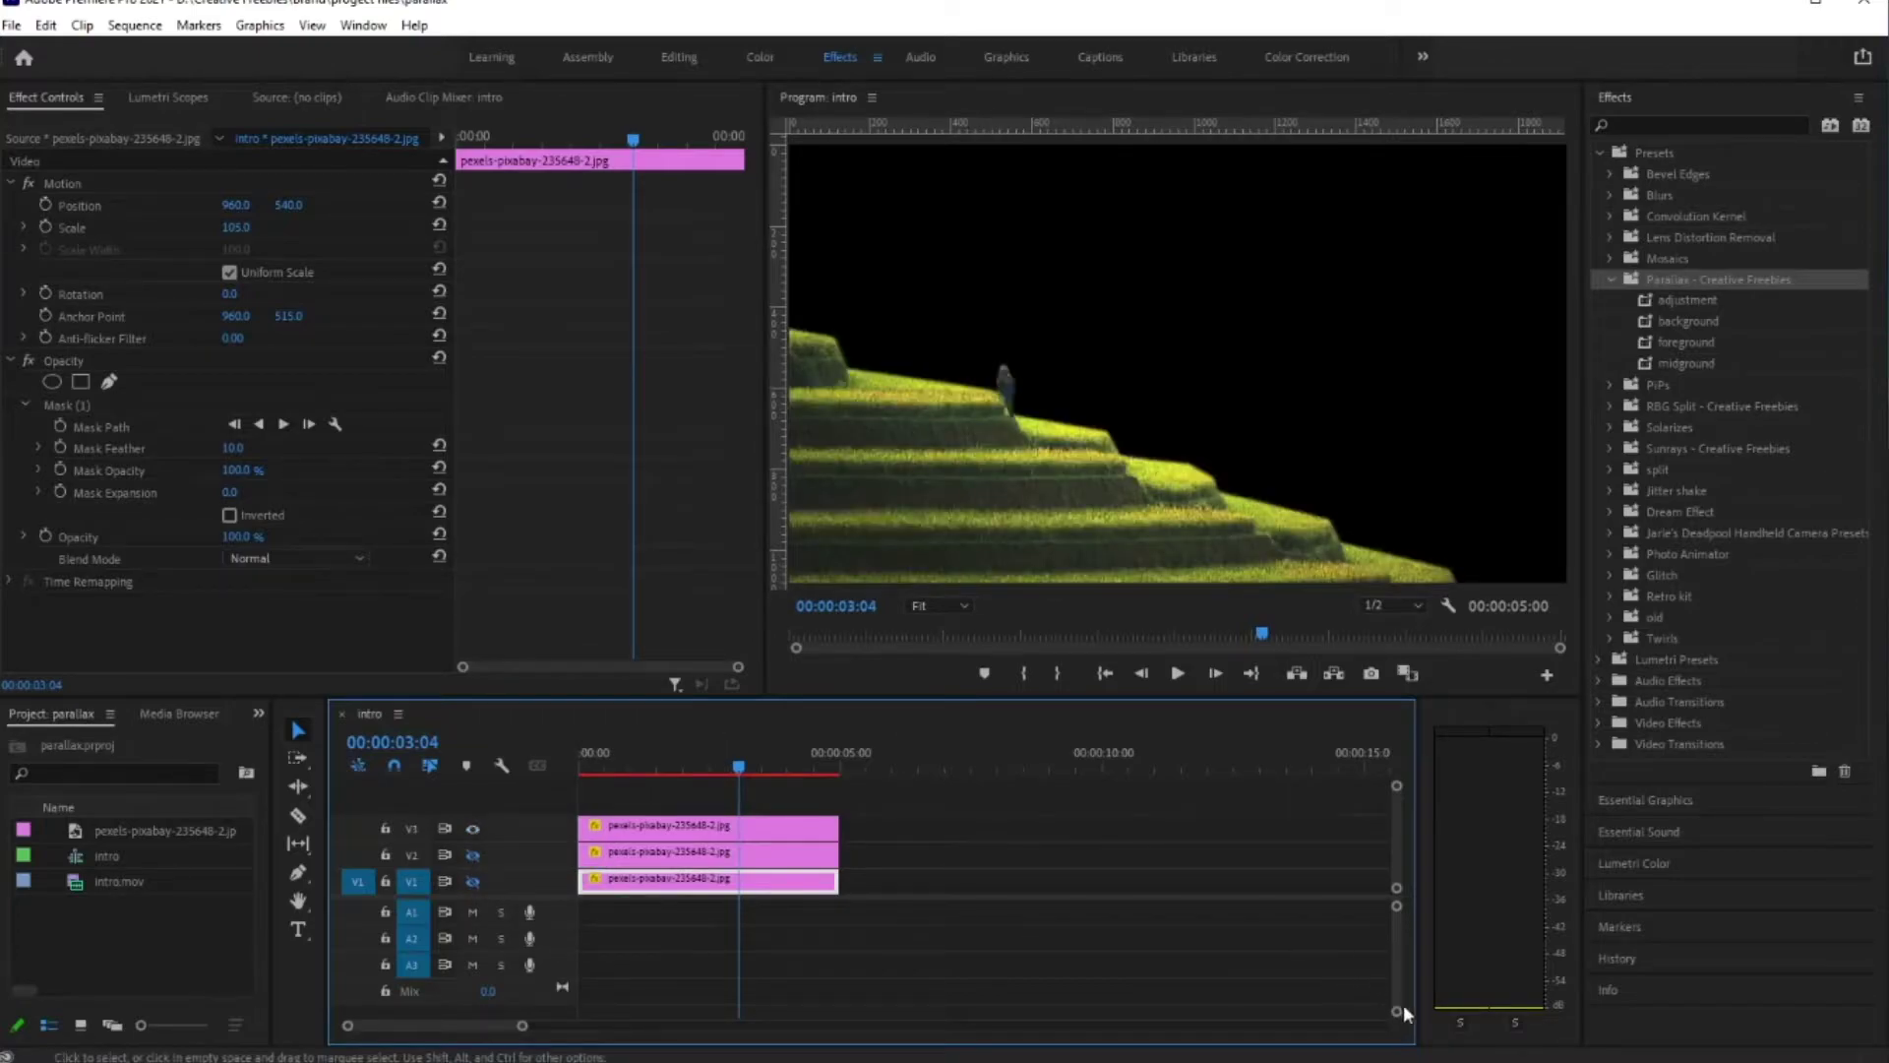
pyautogui.click(474, 832)
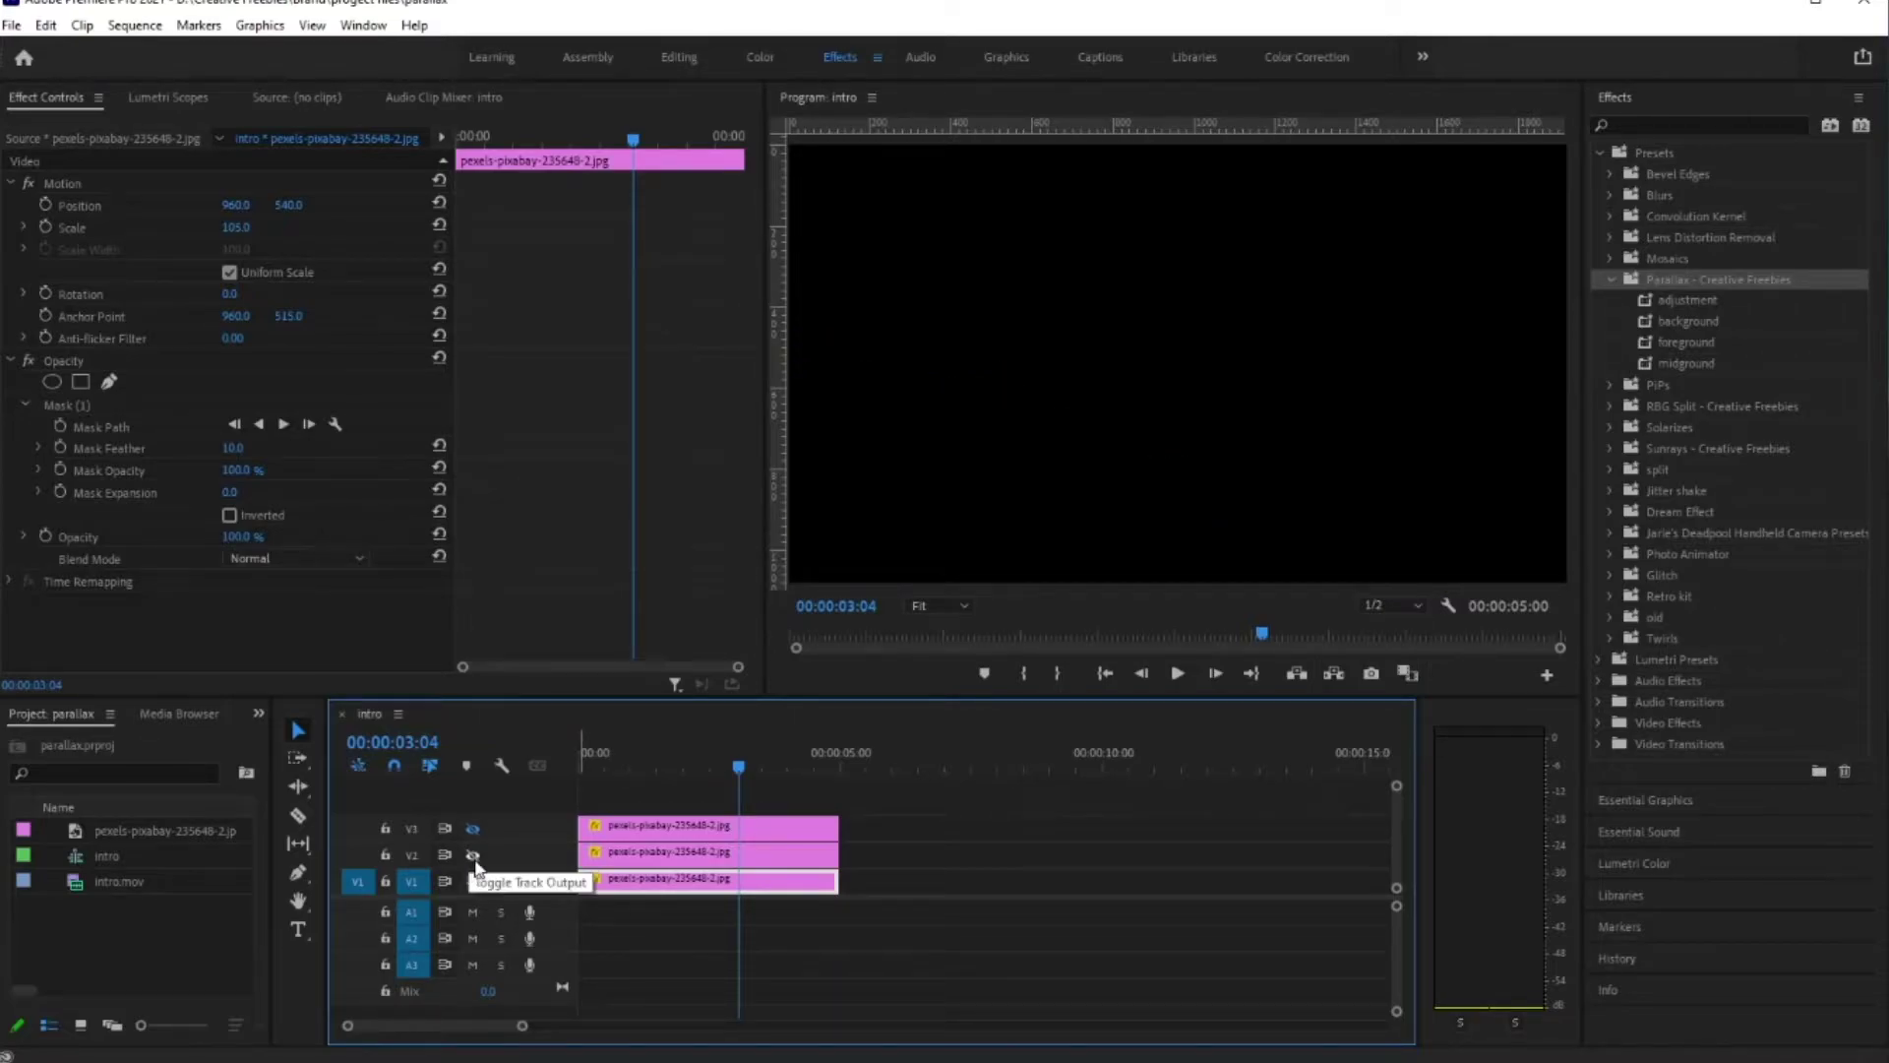
pyautogui.click(471, 854)
pyautogui.click(473, 881)
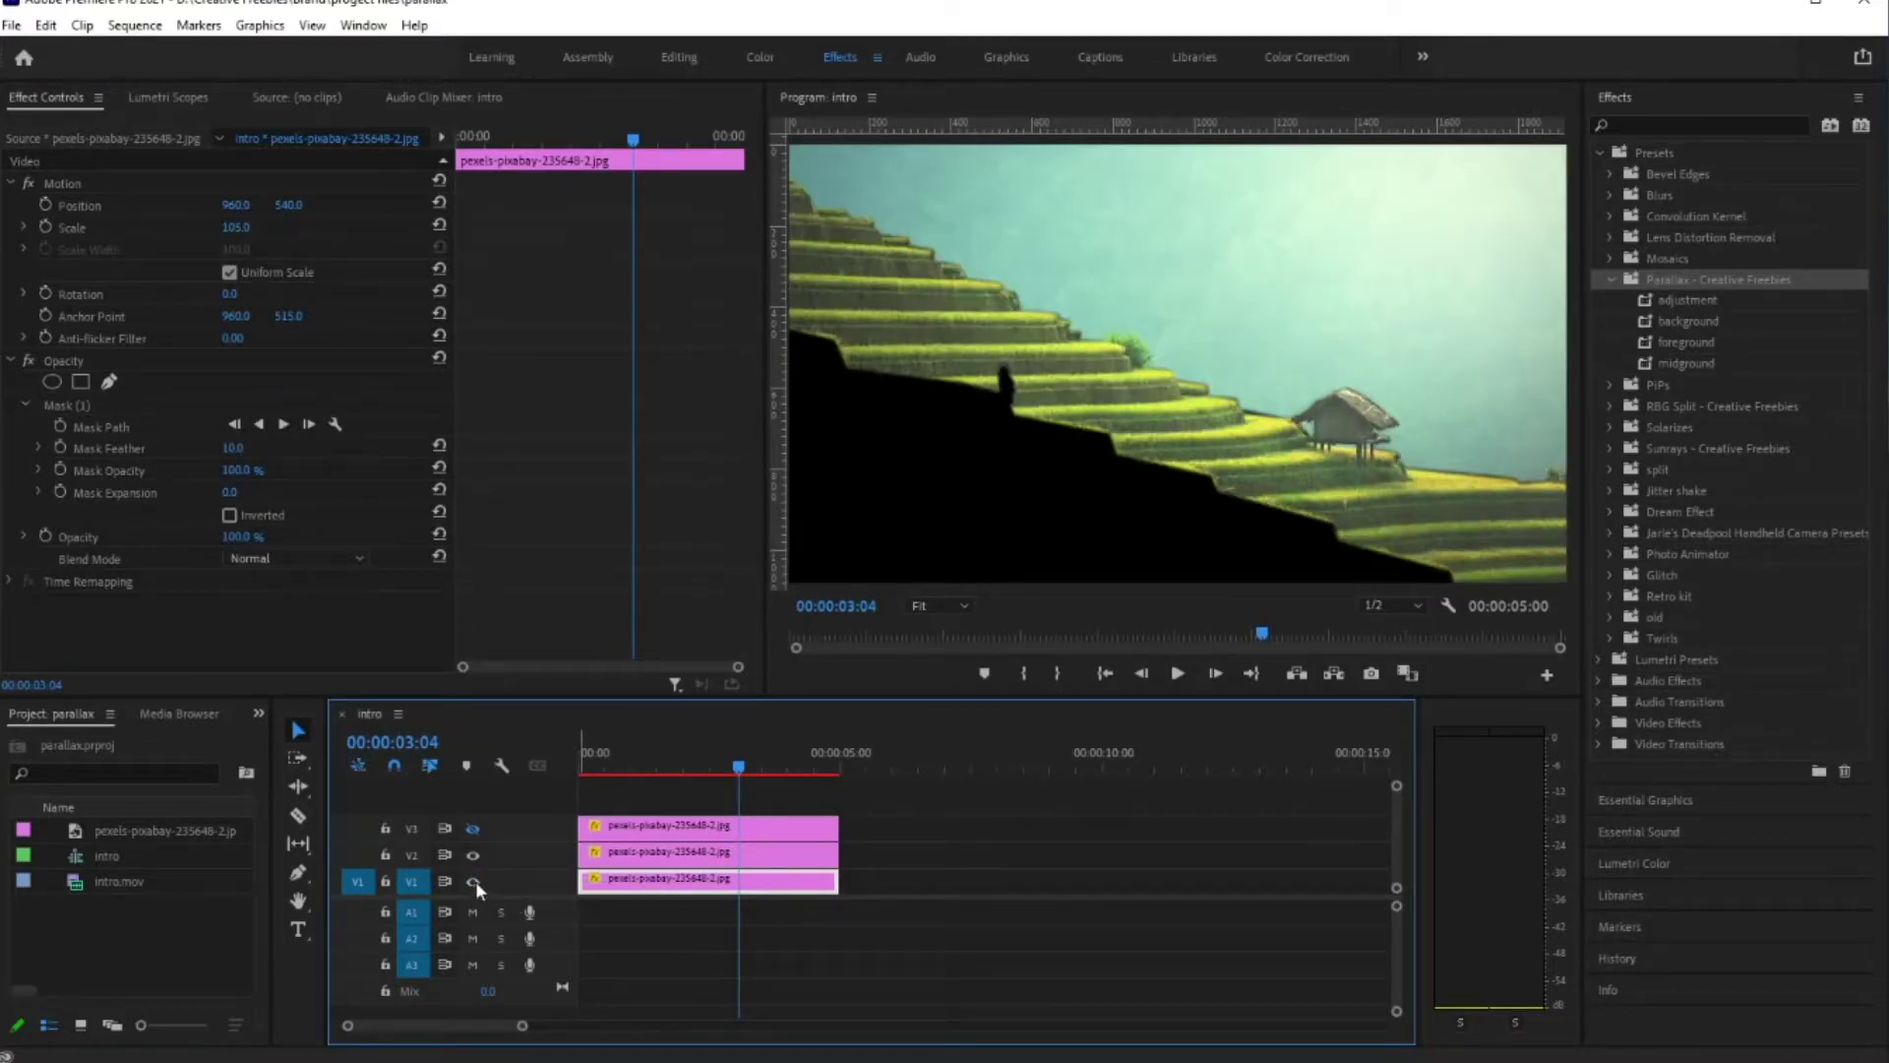
pyautogui.click(474, 828)
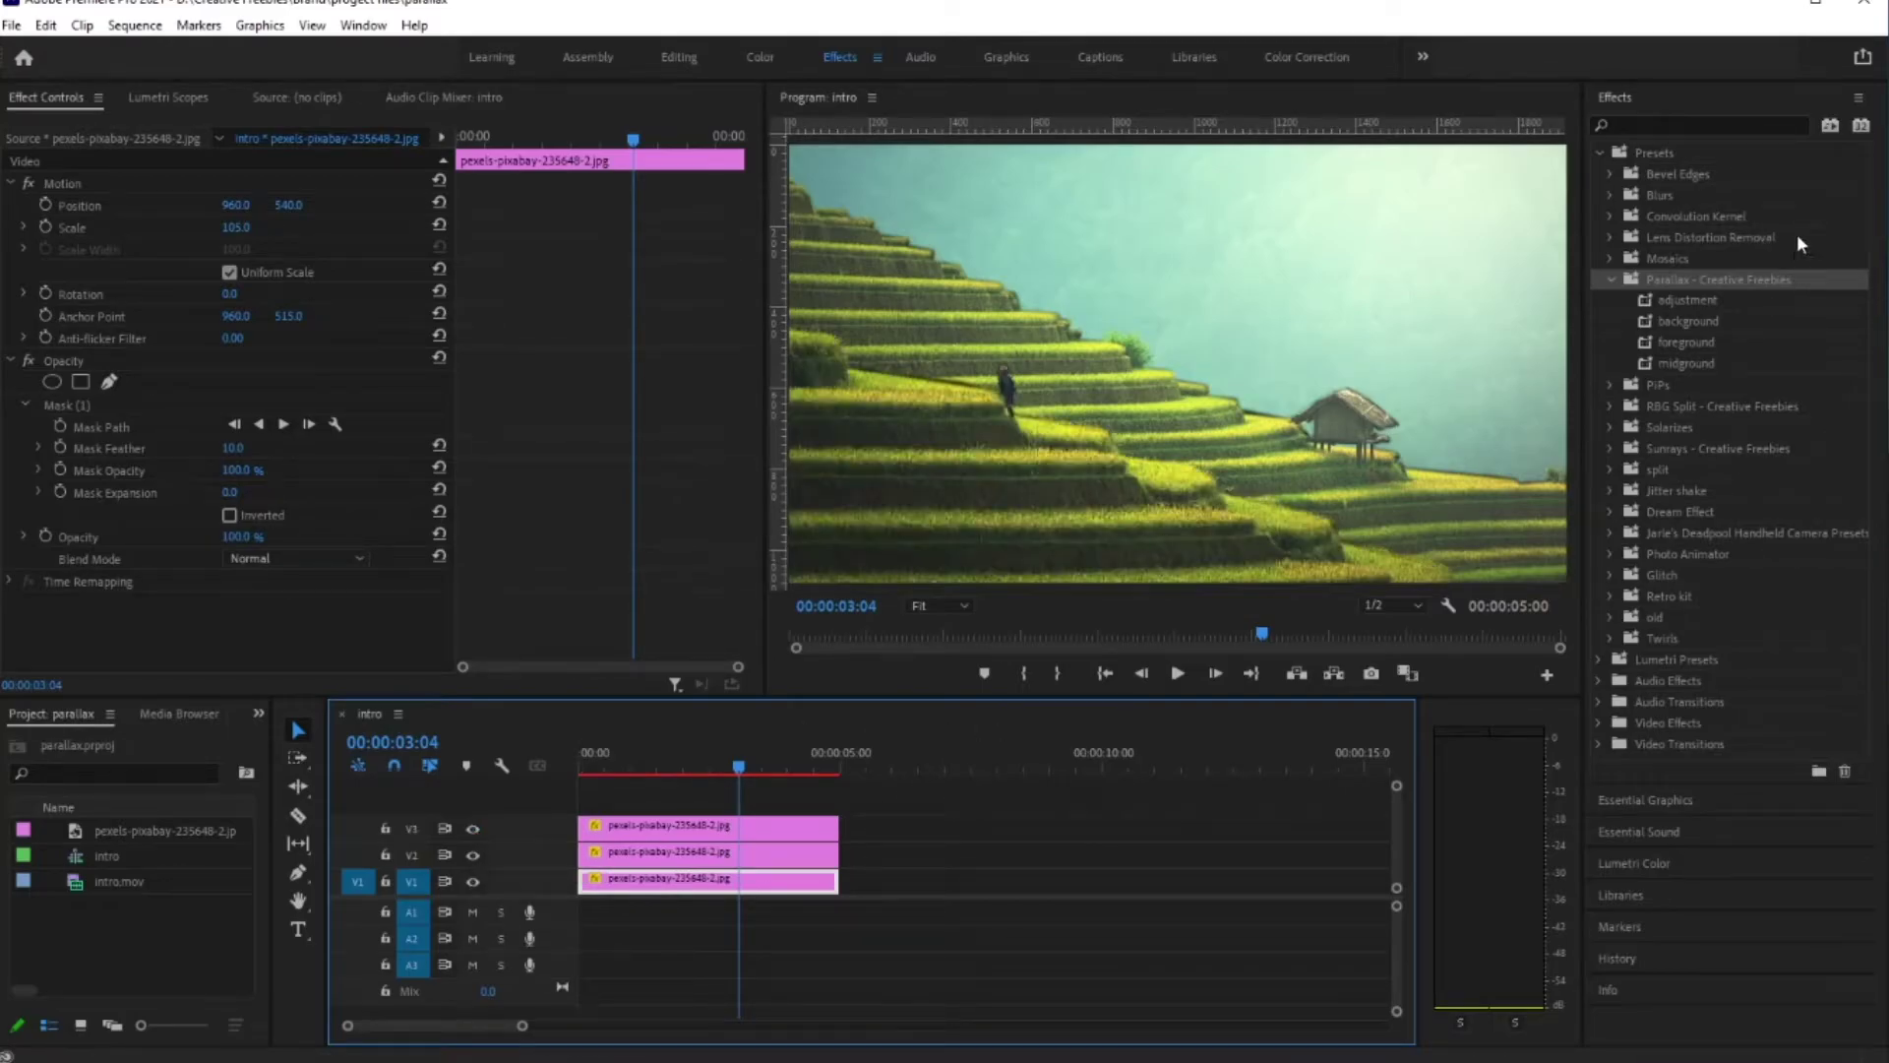
pyautogui.click(1608, 278)
pyautogui.click(1608, 279)
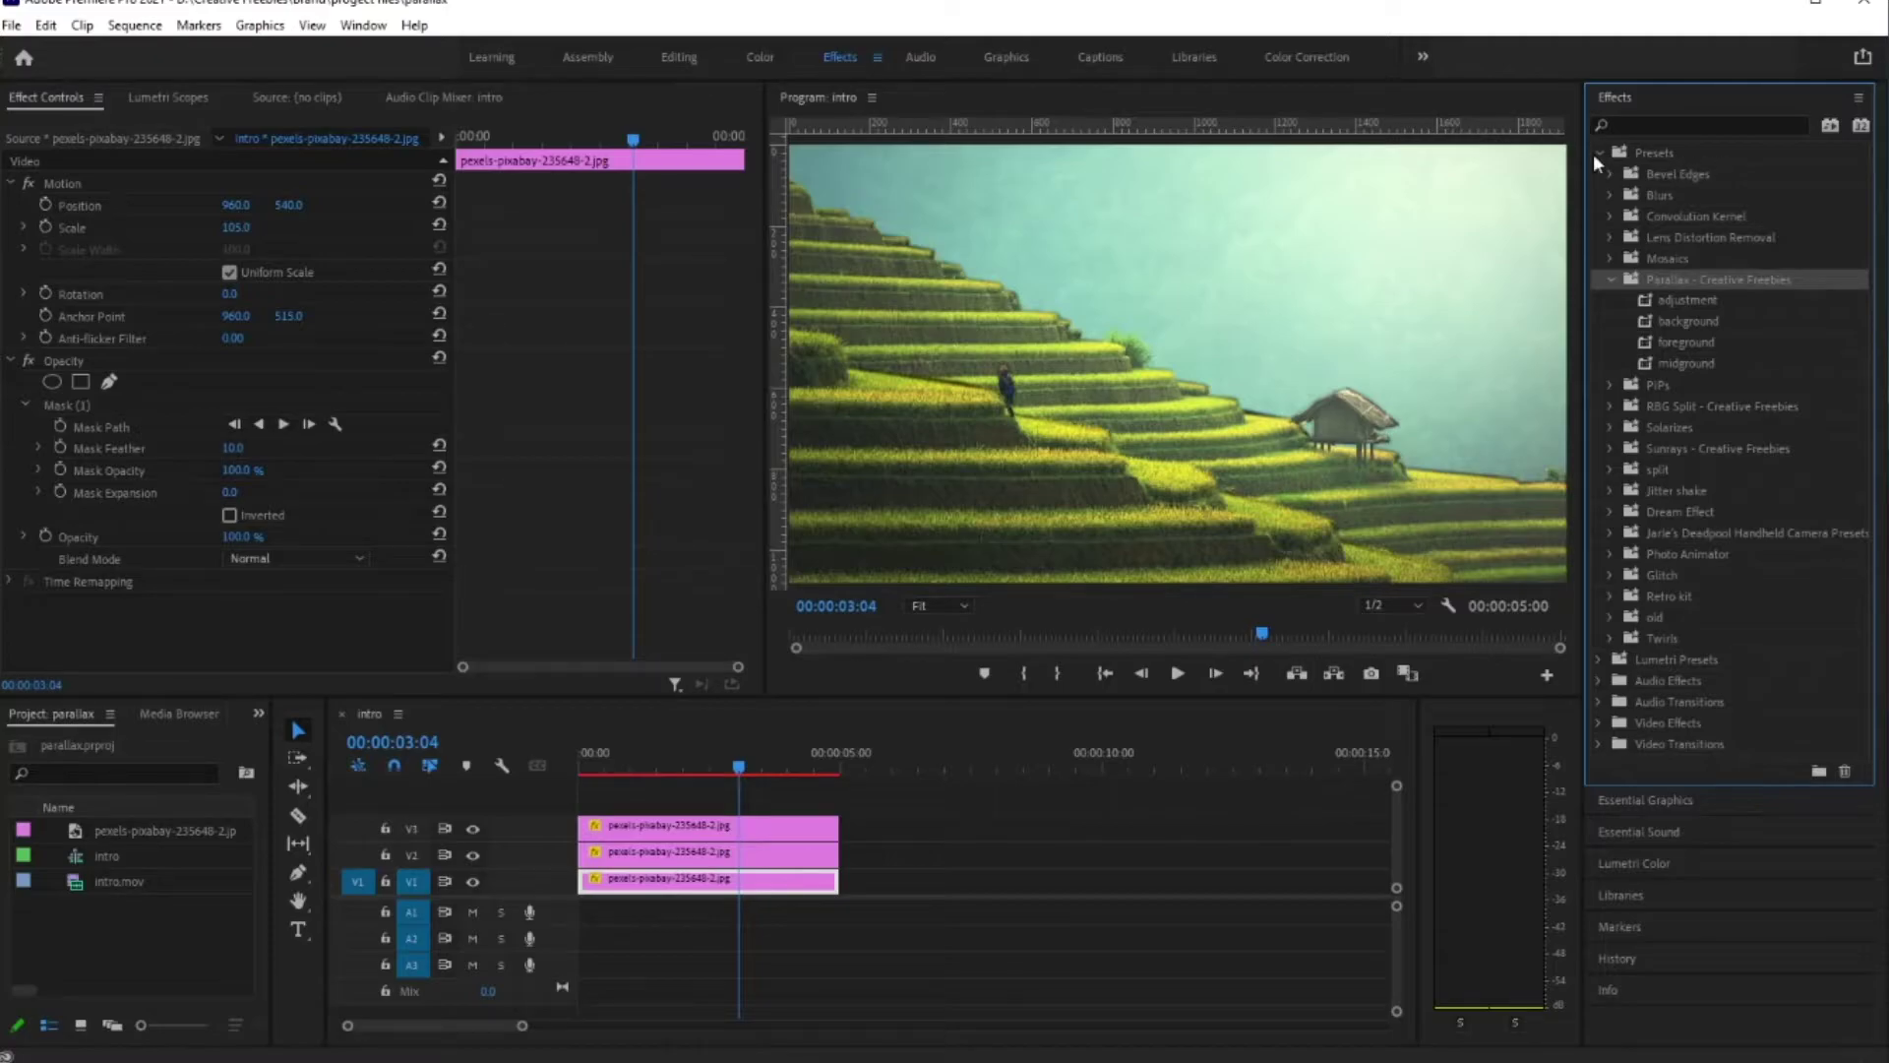
pyautogui.rightClick(1667, 152)
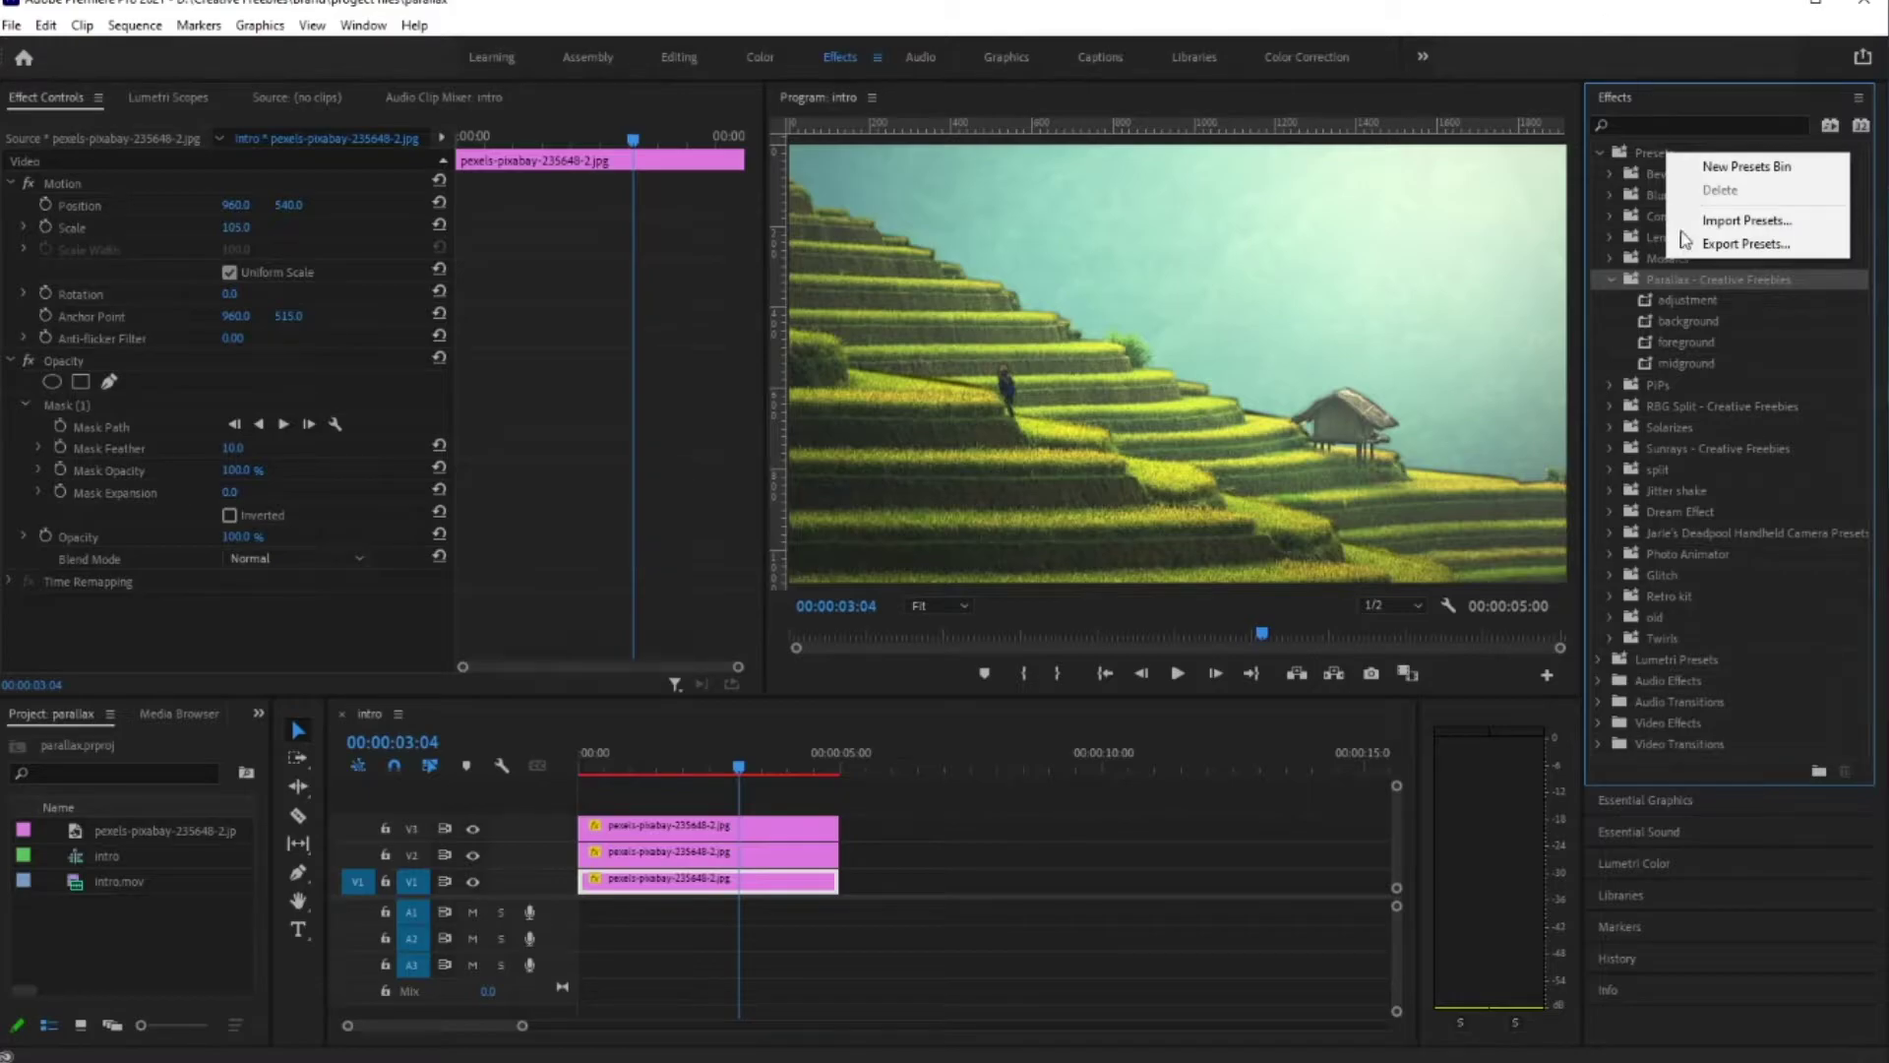
pyautogui.click(1656, 19)
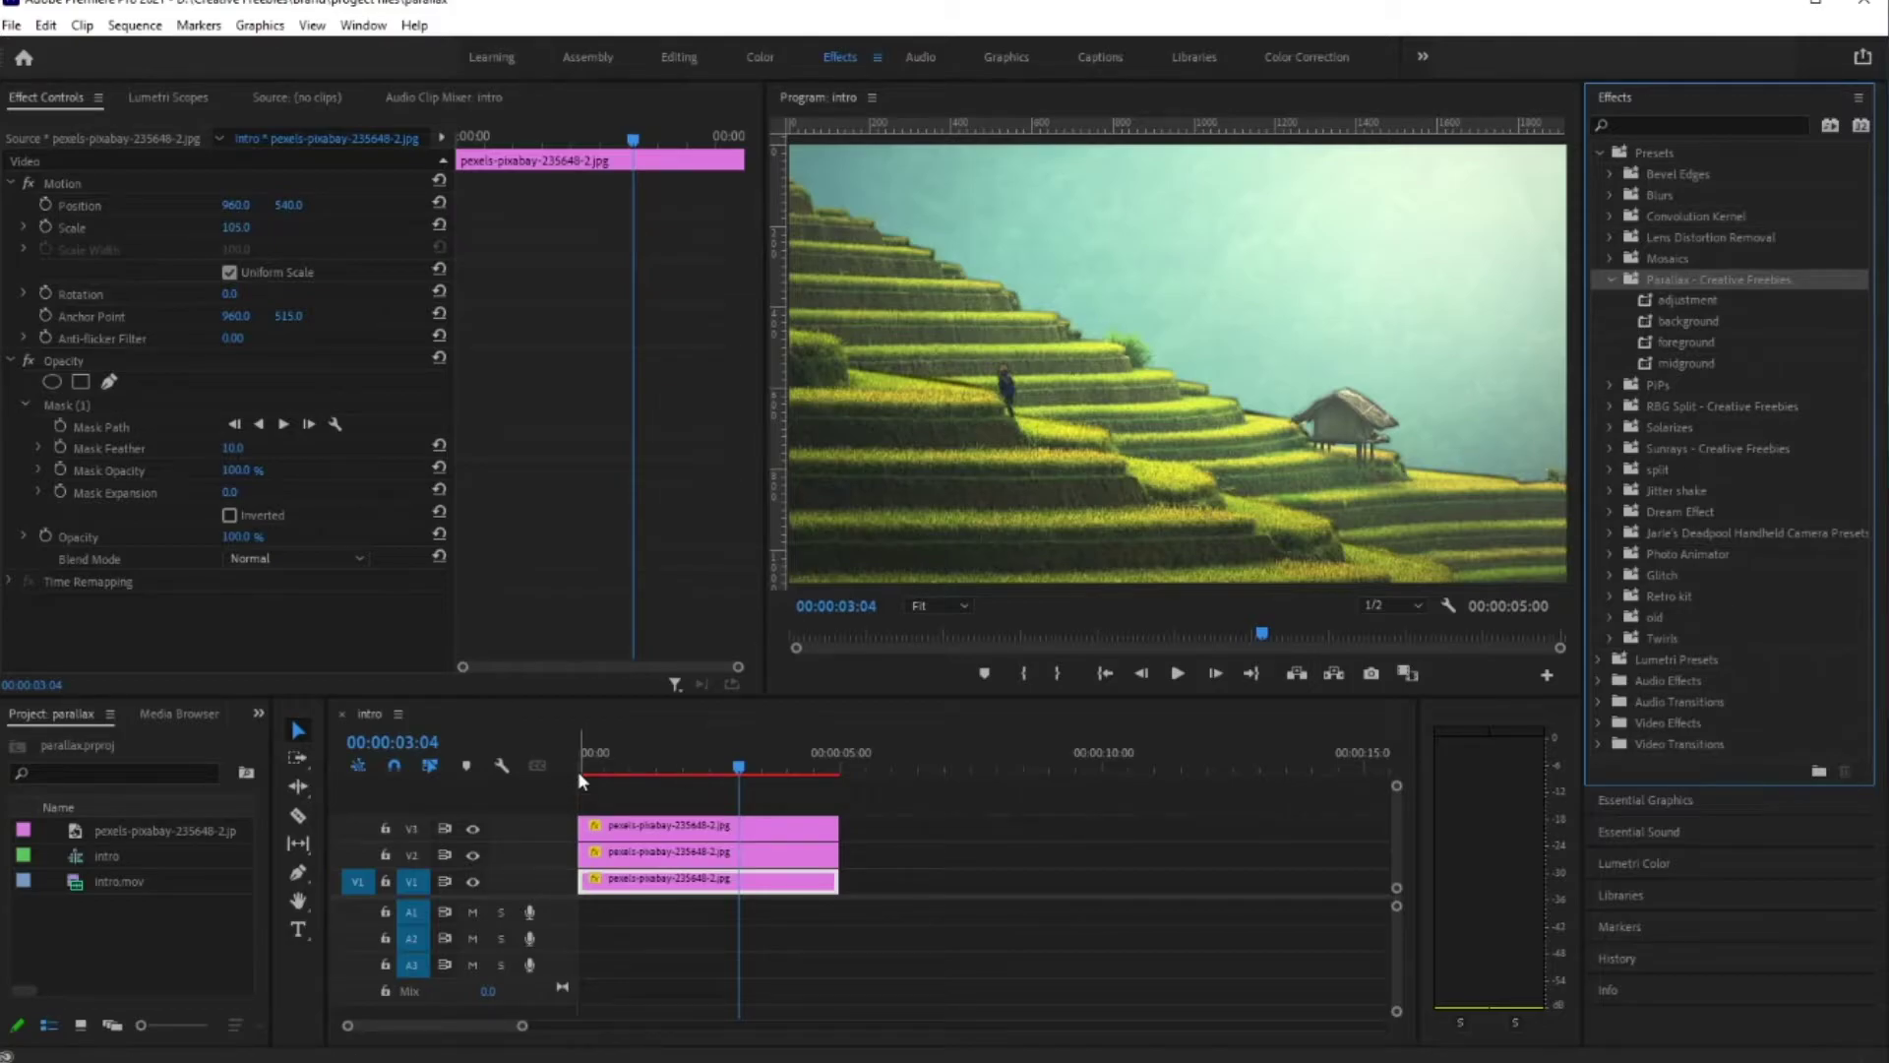
# Step: Return the playhead to the start of the sequence and nest the V1 background clip under the default name
pyautogui.moveTo(617, 758)
pyautogui.mouseDown()
pyautogui.moveTo(559, 758)
pyautogui.moveTo(711, 788)
pyautogui.moveTo(586, 771)
pyautogui.mouseUp()
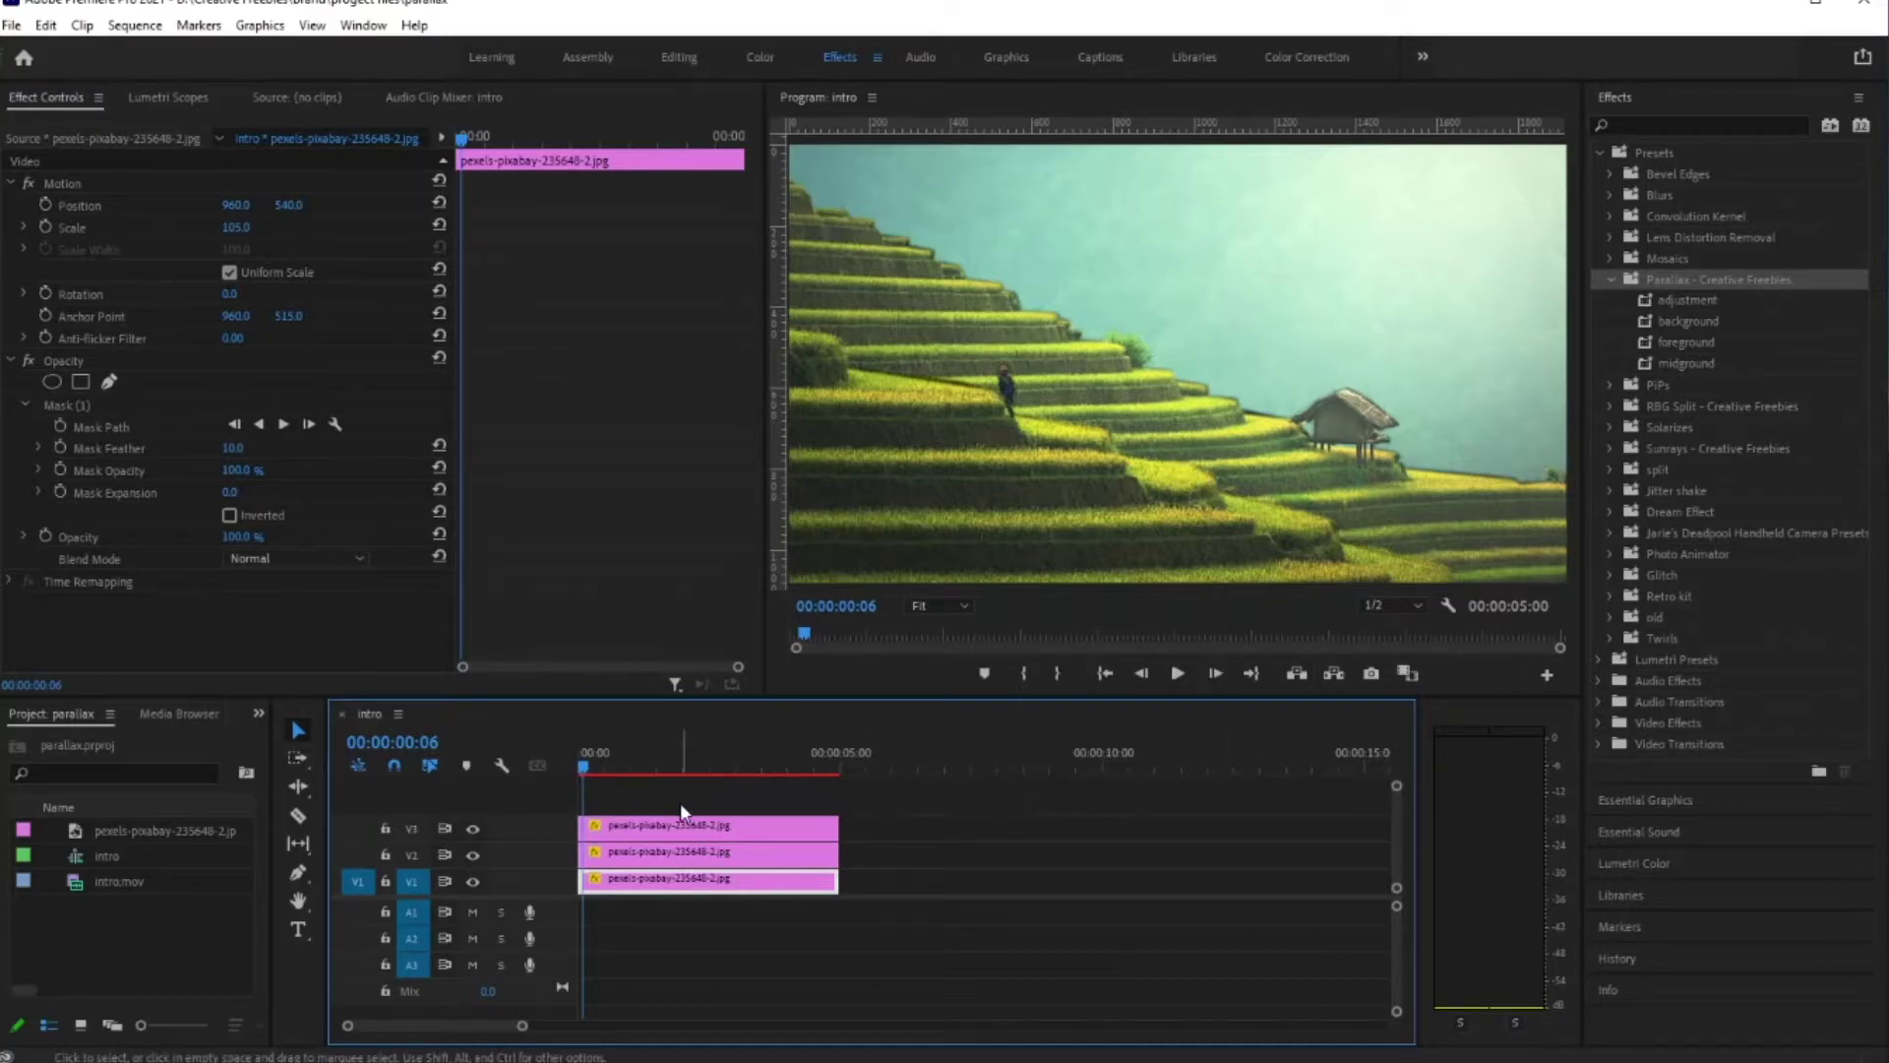
pyautogui.moveTo(629, 757); pyautogui.dragTo(515, 771)
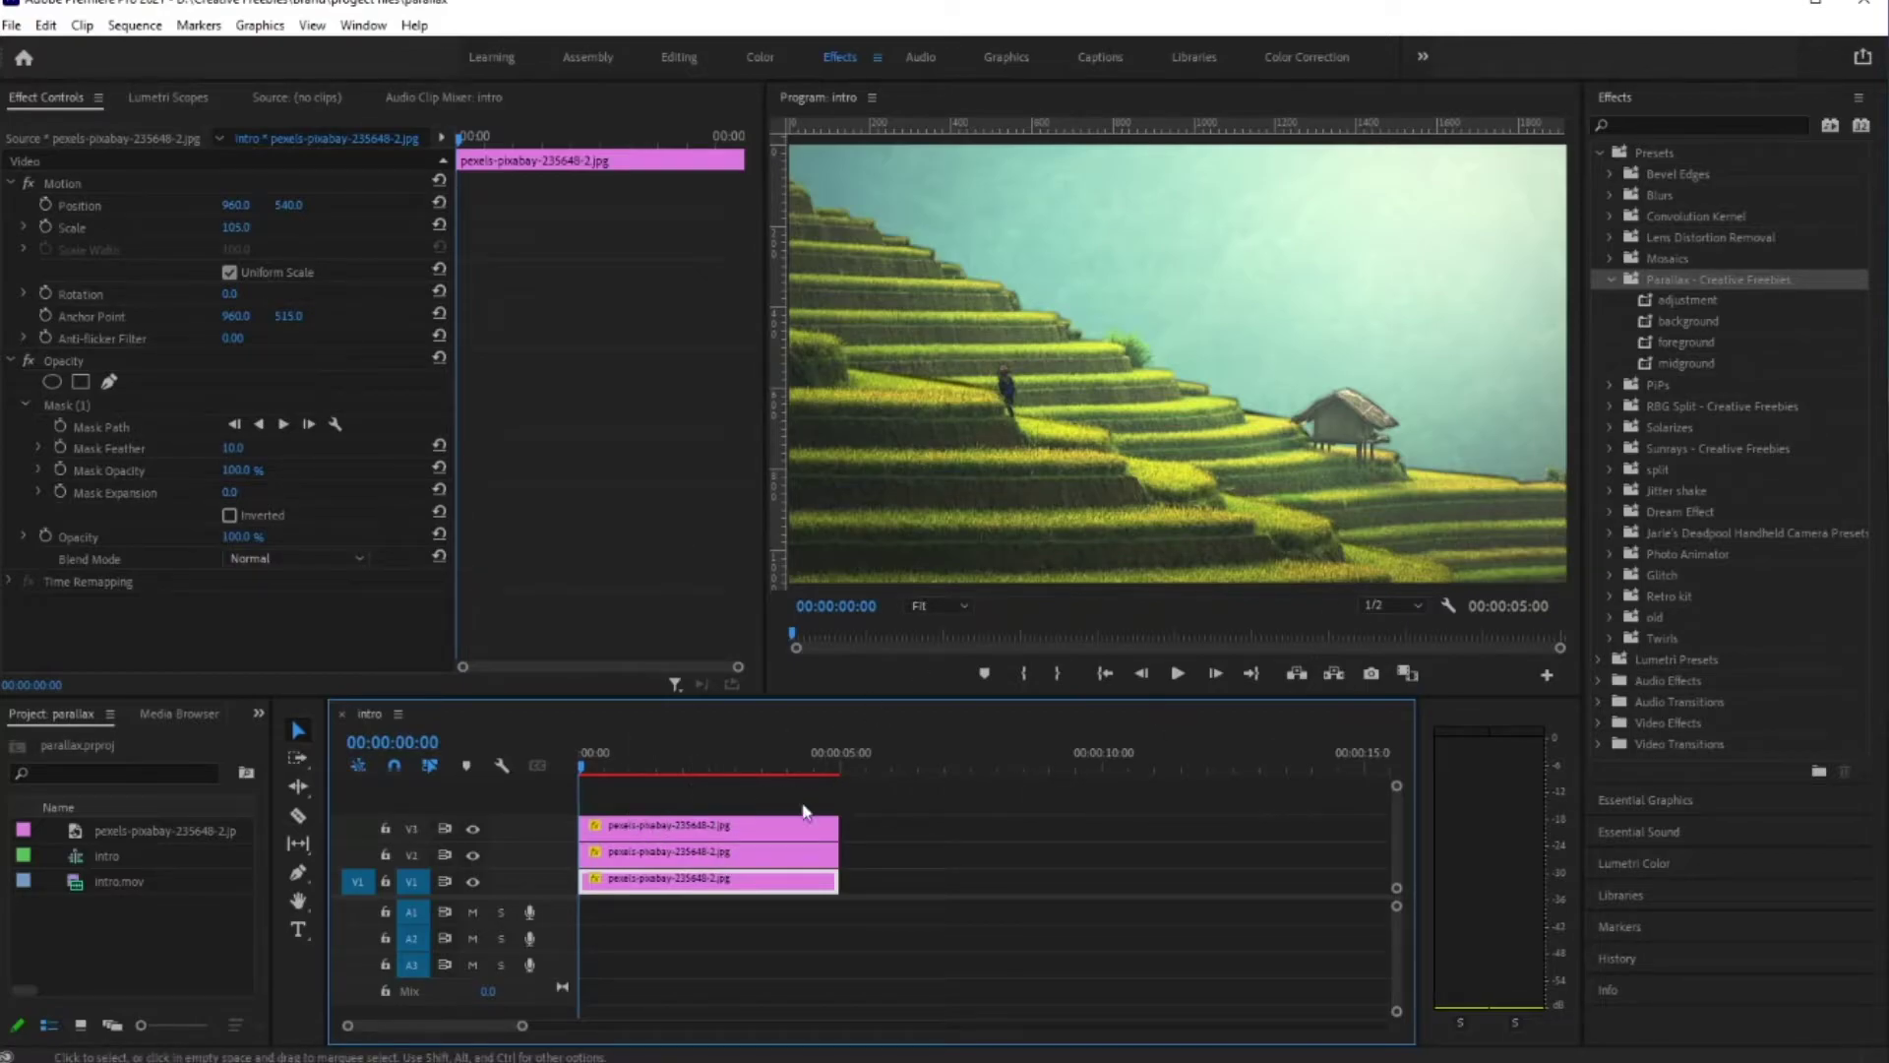
pyautogui.rightClick(649, 890)
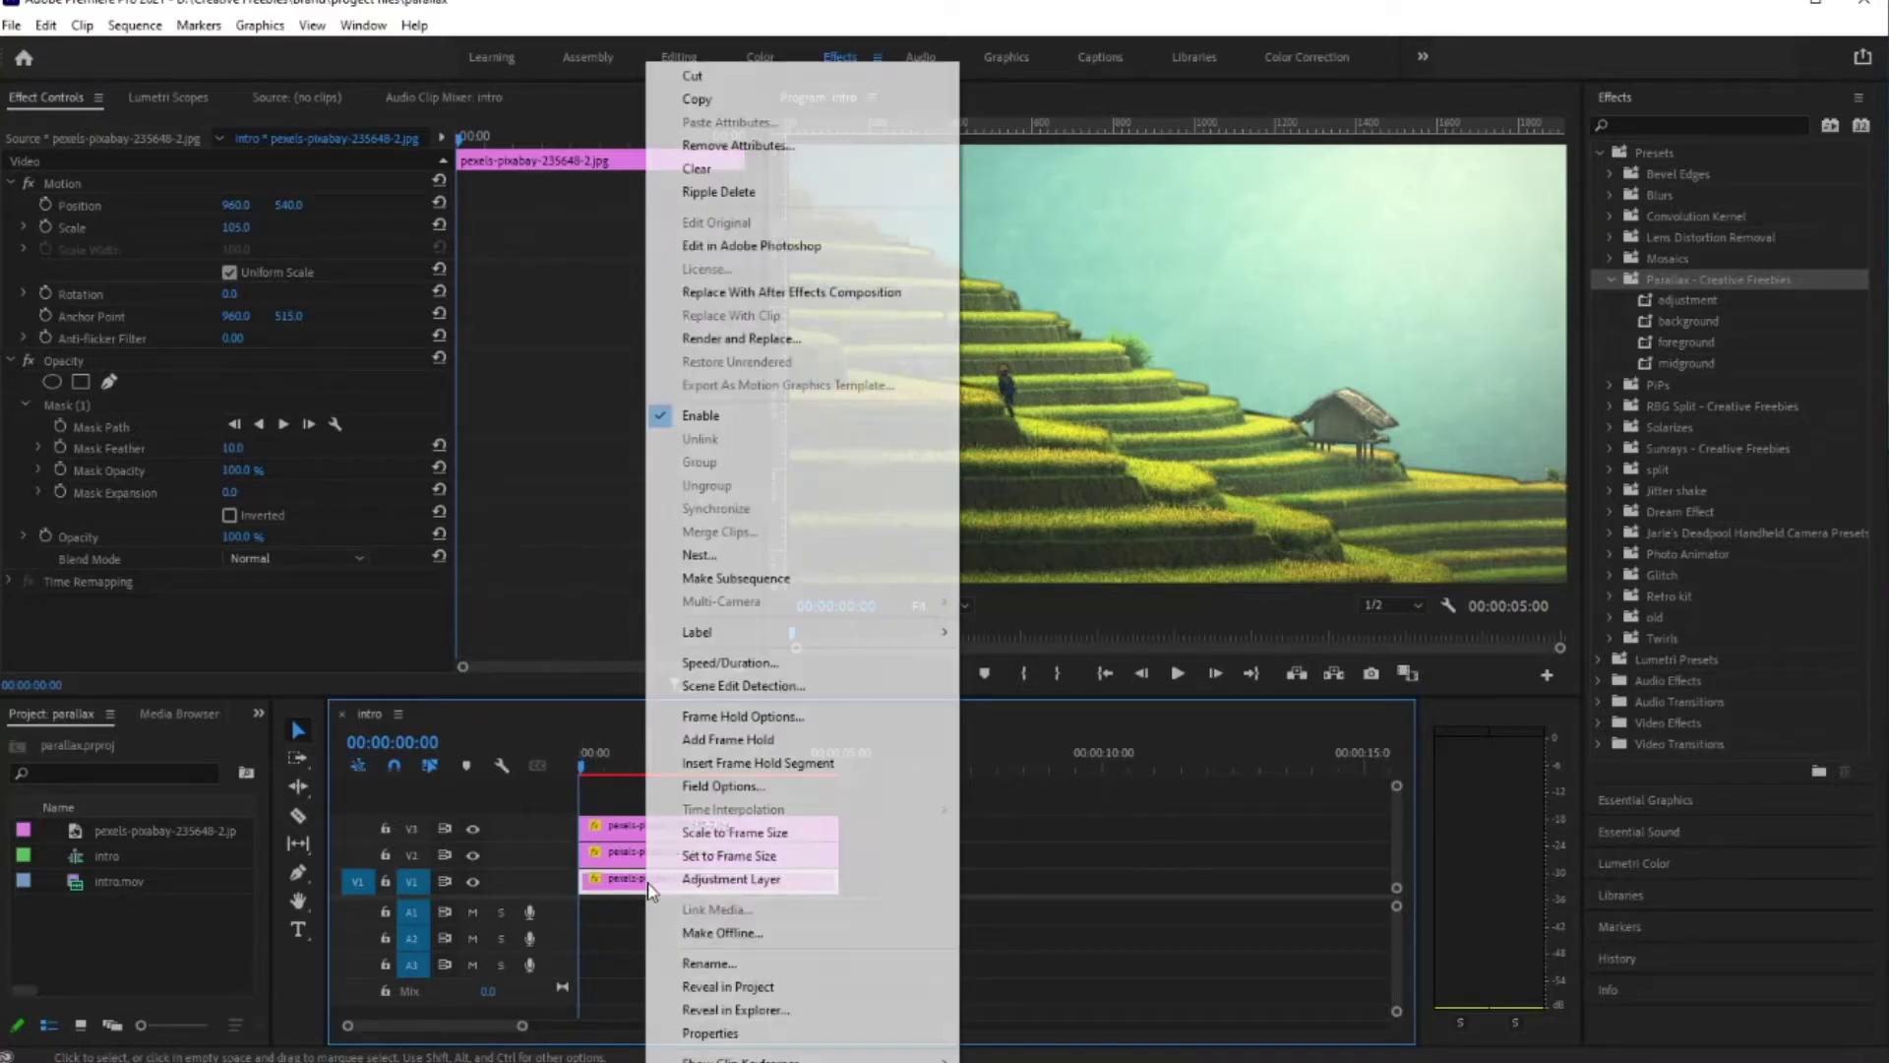
pyautogui.click(708, 556)
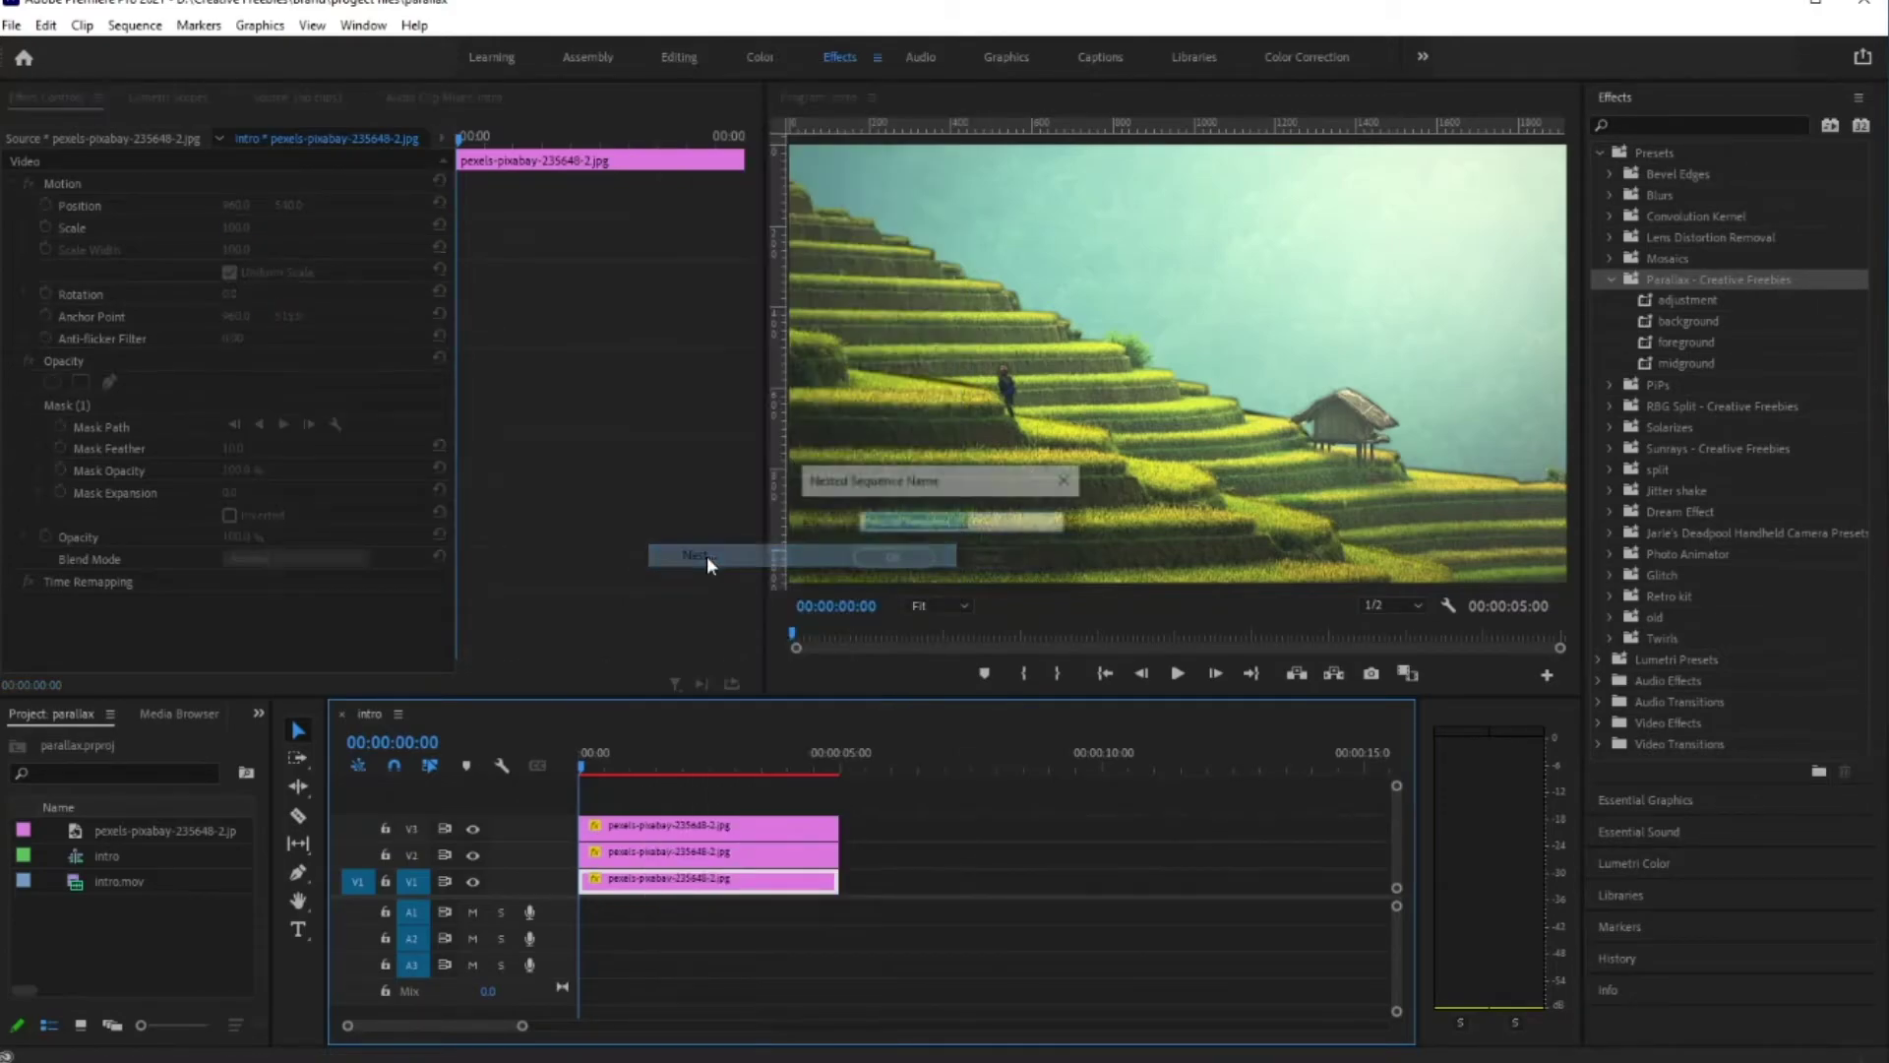
pyautogui.click(871, 561)
# Step: Nest the V2 midground clip and the V3 foreground clip as separate sequences with their default names
pyautogui.rightClick(648, 879)
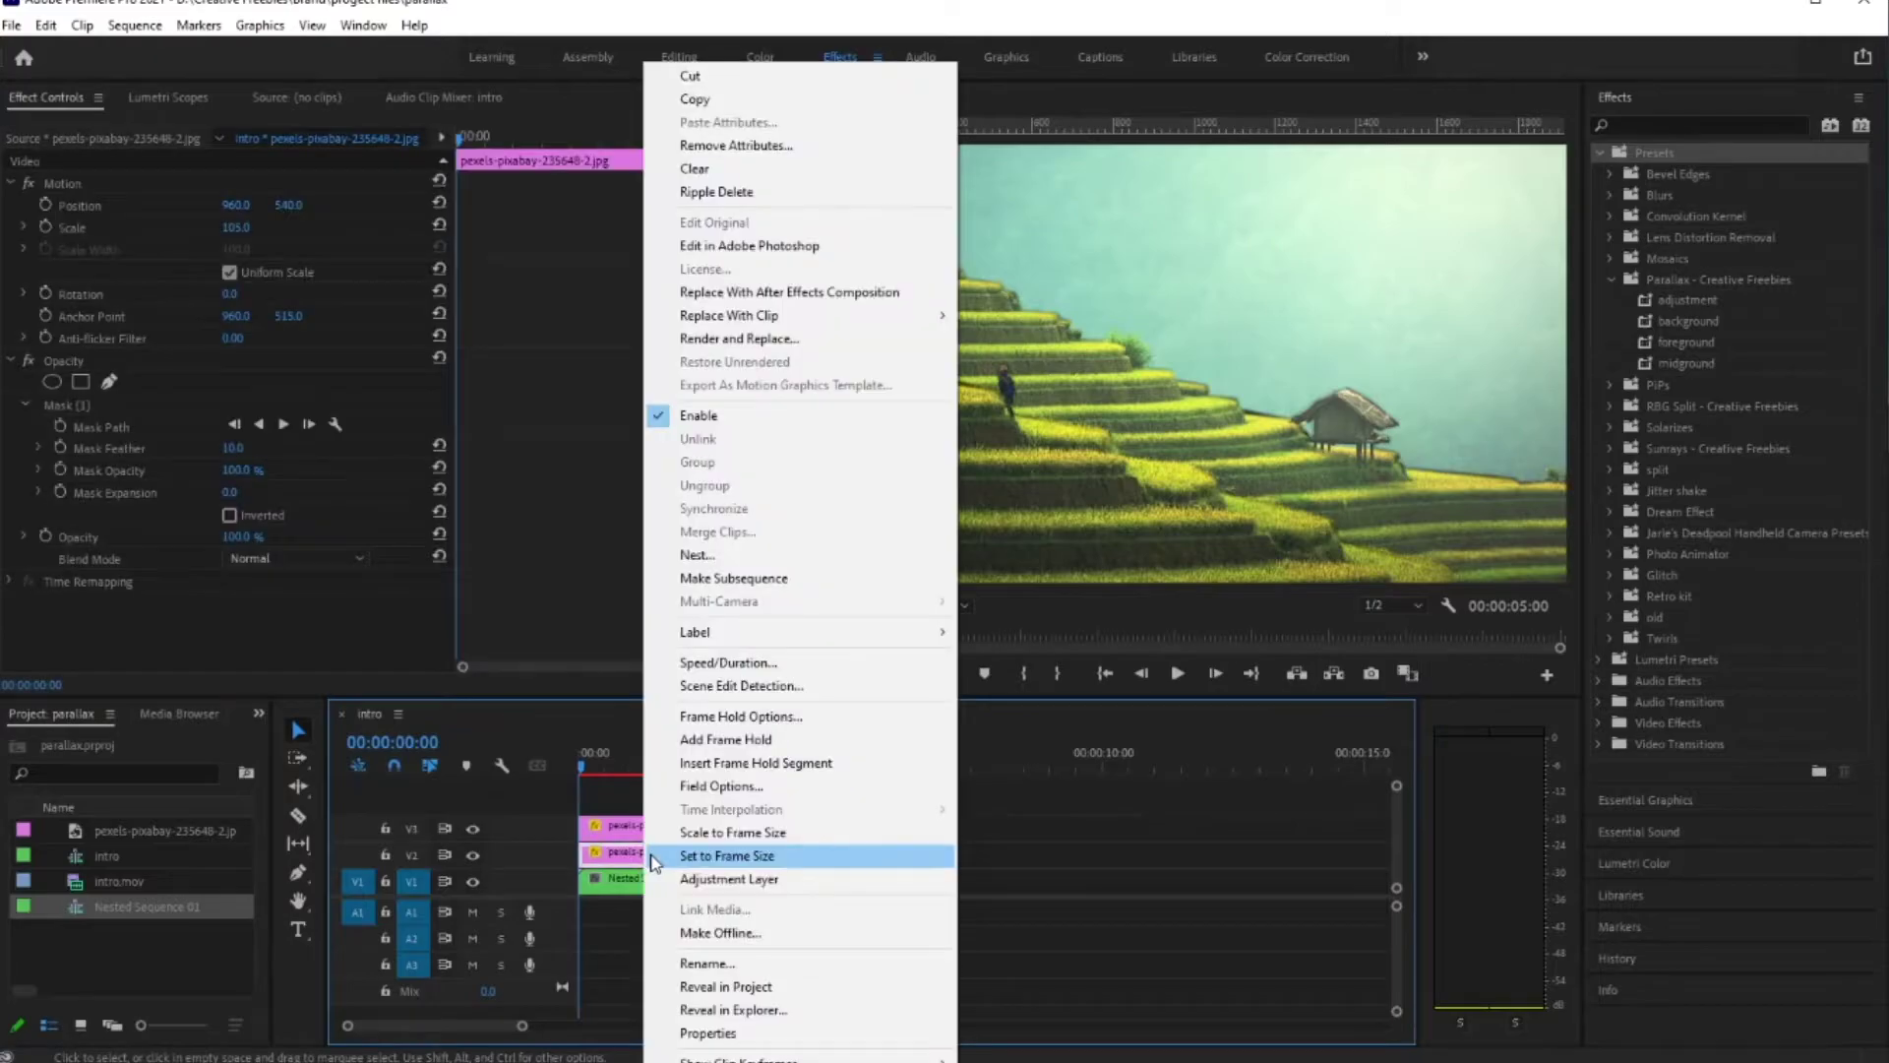
pyautogui.click(707, 555)
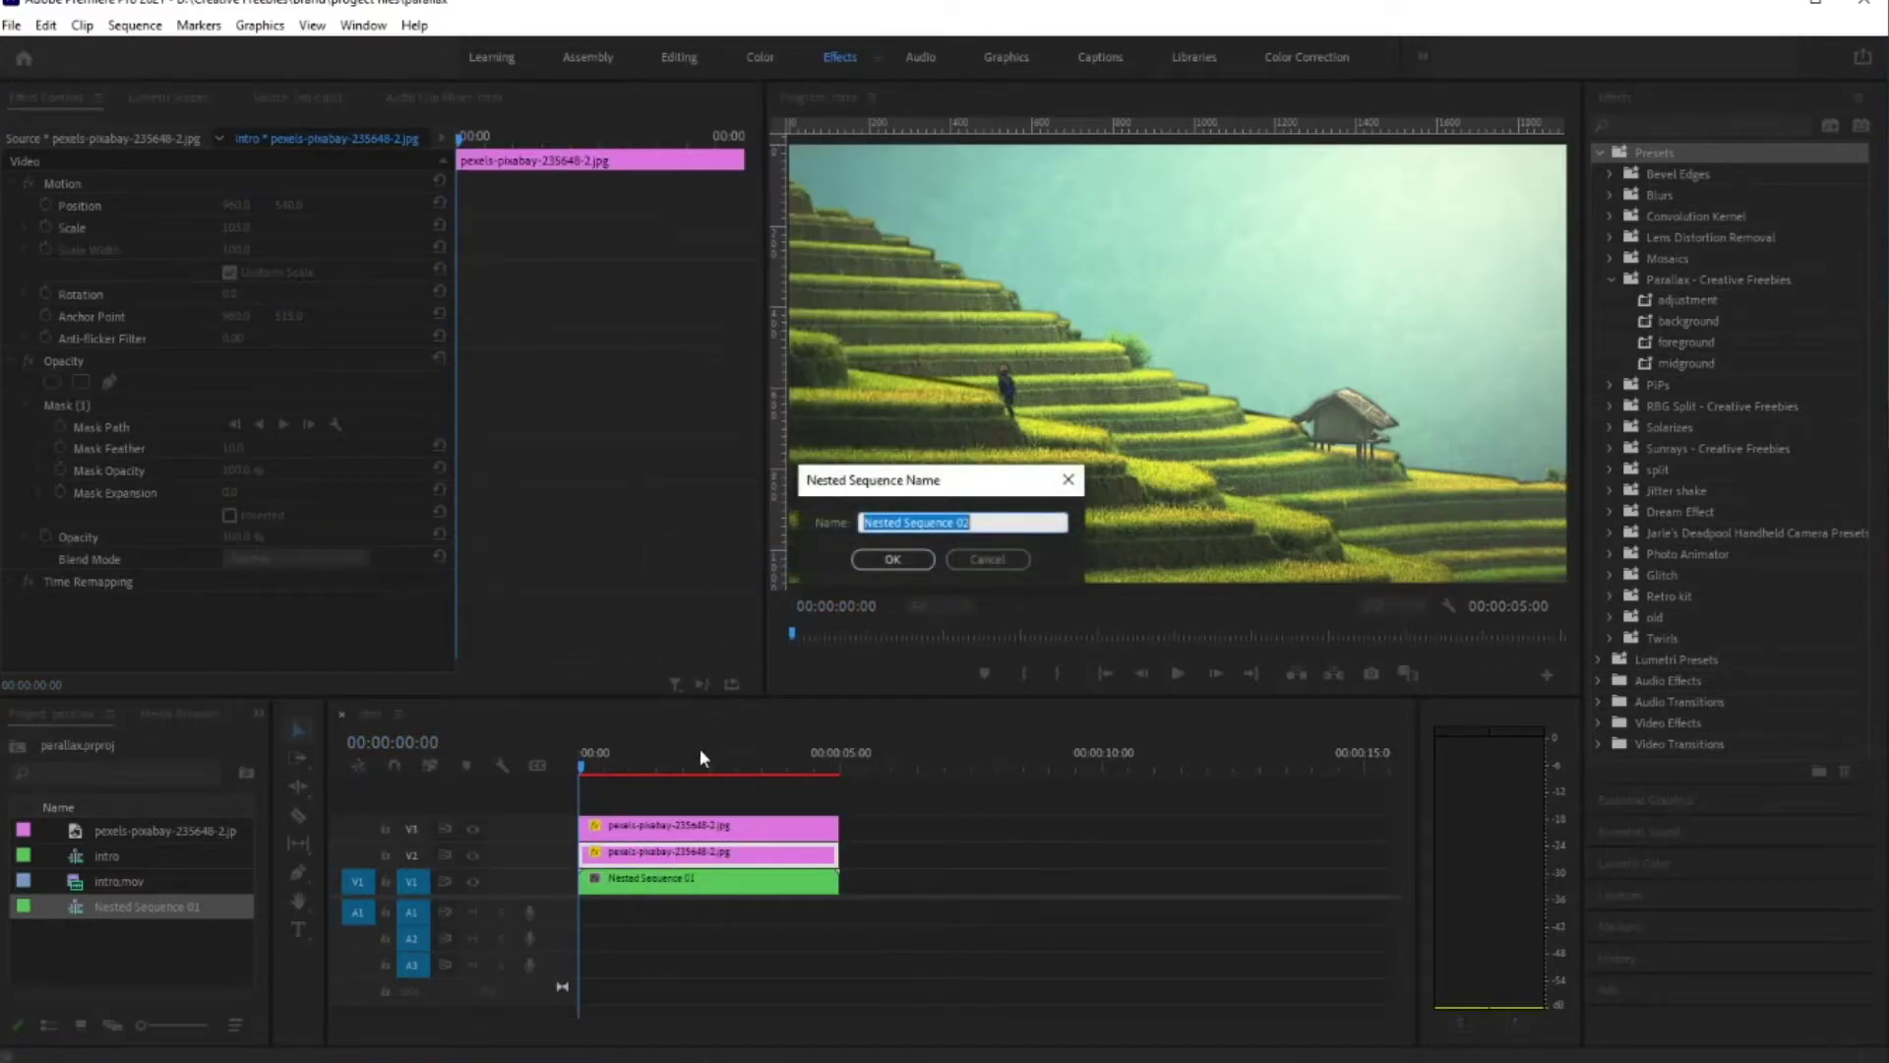
pyautogui.click(870, 562)
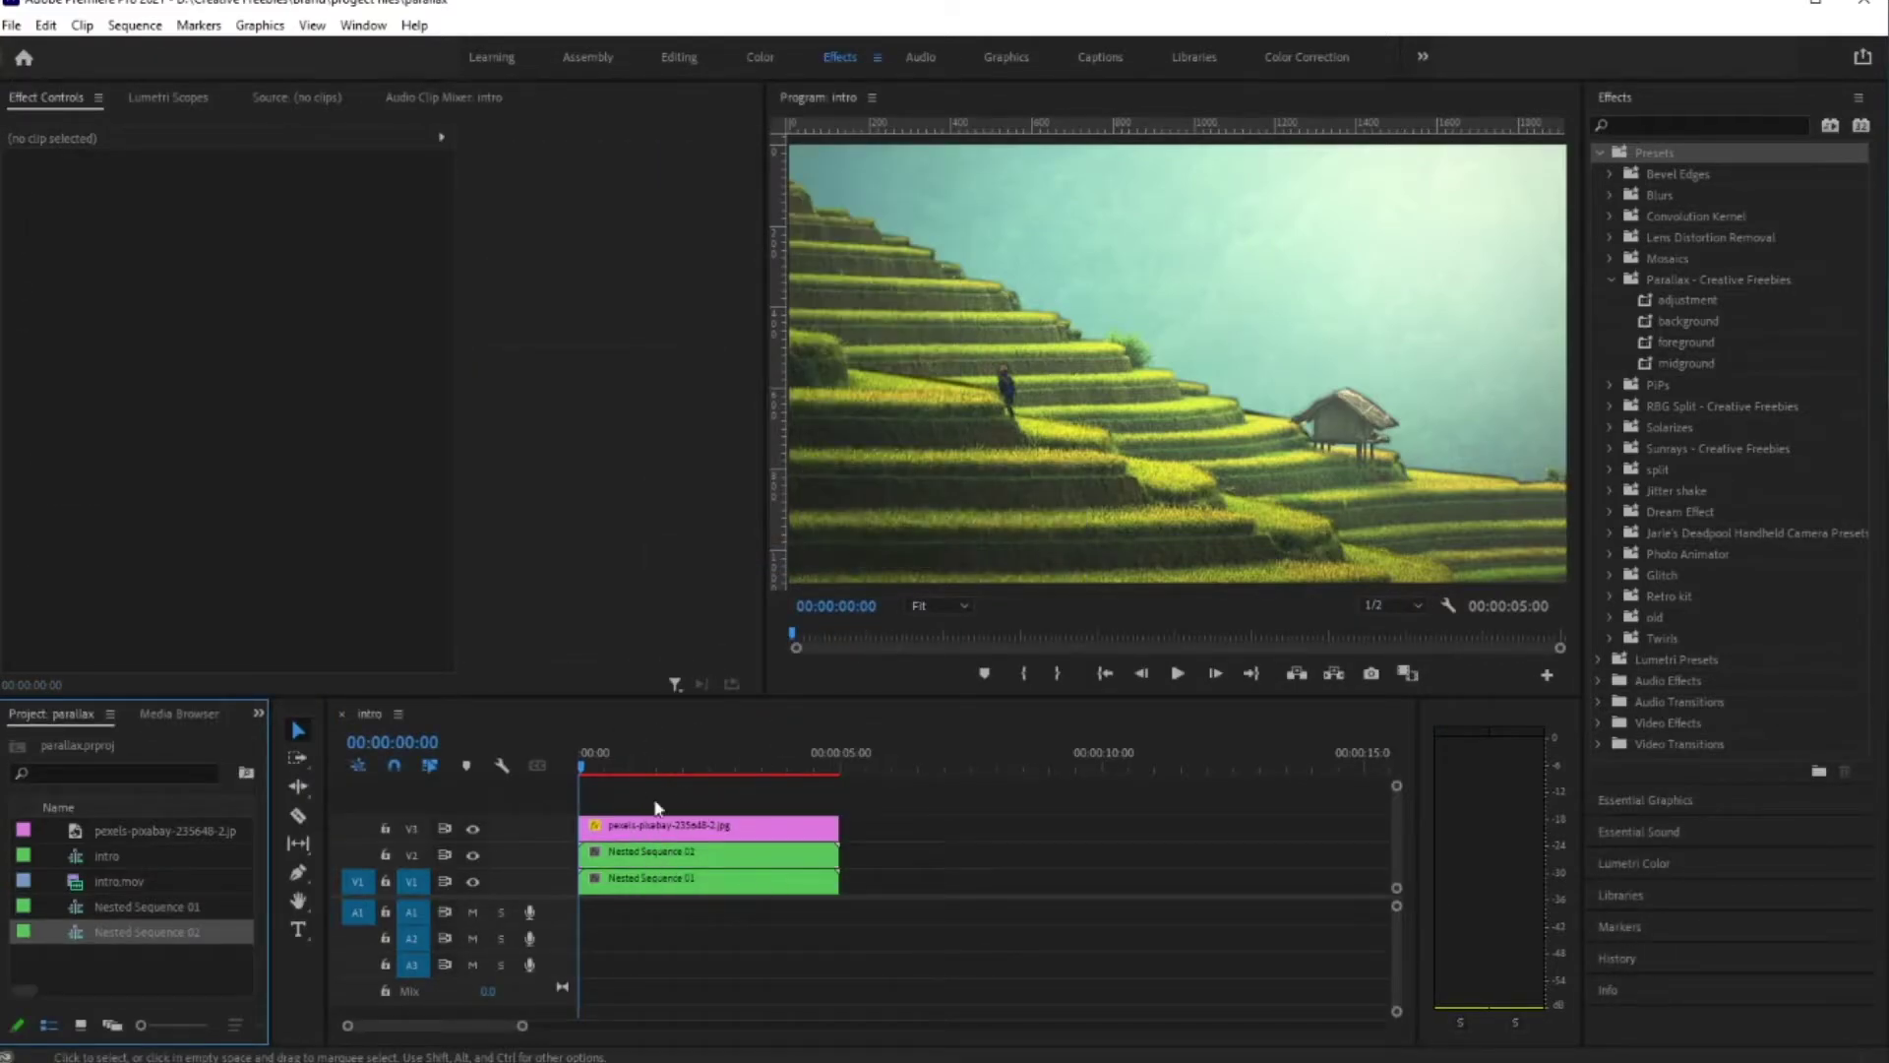
pyautogui.rightClick(642, 835)
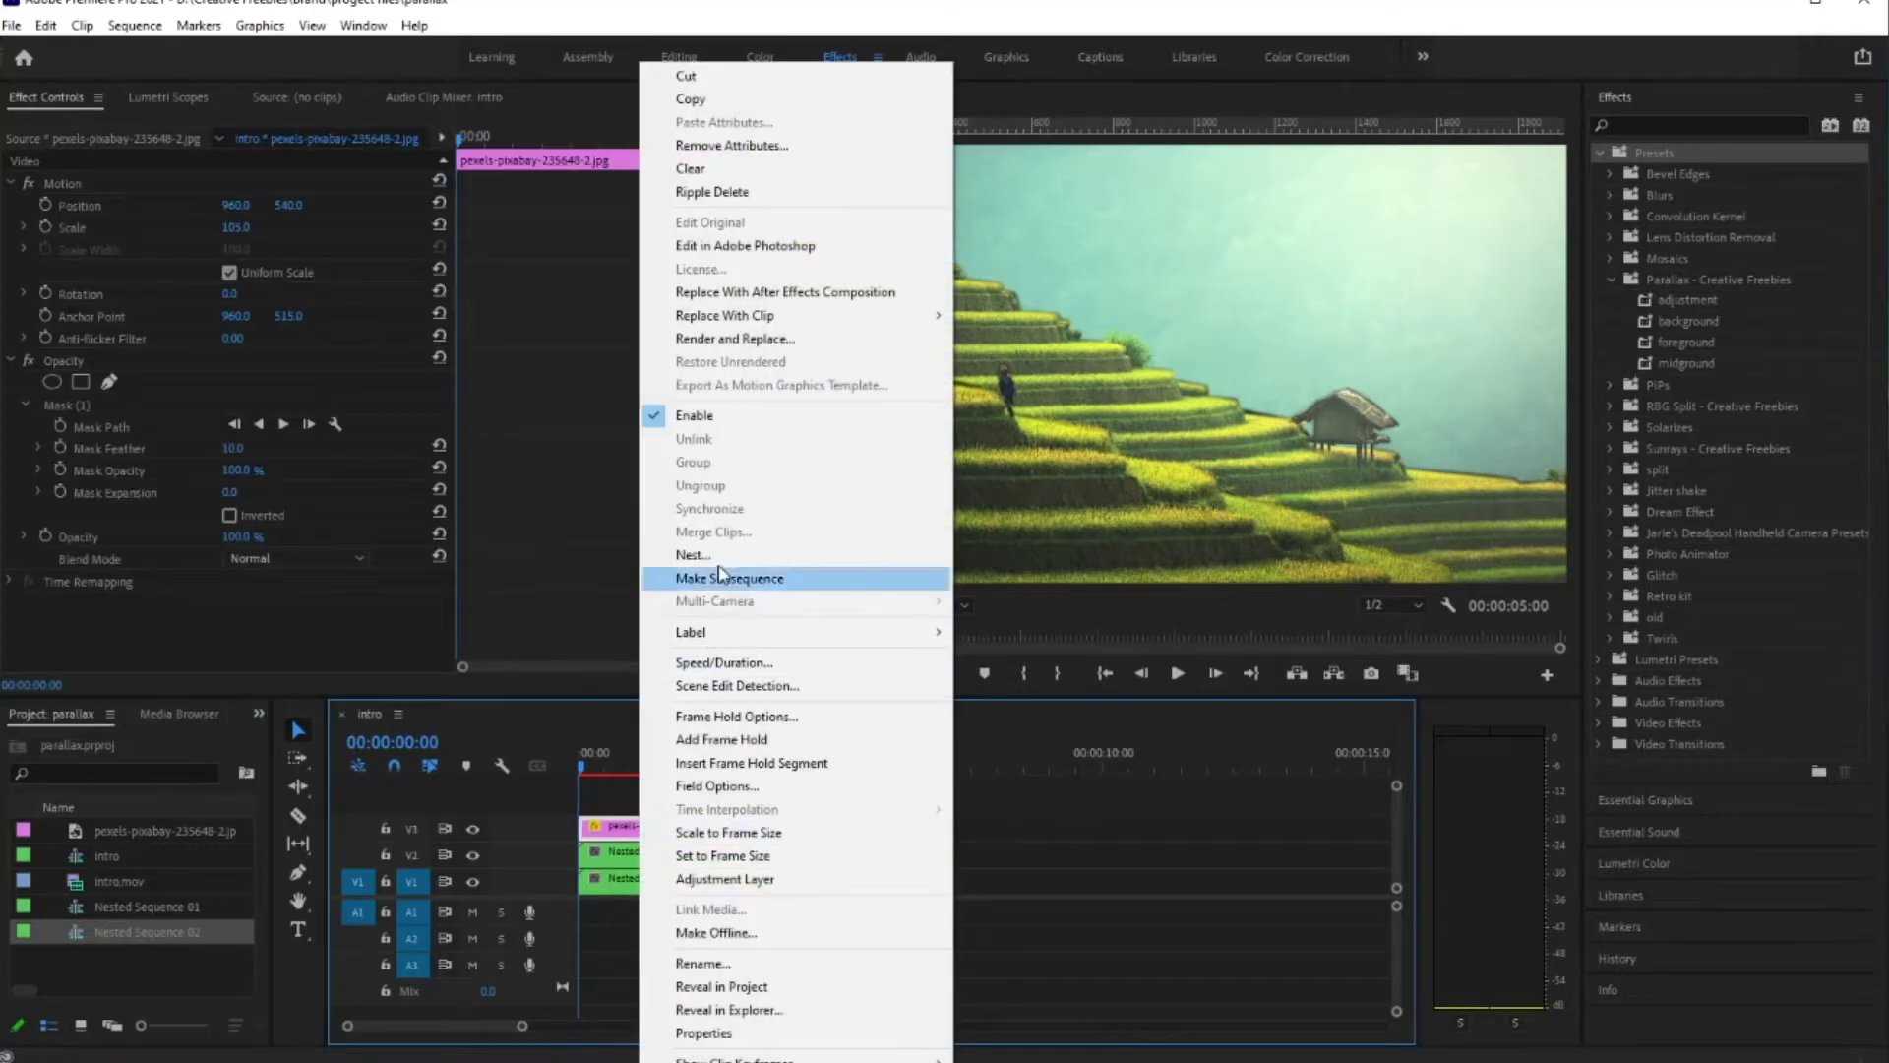
pyautogui.click(705, 556)
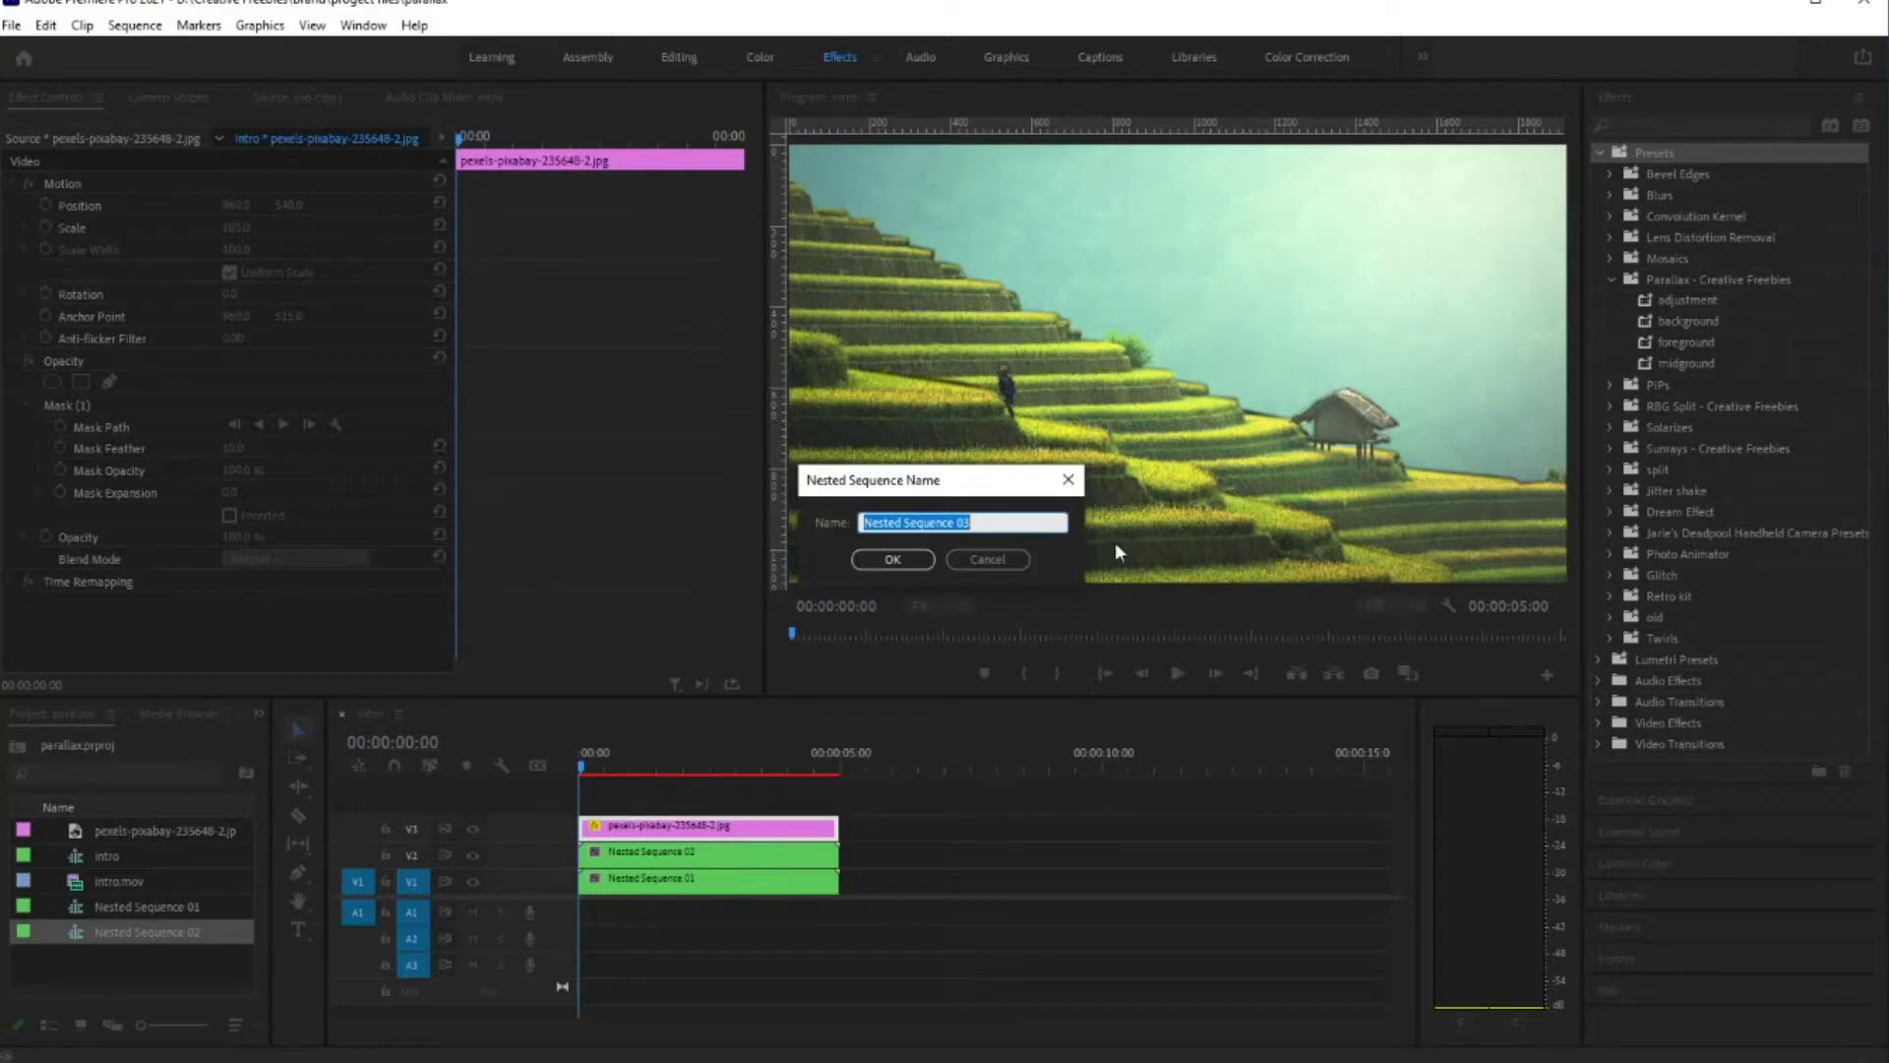
pyautogui.click(871, 559)
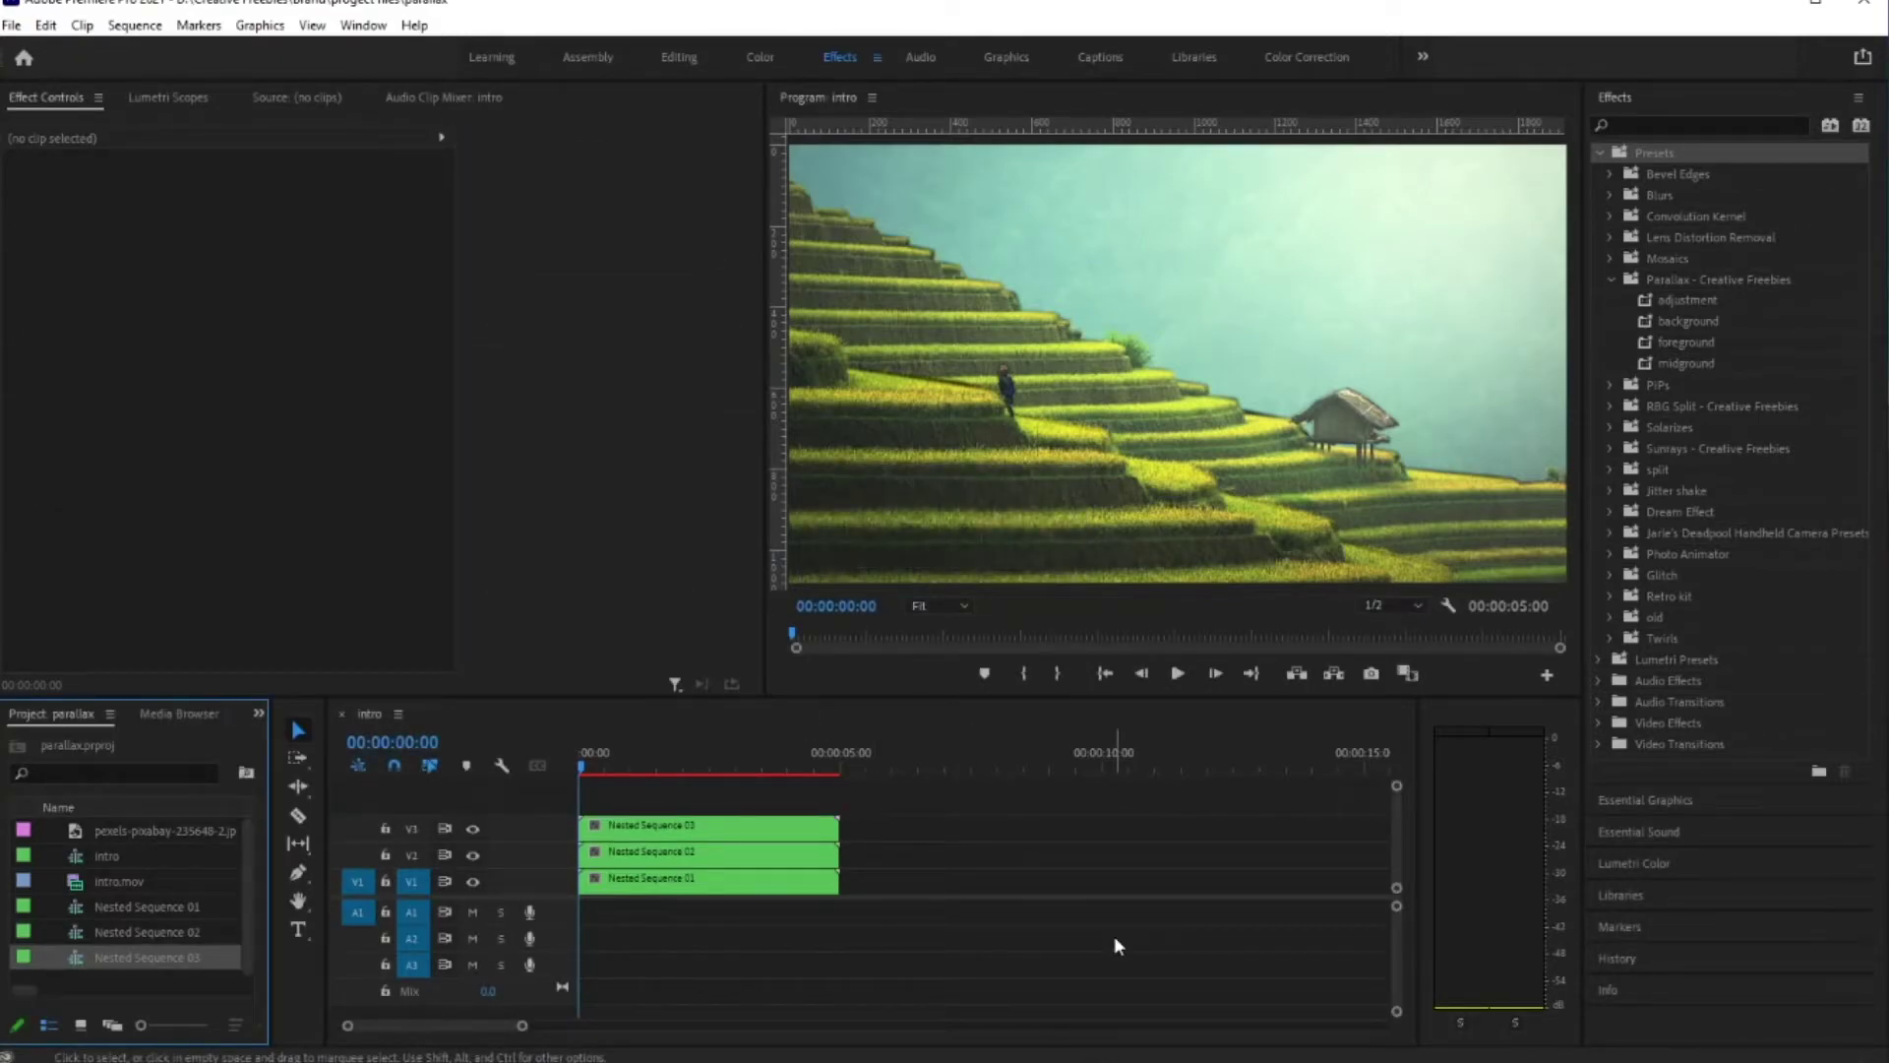
pyautogui.click(659, 797)
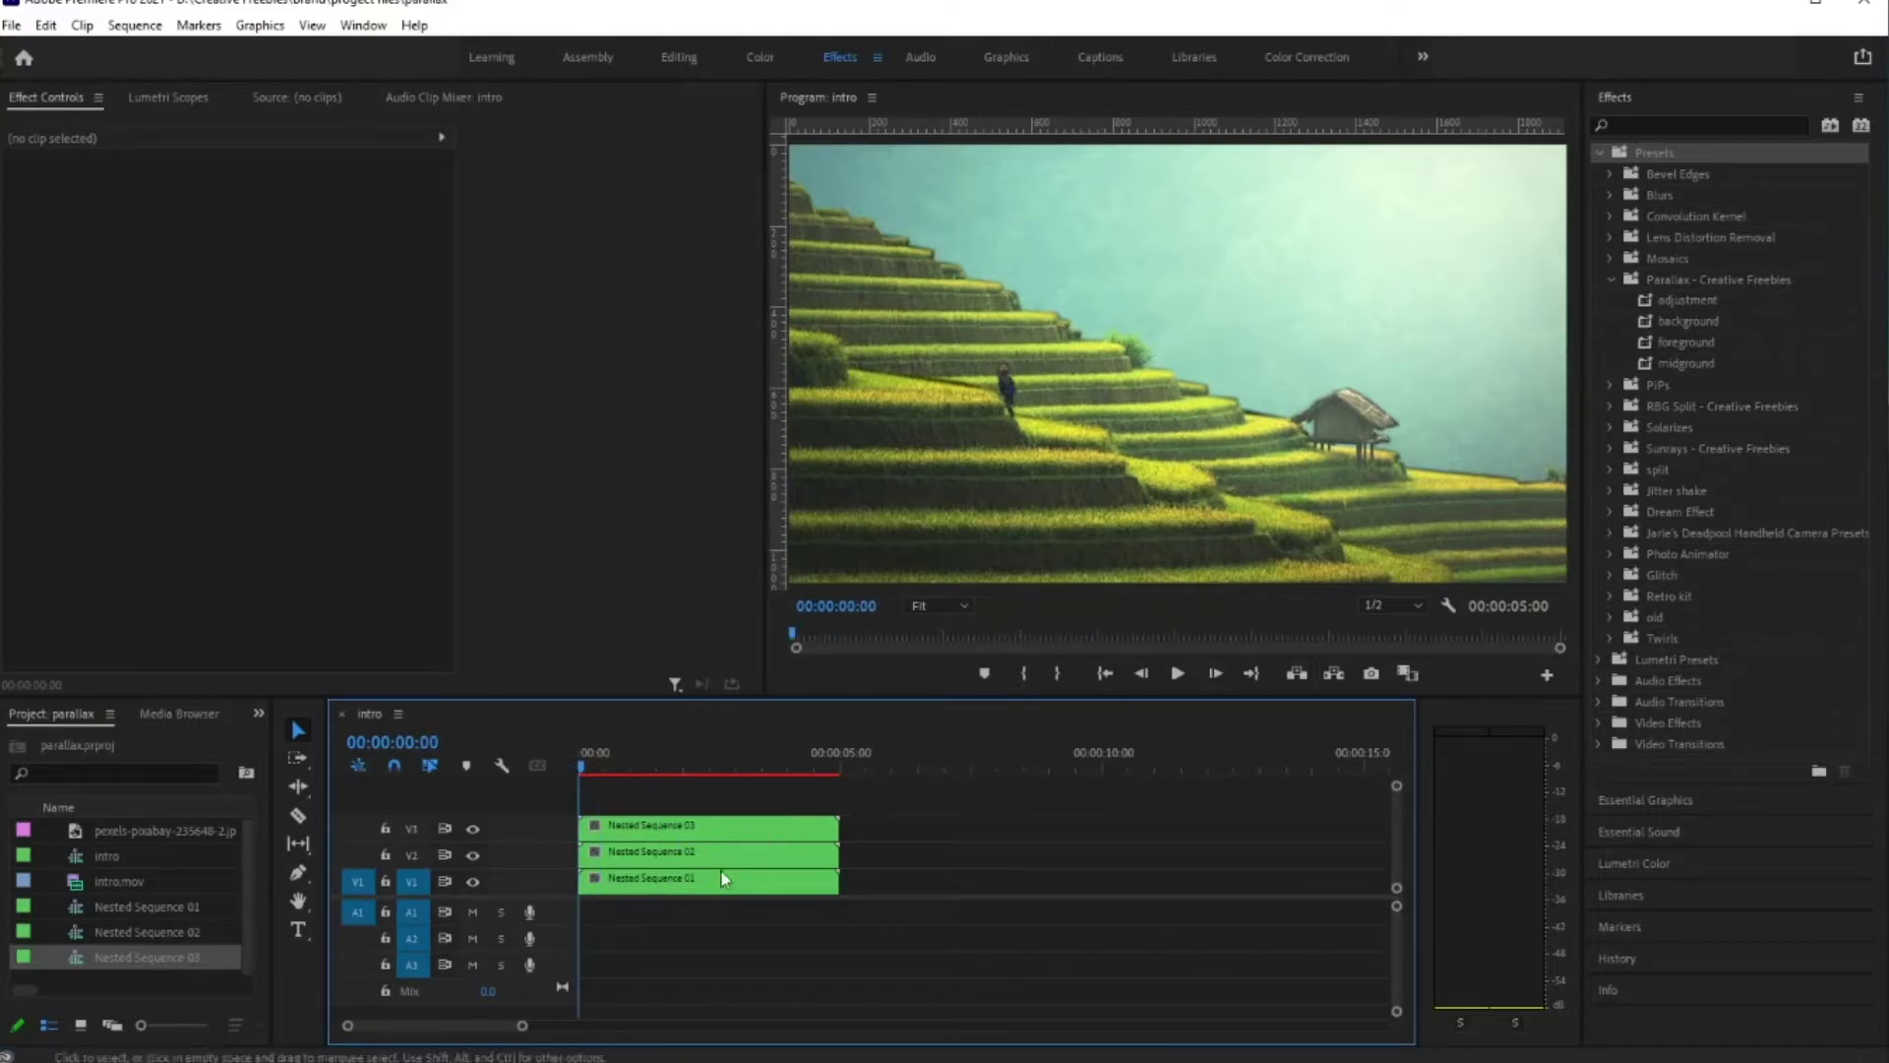
# Step: Open Nested Sequence 01, select its clip's opacity mask to check that it is still editable, and return to the intro sequence
pyautogui.doubleClick(684, 886)
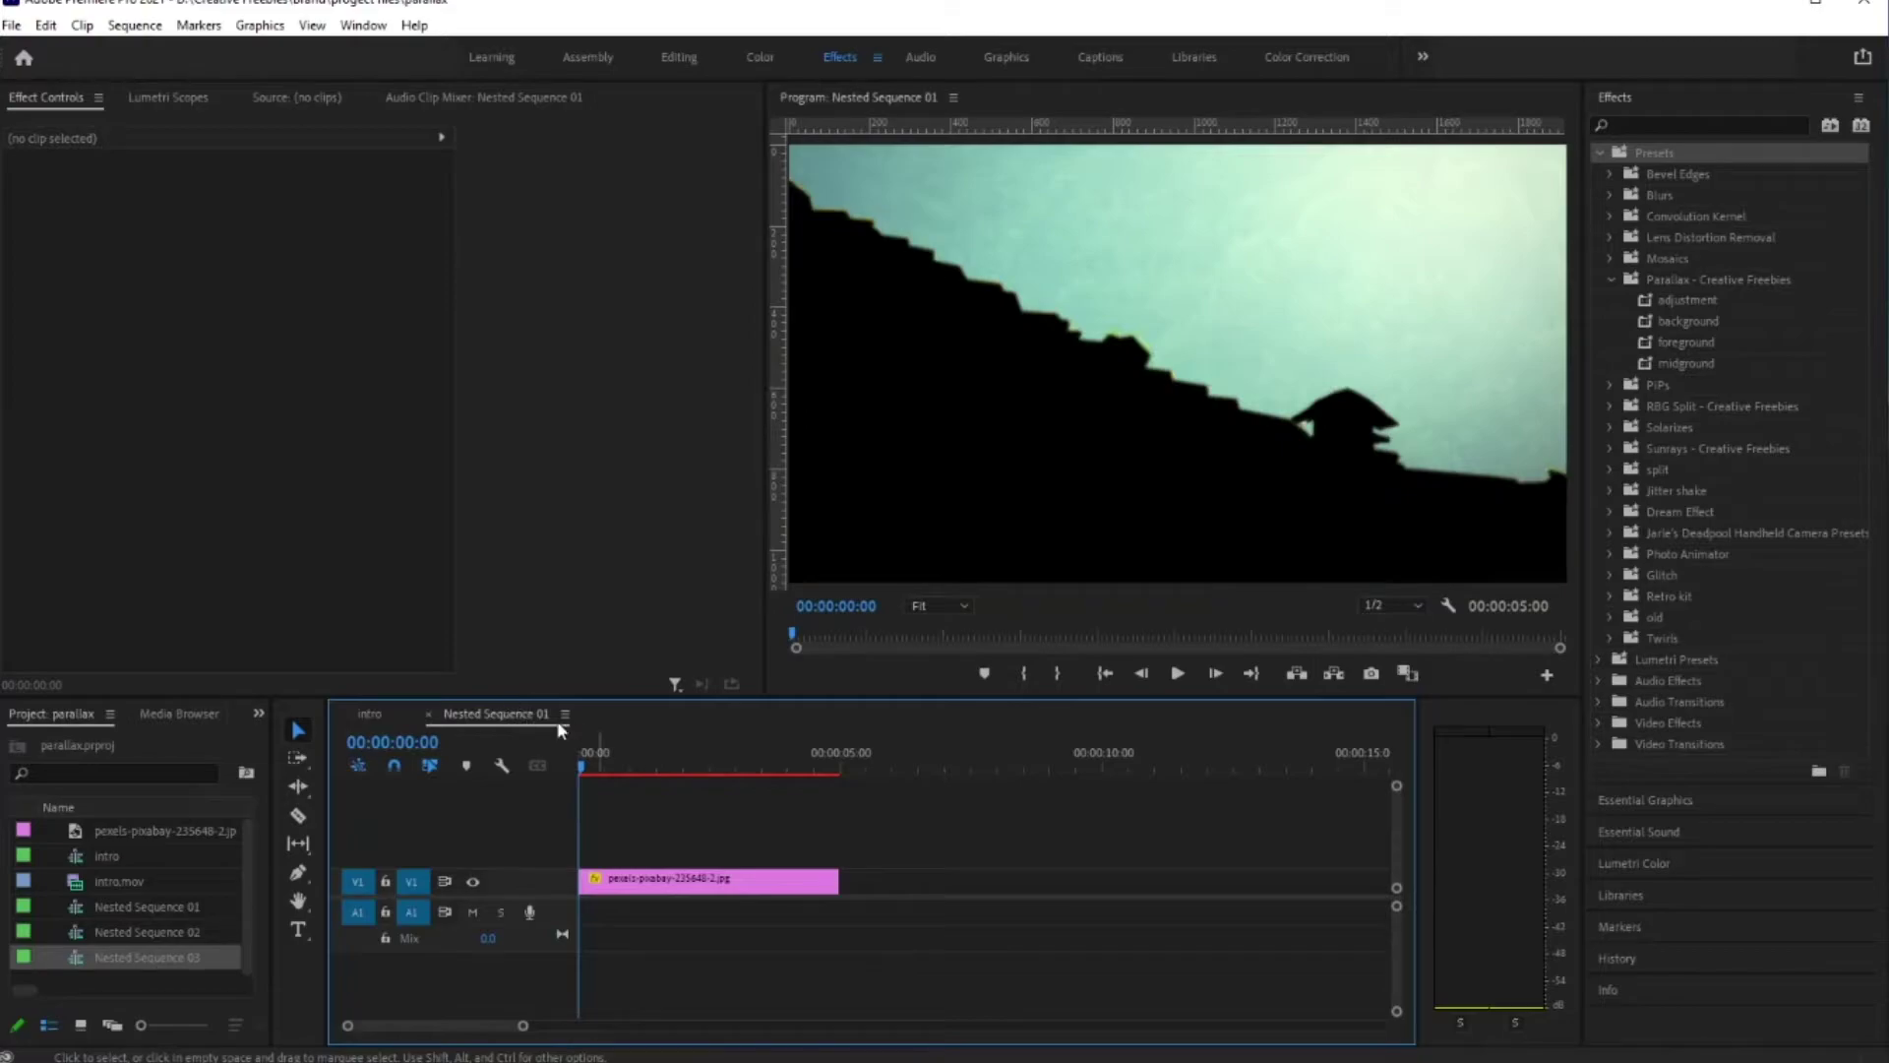
pyautogui.click(654, 765)
pyautogui.moveTo(669, 785); pyautogui.dragTo(747, 787)
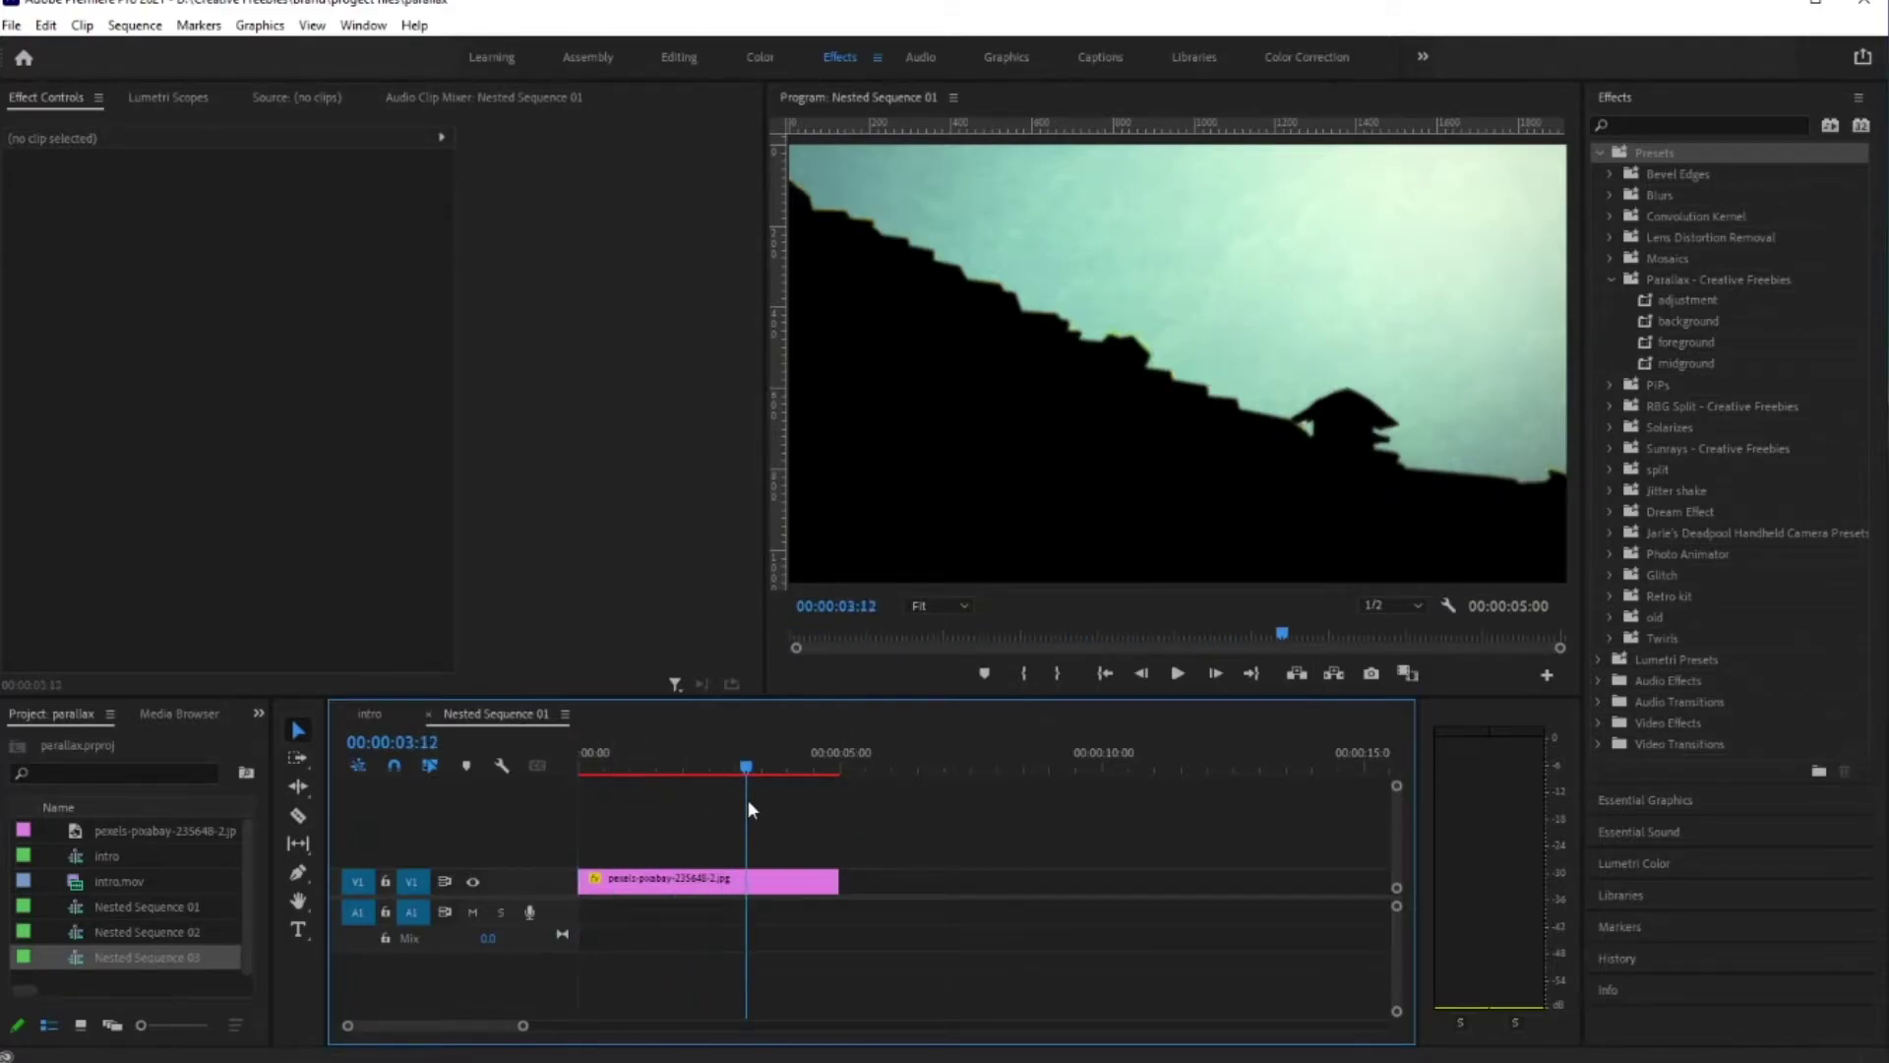
pyautogui.click(669, 889)
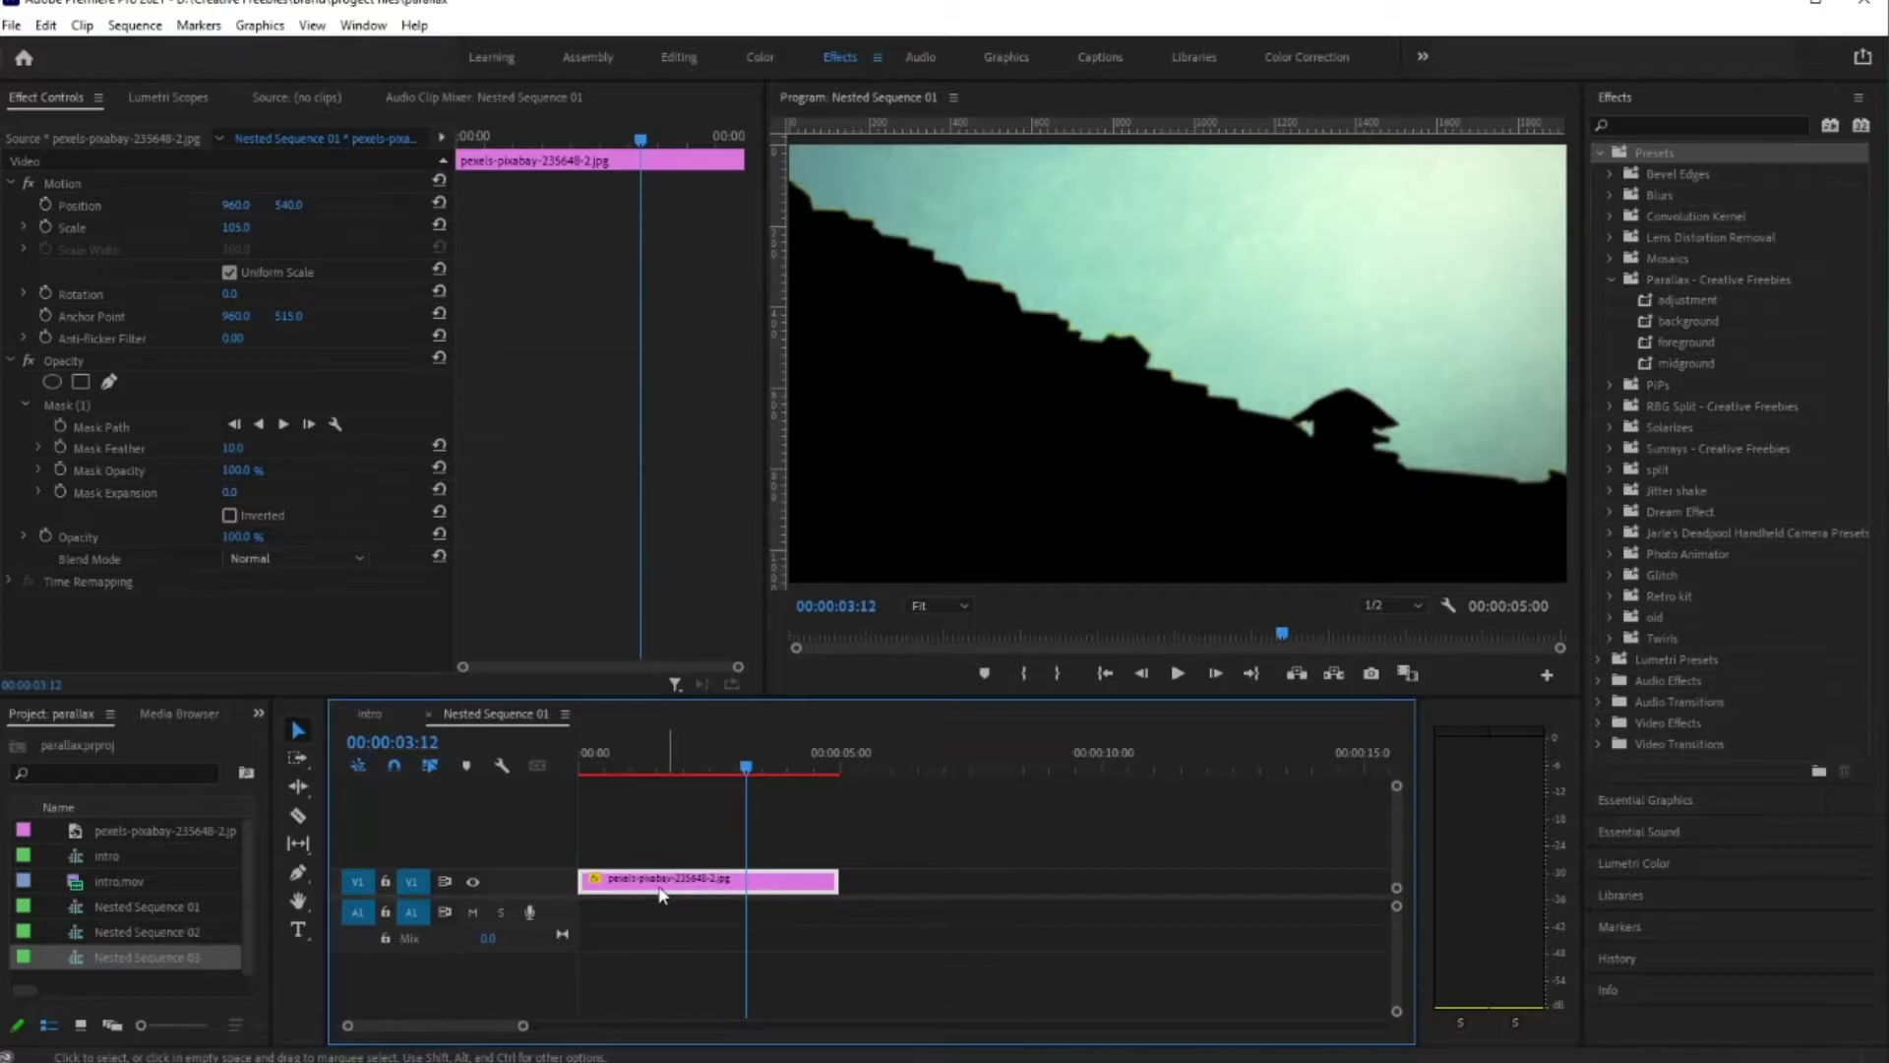
pyautogui.click(95, 405)
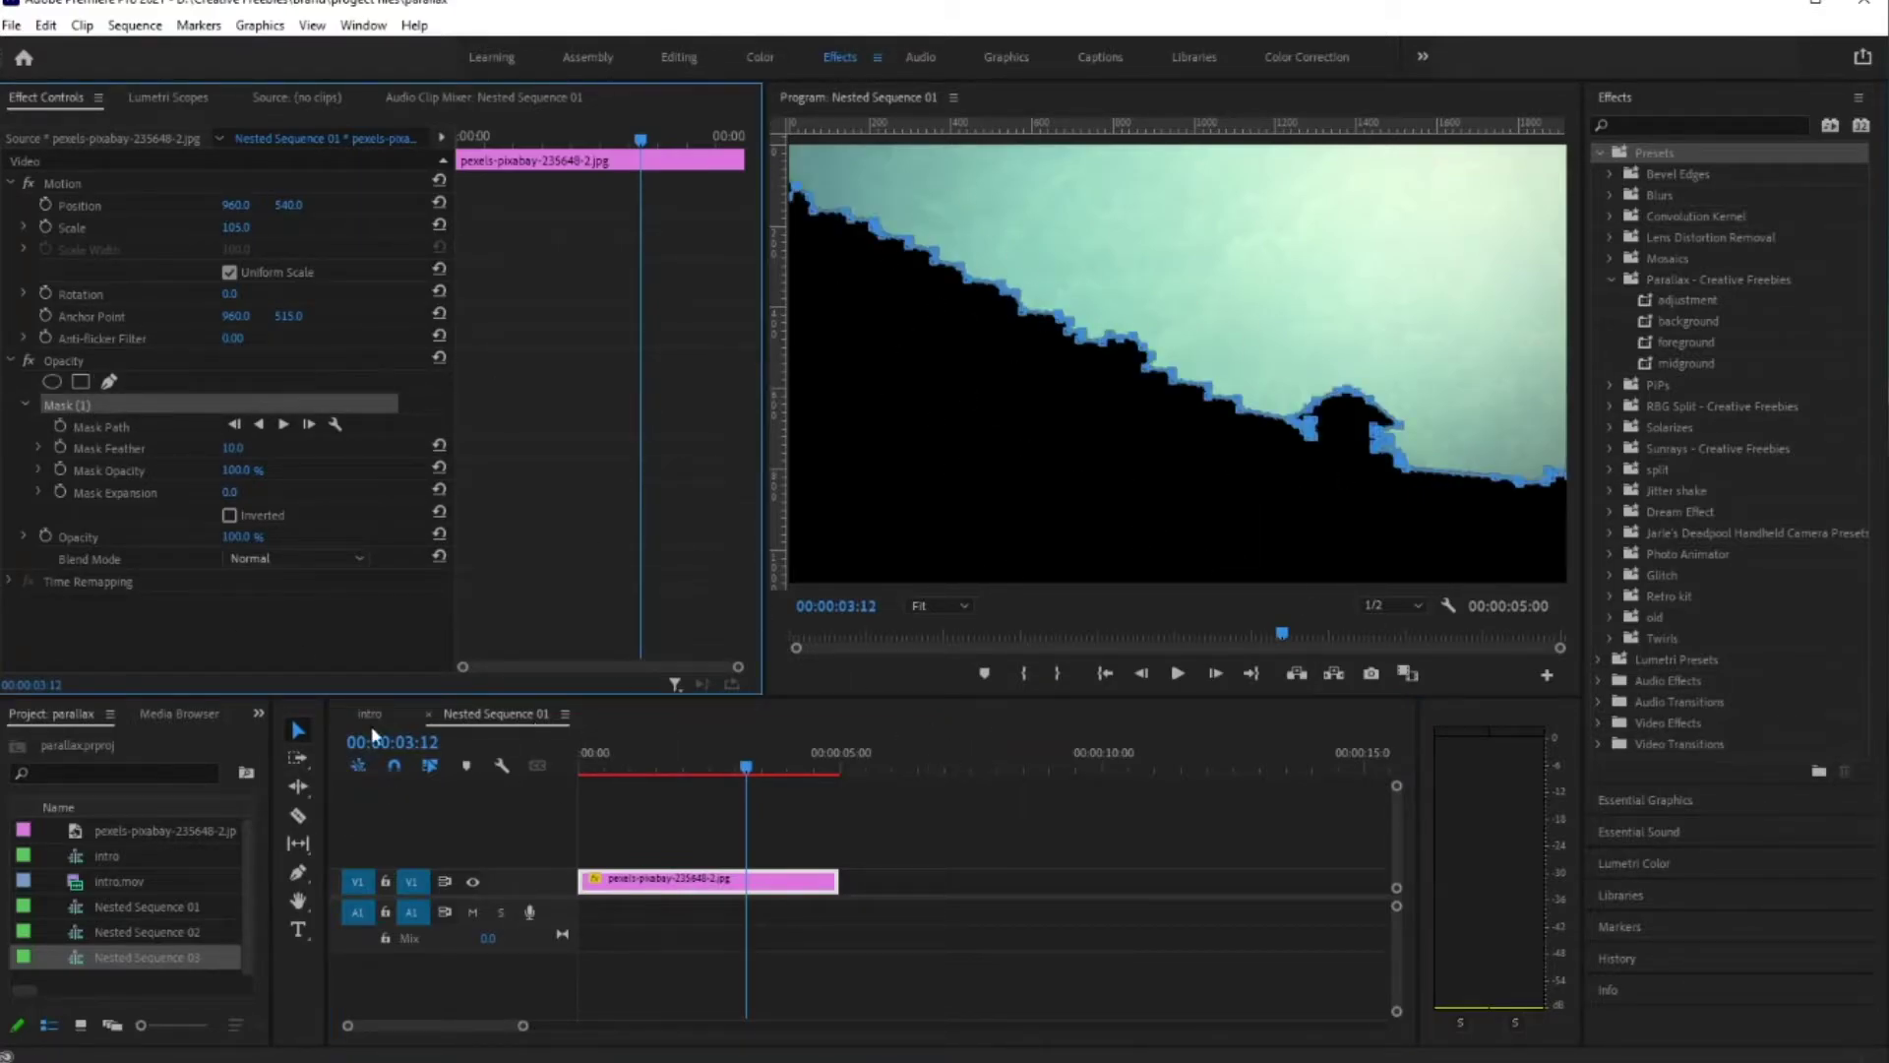
pyautogui.click(429, 714)
# Step: From the sequence start, apply the Parallax - Creative Freebies presets: foreground to the V3 clip, midground to V2 and background to V1
pyautogui.moveTo(599, 754); pyautogui.dragTo(521, 768)
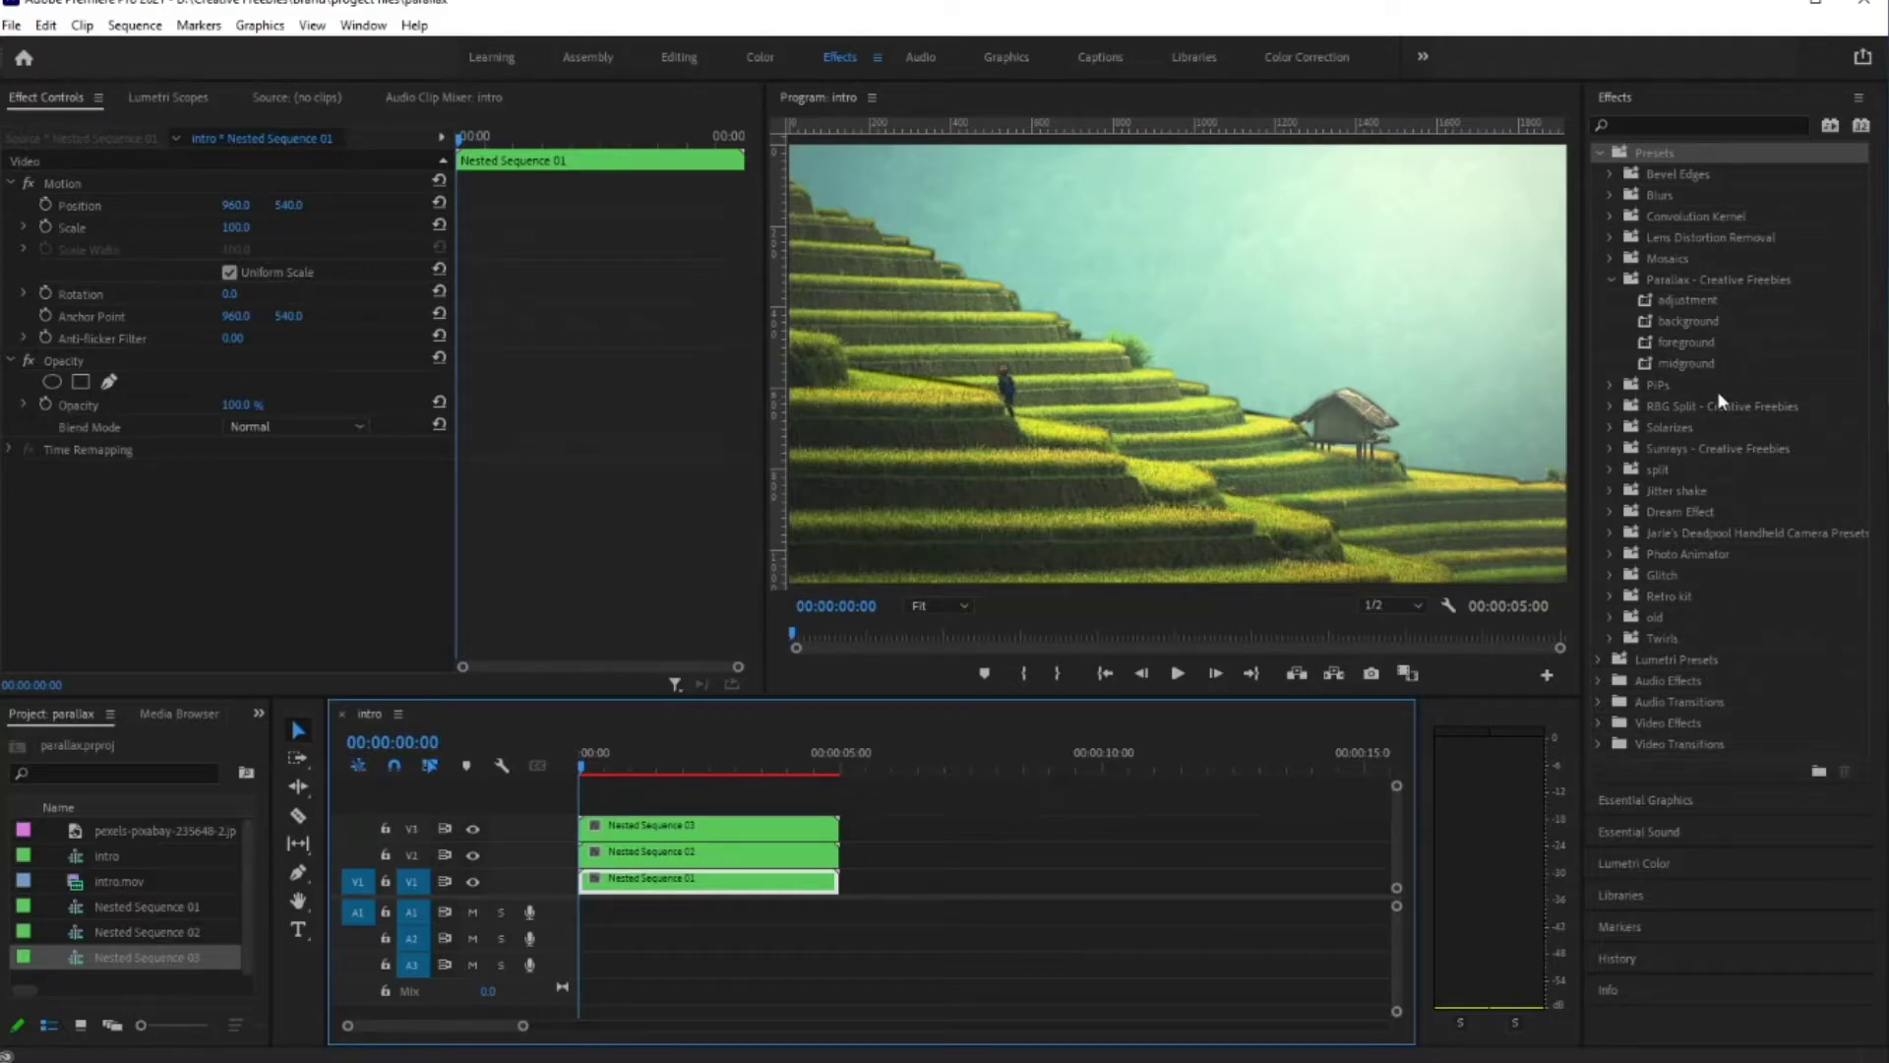
pyautogui.click(1689, 339)
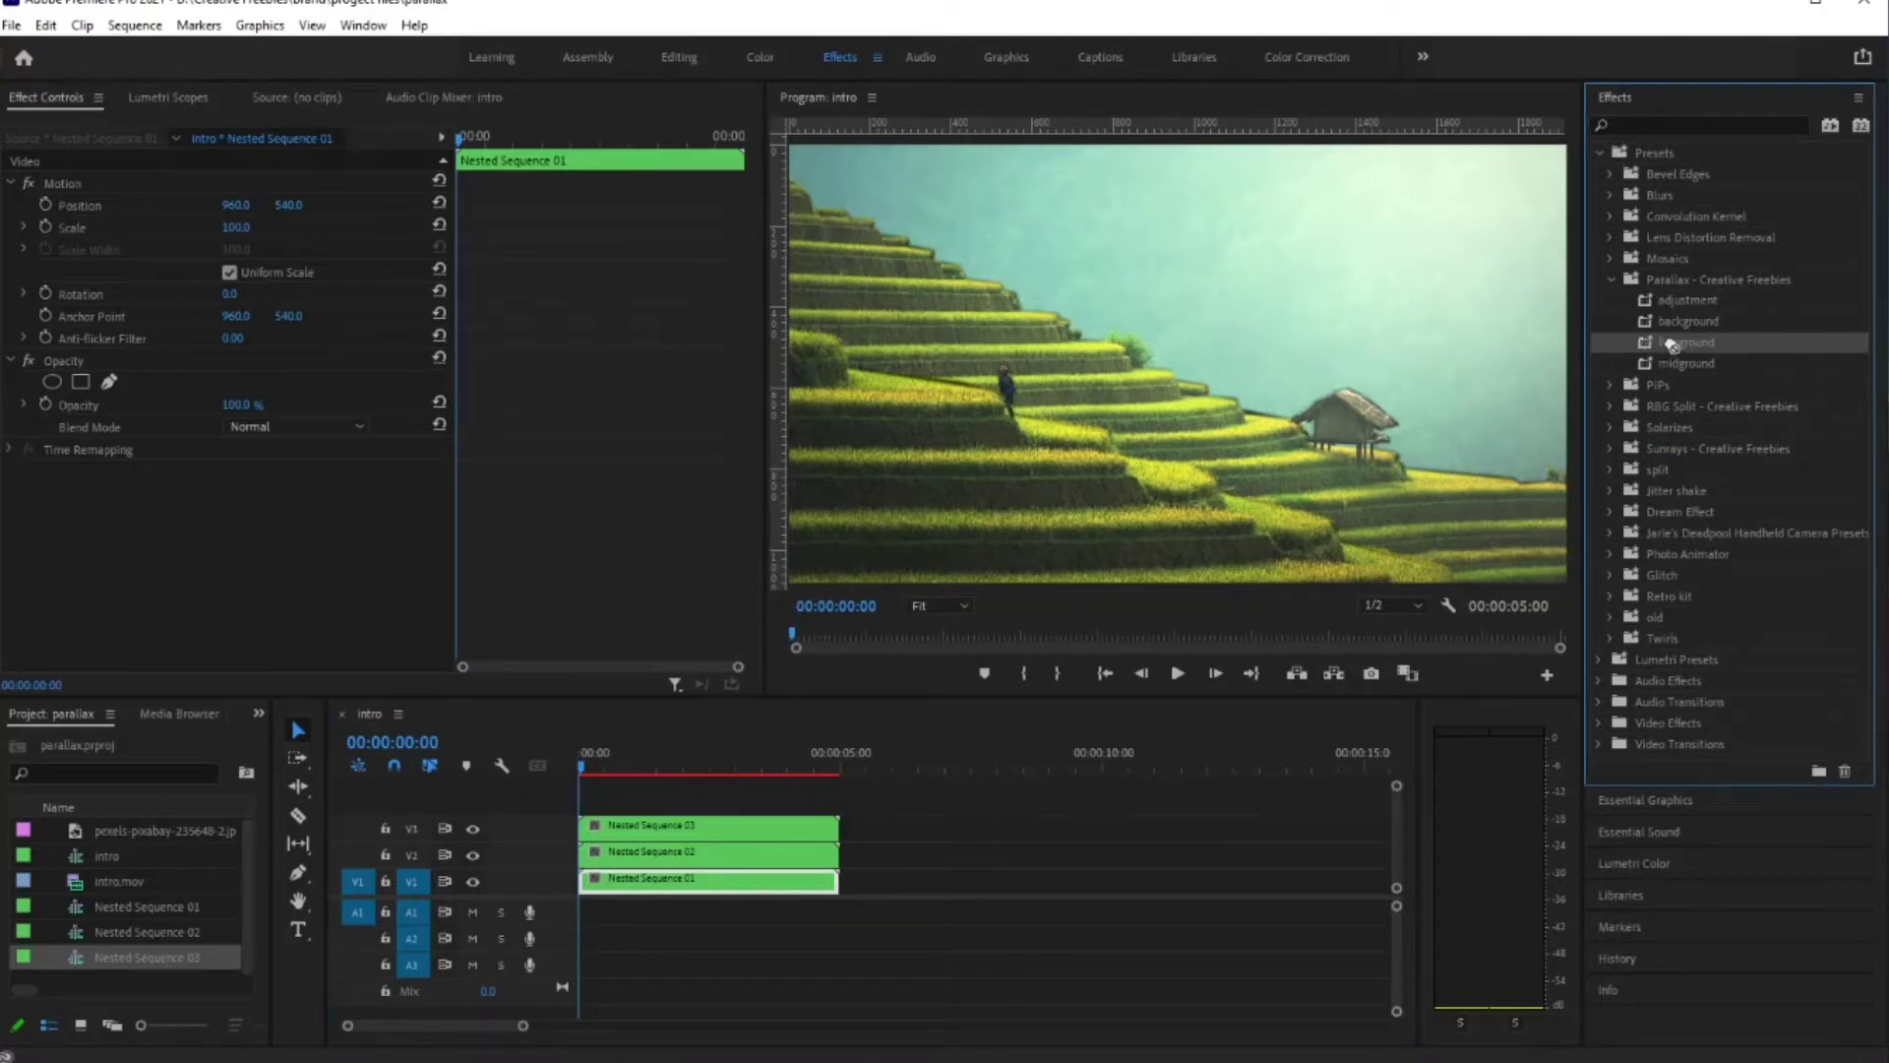
pyautogui.click(652, 829)
pyautogui.moveTo(1685, 344); pyautogui.dragTo(619, 835)
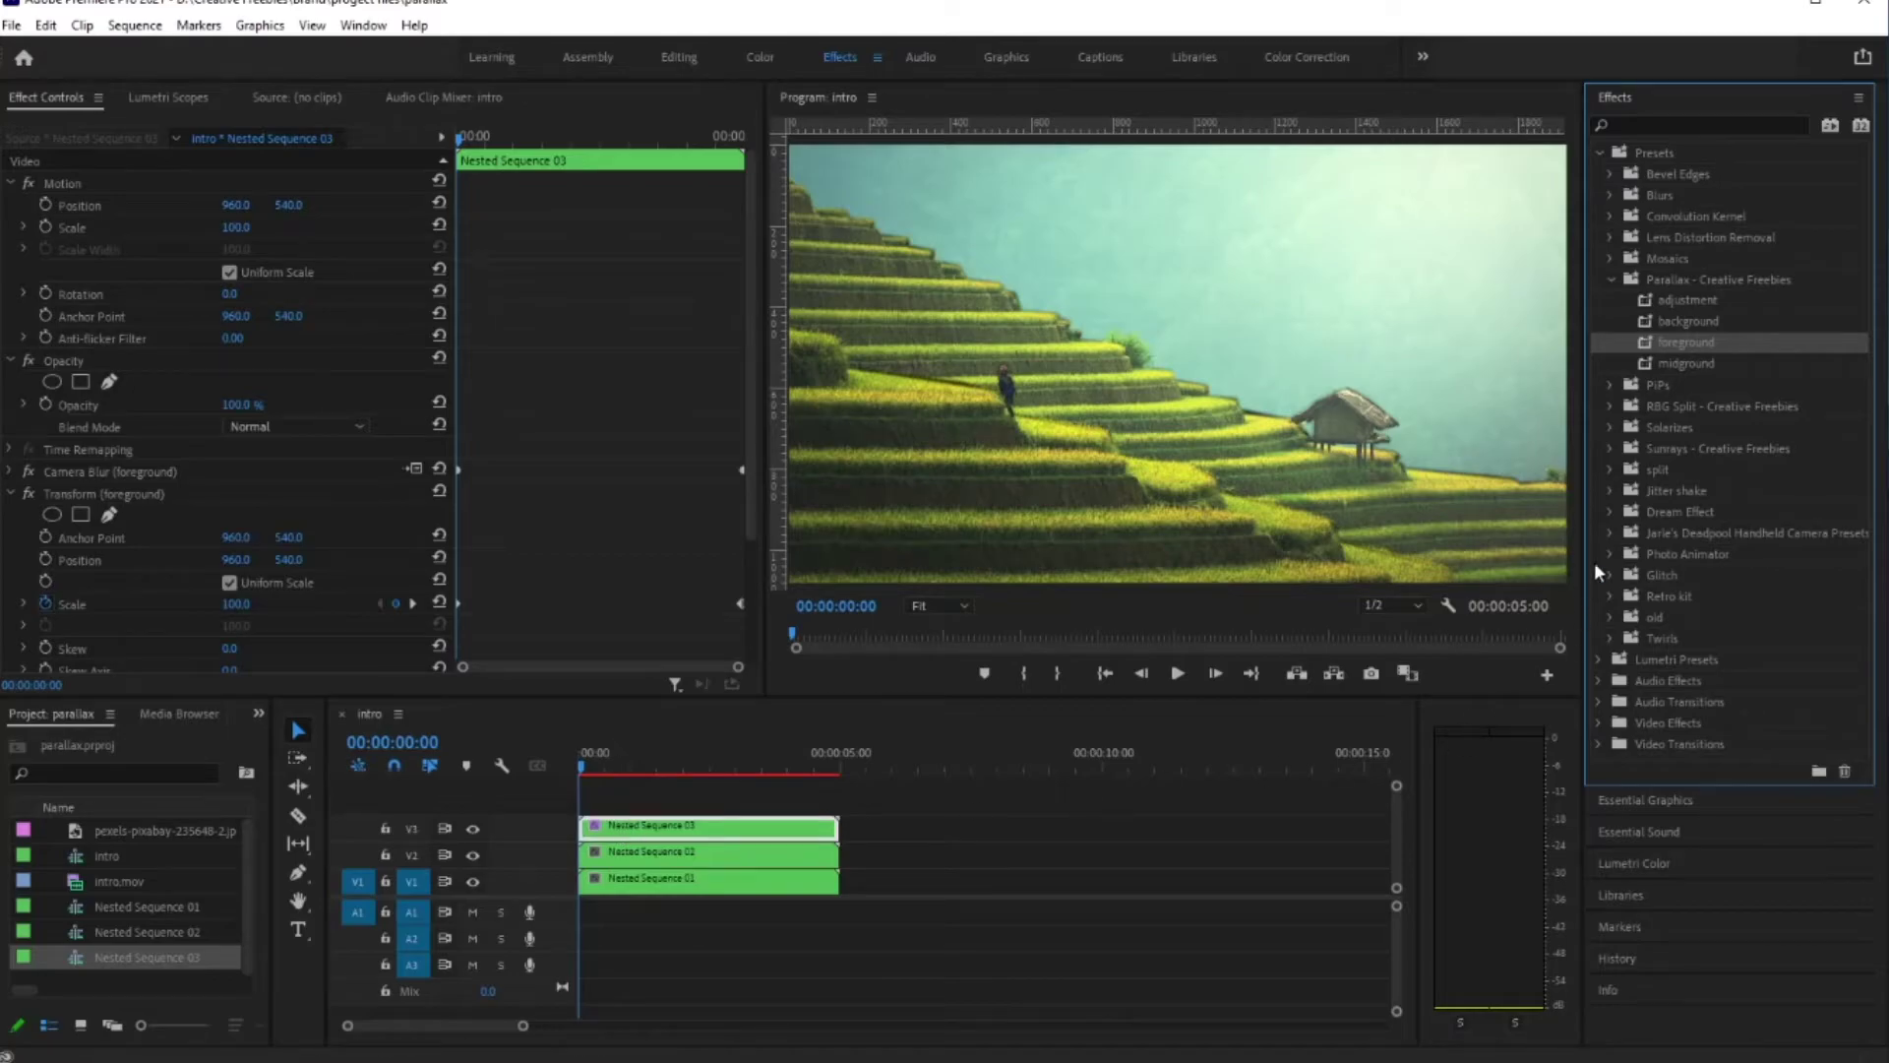
pyautogui.moveTo(1689, 365); pyautogui.dragTo(632, 859)
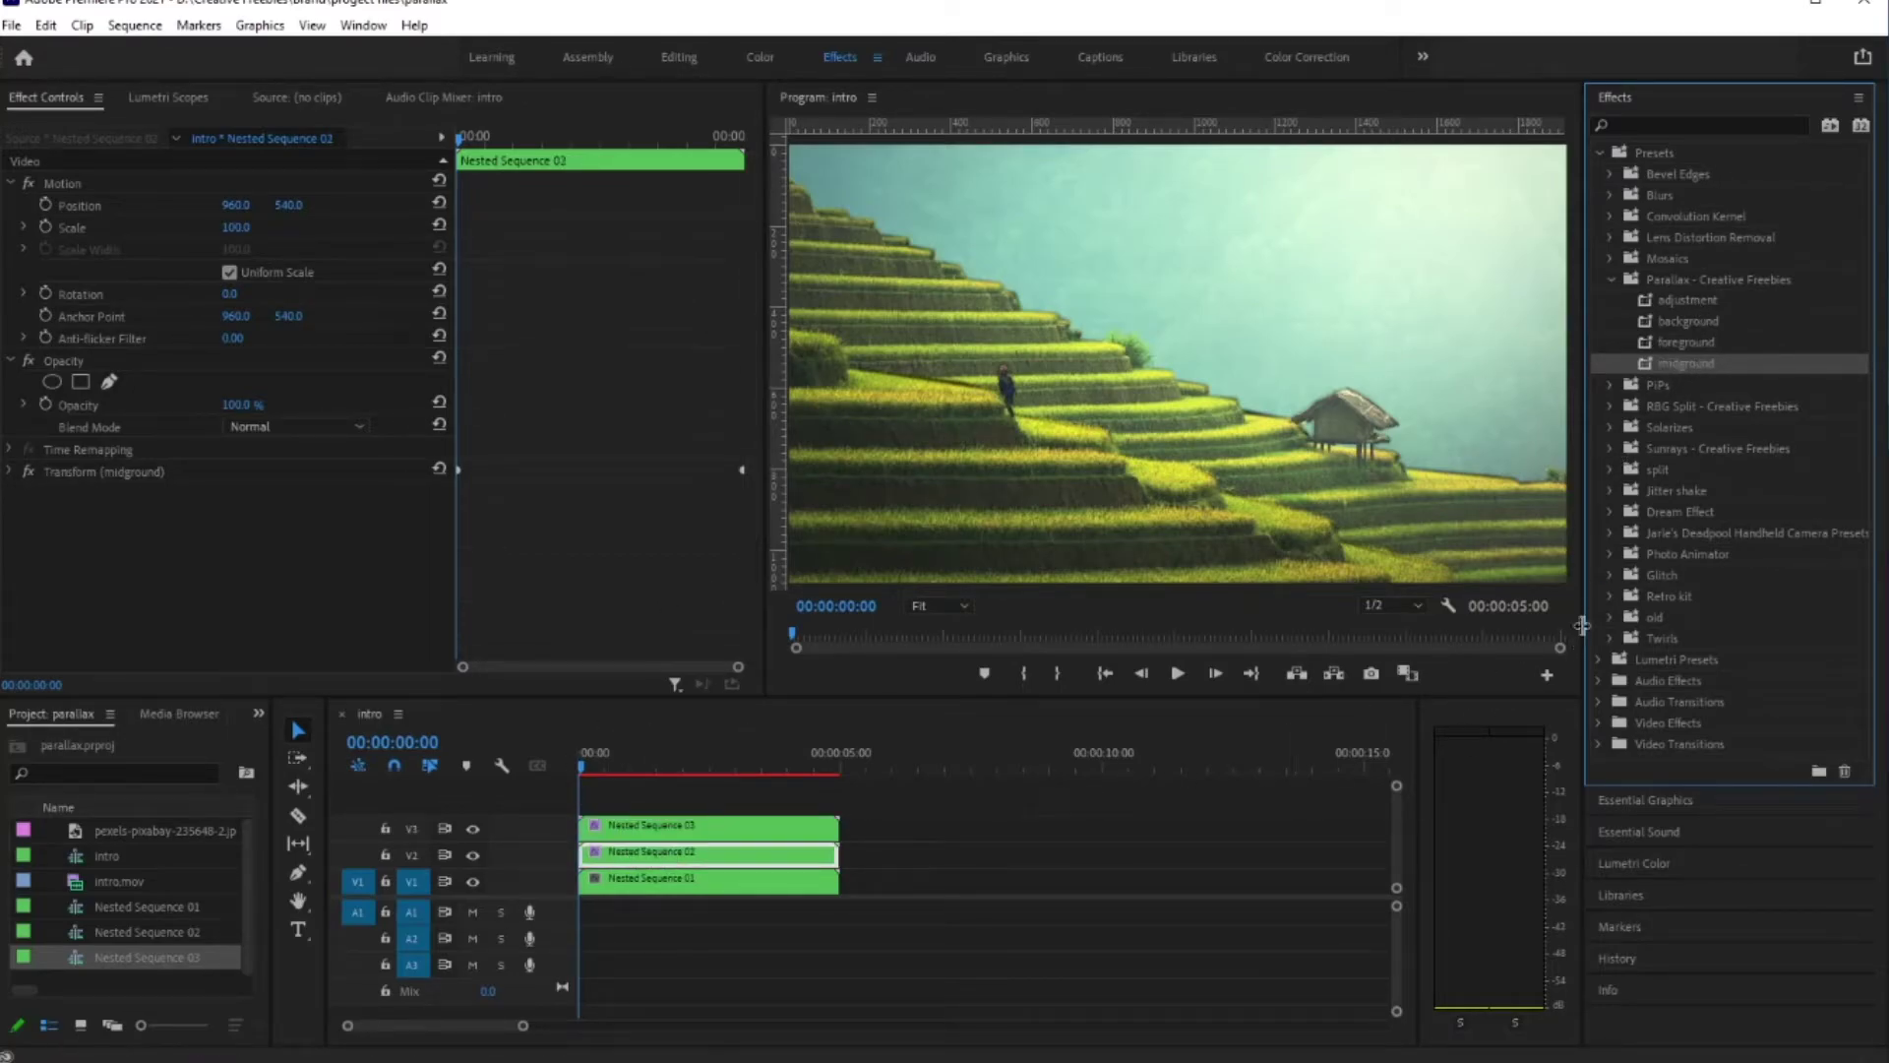
pyautogui.moveTo(1719, 327); pyautogui.dragTo(621, 882)
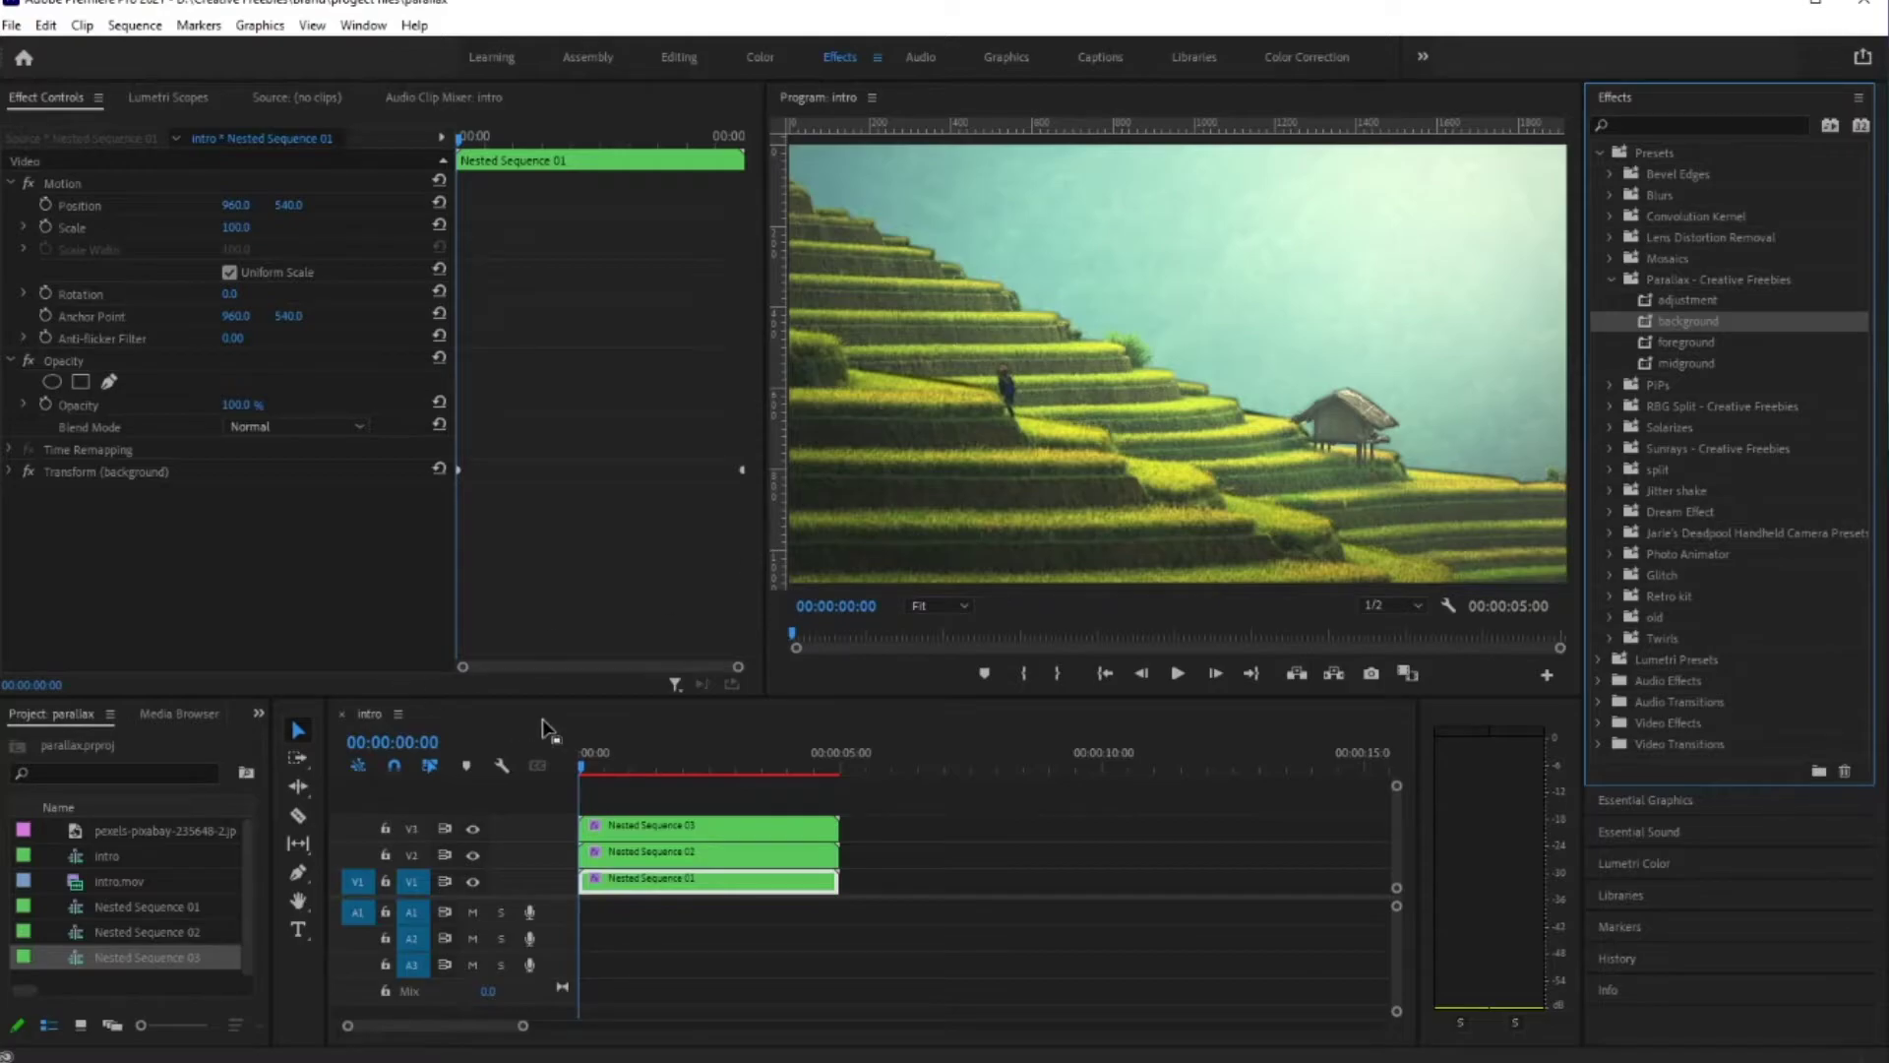
# Step: Select the V3 foreground clip and start keyframing the anchor point of its Transform (foreground) effect at the sequence start
pyautogui.moveTo(581, 764); pyautogui.dragTo(423, 846)
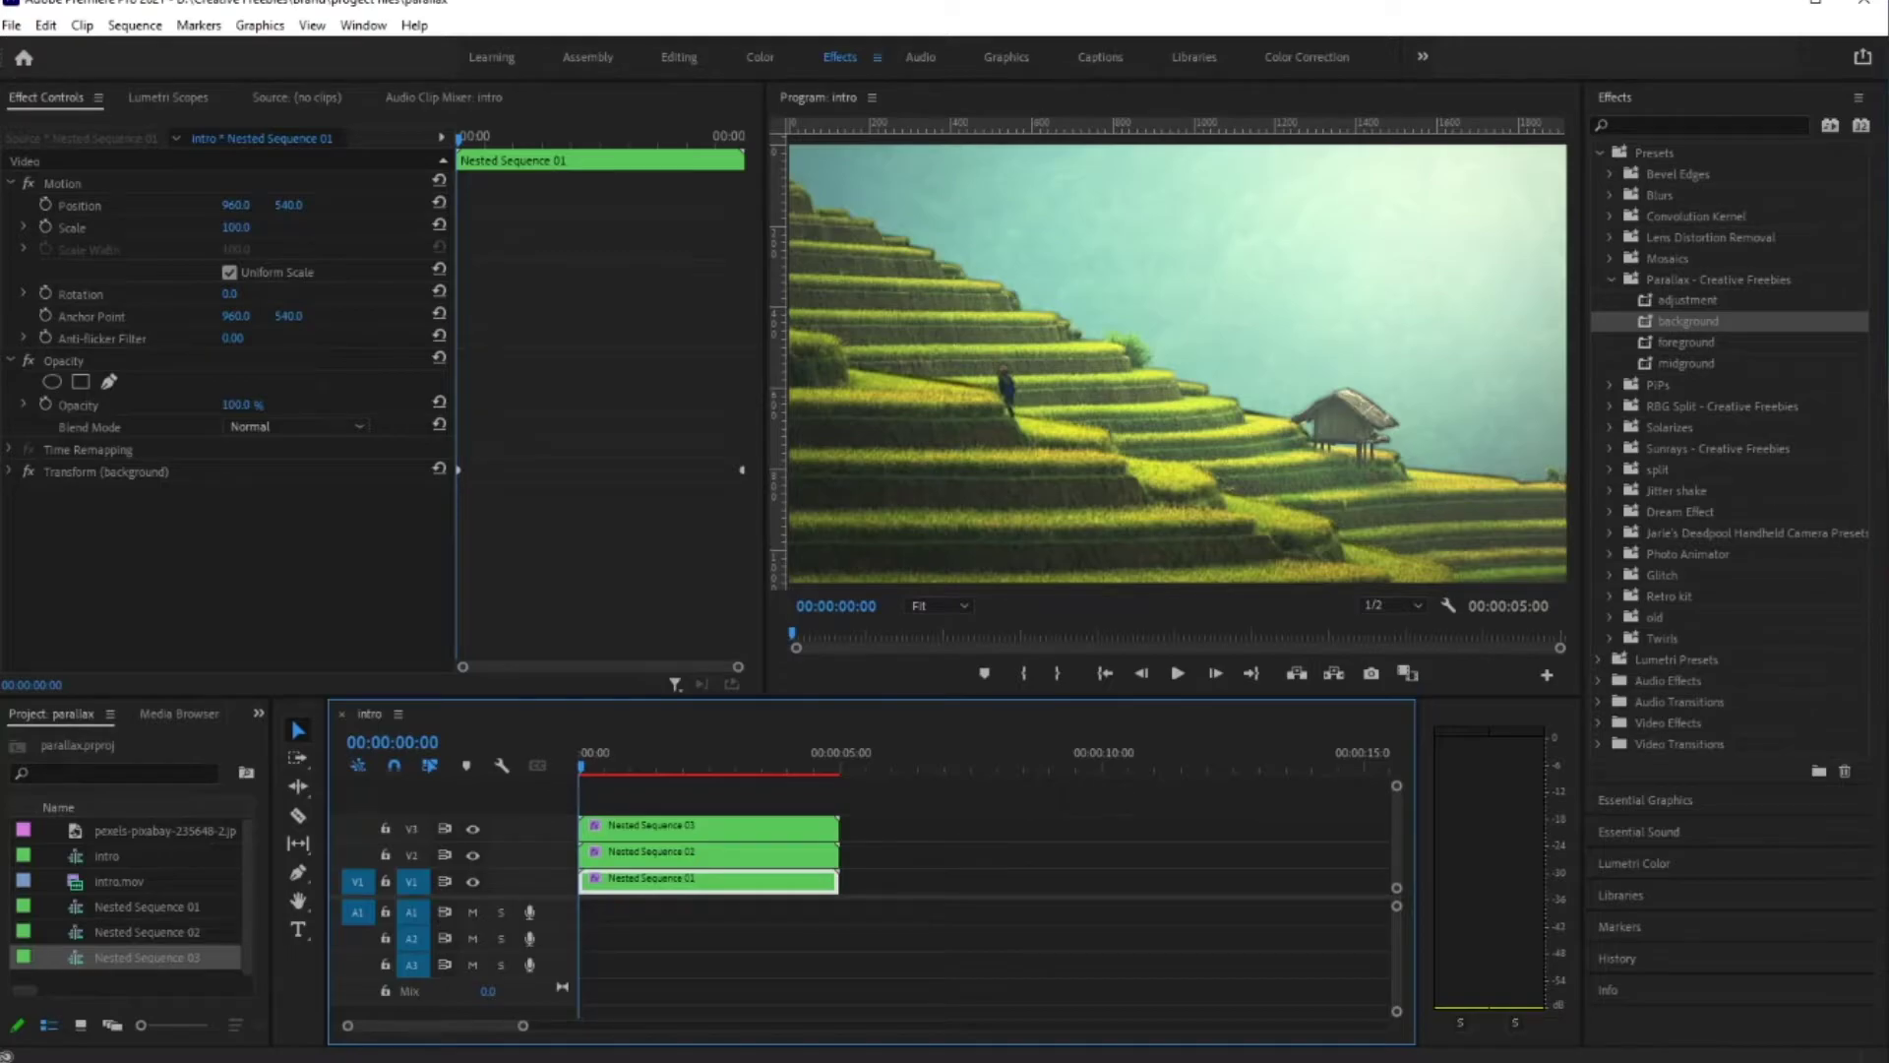
pyautogui.moveTo(595, 766); pyautogui.dragTo(499, 775)
pyautogui.click(612, 834)
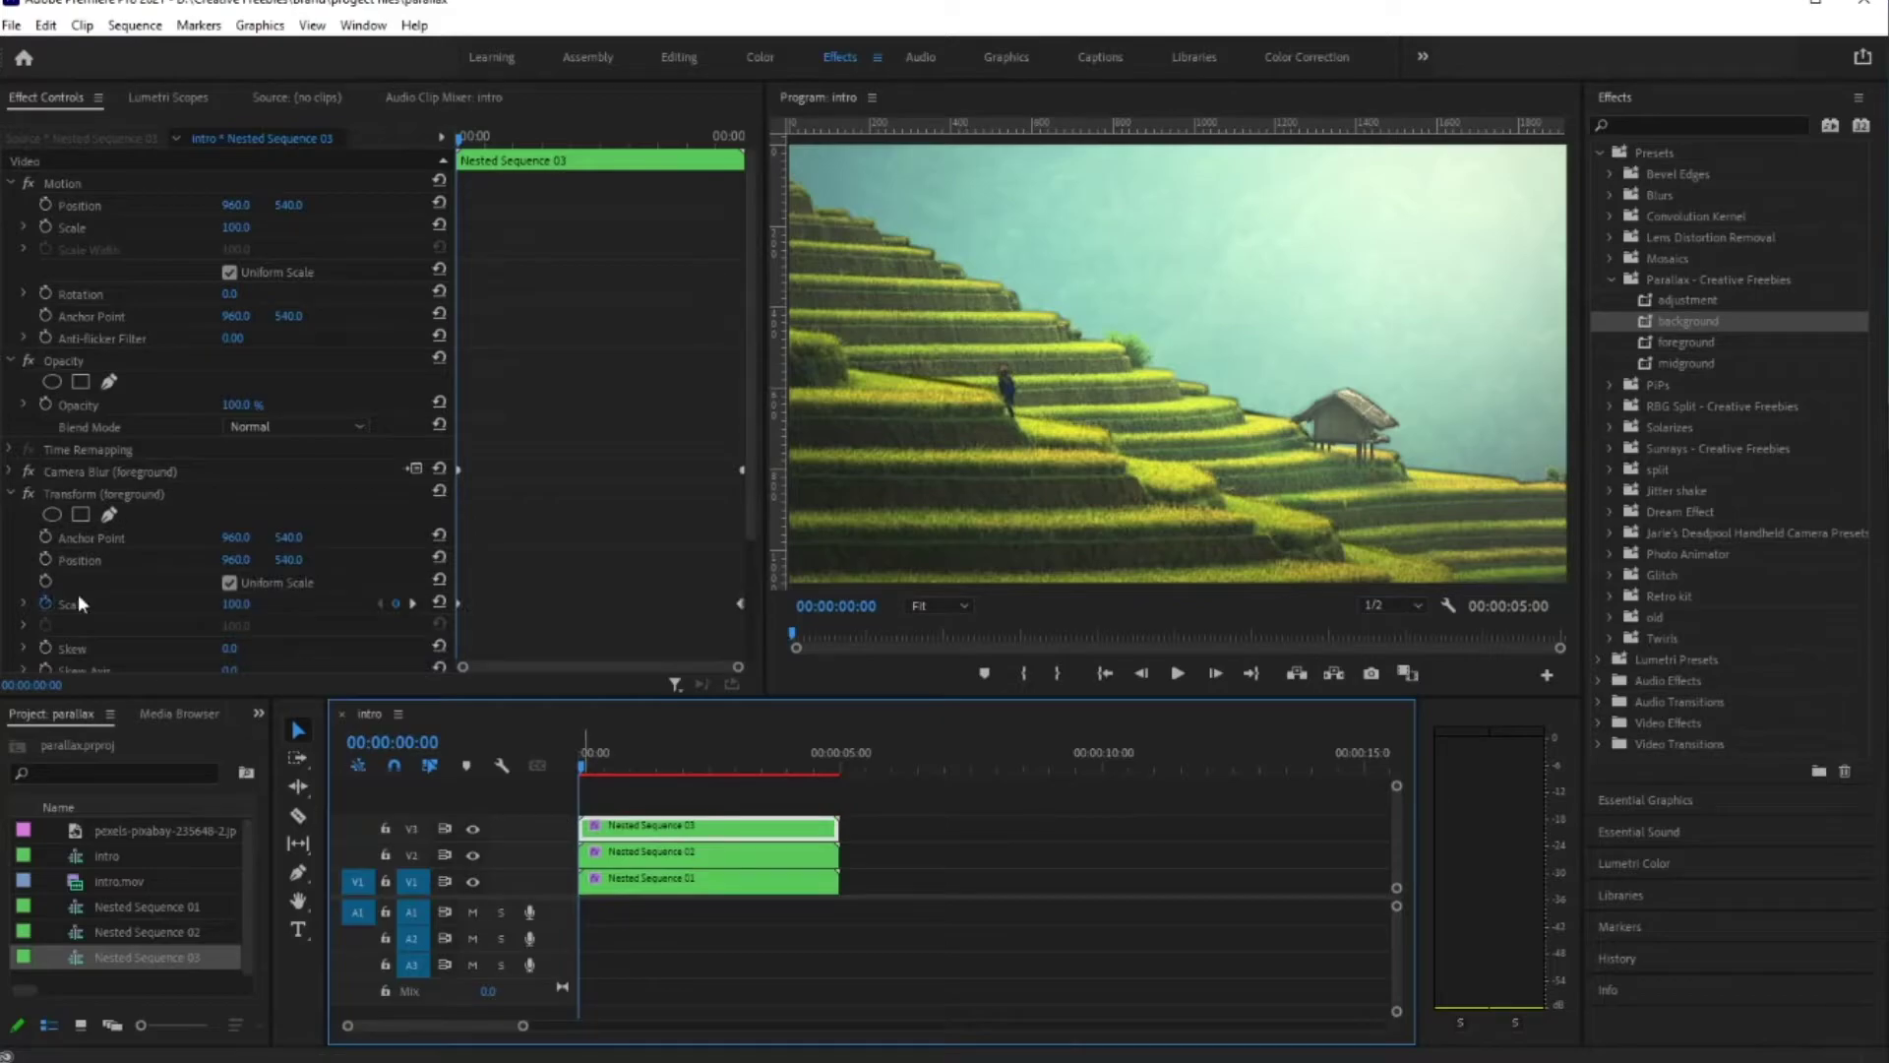
pyautogui.click(9, 492)
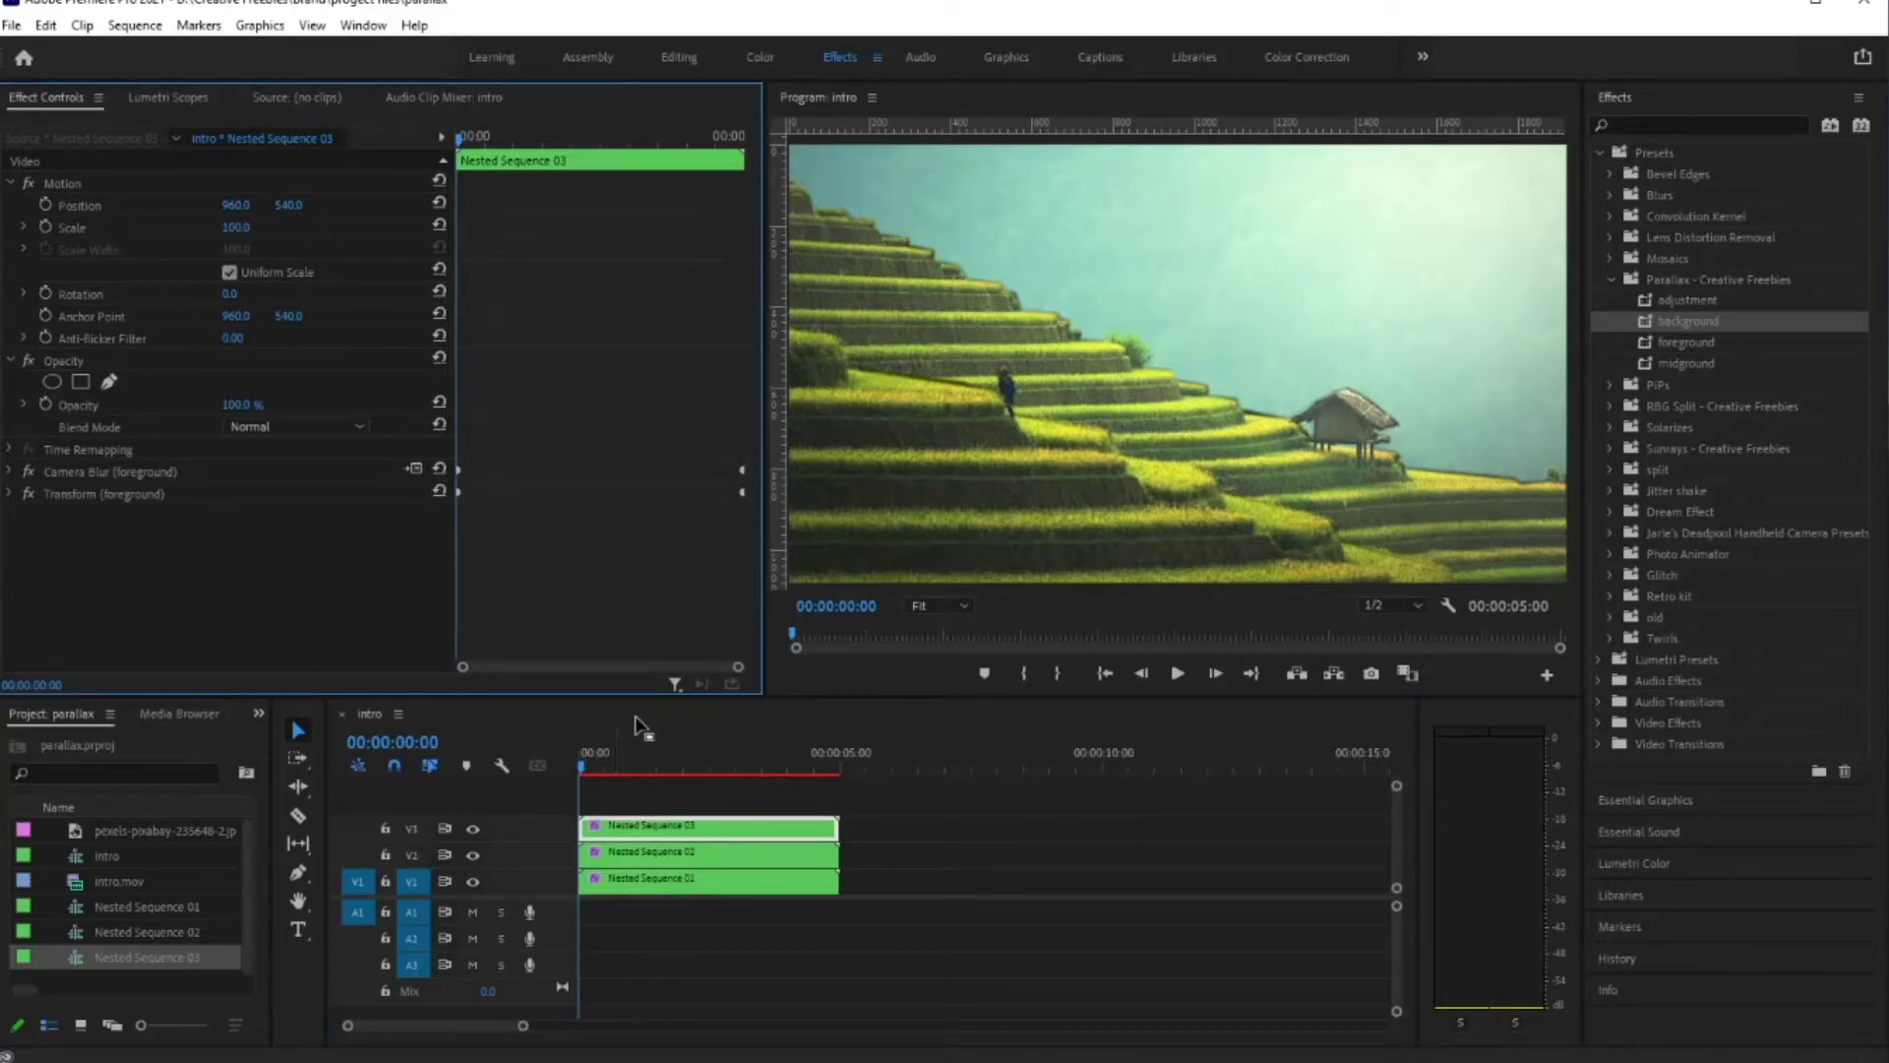
pyautogui.click(7, 499)
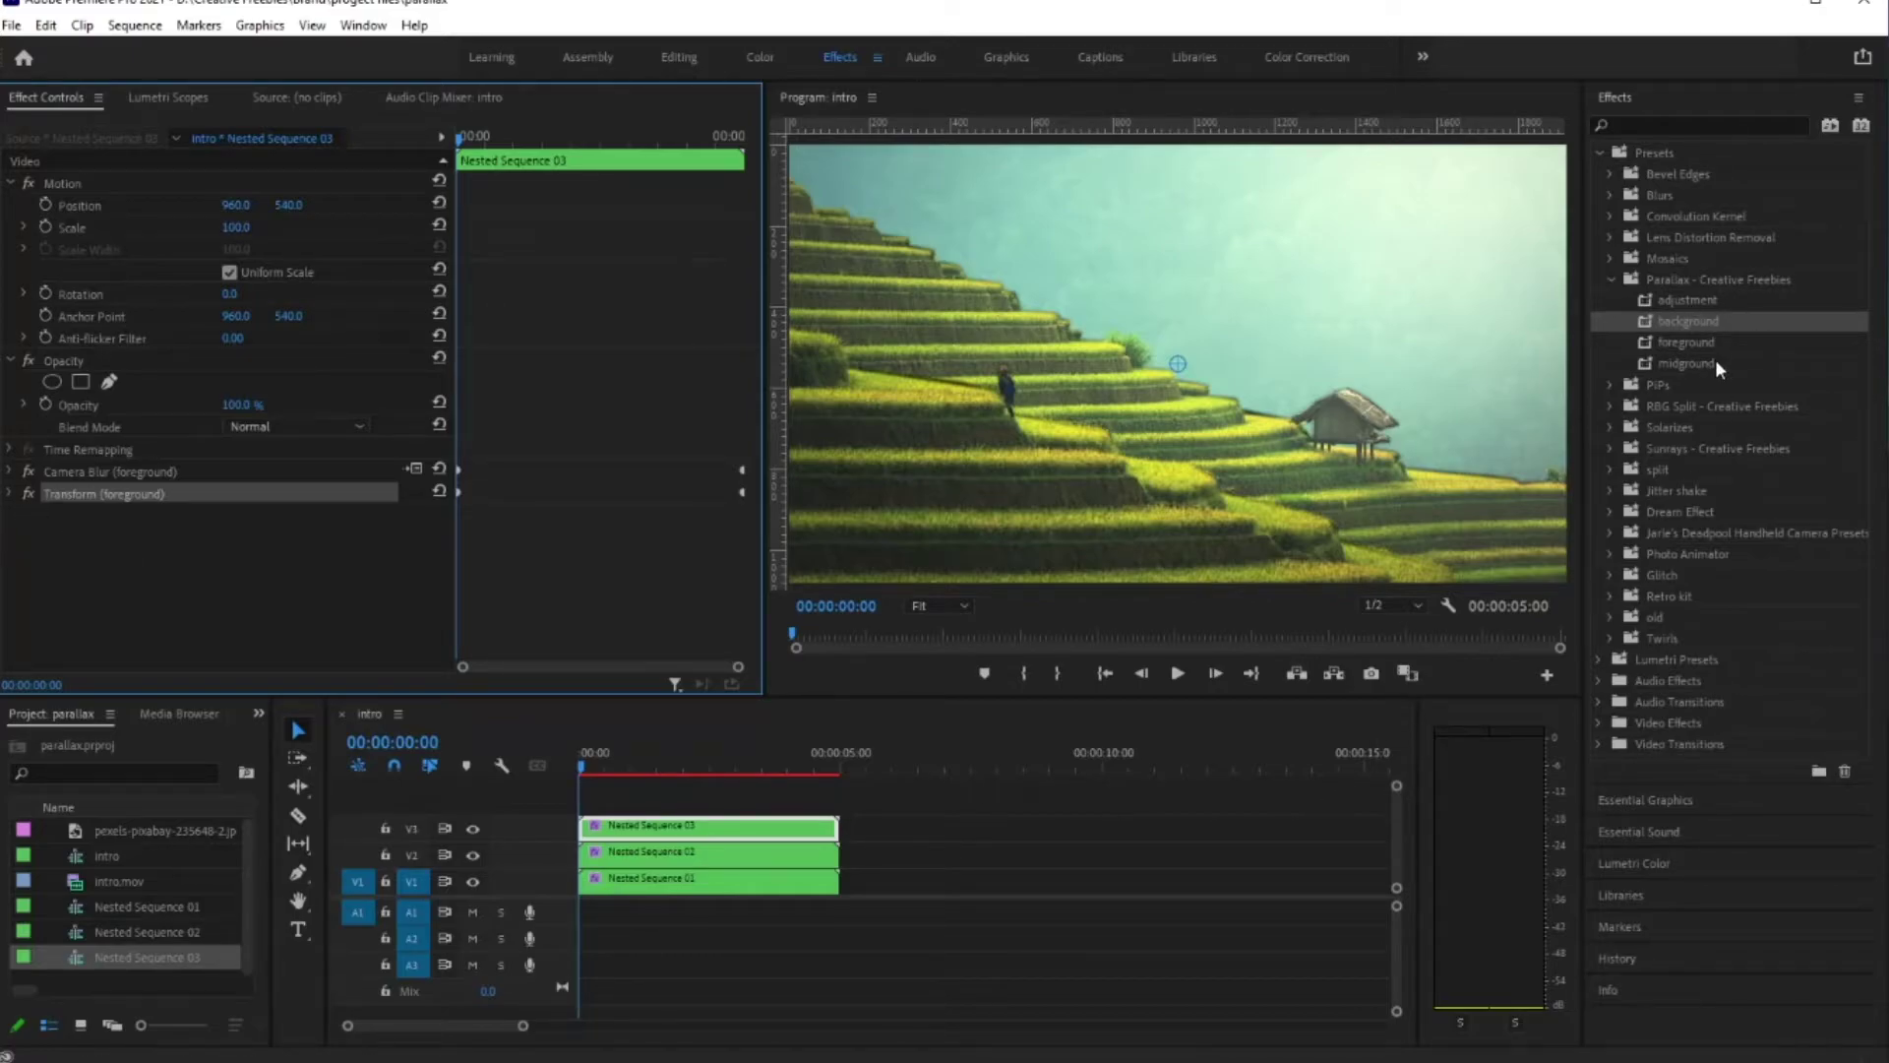
pyautogui.click(1686, 340)
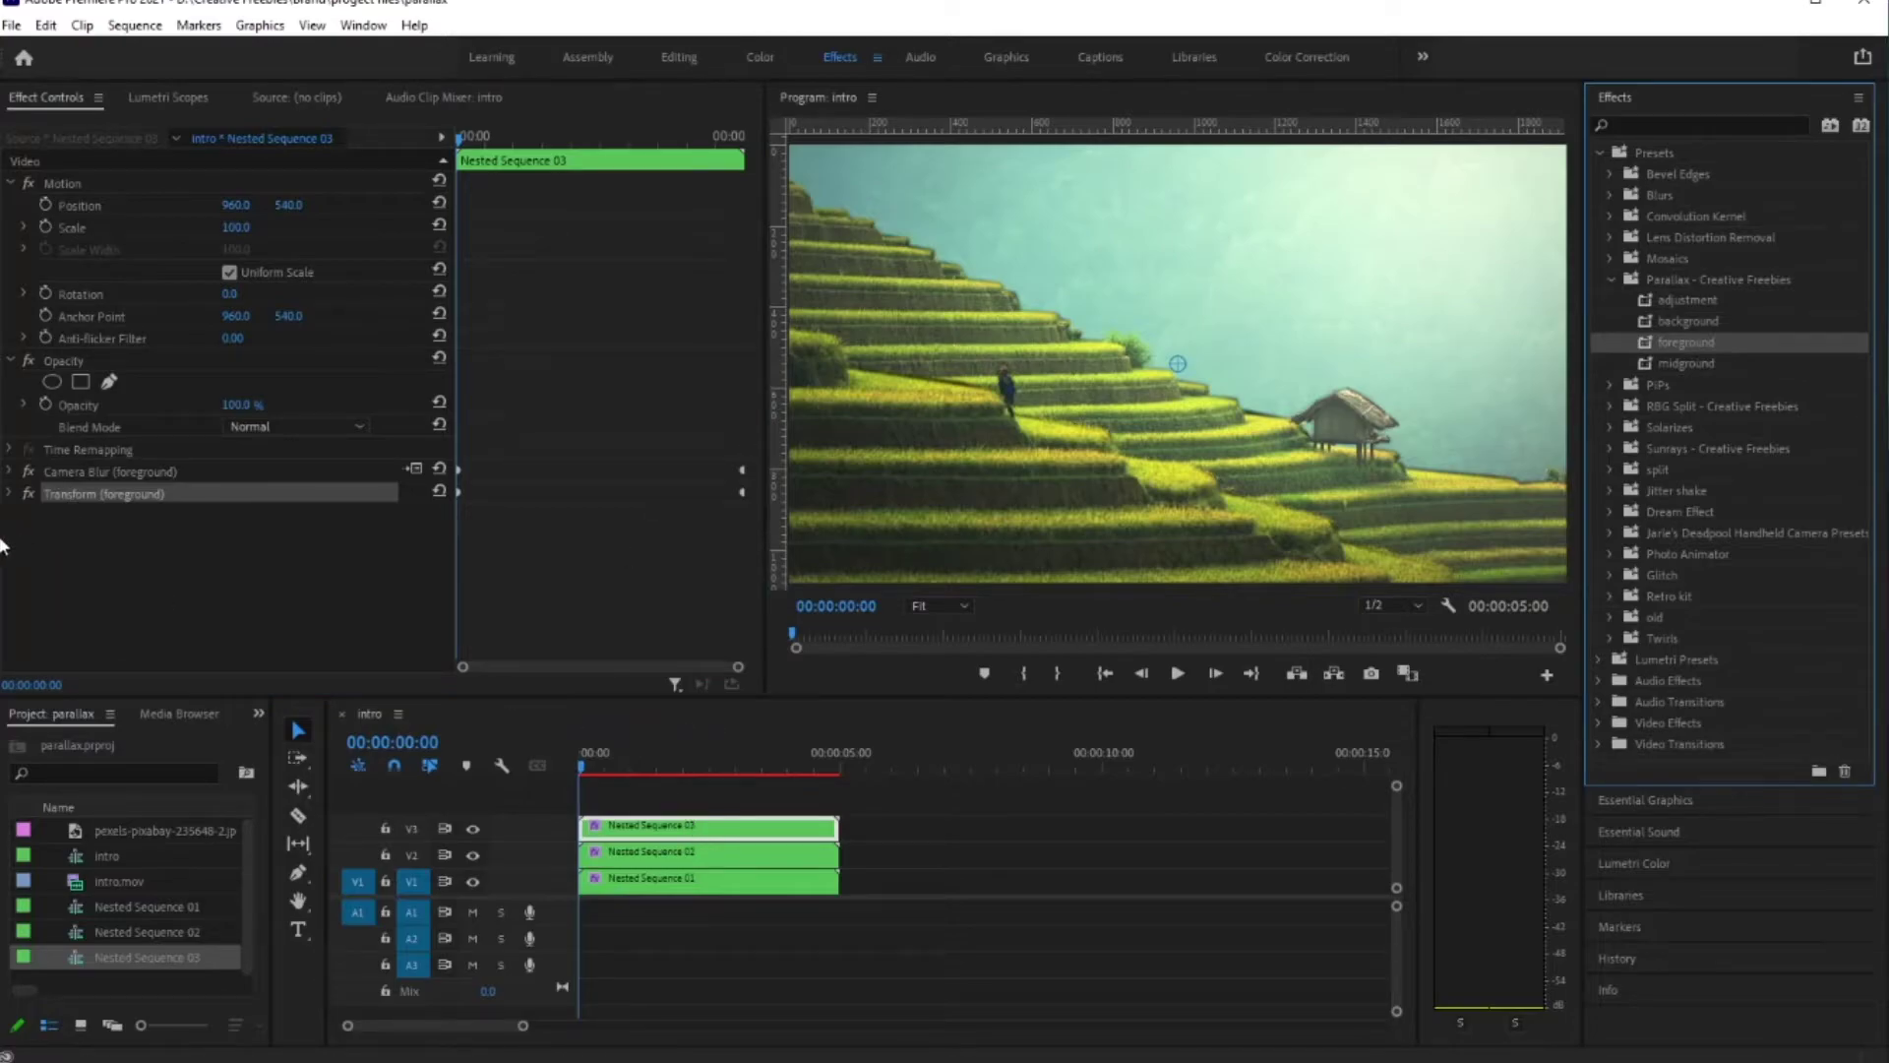
pyautogui.click(11, 494)
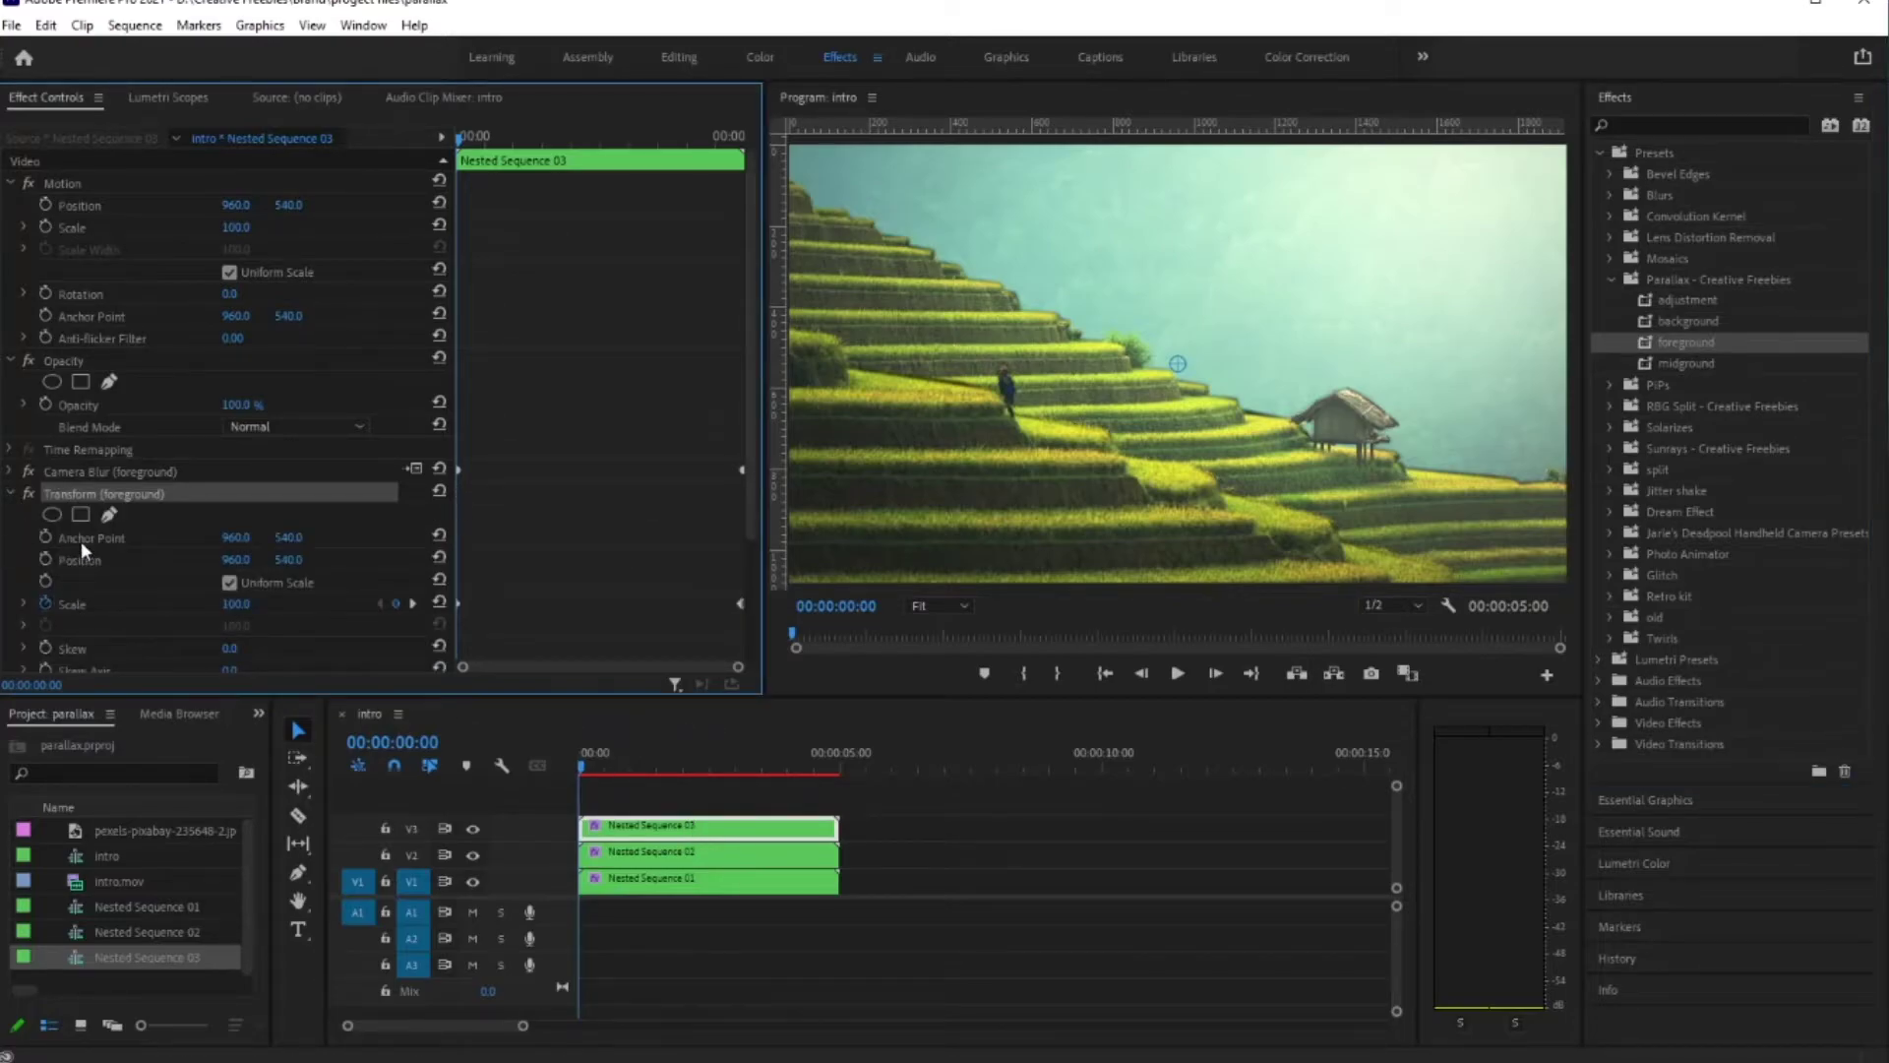
pyautogui.click(82, 544)
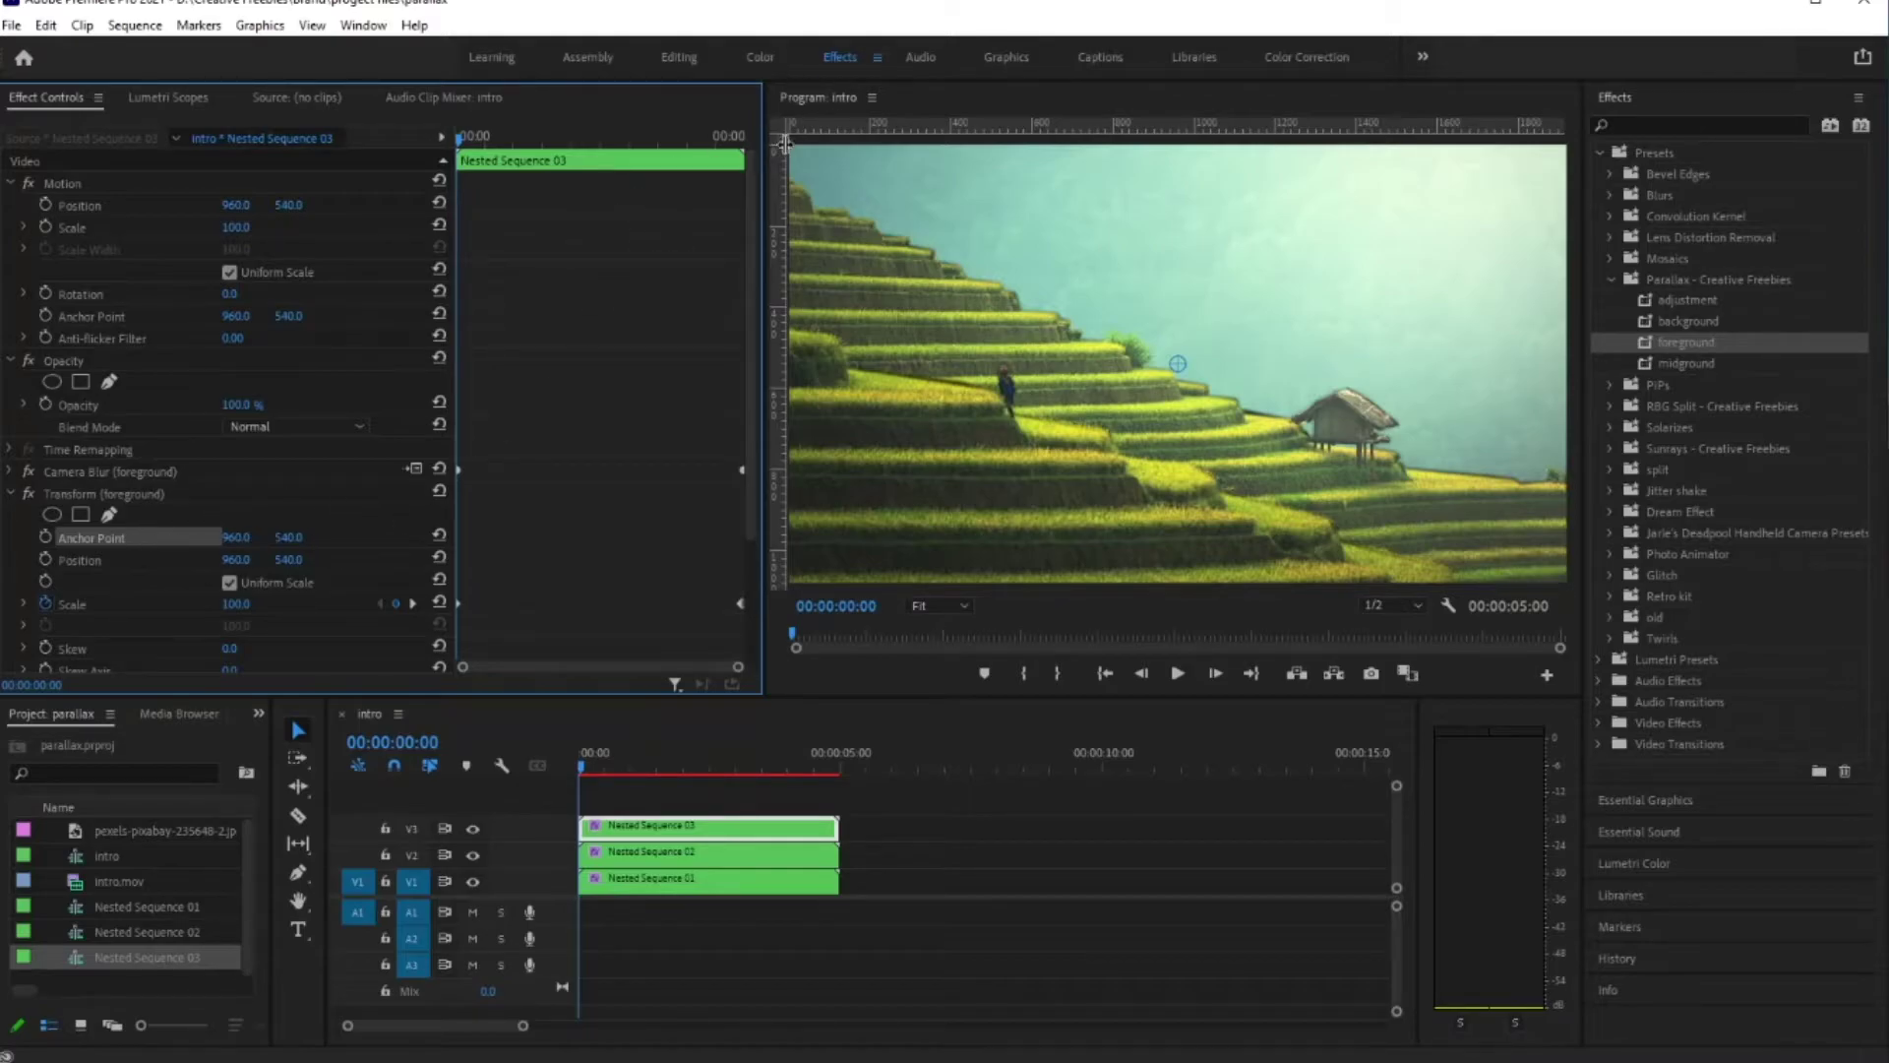
pyautogui.moveTo(539, 134); pyautogui.dragTo(304, 161)
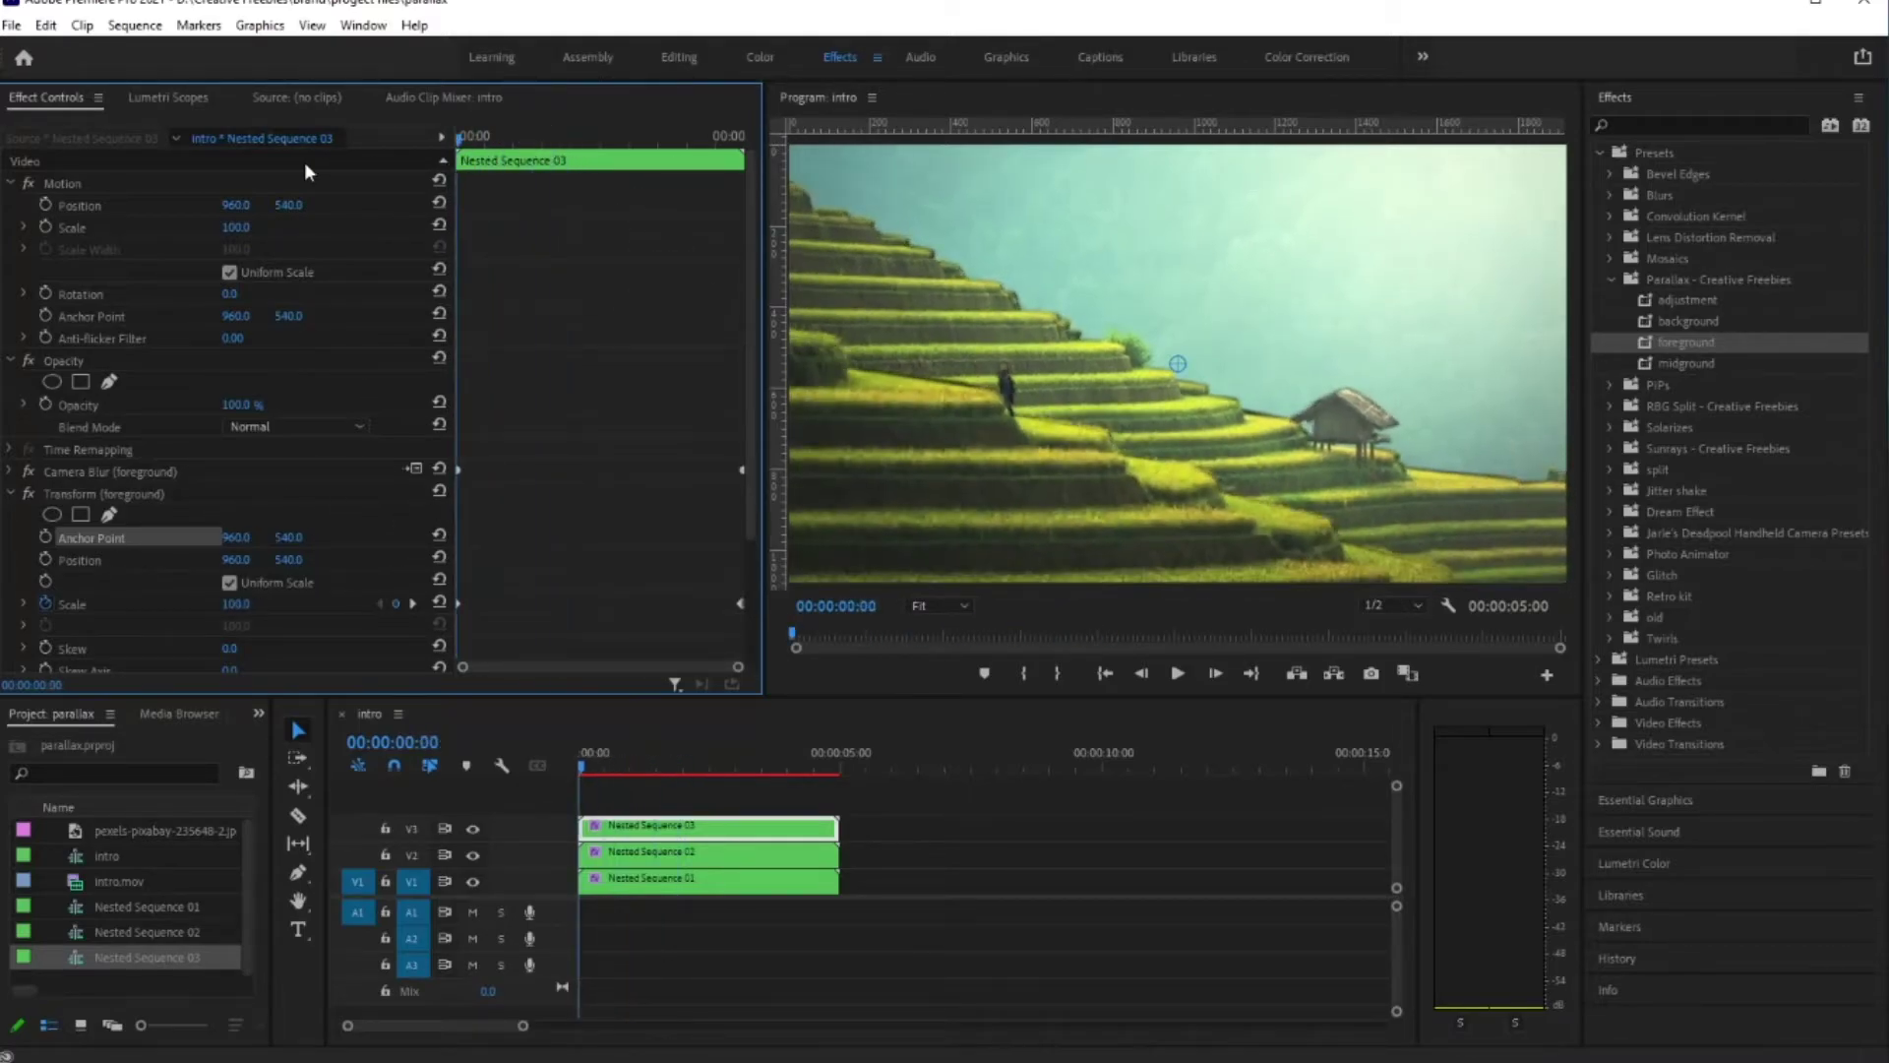
pyautogui.click(44, 541)
# Step: At the sequence's last frame, 00:00:04:59, set the foreground Transform's anchor point to 846, 606 to cover the exposed gaps
pyautogui.moveTo(469, 134); pyautogui.dragTo(799, 187)
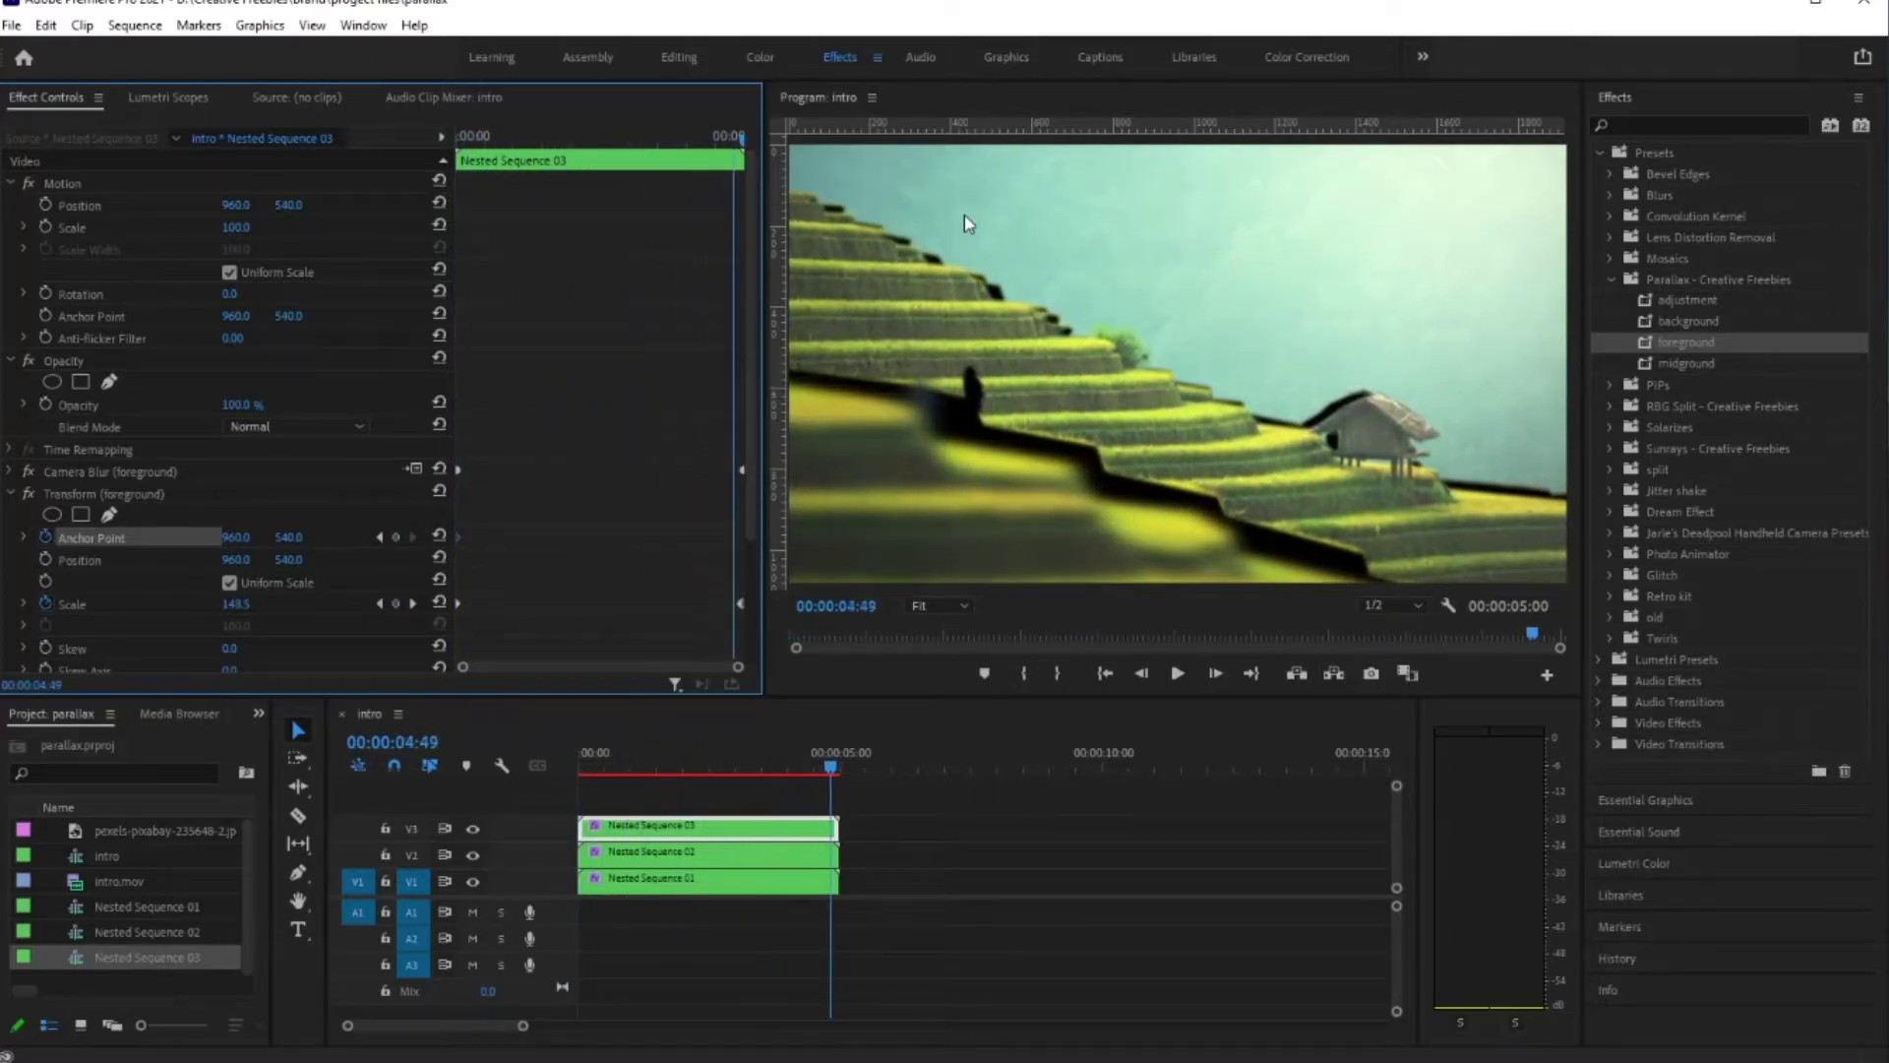
pyautogui.moveTo(964, 216); pyautogui.dragTo(1153, 799)
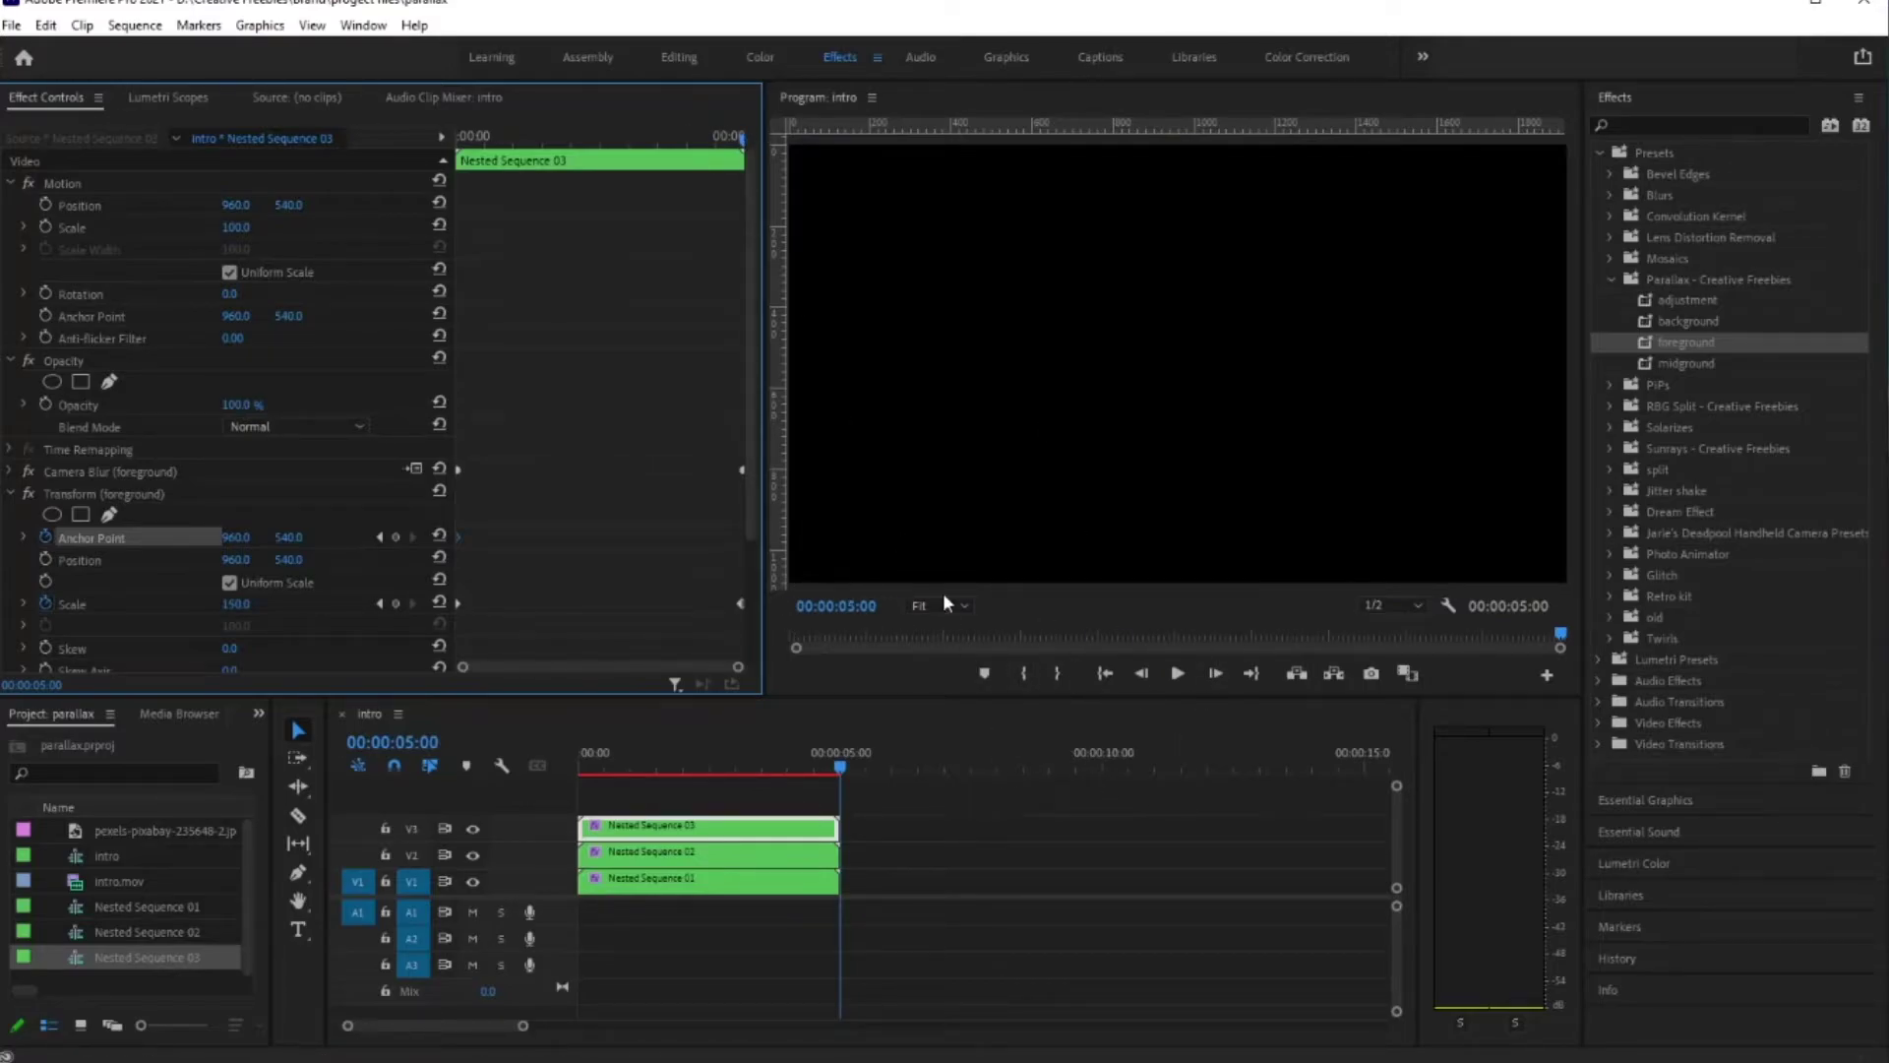
pyautogui.click(1141, 673)
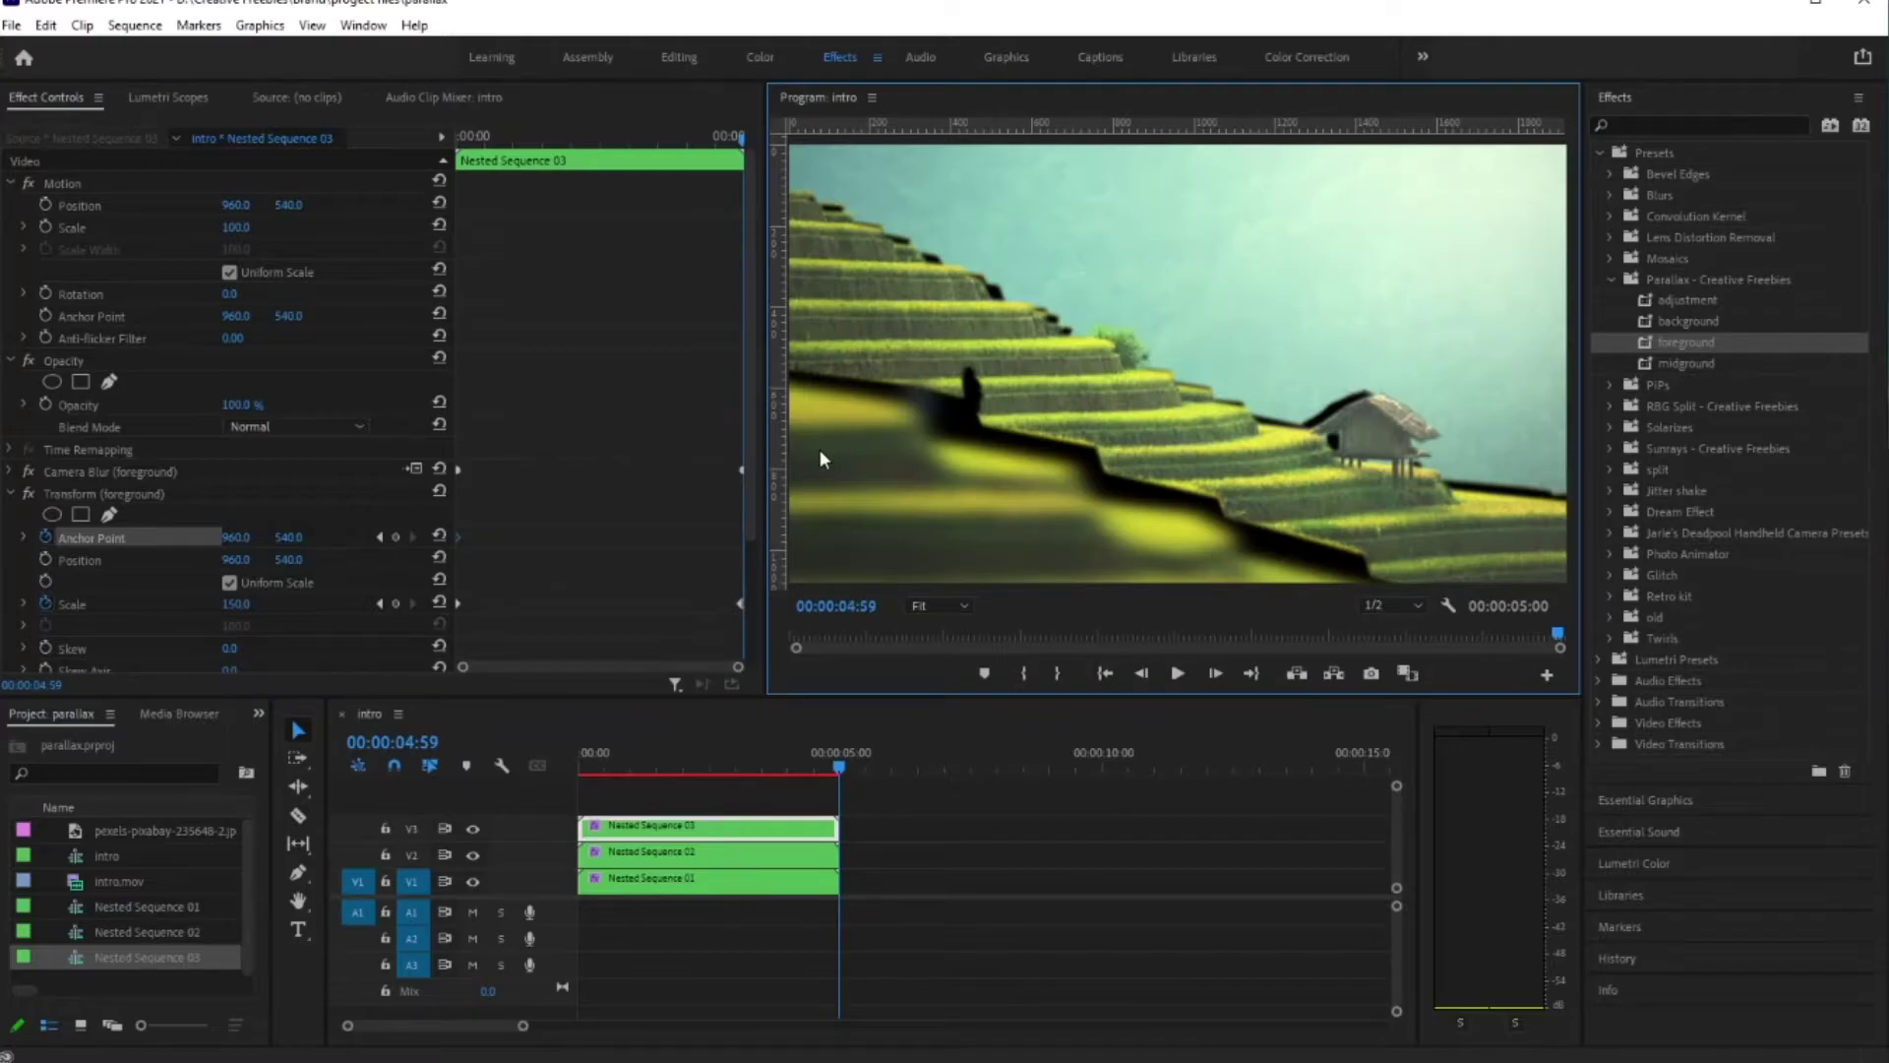
pyautogui.click(233, 539)
pyautogui.moveTo(233, 539); pyautogui.dragTo(108, 539)
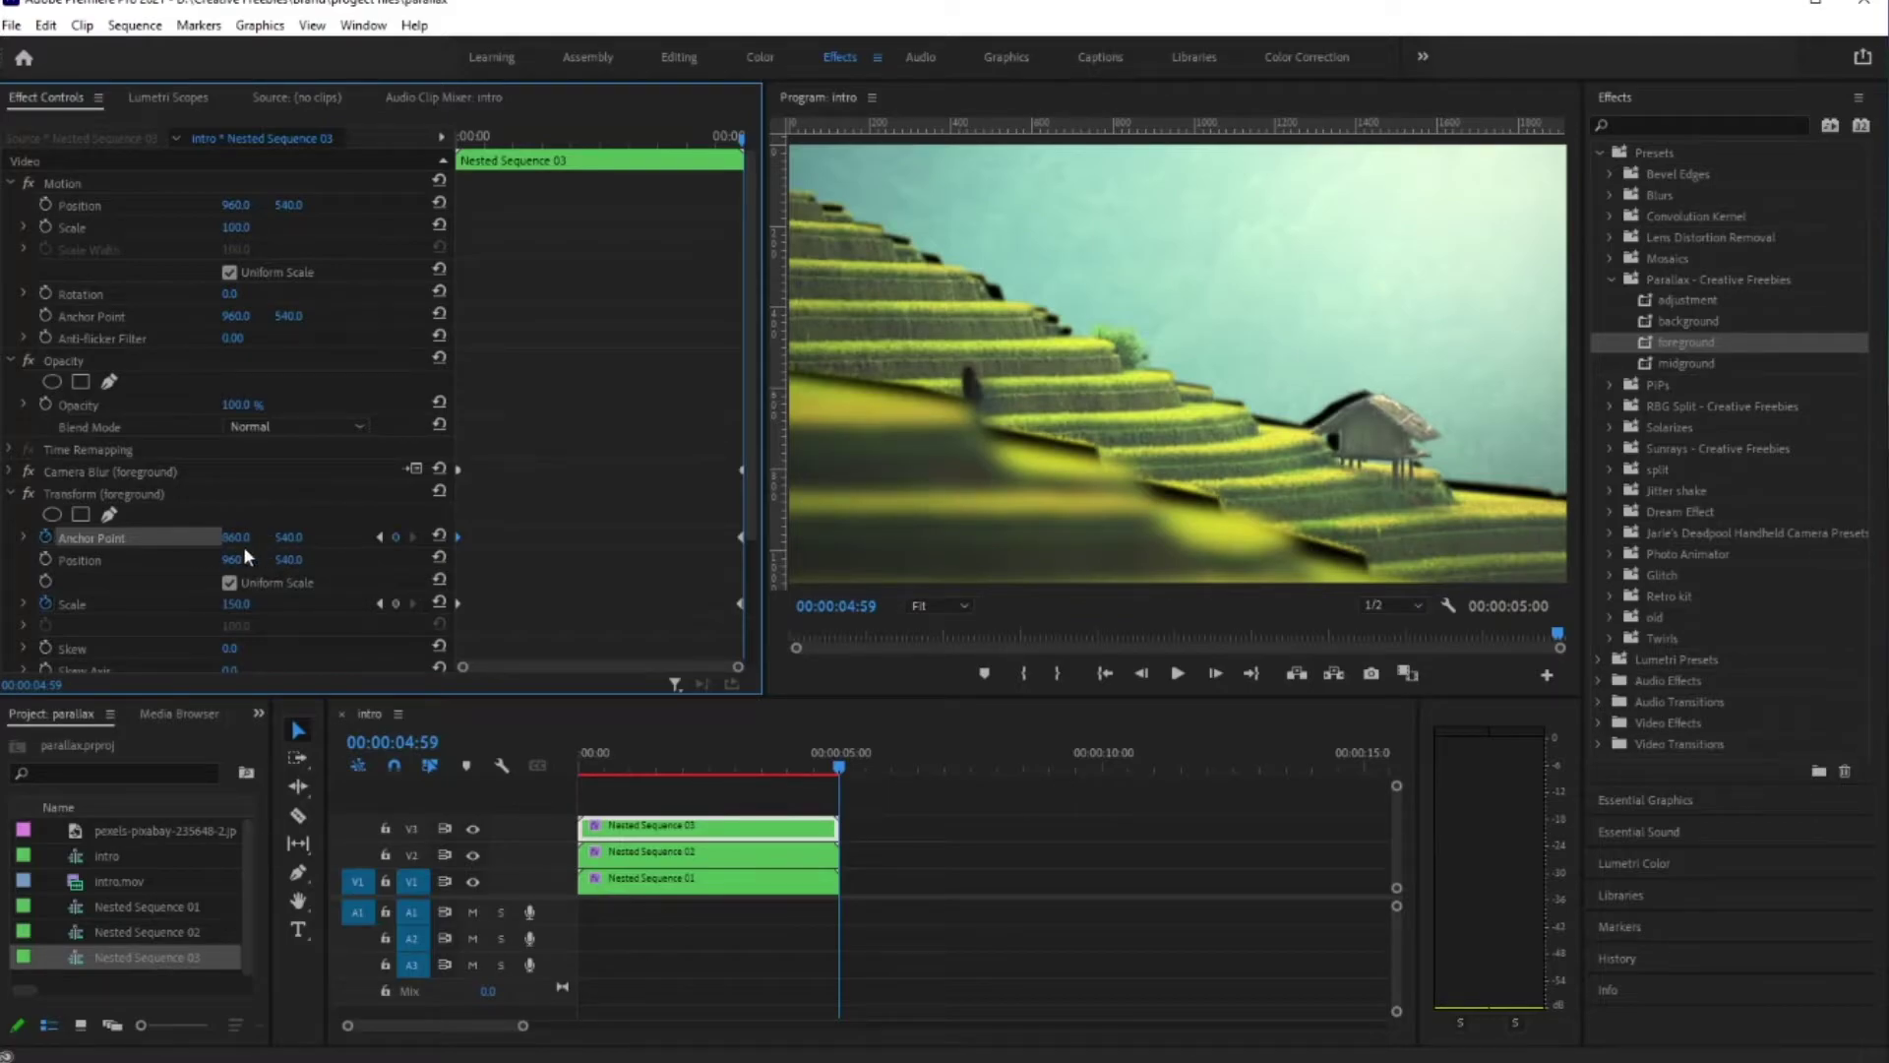
pyautogui.moveTo(288, 537); pyautogui.dragTo(334, 537)
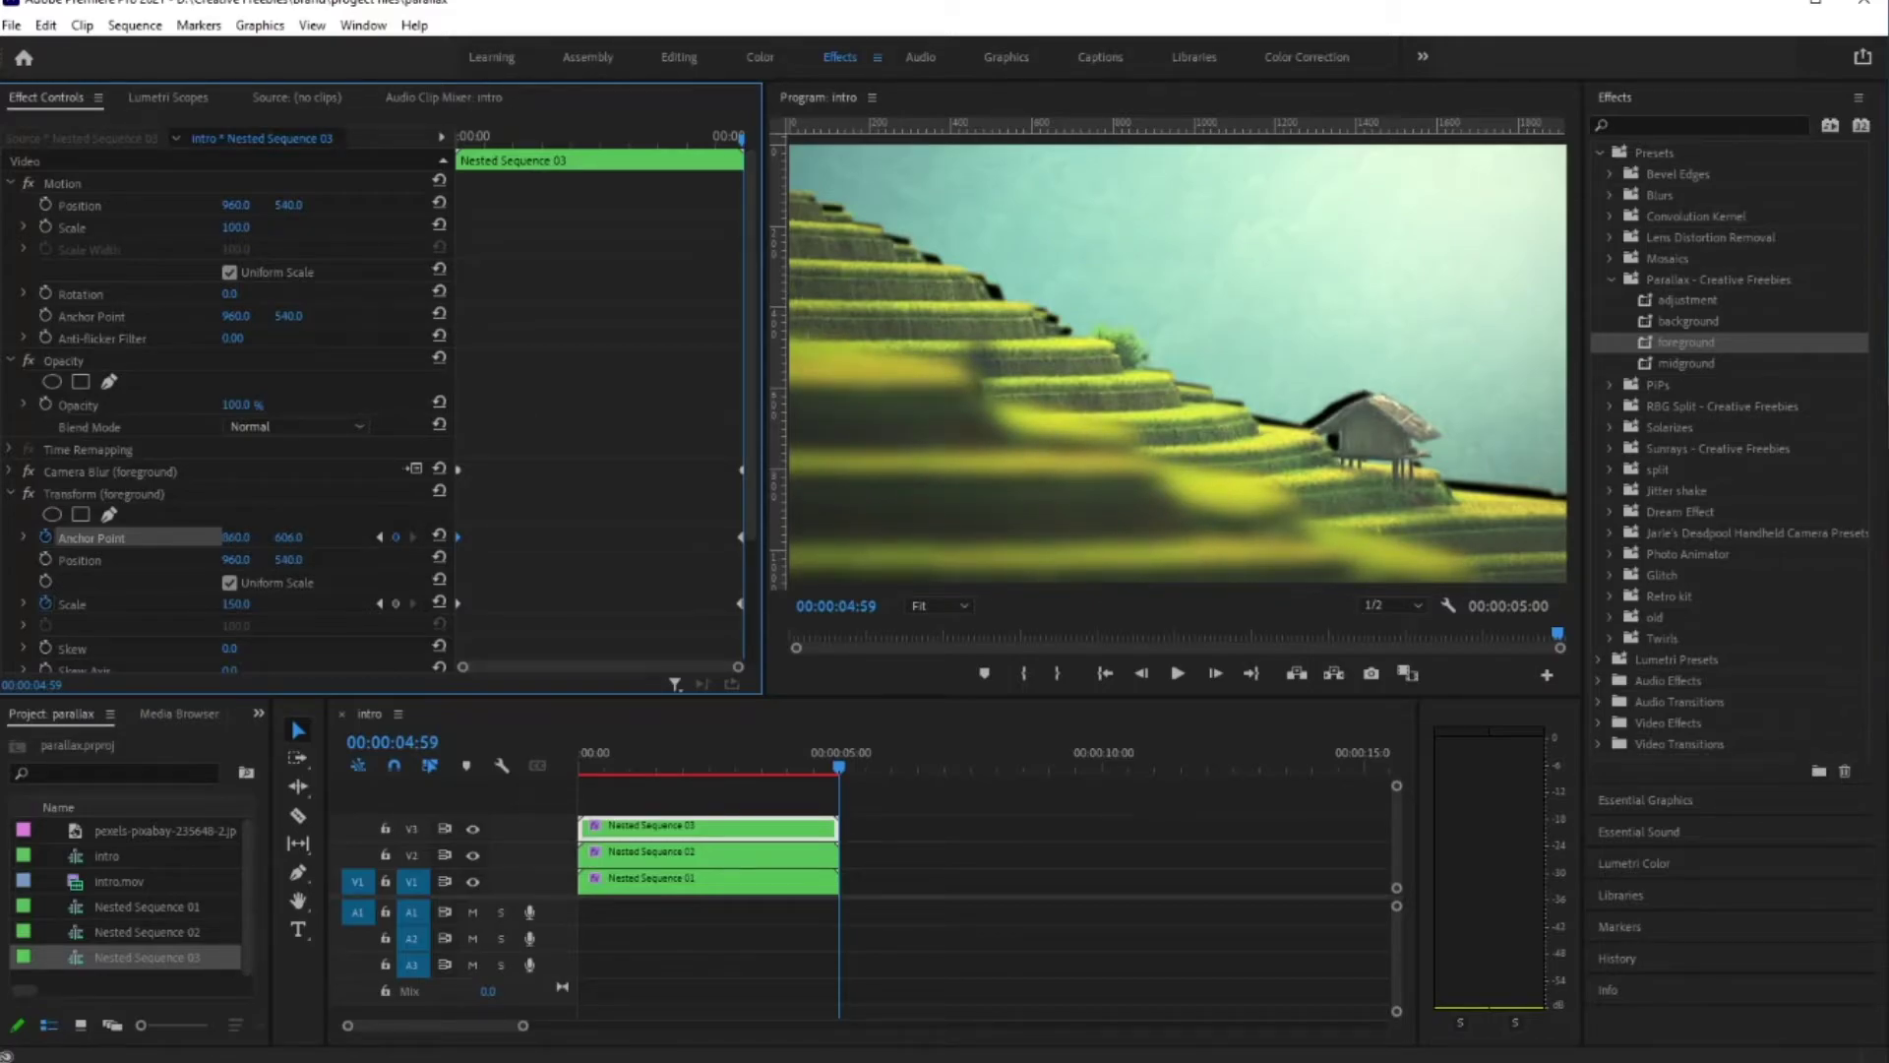
pyautogui.moveTo(236, 537); pyautogui.dragTo(226, 537)
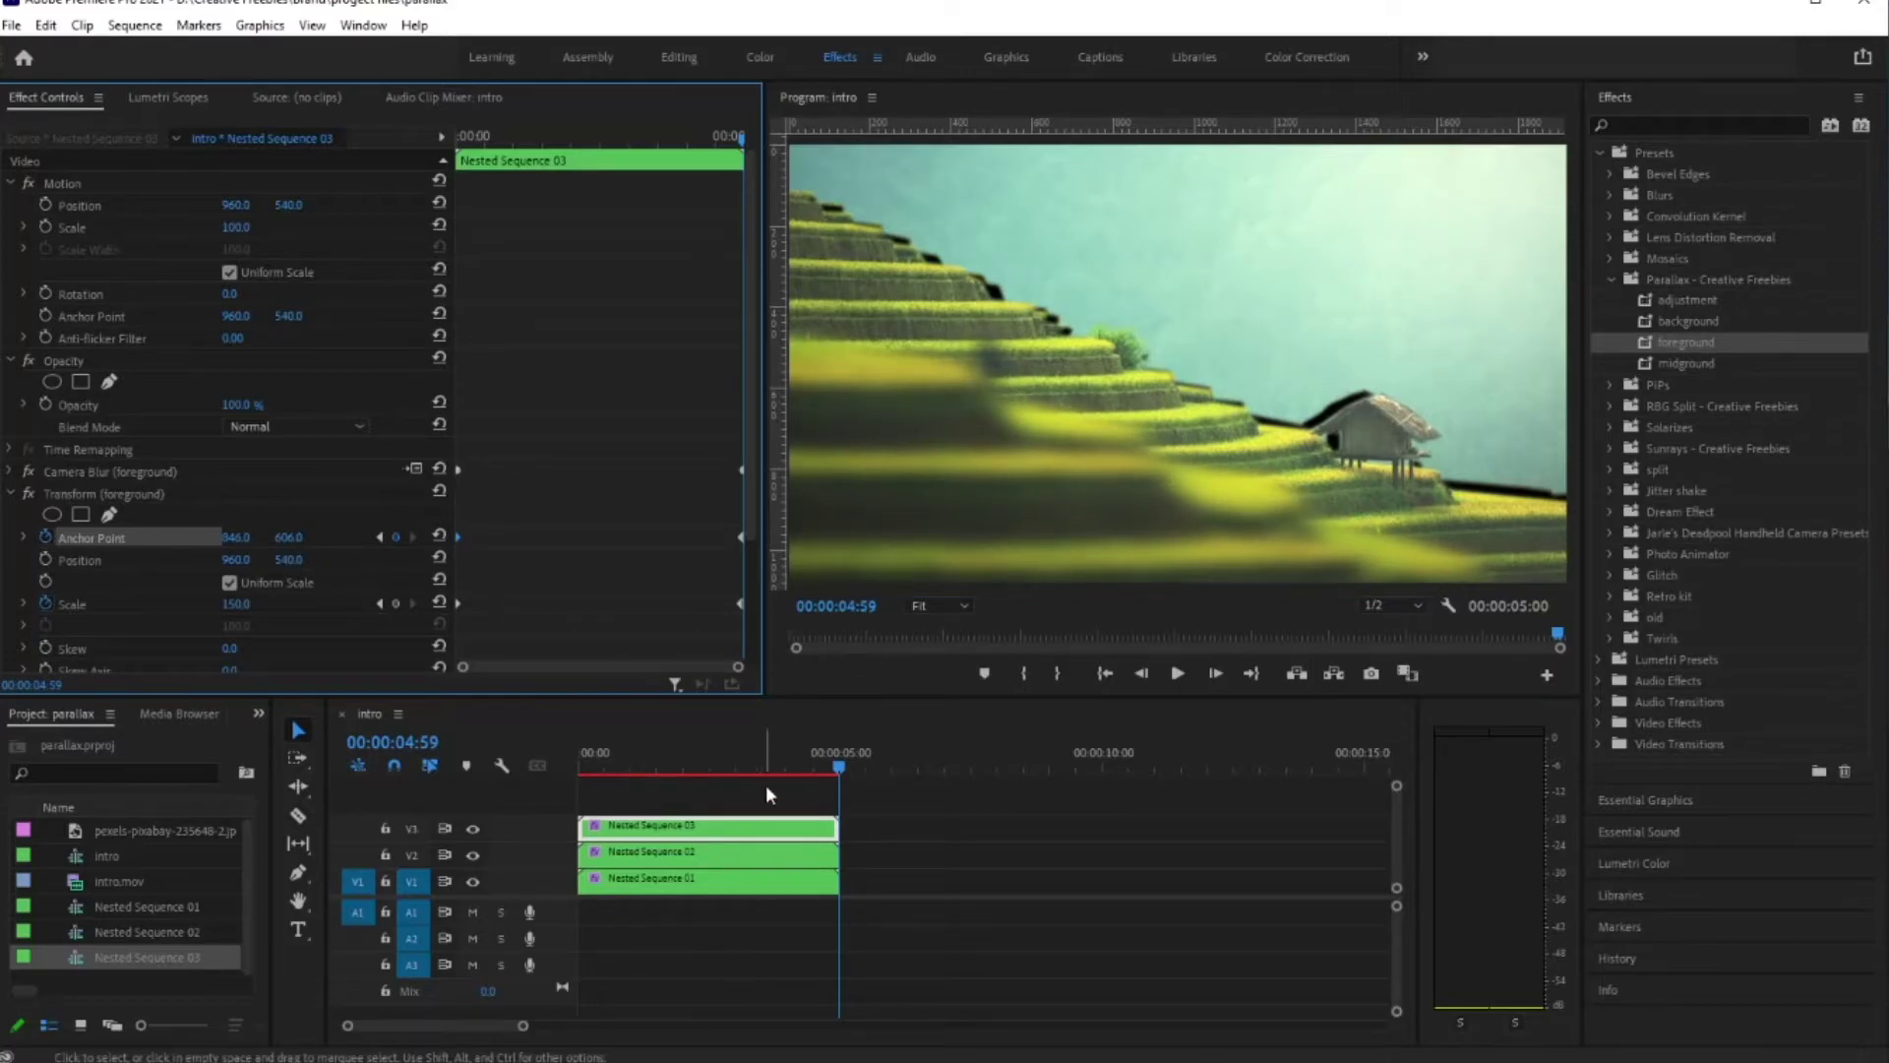
# Step: Scrub the foreground animation and add an anchor point keyframe at 00:00:01:49 with the vertical value set to 613.1
pyautogui.moveTo(830, 765); pyautogui.dragTo(409, 759)
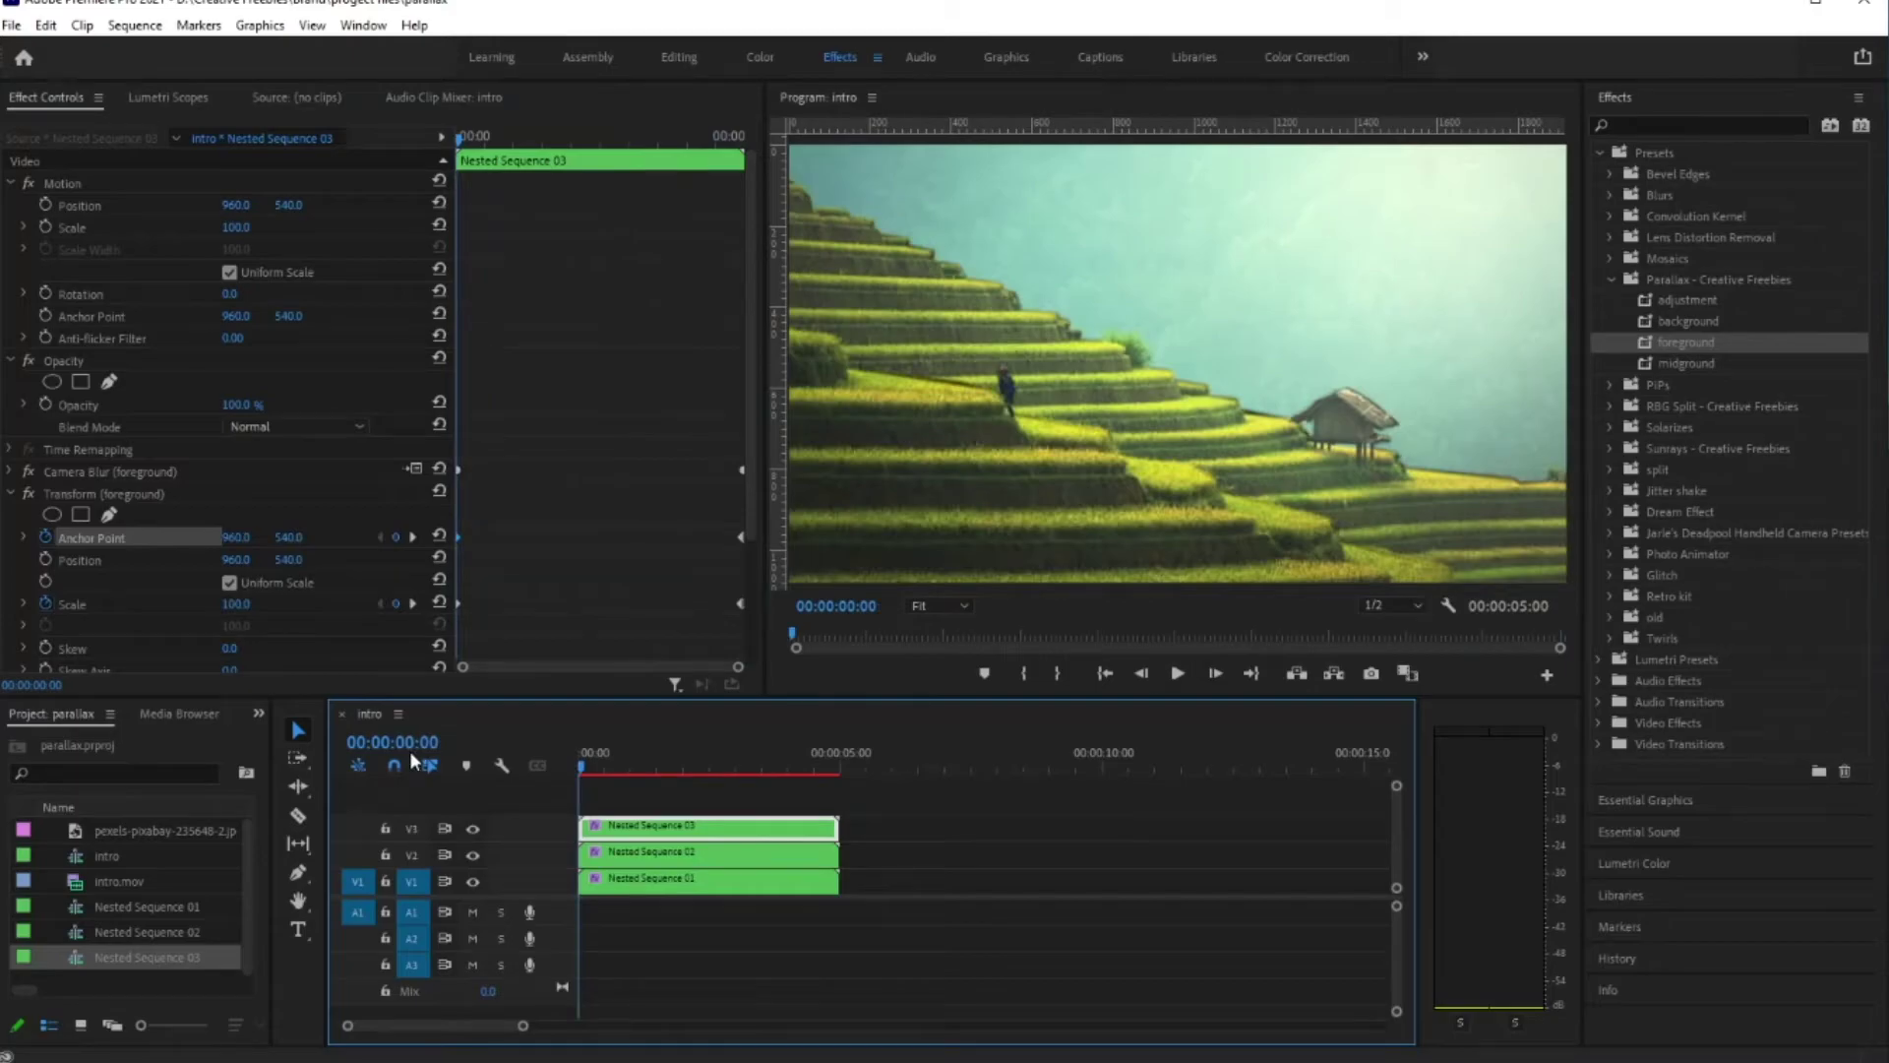
pyautogui.moveTo(582, 765); pyautogui.dragTo(673, 816)
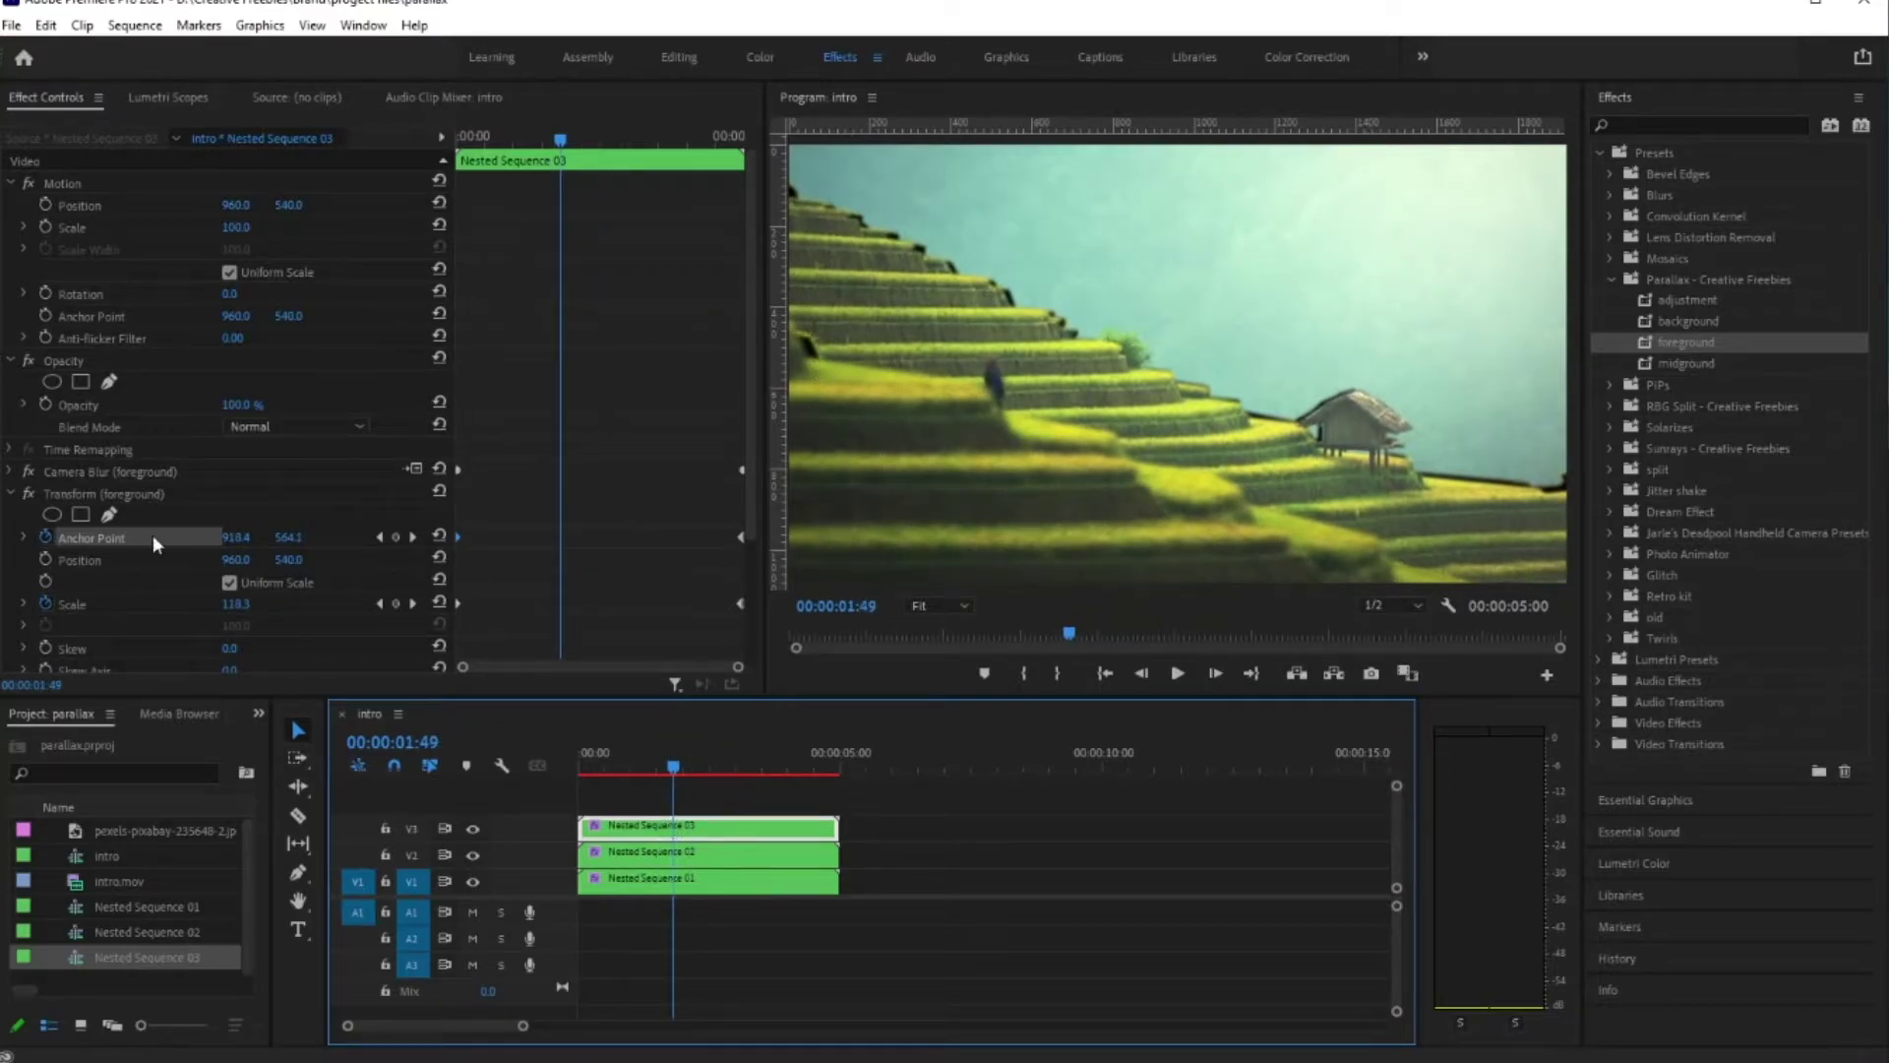
pyautogui.moveTo(244, 541); pyautogui.dragTo(597, 553)
pyautogui.moveTo(315, 559); pyautogui.dragTo(322, 547)
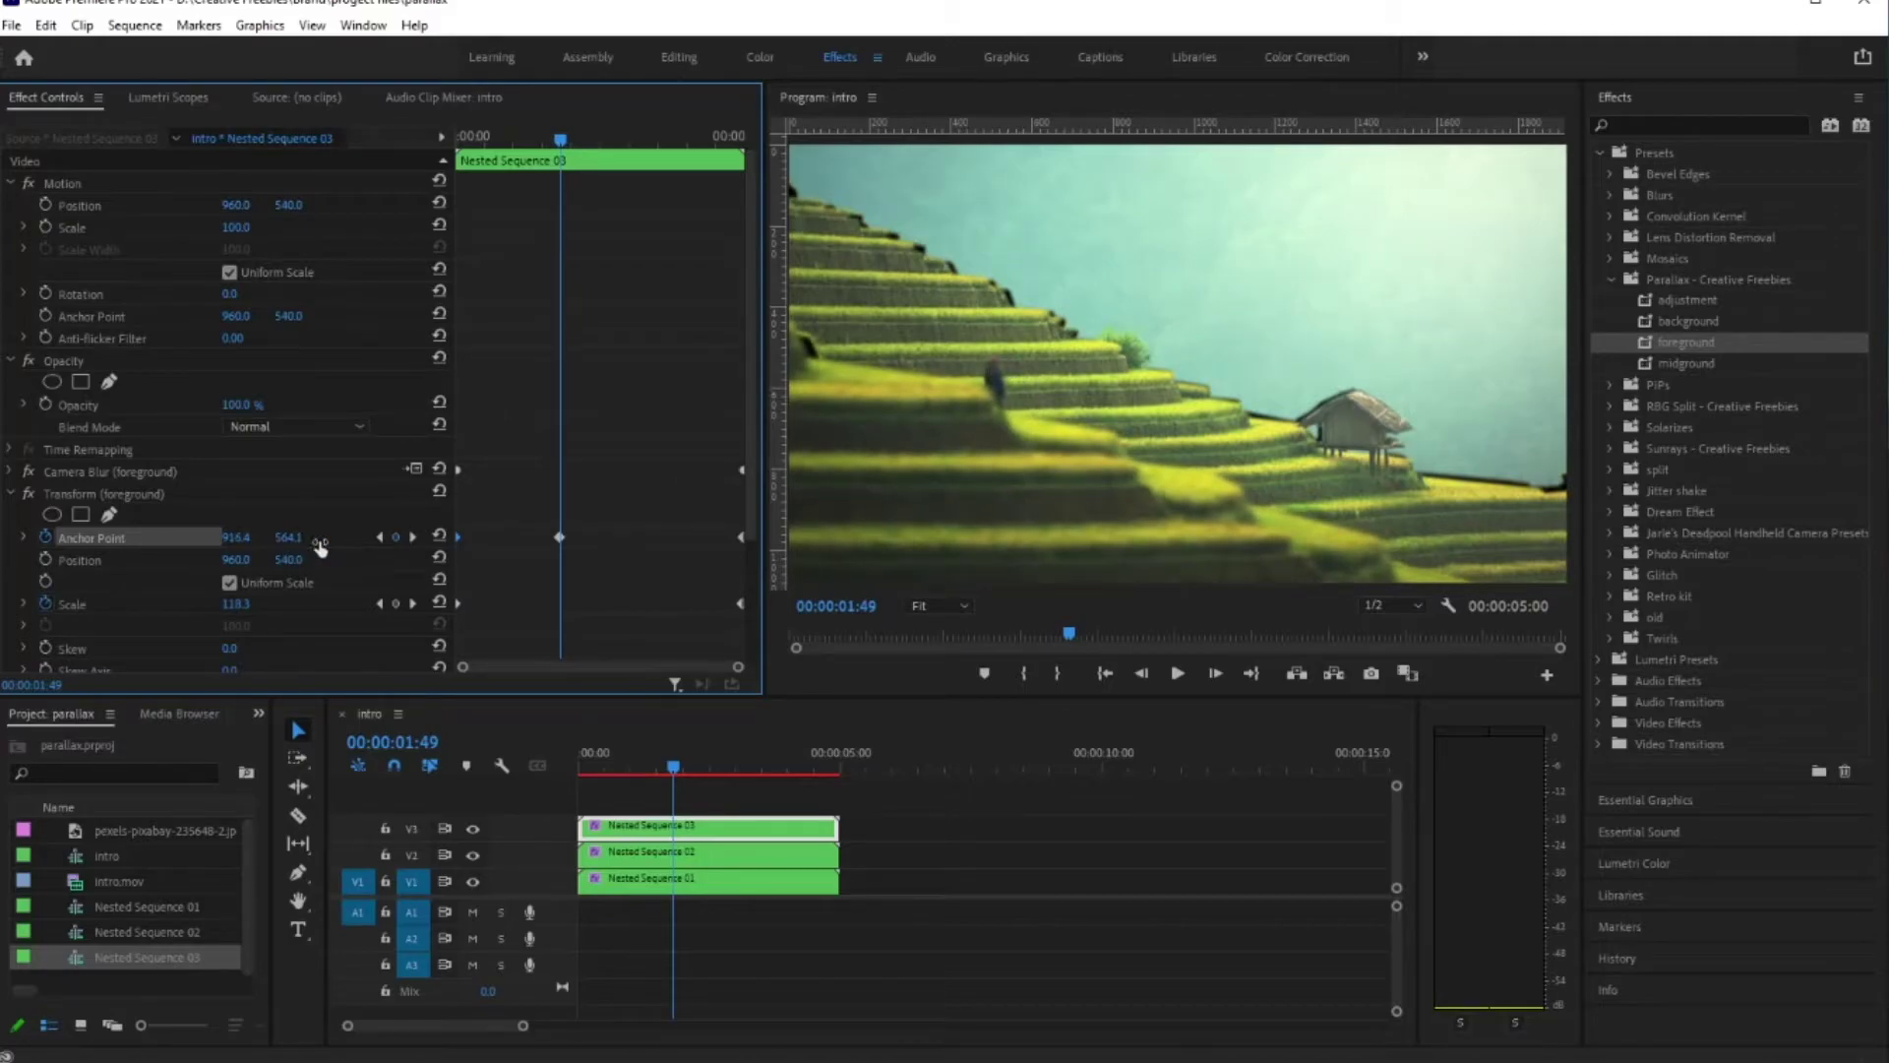
pyautogui.press('Delete')
pyautogui.moveTo(288, 537); pyautogui.dragTo(329, 538)
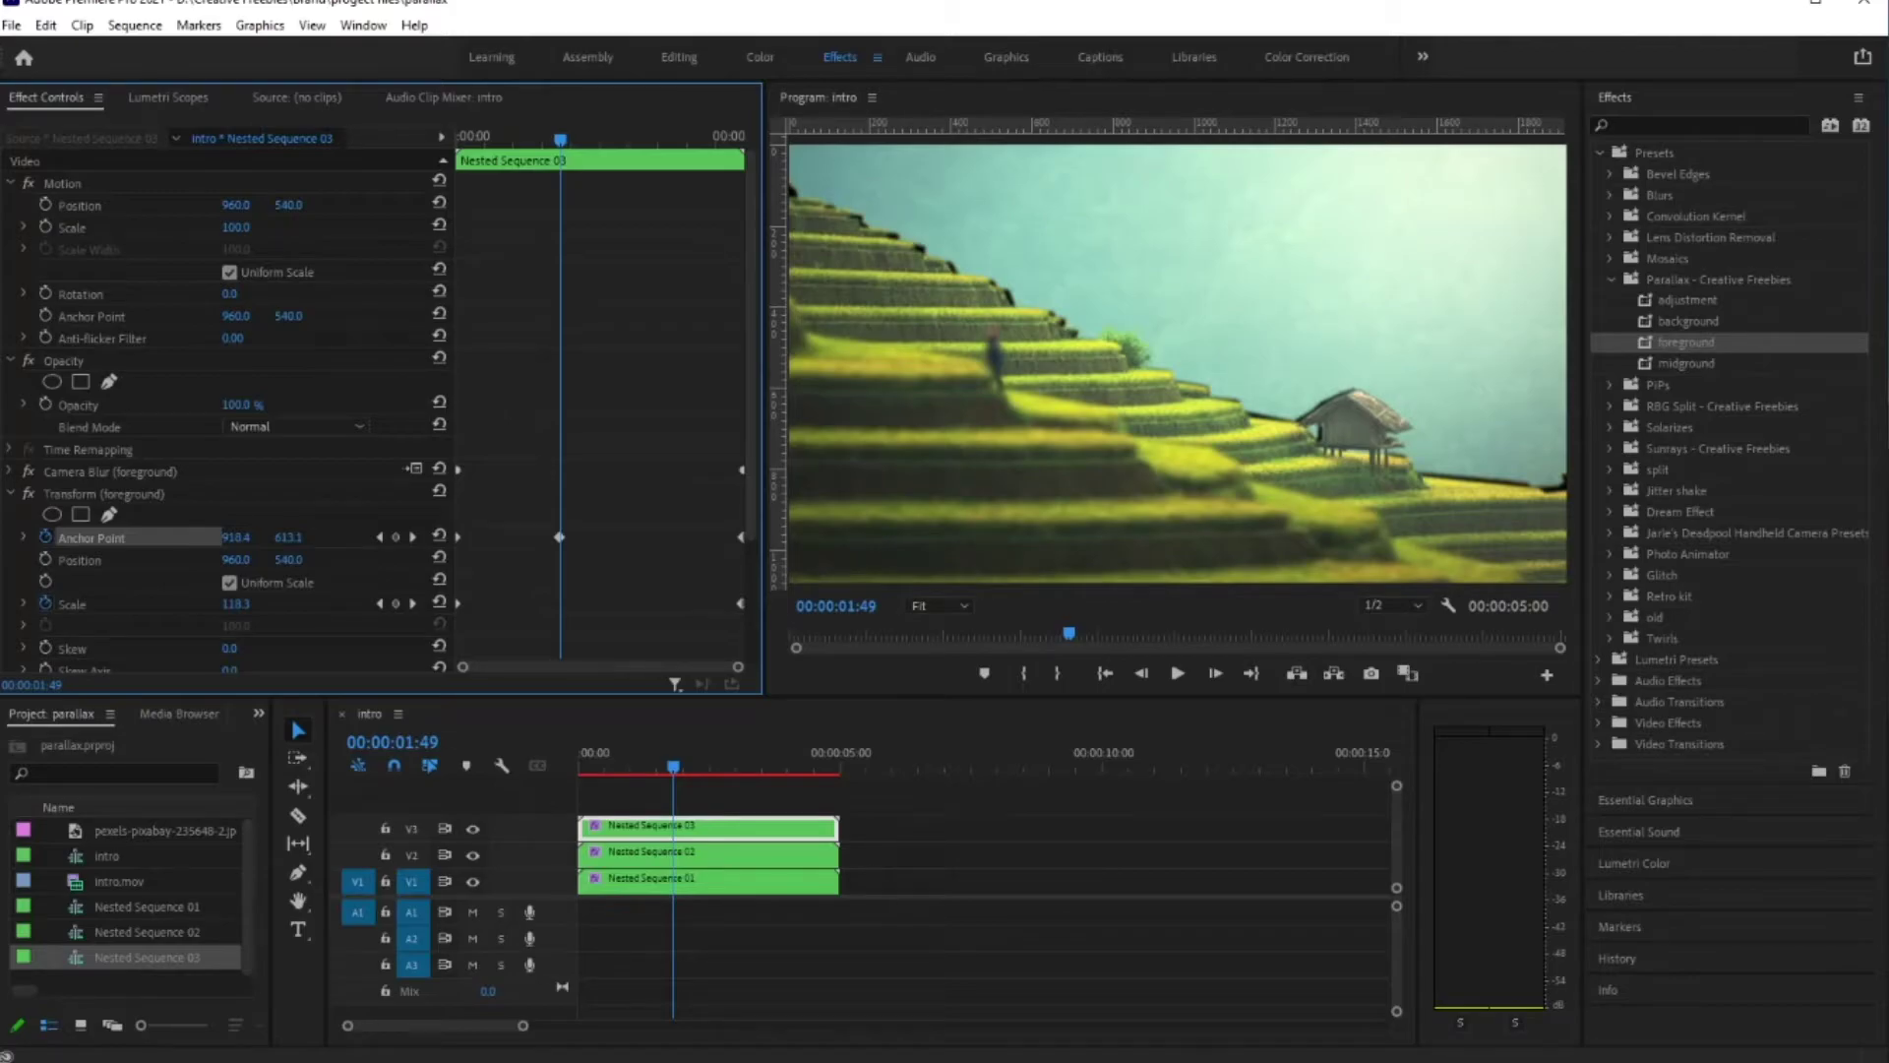
# Step: Return to the sequence start and set the first foreground anchor point keyframe's temporal interpolation to Bezier
pyautogui.moveTo(560, 138); pyautogui.dragTo(460, 138)
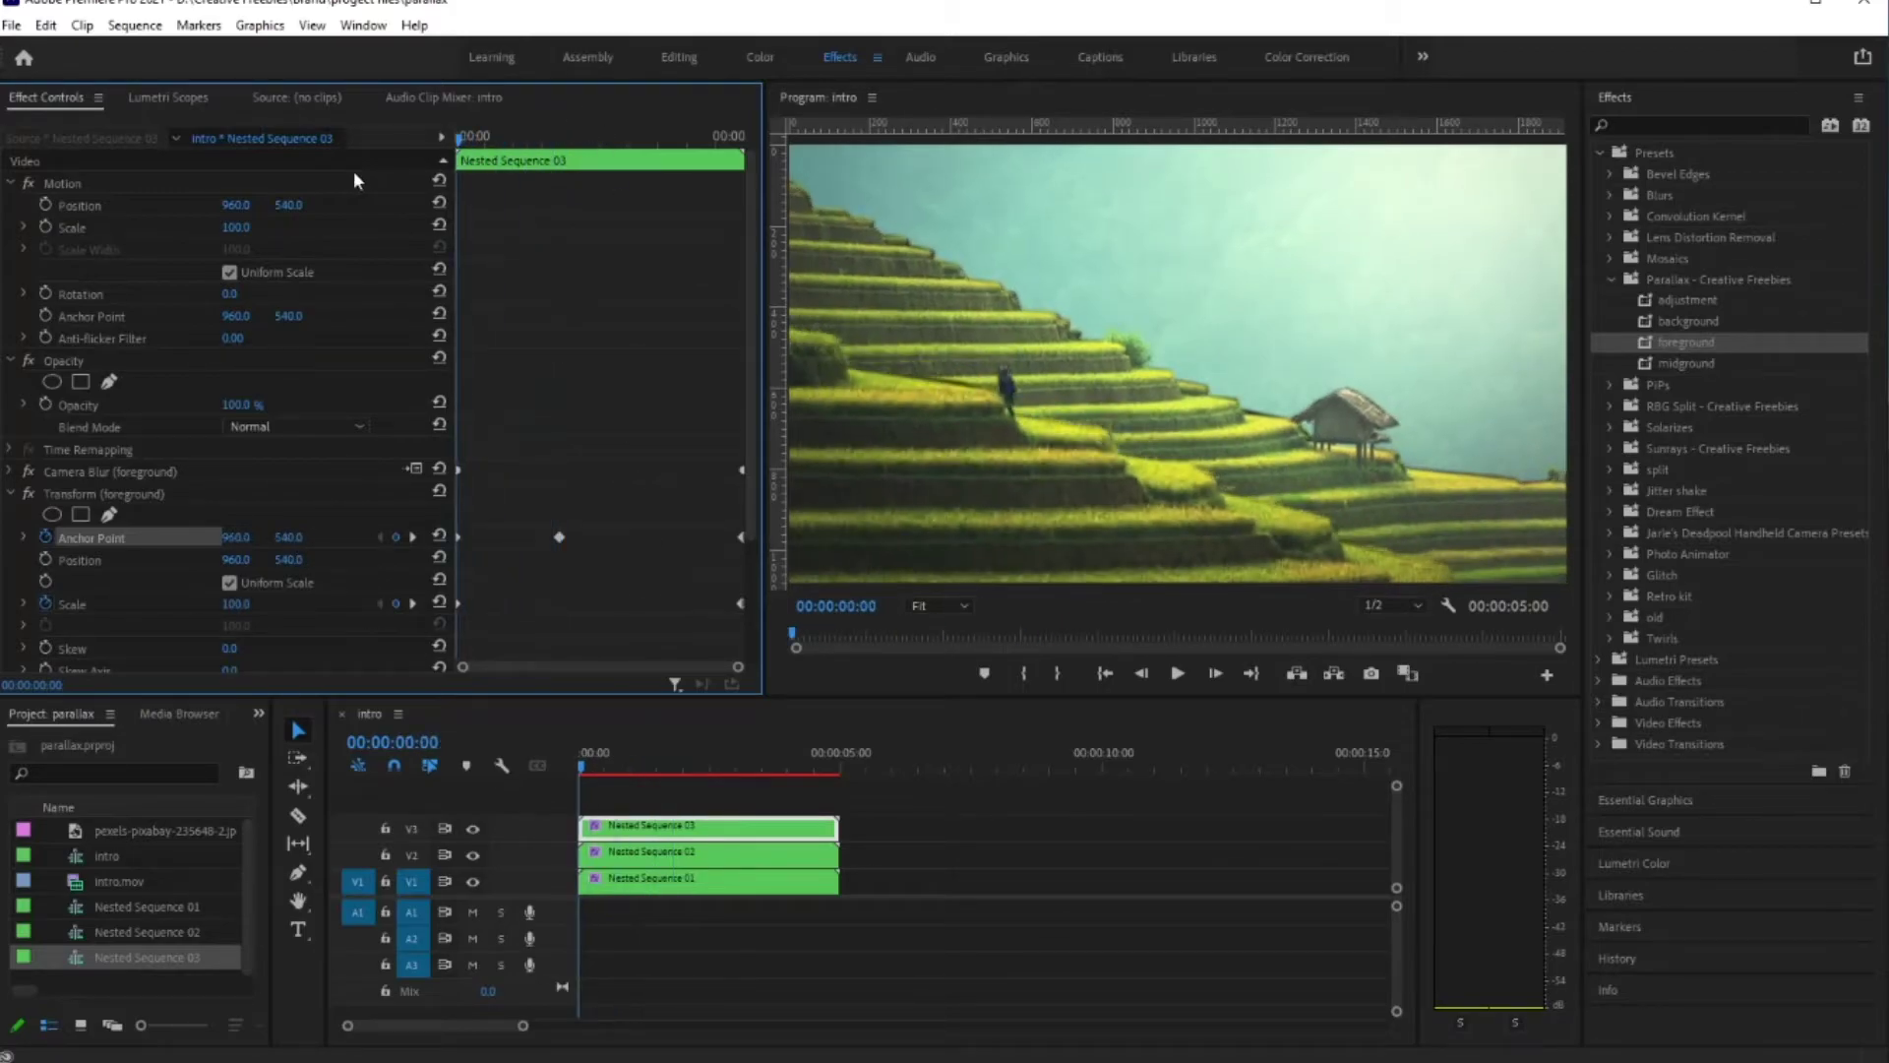
pyautogui.moveTo(459, 202); pyautogui.dragTo(348, 320)
pyautogui.moveTo(737, 522); pyautogui.dragTo(467, 559)
pyautogui.click(736, 541)
pyautogui.moveTo(738, 669); pyautogui.dragTo(805, 657)
pyautogui.rightClick(470, 536)
pyautogui.click(458, 547)
pyautogui.rightClick(459, 538)
pyautogui.moveTo(629, 711)
pyautogui.click(710, 736)
# Step: Set the temporal interpolation of the middle and last foreground anchor point keyframes to Bezier
pyautogui.rightClick(558, 533)
pyautogui.moveTo(748, 711)
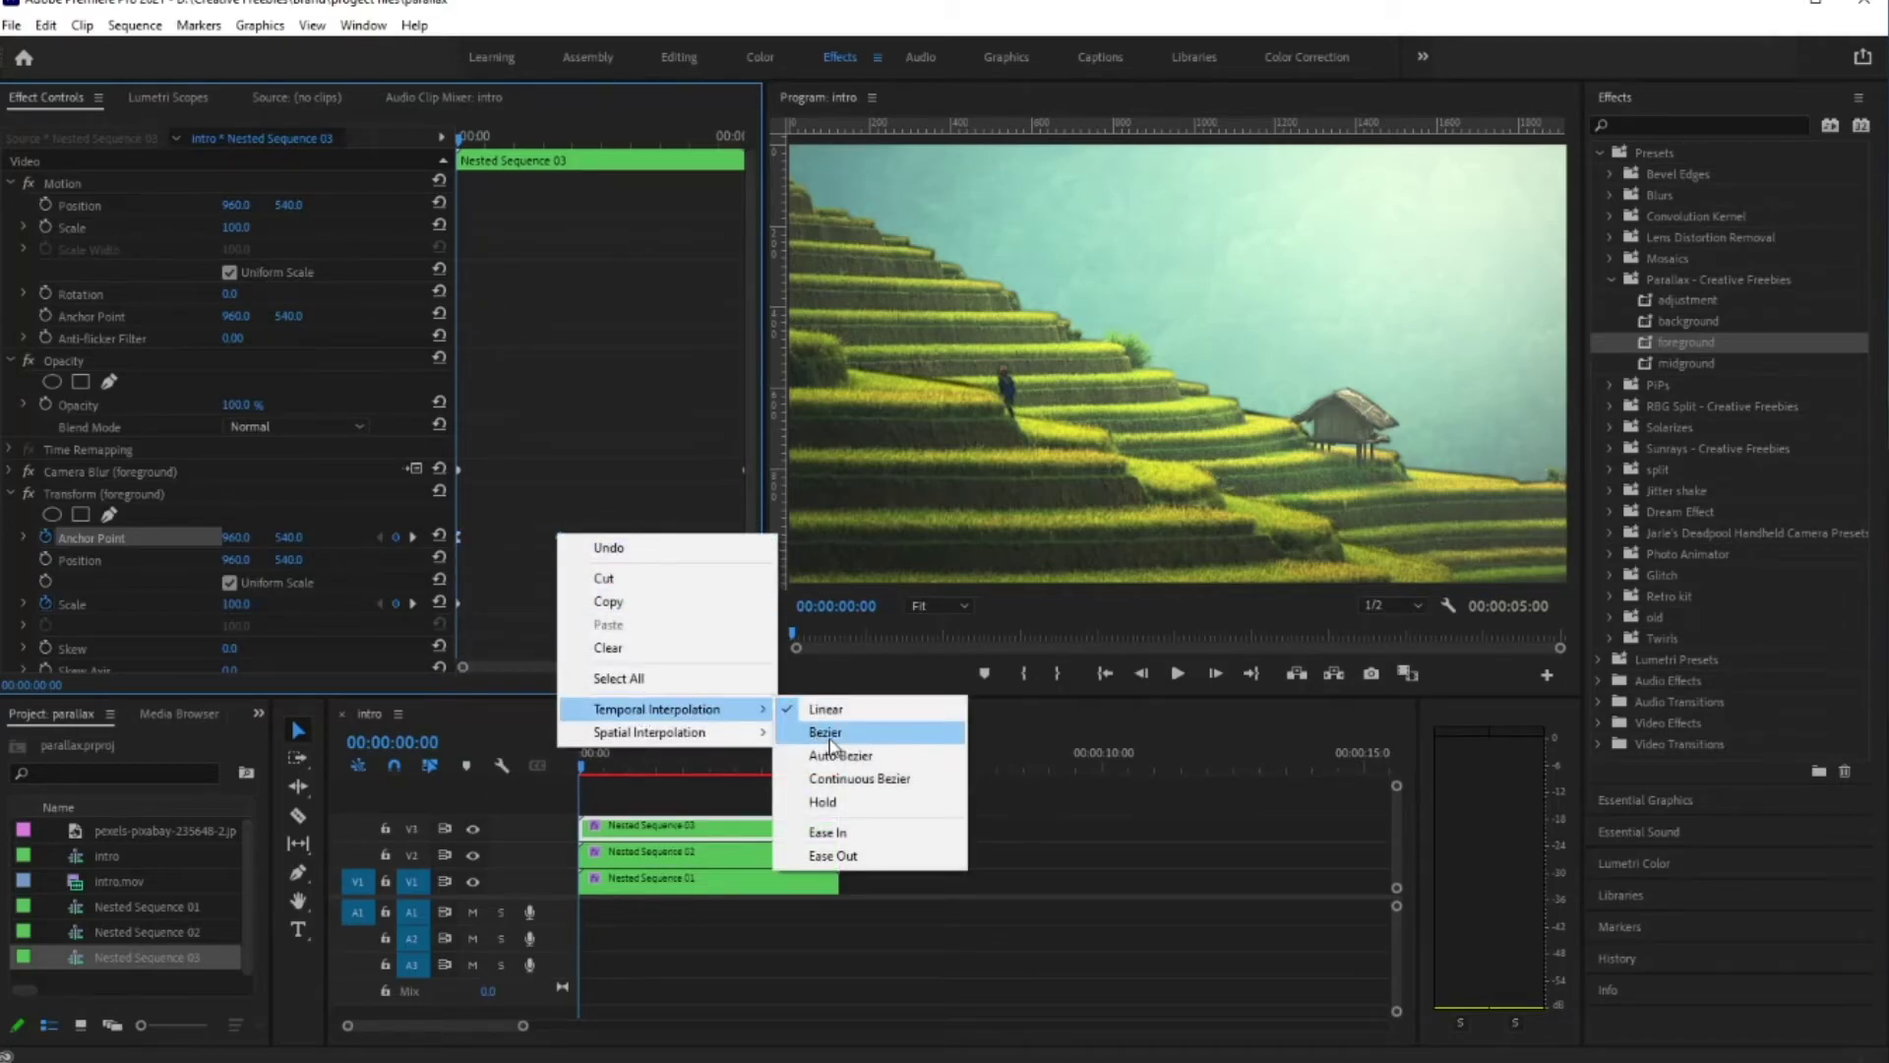
pyautogui.click(832, 734)
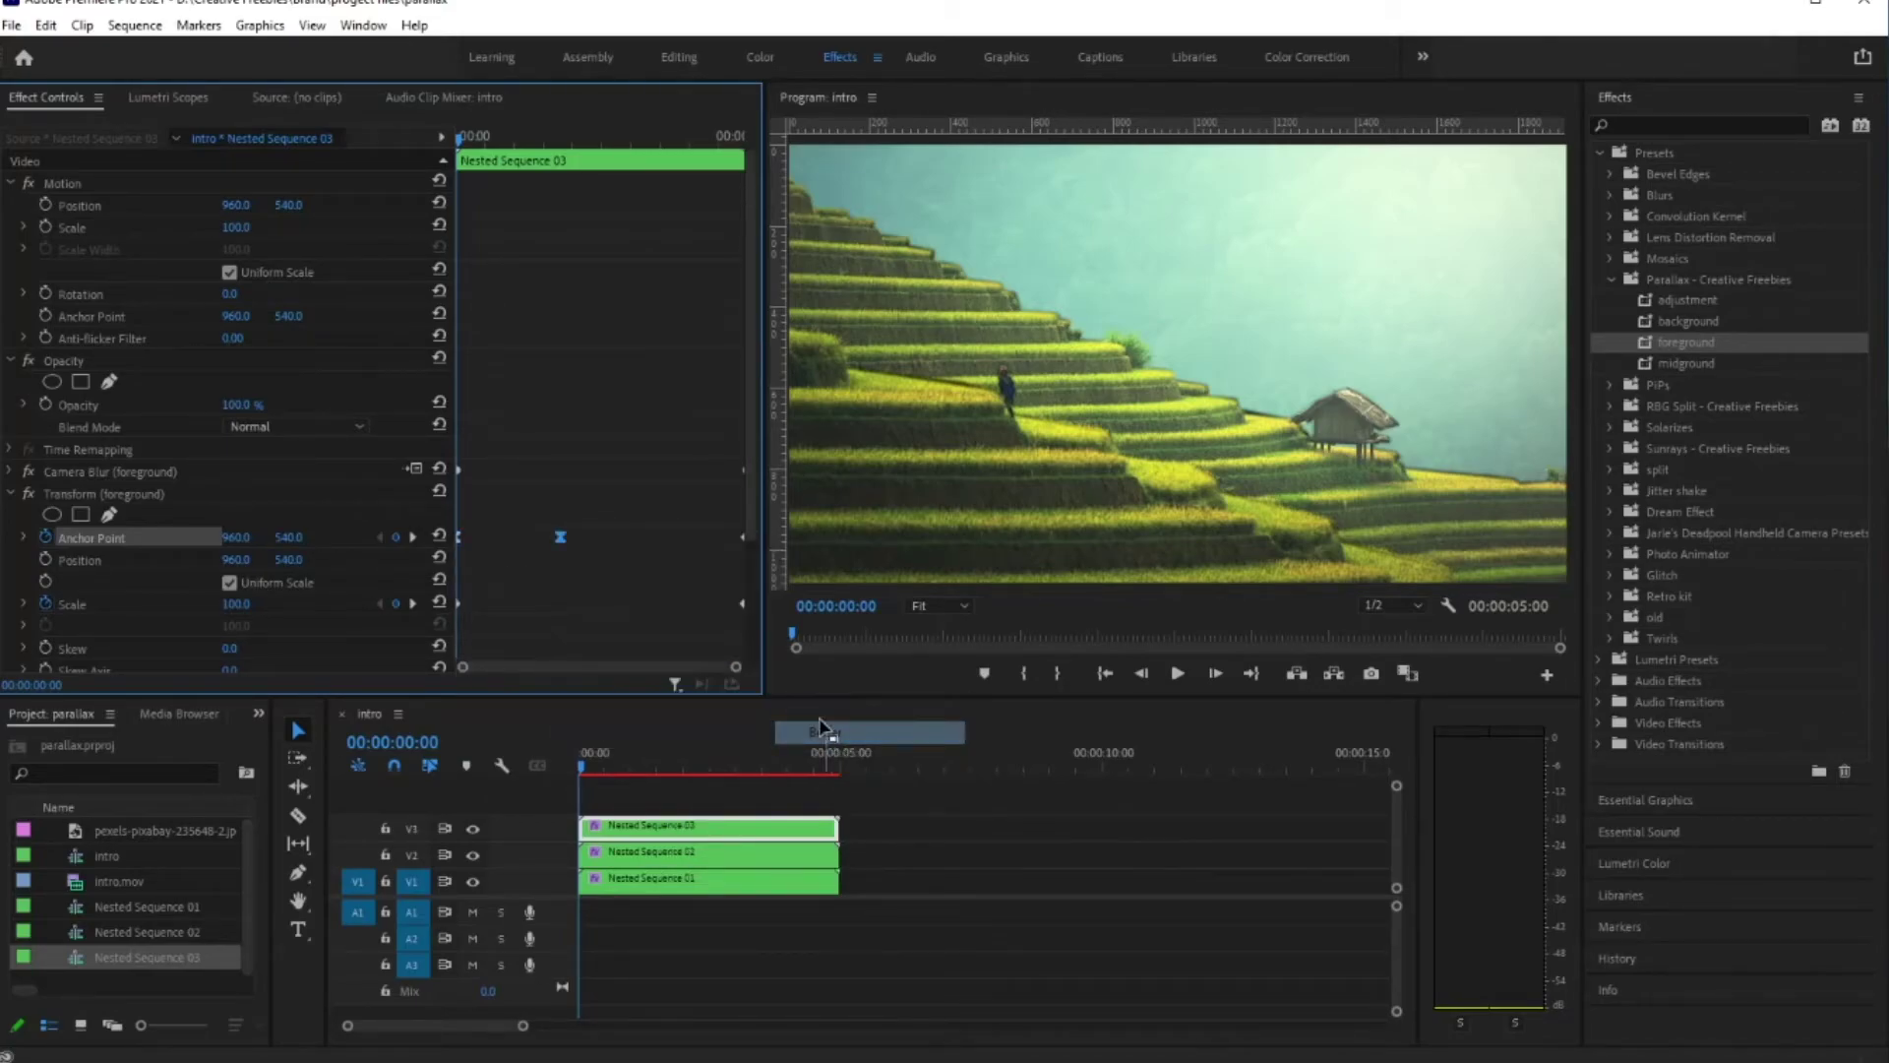
pyautogui.rightClick(744, 538)
pyautogui.moveTo(831, 718)
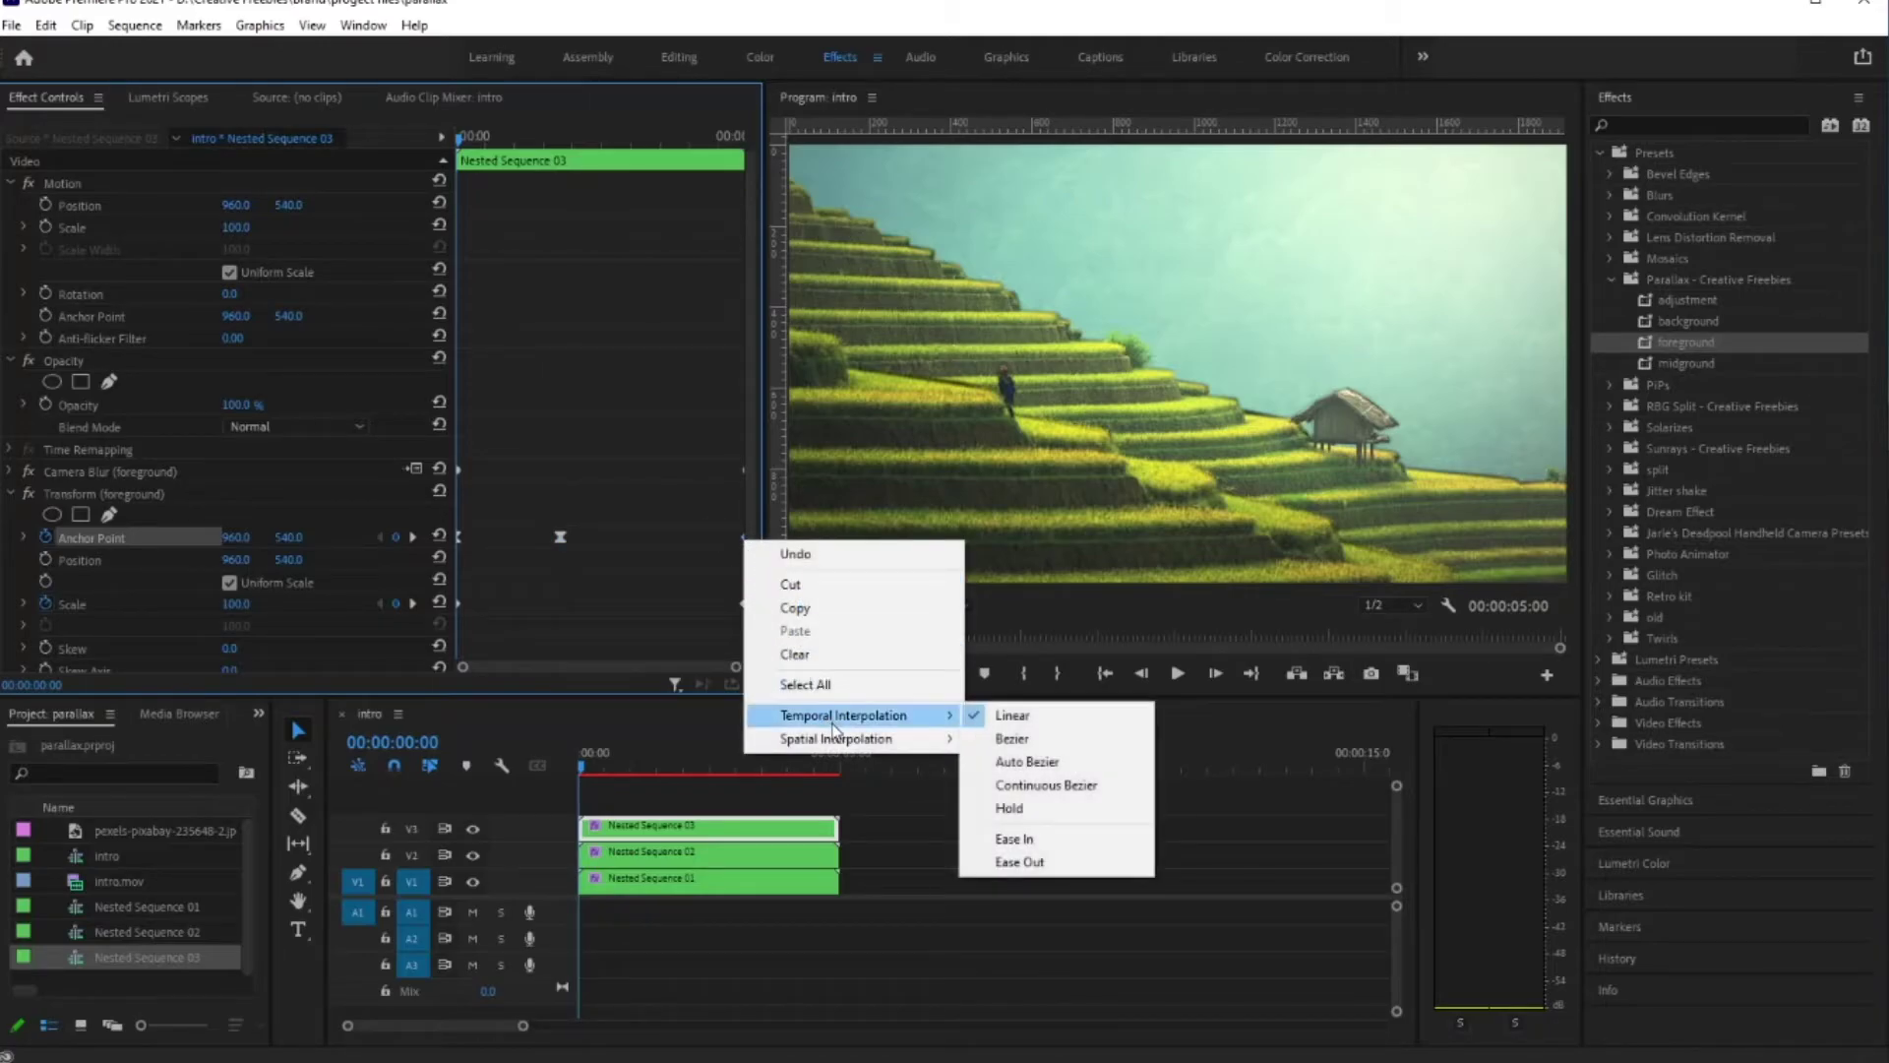
pyautogui.click(1017, 739)
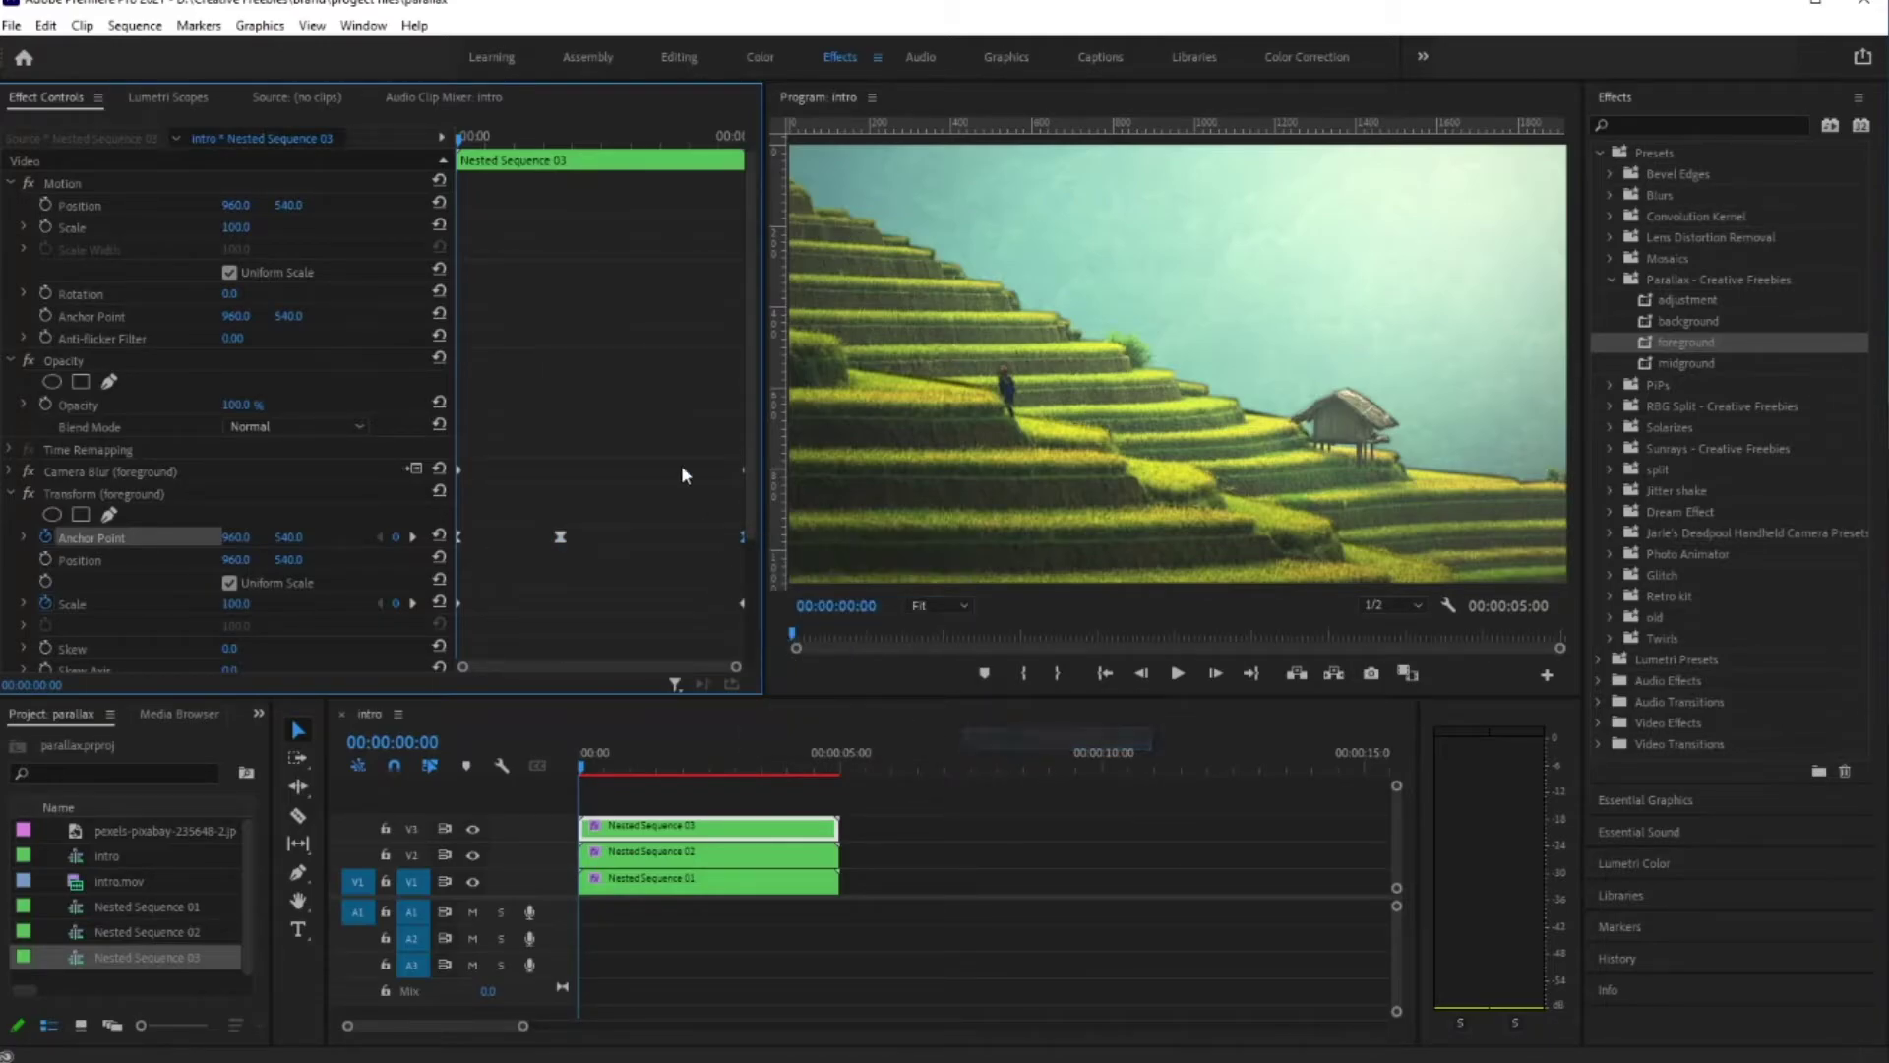
# Step: Play the sequence through to preview the foreground motion, and return the playhead to the start
pyautogui.press('space')
pyautogui.press('space')
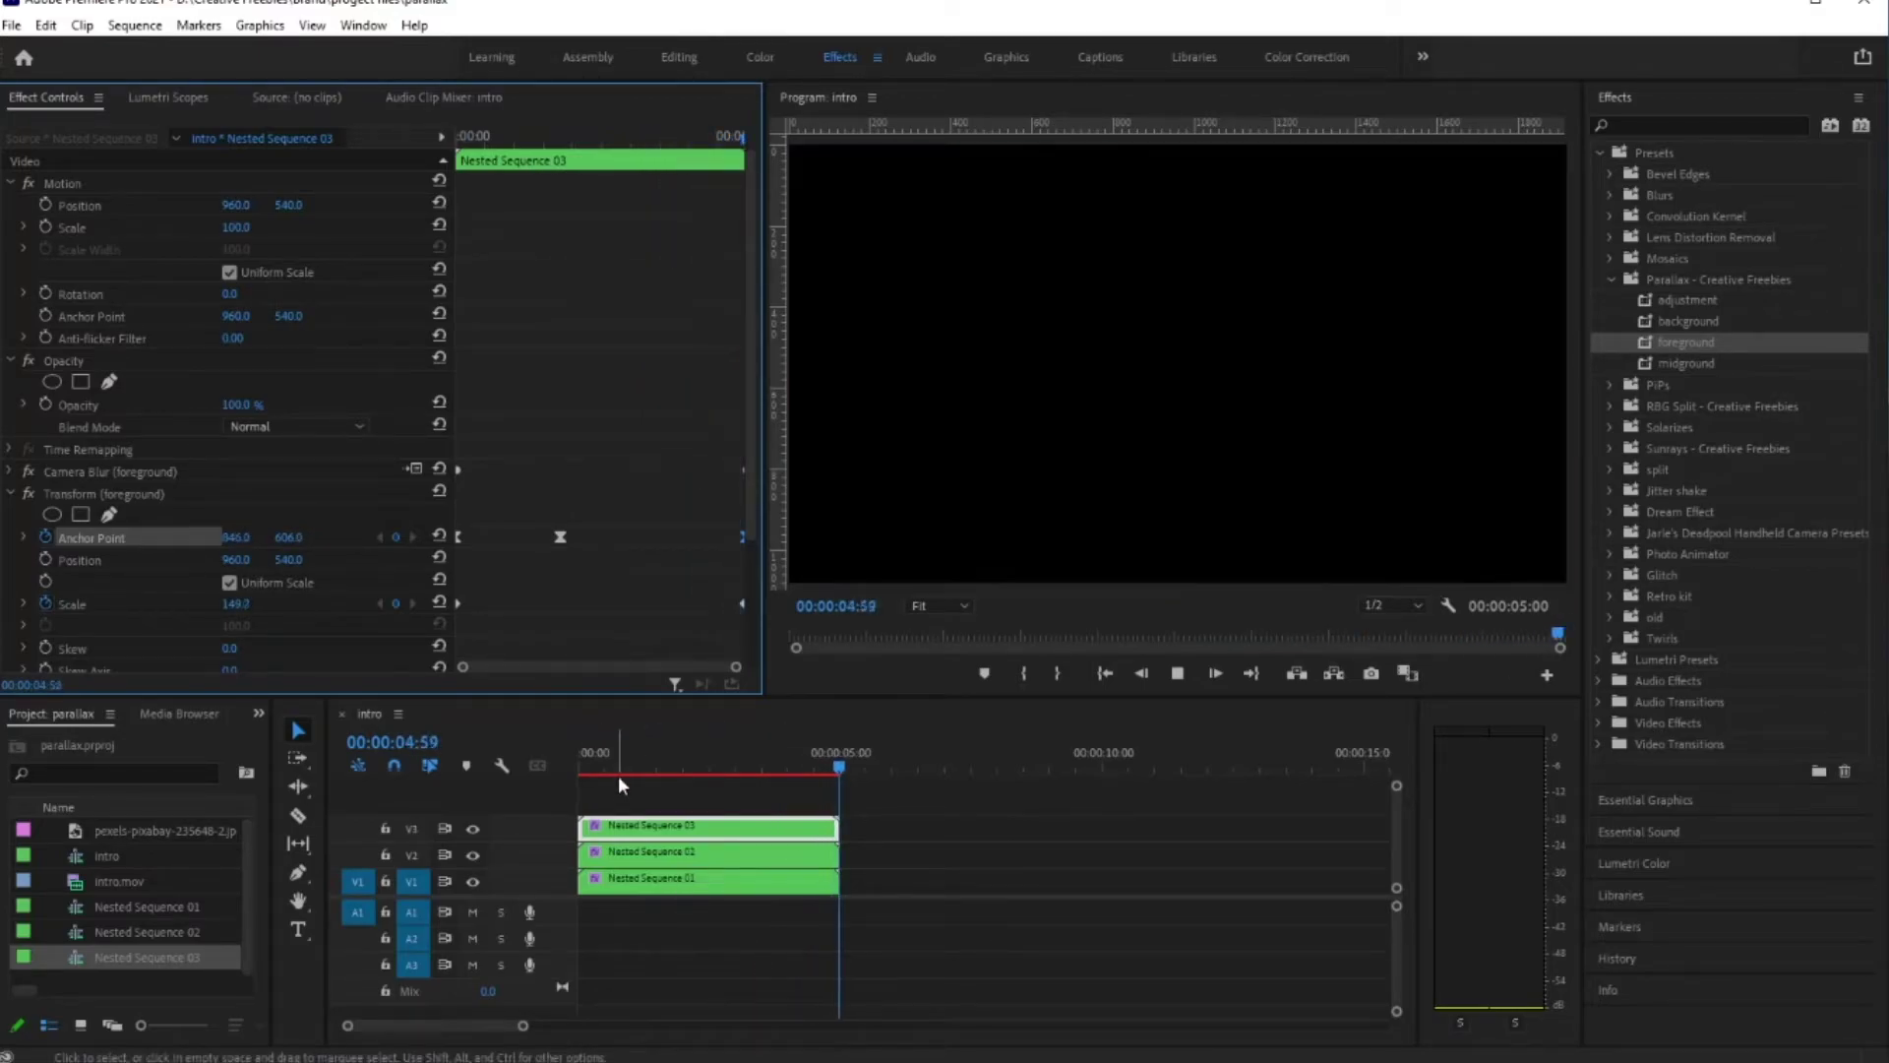
pyautogui.click(577, 760)
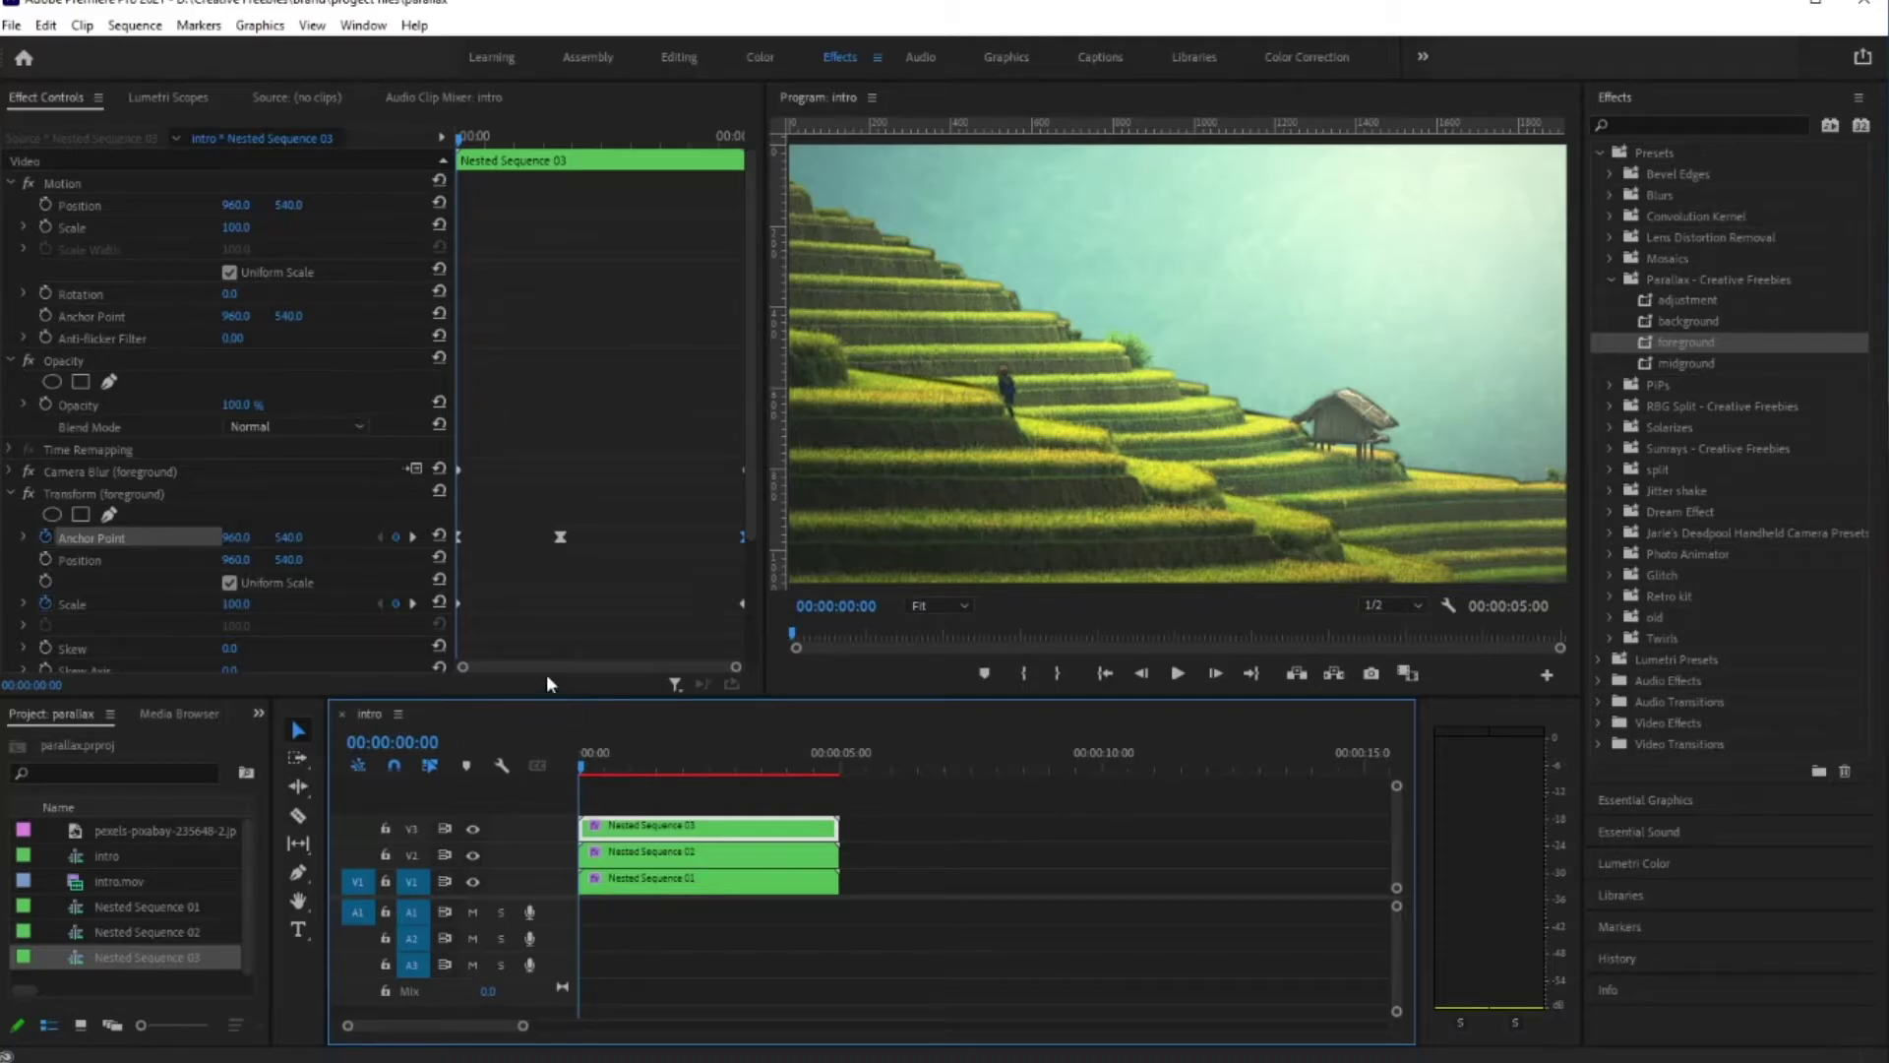
# Step: At the sequence start, set the foreground Transform's scale to 102 and its anchor point to 951, 543
pyautogui.click(487, 144)
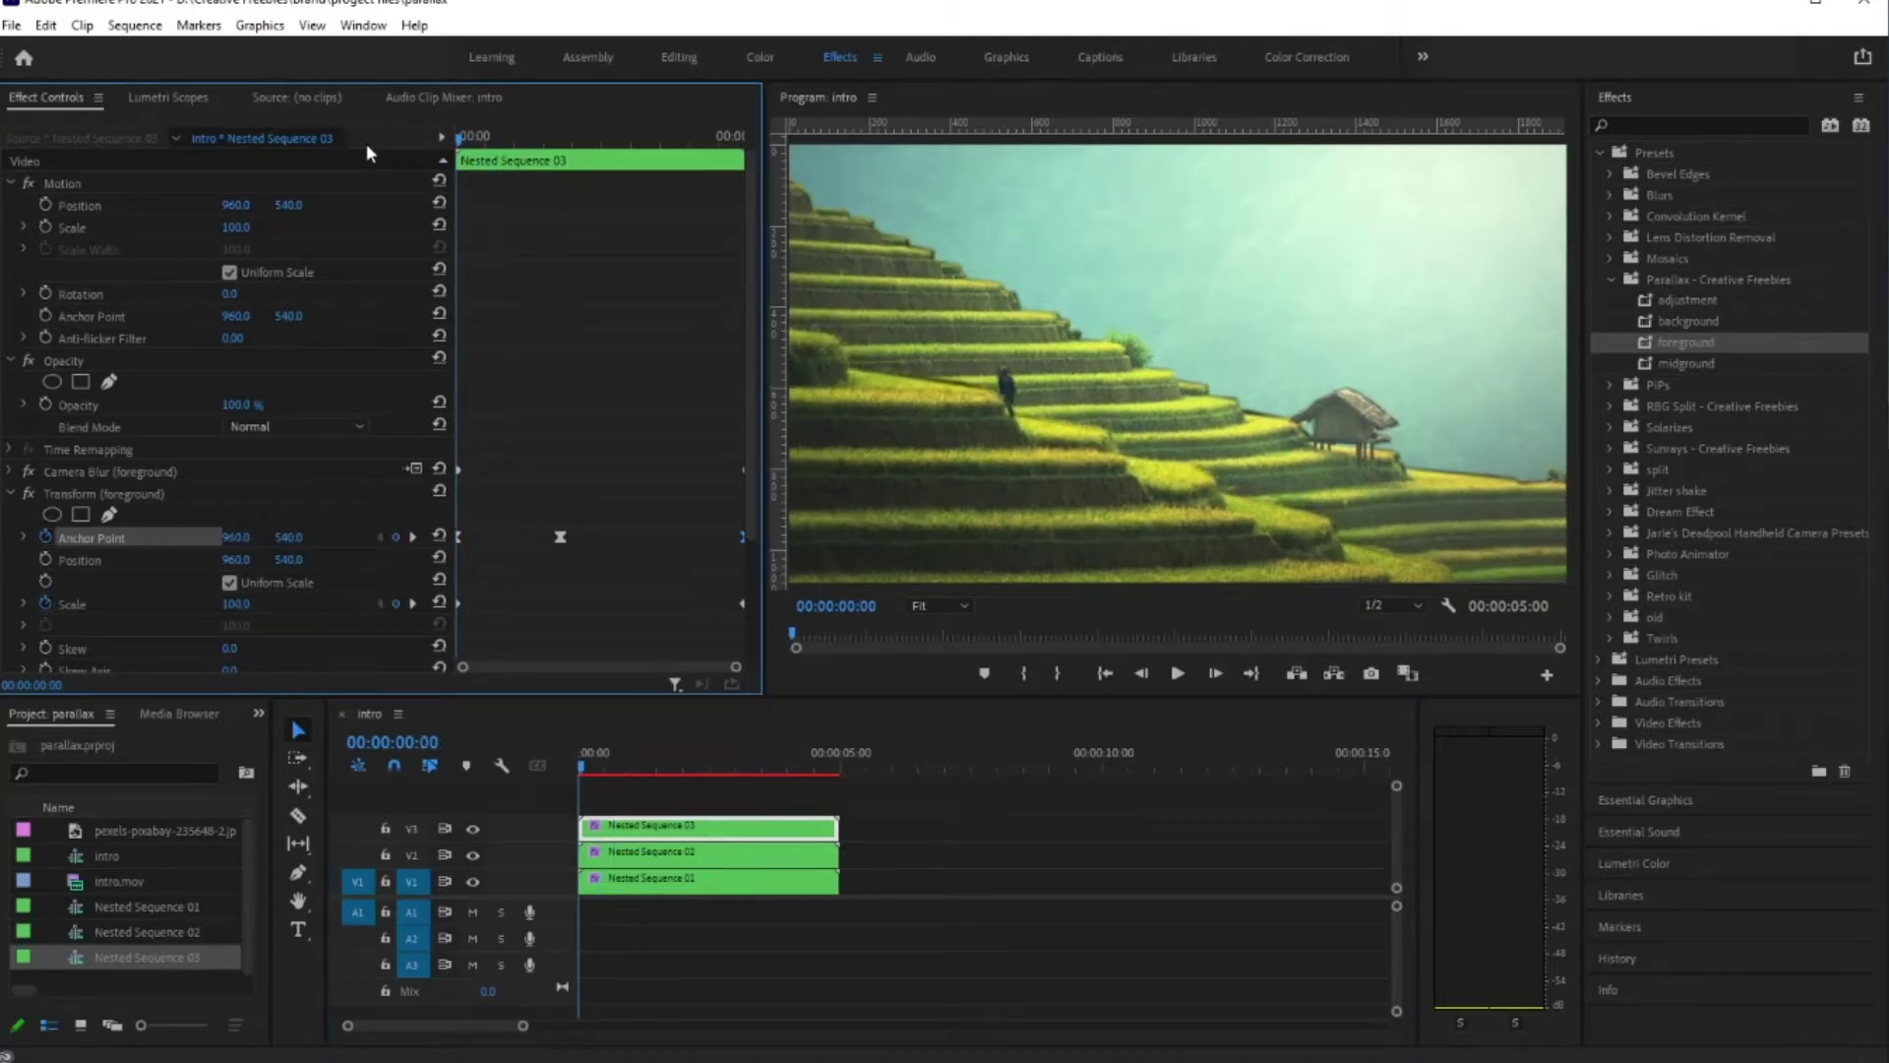
pyautogui.click(234, 605)
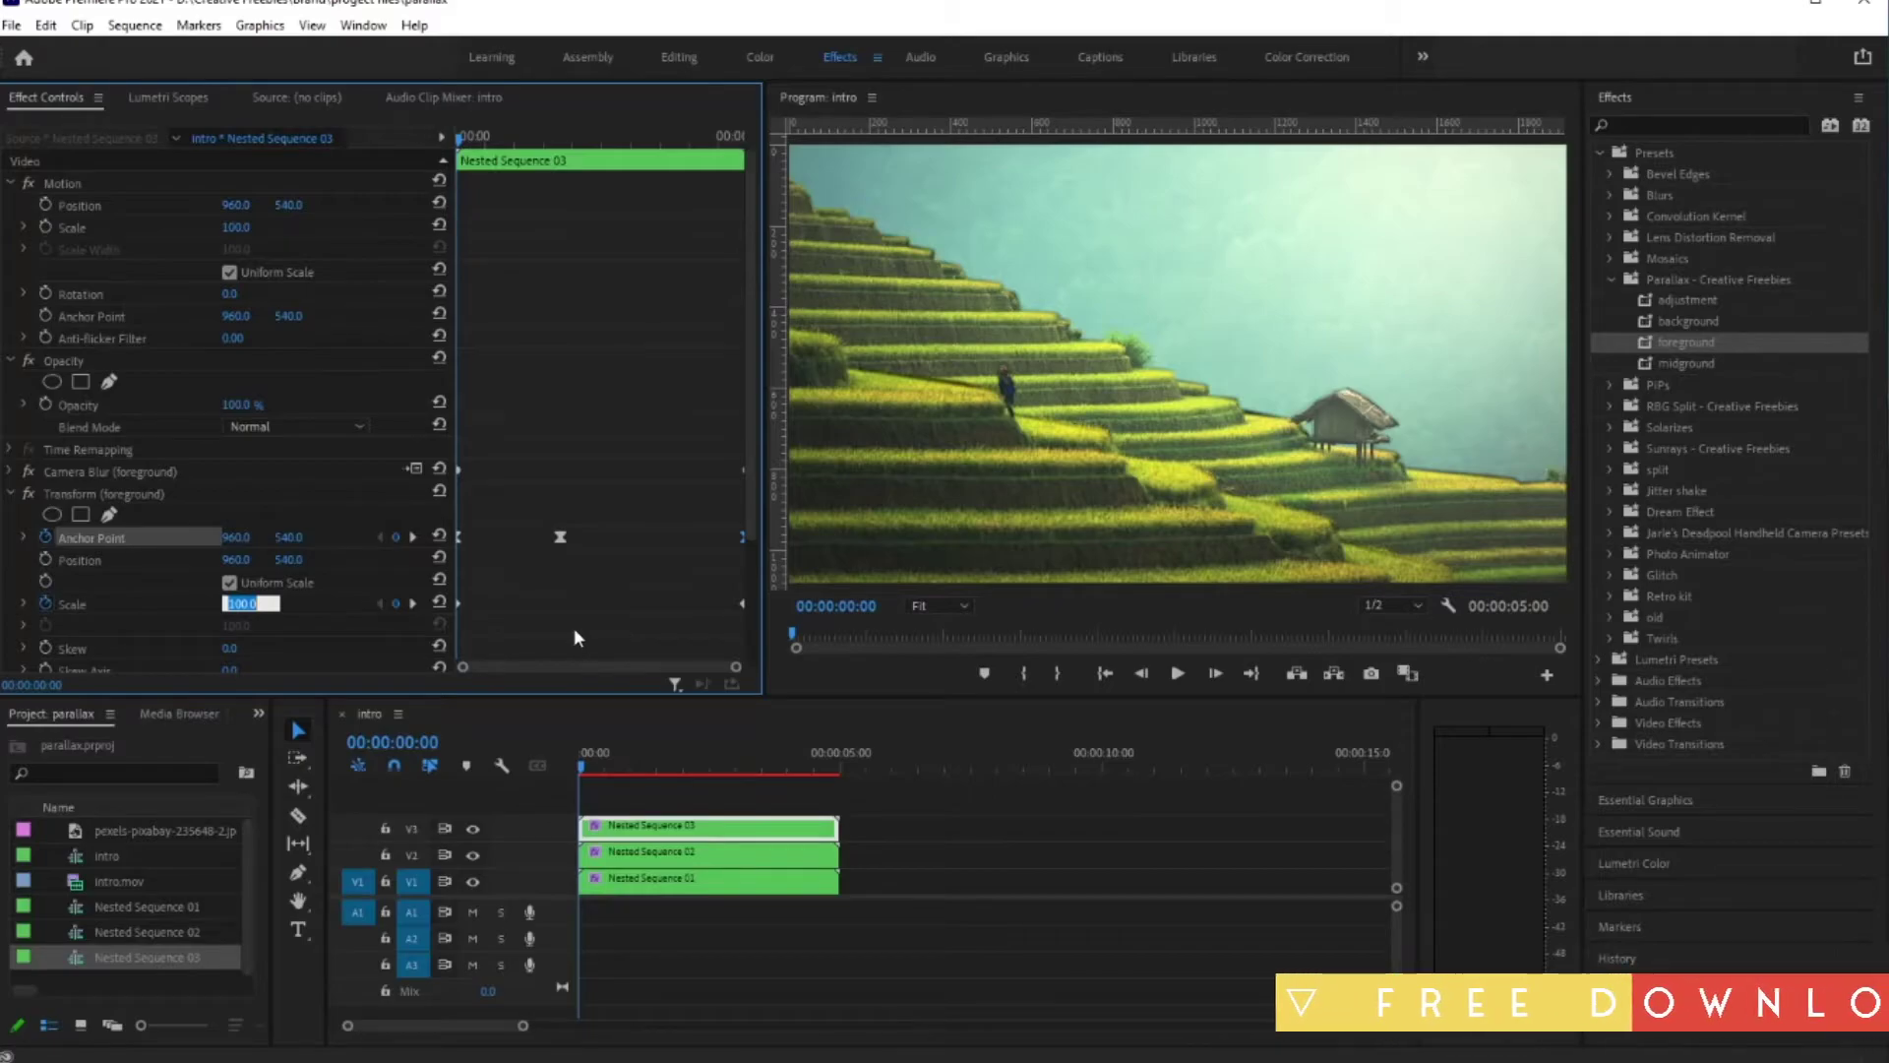
pyautogui.write('102')
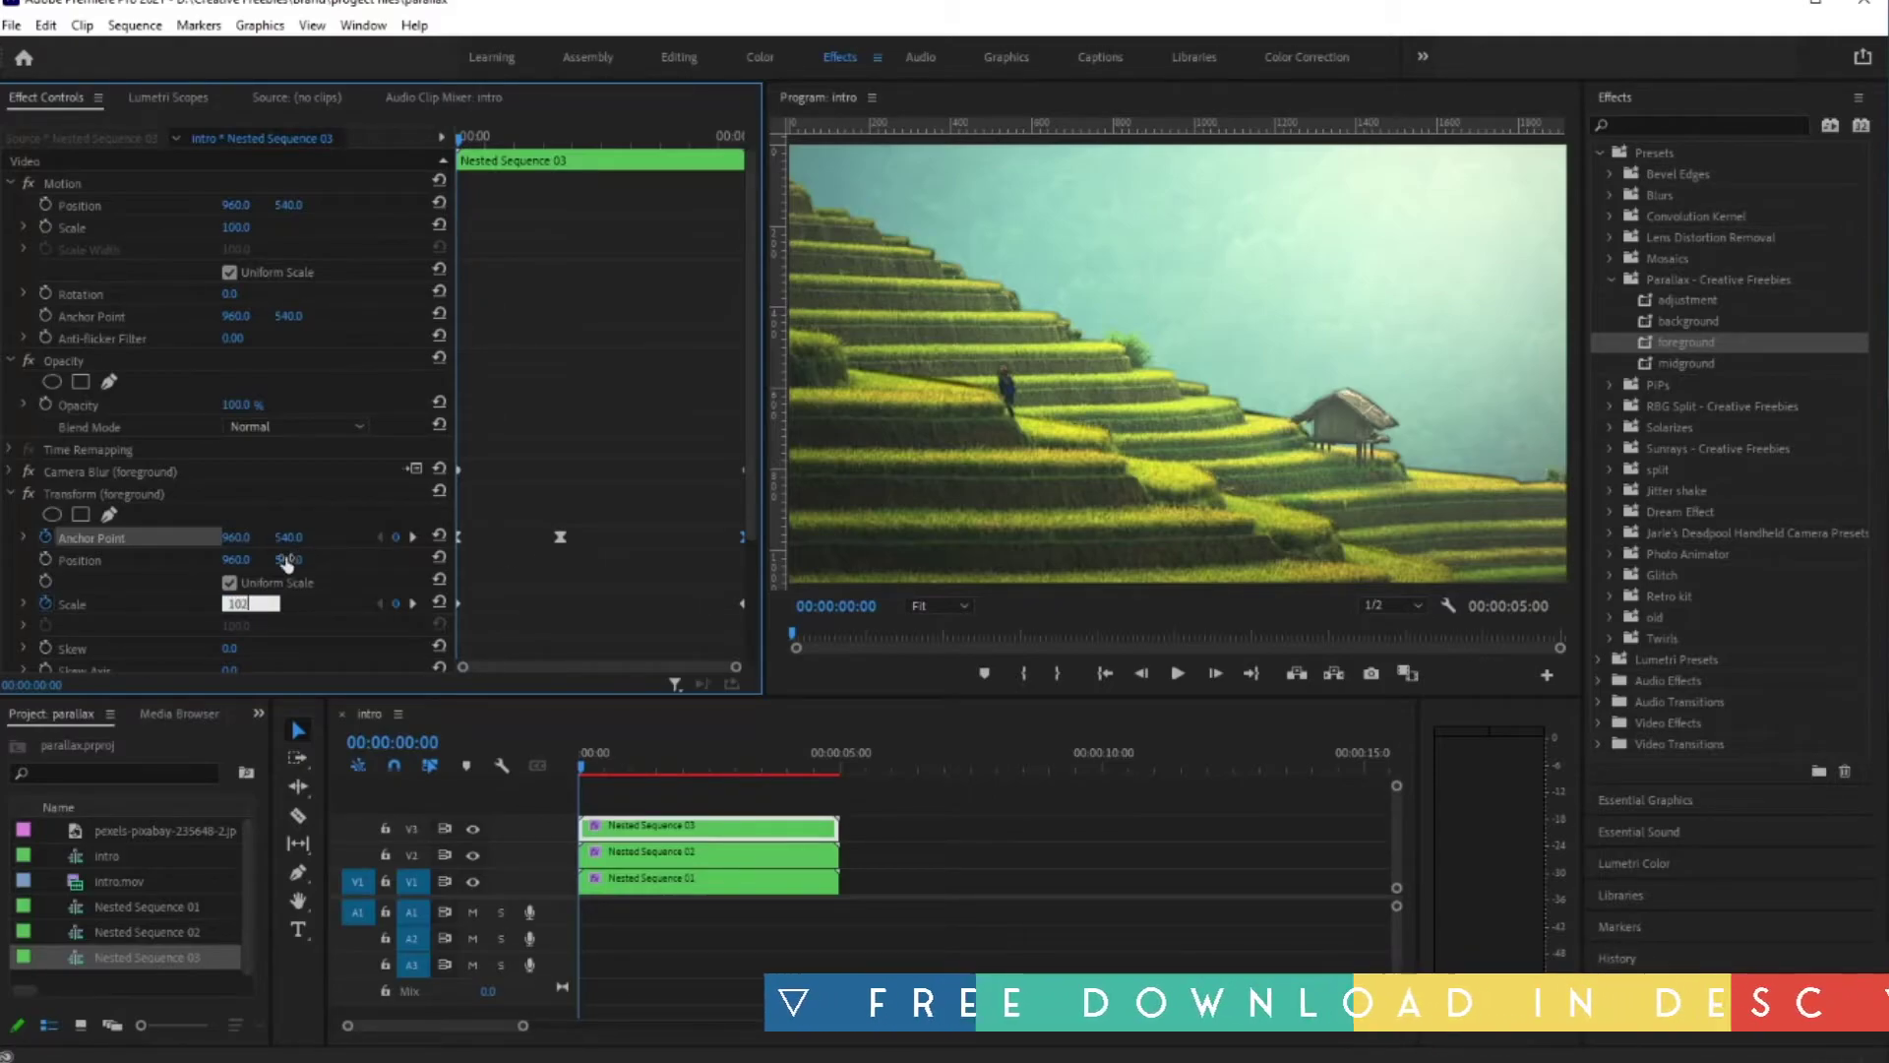
pyautogui.click(299, 606)
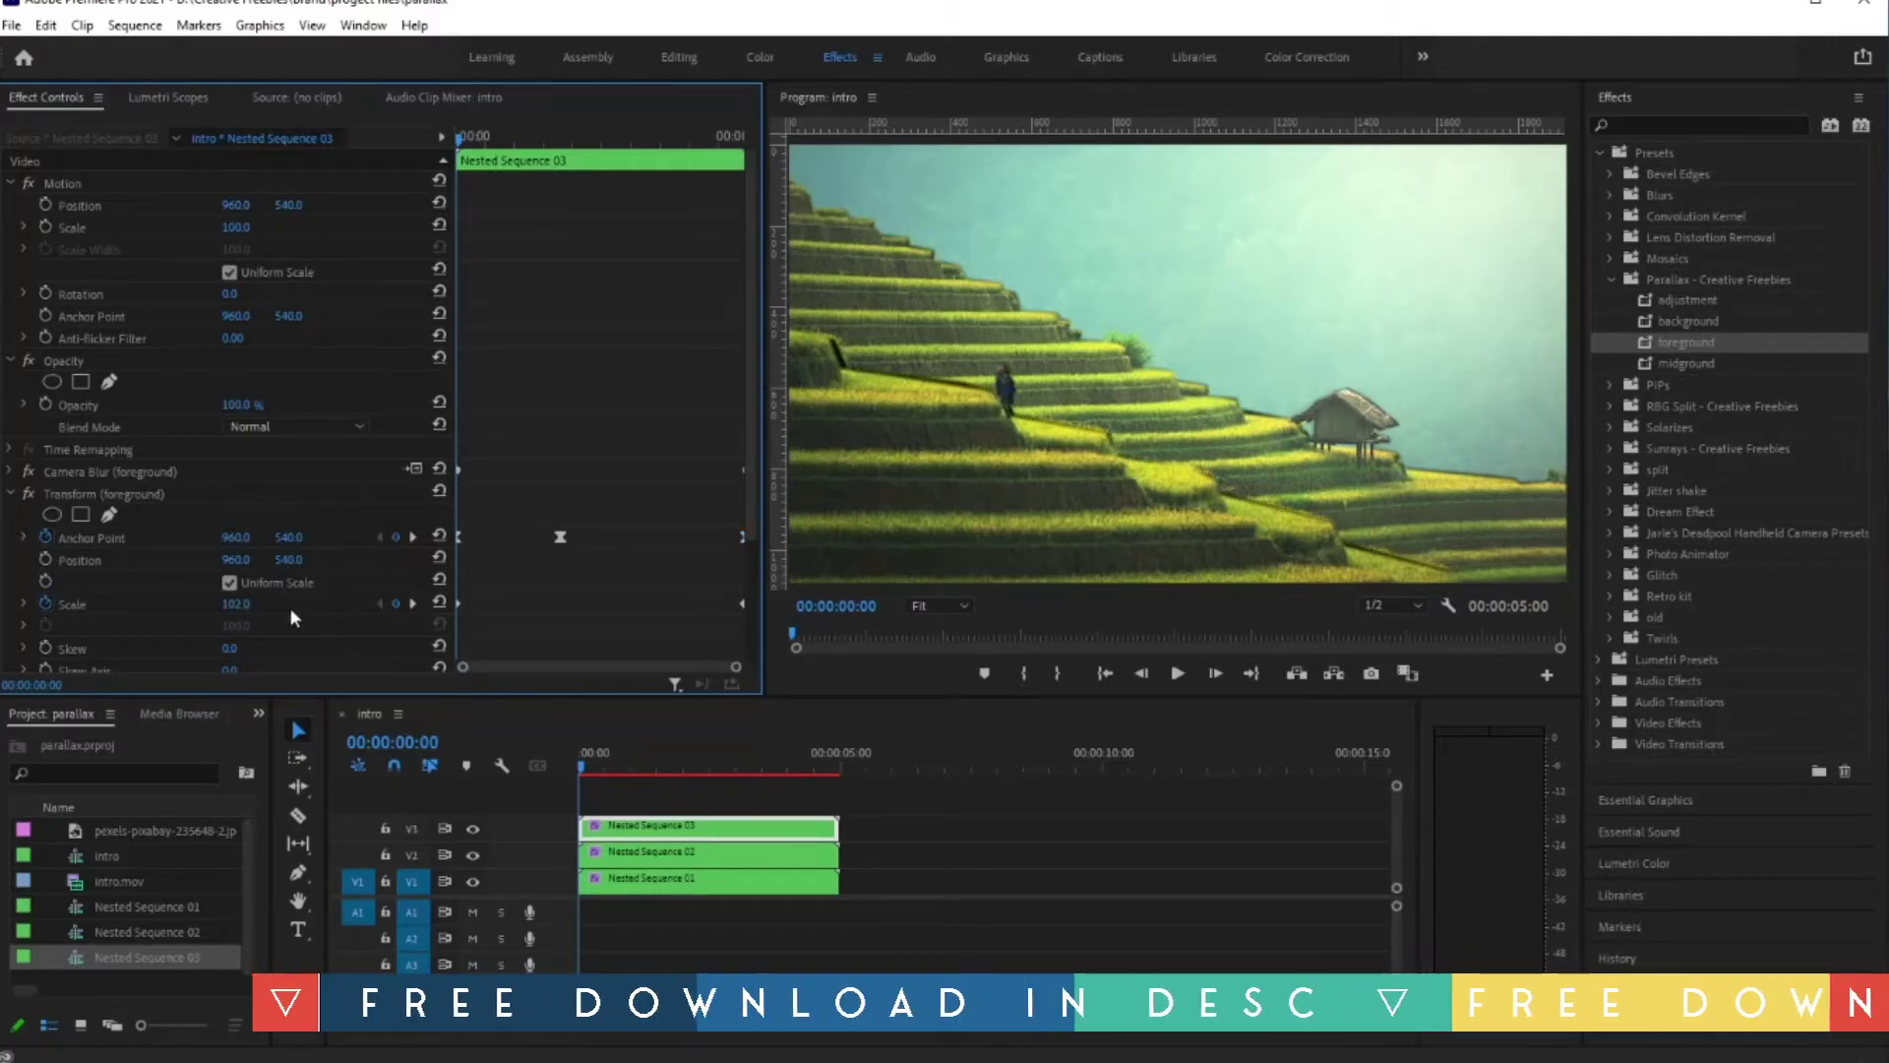
pyautogui.click(458, 536)
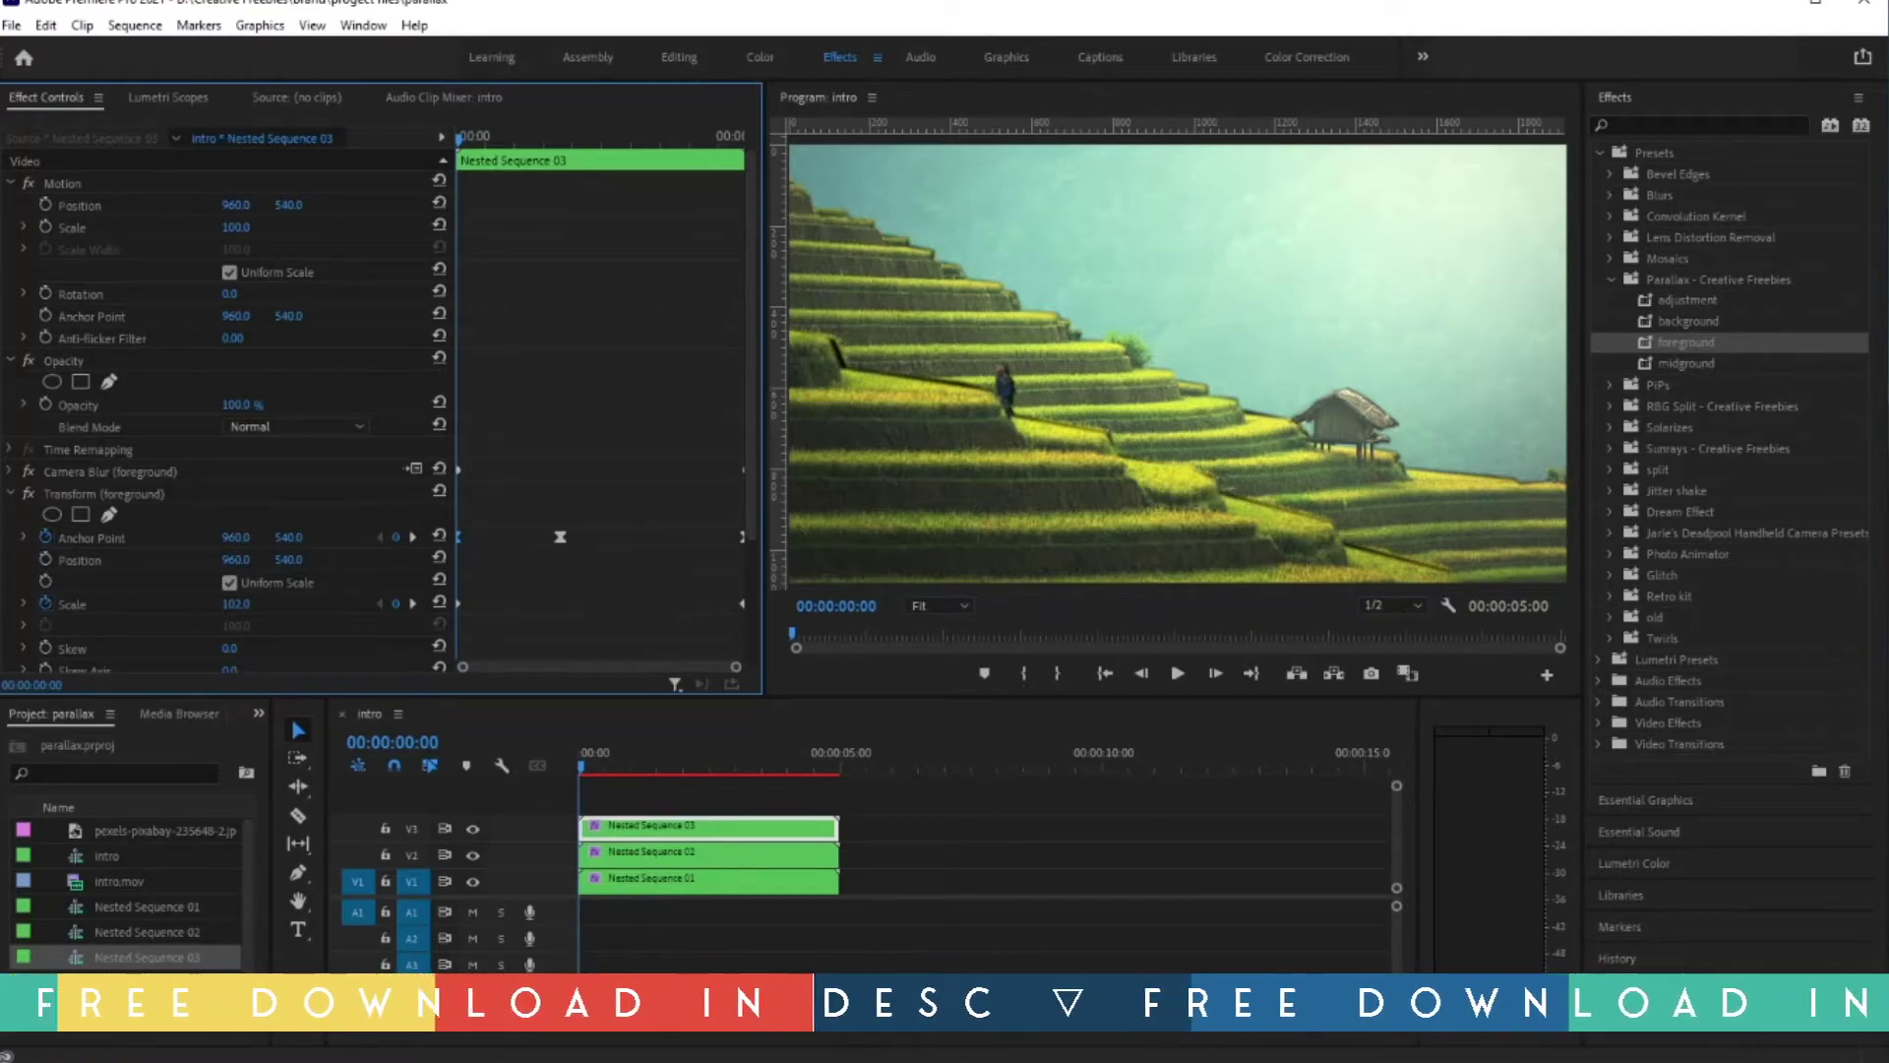
pyautogui.moveTo(236, 537)
pyautogui.mouseDown()
pyautogui.moveTo(168, 537)
pyautogui.moveTo(231, 537)
pyautogui.mouseUp()
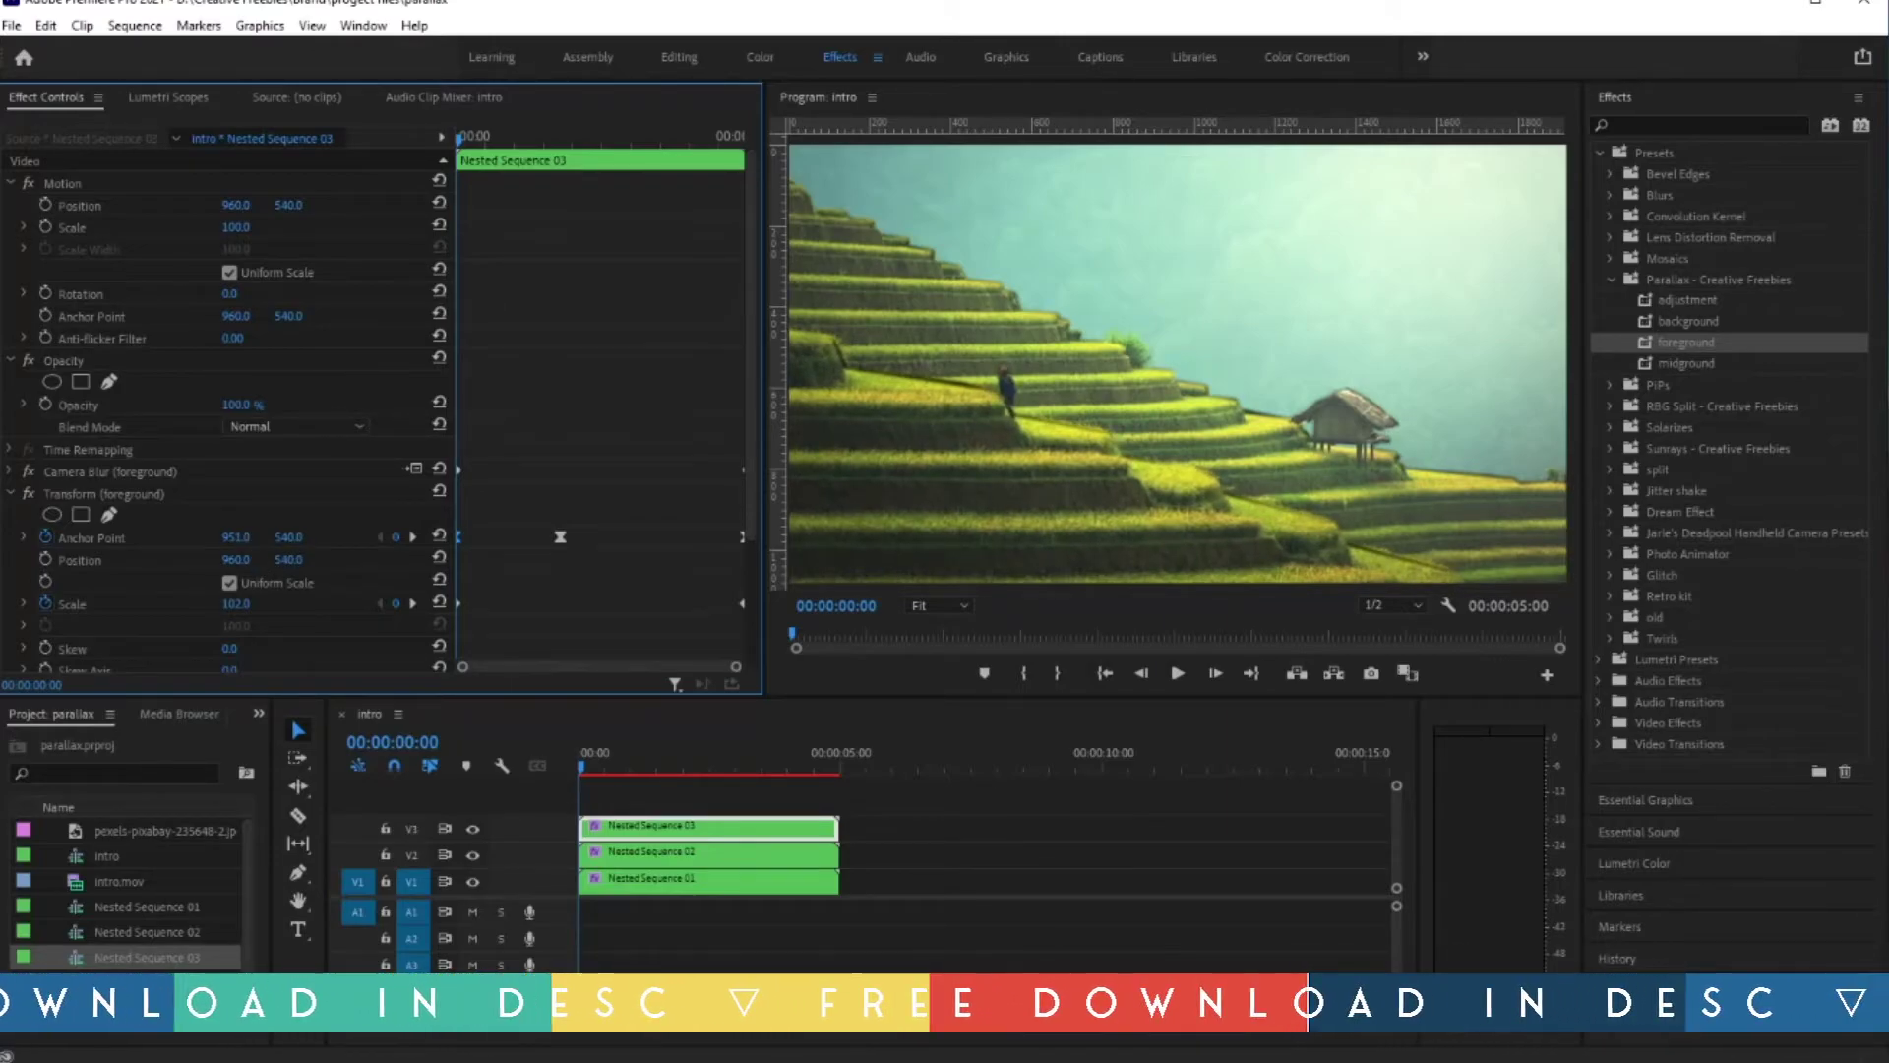
pyautogui.moveTo(288, 537); pyautogui.dragTo(291, 538)
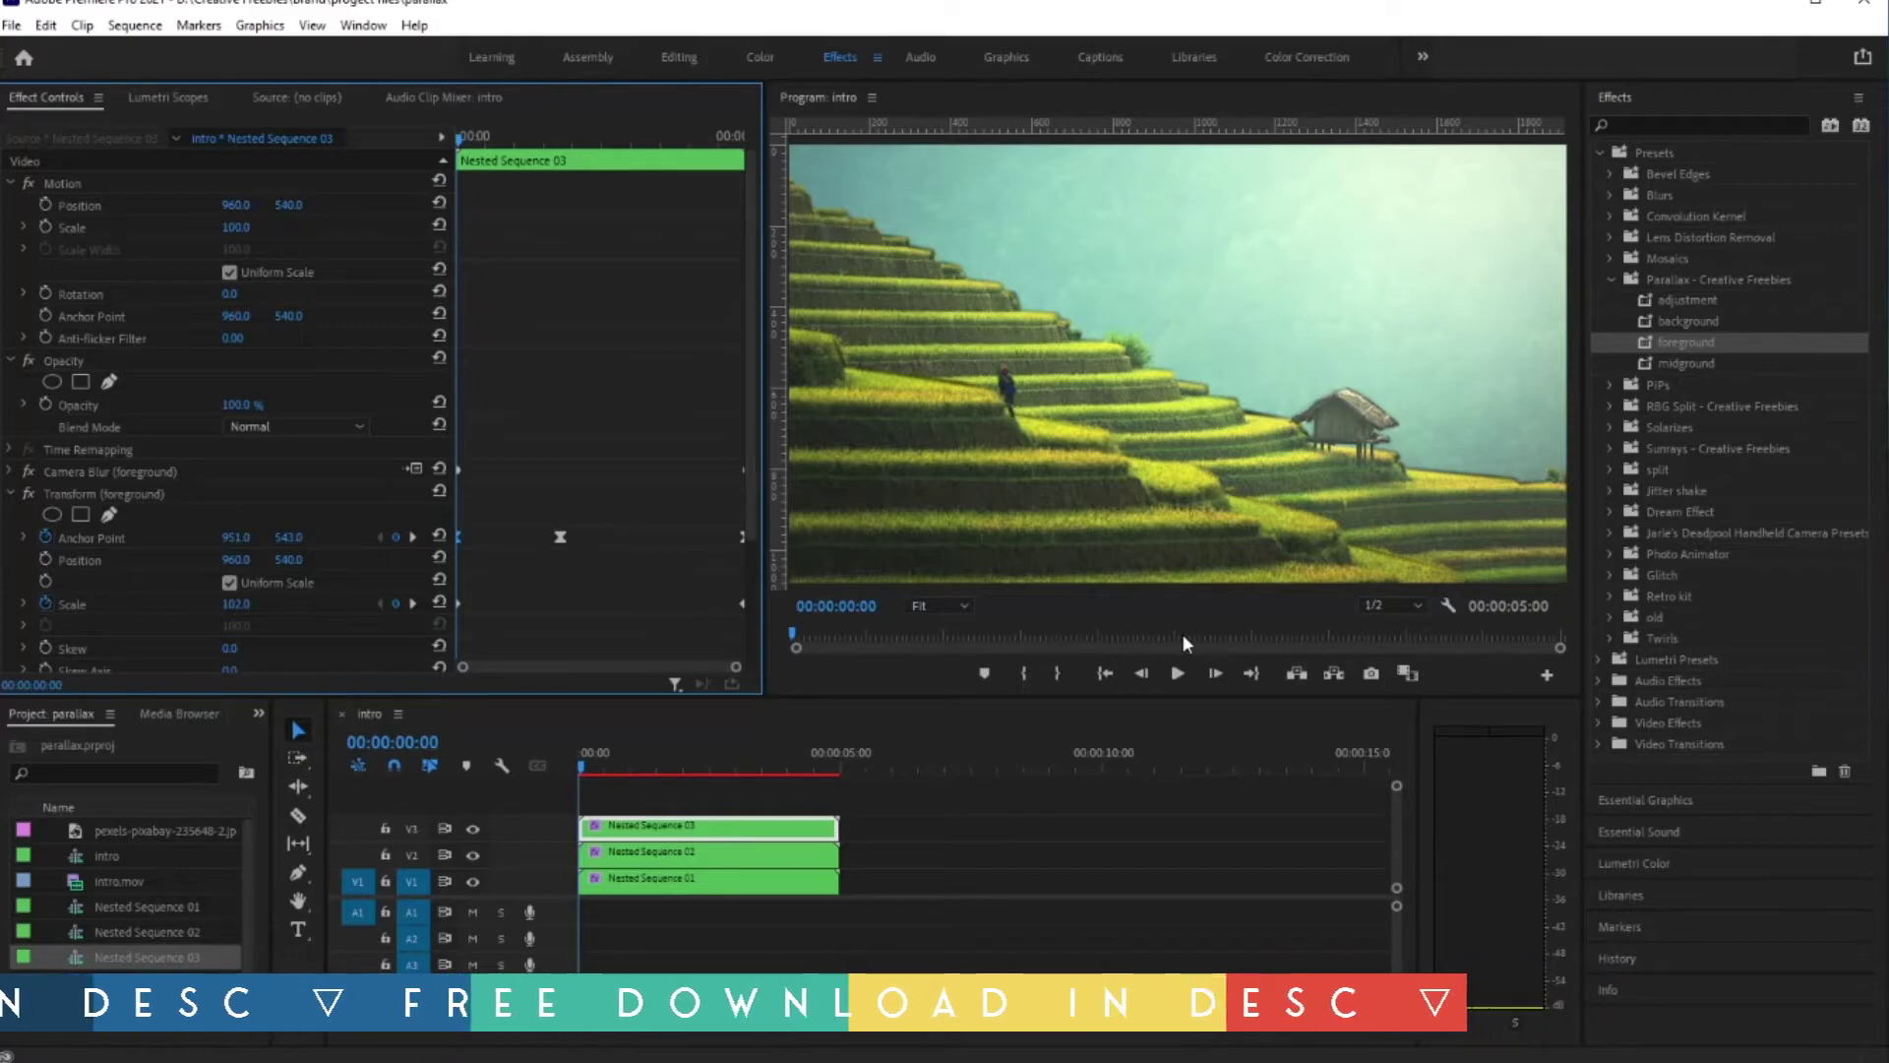
# Step: Scrub and play the sequence to check how the foreground moves over the midground
pyautogui.moveTo(589, 761); pyautogui.dragTo(715, 795)
pyautogui.press('space')
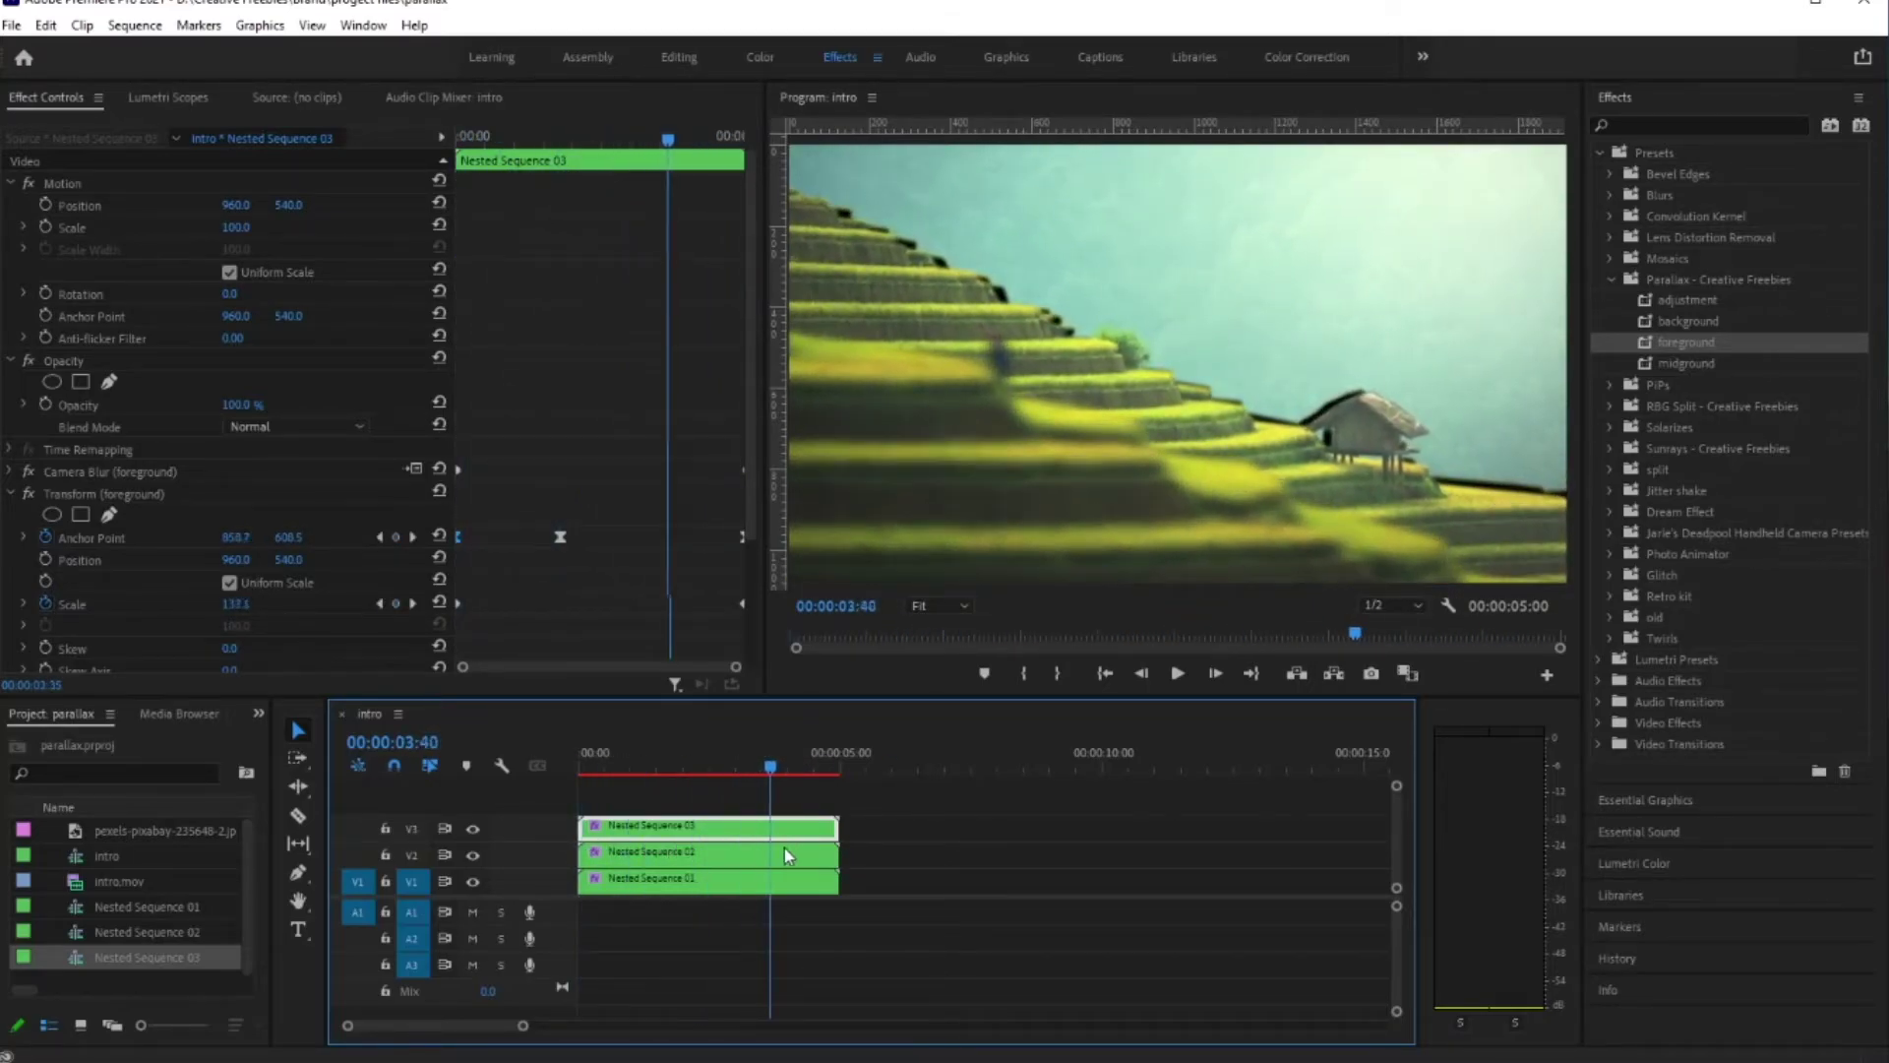
pyautogui.press('space')
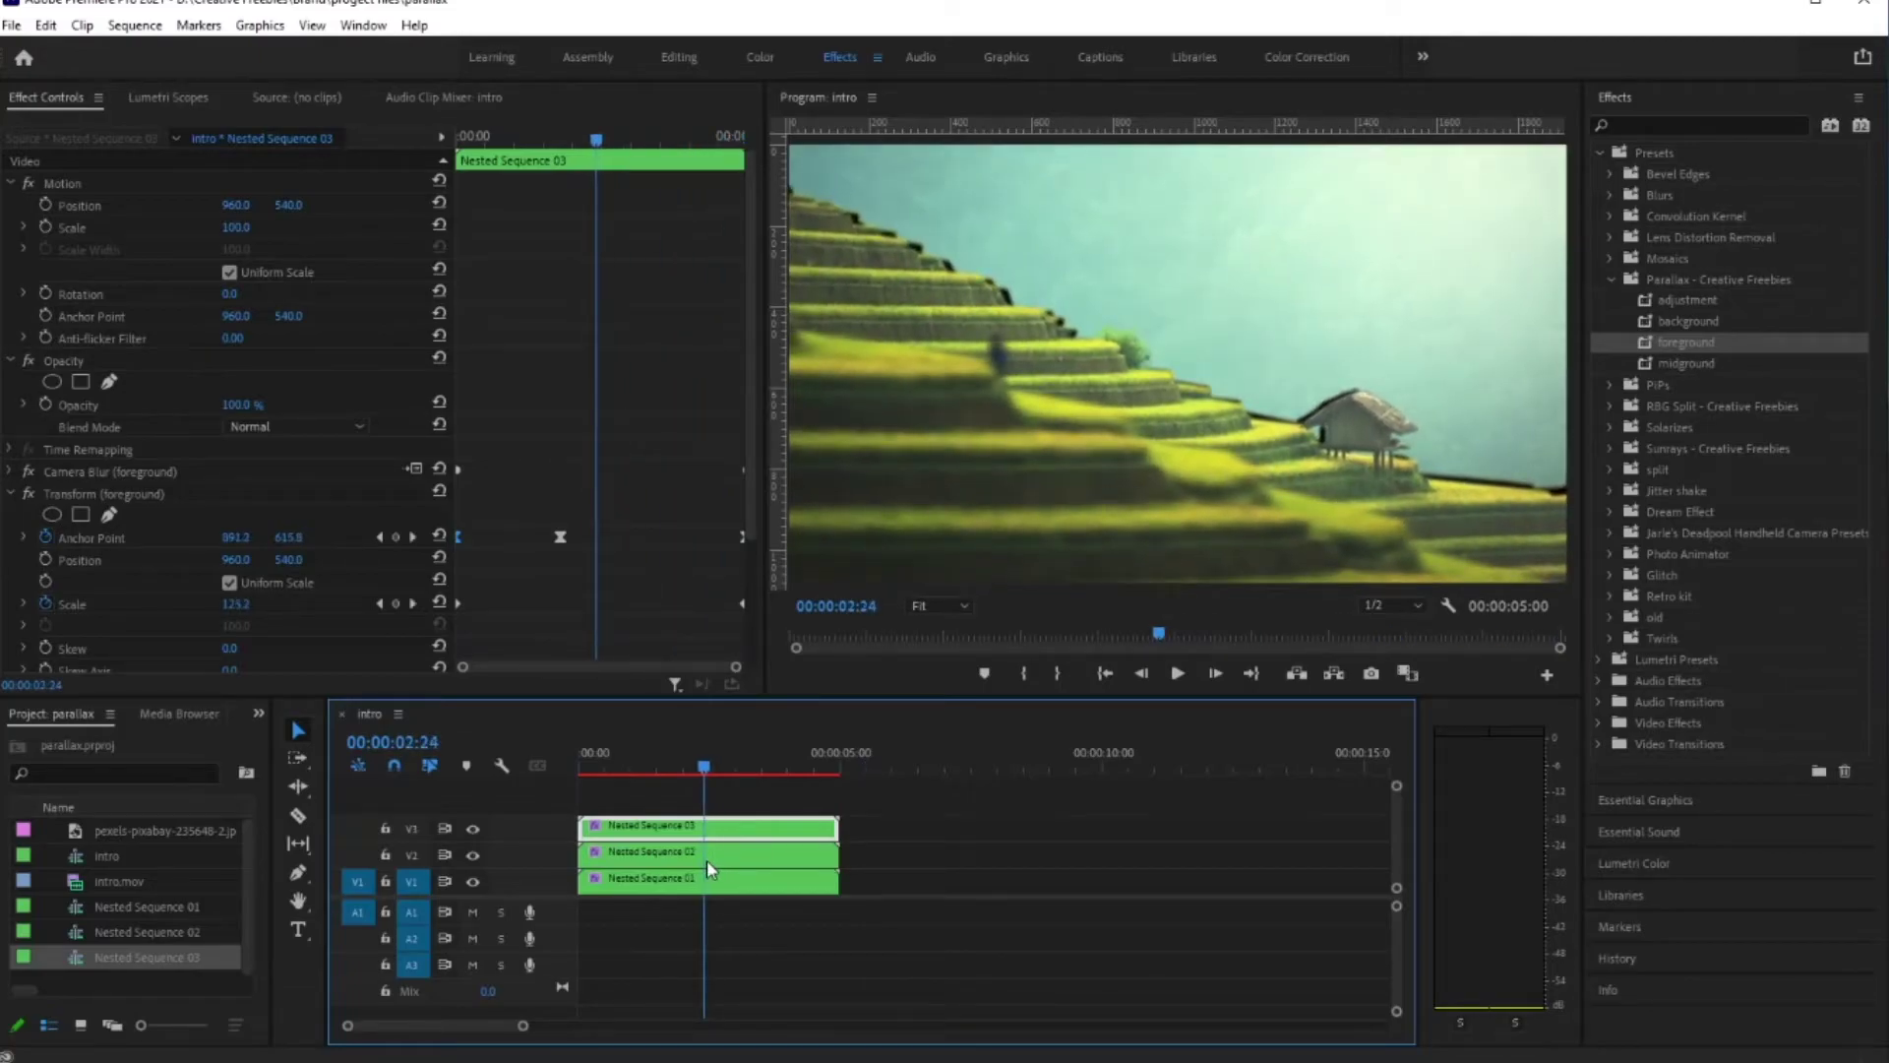
# Step: At the sequence start, set the midground Transform's scale to 103 and its horizontal anchor point to 954
pyautogui.click(653, 853)
pyautogui.moveTo(694, 774); pyautogui.dragTo(228, 681)
pyautogui.click(12, 473)
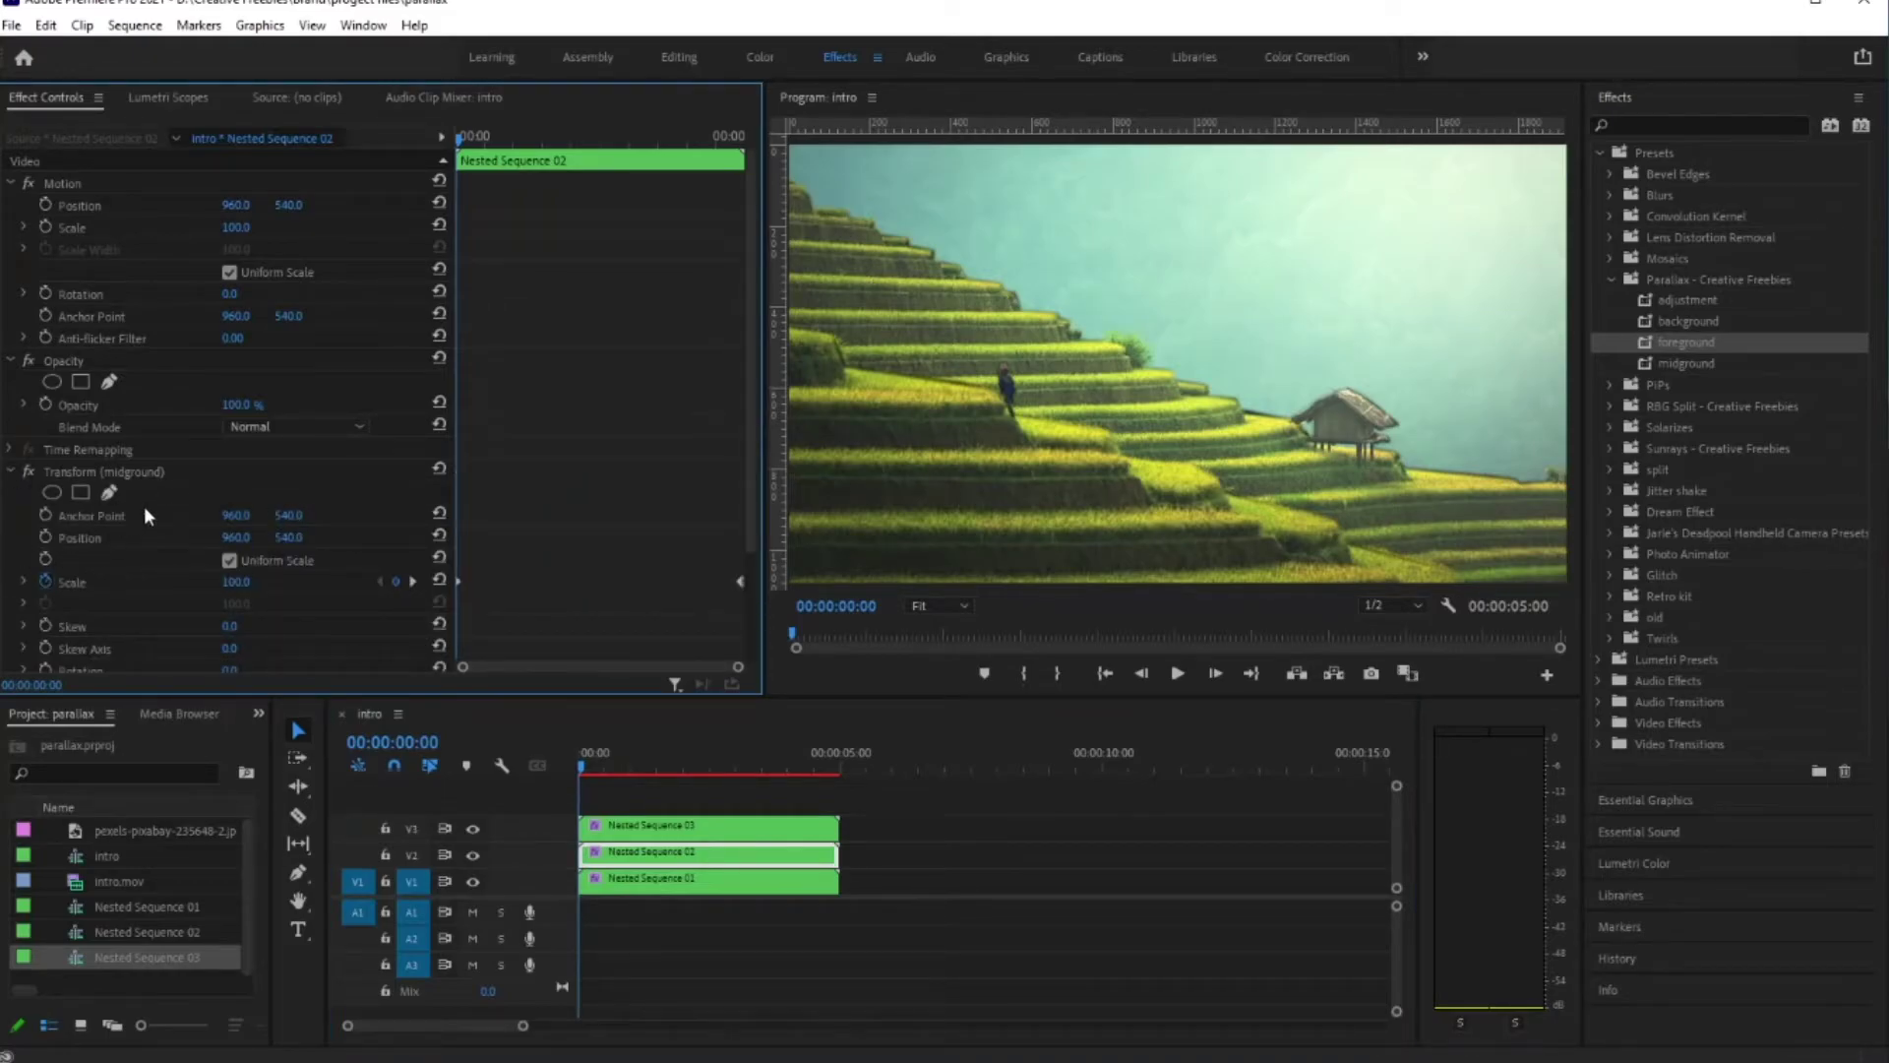
pyautogui.click(85, 515)
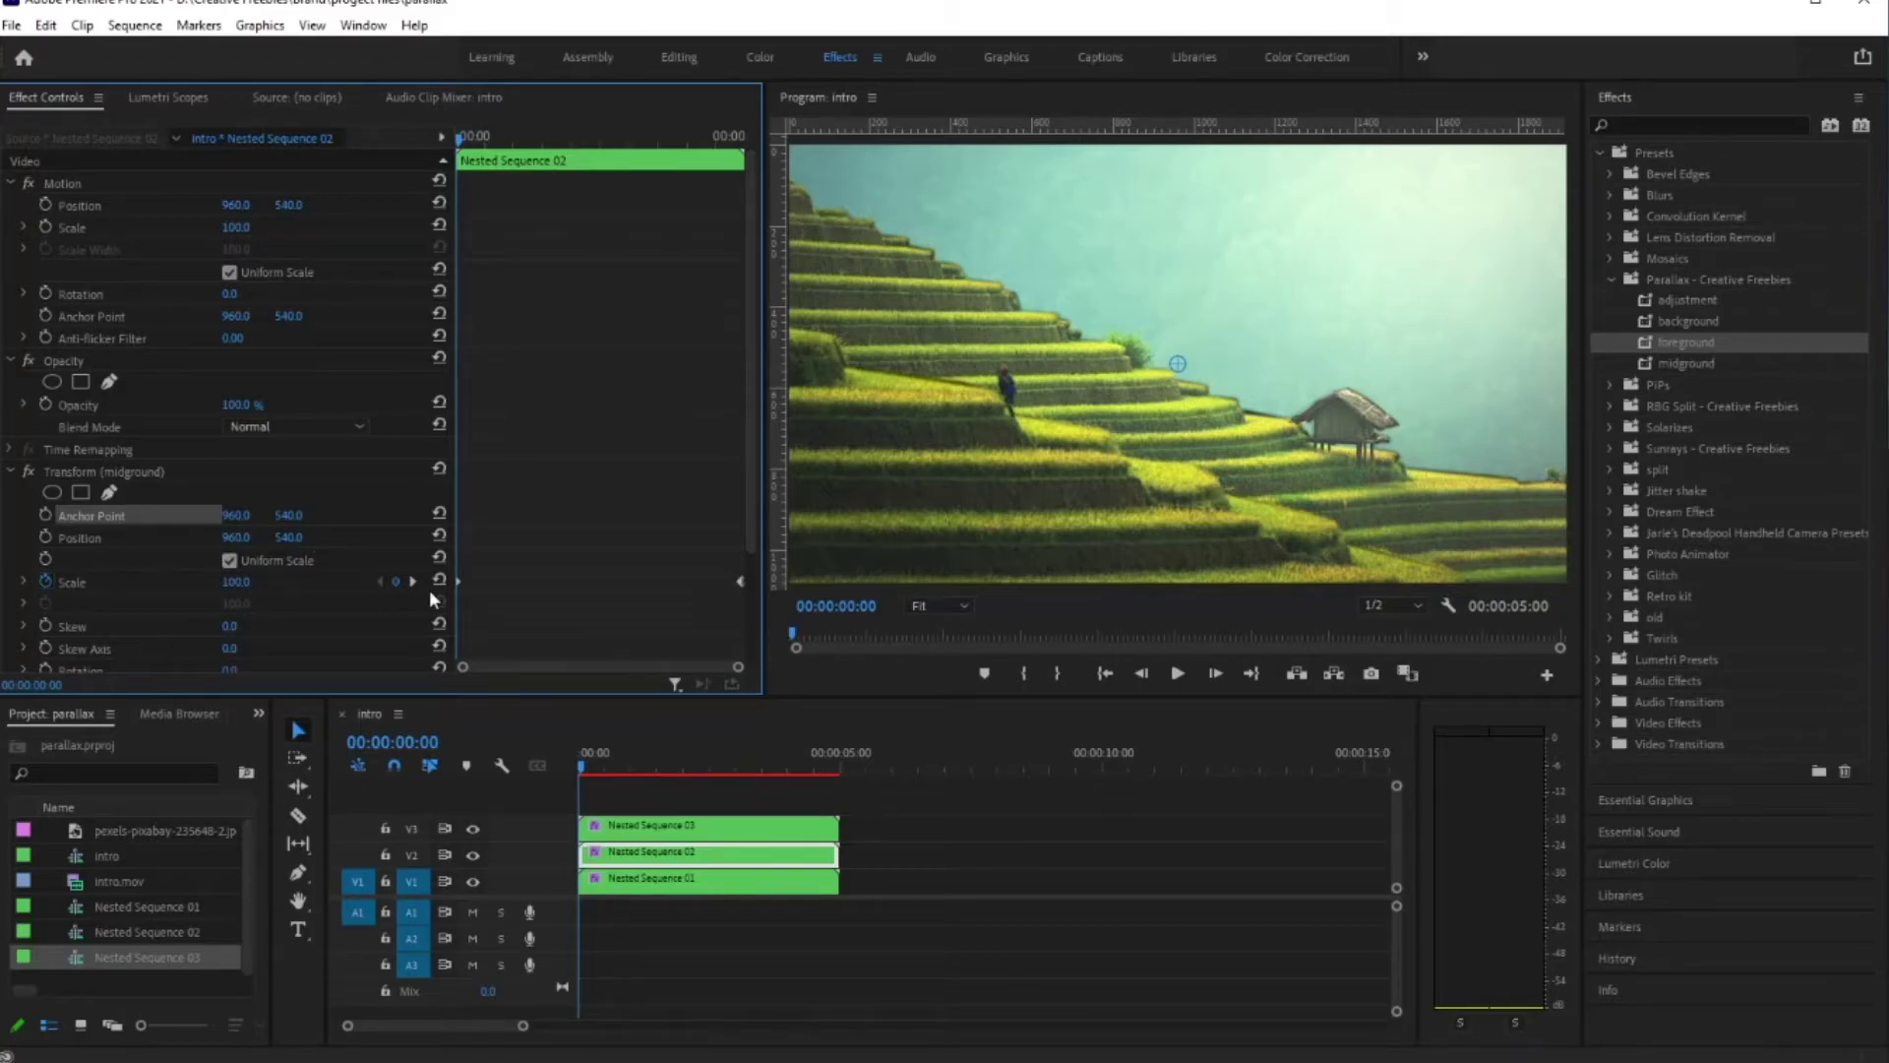
pyautogui.click(234, 584)
pyautogui.write('103')
pyautogui.press('Return')
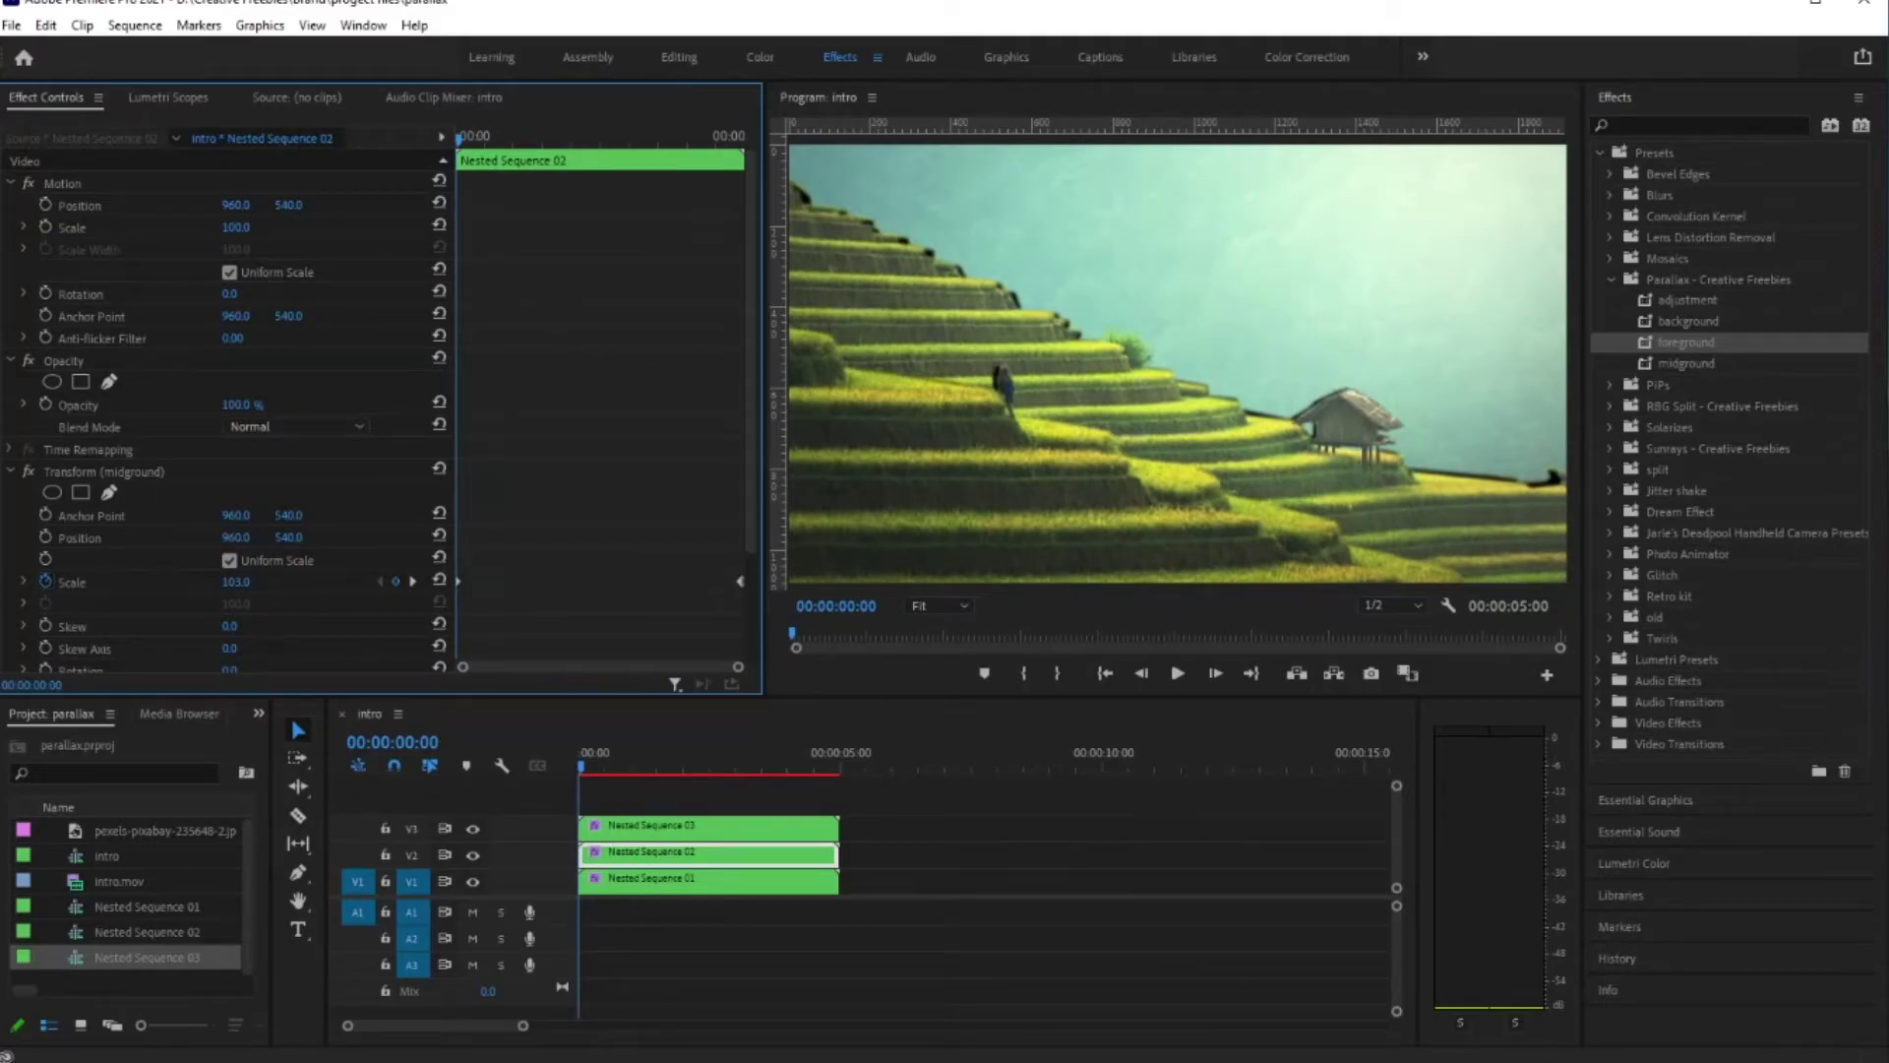
pyautogui.moveTo(235, 514); pyautogui.dragTo(222, 514)
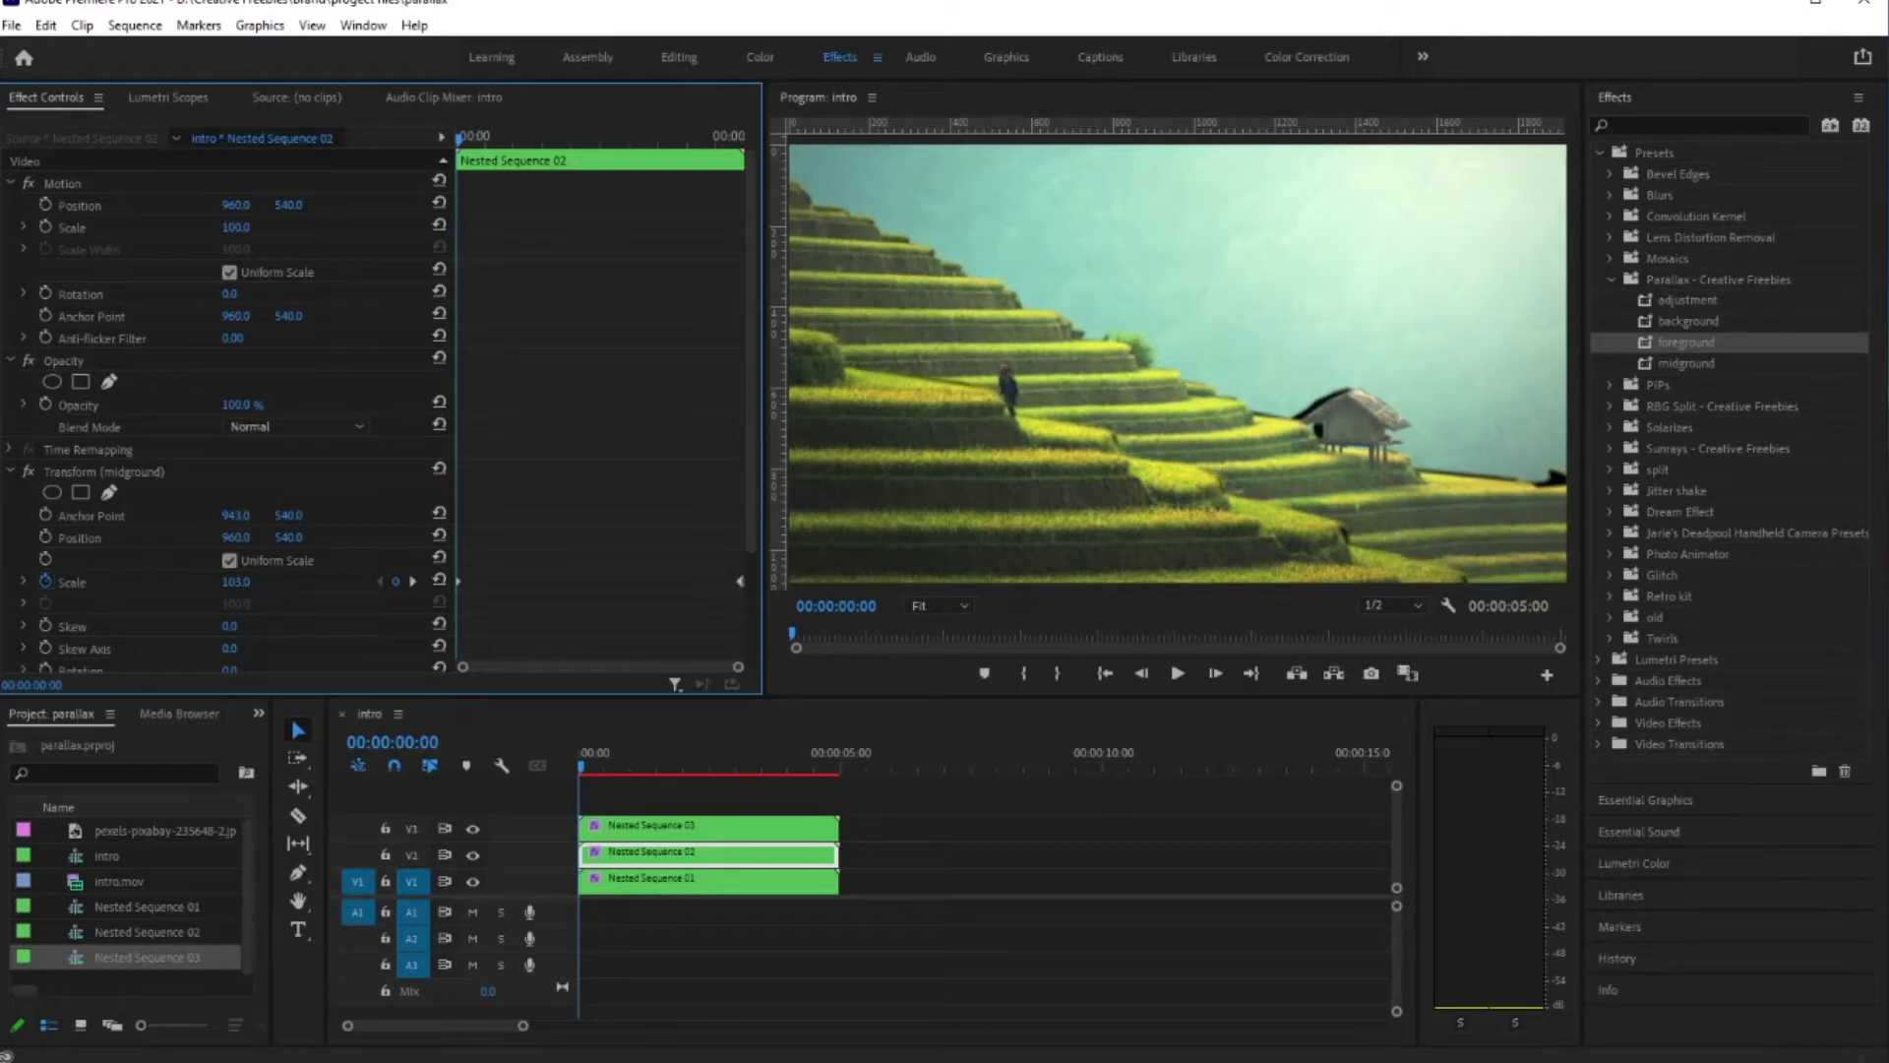
pyautogui.moveTo(221, 514); pyautogui.dragTo(227, 514)
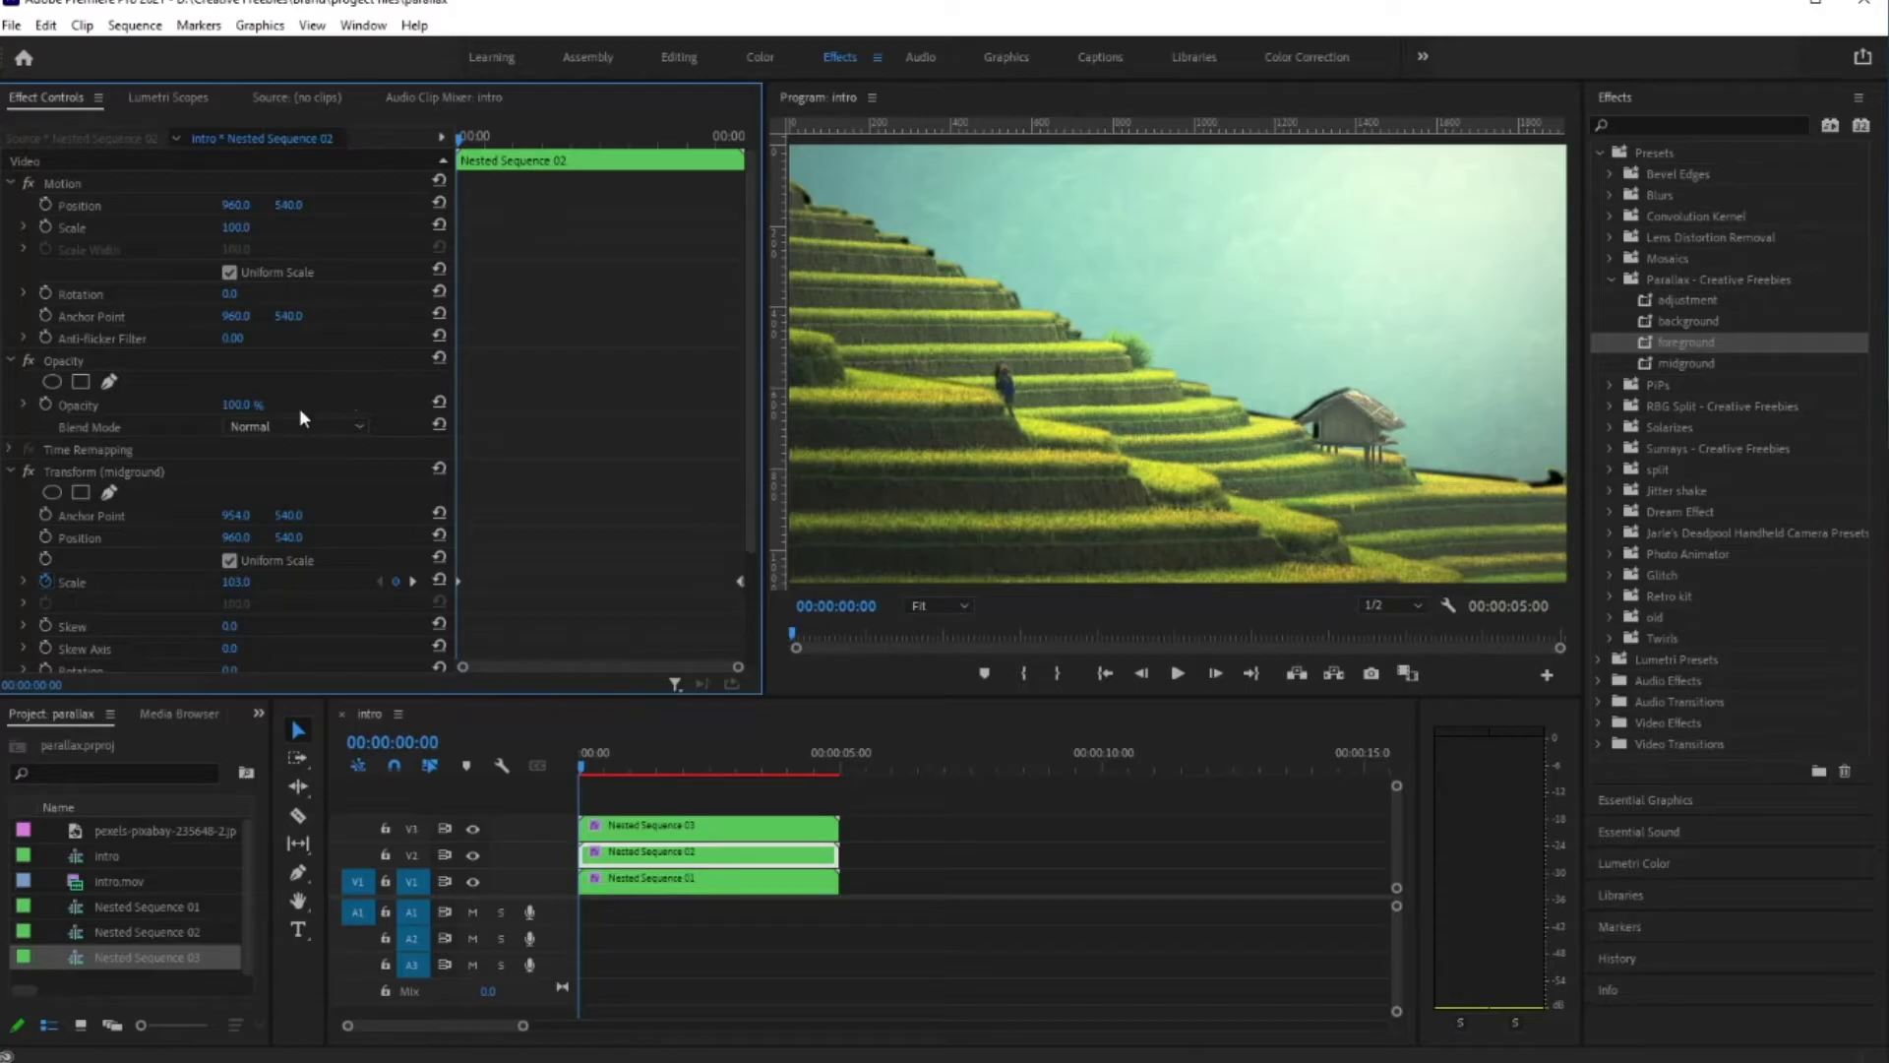
# Step: Enable keyframing for the midground Transform's anchor point, and set it to 960, 561 on the last frame at 00:00:04:59
pyautogui.click(46, 516)
pyautogui.click(481, 145)
pyautogui.moveTo(507, 146); pyautogui.dragTo(847, 168)
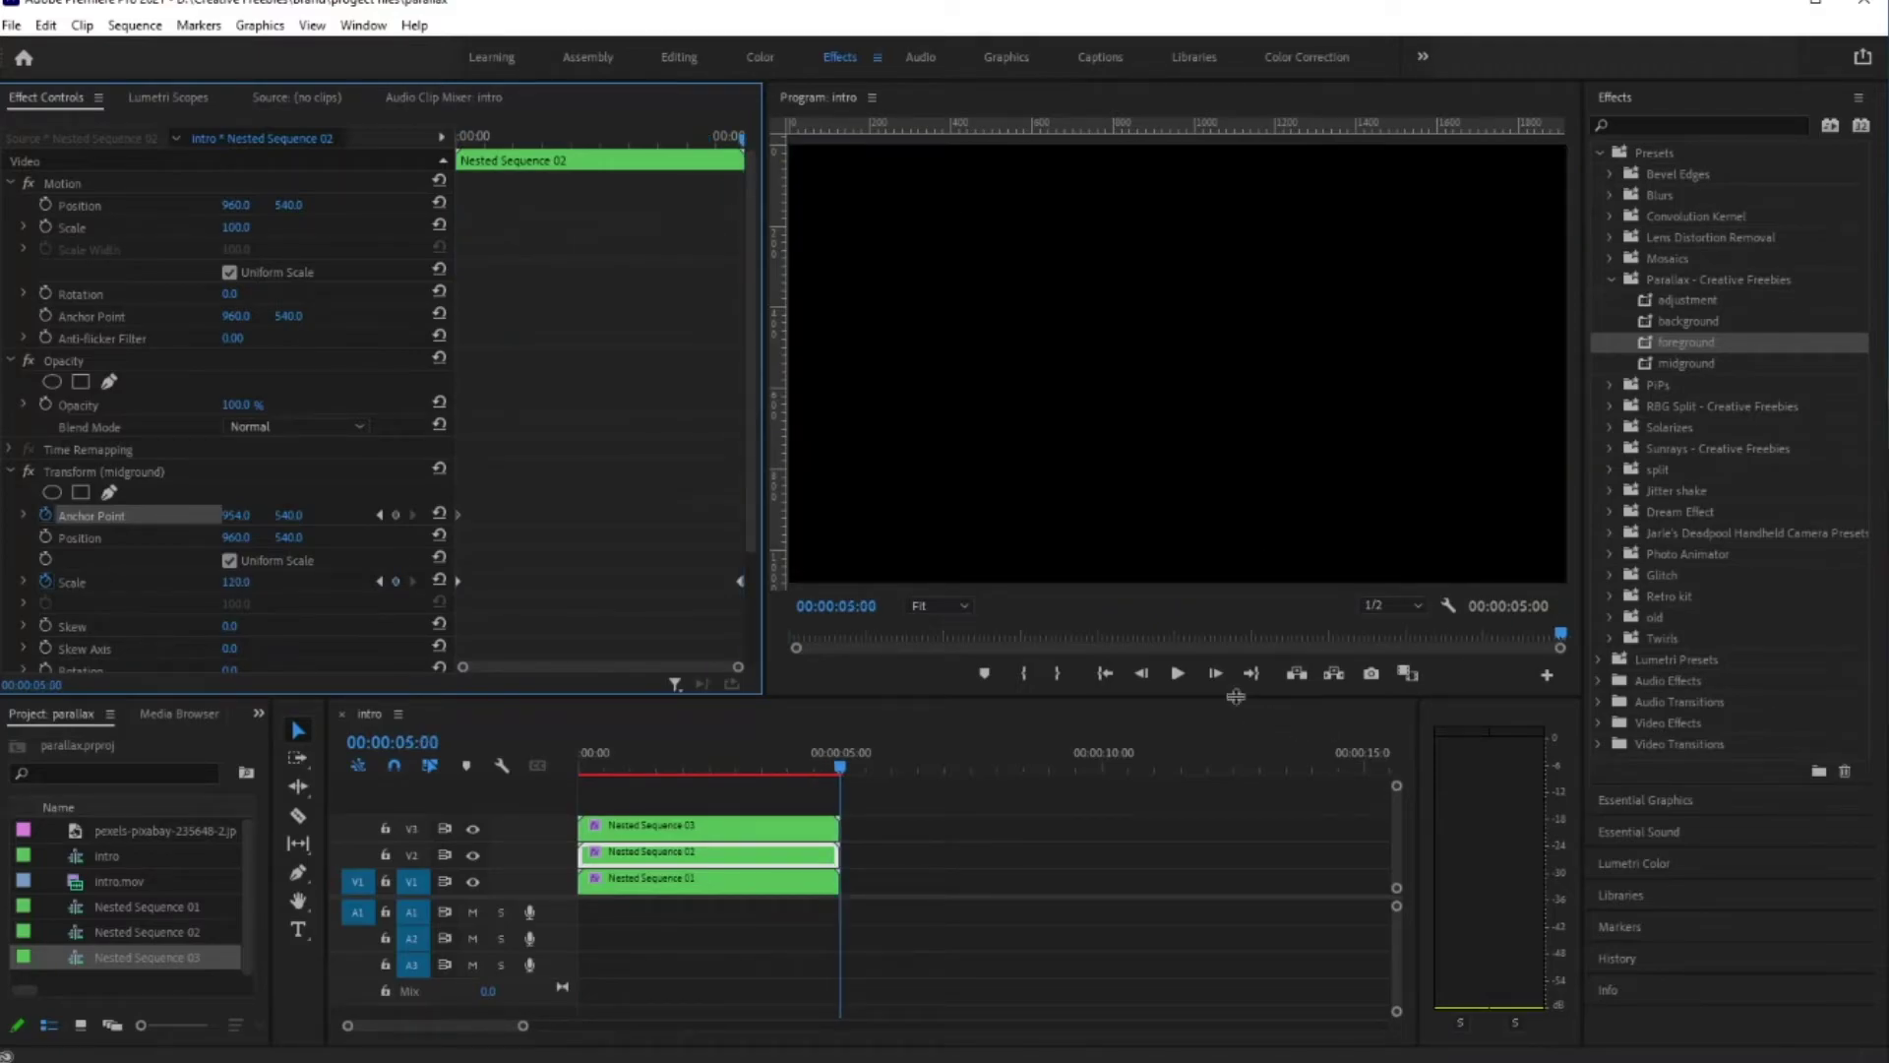
pyautogui.click(1142, 673)
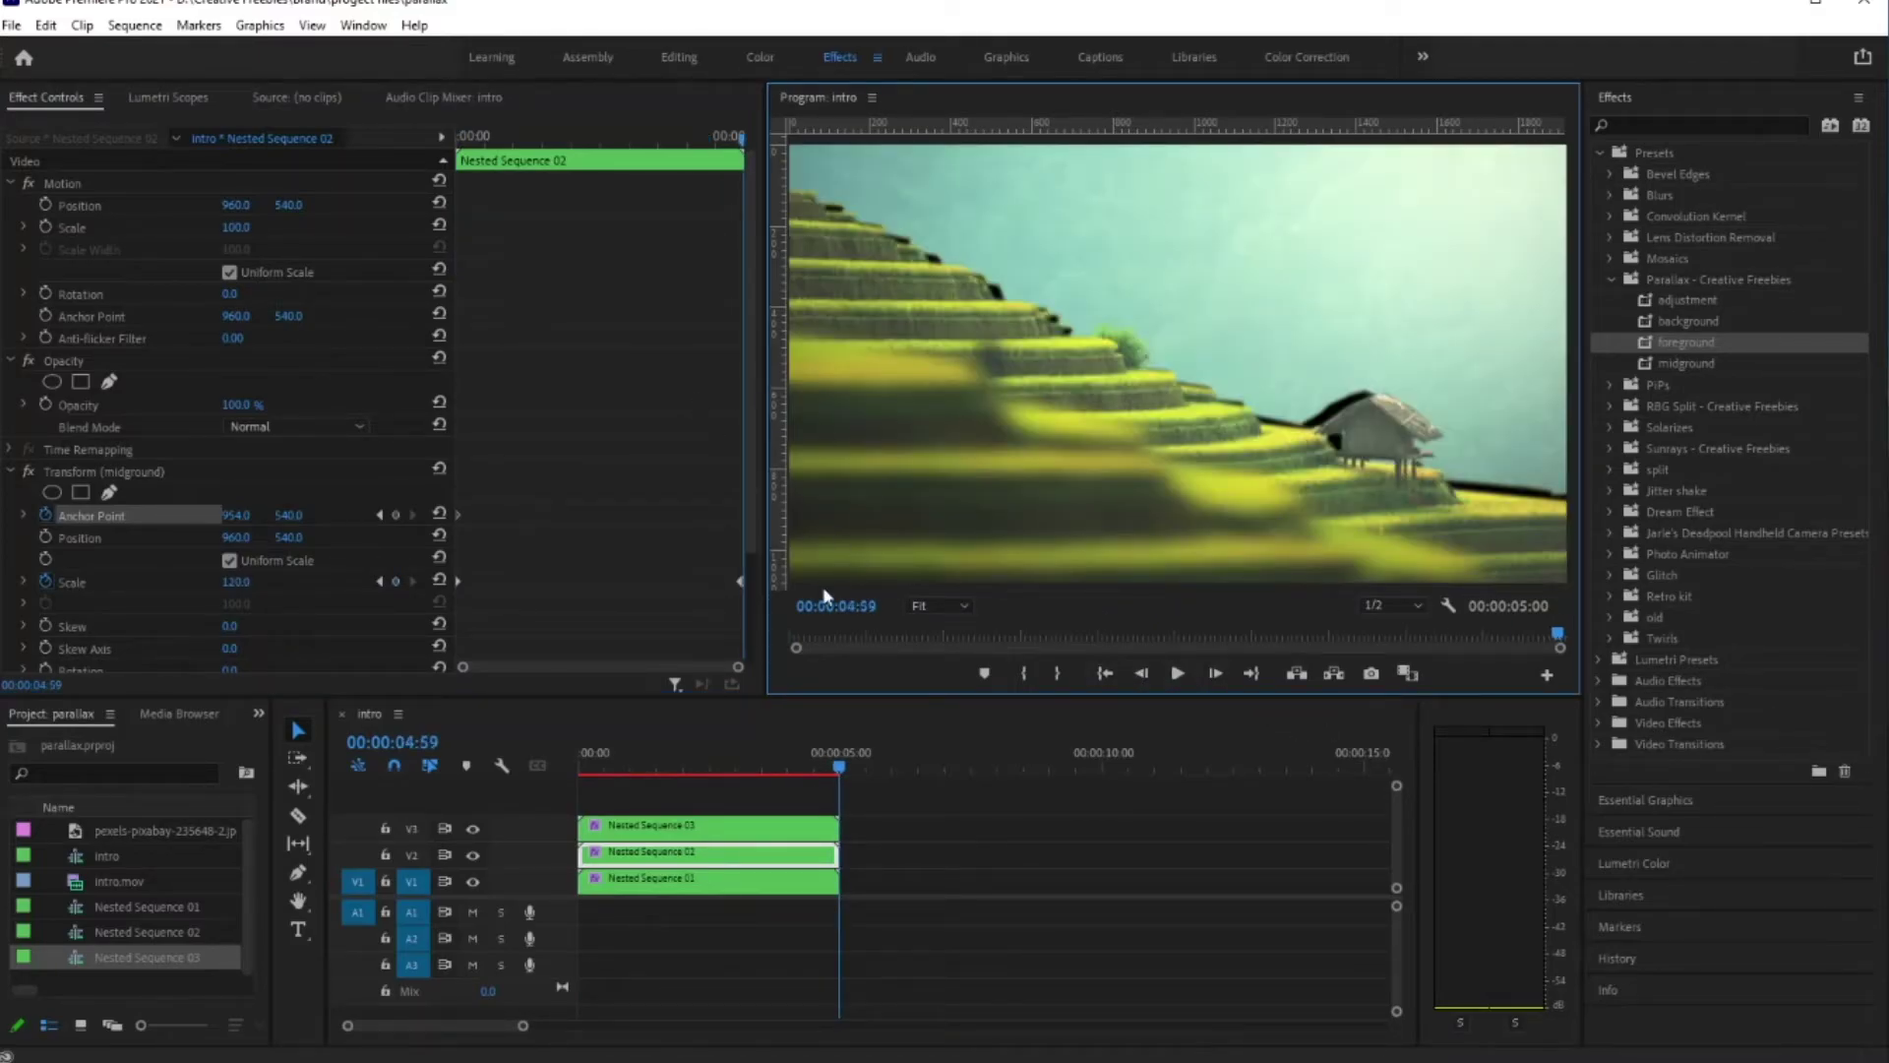
pyautogui.moveTo(236, 515); pyautogui.dragTo(200, 515)
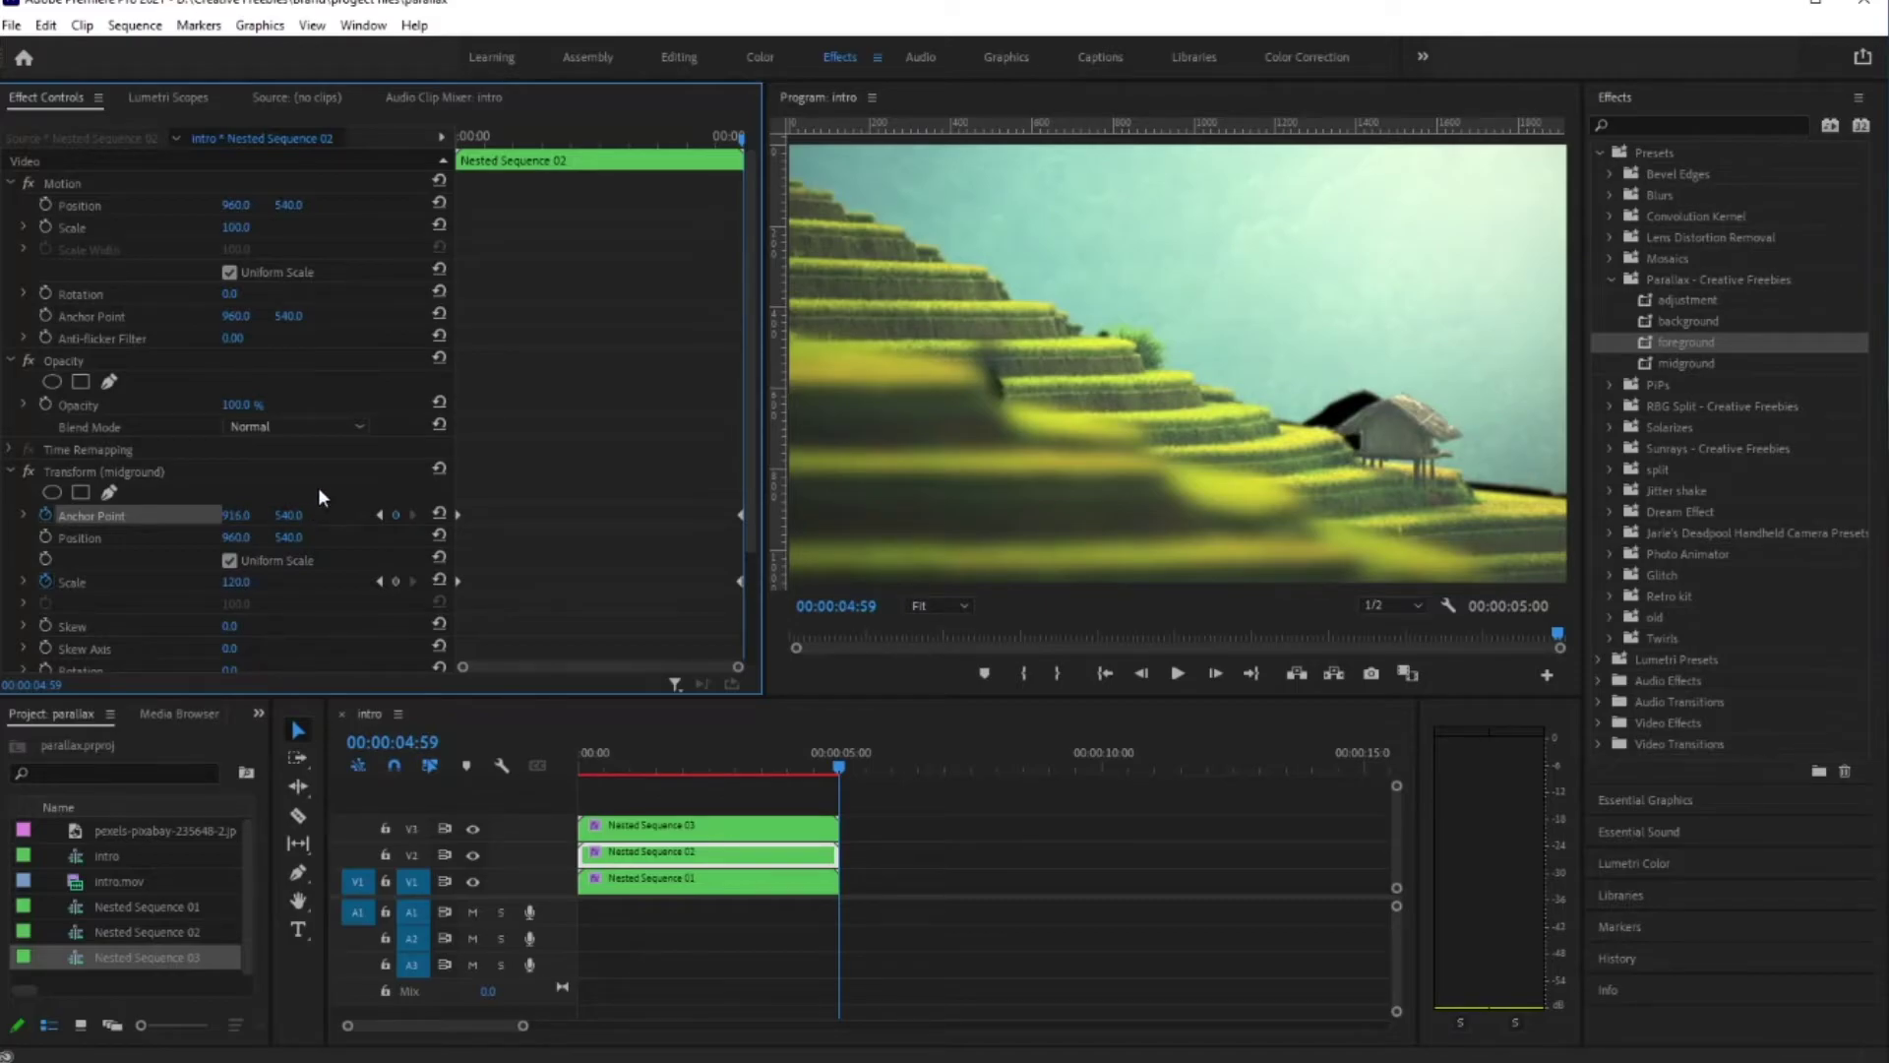
pyautogui.moveTo(289, 514)
pyautogui.mouseDown()
pyautogui.moveTo(321, 514)
pyautogui.moveTo(305, 514)
pyautogui.mouseUp()
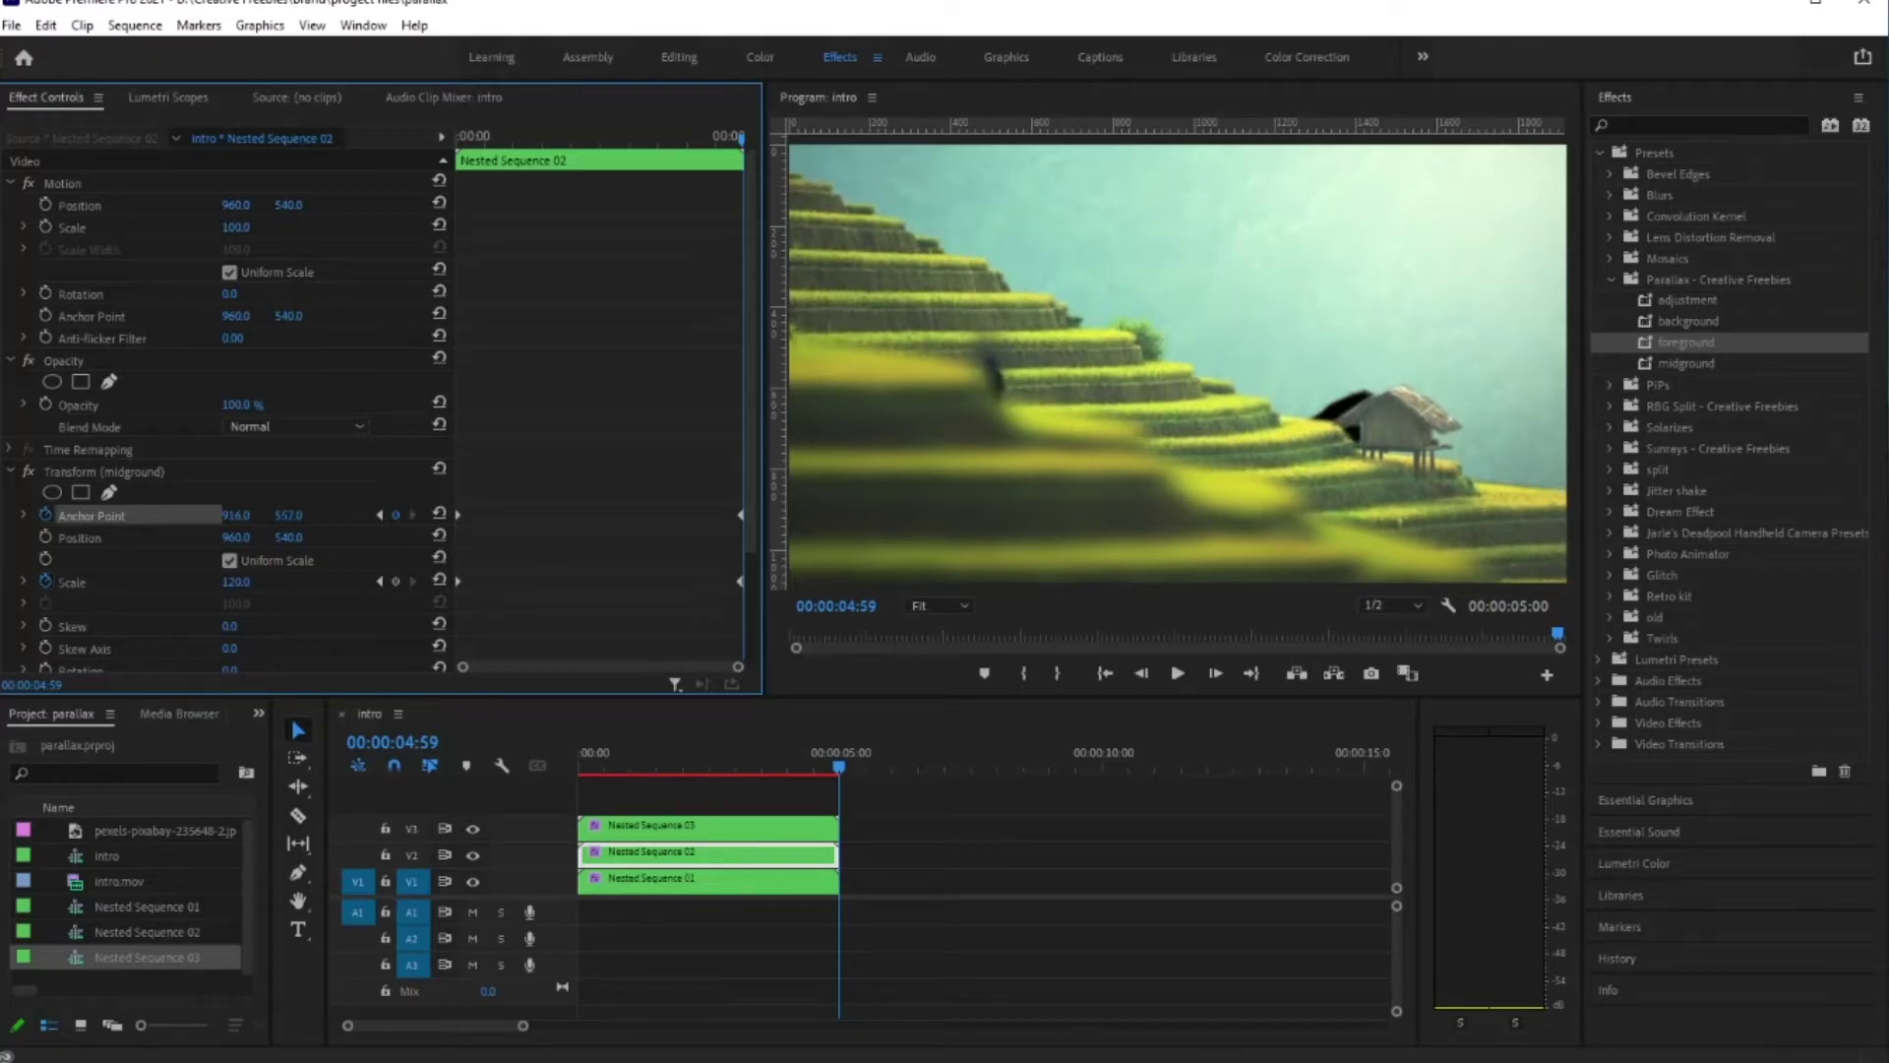
pyautogui.moveTo(305, 515); pyautogui.dragTo(303, 514)
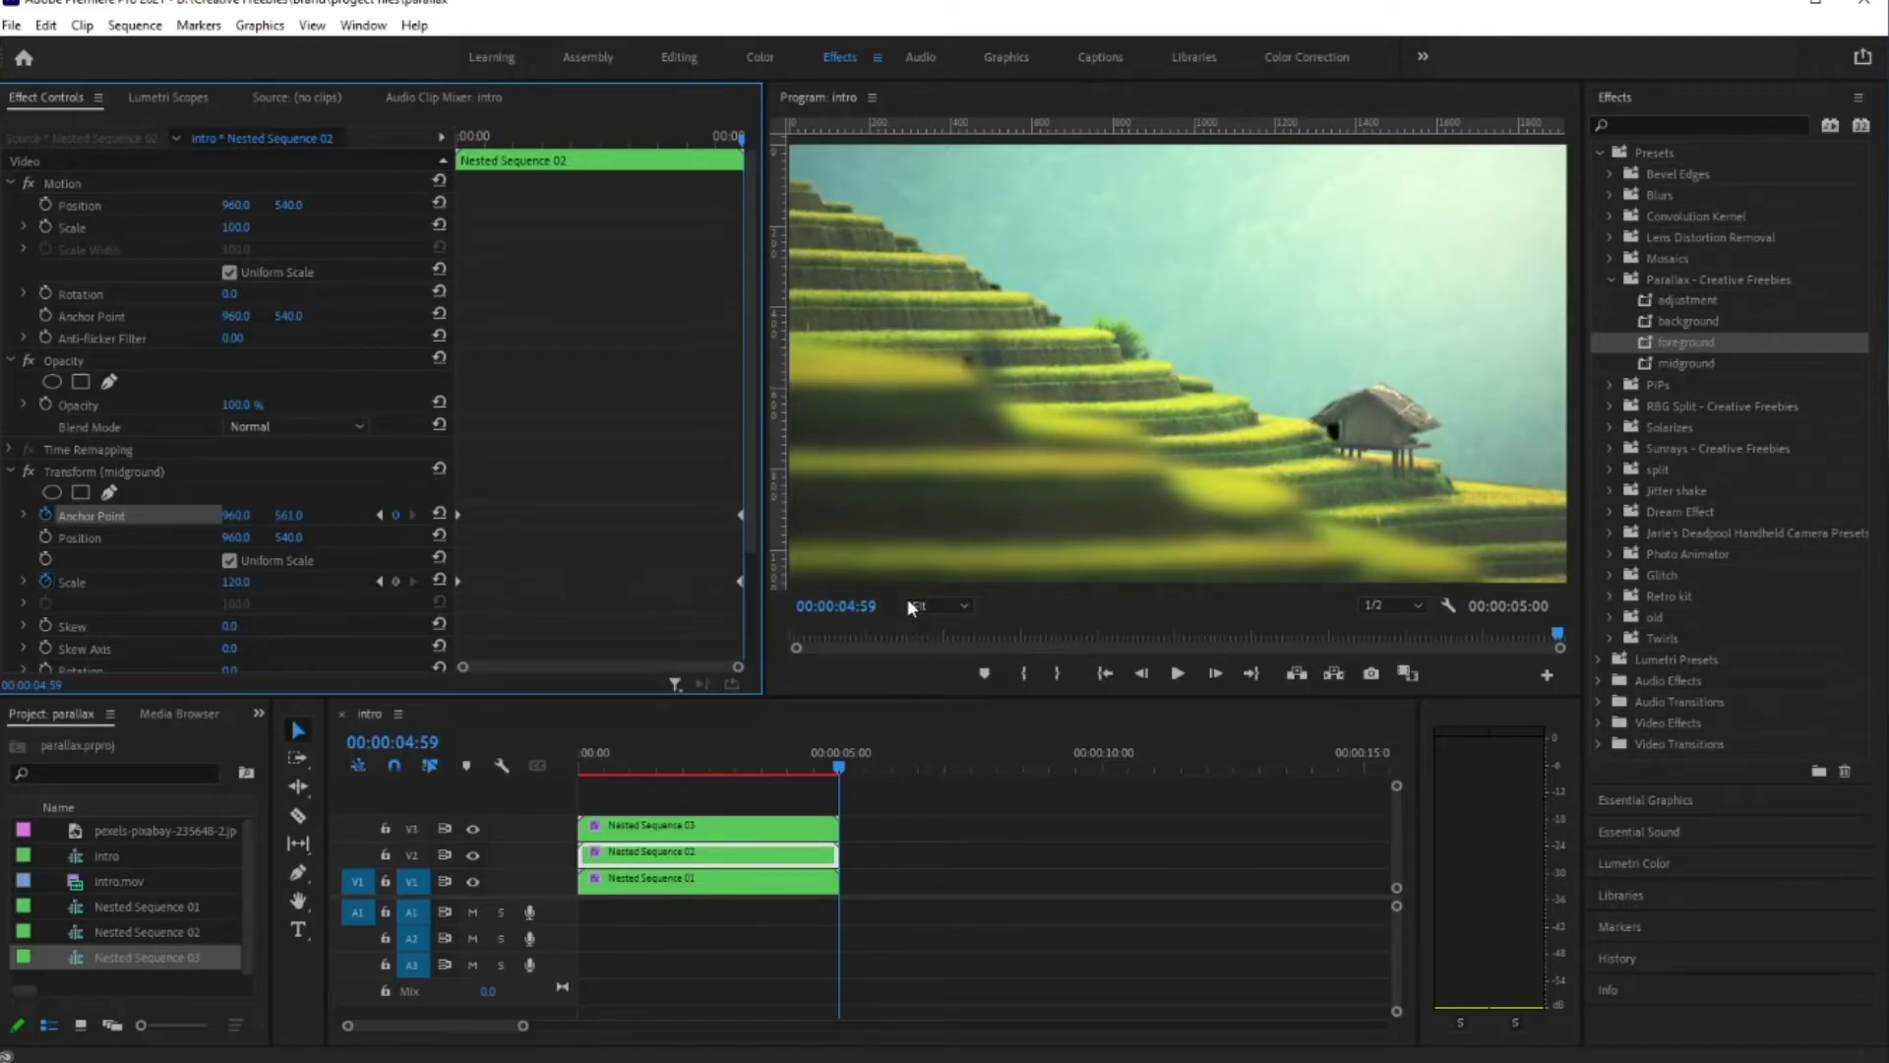
# Step: Preview the midground motion, and delete the middle anchor point keyframe from the foreground Transform
pyautogui.moveTo(835, 767); pyautogui.dragTo(478, 795)
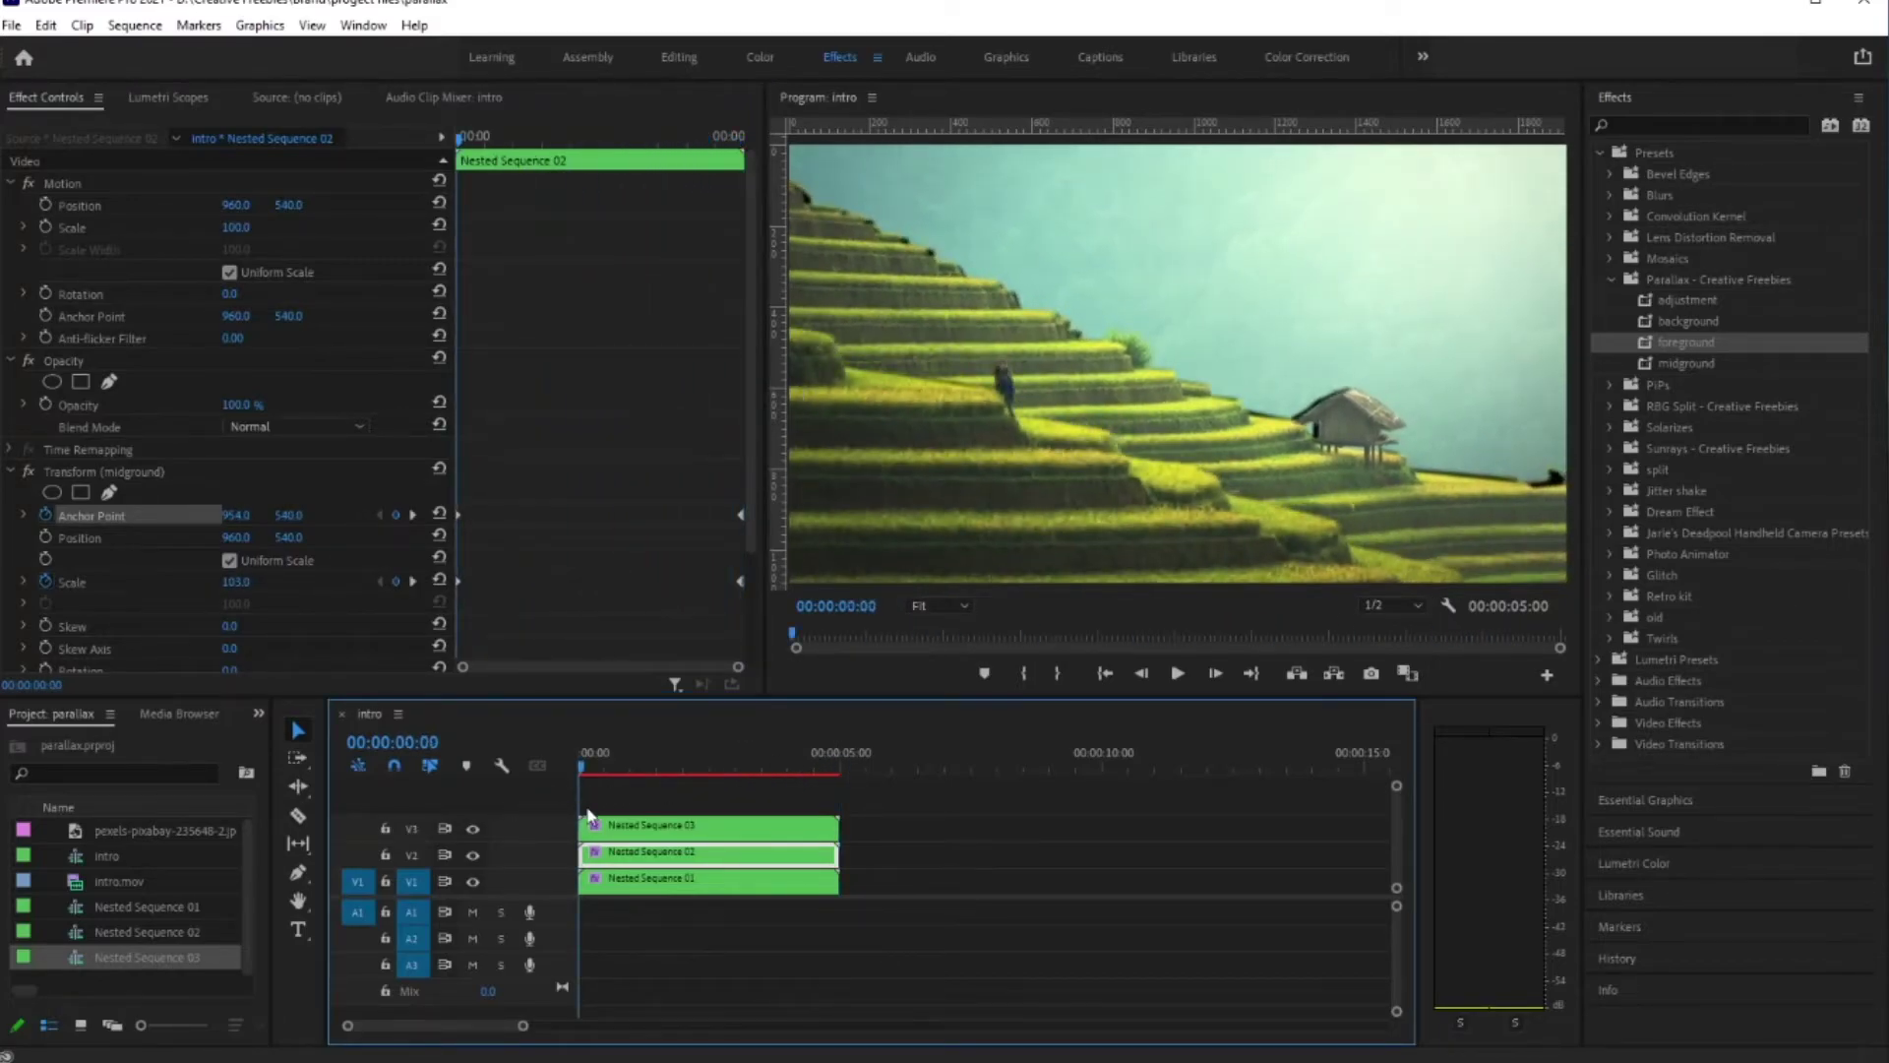
pyautogui.press('space')
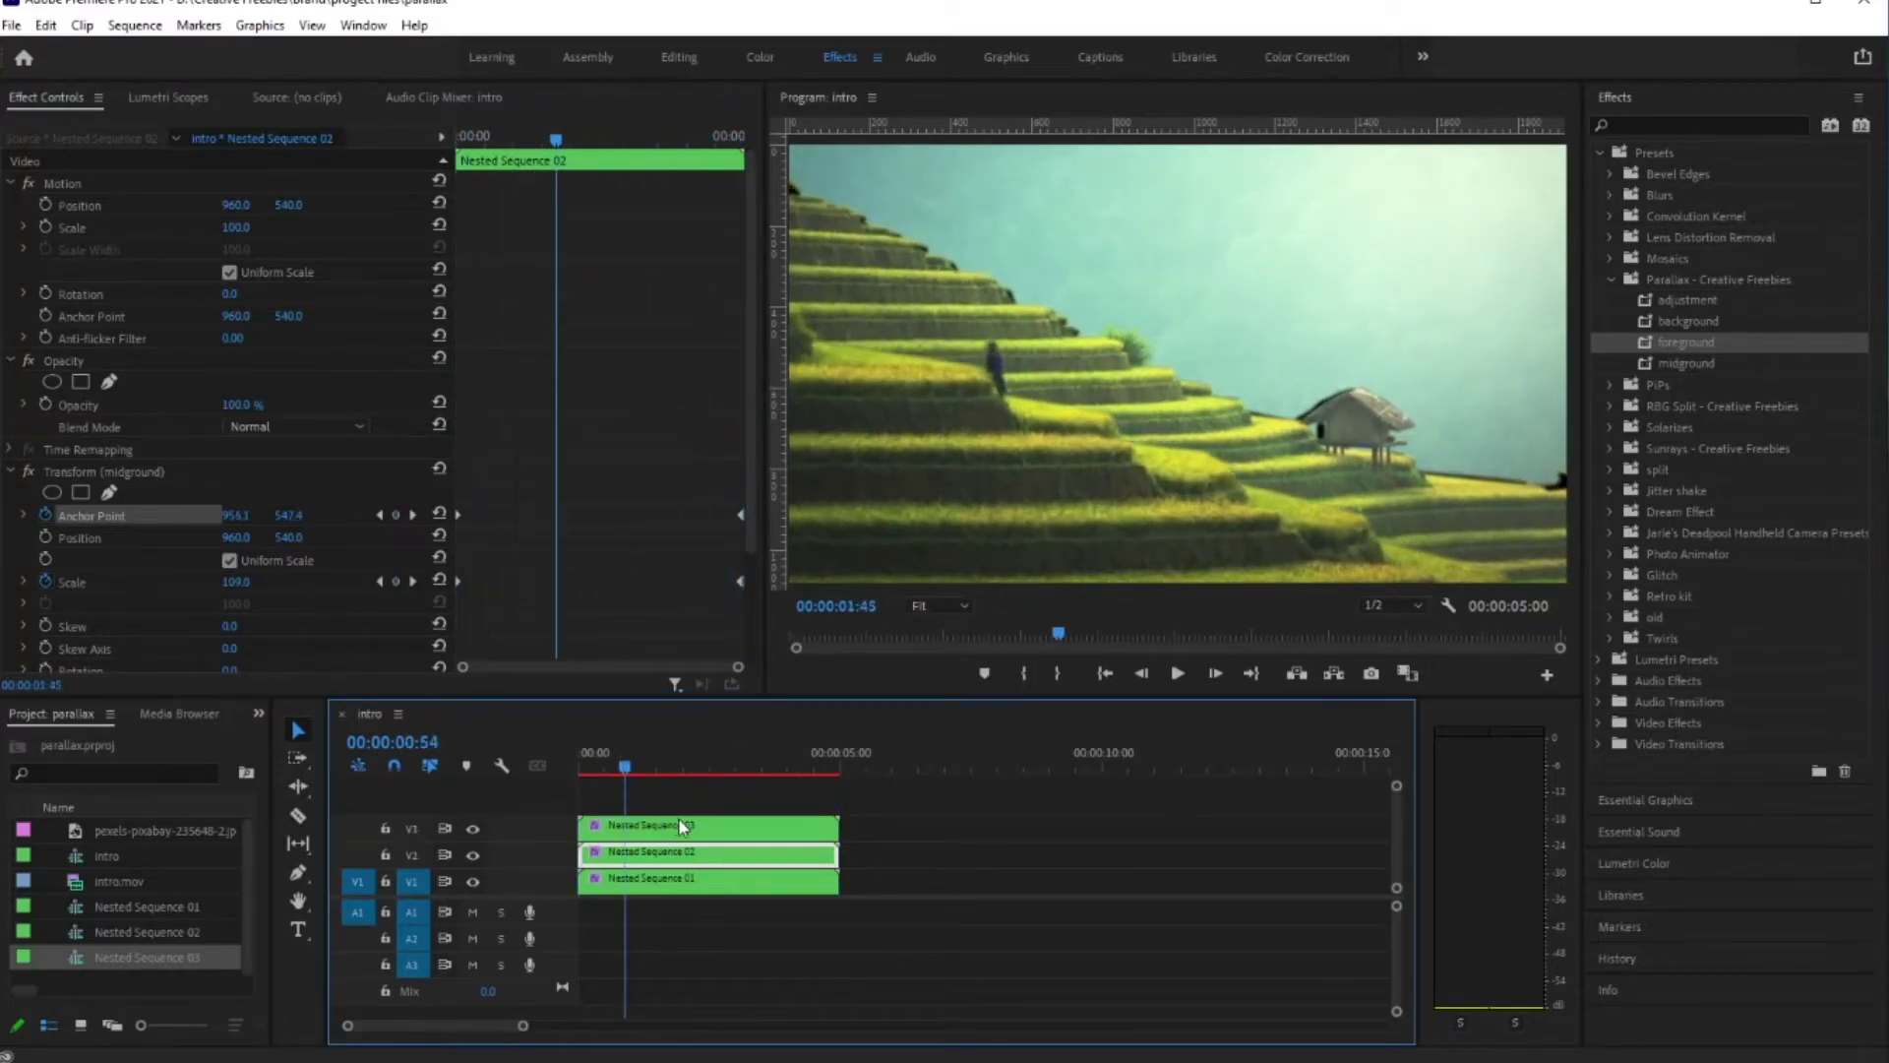
pyautogui.click(733, 824)
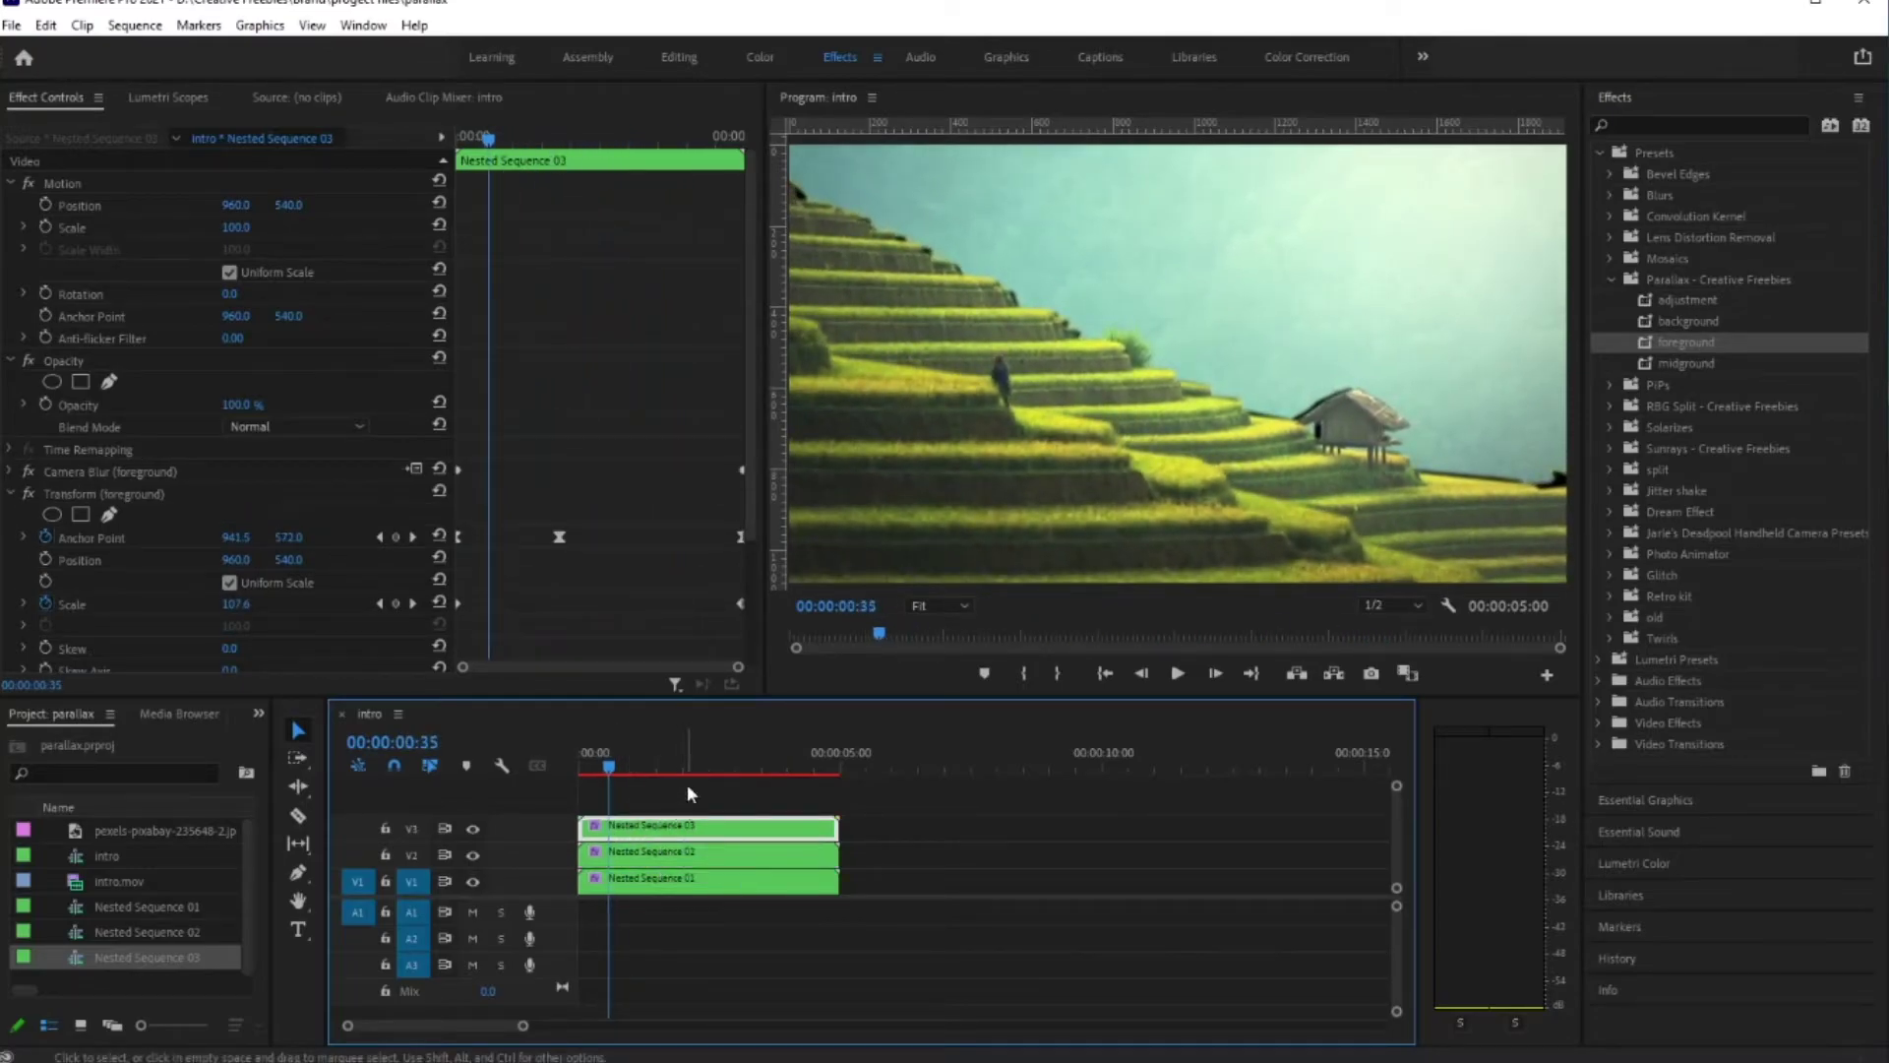
pyautogui.moveTo(485, 138); pyautogui.dragTo(526, 193)
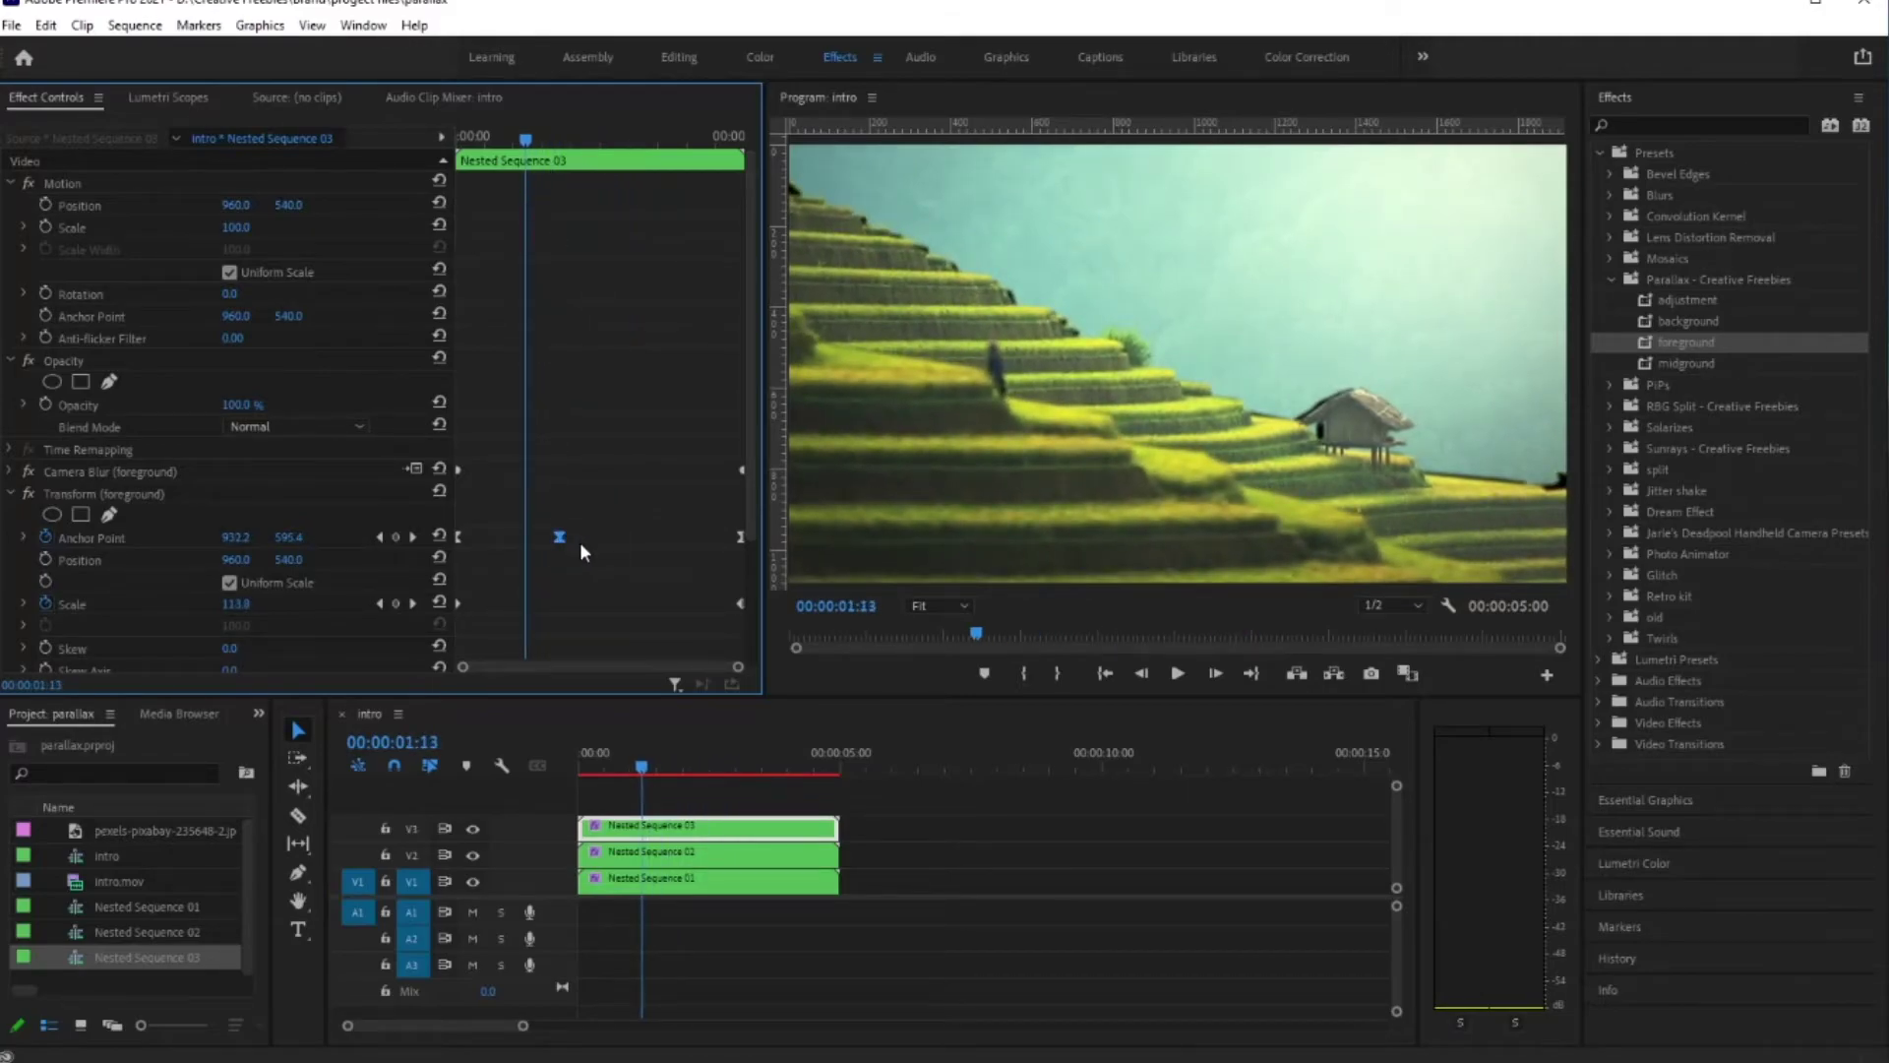
pyautogui.press('Delete')
# Step: Scrub and play the sequence to check the foreground motion without its middle keyframe, and return the playhead to the start
pyautogui.moveTo(526, 142); pyautogui.dragTo(819, 183)
pyautogui.moveTo(694, 177); pyautogui.dragTo(423, 315)
pyautogui.press('space')
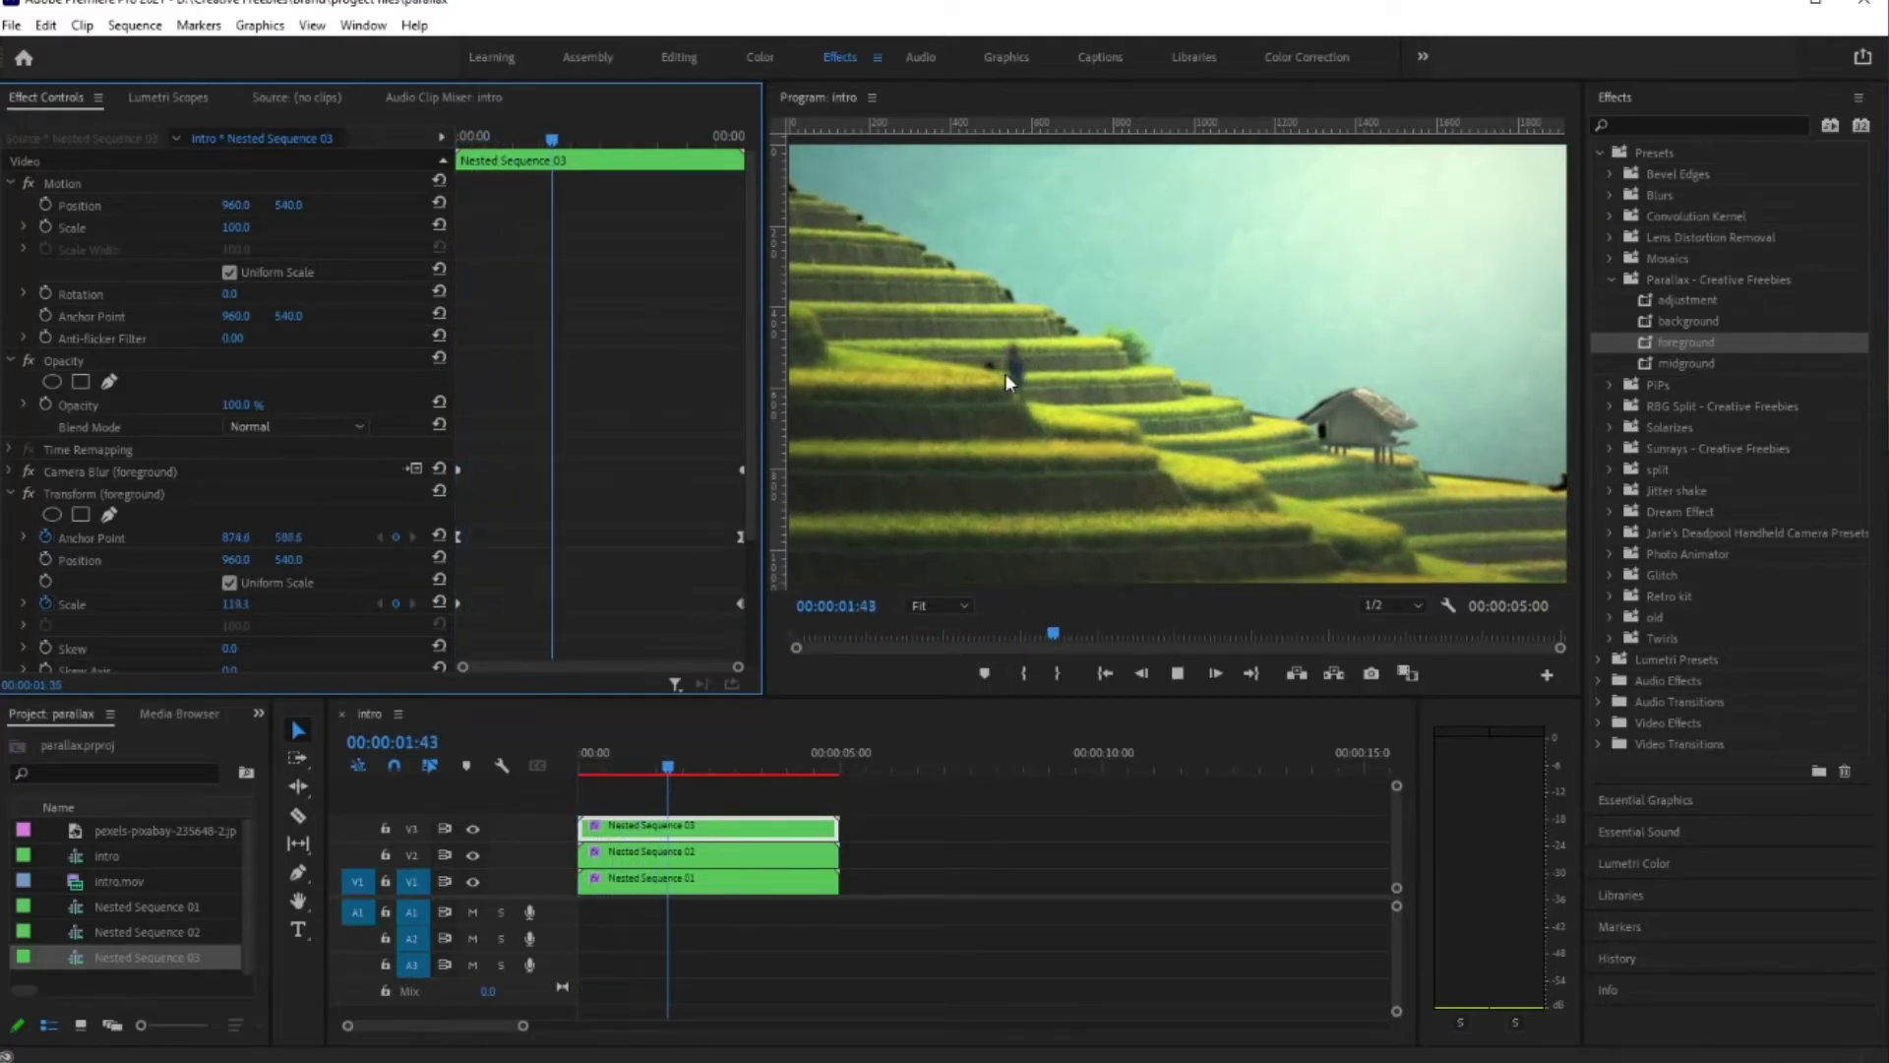
pyautogui.press('space')
pyautogui.moveTo(740, 767); pyautogui.dragTo(567, 799)
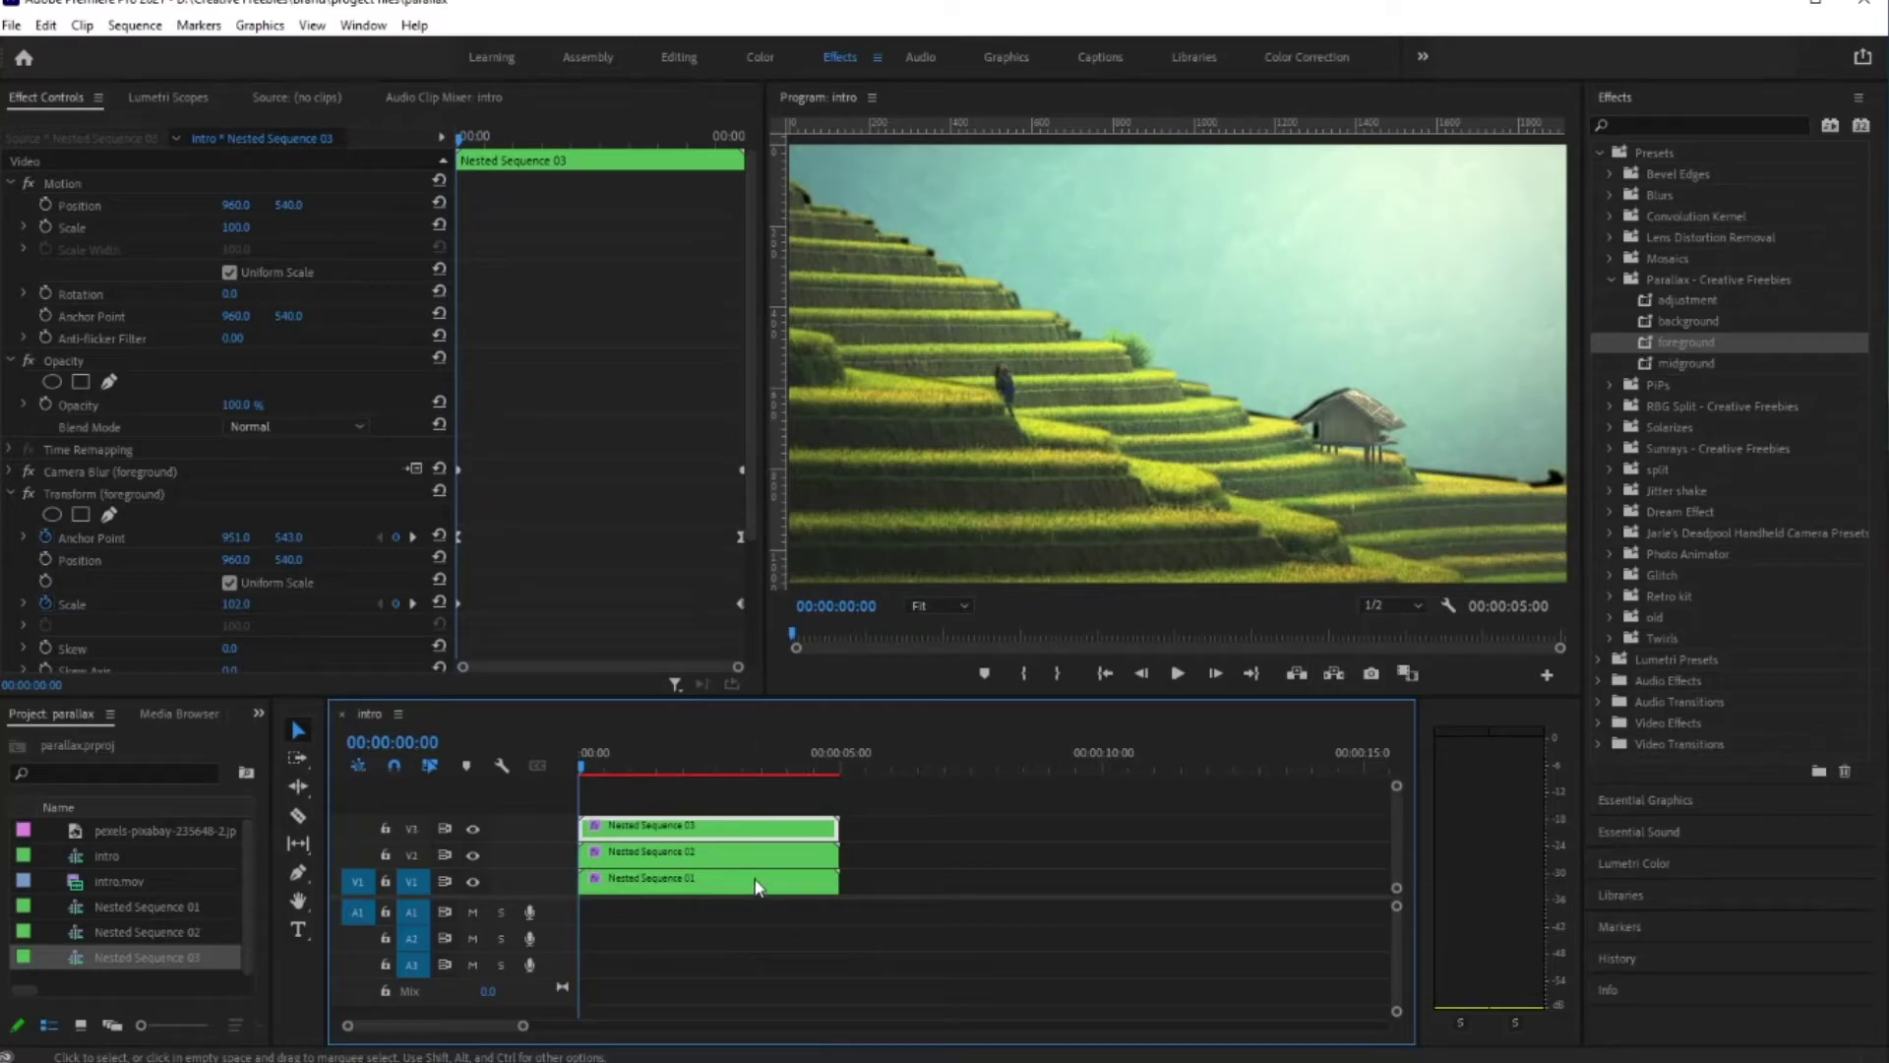
# Step: Move the three nested clips up one track and place the original rice-terrace photo on V1 beneath them
pyautogui.moveTo(678, 816); pyautogui.dragTo(529, 770)
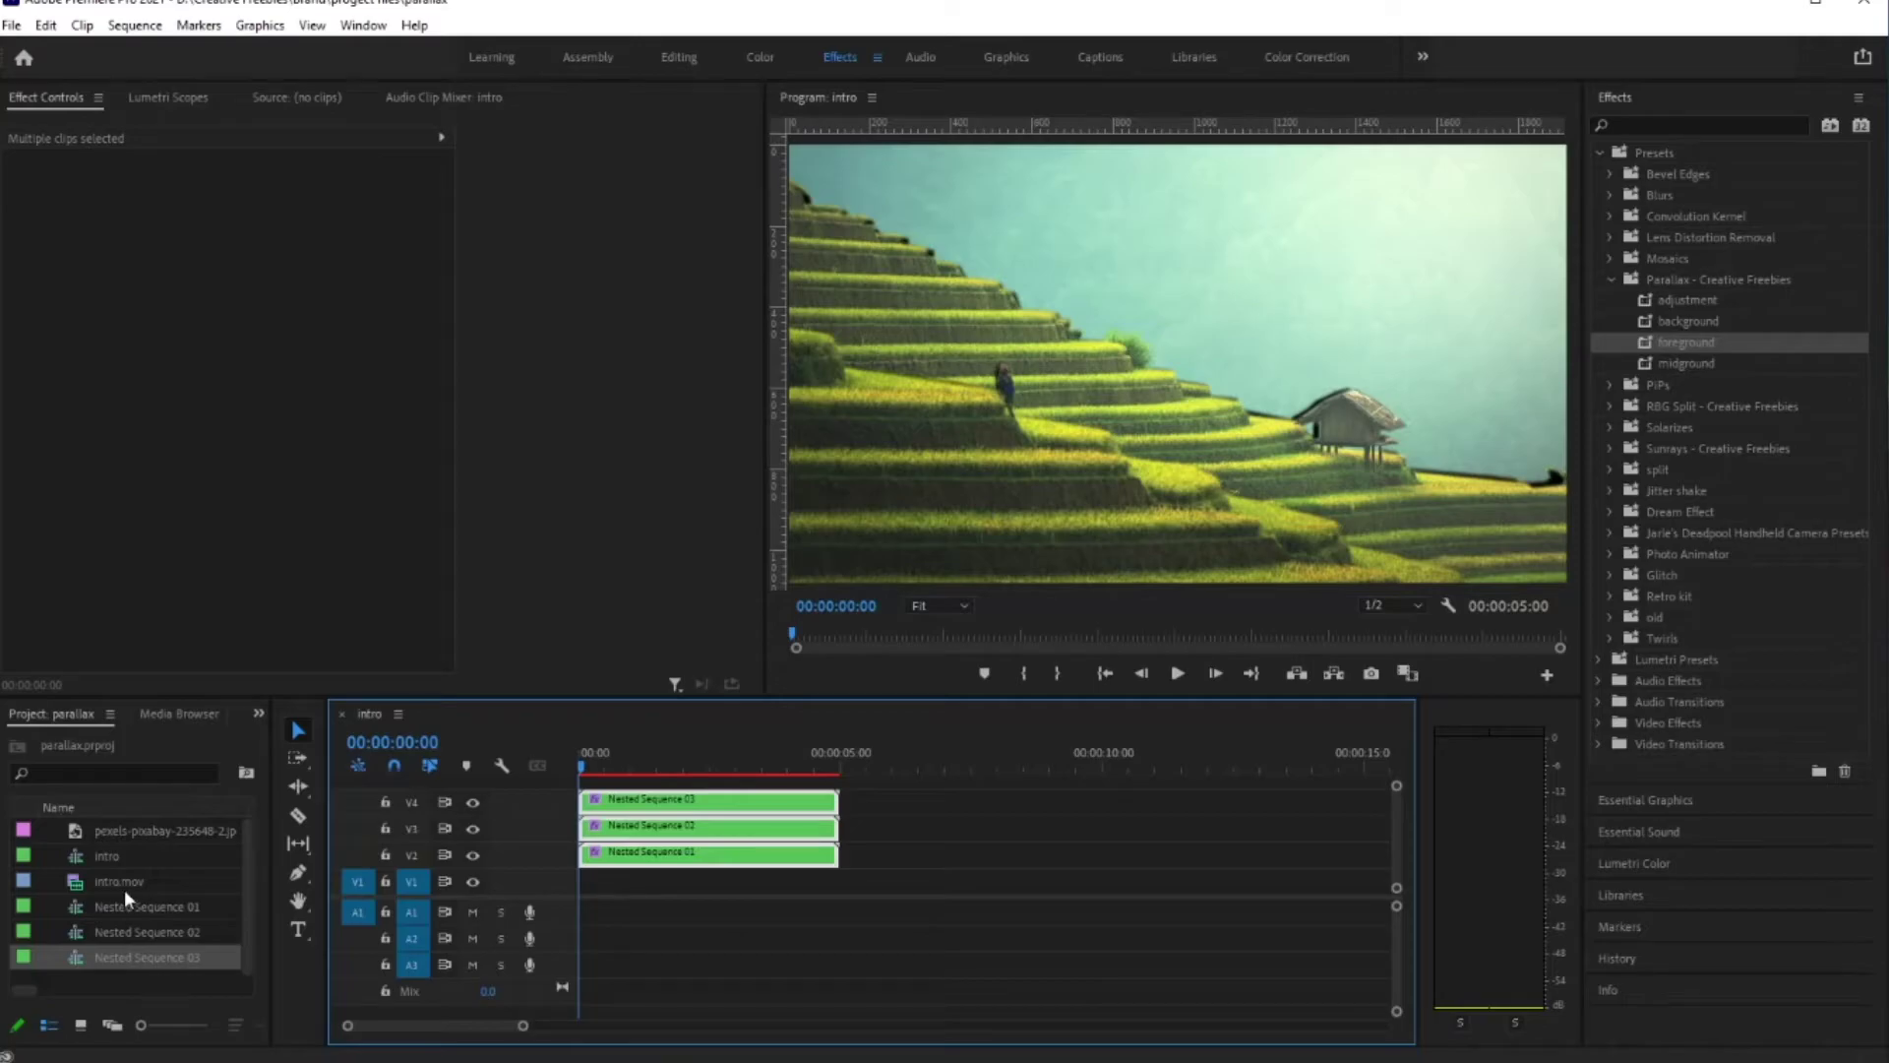
pyautogui.moveTo(132, 829); pyautogui.dragTo(551, 892)
pyautogui.moveTo(587, 760)
pyautogui.mouseDown()
pyautogui.moveTo(791, 768)
pyautogui.moveTo(540, 771)
pyautogui.moveTo(858, 821)
pyautogui.moveTo(669, 795)
pyautogui.moveTo(873, 788)
pyautogui.moveTo(647, 750)
pyautogui.moveTo(563, 759)
pyautogui.mouseUp()
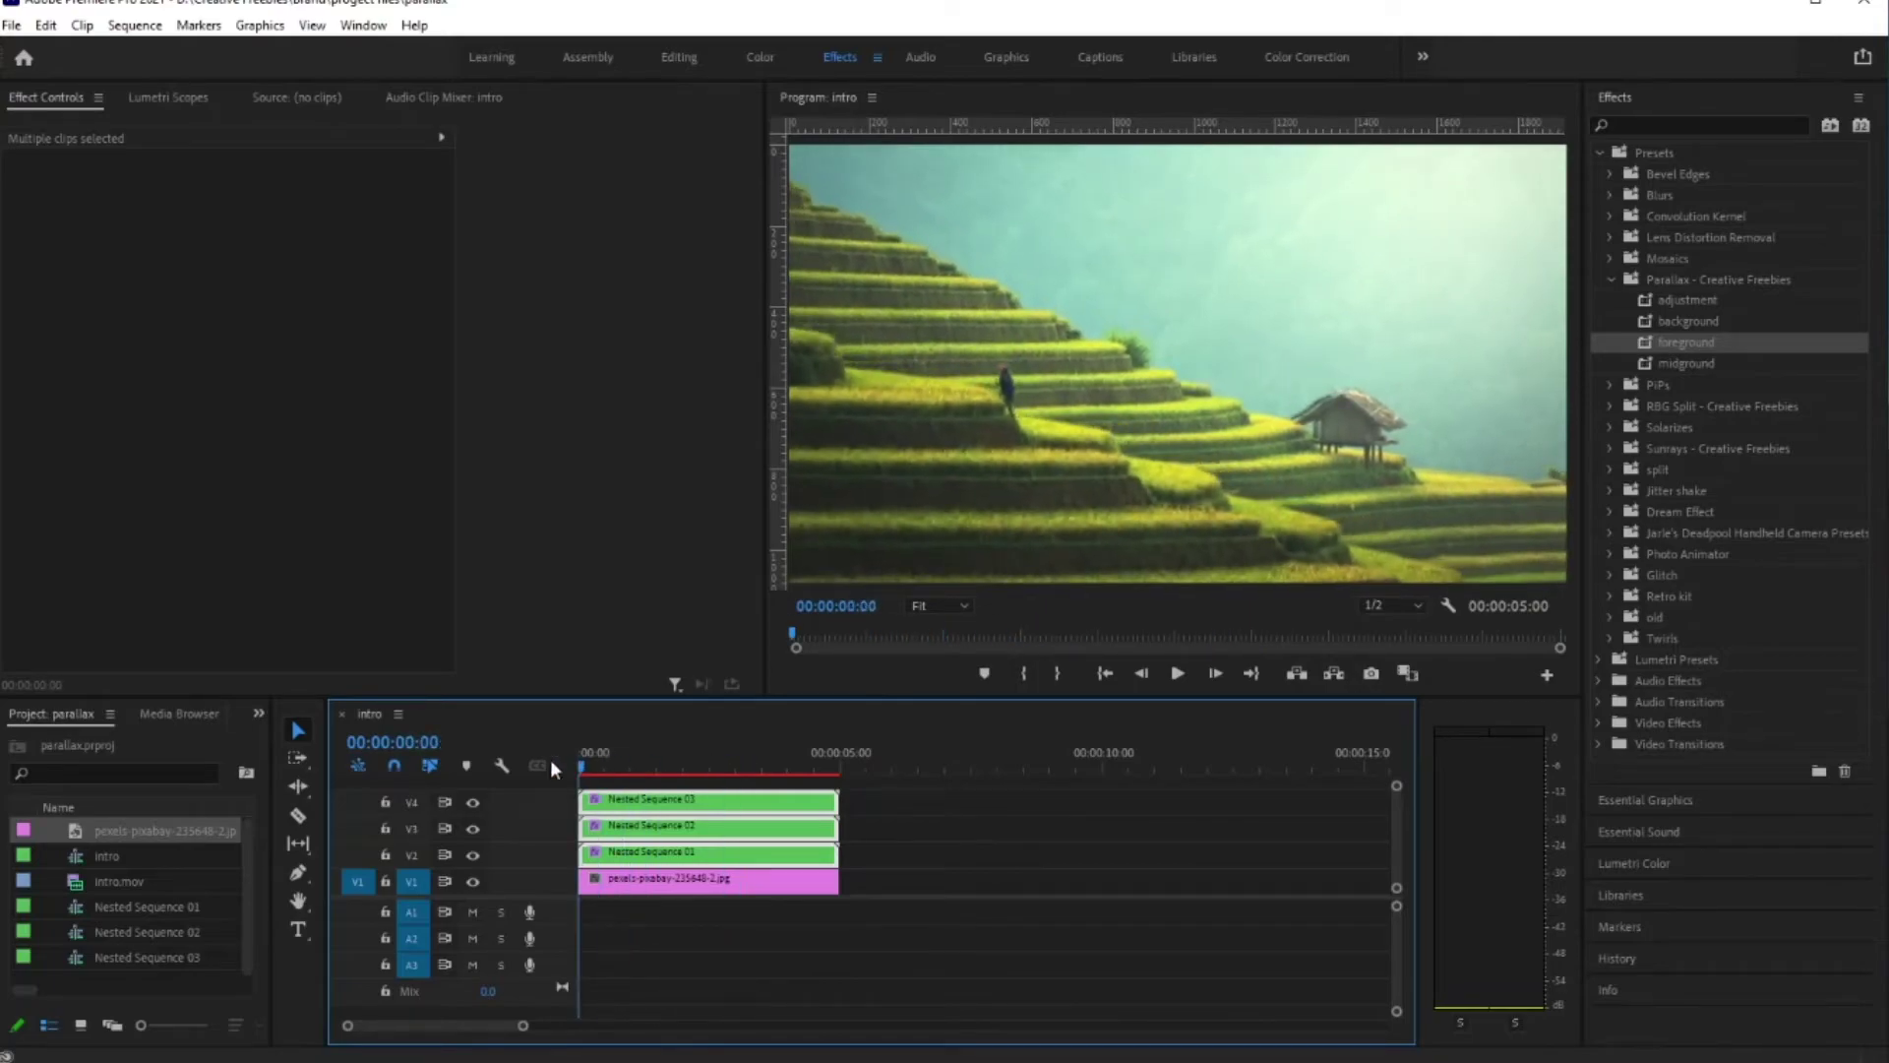
# Step: Toggle the V1 photo track's visibility and scrub through the sequence to check how the photo fills the gaps
pyautogui.click(473, 880)
pyautogui.click(466, 883)
pyautogui.click(467, 883)
pyautogui.click(466, 883)
pyautogui.moveTo(592, 765); pyautogui.dragTo(728, 784)
pyautogui.press('space')
pyautogui.press('Home')
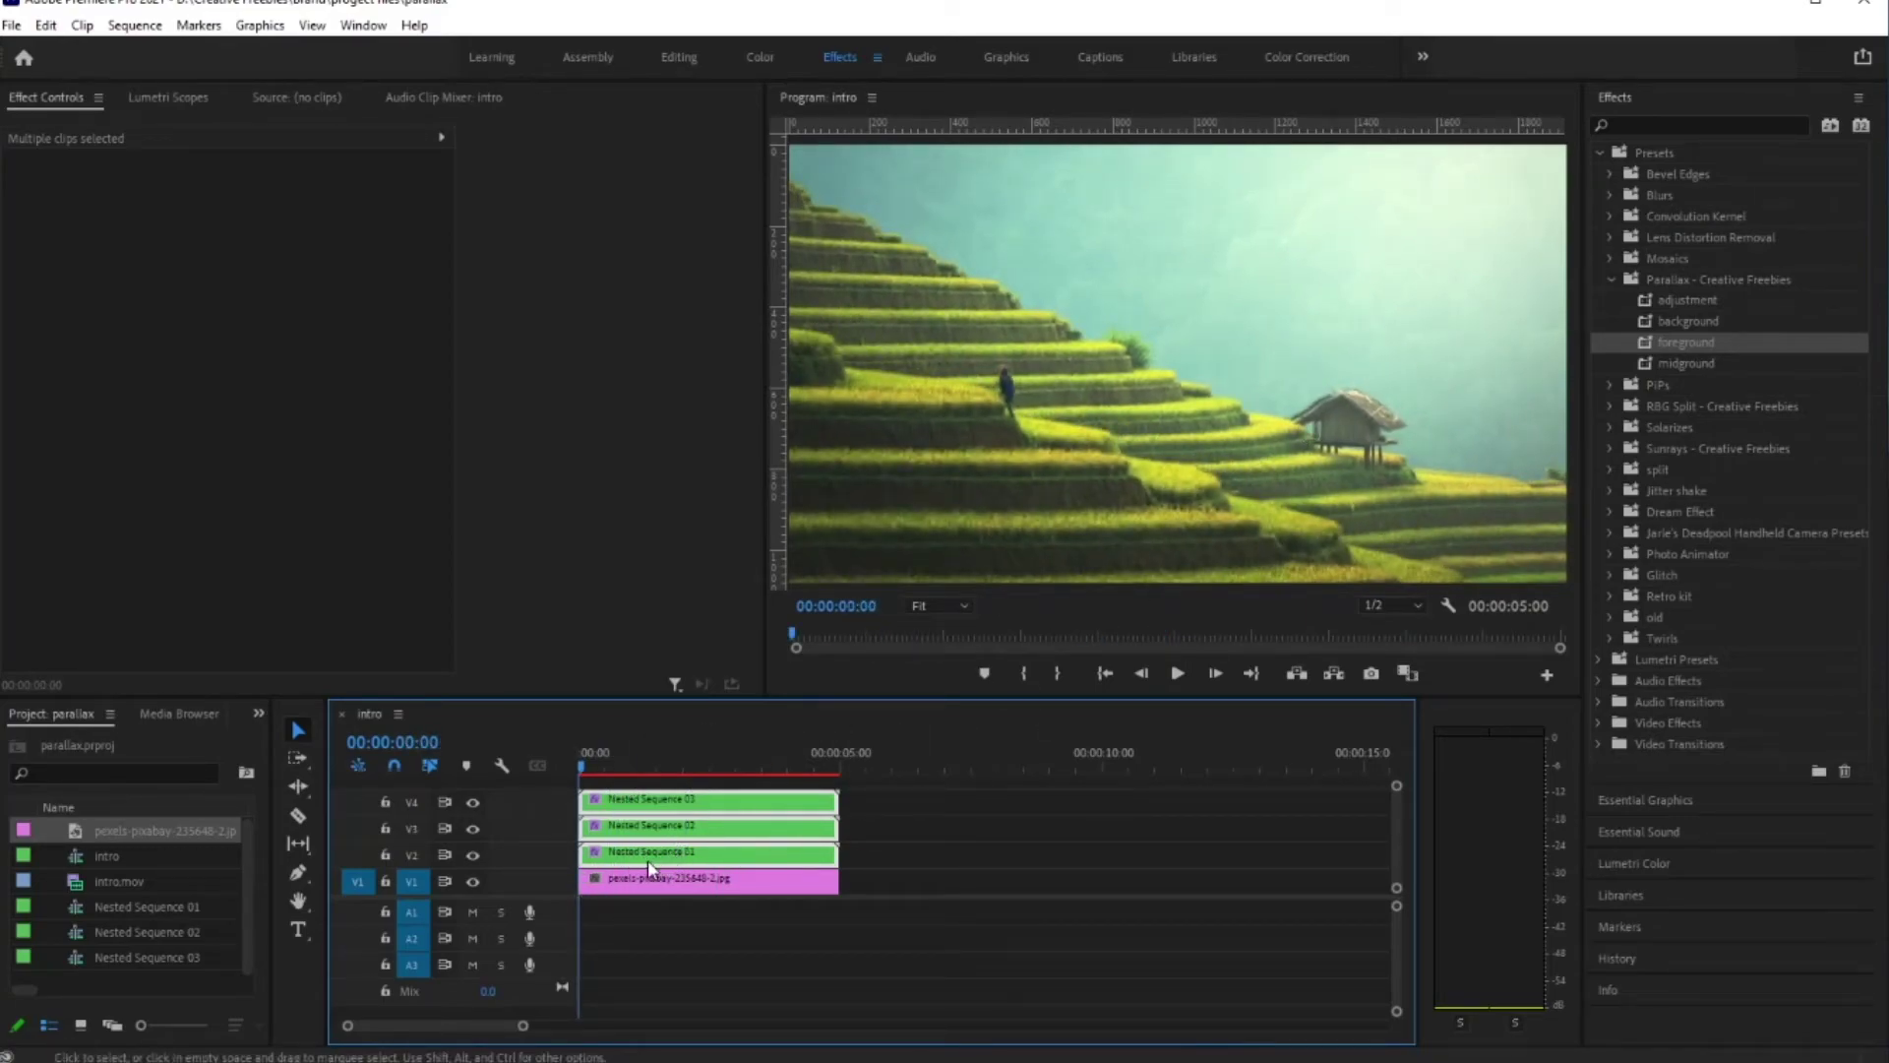
# Step: Select the background nested clip on V2 and expand its Transform (background) settings at the sequence start
pyautogui.click(890, 856)
pyautogui.click(712, 852)
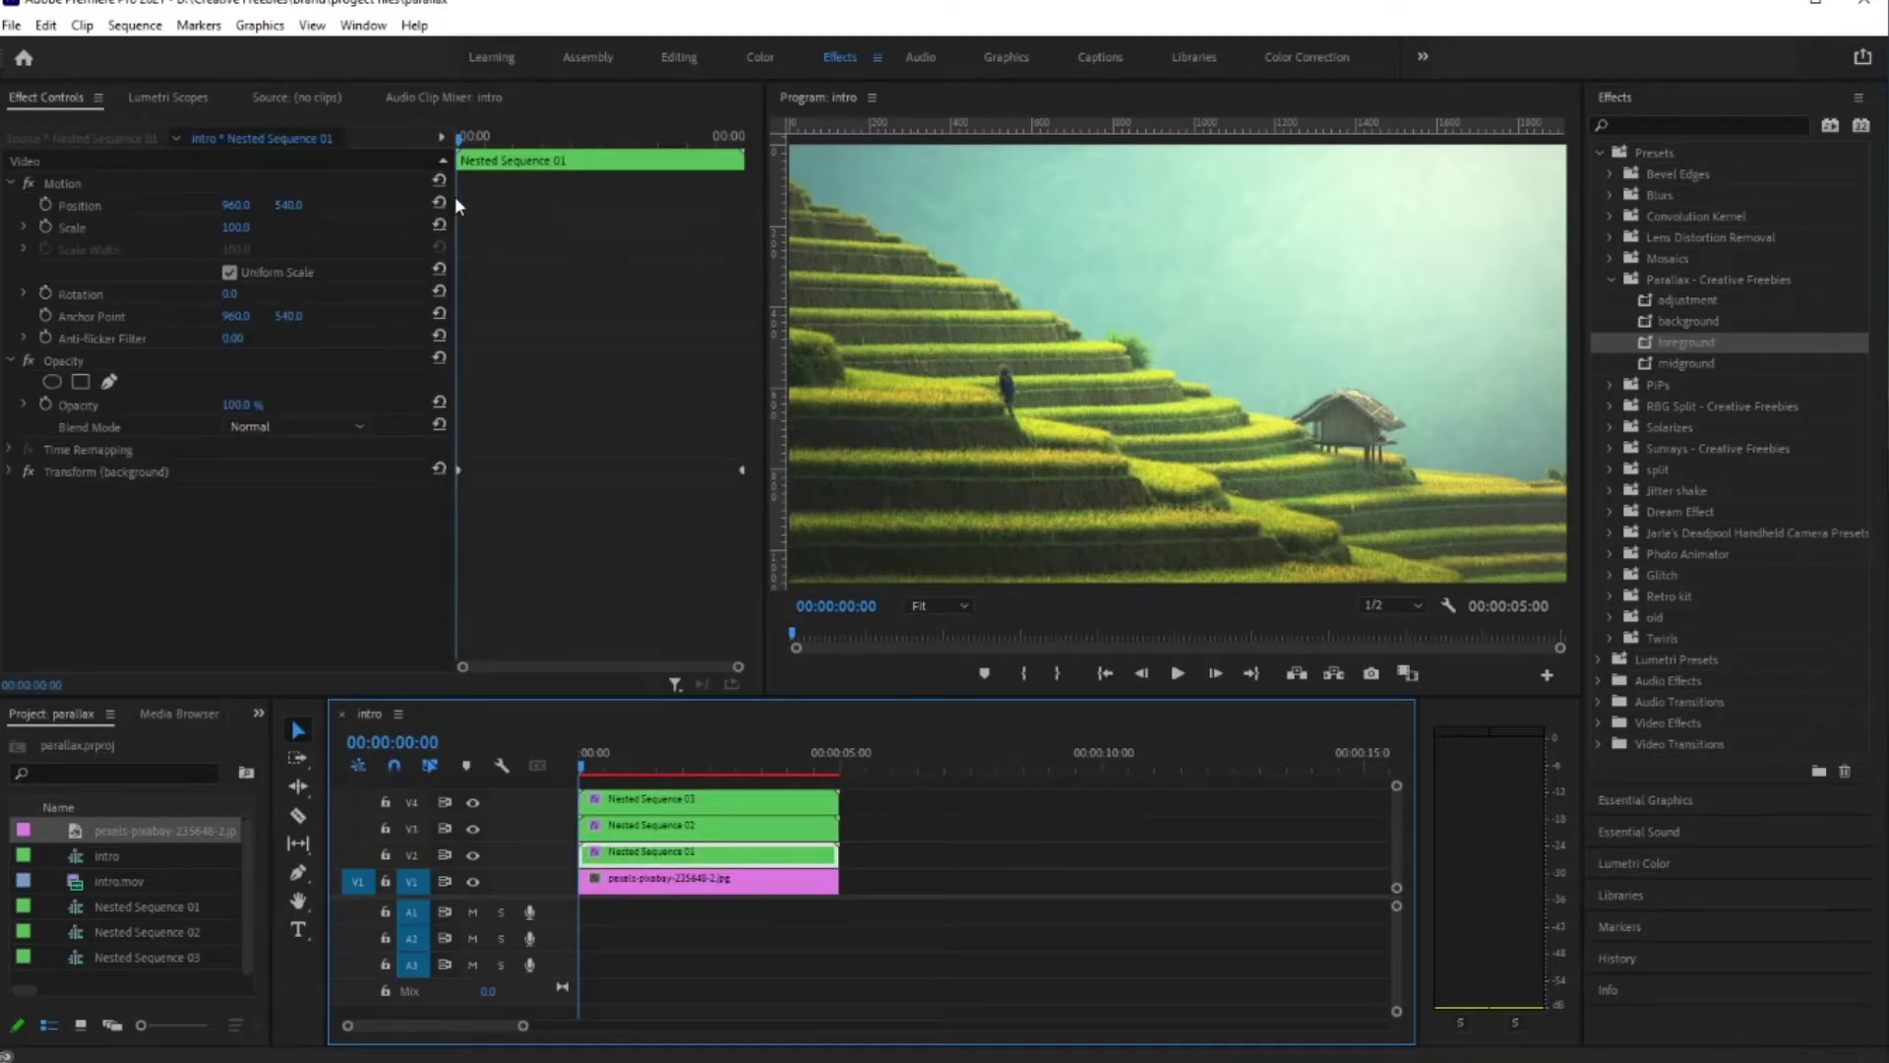
pyautogui.moveTo(499, 149); pyautogui.dragTo(371, 169)
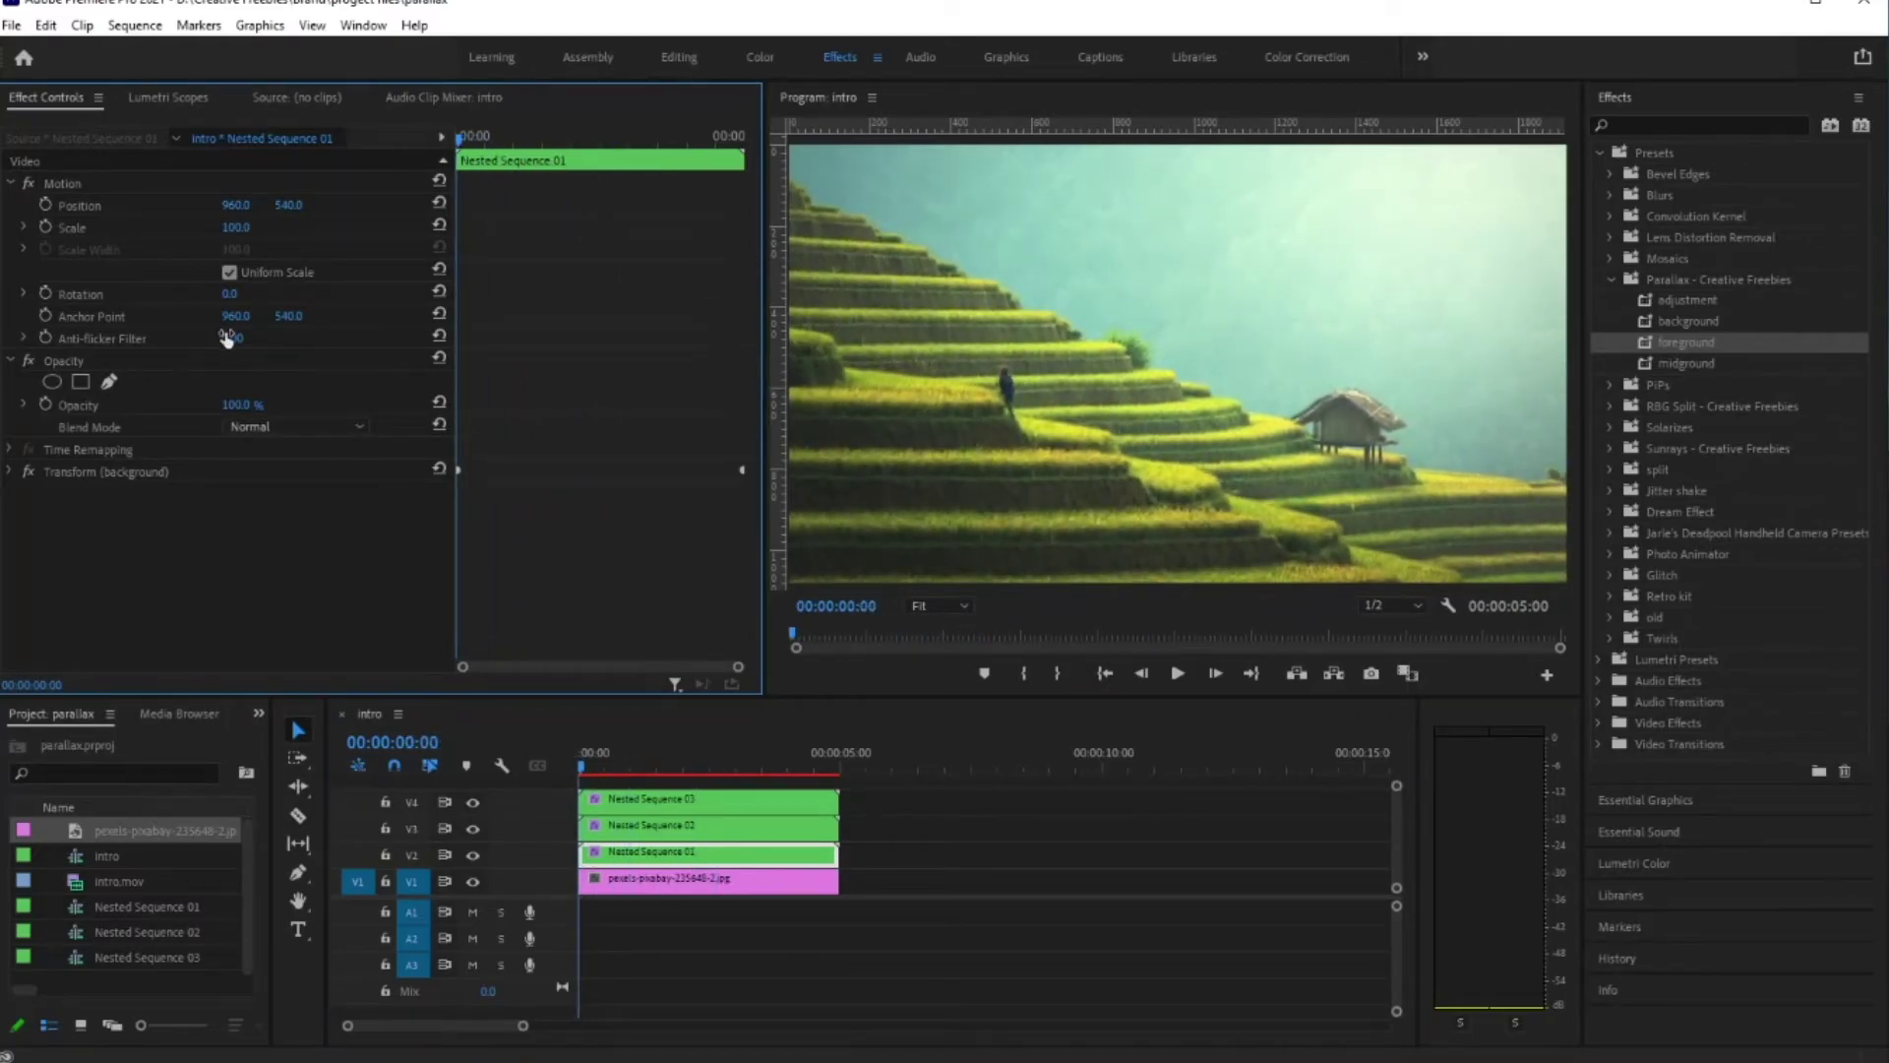
pyautogui.click(8, 474)
pyautogui.click(10, 472)
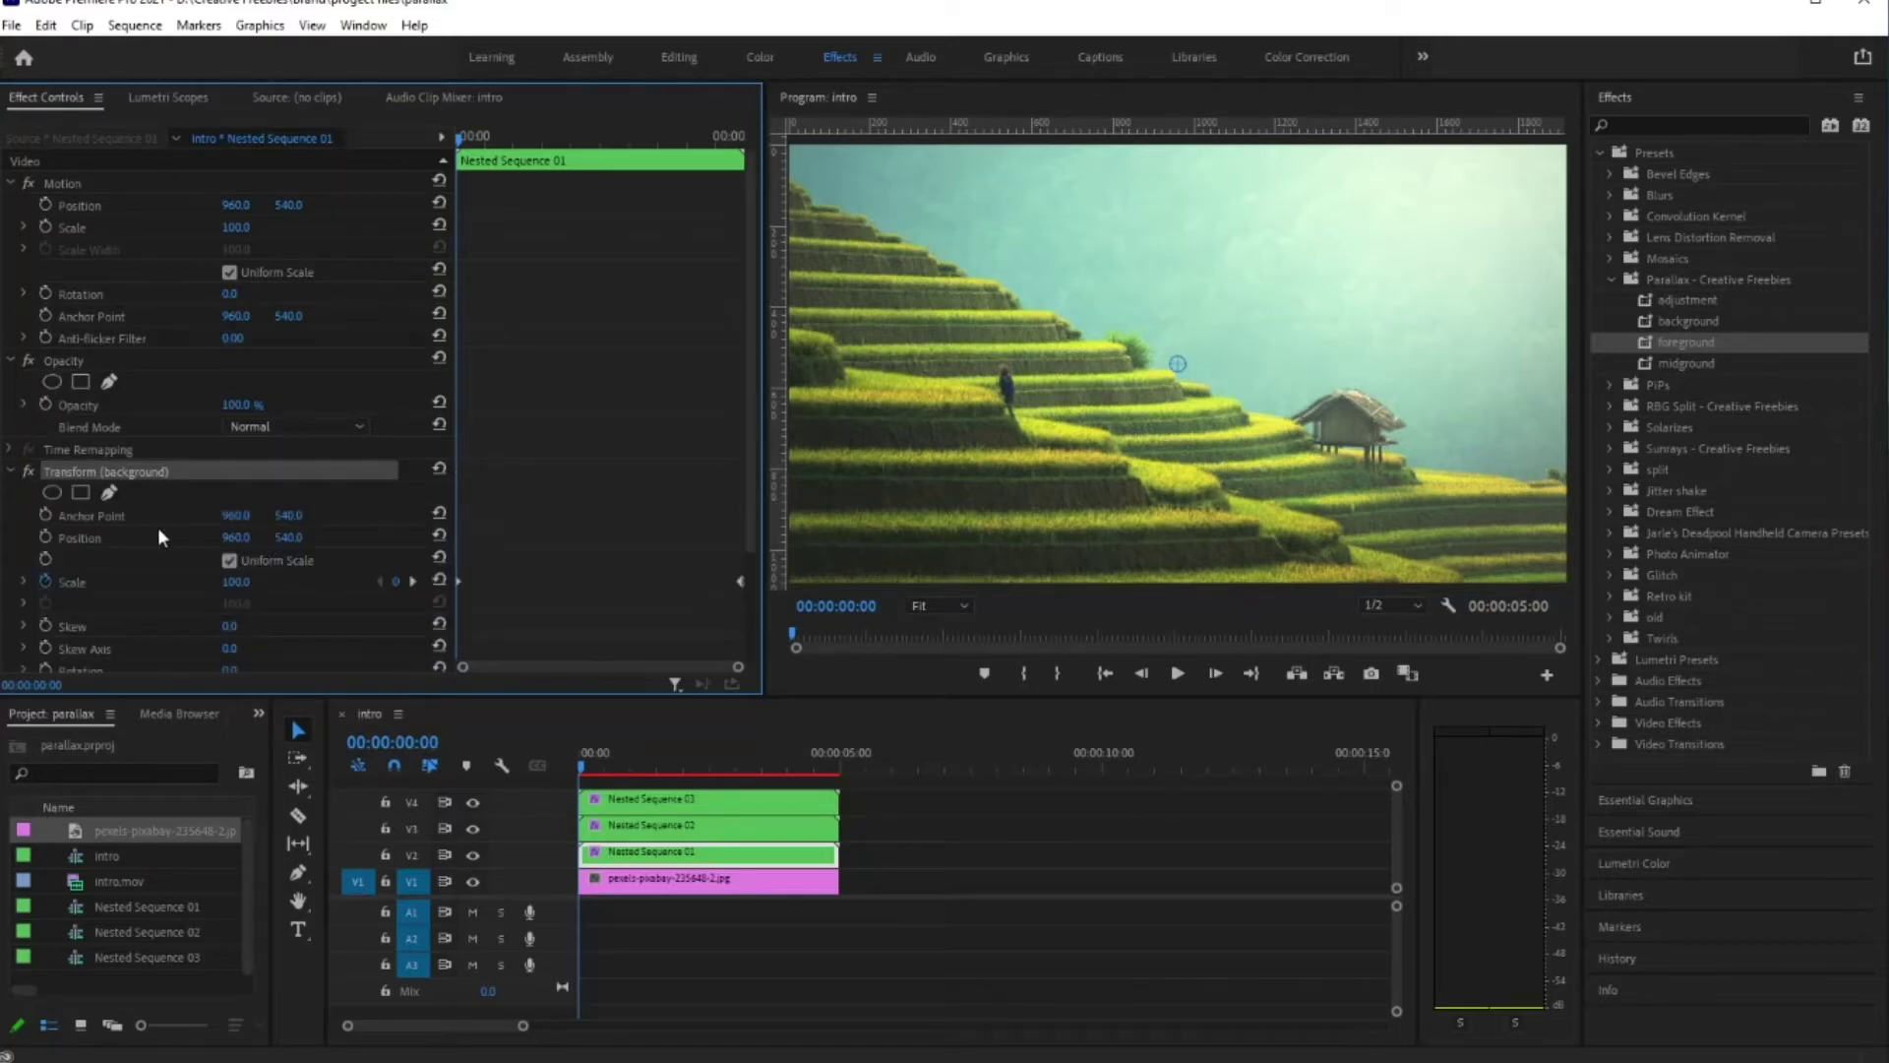
# Step: Reposition the background Transform's anchor point in the preview to about 972, 479
pyautogui.click(69, 516)
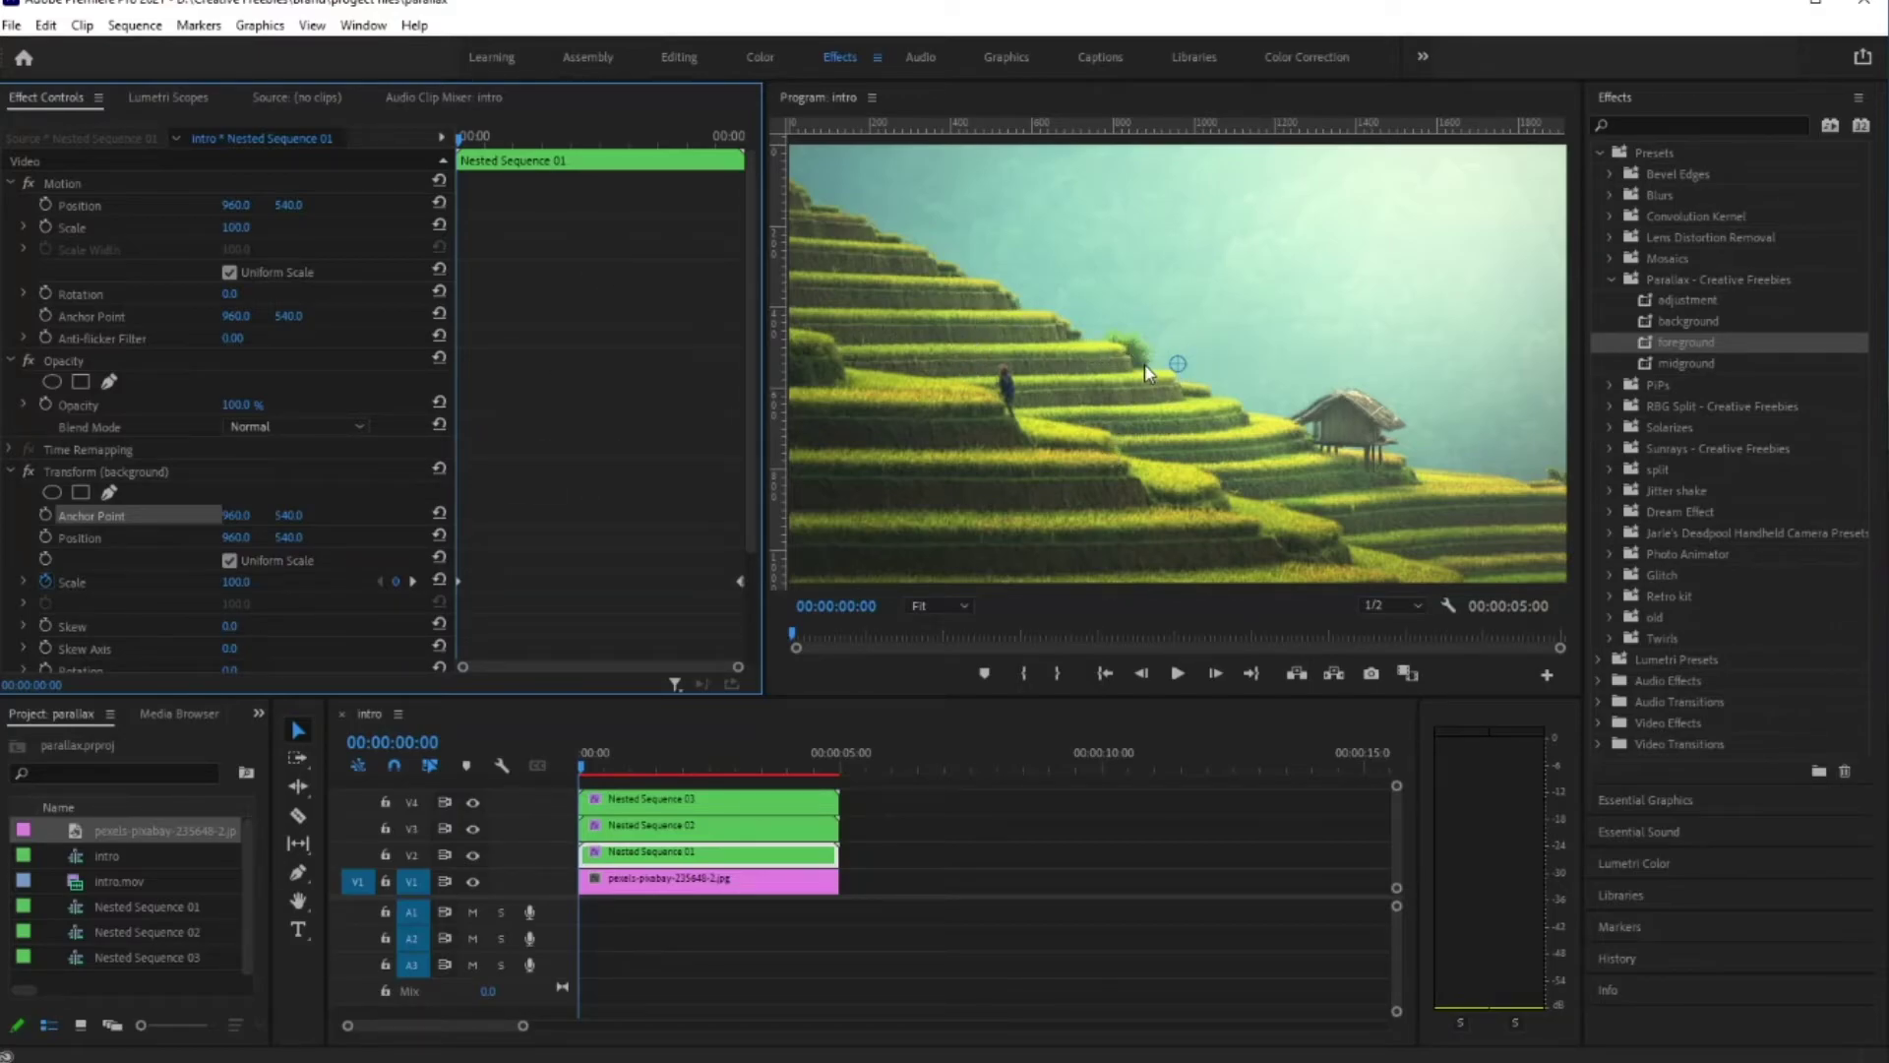
pyautogui.moveTo(1178, 364); pyautogui.dragTo(1178, 324)
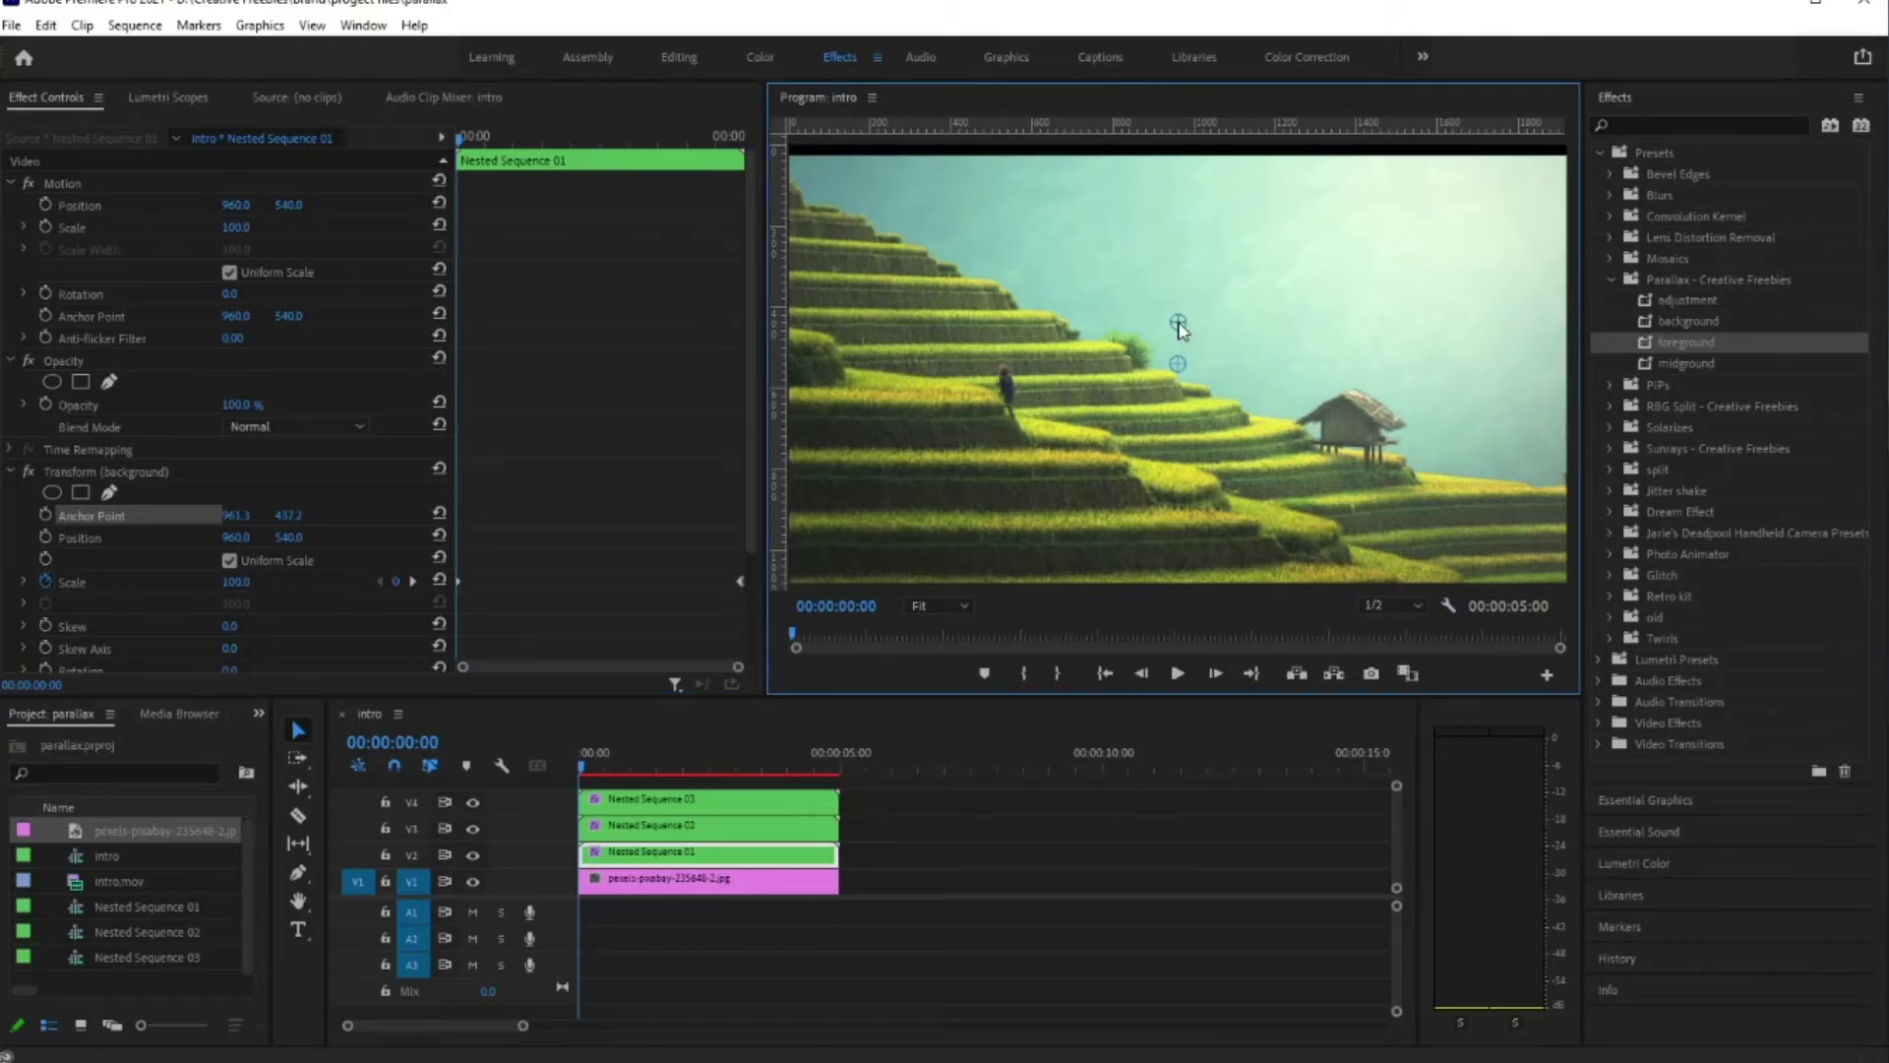
pyautogui.moveTo(1180, 322); pyautogui.dragTo(1183, 343)
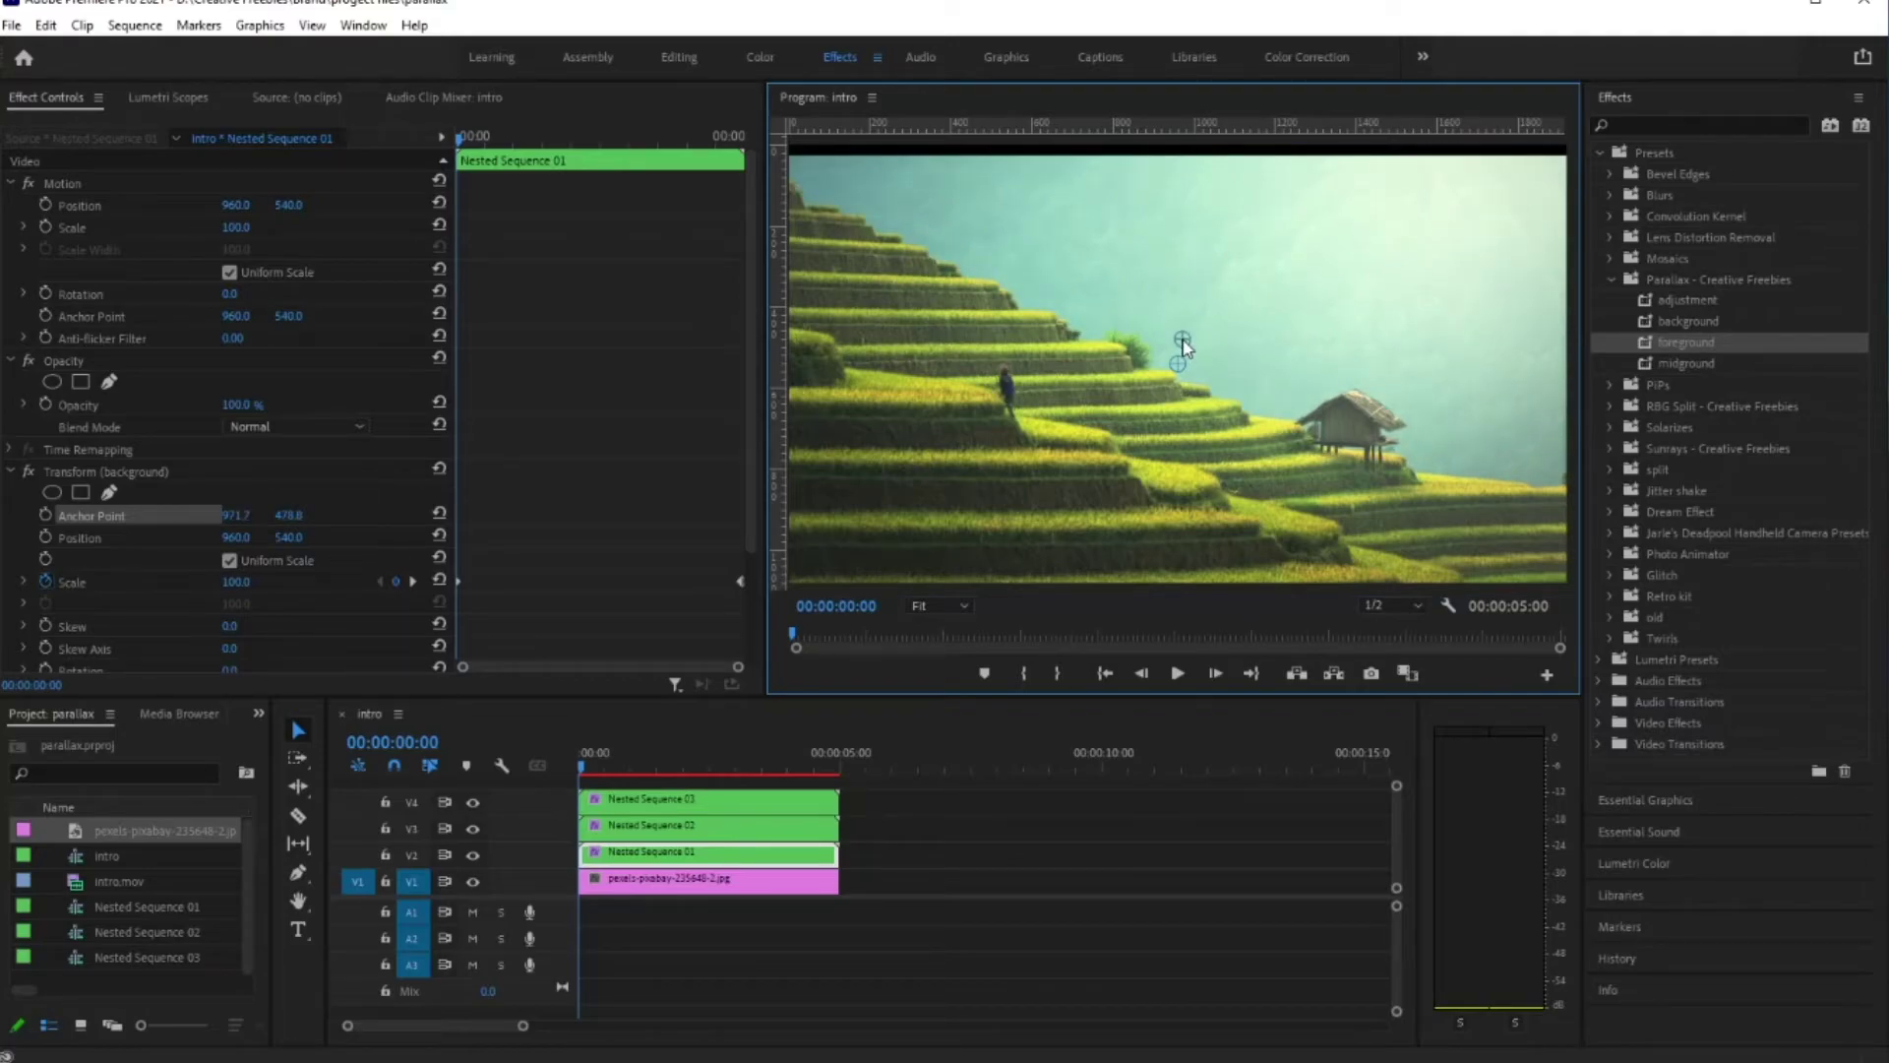
# Step: Hide the V1 photo track, and set the background Transform's anchor point to 960, 441 and its scale to 123
pyautogui.click(472, 882)
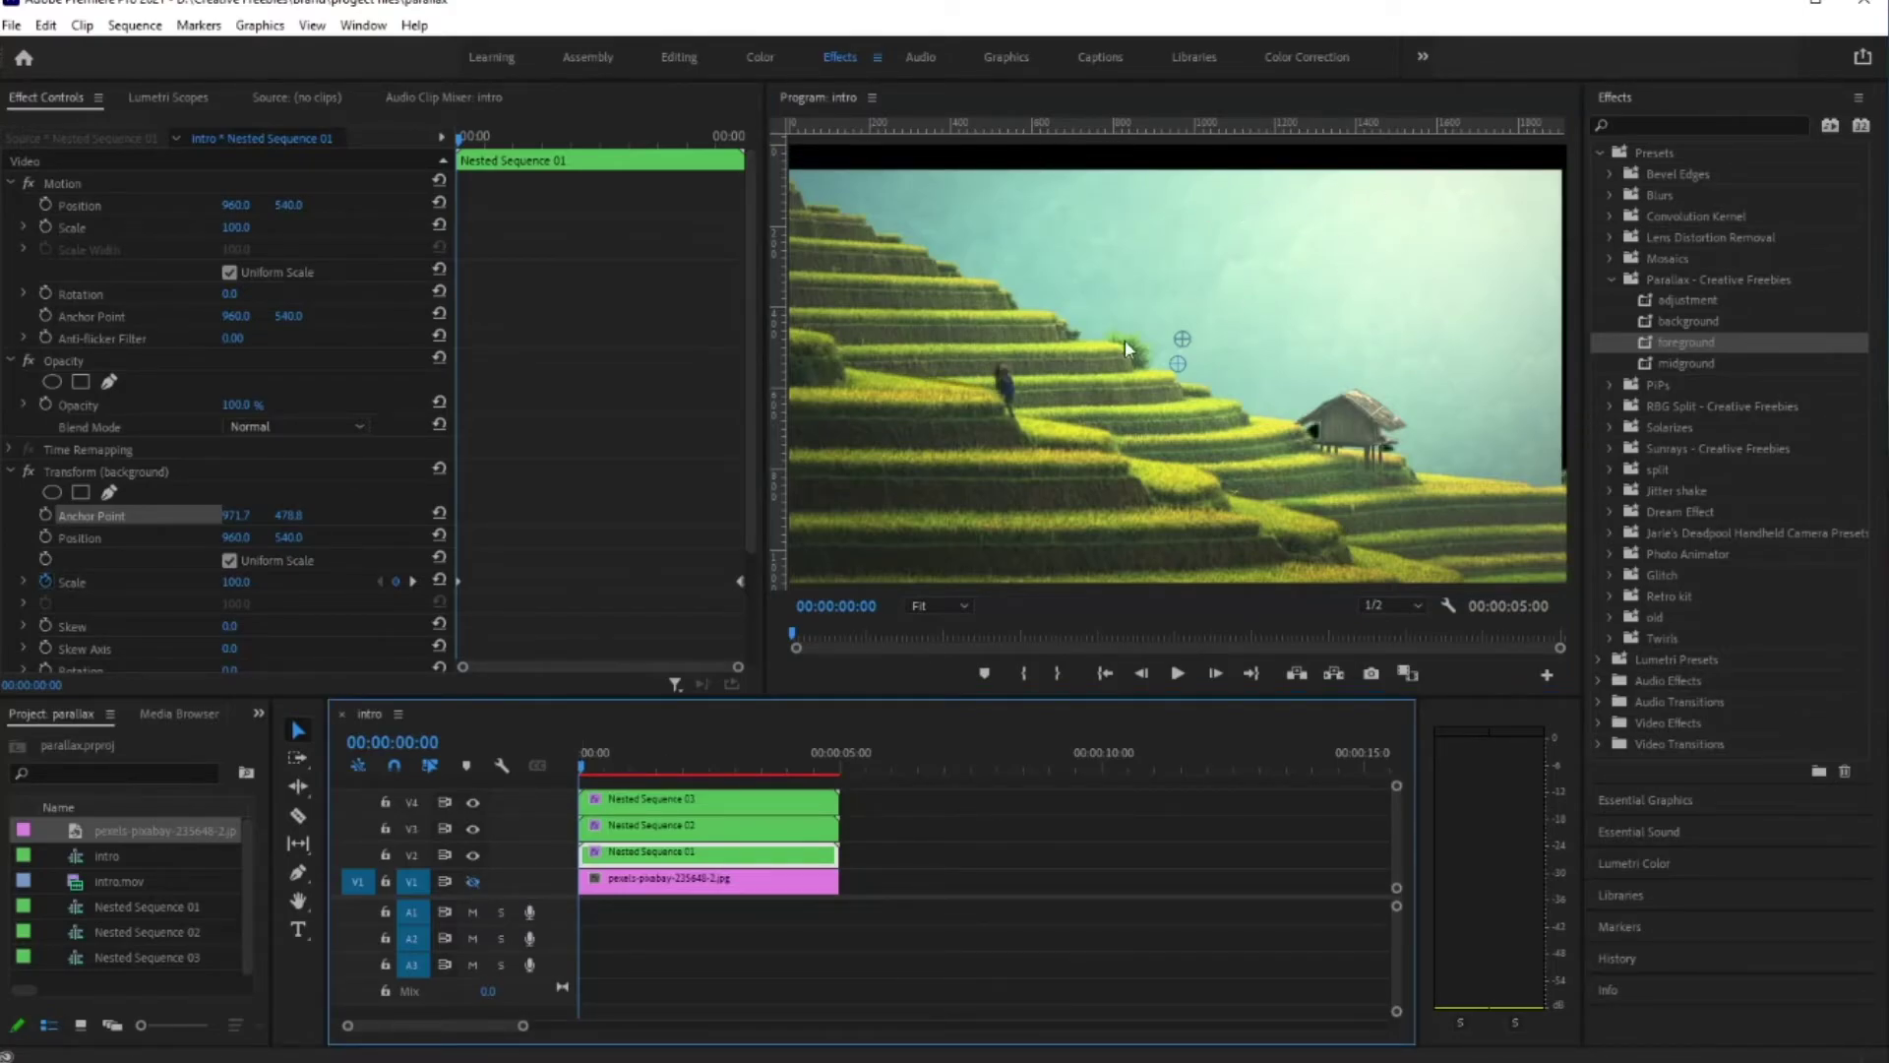
pyautogui.click(484, 126)
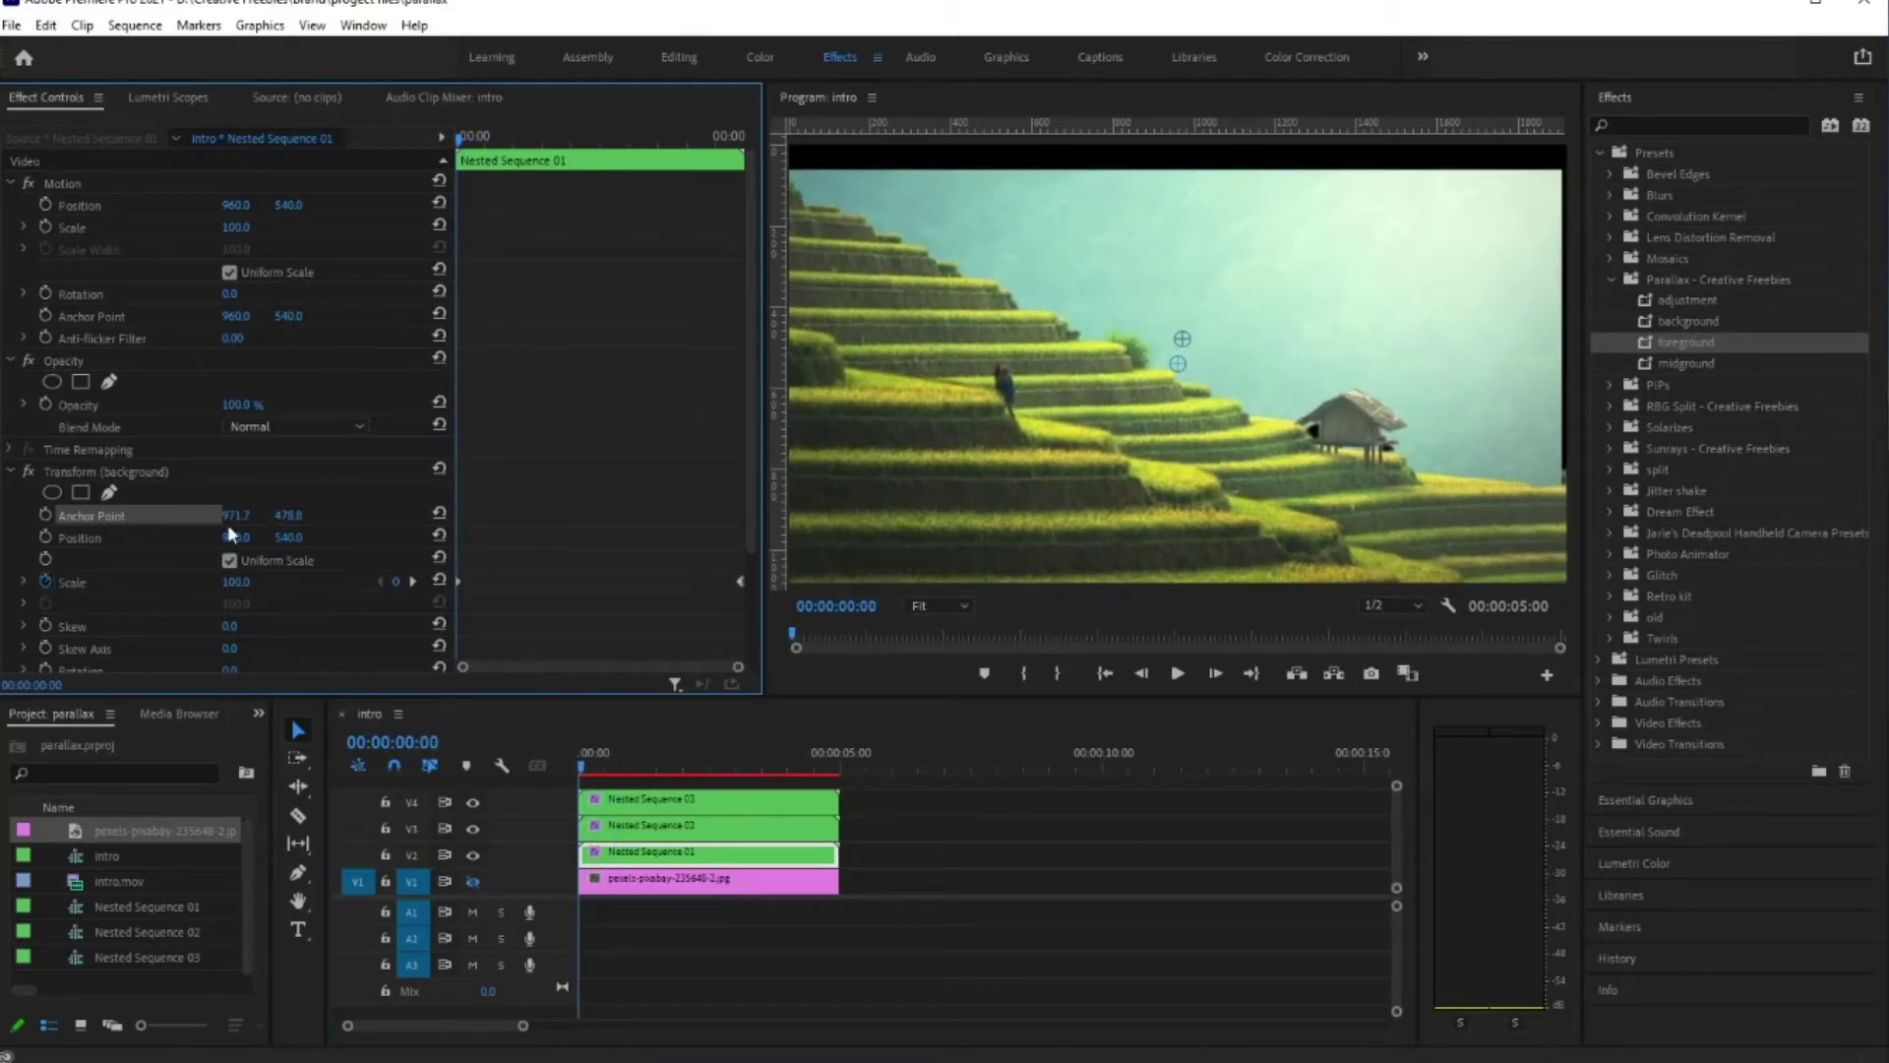
pyautogui.moveTo(239, 514); pyautogui.dragTo(179, 515)
pyautogui.click(439, 513)
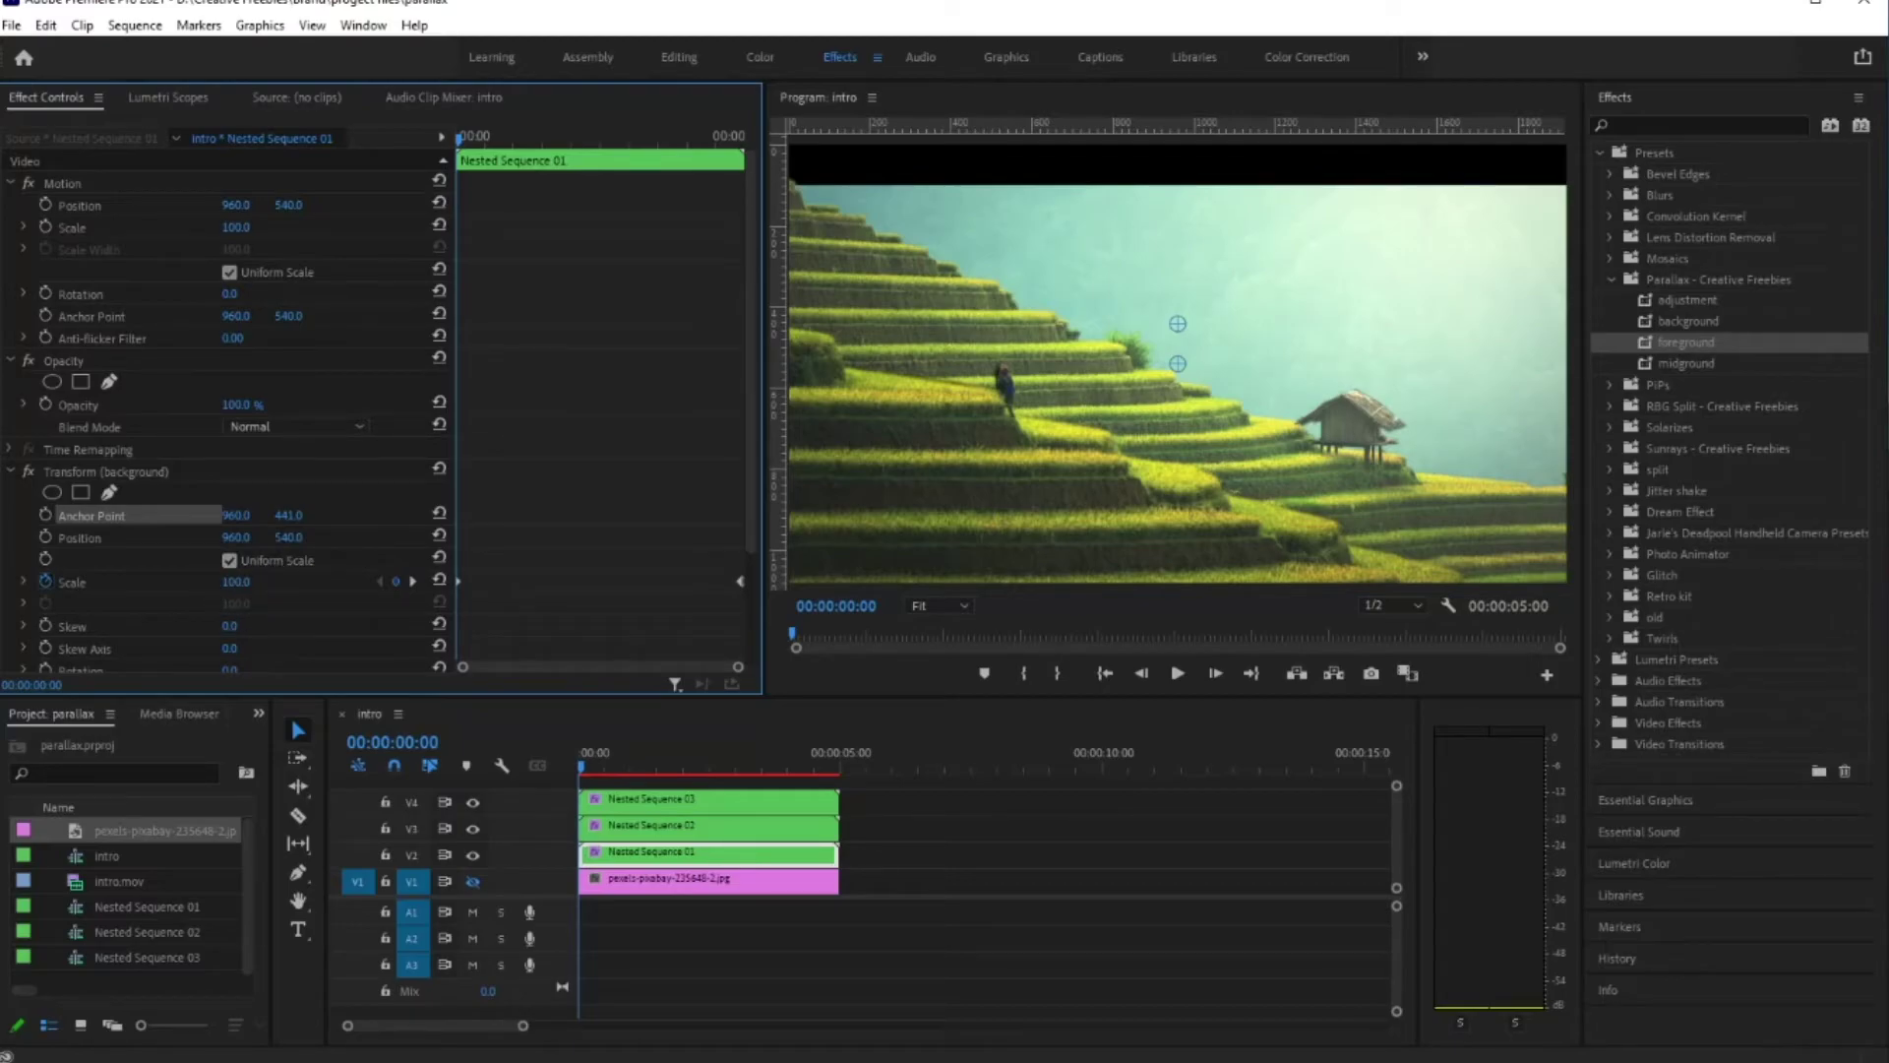
pyautogui.moveTo(236, 581)
pyautogui.mouseDown()
pyautogui.moveTo(285, 581)
pyautogui.moveTo(244, 581)
pyautogui.mouseUp()
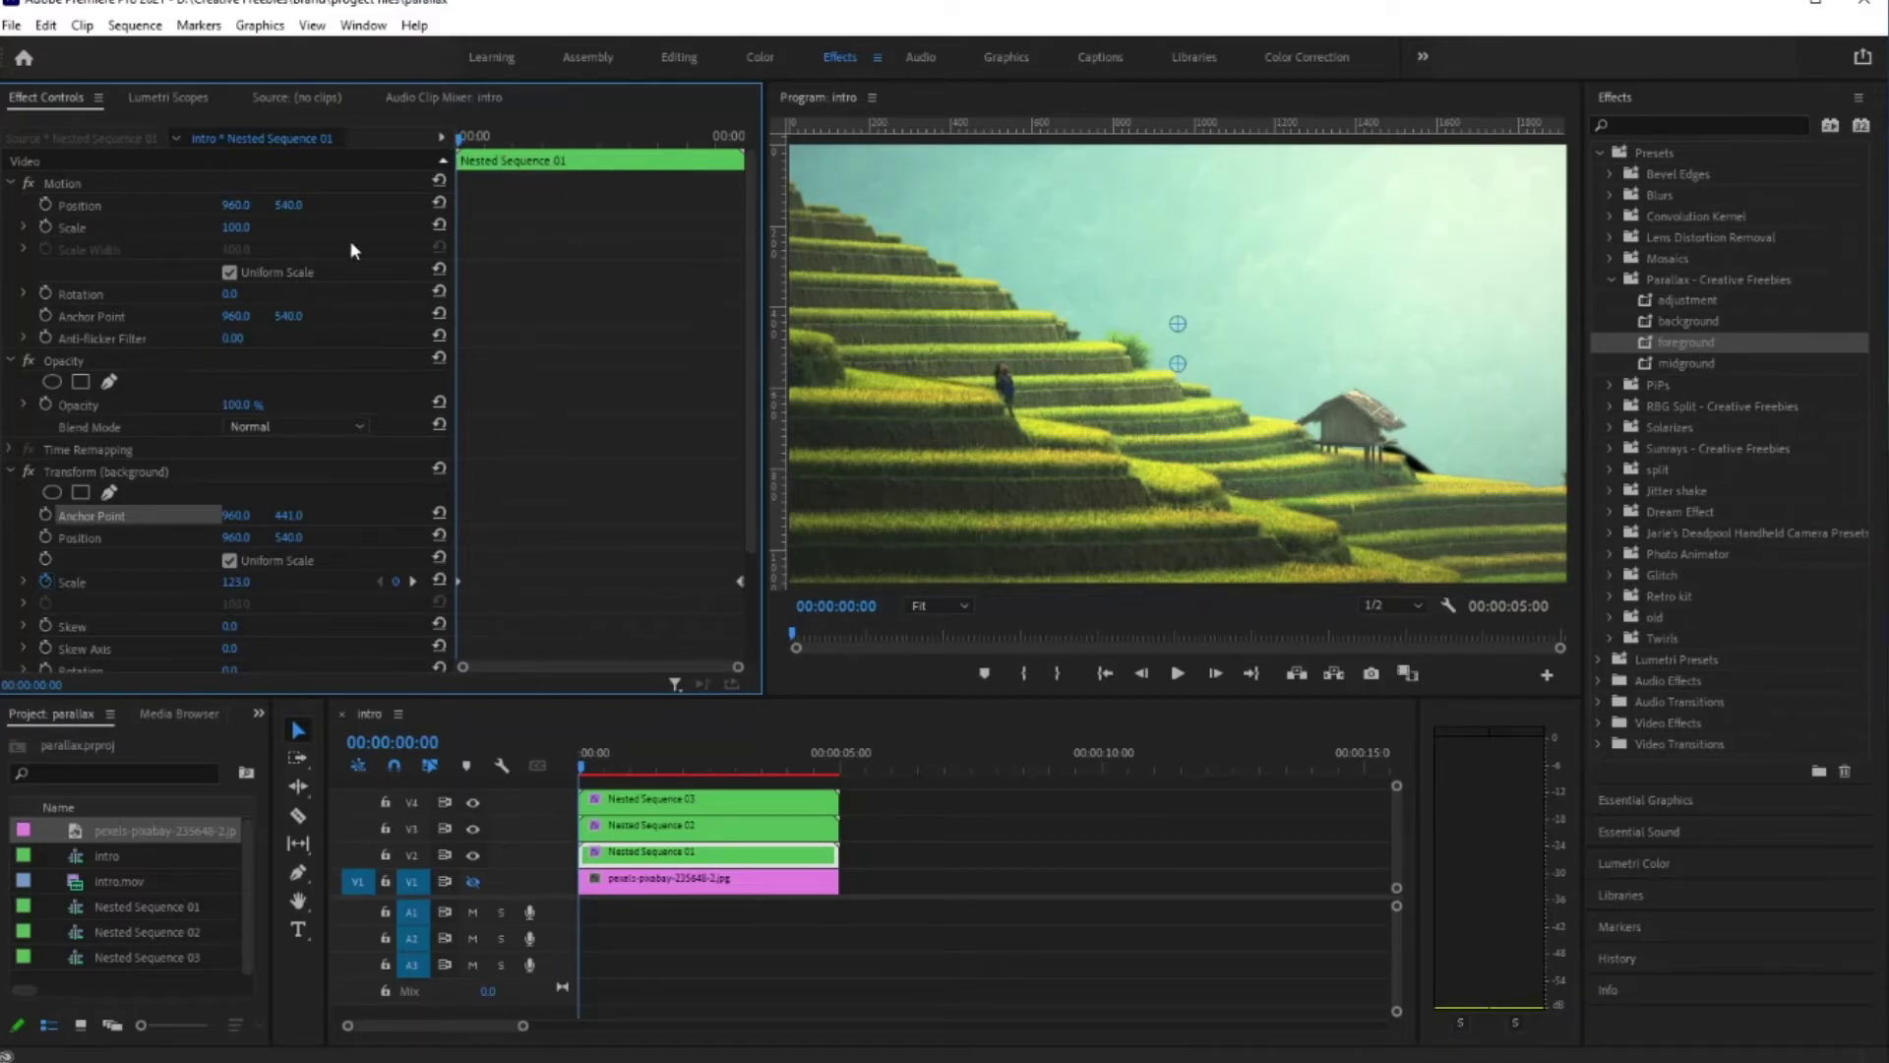
# Step: Set the background Transform's scale to 123 at the end of the sequence
pyautogui.press('space')
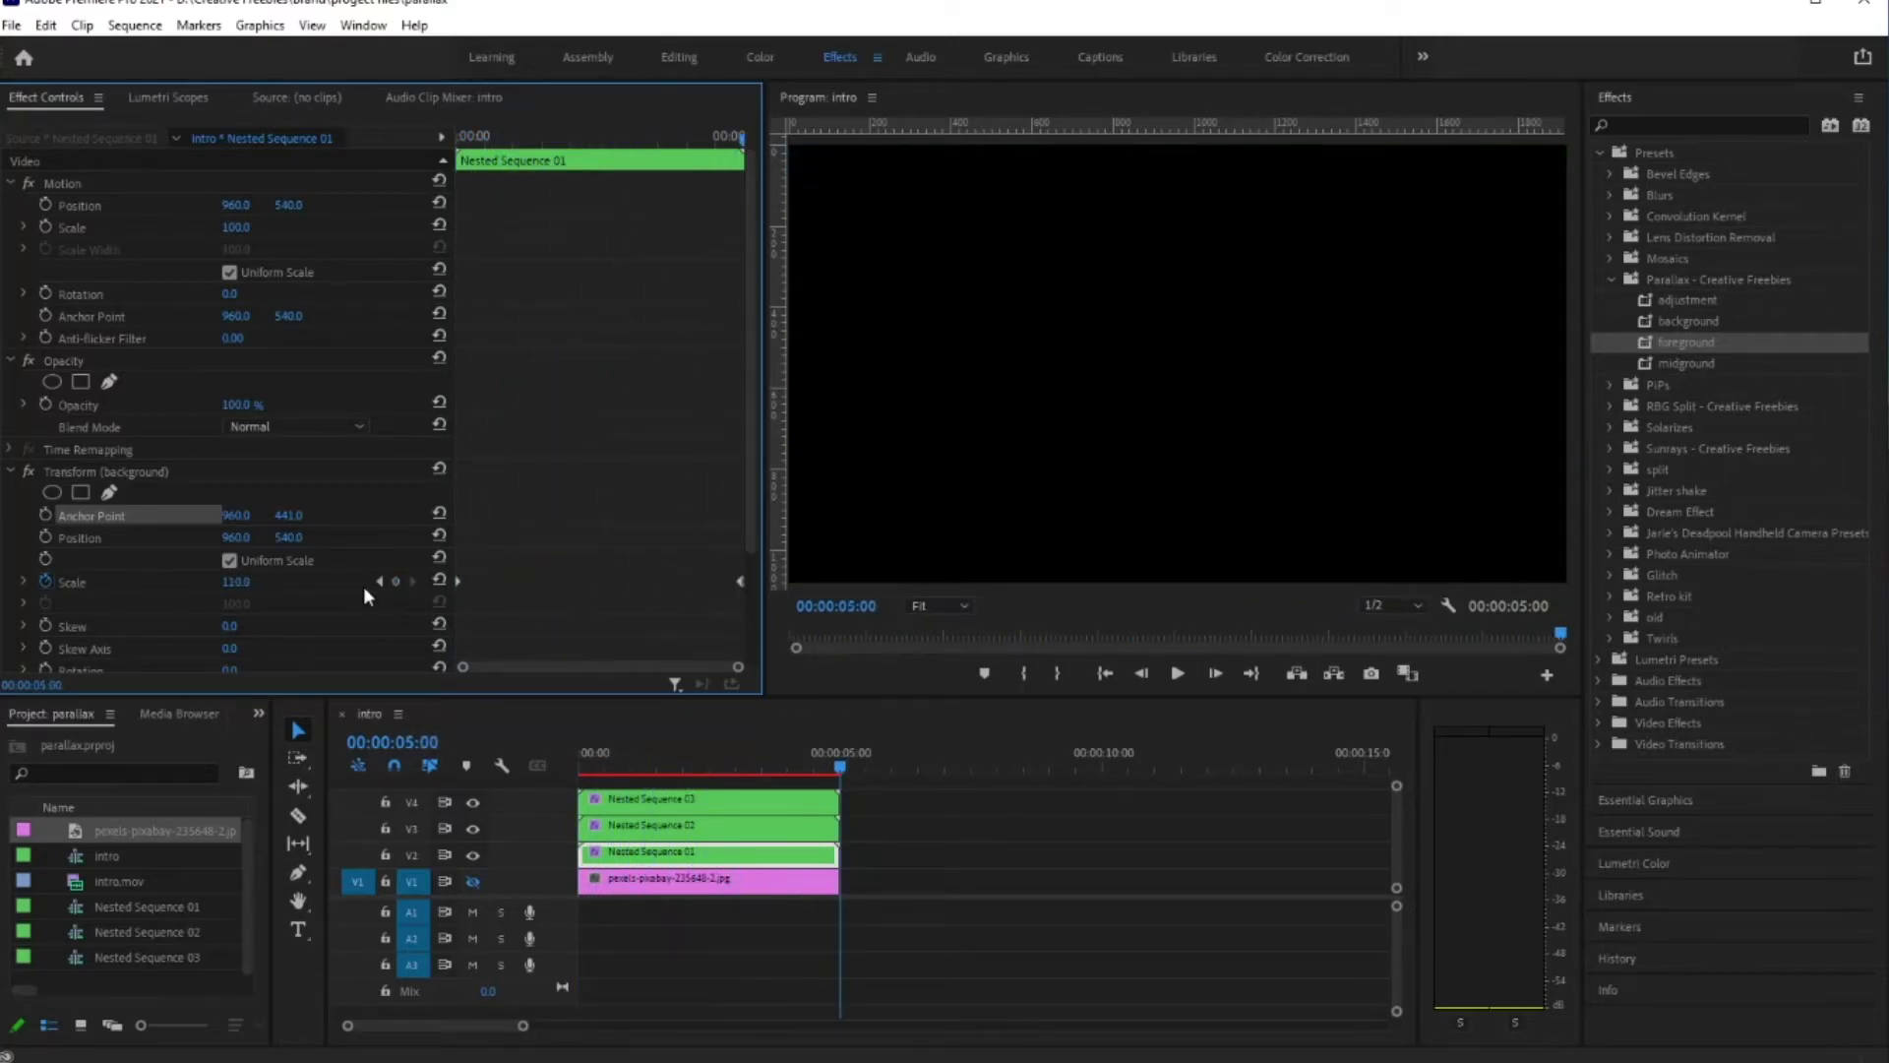
pyautogui.click(236, 582)
pyautogui.write('123')
pyautogui.press('Return')
# Step: Scrub through the sequence to check the background coverage behind the terraces, and return the playhead to the start
pyautogui.moveTo(724, 765); pyautogui.dragTo(807, 767)
pyautogui.moveTo(640, 765); pyautogui.dragTo(699, 767)
pyautogui.click(569, 768)
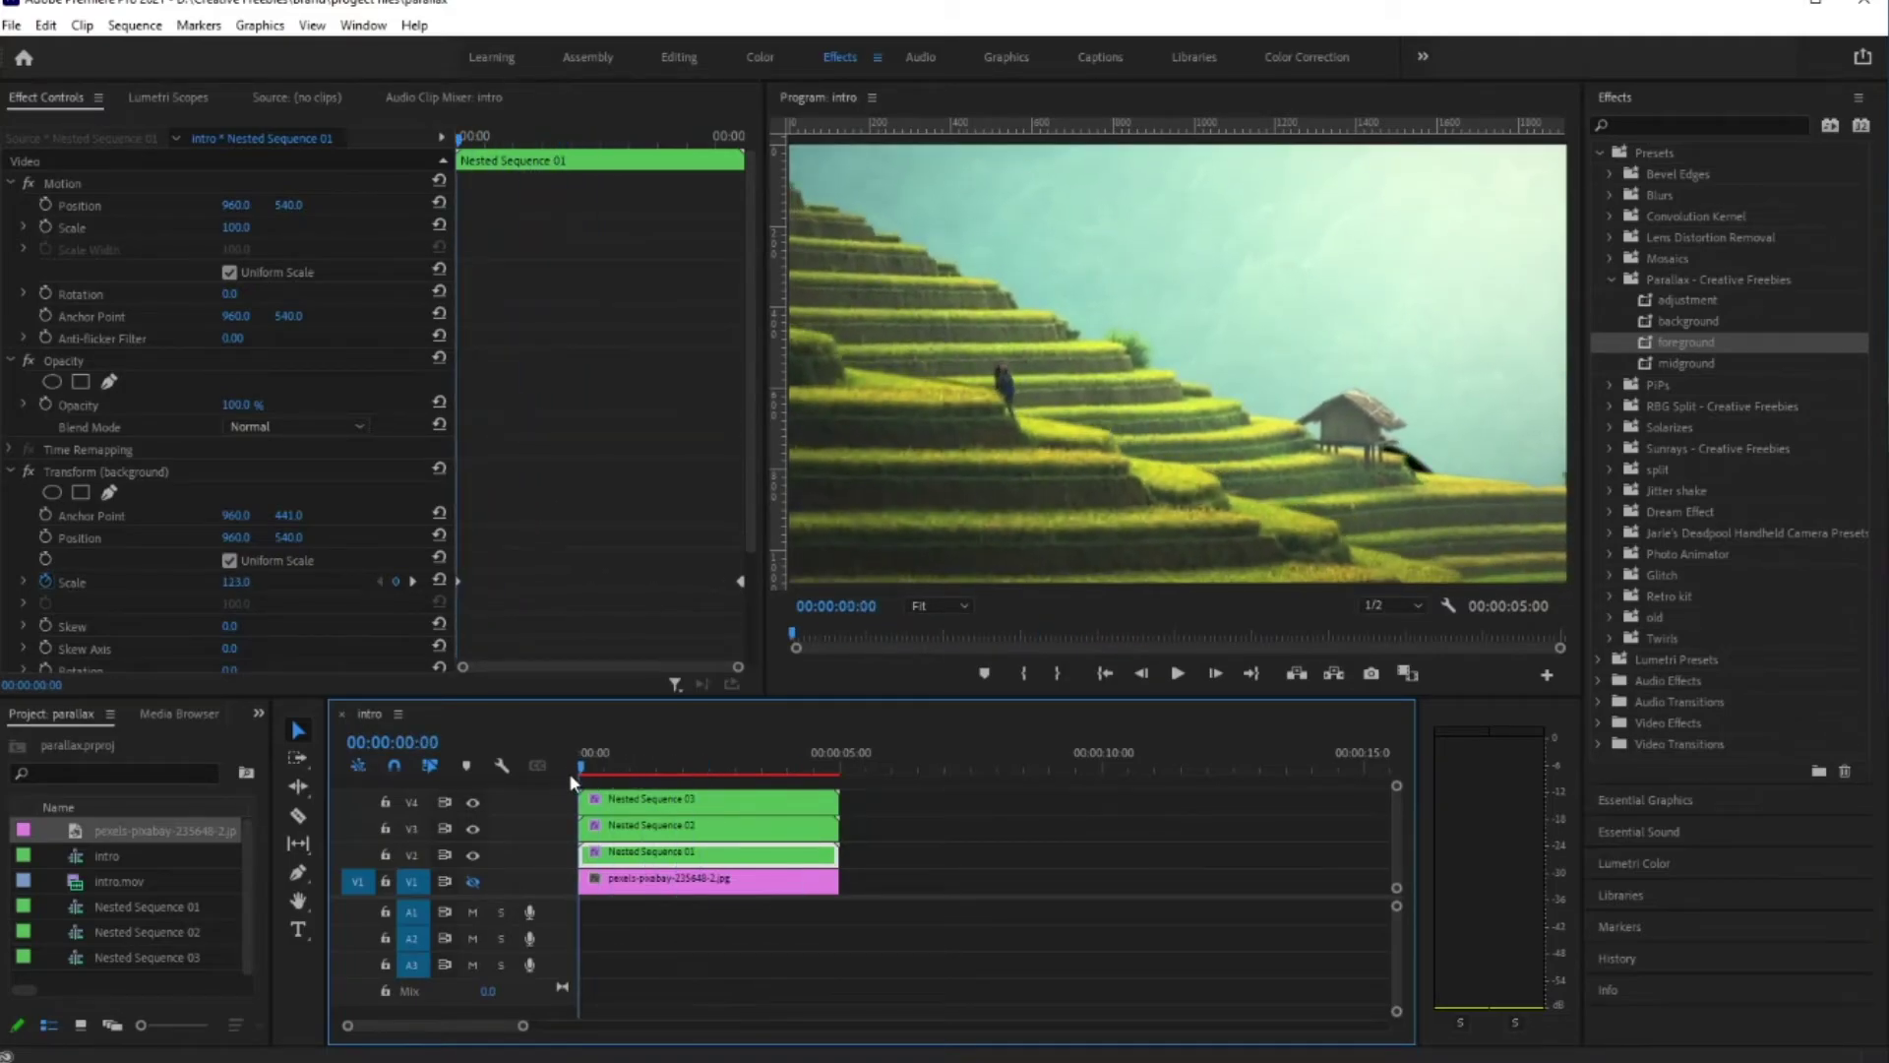
pyautogui.moveTo(581, 772); pyautogui.dragTo(524, 789)
# Step: Reset the background Transform's anchor point, and set its scale to 131 and its position to 826, 701 at the sequence start
pyautogui.click(439, 513)
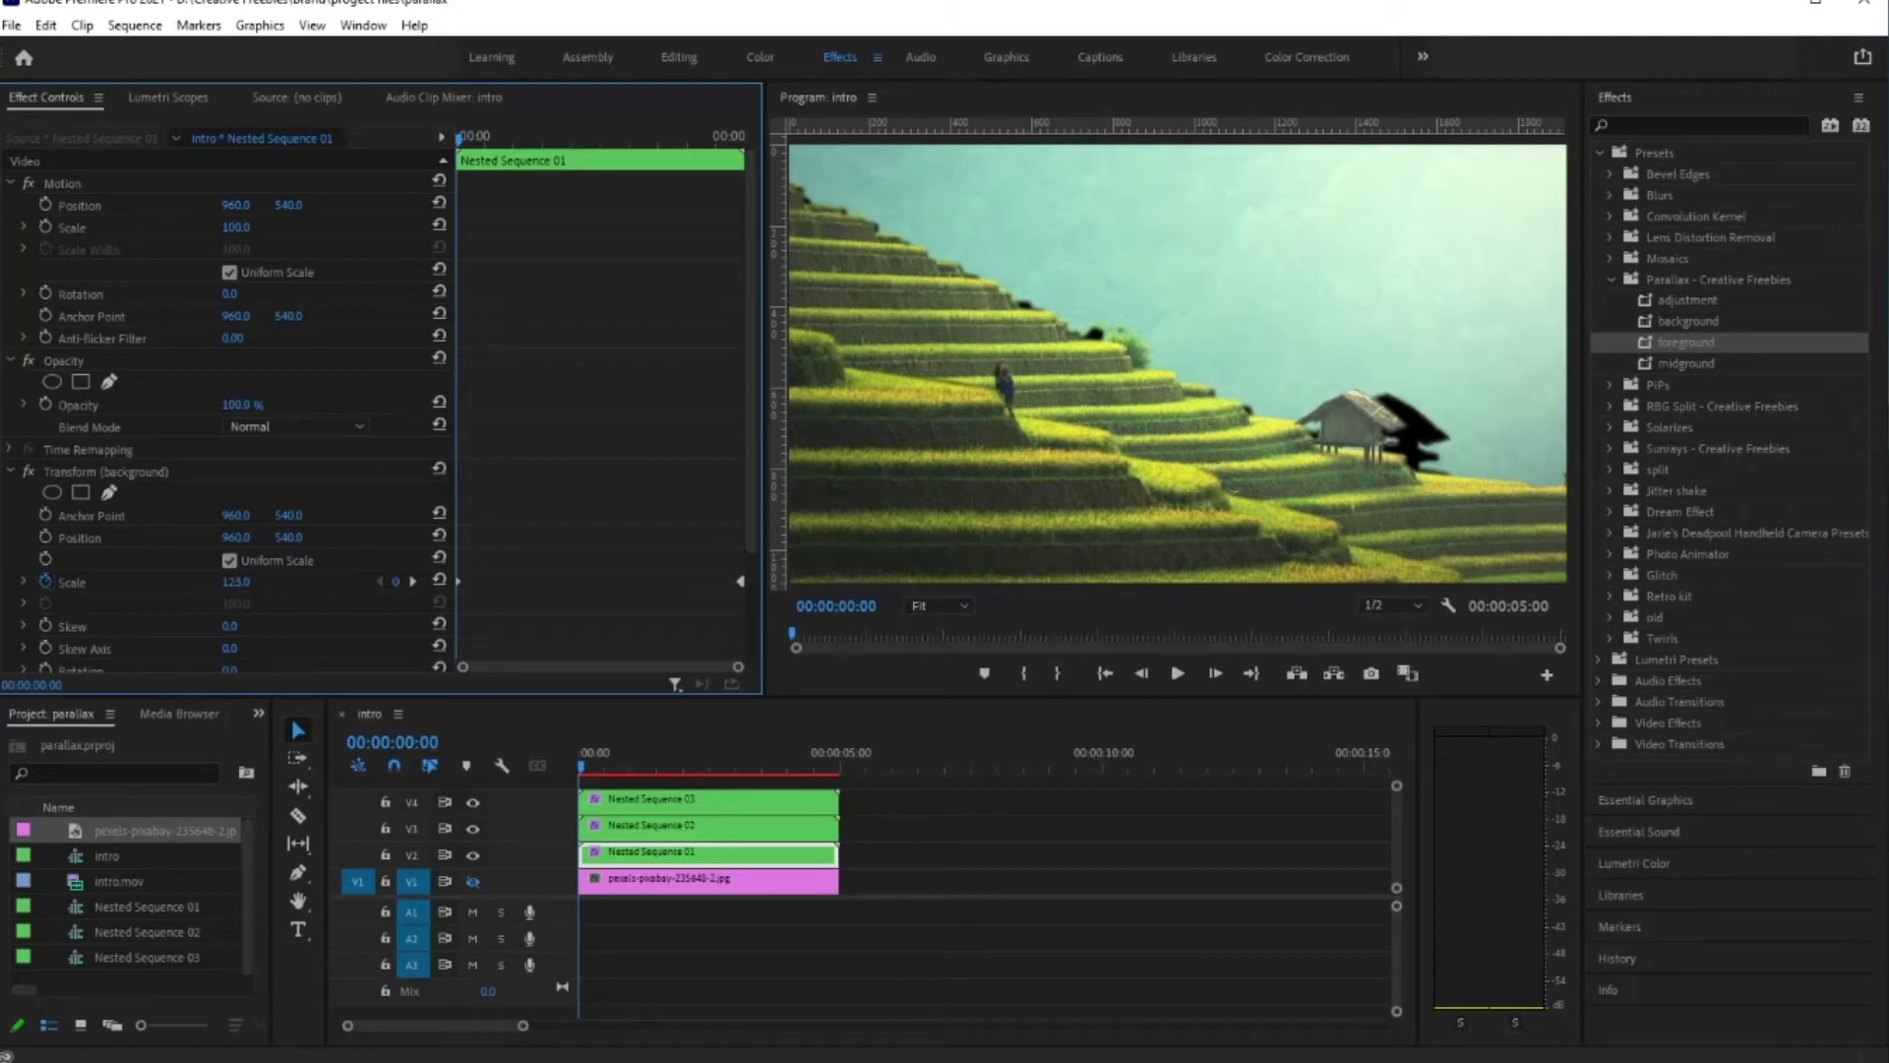
pyautogui.moveTo(237, 582); pyautogui.dragTo(146, 582)
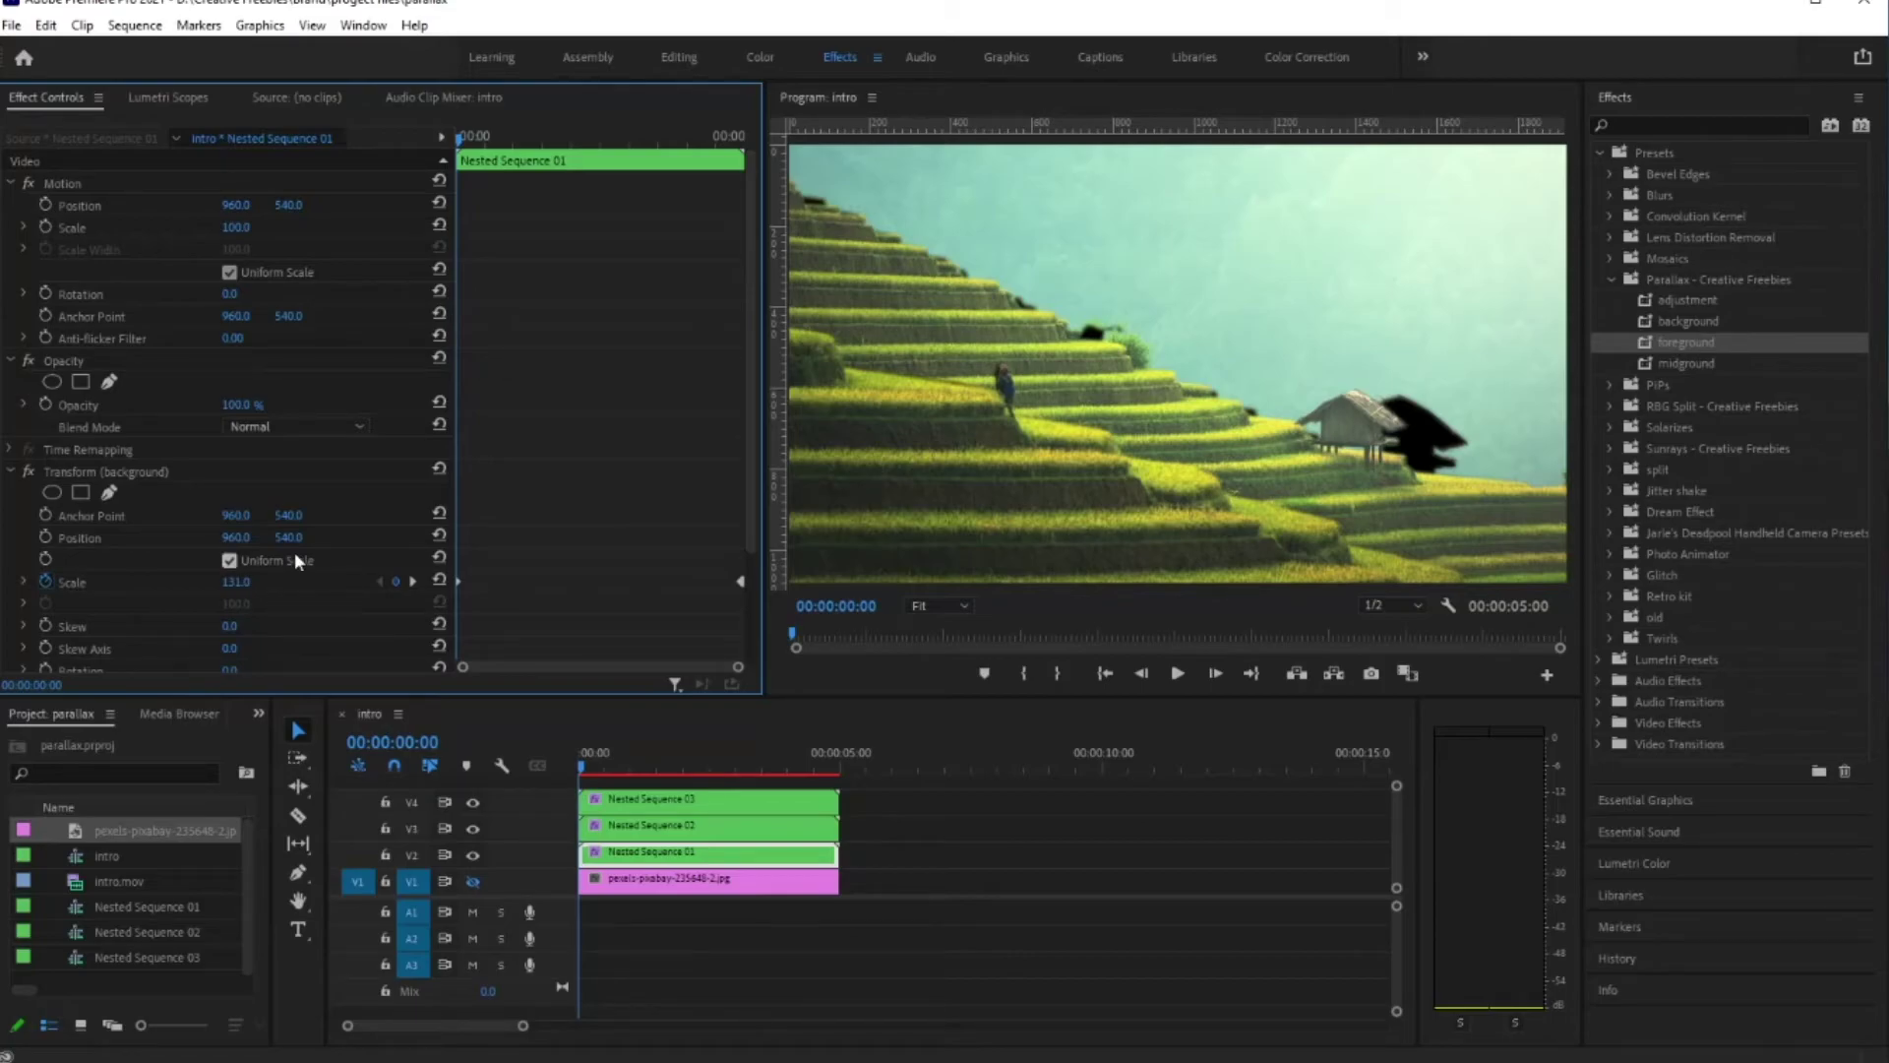
pyautogui.moveTo(236, 537); pyautogui.dragTo(102, 537)
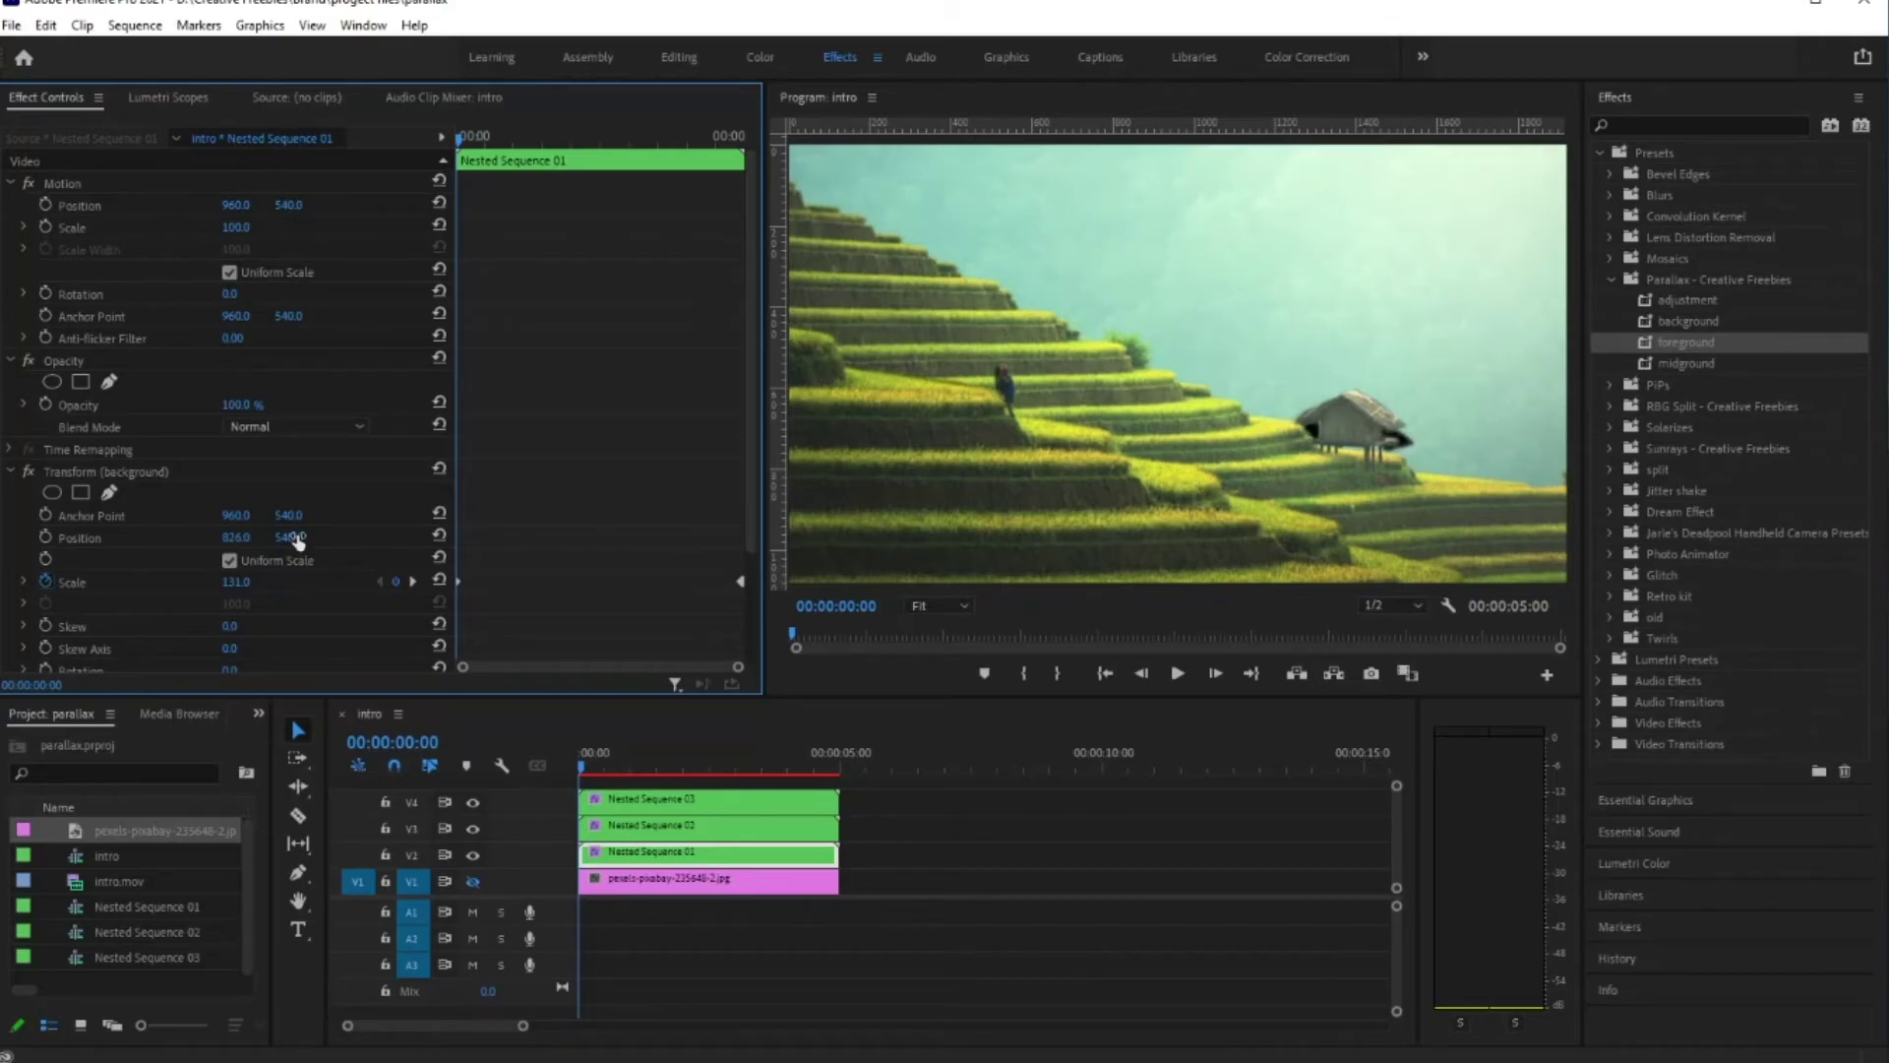
pyautogui.moveTo(288, 537); pyautogui.dragTo(415, 537)
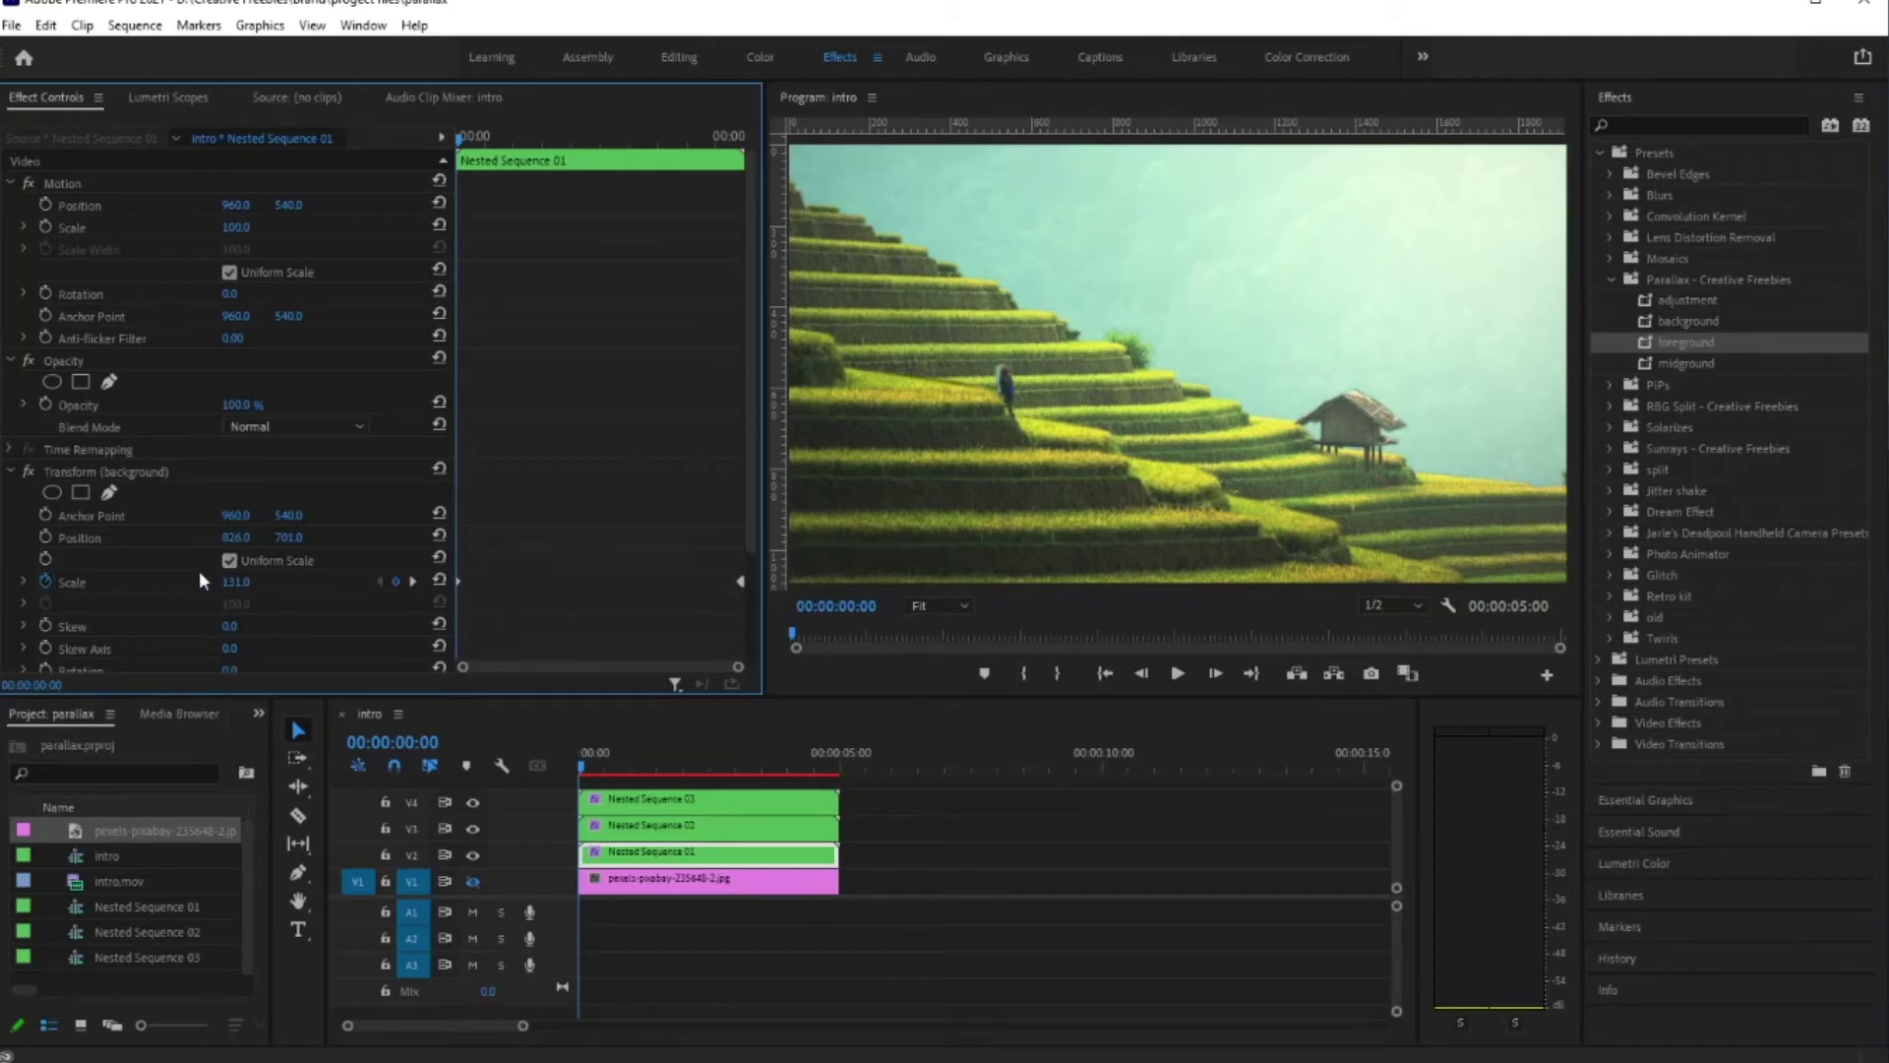
# Step: Set the background Transform's scale to 141 on the last frame, 00:00:04:59, and return the playhead to the sequence start
pyautogui.moveTo(495, 148); pyautogui.dragTo(838, 356)
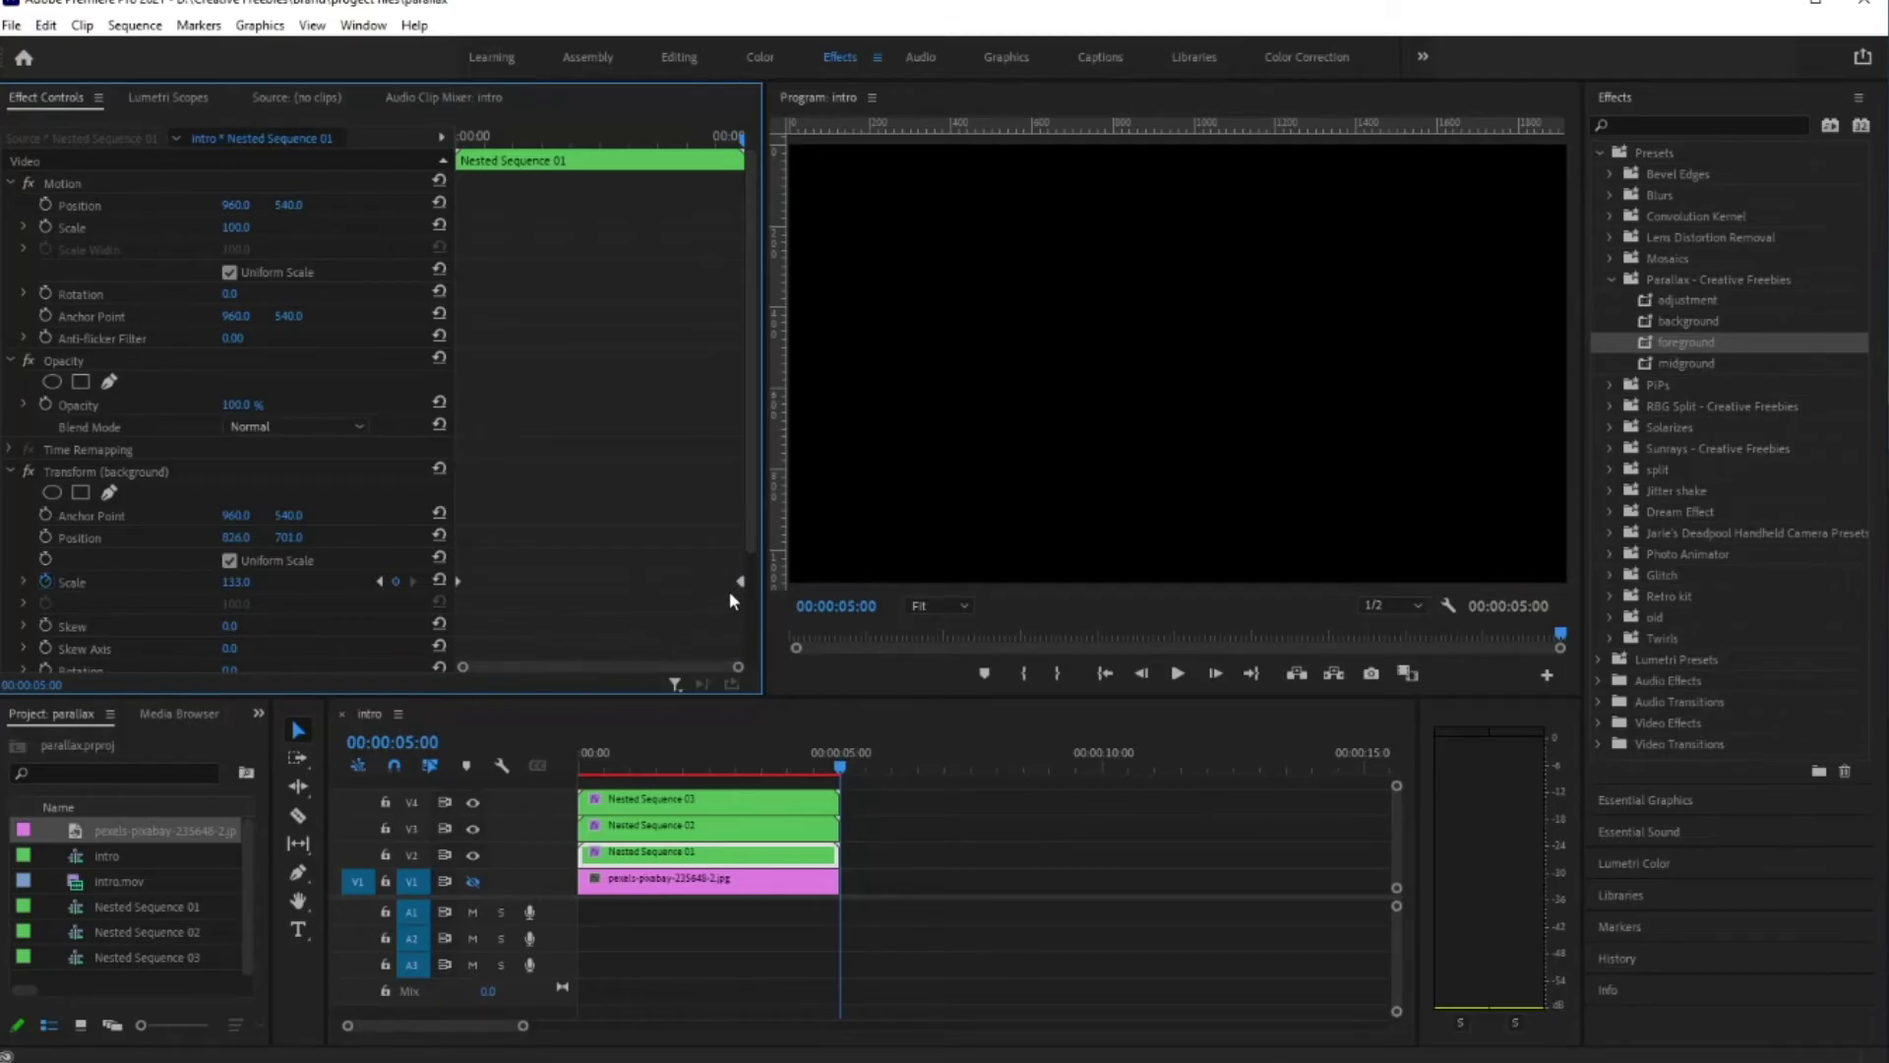
pyautogui.moveTo(588, 142); pyautogui.dragTo(1230, 718)
pyautogui.click(1142, 673)
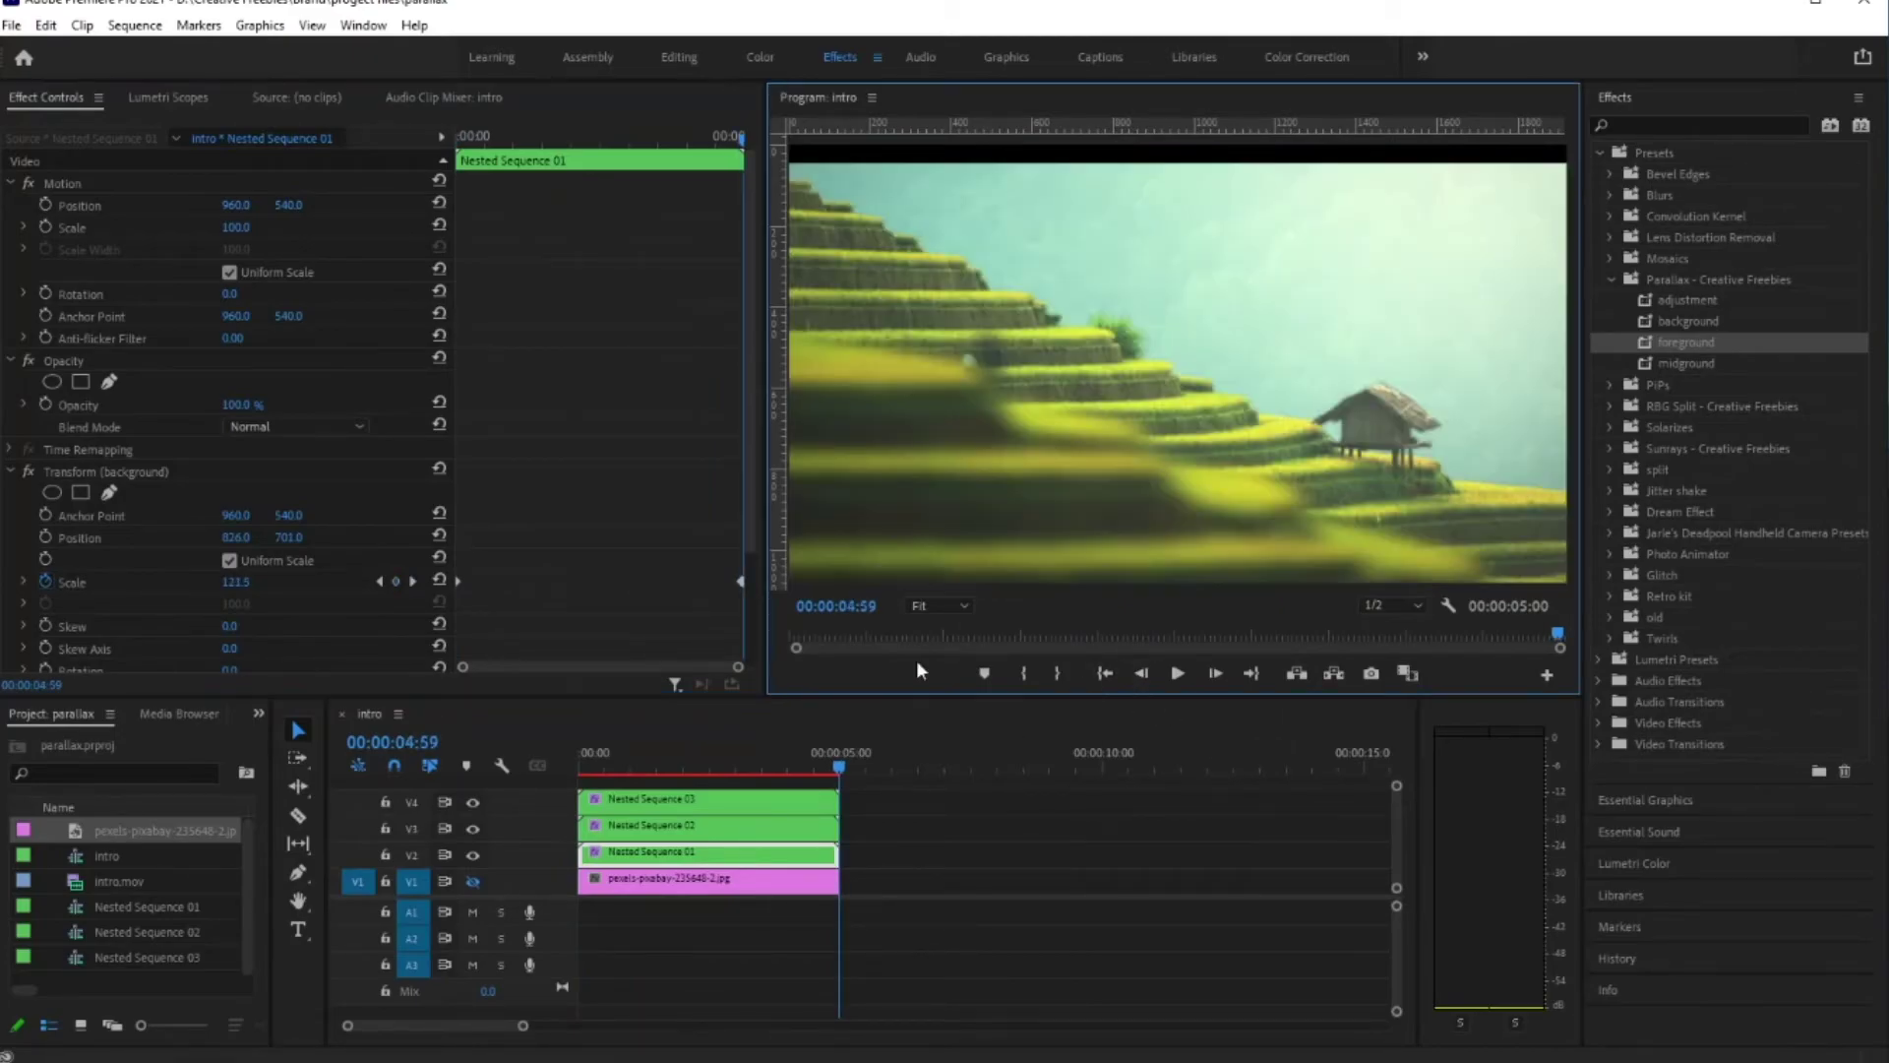
pyautogui.click(740, 593)
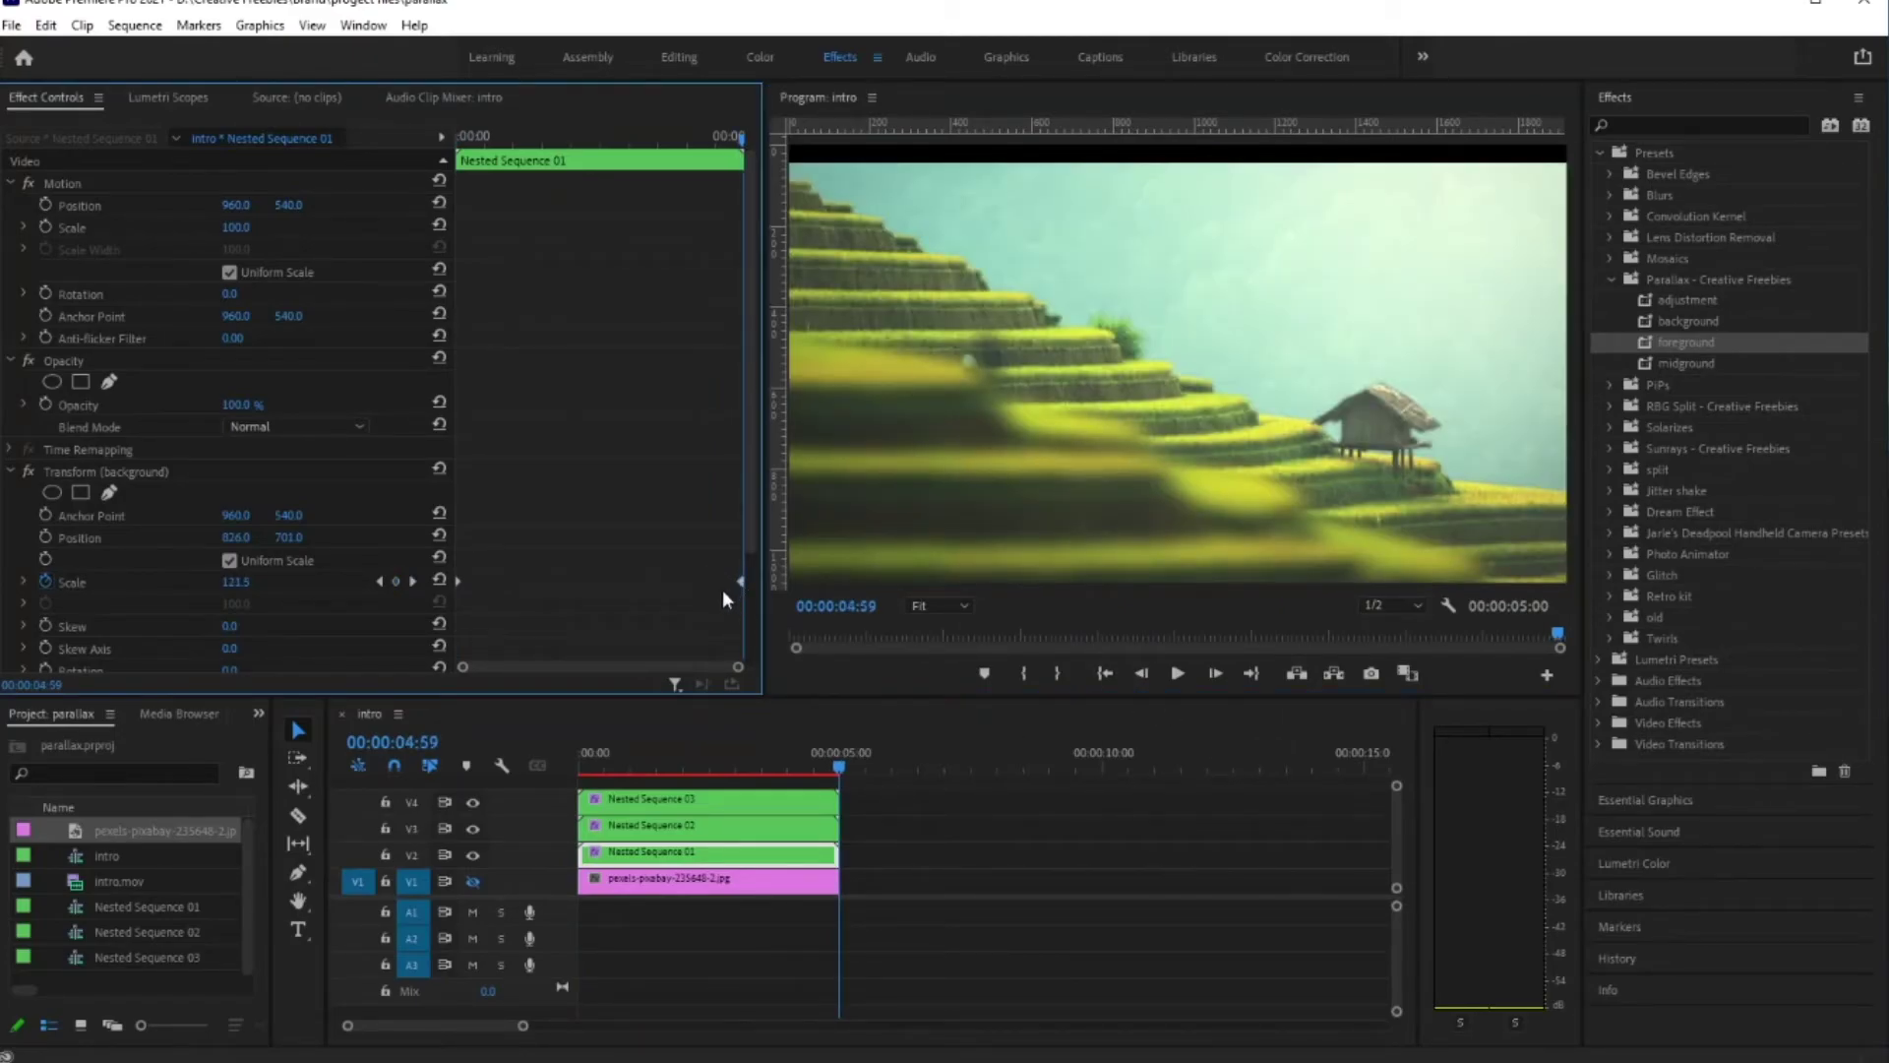
pyautogui.hotkey('ctrl', 'z')
pyautogui.click(234, 583)
pyautogui.write('141')
pyautogui.press('Return')
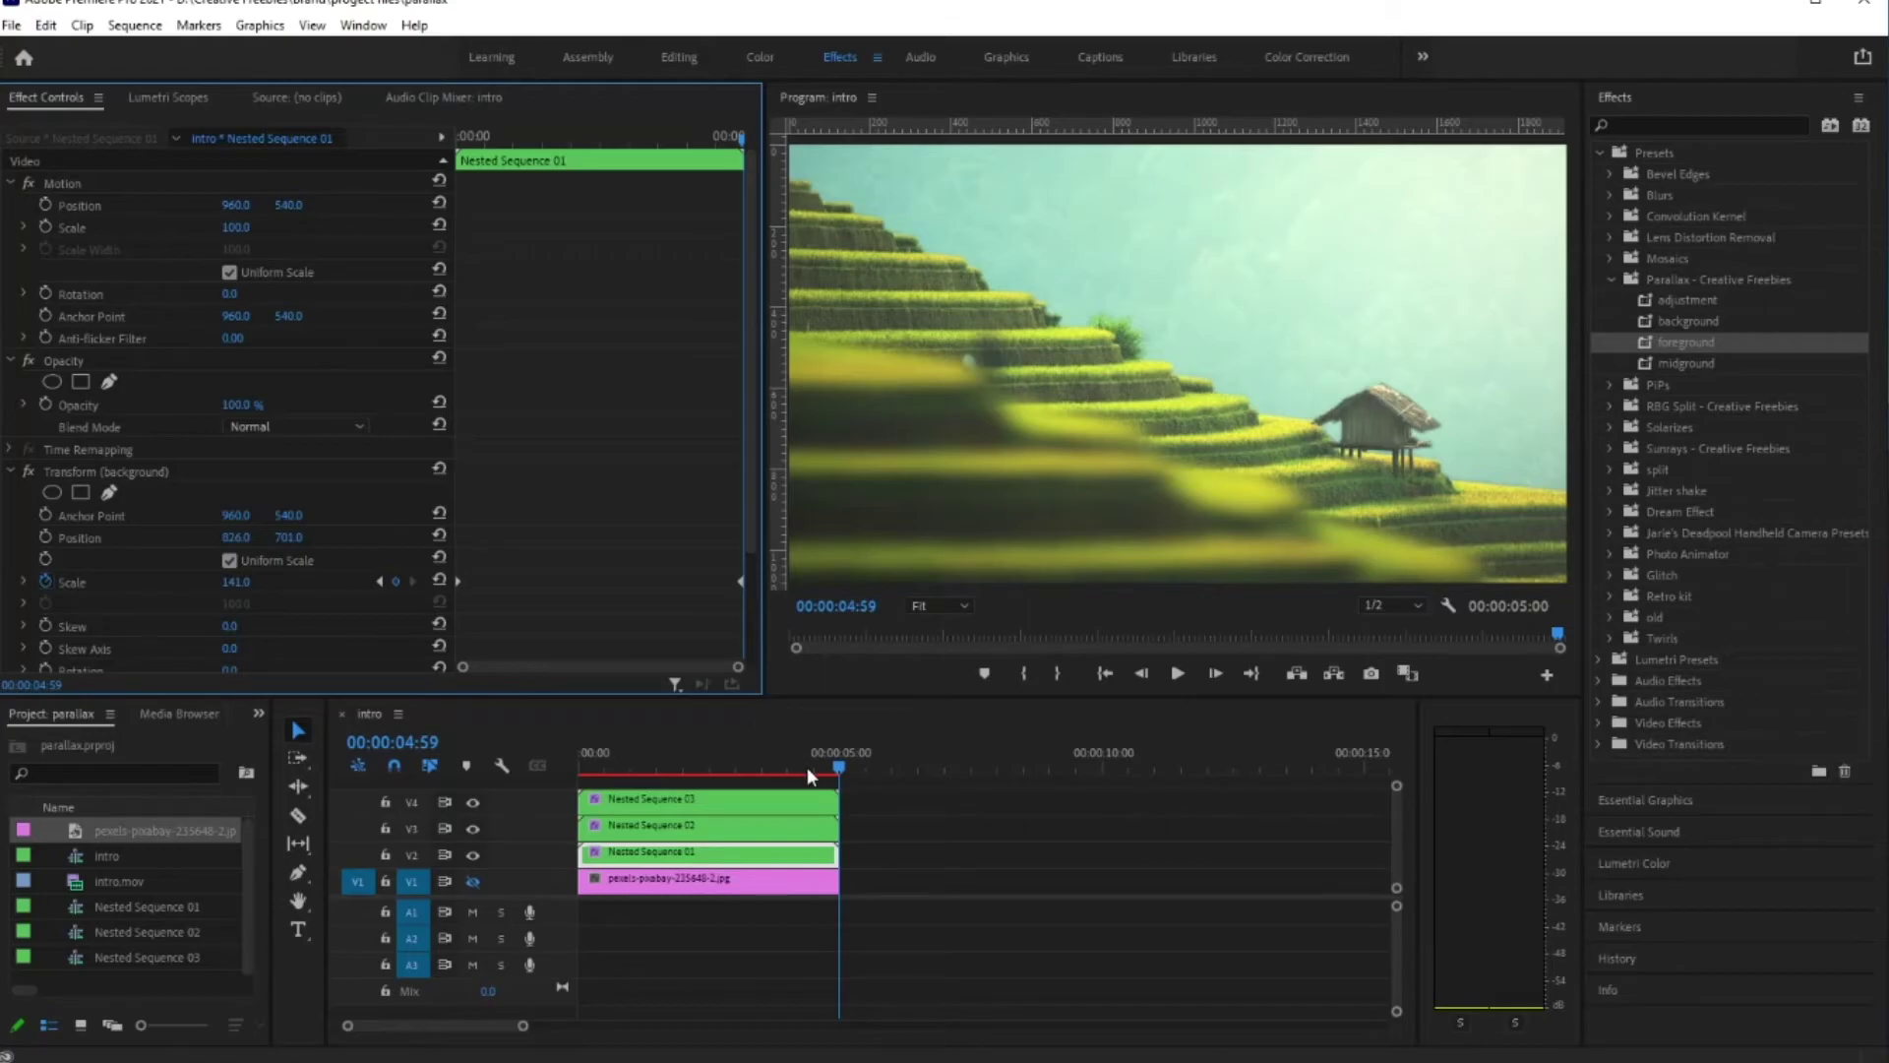
pyautogui.moveTo(835, 769); pyautogui.dragTo(512, 770)
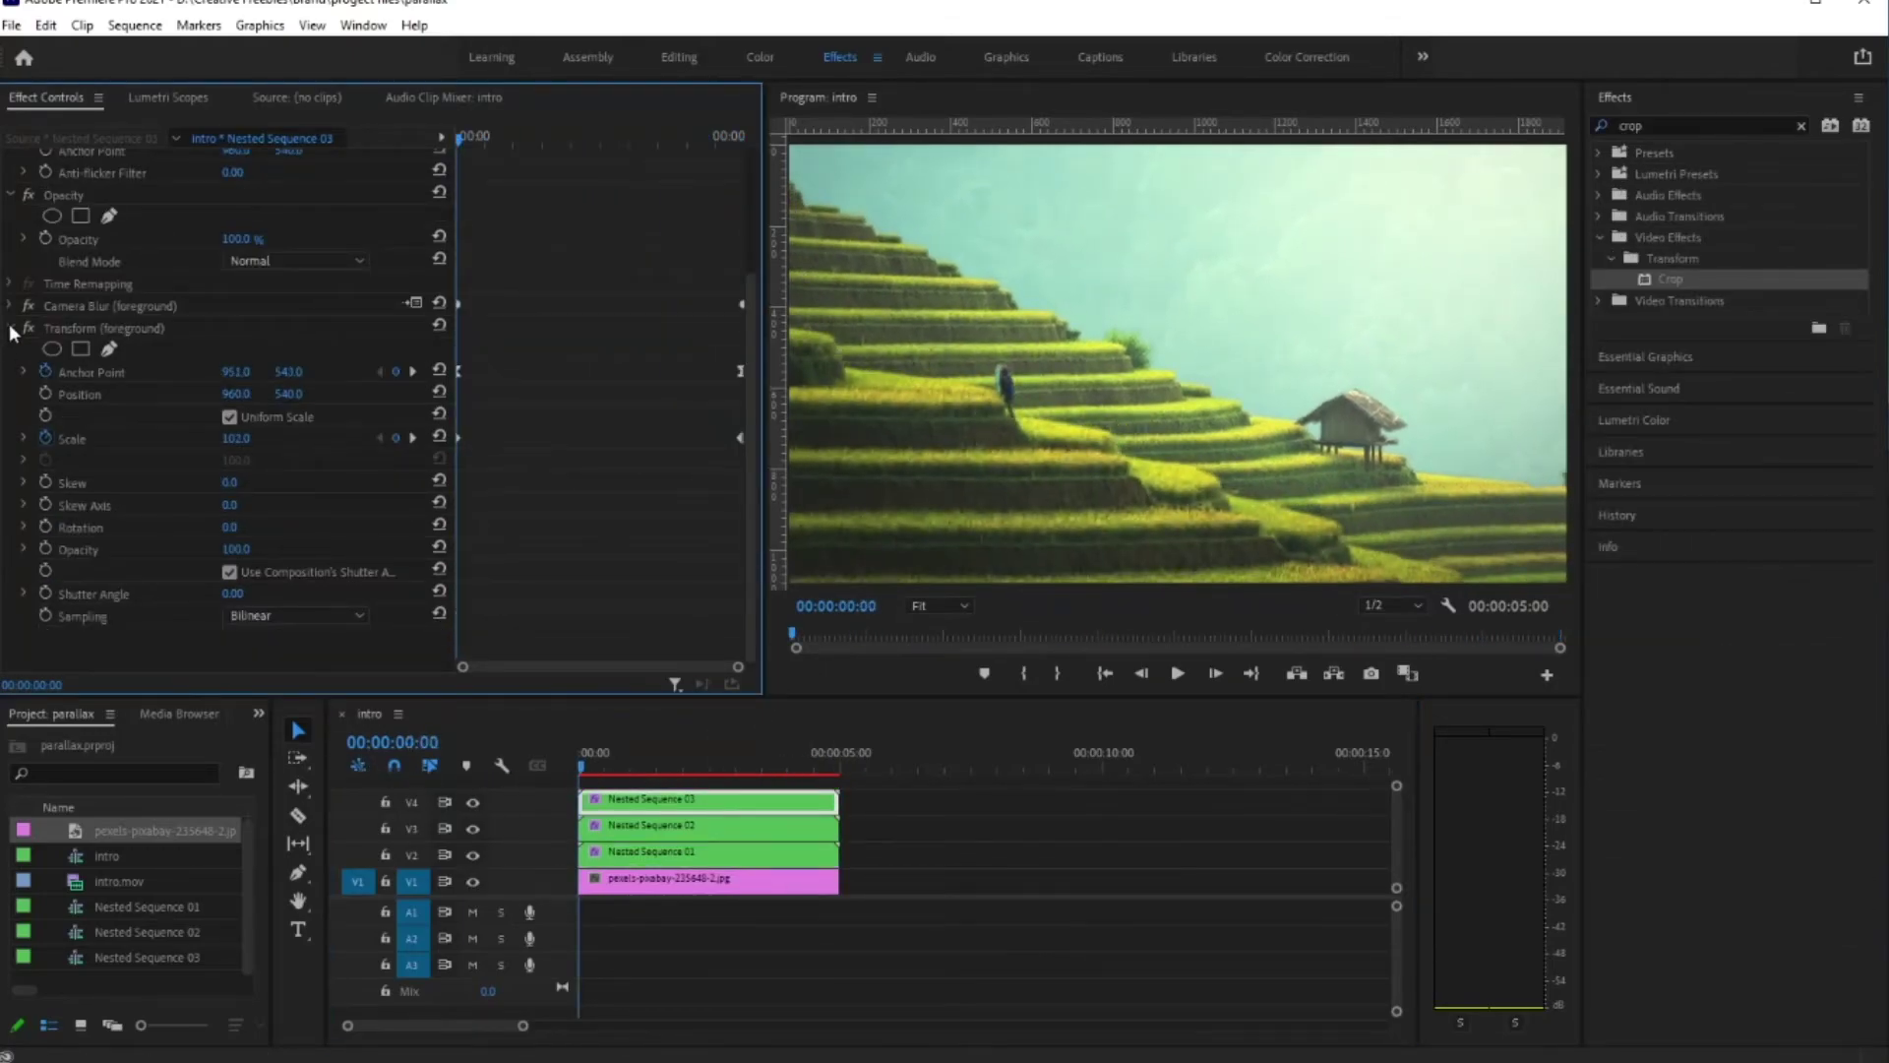
# Step: Set the foreground Transform's position to 954, 540 on Nested Sequence 03 and enable position keyframing at the sequence start
pyautogui.click(10, 329)
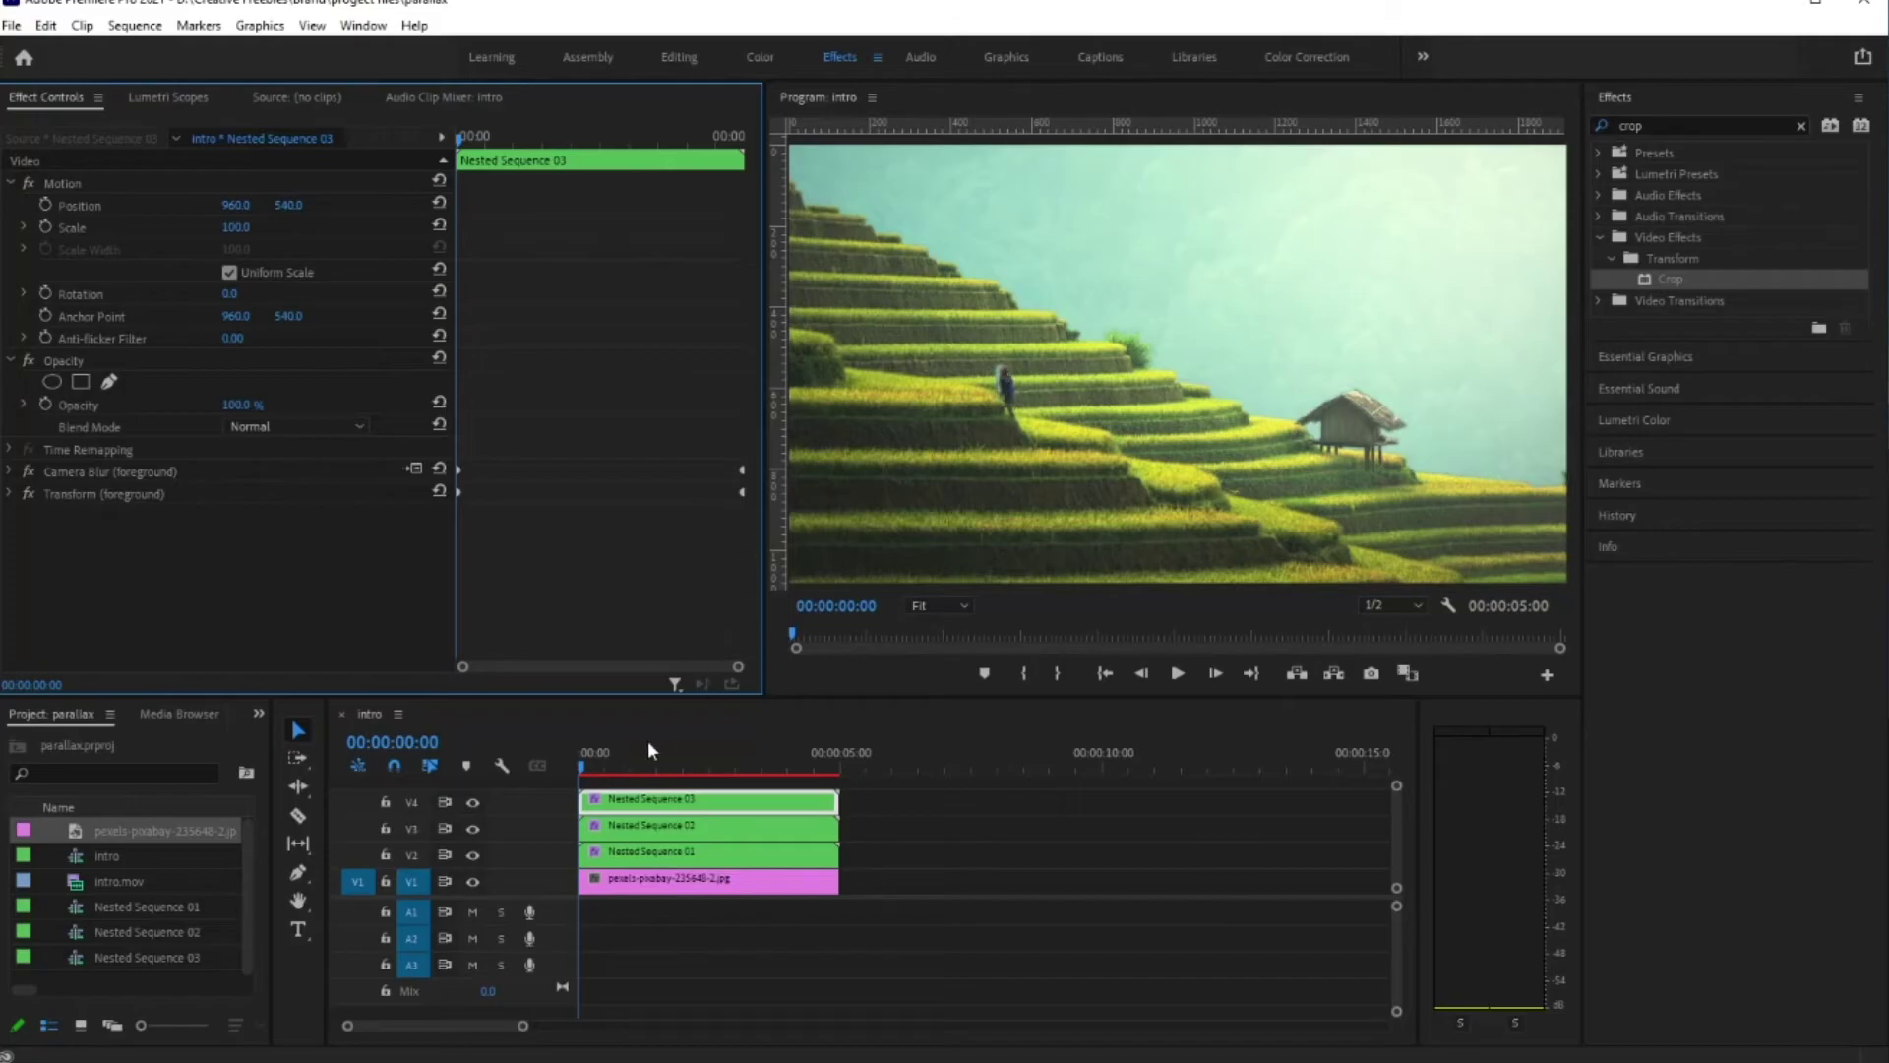
pyautogui.moveTo(595, 766); pyautogui.dragTo(578, 813)
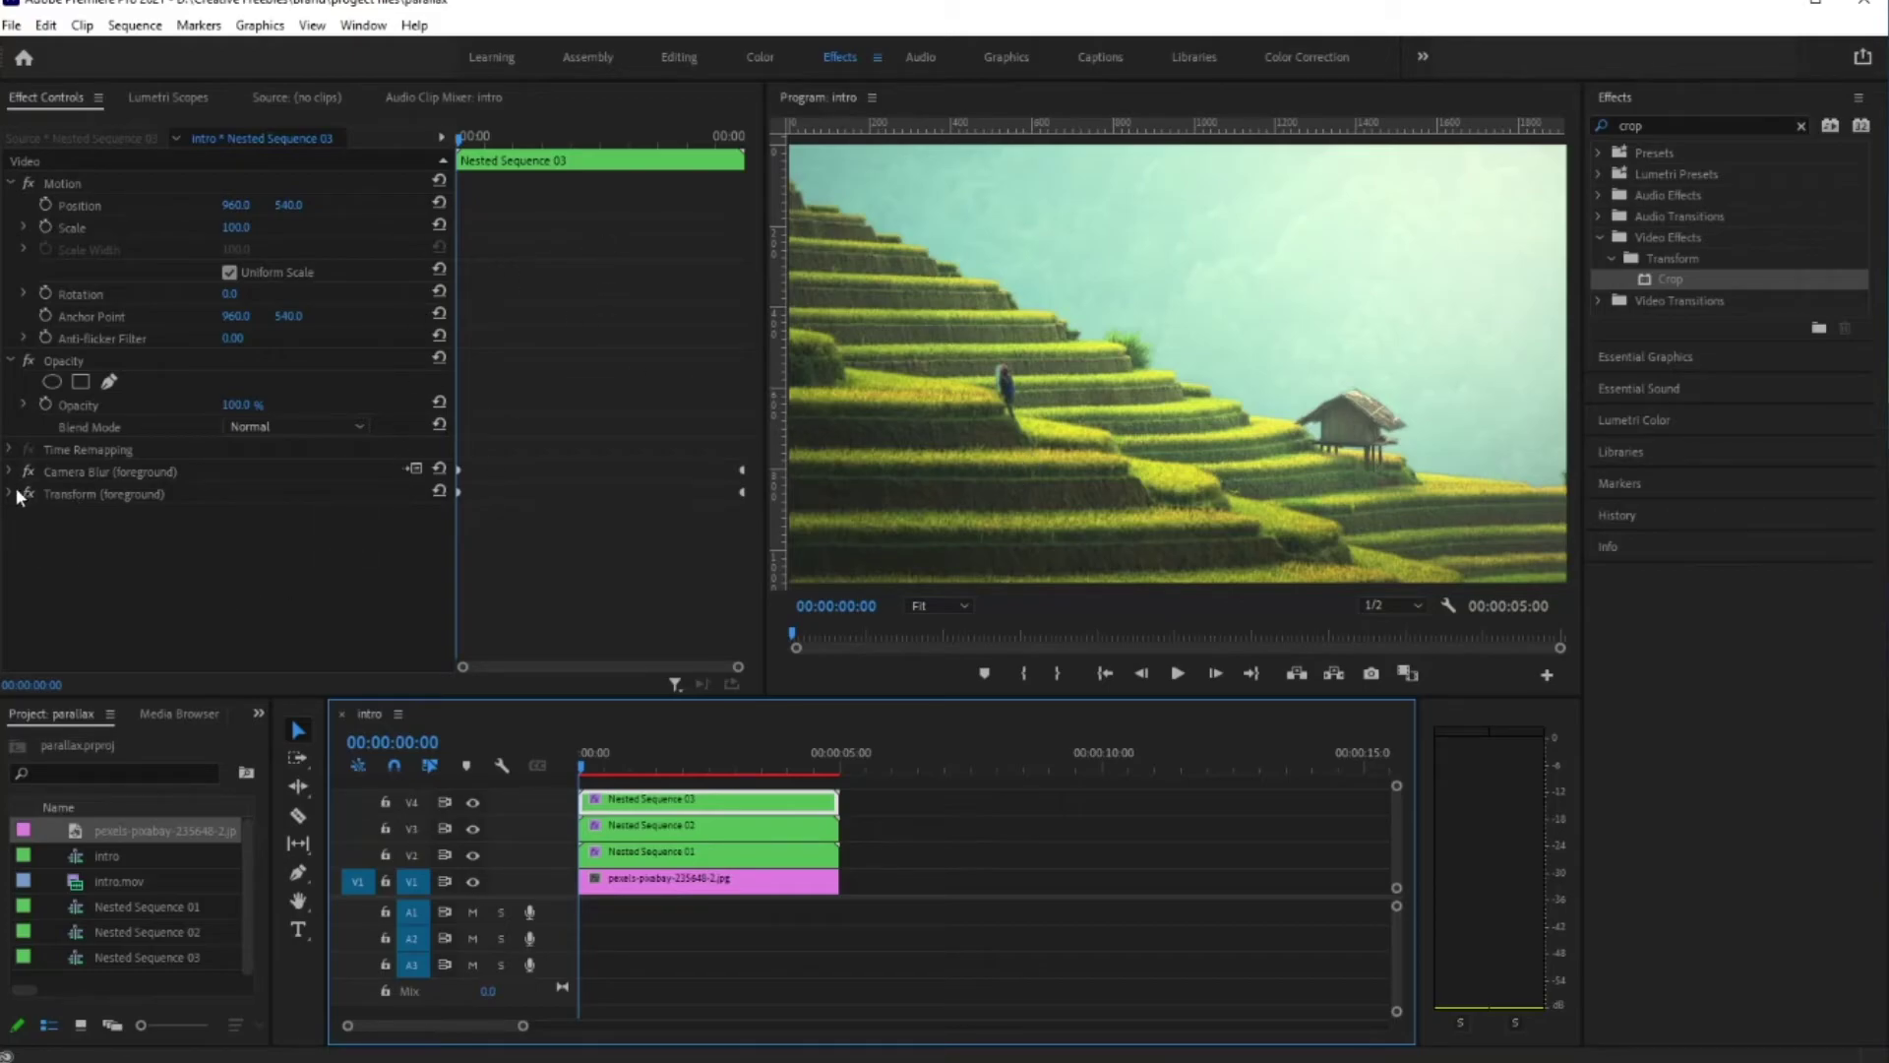
pyautogui.click(11, 362)
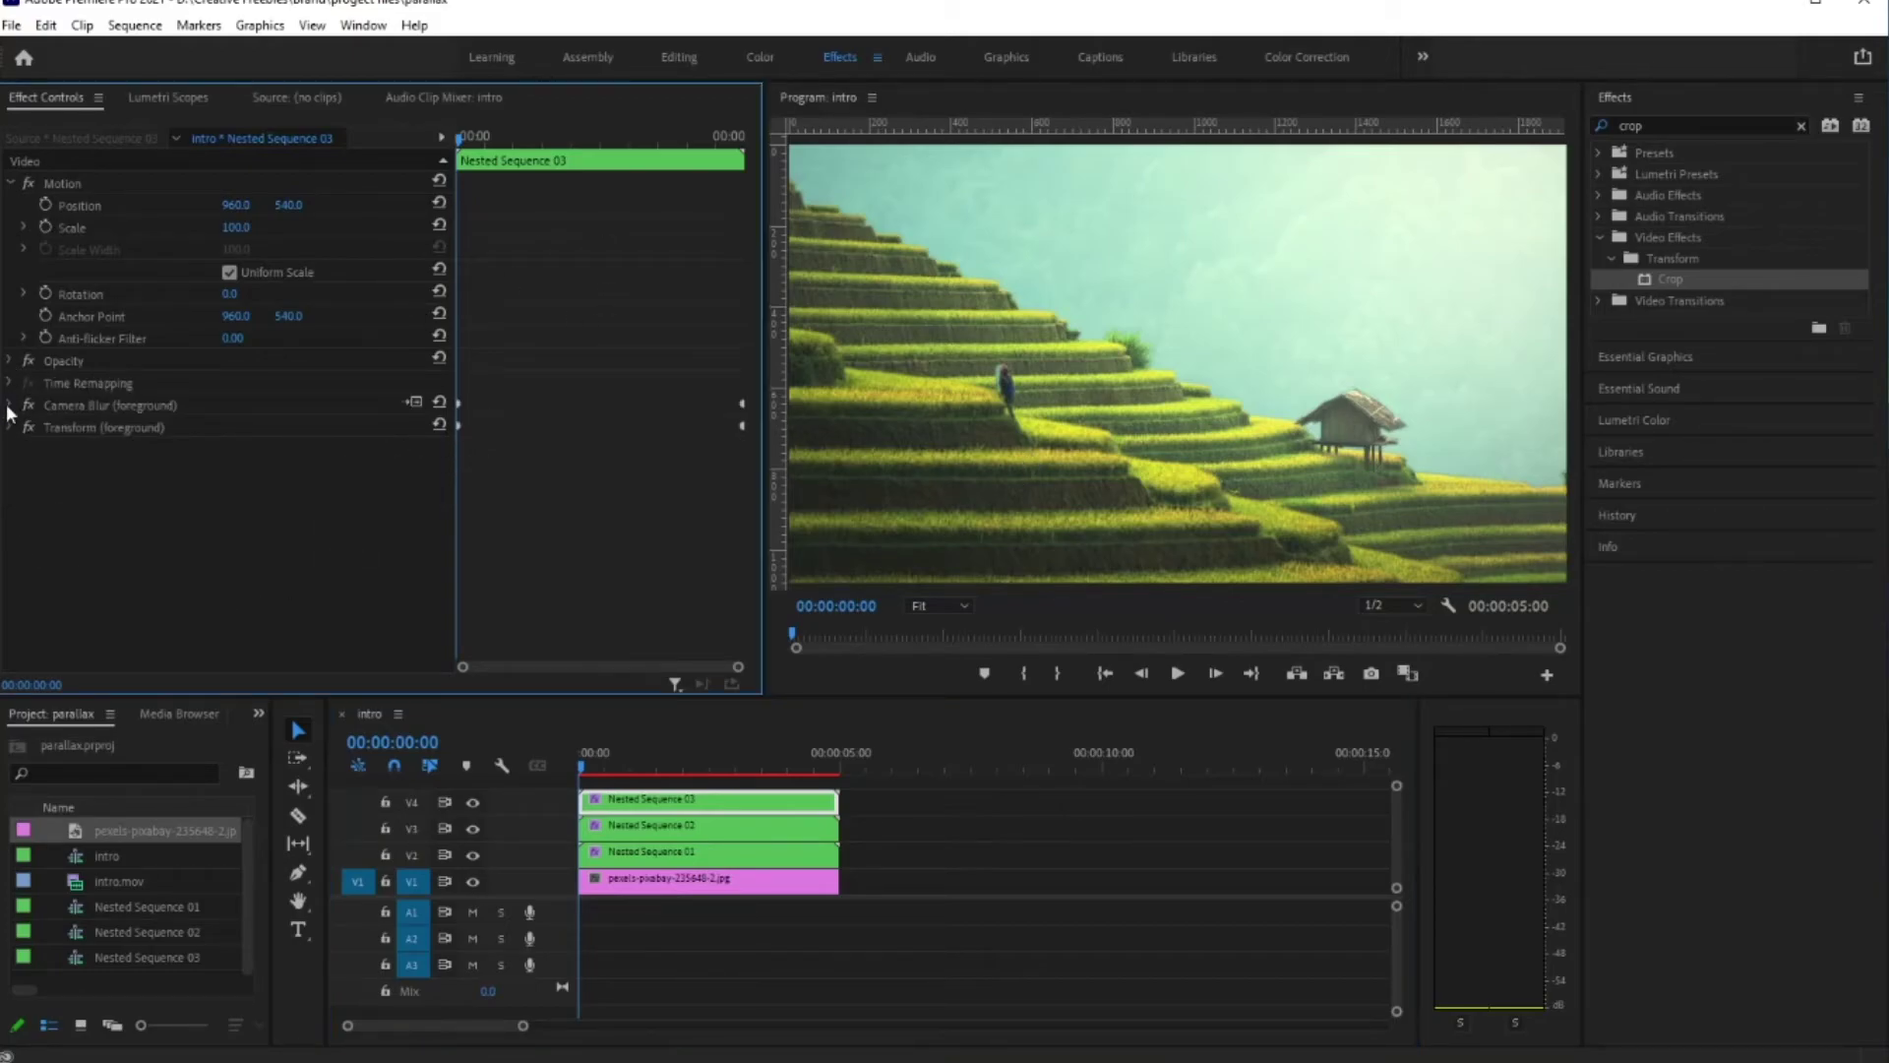
pyautogui.click(9, 426)
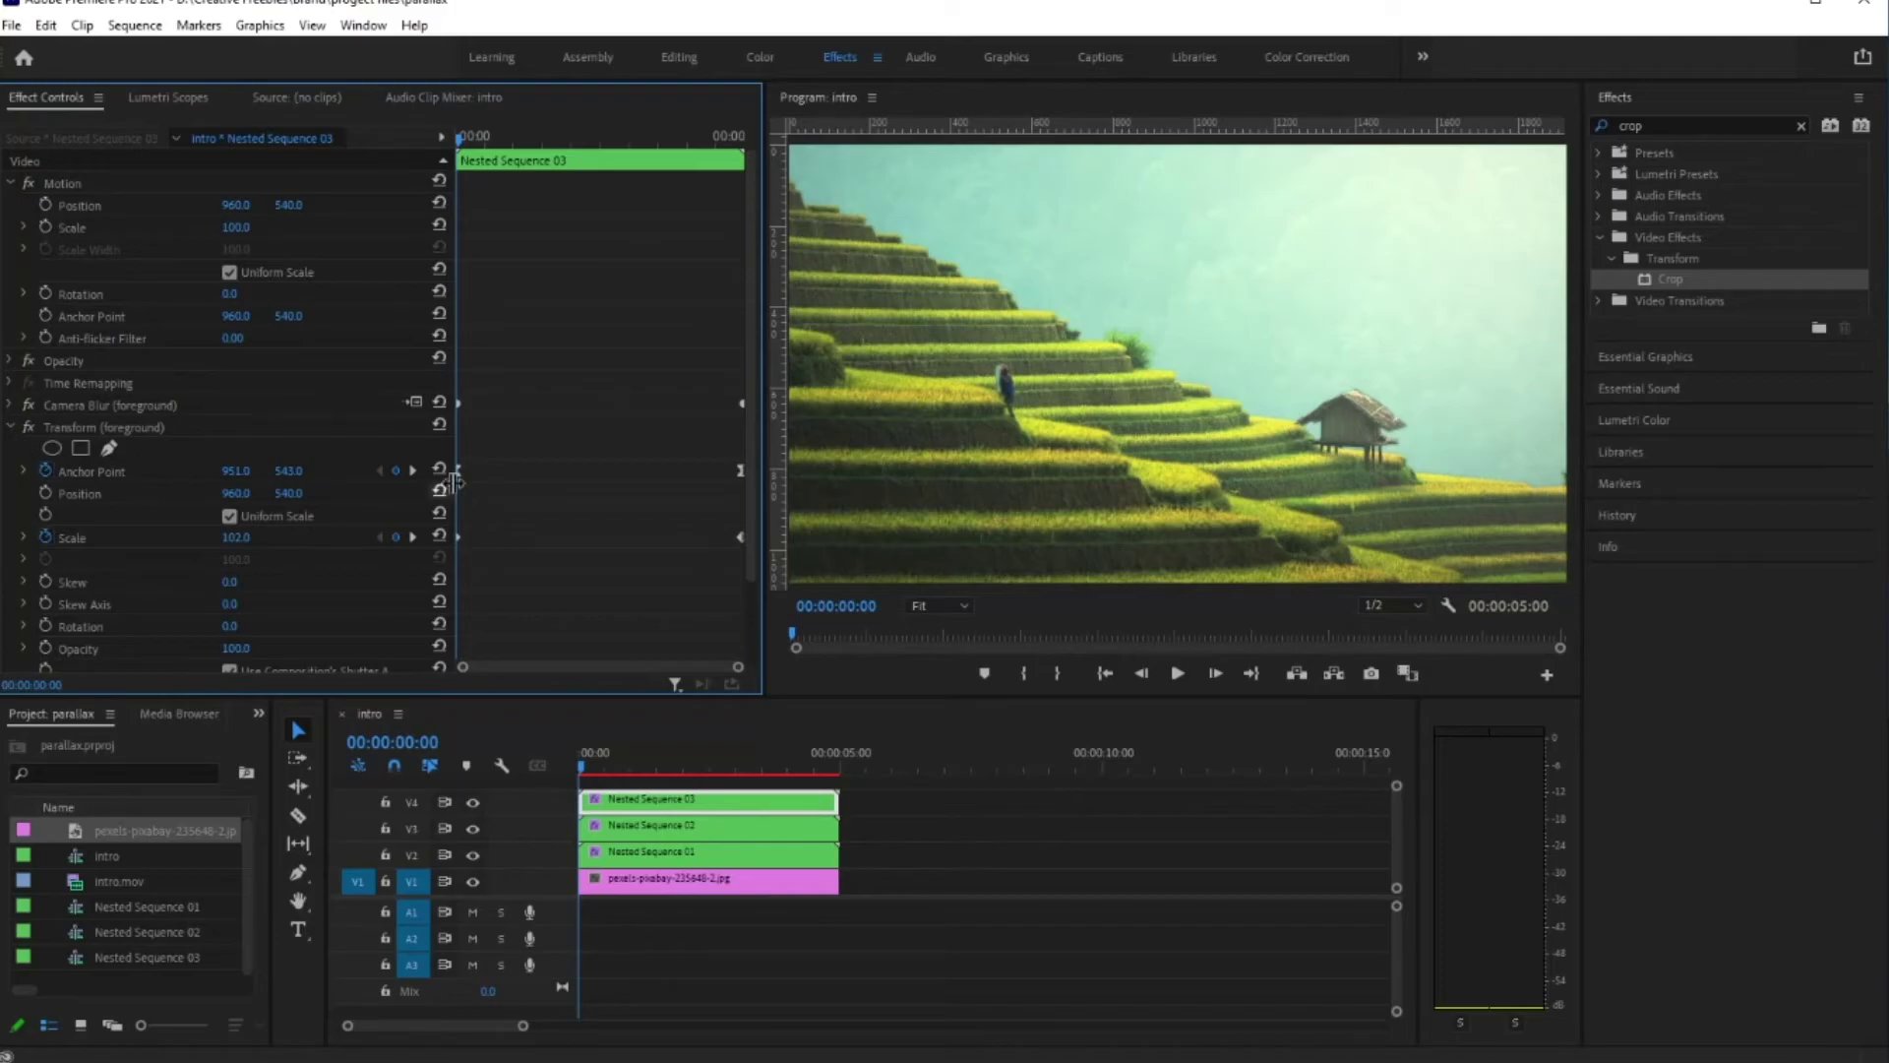
pyautogui.moveTo(462, 138); pyautogui.dragTo(436, 184)
pyautogui.moveTo(235, 493); pyautogui.dragTo(391, 493)
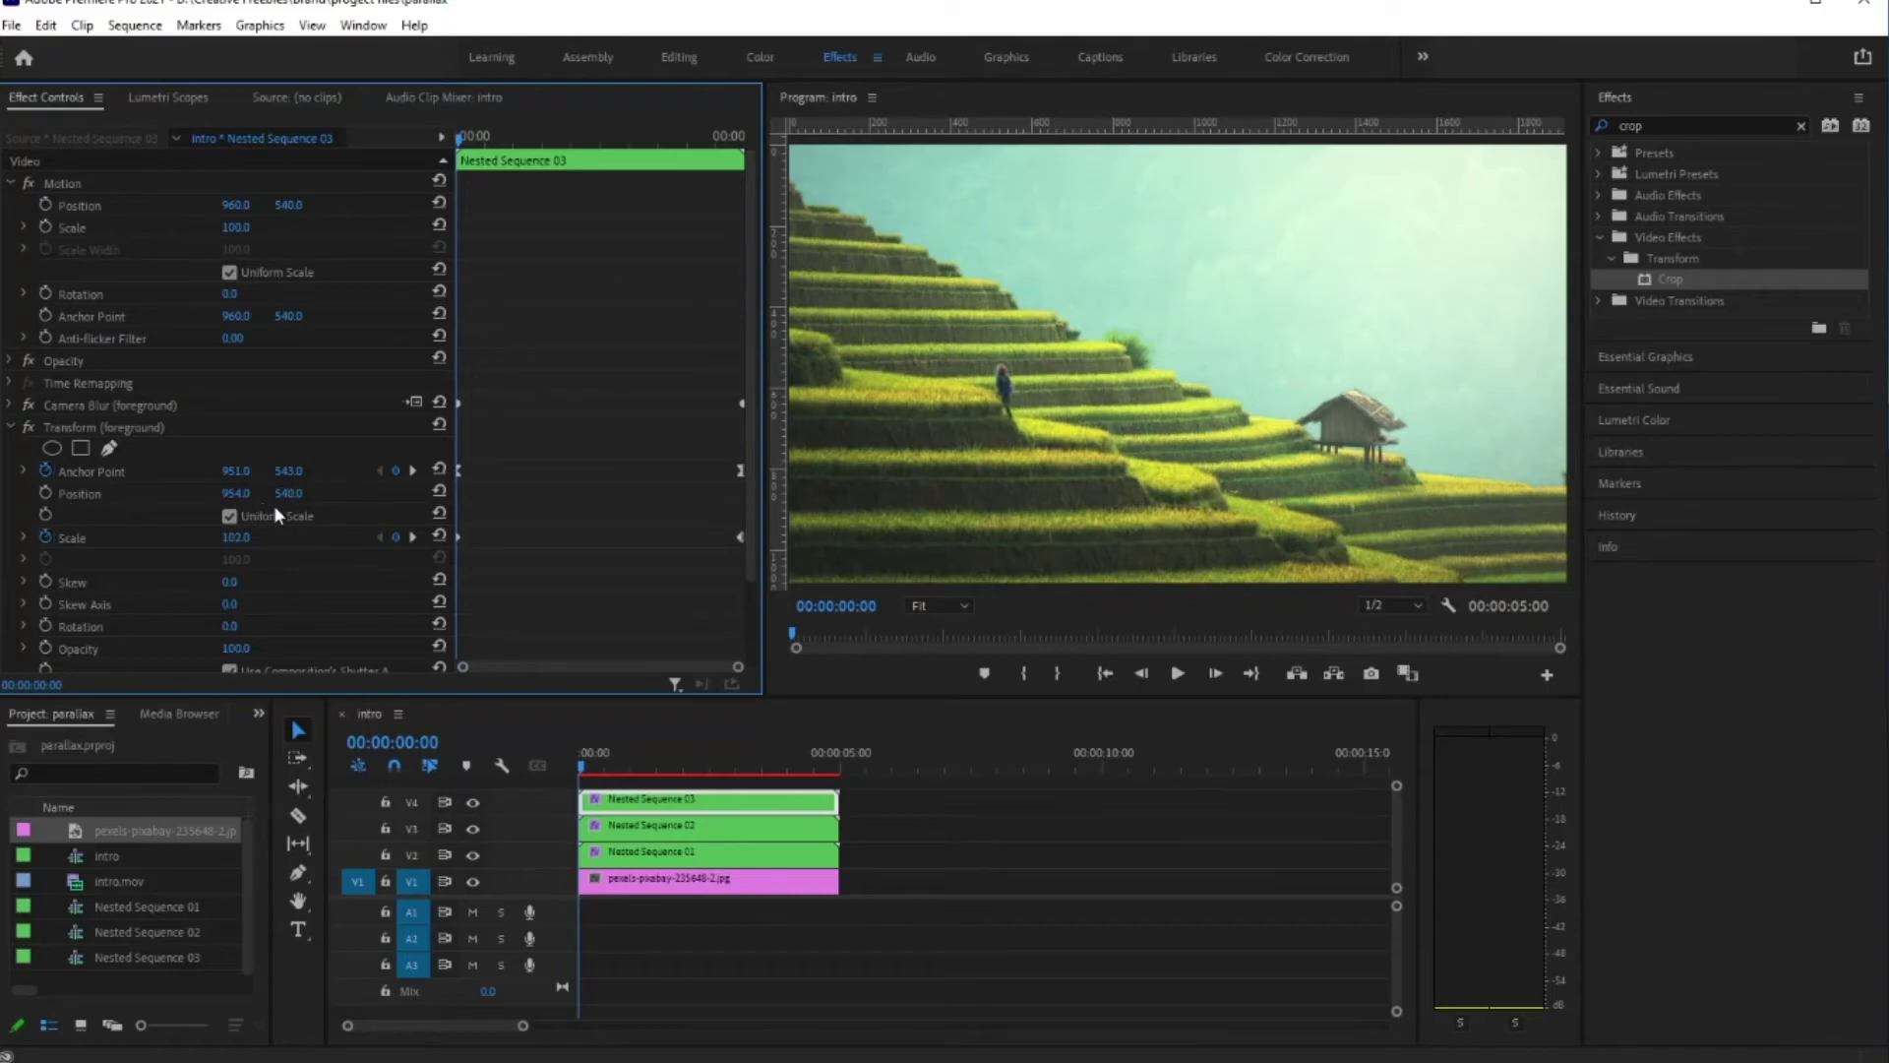
pyautogui.click(44, 491)
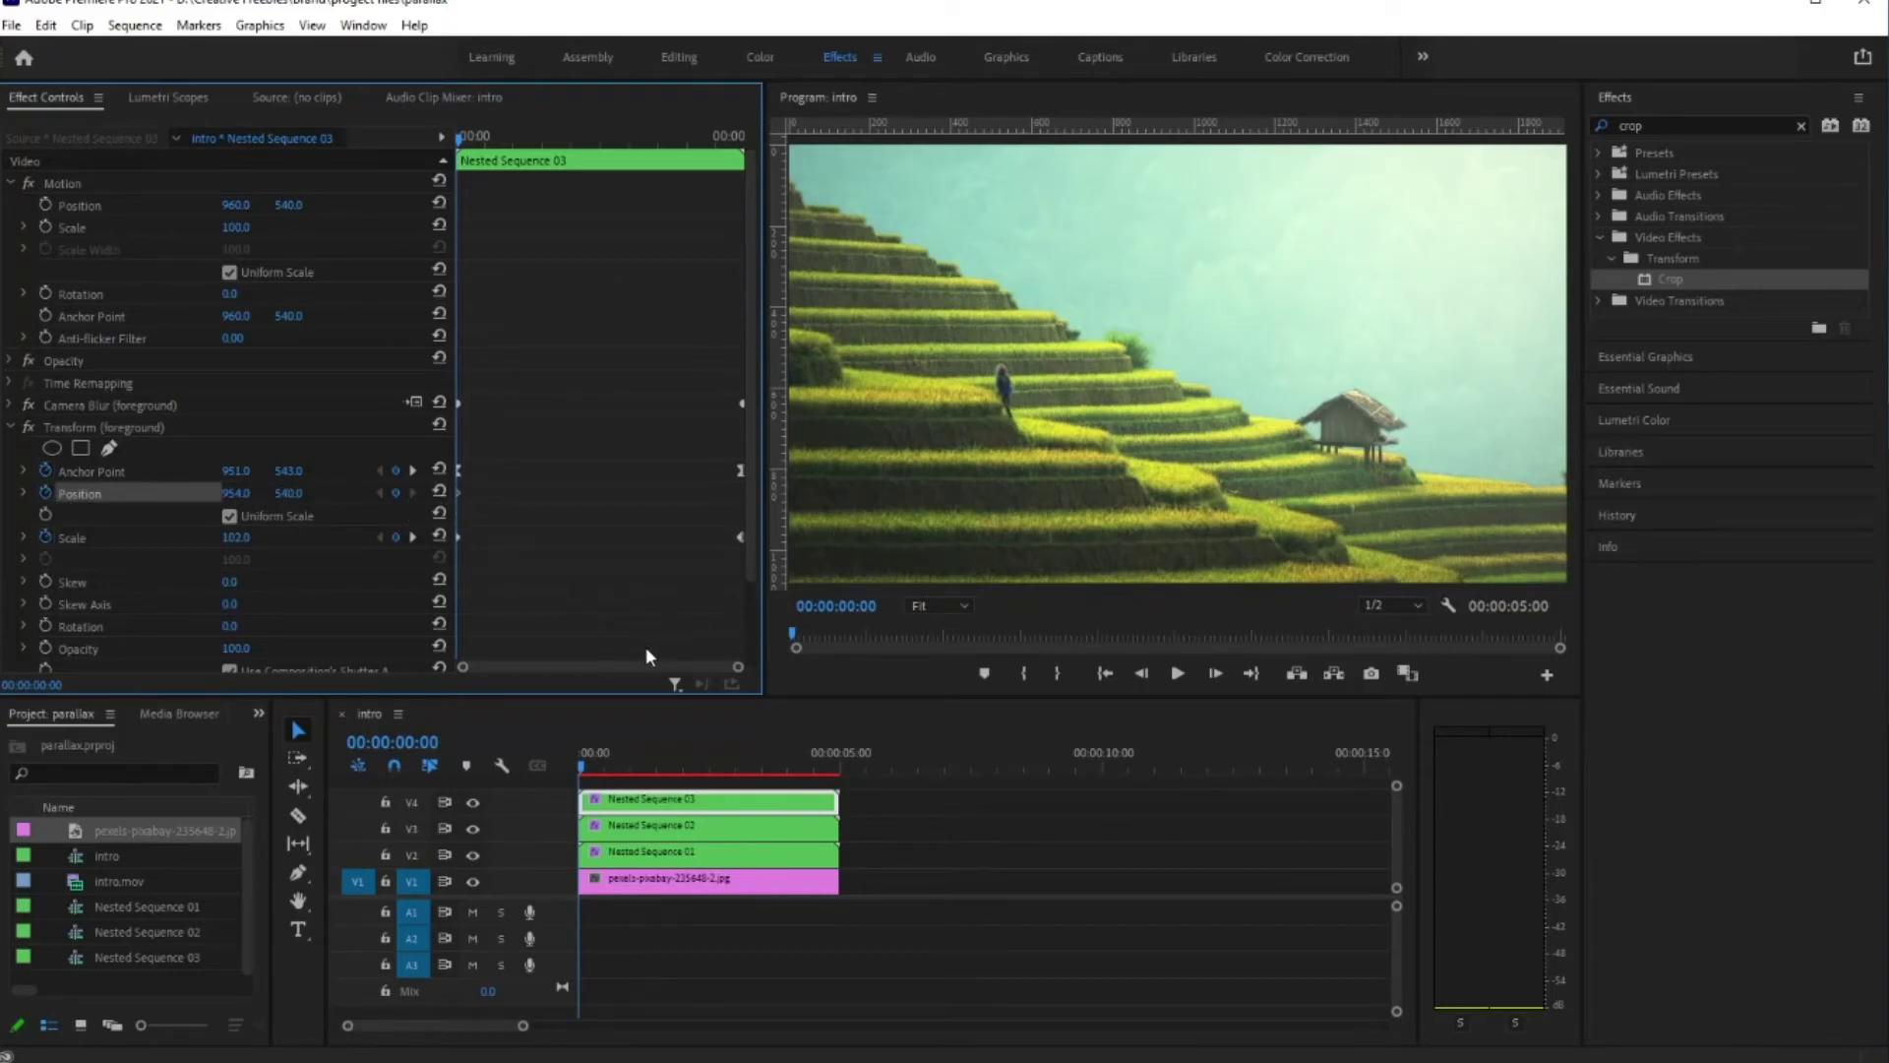
# Step: Step forward to 00:00:00:19 and keyframe the foreground Transform's position at 942, 540
pyautogui.doubleClick(1213, 673)
pyautogui.click(1215, 673)
pyautogui.click(1215, 673)
pyautogui.click(1215, 673)
pyautogui.click(1215, 673)
pyautogui.click(1215, 673)
pyautogui.click(1215, 673)
pyautogui.click(1215, 673)
pyautogui.click(1216, 673)
pyautogui.click(1215, 673)
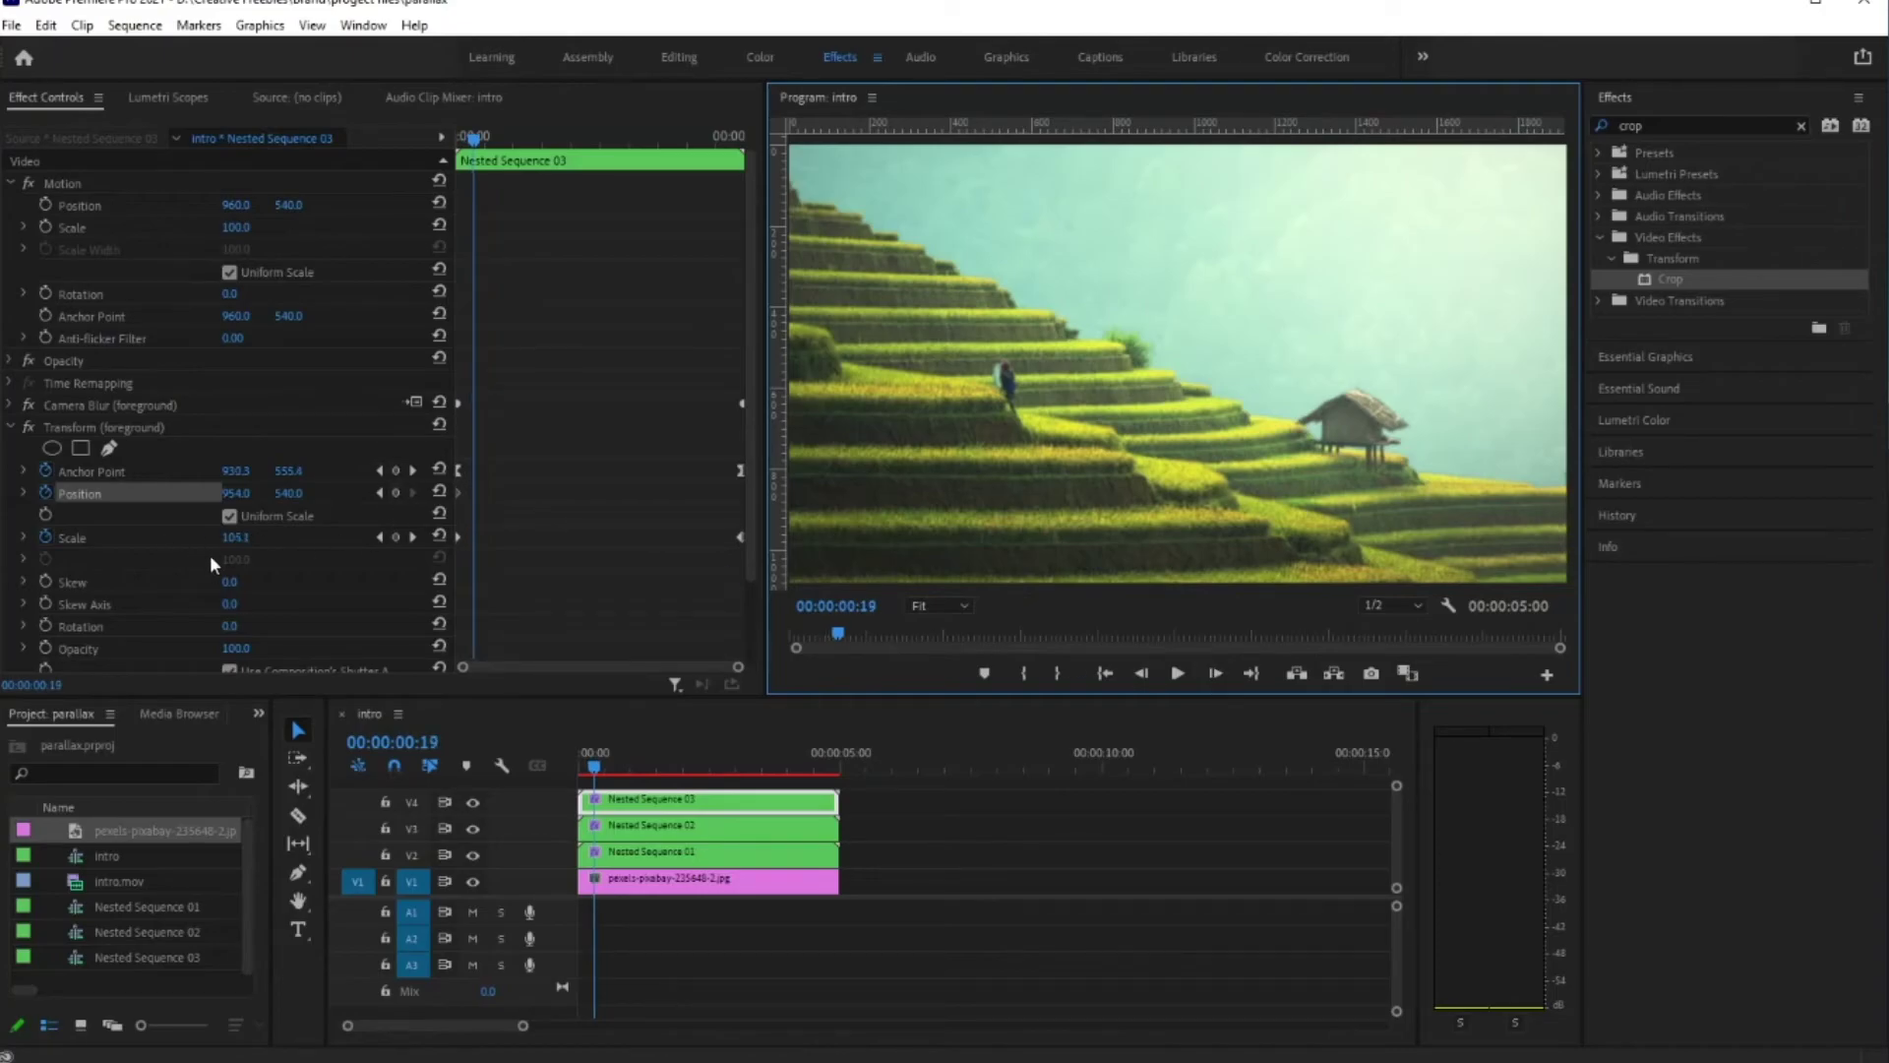
pyautogui.click(240, 496)
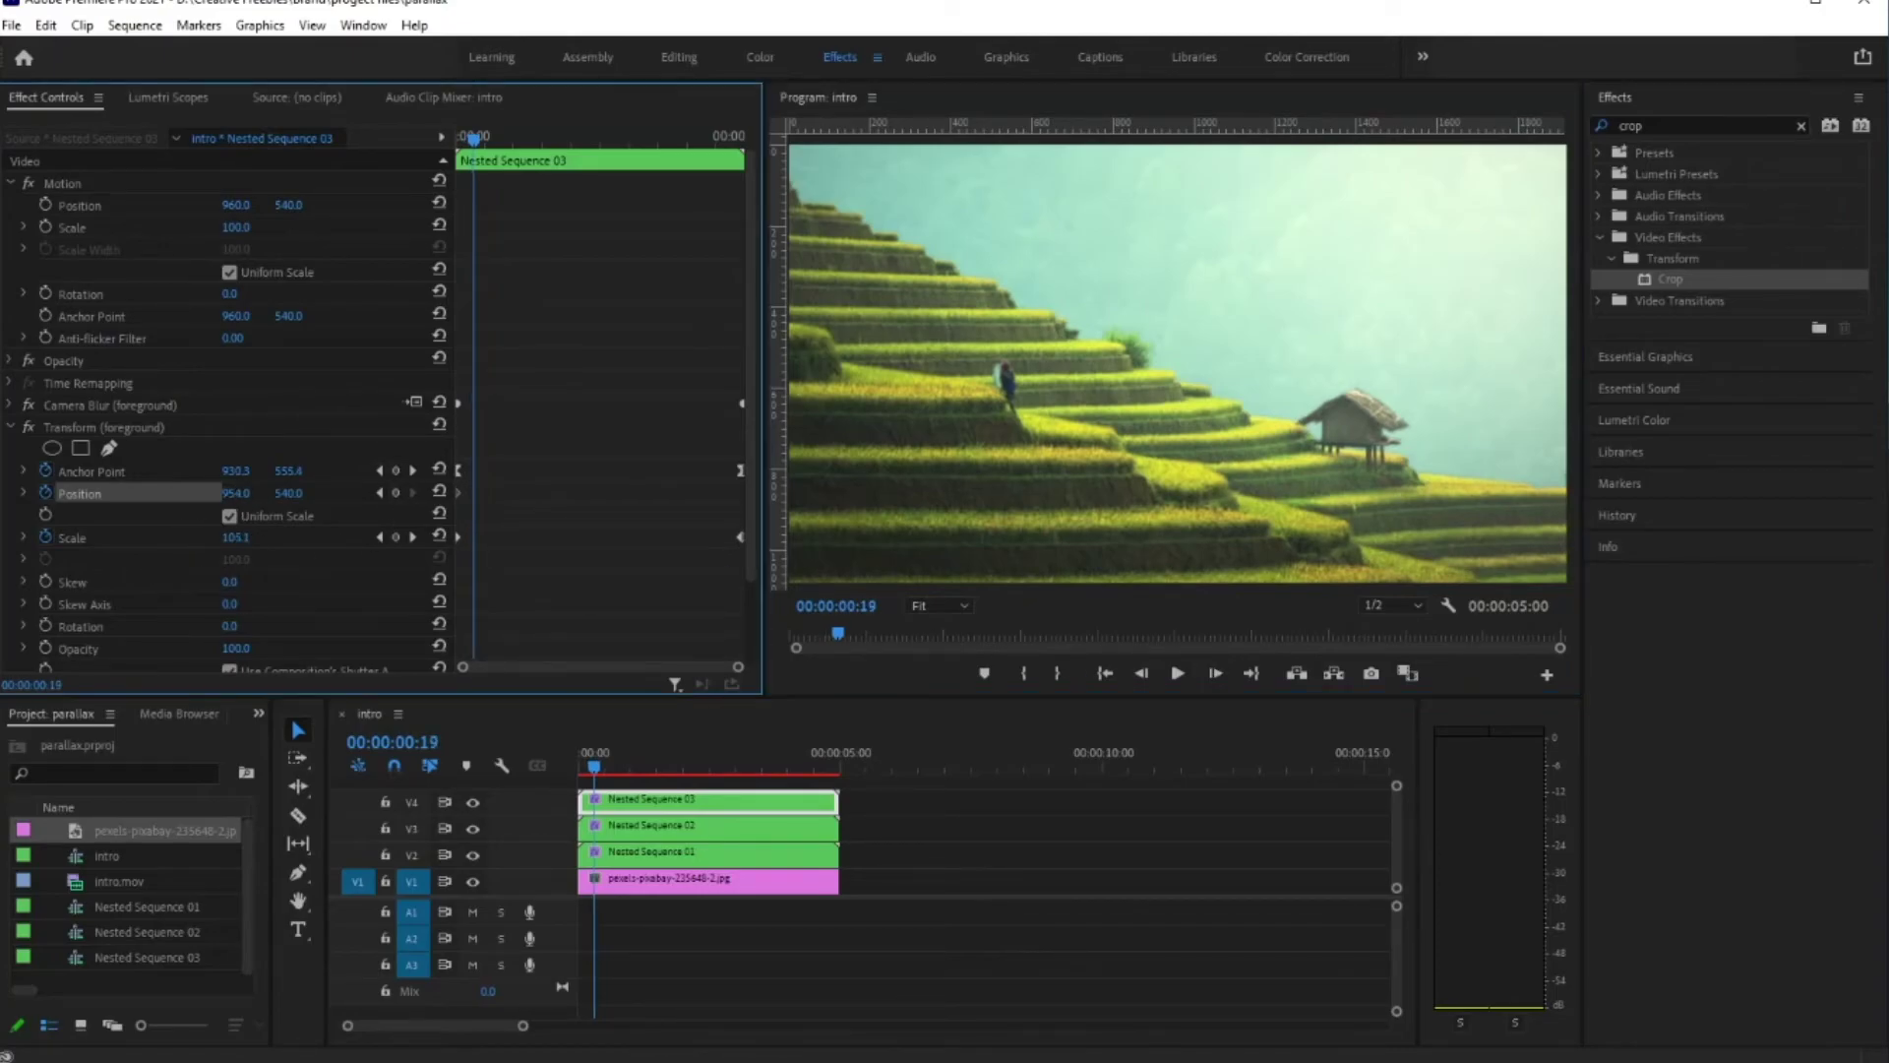
pyautogui.moveTo(236, 493); pyautogui.dragTo(224, 493)
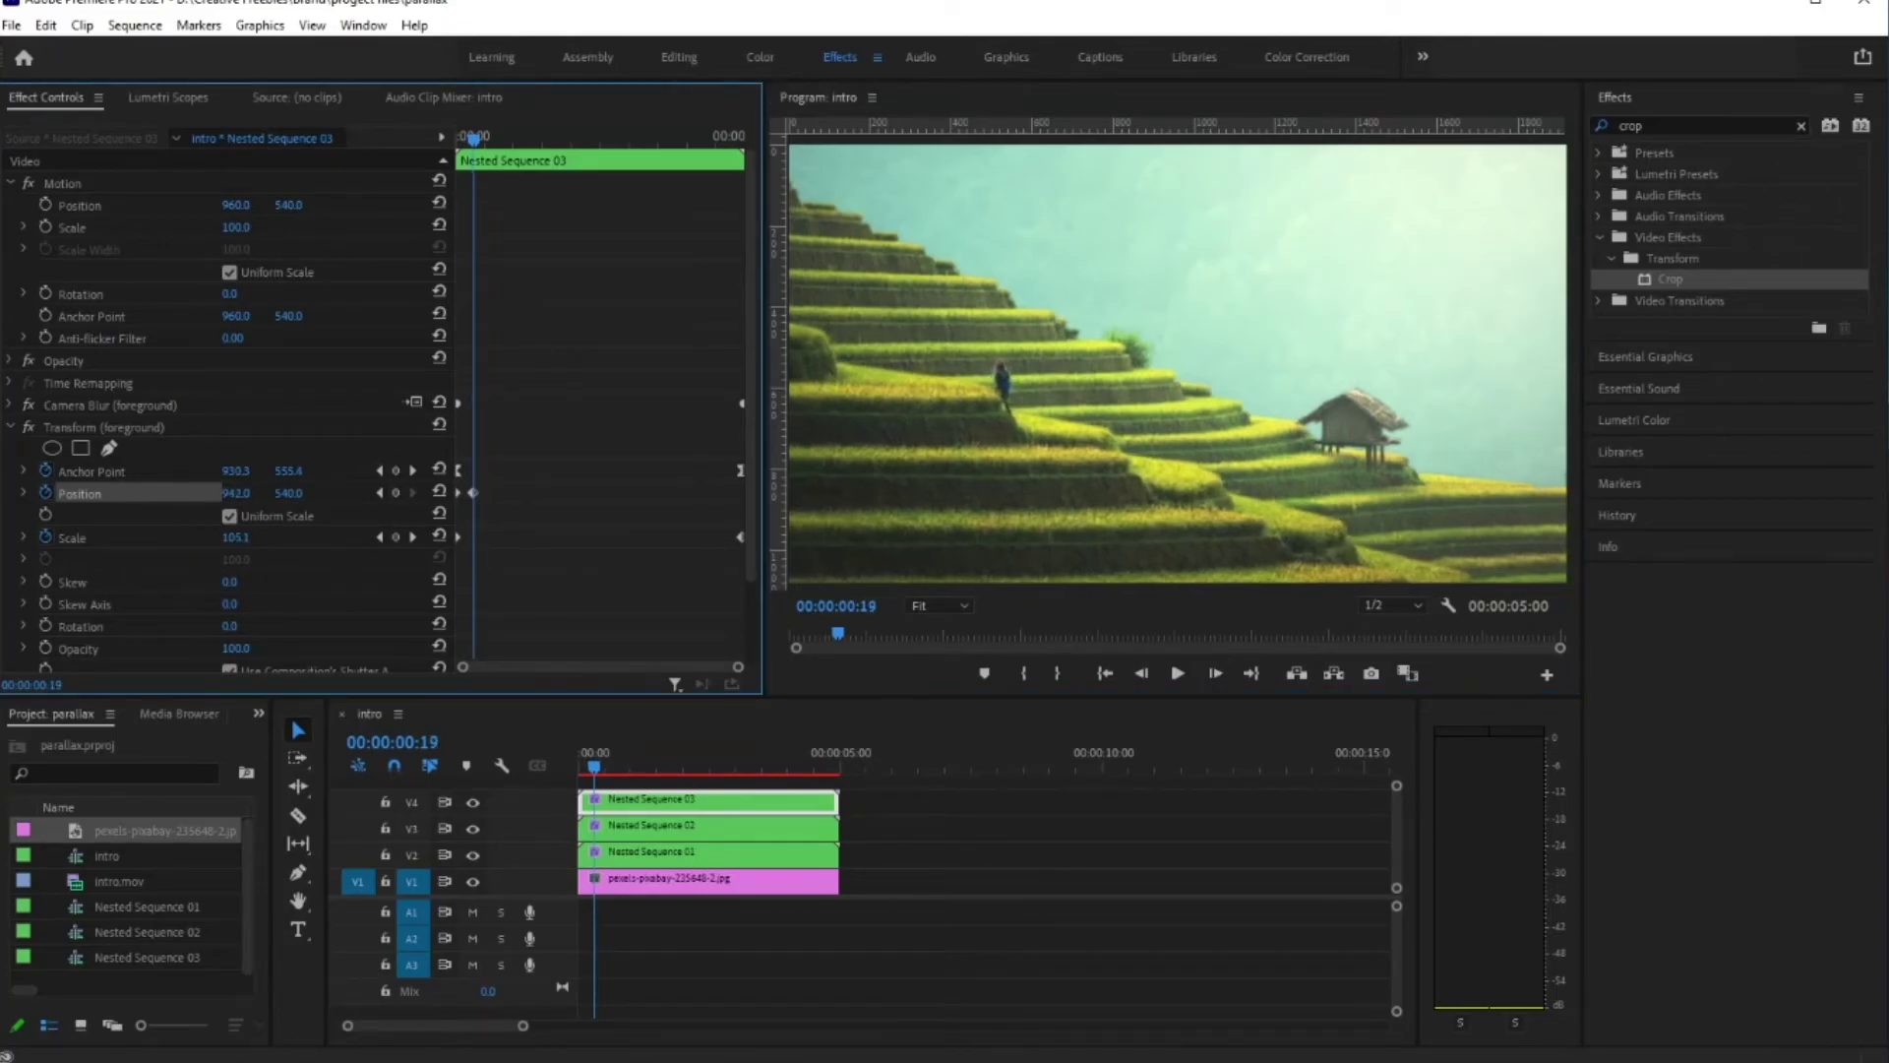
# Step: Step forward to 00:00:00:41 and keyframe the foreground Transform's position at 927, 540
pyautogui.click(1217, 674)
pyautogui.click(1217, 674)
pyautogui.click(1217, 674)
pyautogui.click(1217, 674)
pyautogui.click(1217, 674)
pyautogui.click(1216, 676)
pyautogui.click(1214, 676)
pyautogui.click(1214, 675)
pyautogui.moveTo(236, 493); pyautogui.dragTo(224, 493)
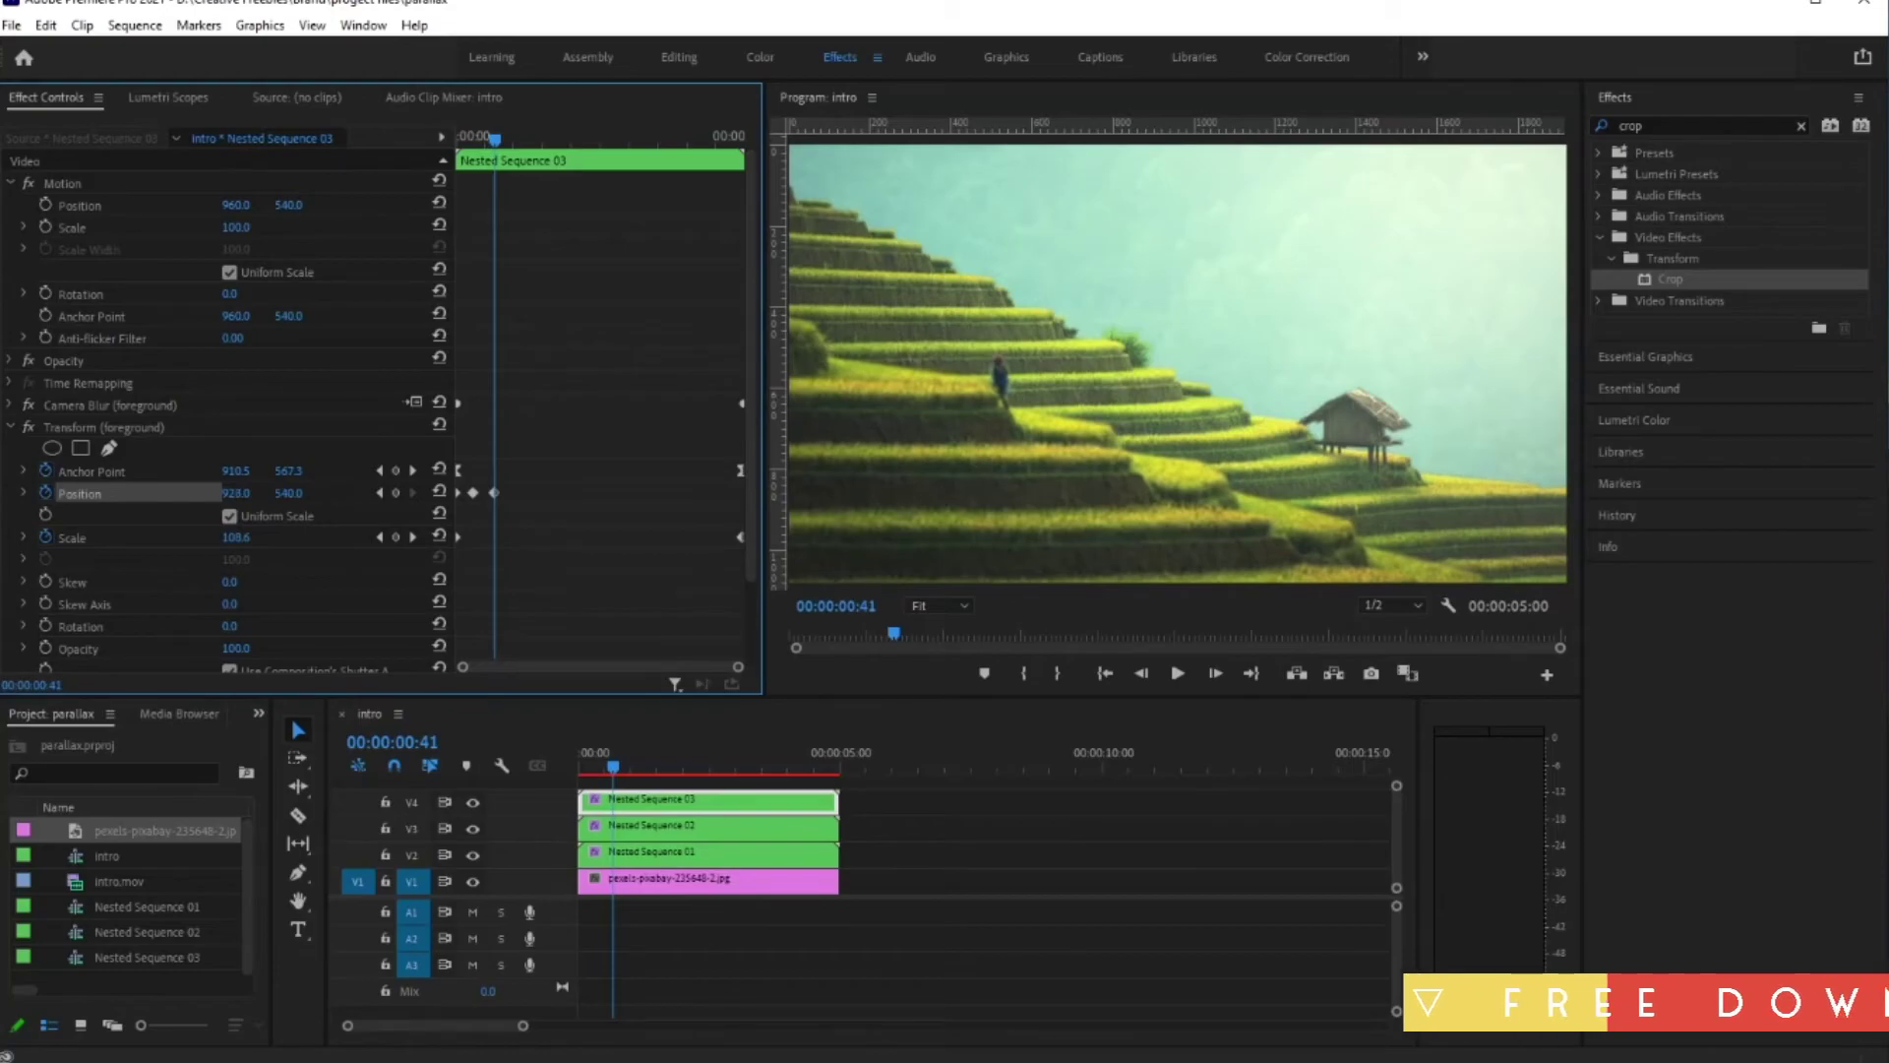
# Step: Step forward to 00:00:01:19 and keyframe the foreground Transform's position at 911, 540
pyautogui.click(1206, 671)
pyautogui.click(1202, 673)
pyautogui.click(1201, 675)
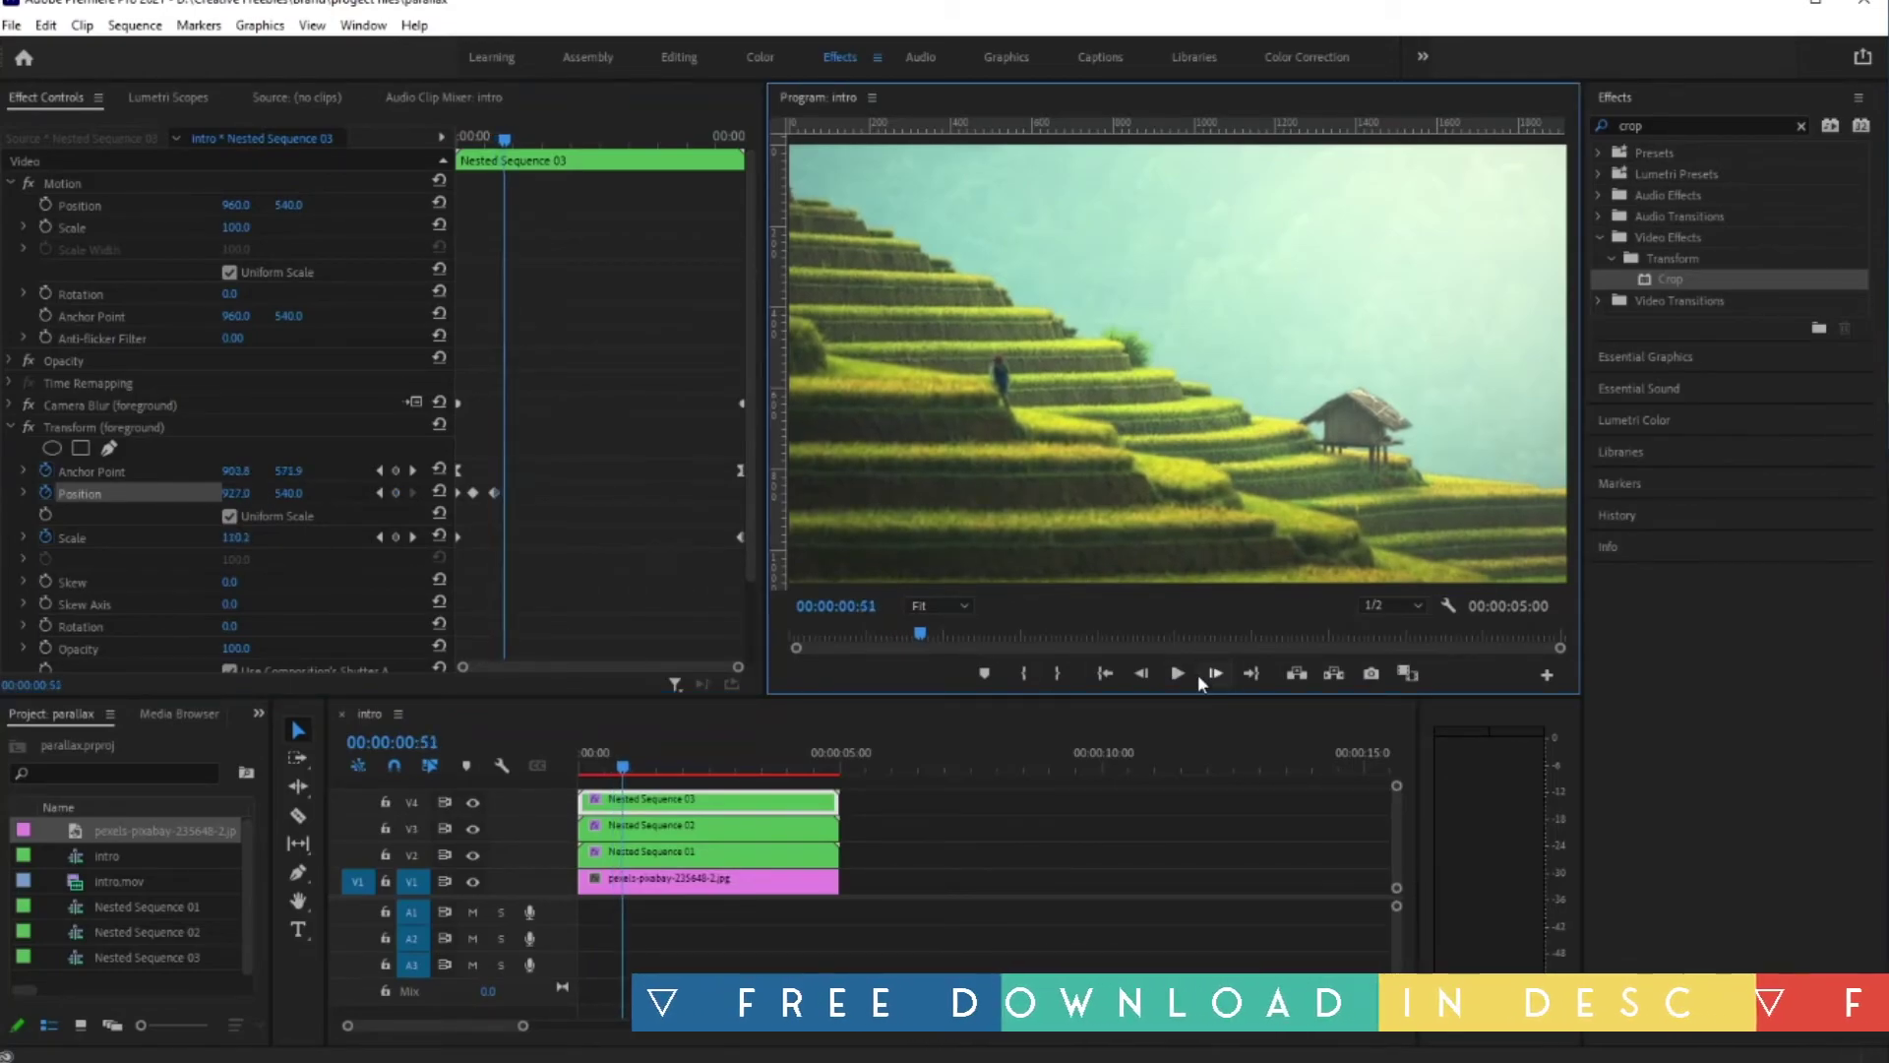
pyautogui.click(1201, 675)
pyautogui.click(1215, 673)
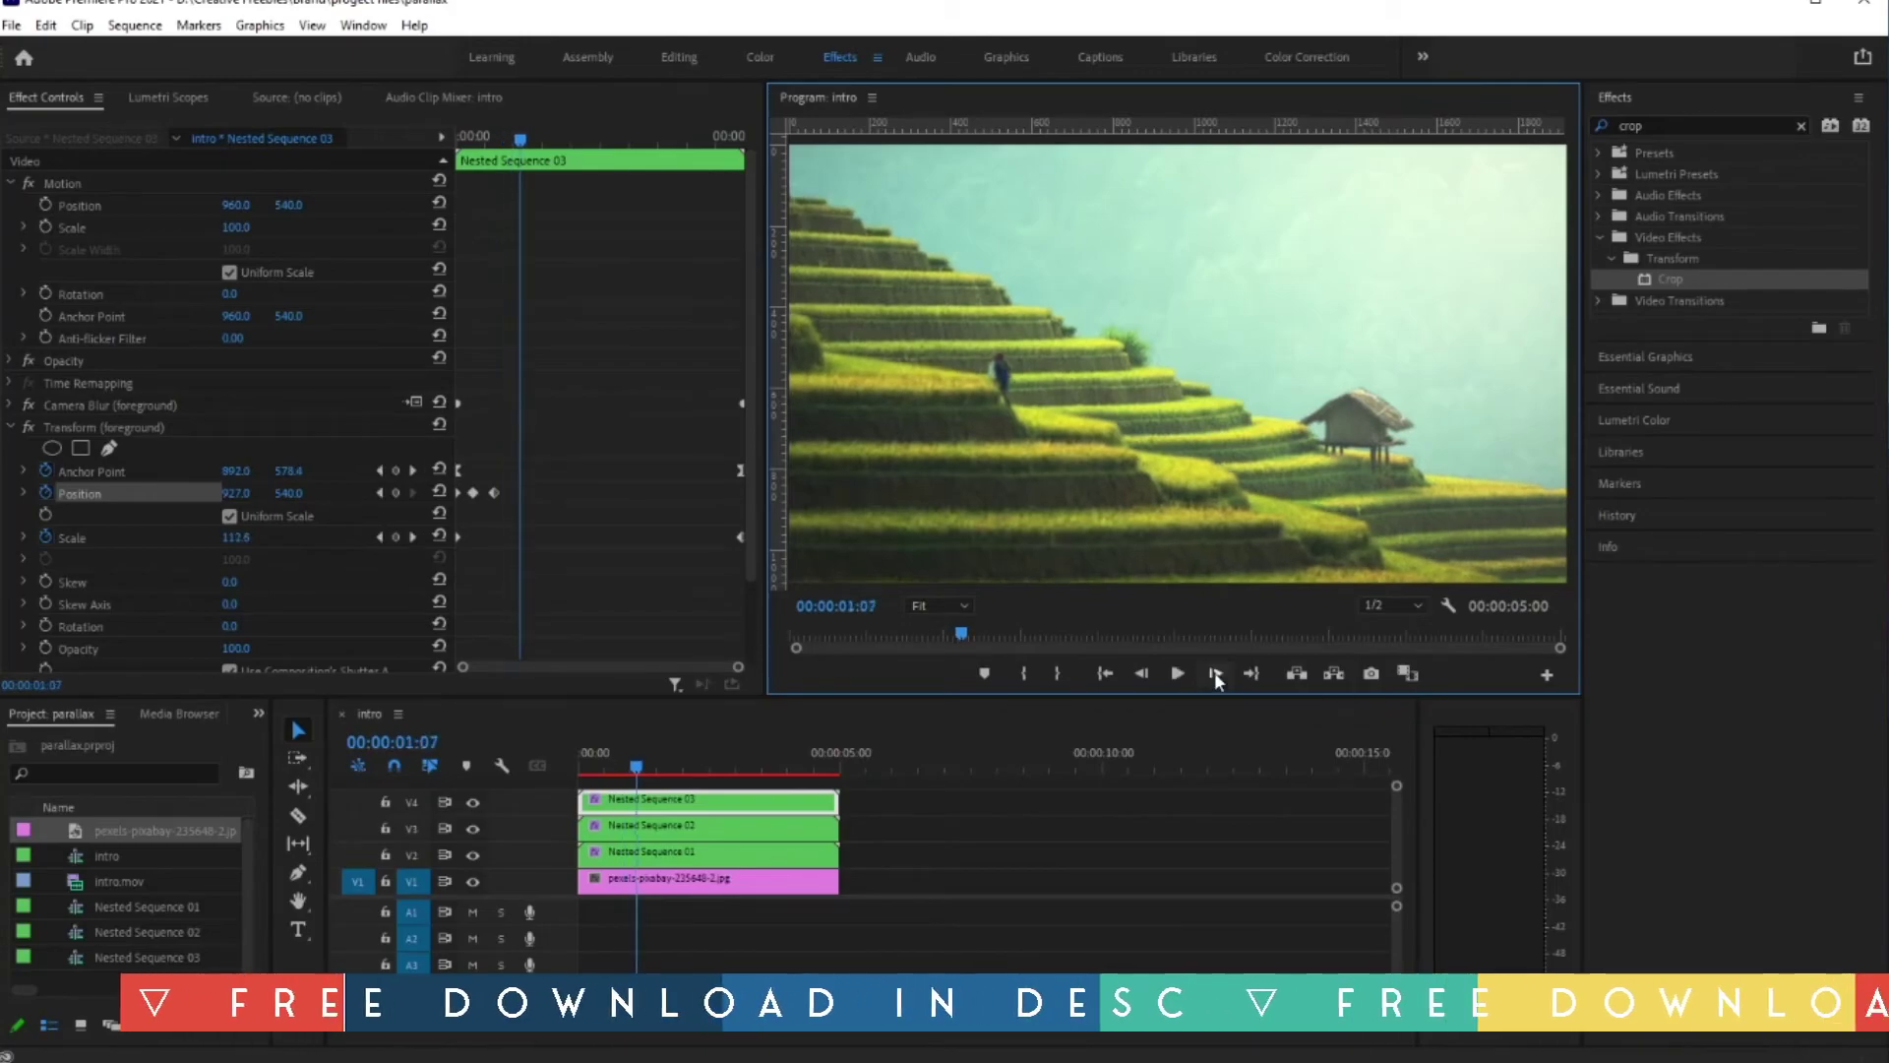
pyautogui.click(1214, 673)
pyautogui.click(1213, 673)
pyautogui.click(1208, 674)
pyautogui.click(1205, 674)
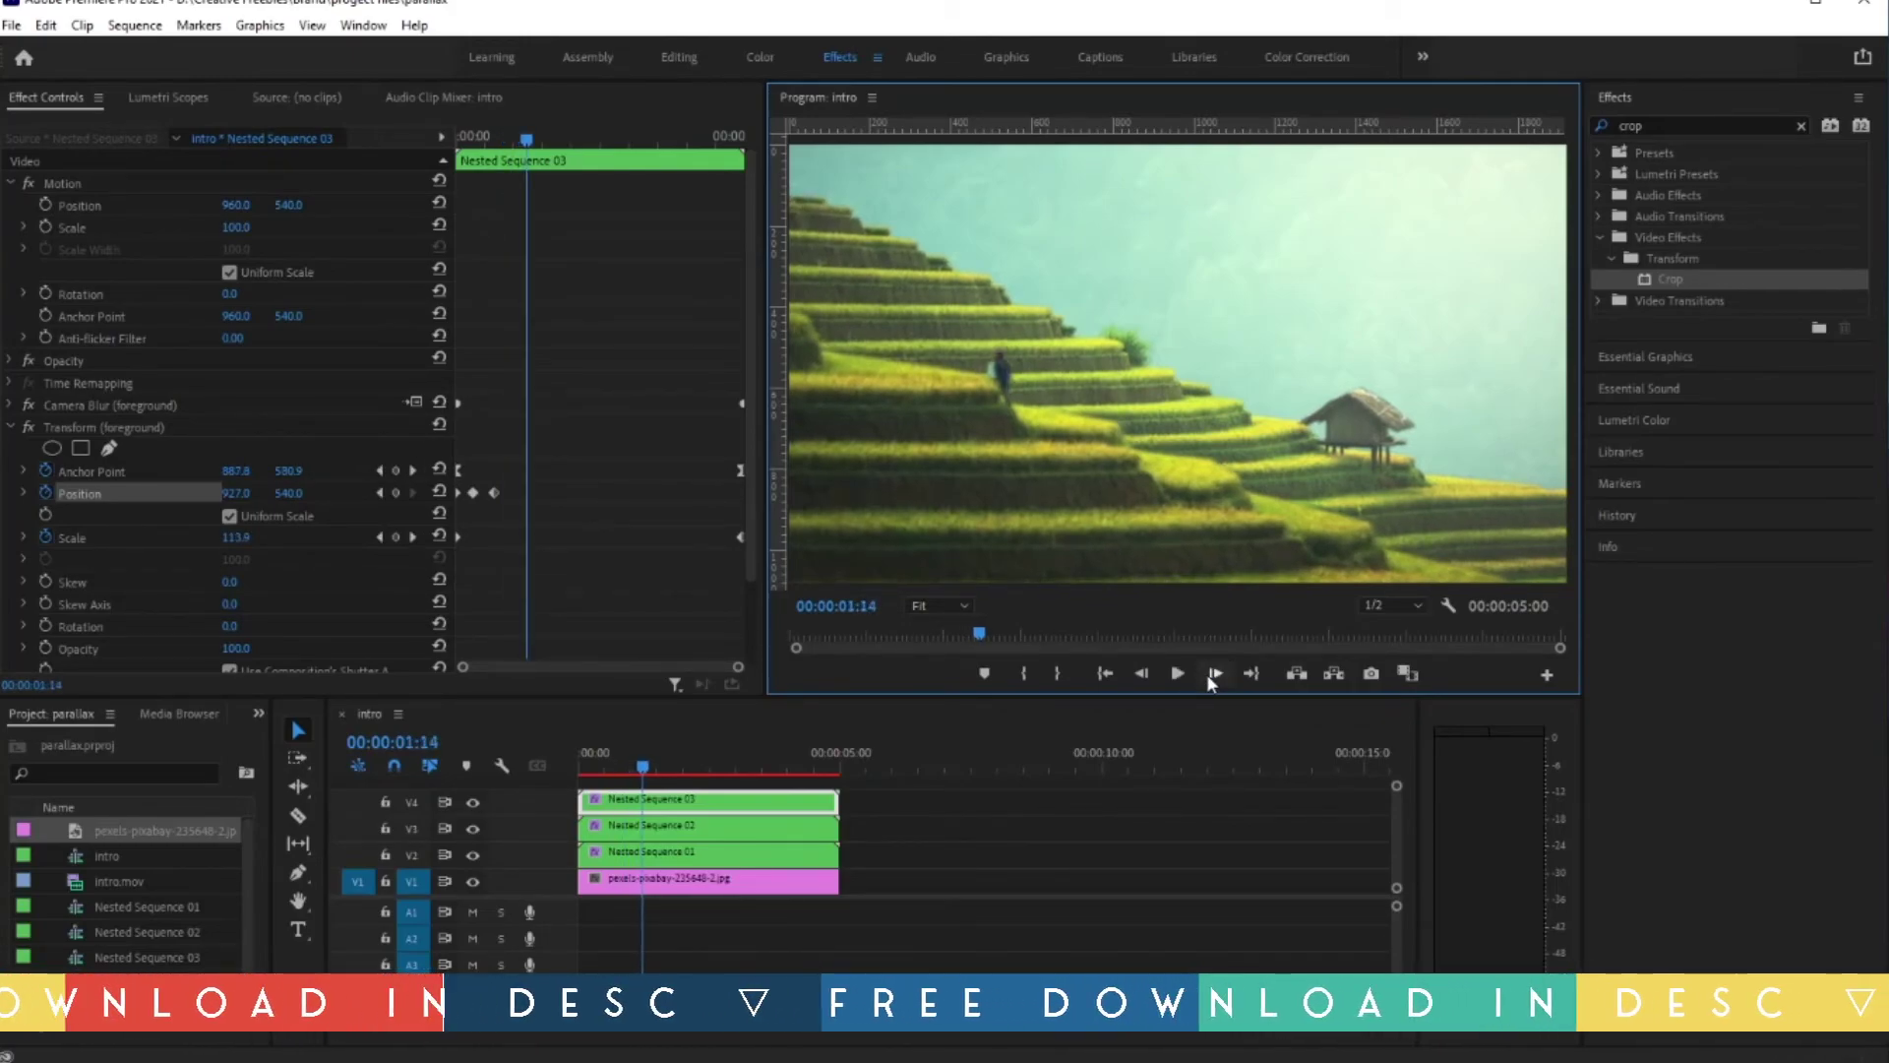
pyautogui.click(1206, 675)
pyautogui.click(1214, 675)
pyautogui.click(1214, 675)
pyautogui.click(1215, 676)
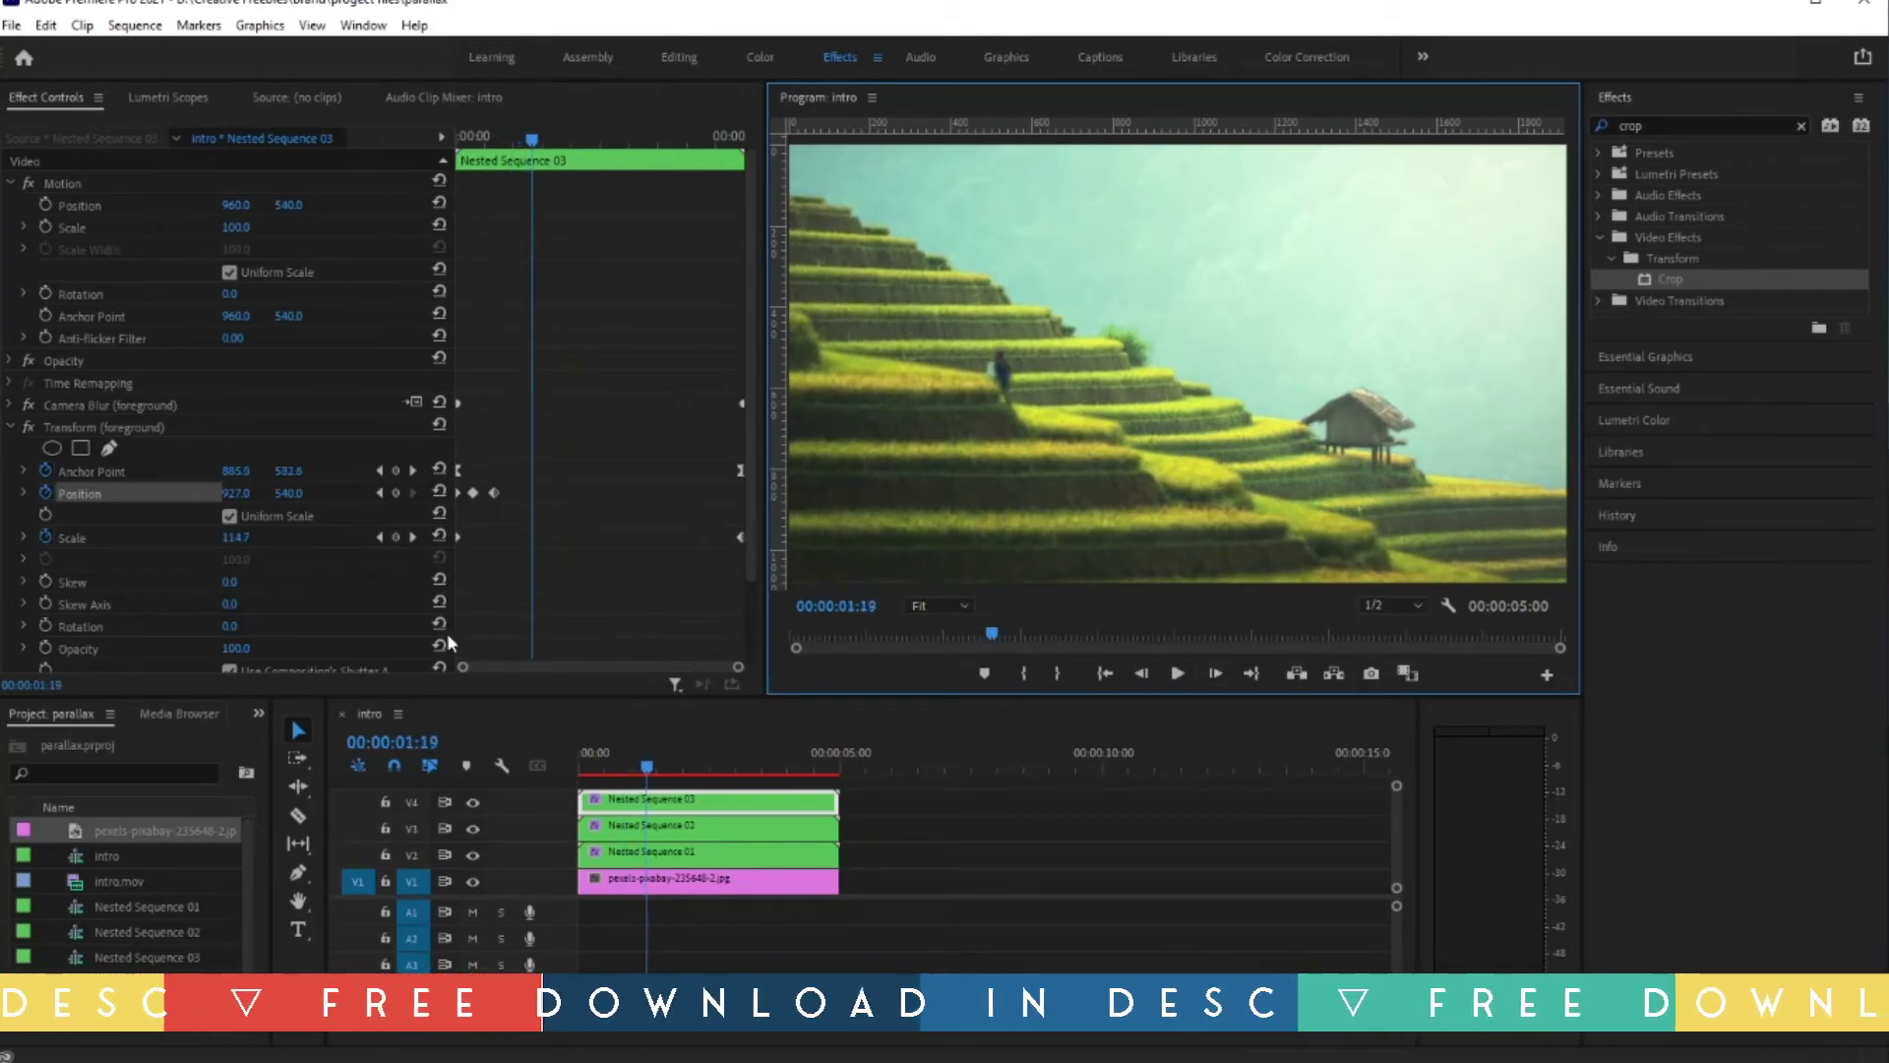
pyautogui.moveTo(246, 500); pyautogui.dragTo(232, 499)
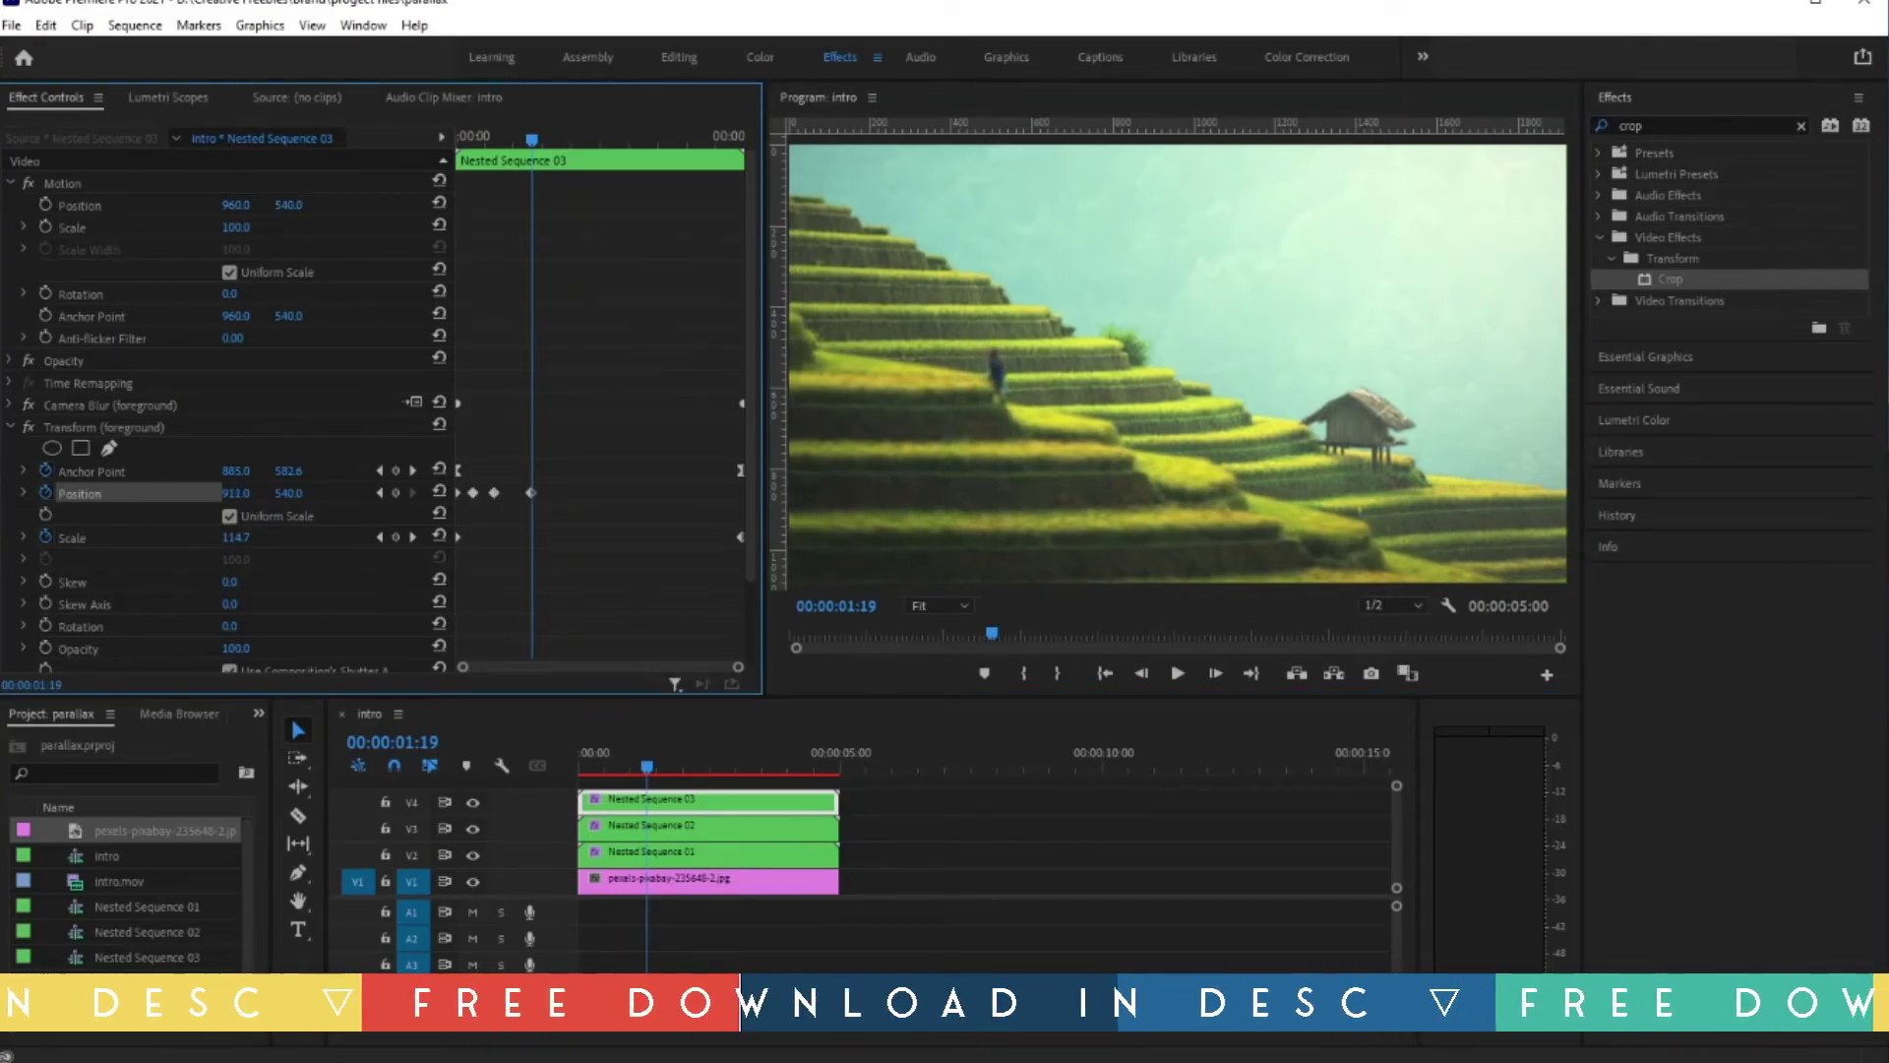
# Step: Step forward to 00:00:01:56 and keyframe the foreground Transform's position at 903, 540
pyautogui.click(1214, 677)
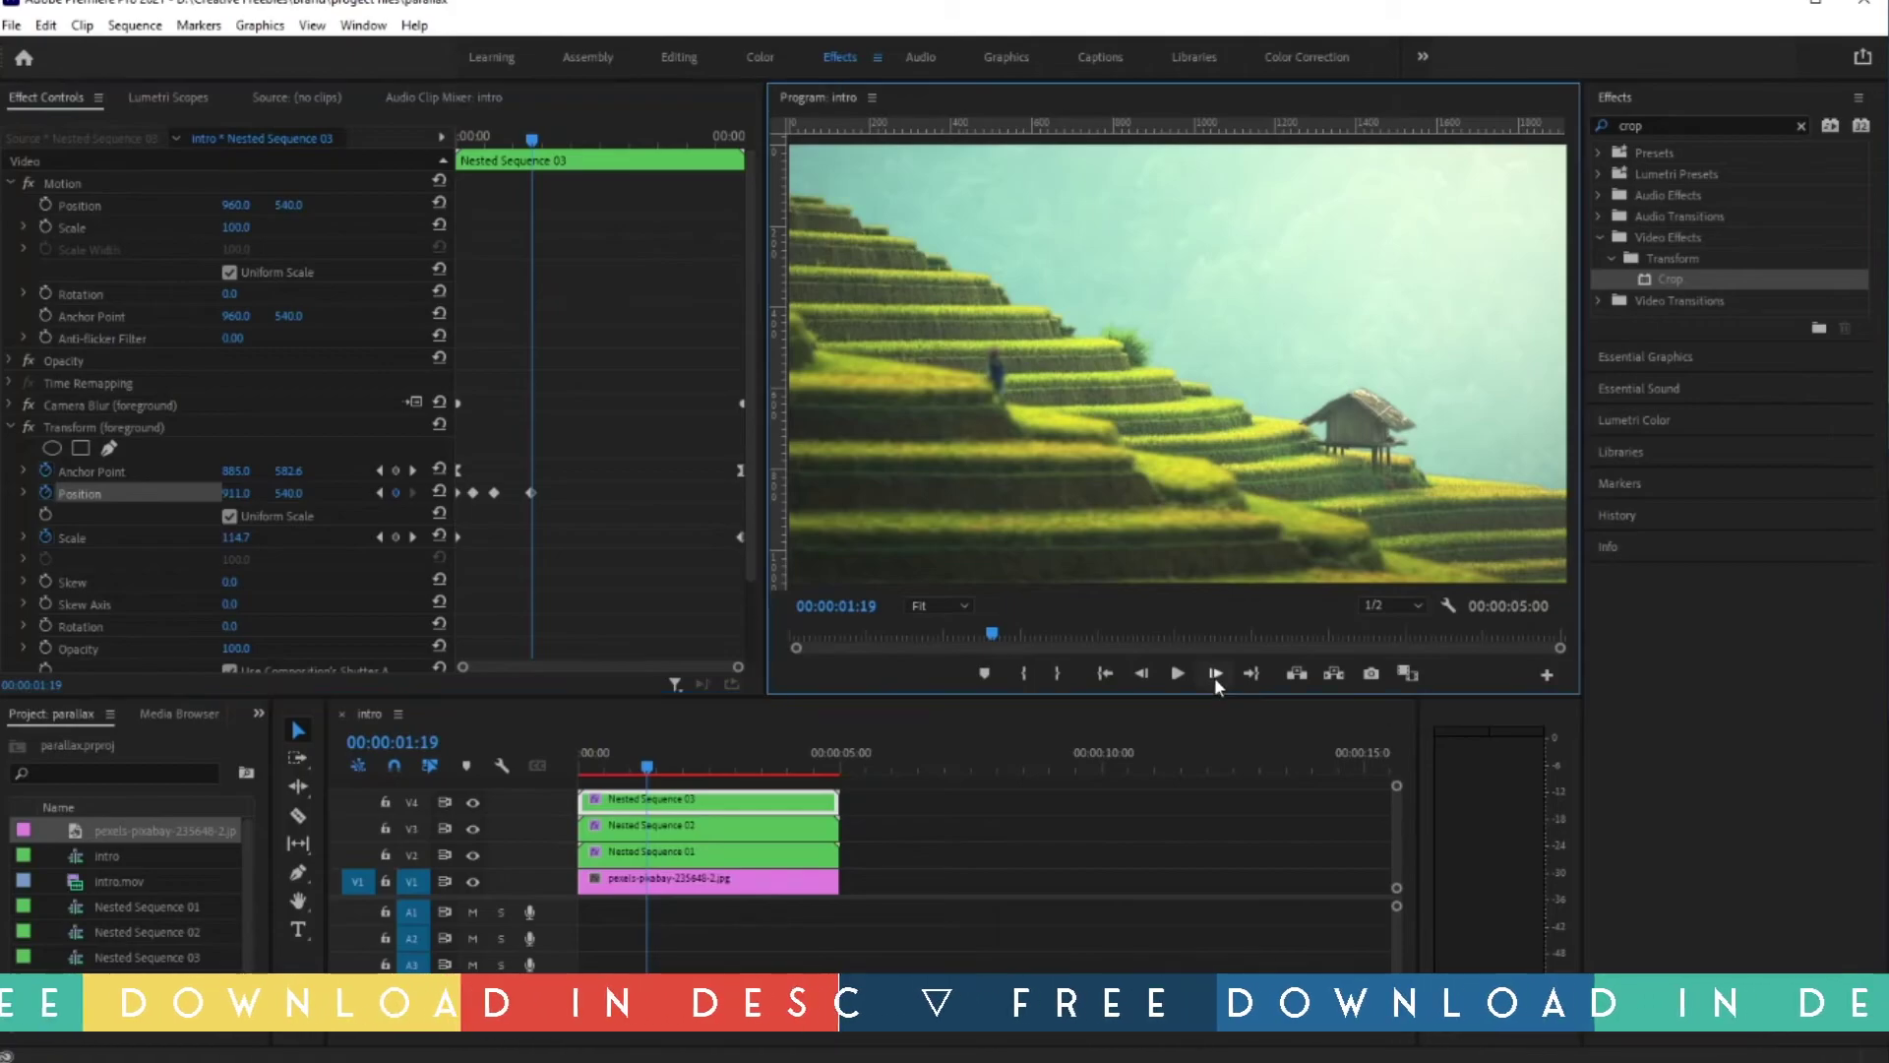
pyautogui.click(1214, 677)
pyautogui.click(1213, 677)
pyautogui.click(1212, 677)
pyautogui.click(1213, 677)
pyautogui.click(1211, 676)
pyautogui.click(1211, 677)
pyautogui.click(1213, 677)
pyautogui.click(1212, 677)
pyautogui.click(1213, 677)
pyautogui.click(1210, 677)
pyautogui.click(1208, 677)
pyautogui.click(1210, 677)
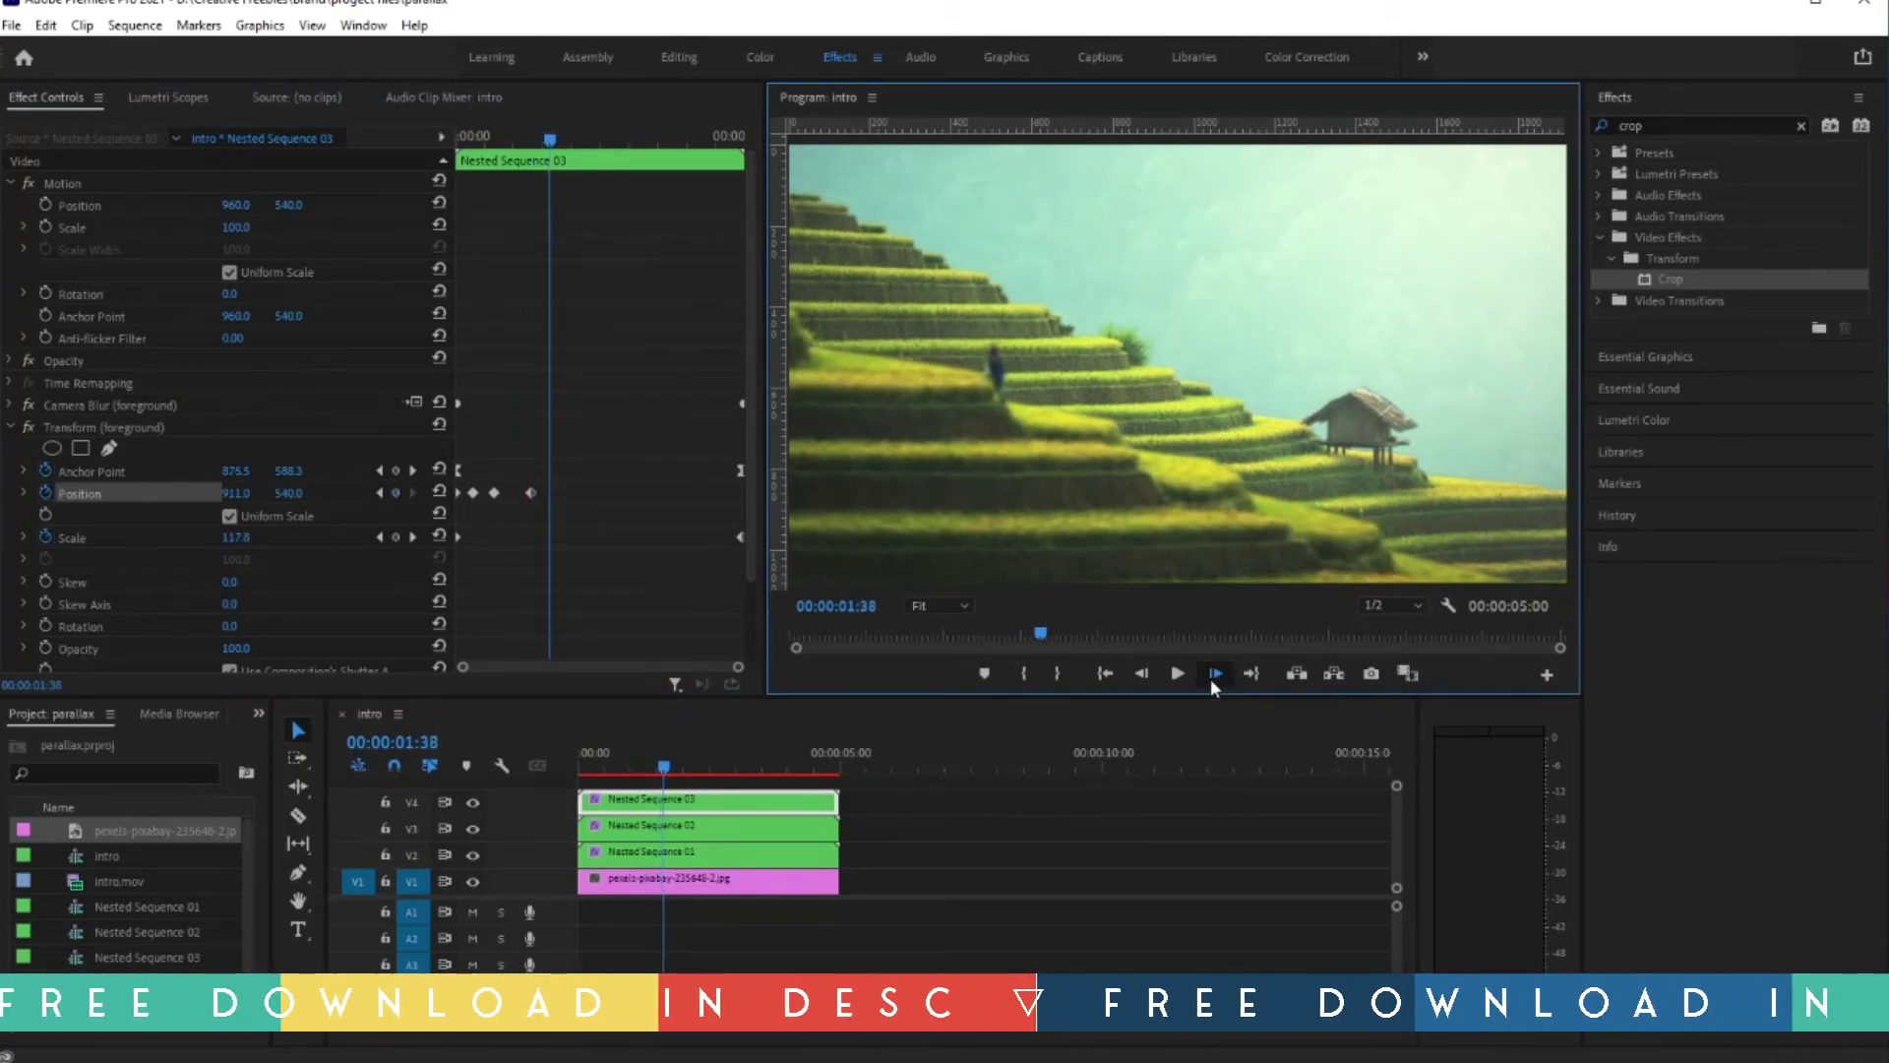
pyautogui.click(1211, 677)
pyautogui.click(1208, 677)
pyautogui.click(1208, 677)
pyautogui.click(1208, 676)
pyautogui.click(1209, 677)
pyautogui.click(1209, 677)
pyautogui.click(1208, 677)
pyautogui.click(1208, 676)
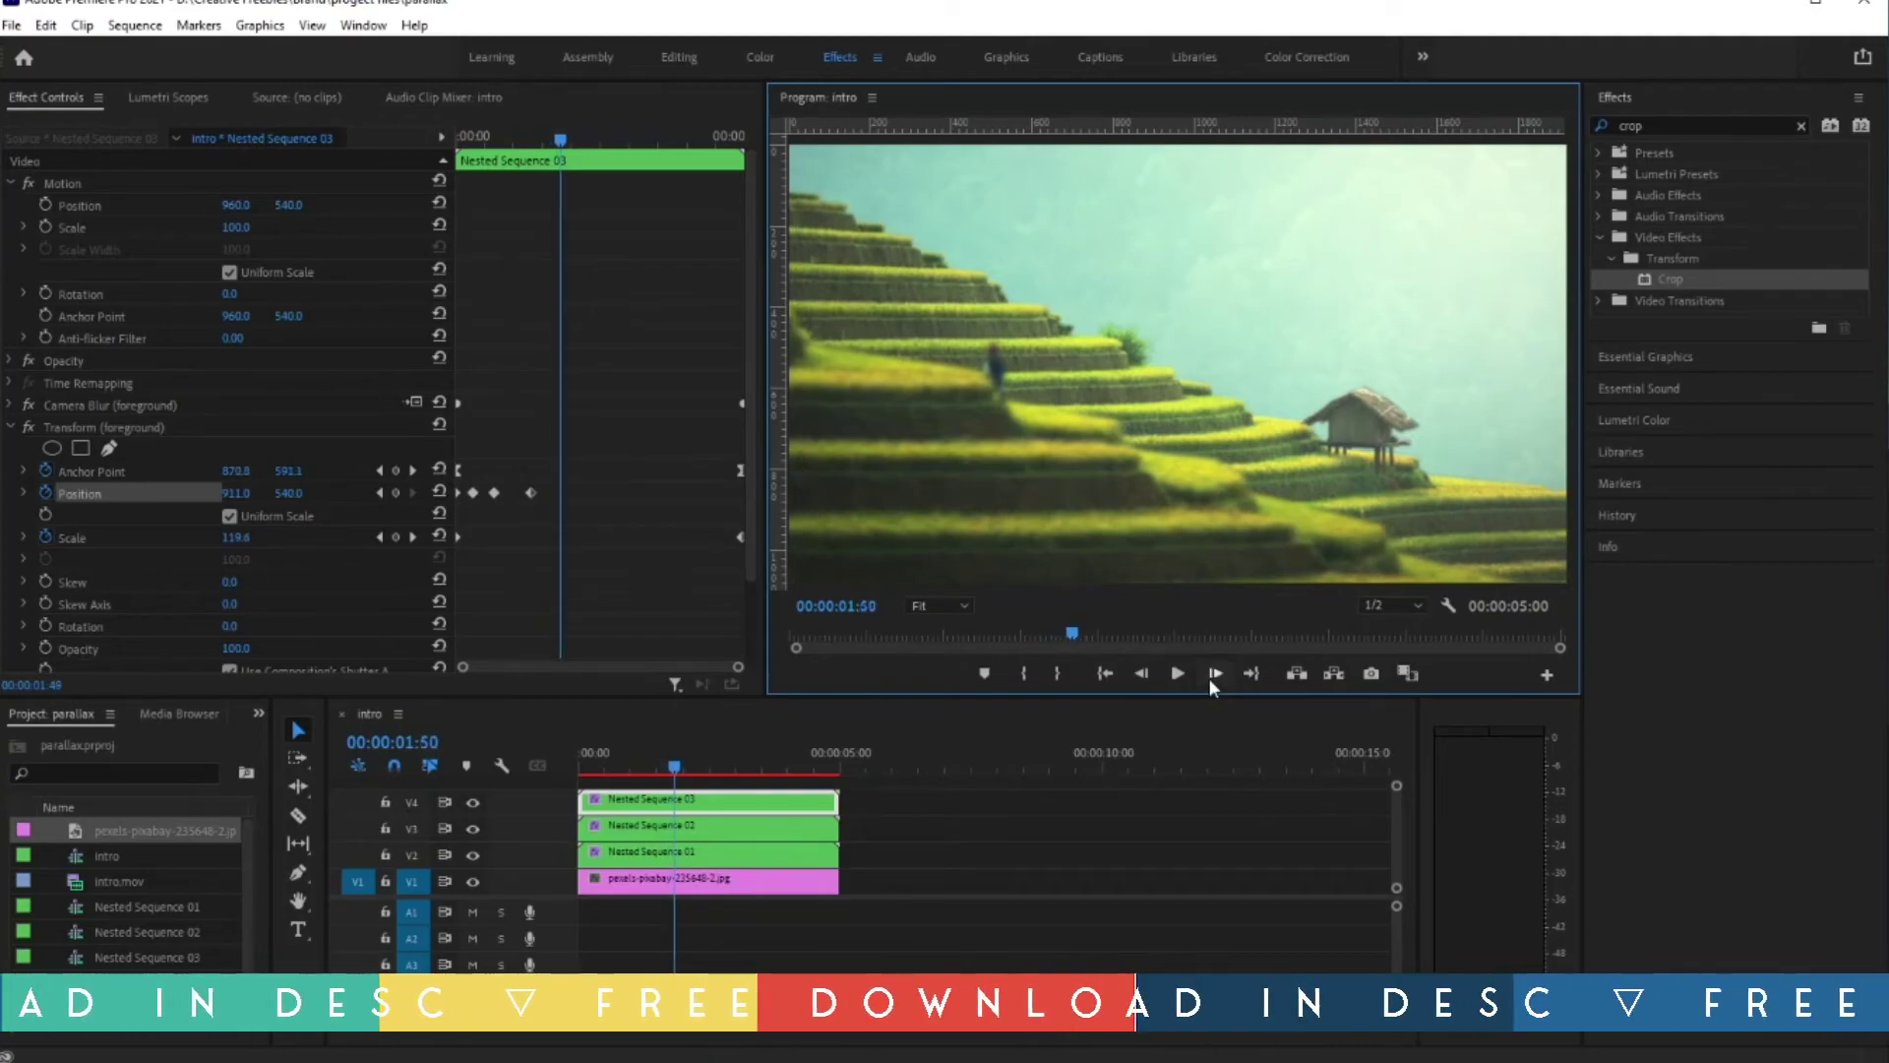
pyautogui.click(1208, 677)
pyautogui.click(1208, 677)
pyautogui.click(1208, 677)
pyautogui.click(1208, 677)
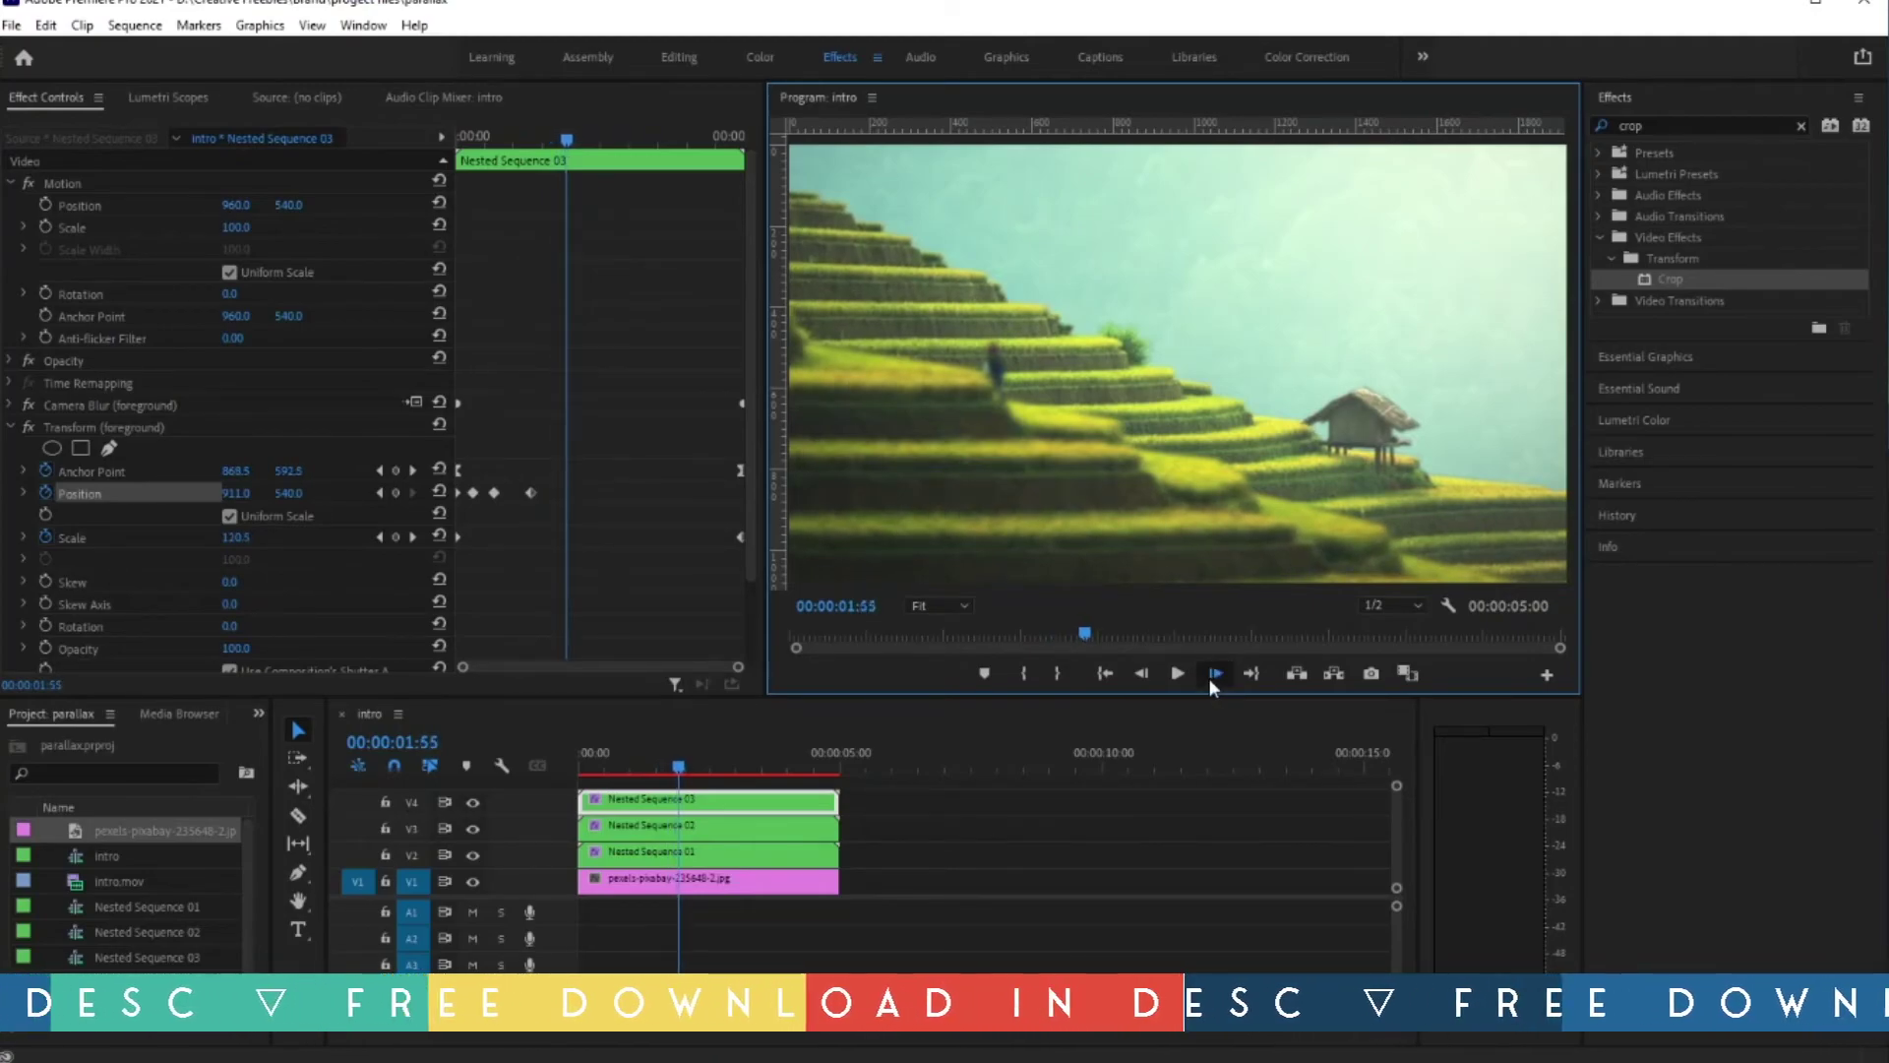
pyautogui.click(241, 495)
pyautogui.moveTo(236, 493); pyautogui.dragTo(227, 493)
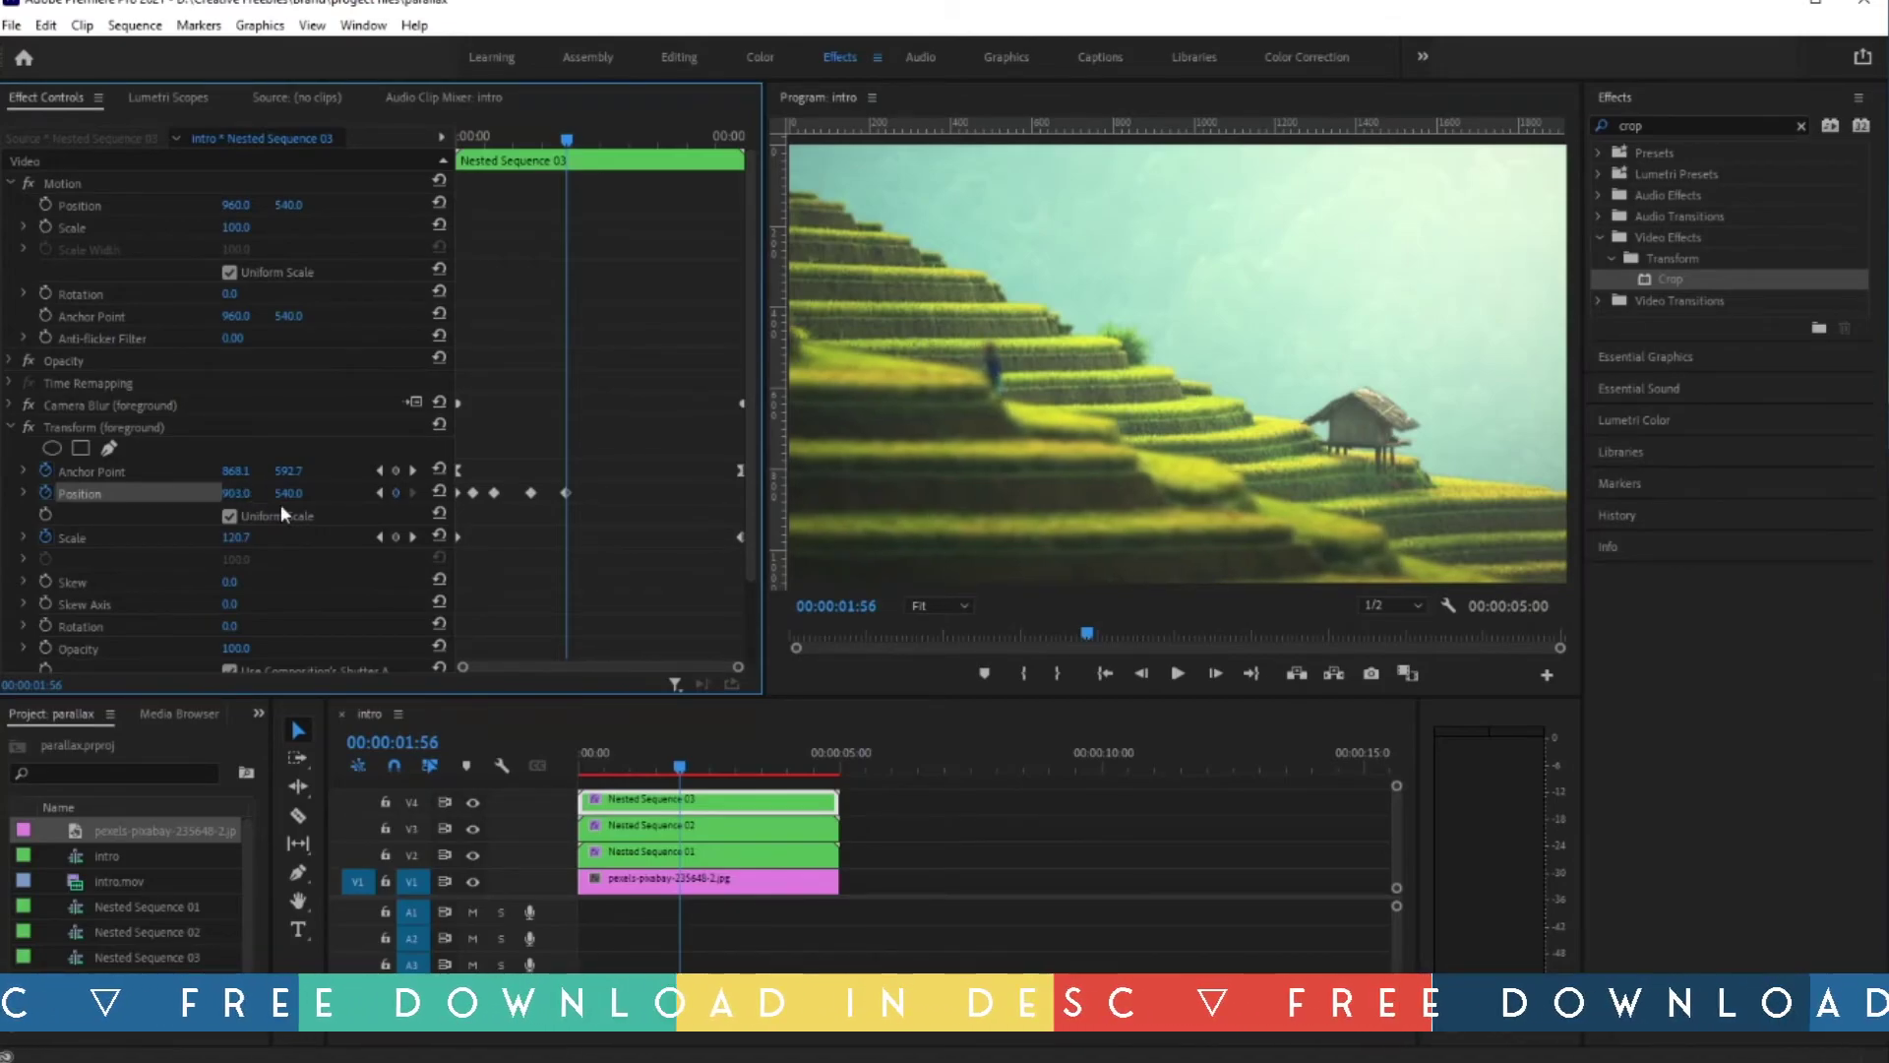
# Step: Keyframe the foreground position at 904, 540 at 00:00:03:25 and at 946, 516 at 00:00:04:59, and scrub back to the sequence start
pyautogui.moveTo(566, 140); pyautogui.dragTo(652, 201)
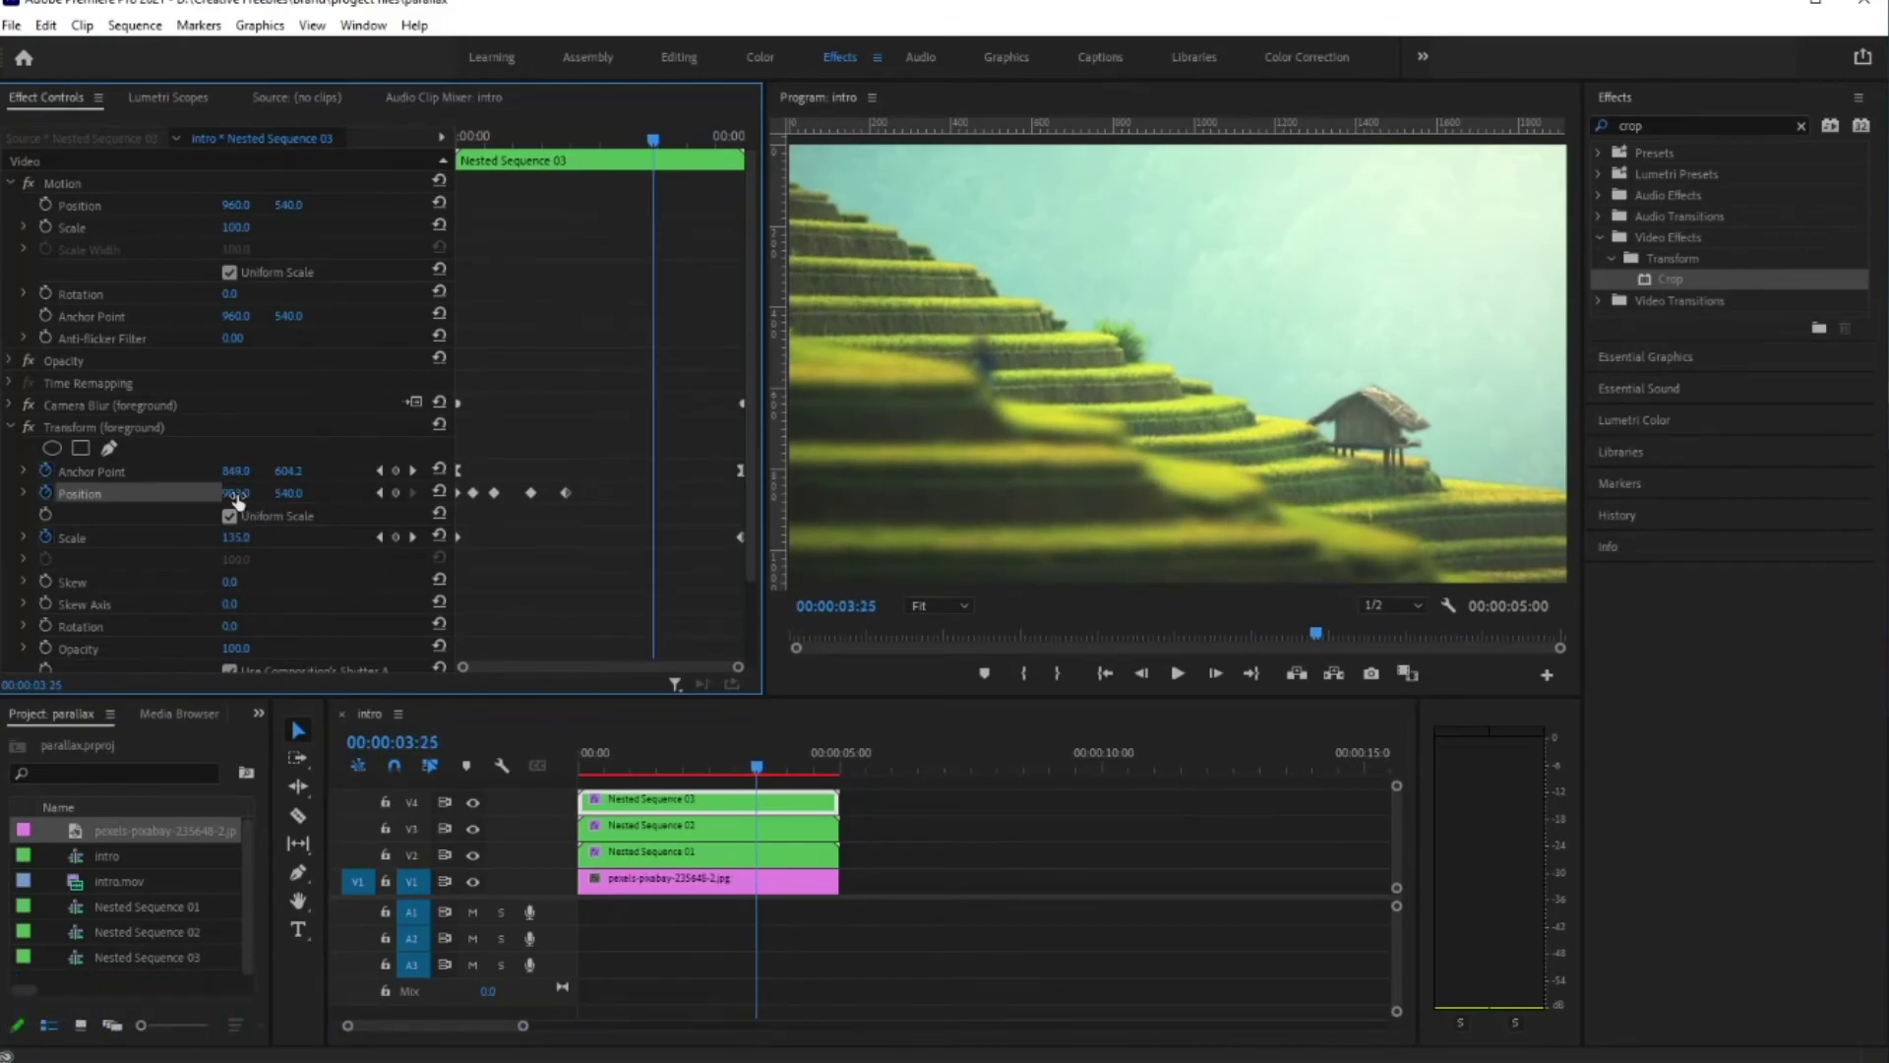
pyautogui.moveTo(237, 492); pyautogui.dragTo(232, 492)
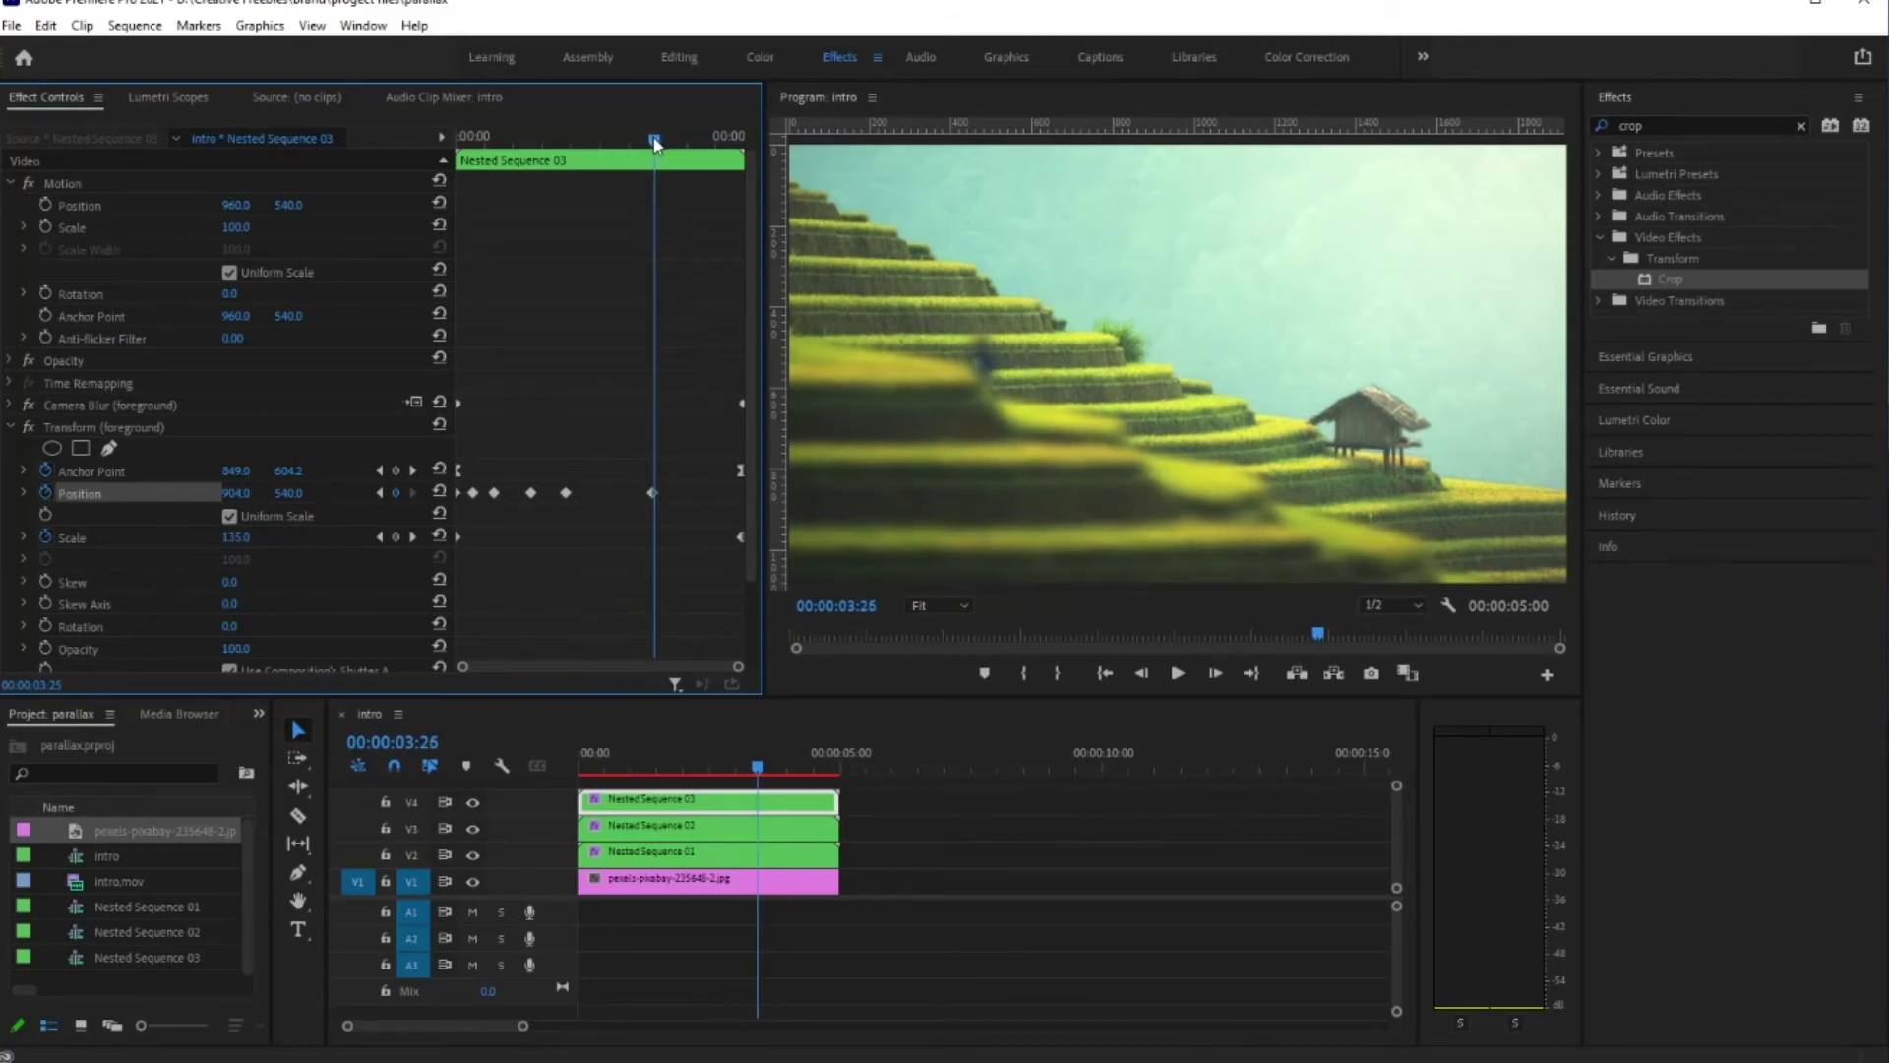
pyautogui.moveTo(654, 142); pyautogui.dragTo(770, 173)
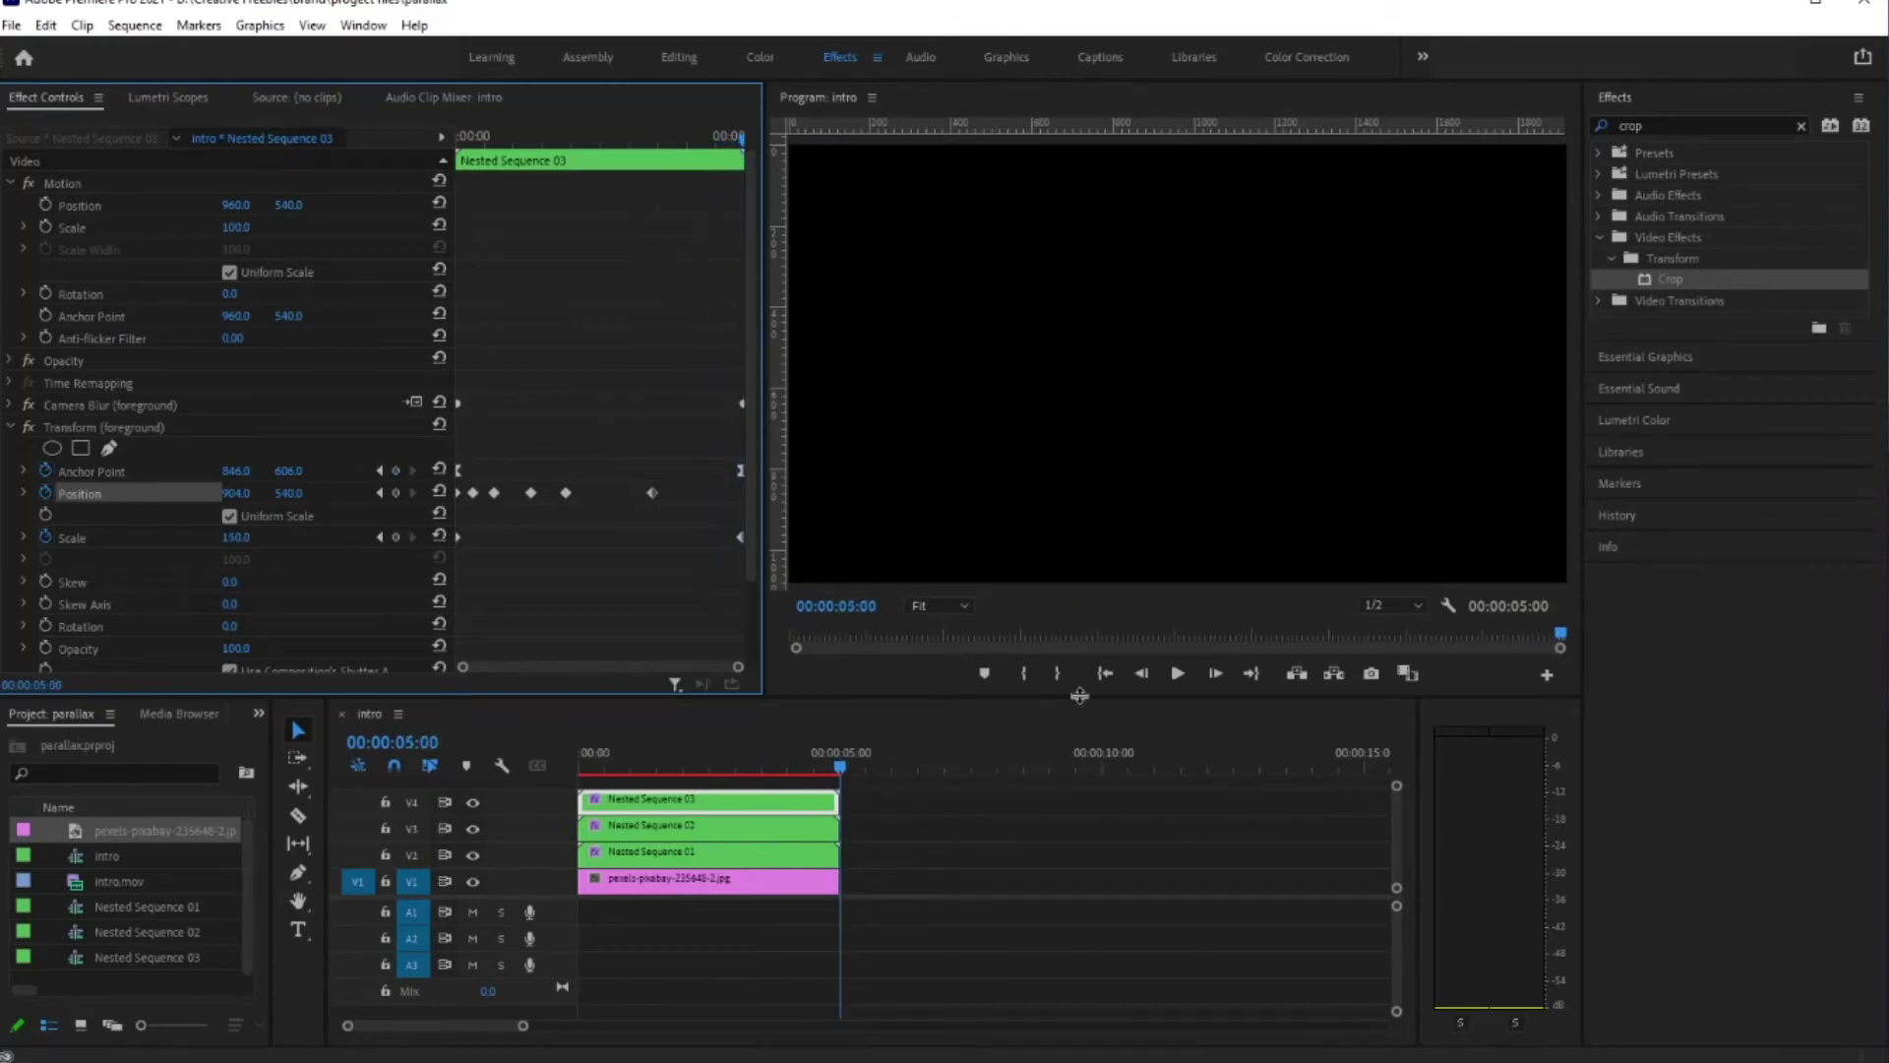
pyautogui.click(1141, 673)
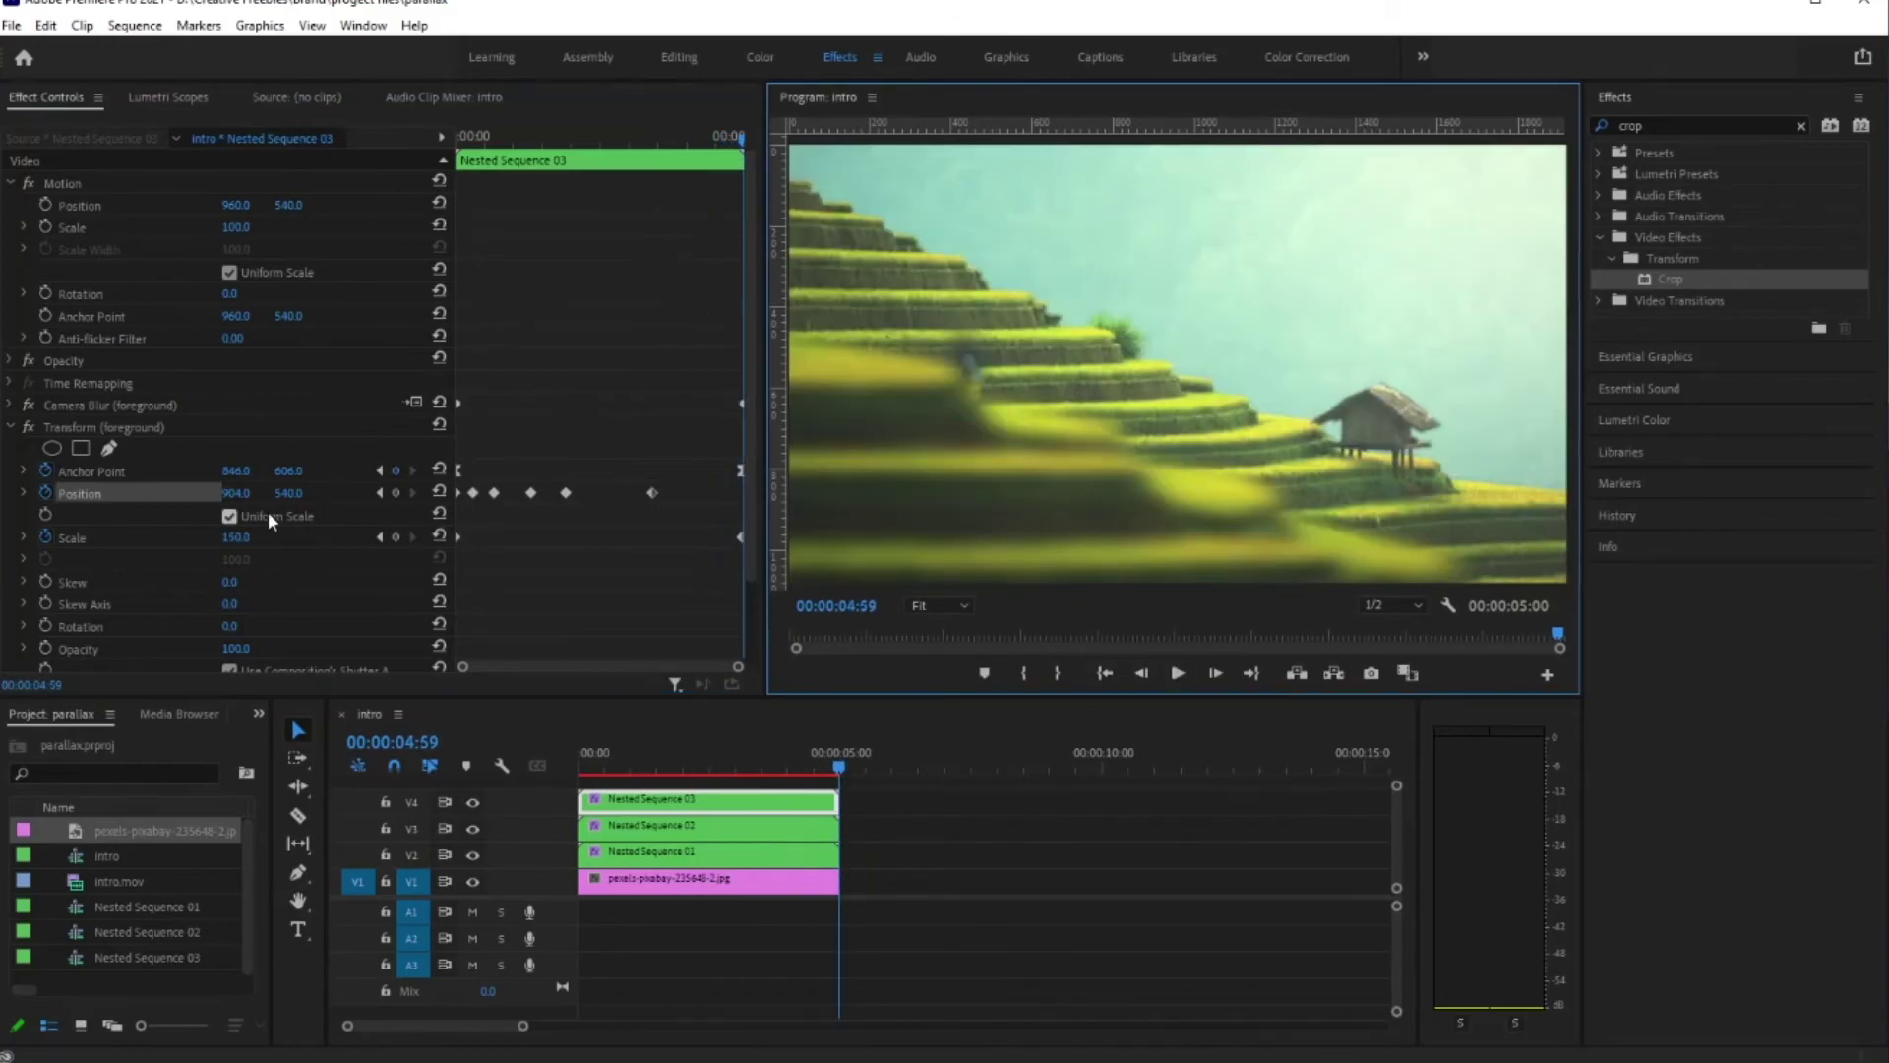
pyautogui.moveTo(236, 493); pyautogui.dragTo(285, 493)
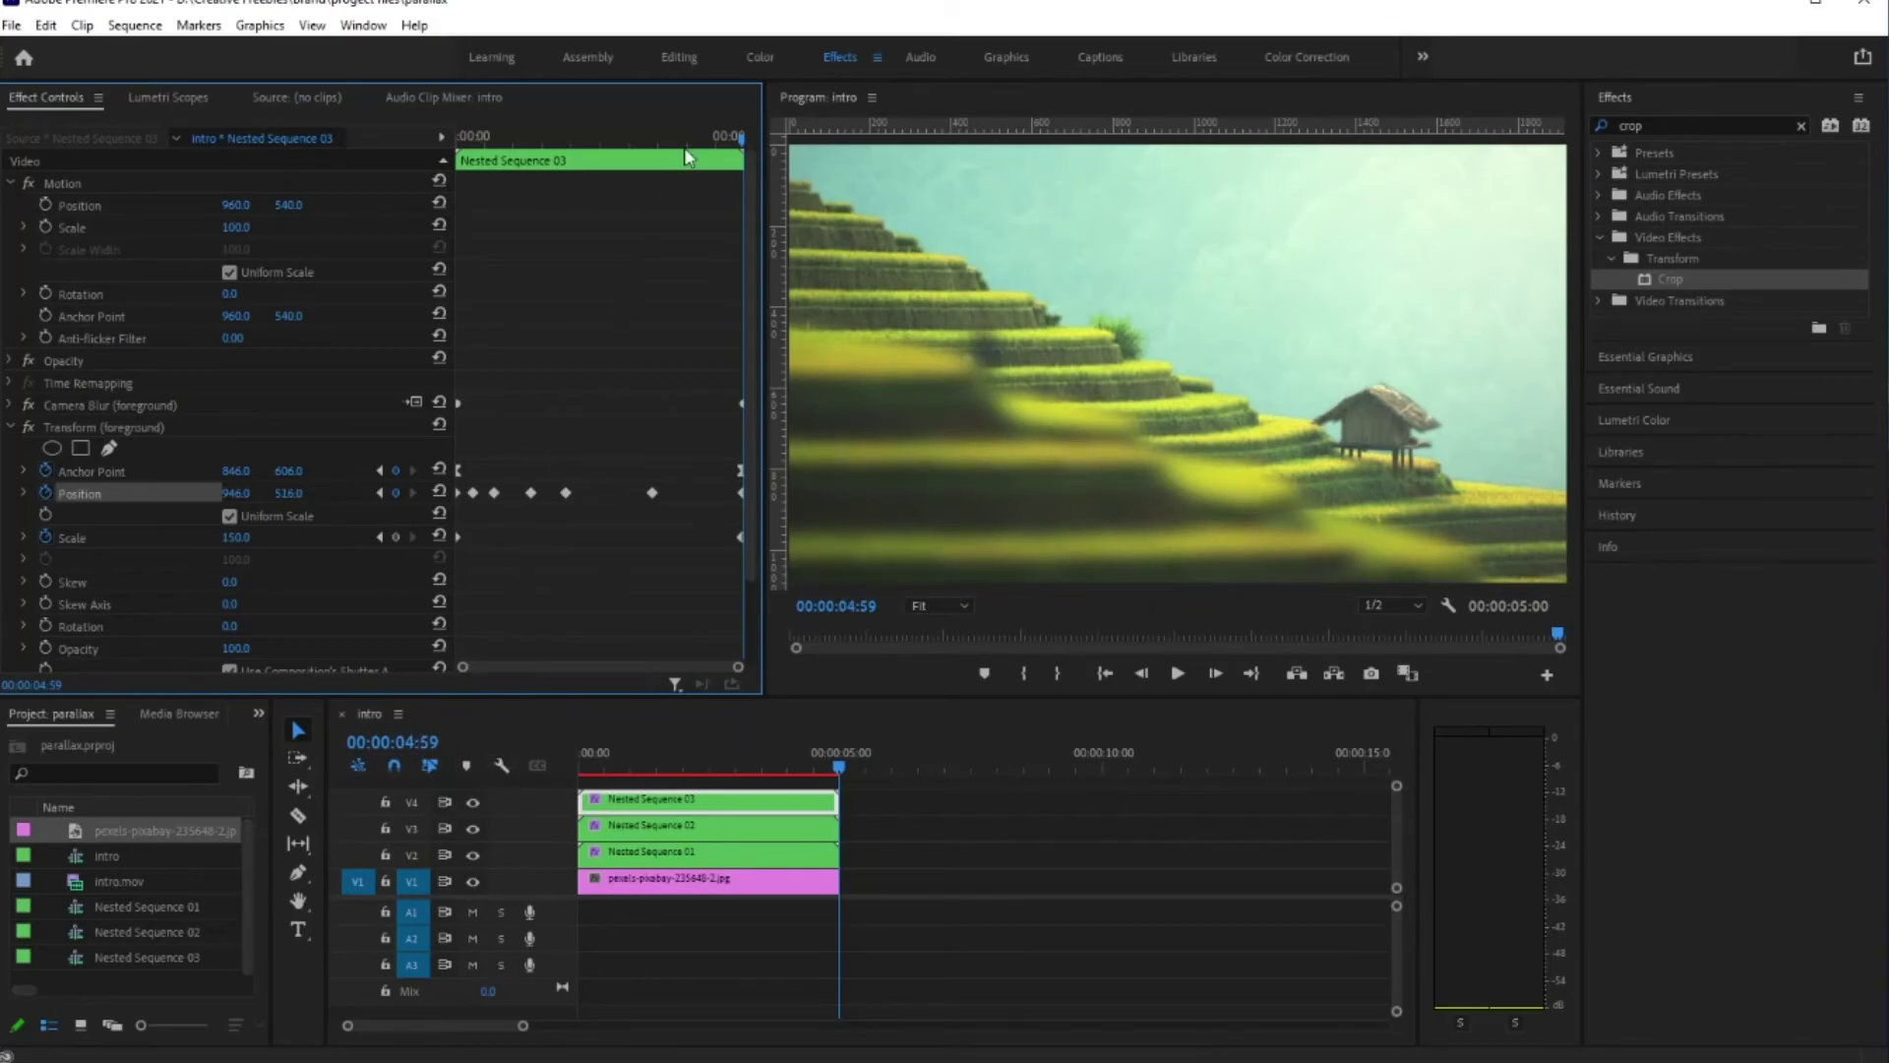
pyautogui.click(10, 428)
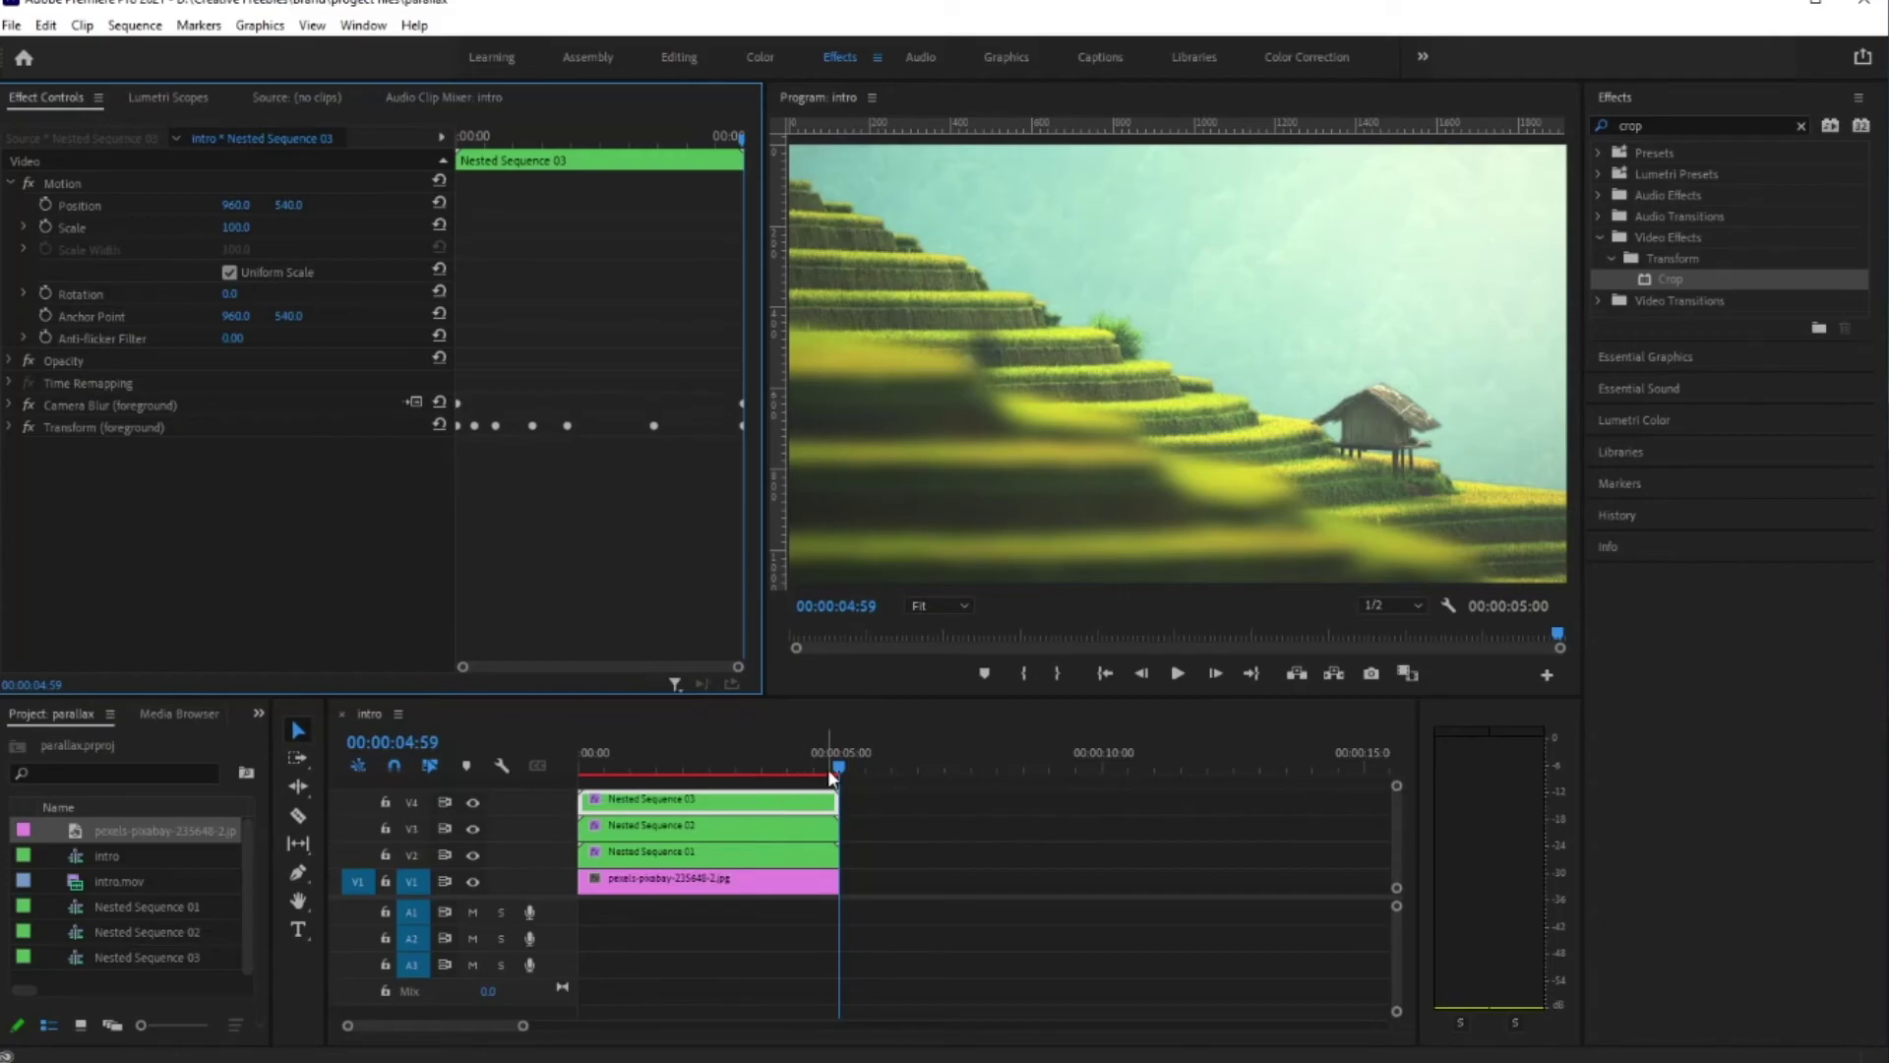
pyautogui.moveTo(835, 765); pyautogui.dragTo(40, 492)
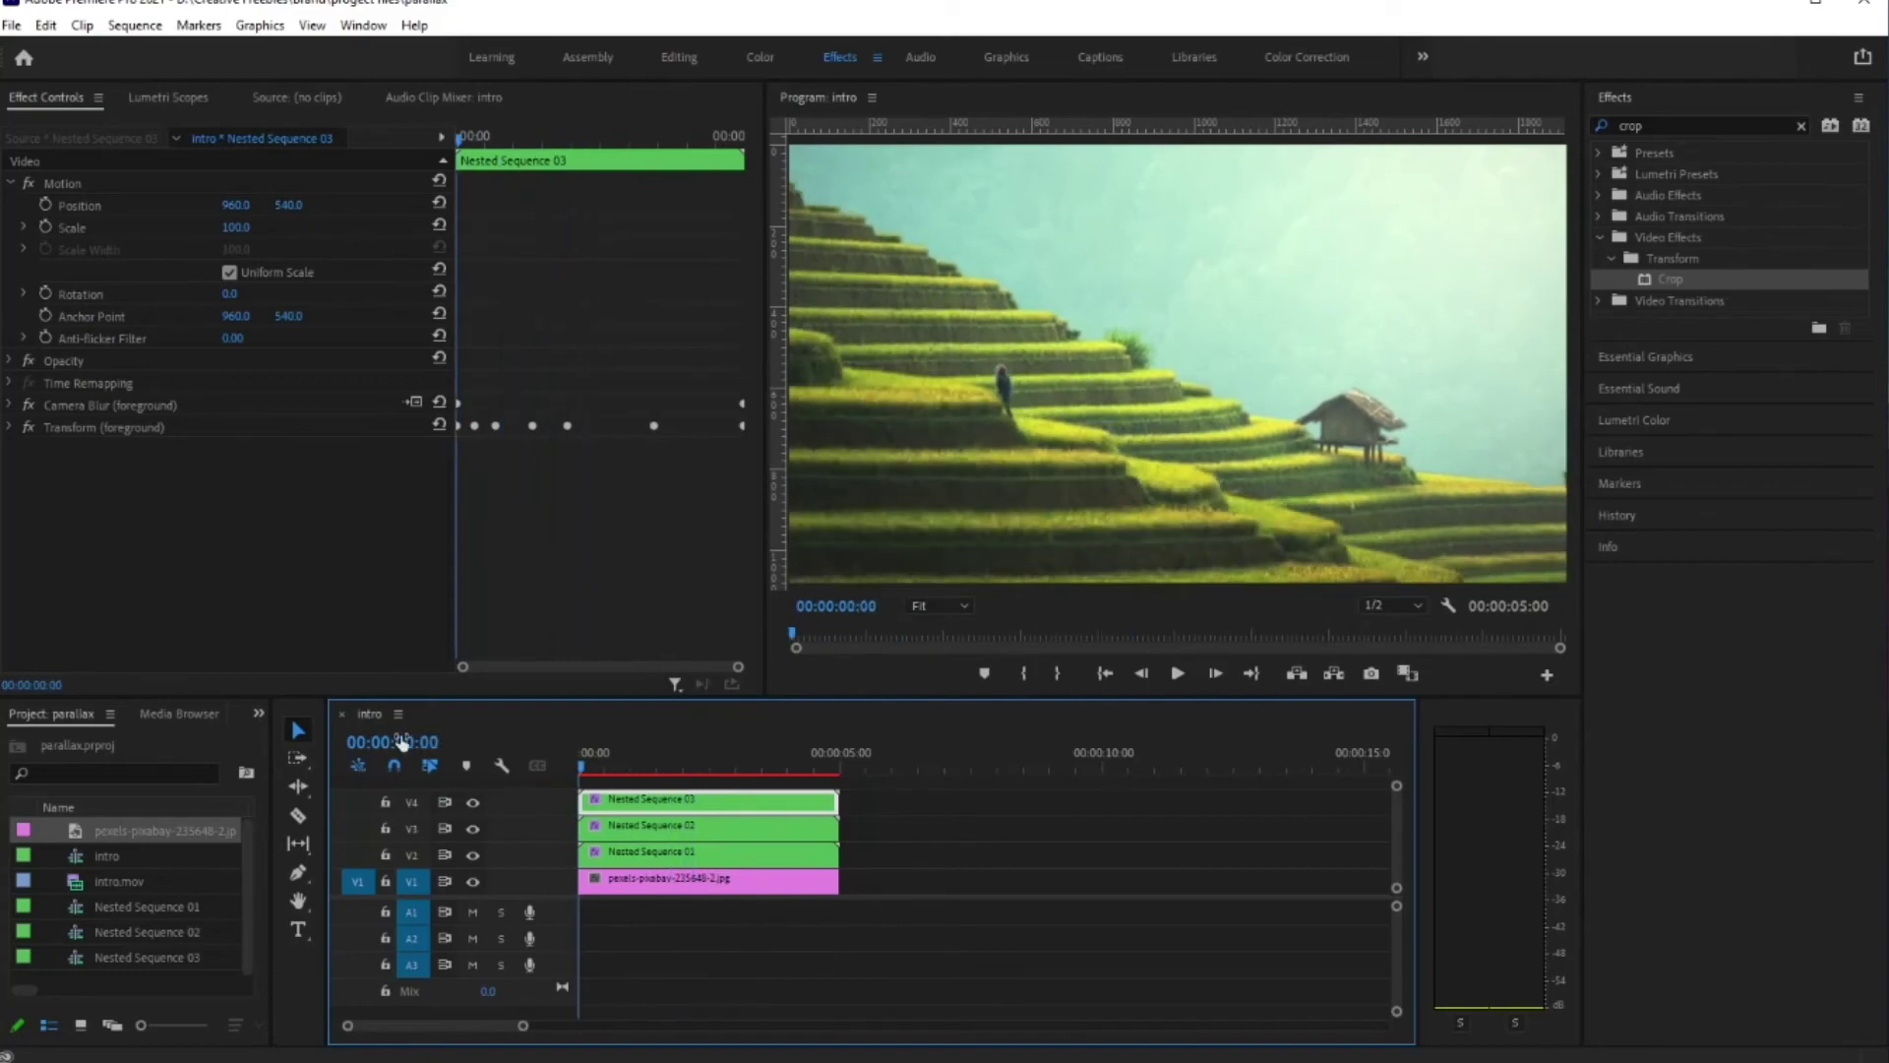
# Step: Set the temporal interpolation of all the foreground Transform's position keyframes to Bezier
pyautogui.click(10, 427)
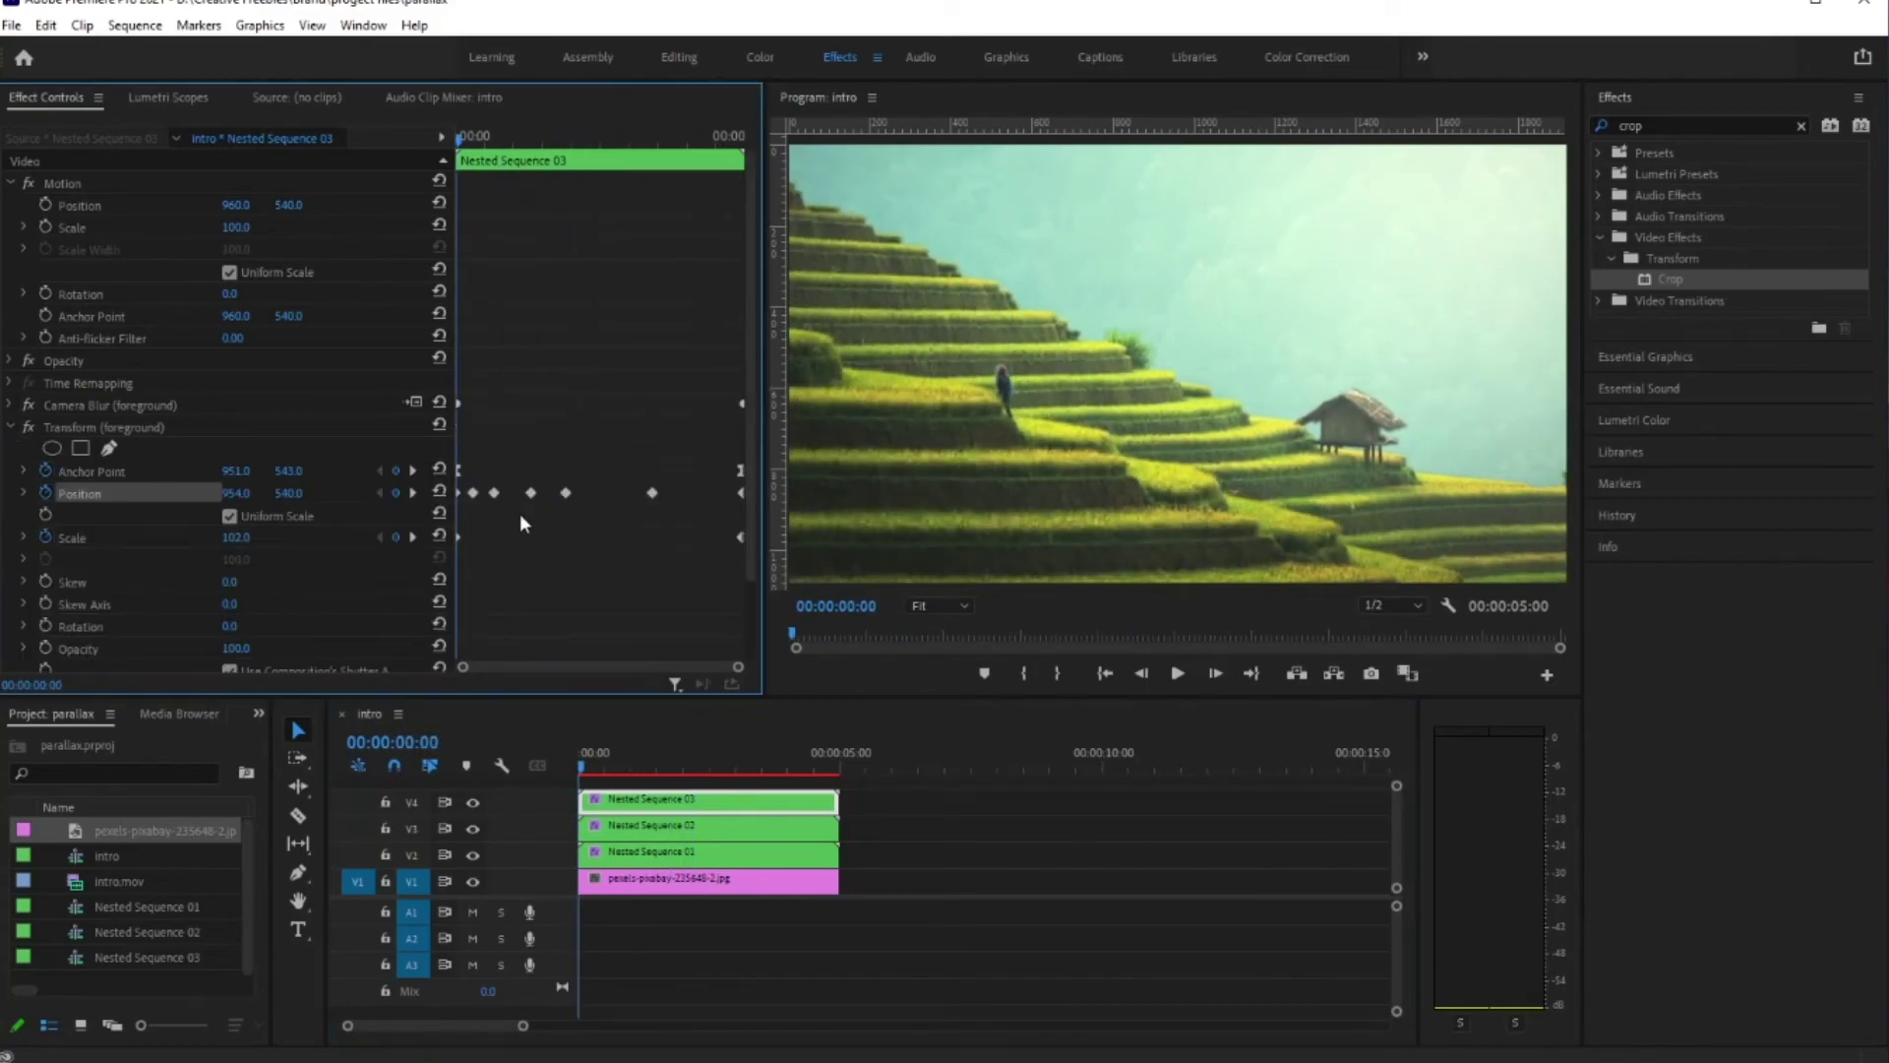
pyautogui.rightClick(459, 496)
pyautogui.moveTo(611, 669)
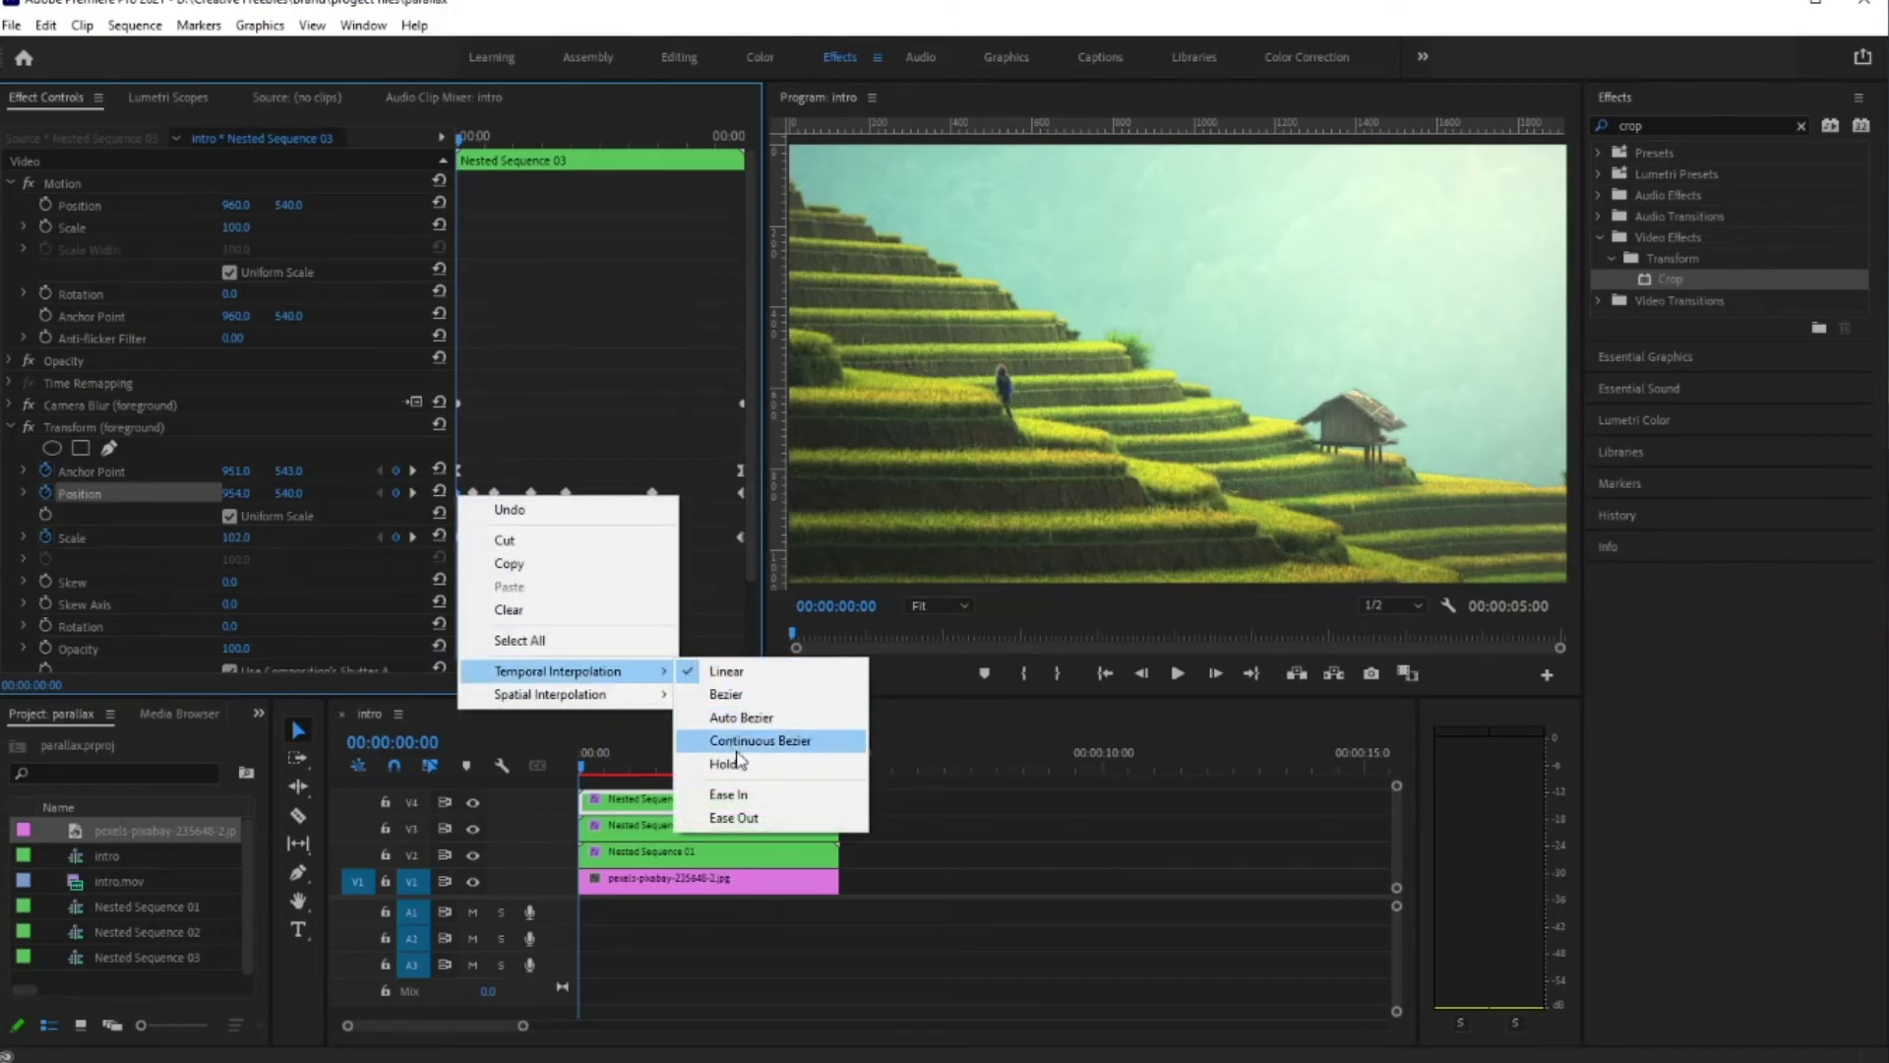
pyautogui.click(728, 694)
pyautogui.moveTo(467, 474); pyautogui.dragTo(733, 507)
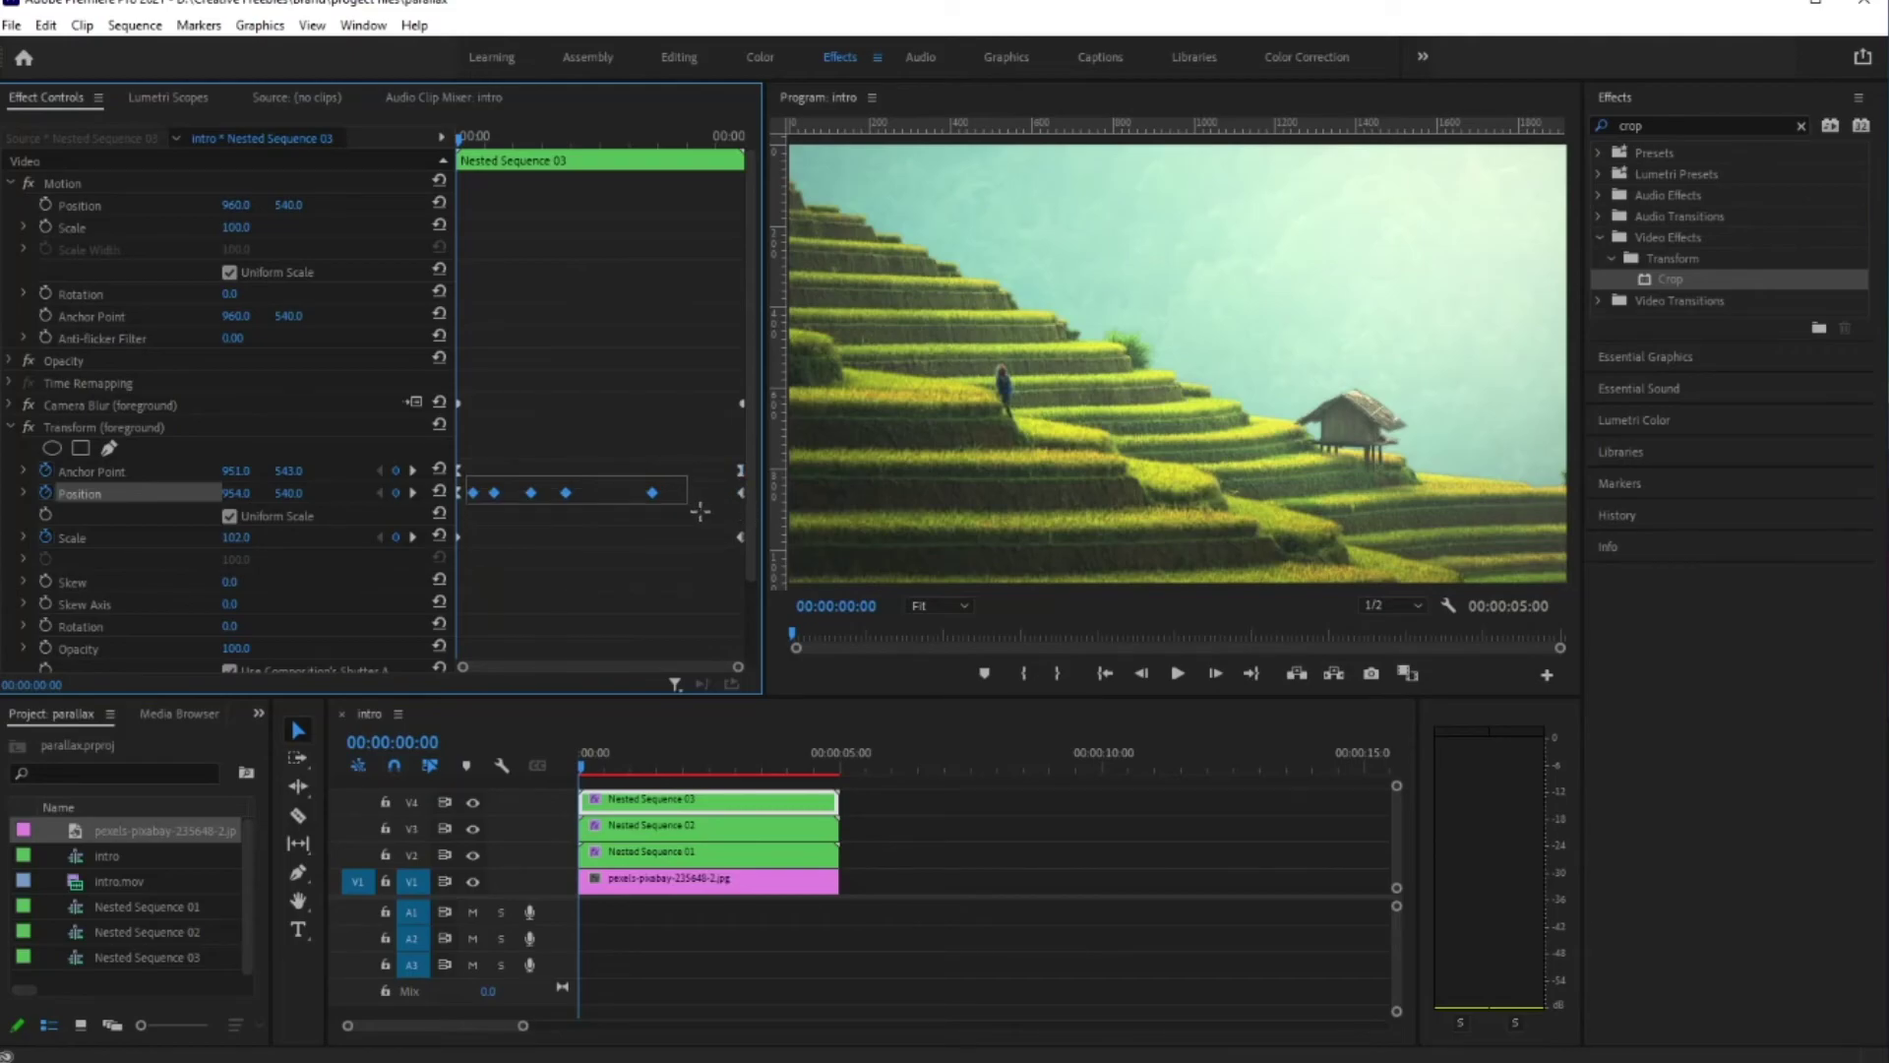
pyautogui.rightClick(567, 492)
pyautogui.moveTo(771, 671)
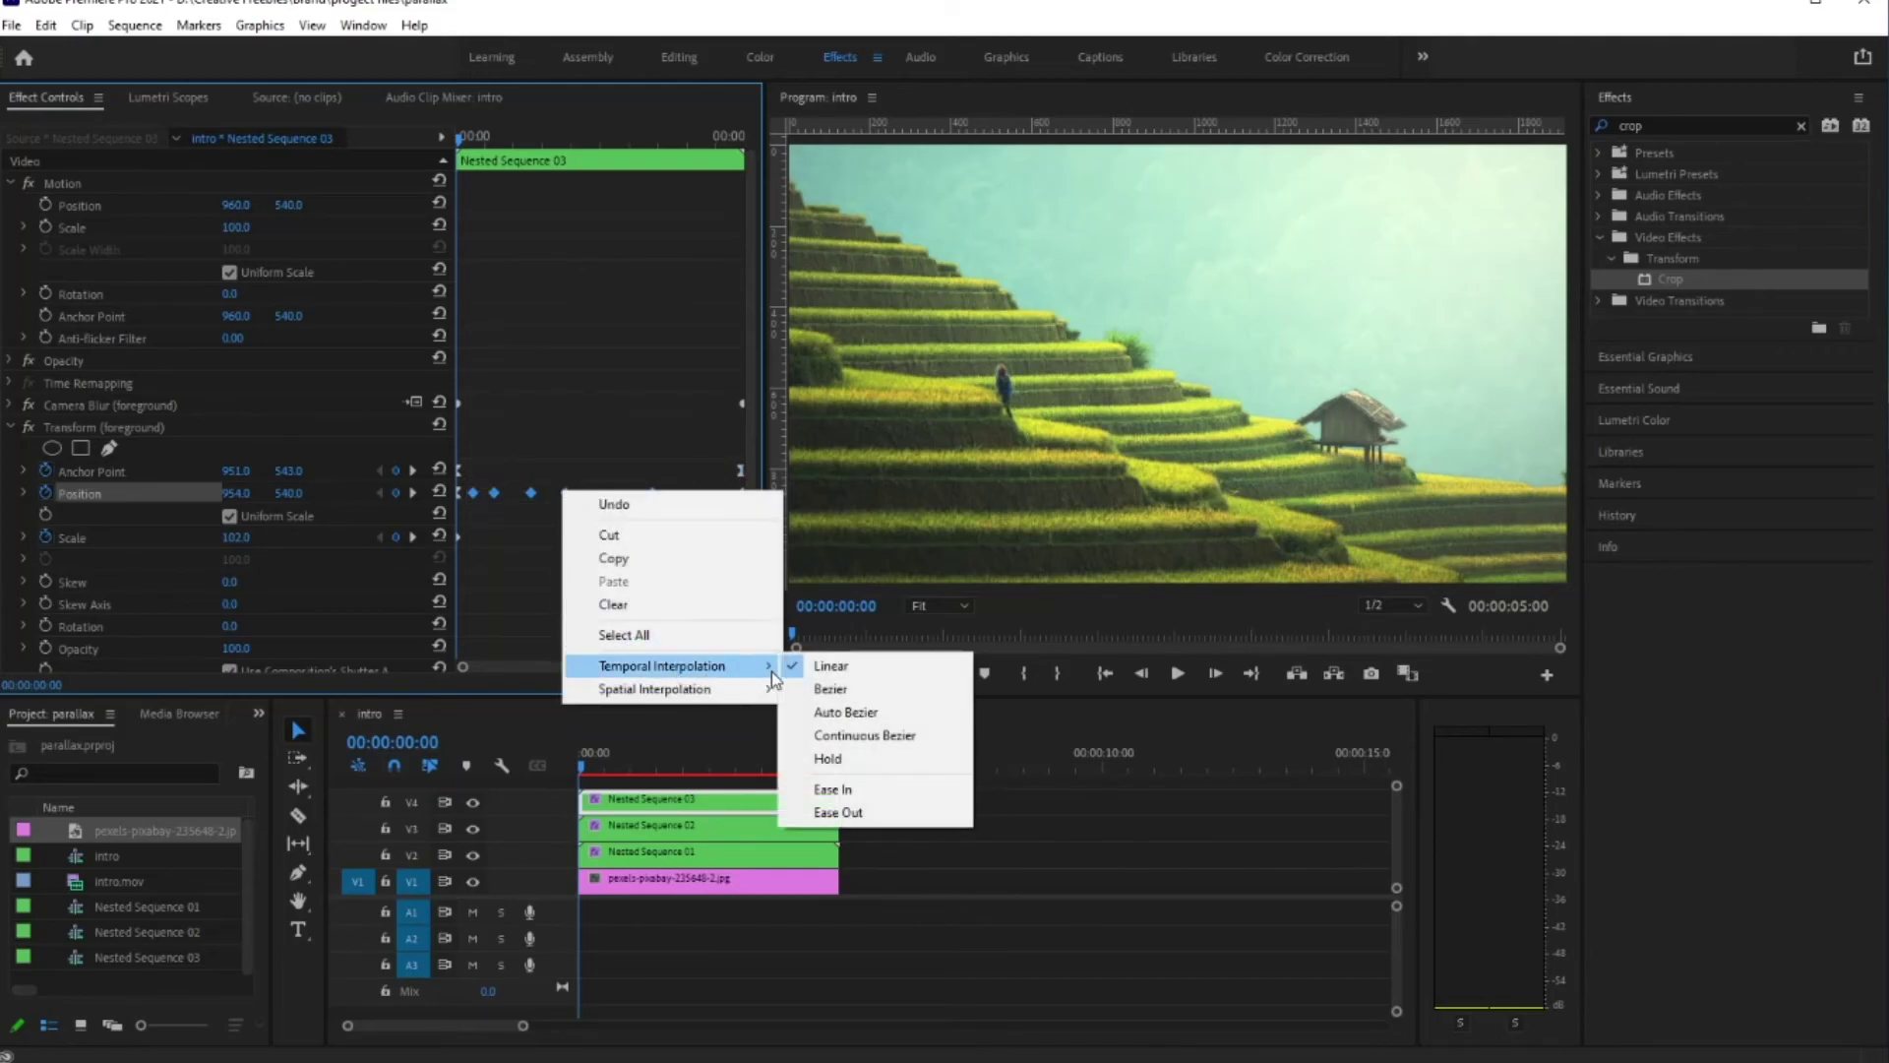
pyautogui.click(829, 689)
pyautogui.moveTo(712, 490); pyautogui.dragTo(746, 505)
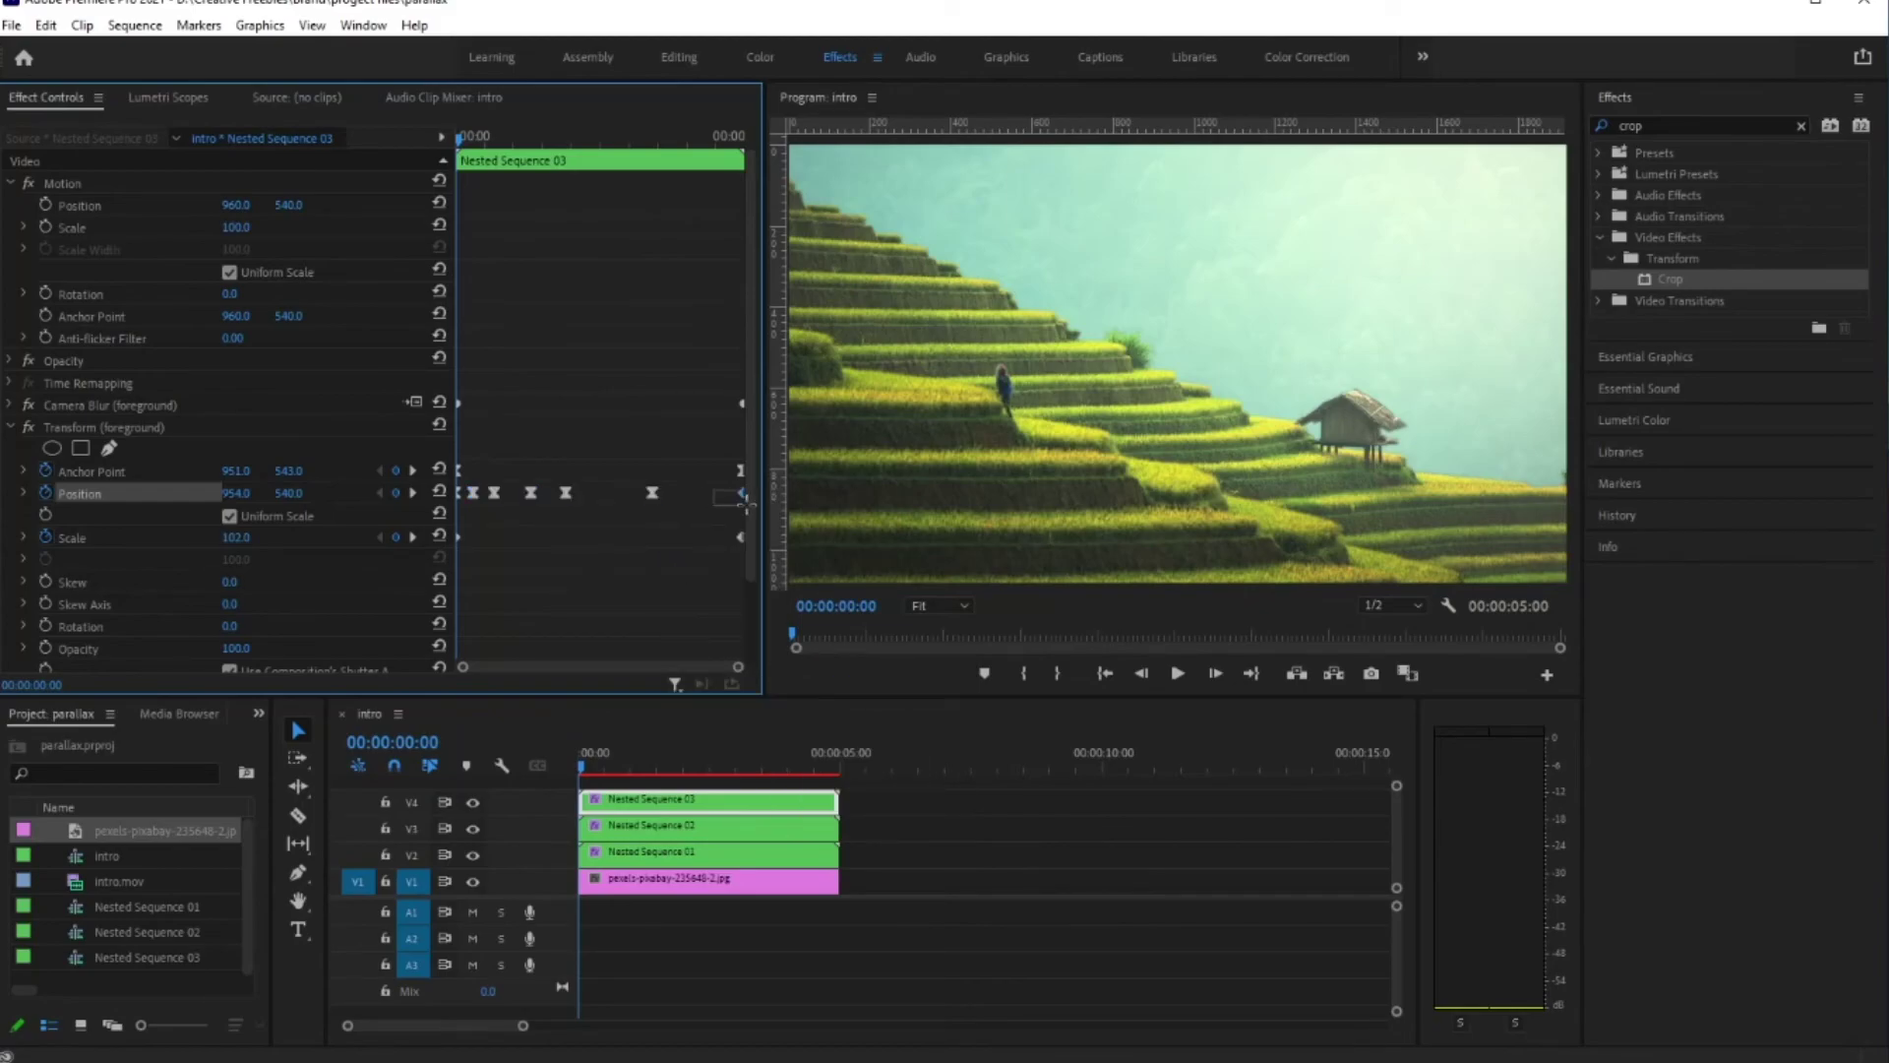
pyautogui.rightClick(739, 493)
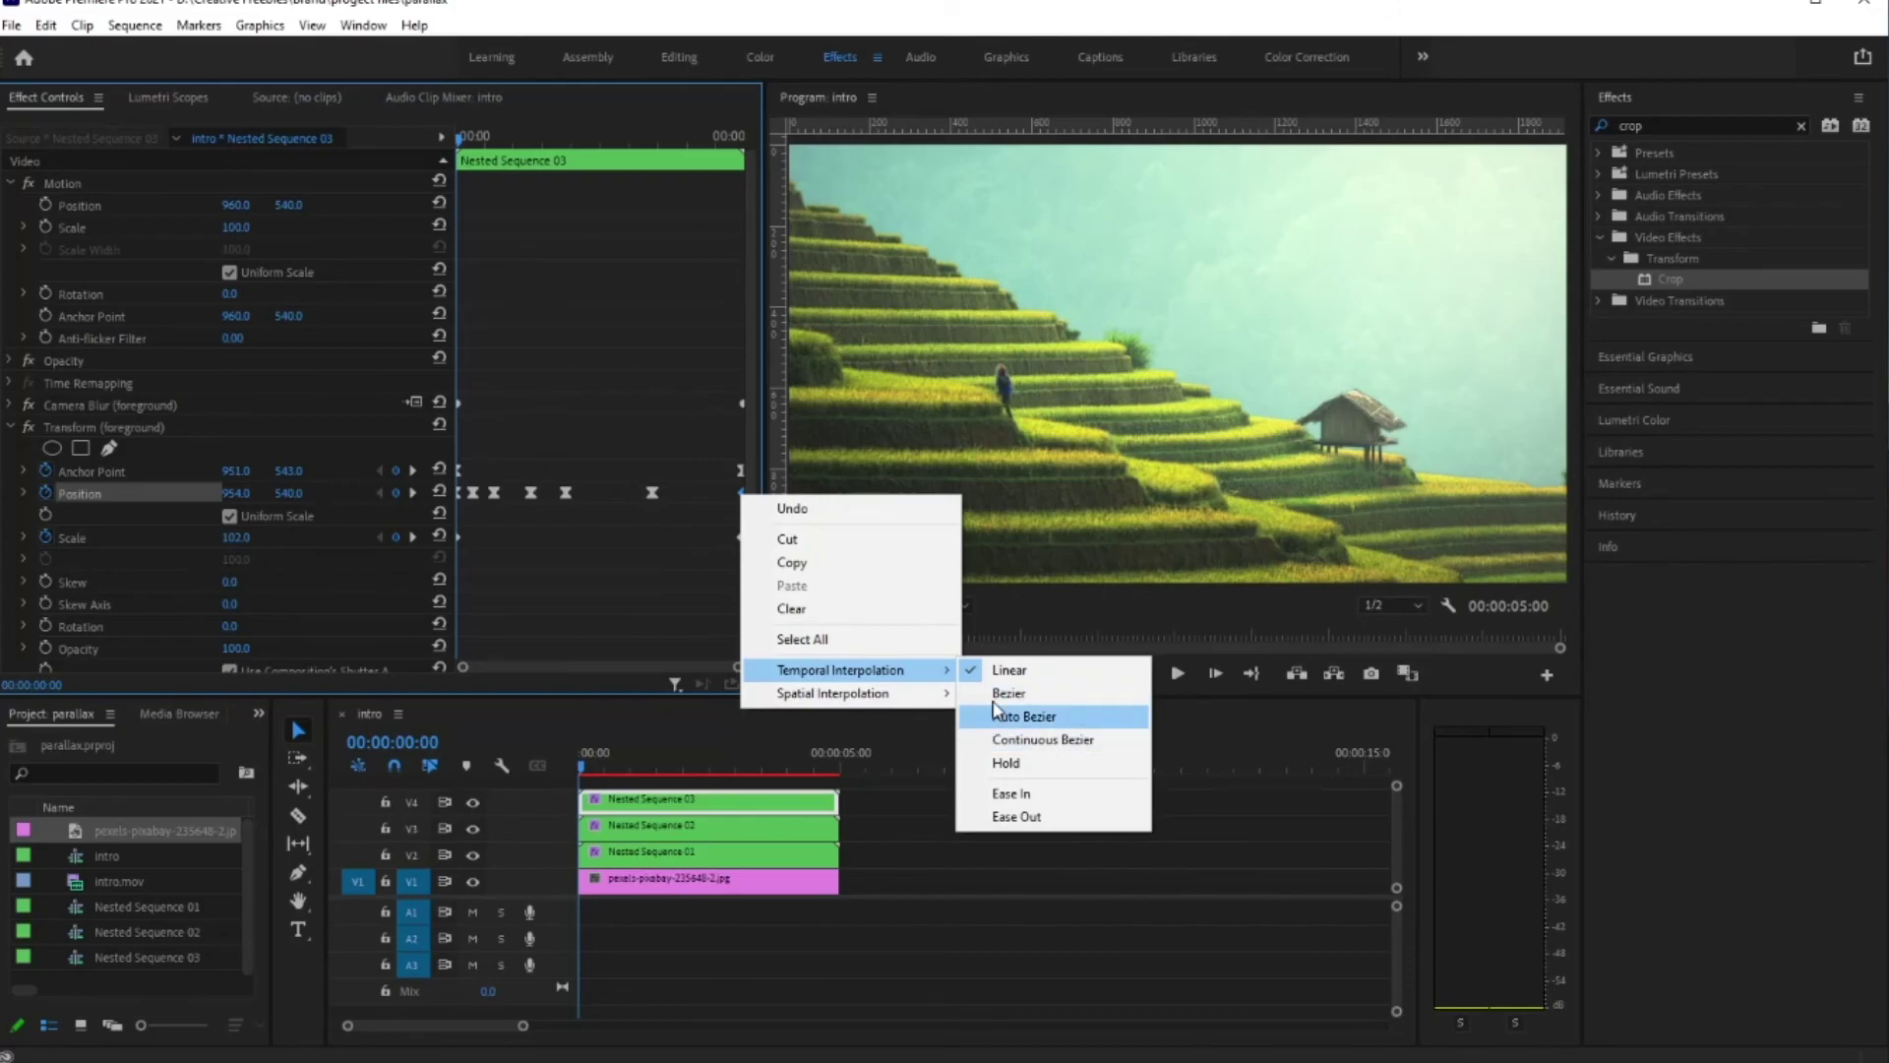
pyautogui.click(989, 695)
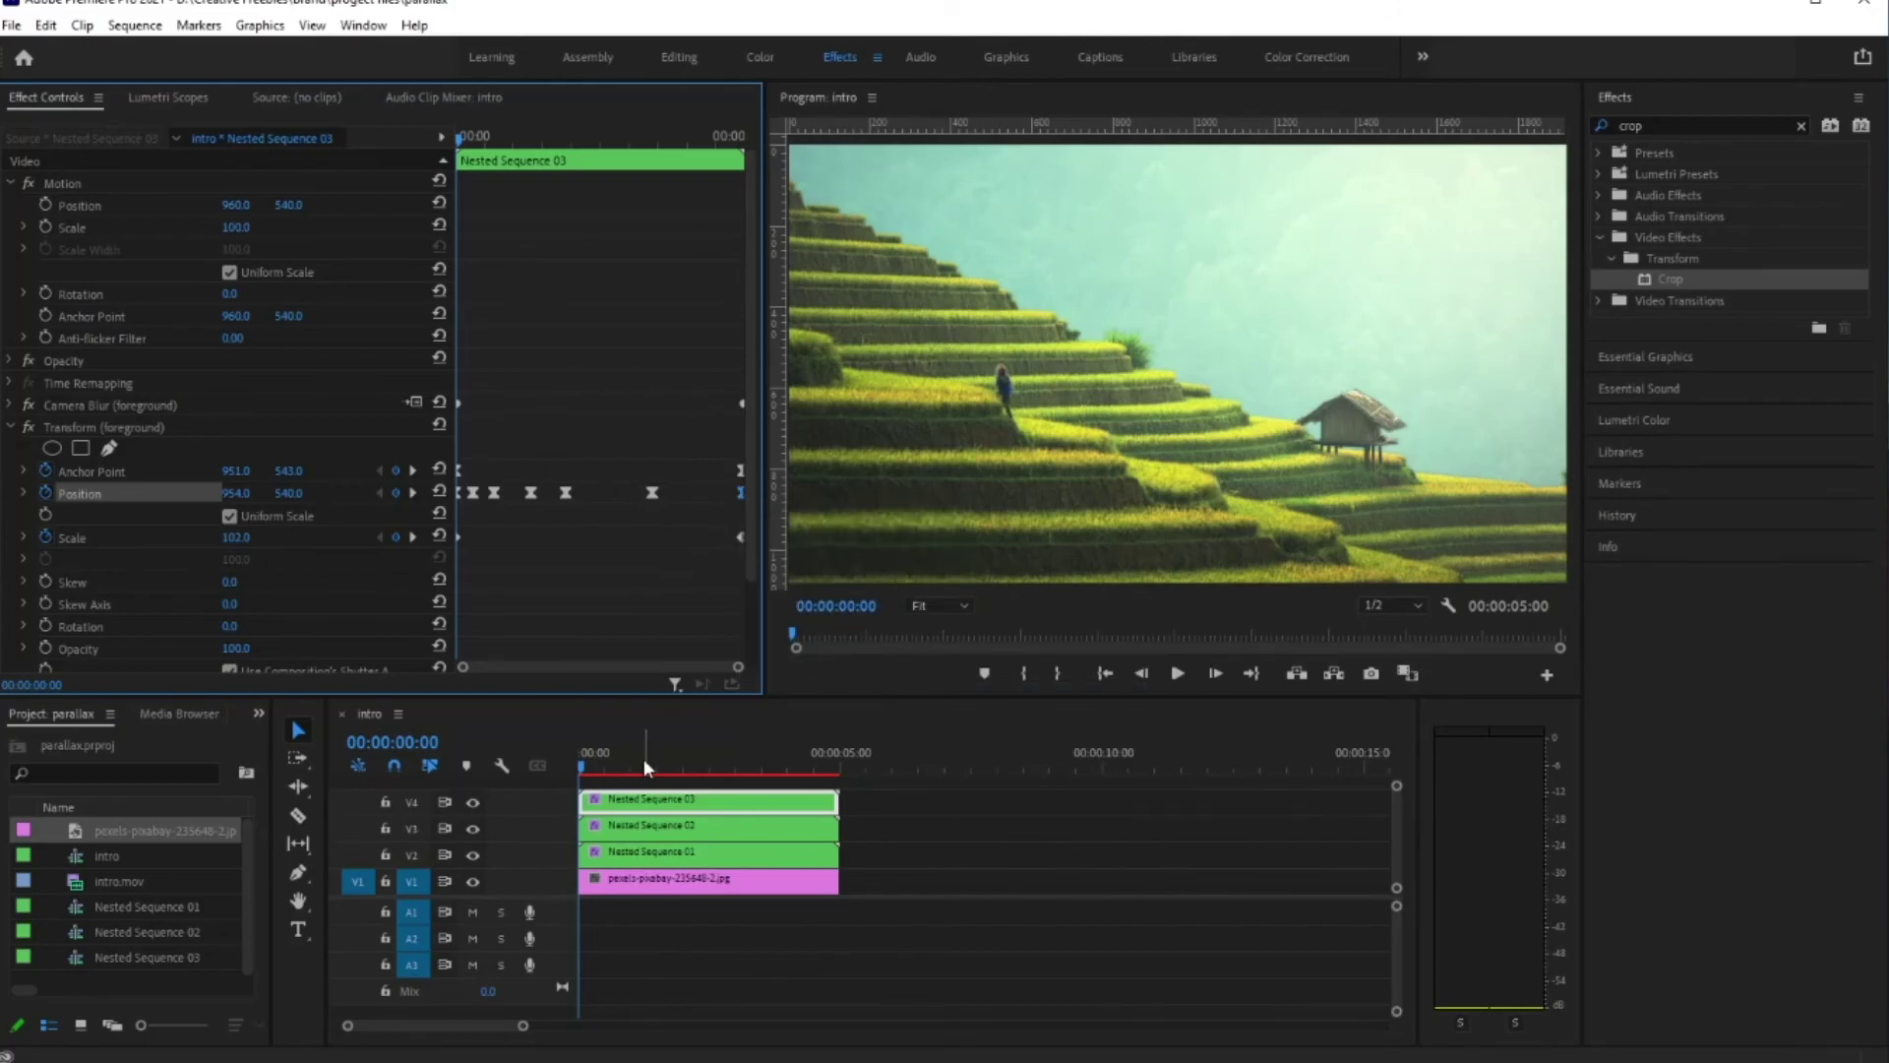
# Step: Scrub and play the sequence to check the foreground motion, and return to the start
pyautogui.moveTo(586, 760); pyautogui.dragTo(713, 764)
pyautogui.moveTo(770, 766); pyautogui.dragTo(617, 802)
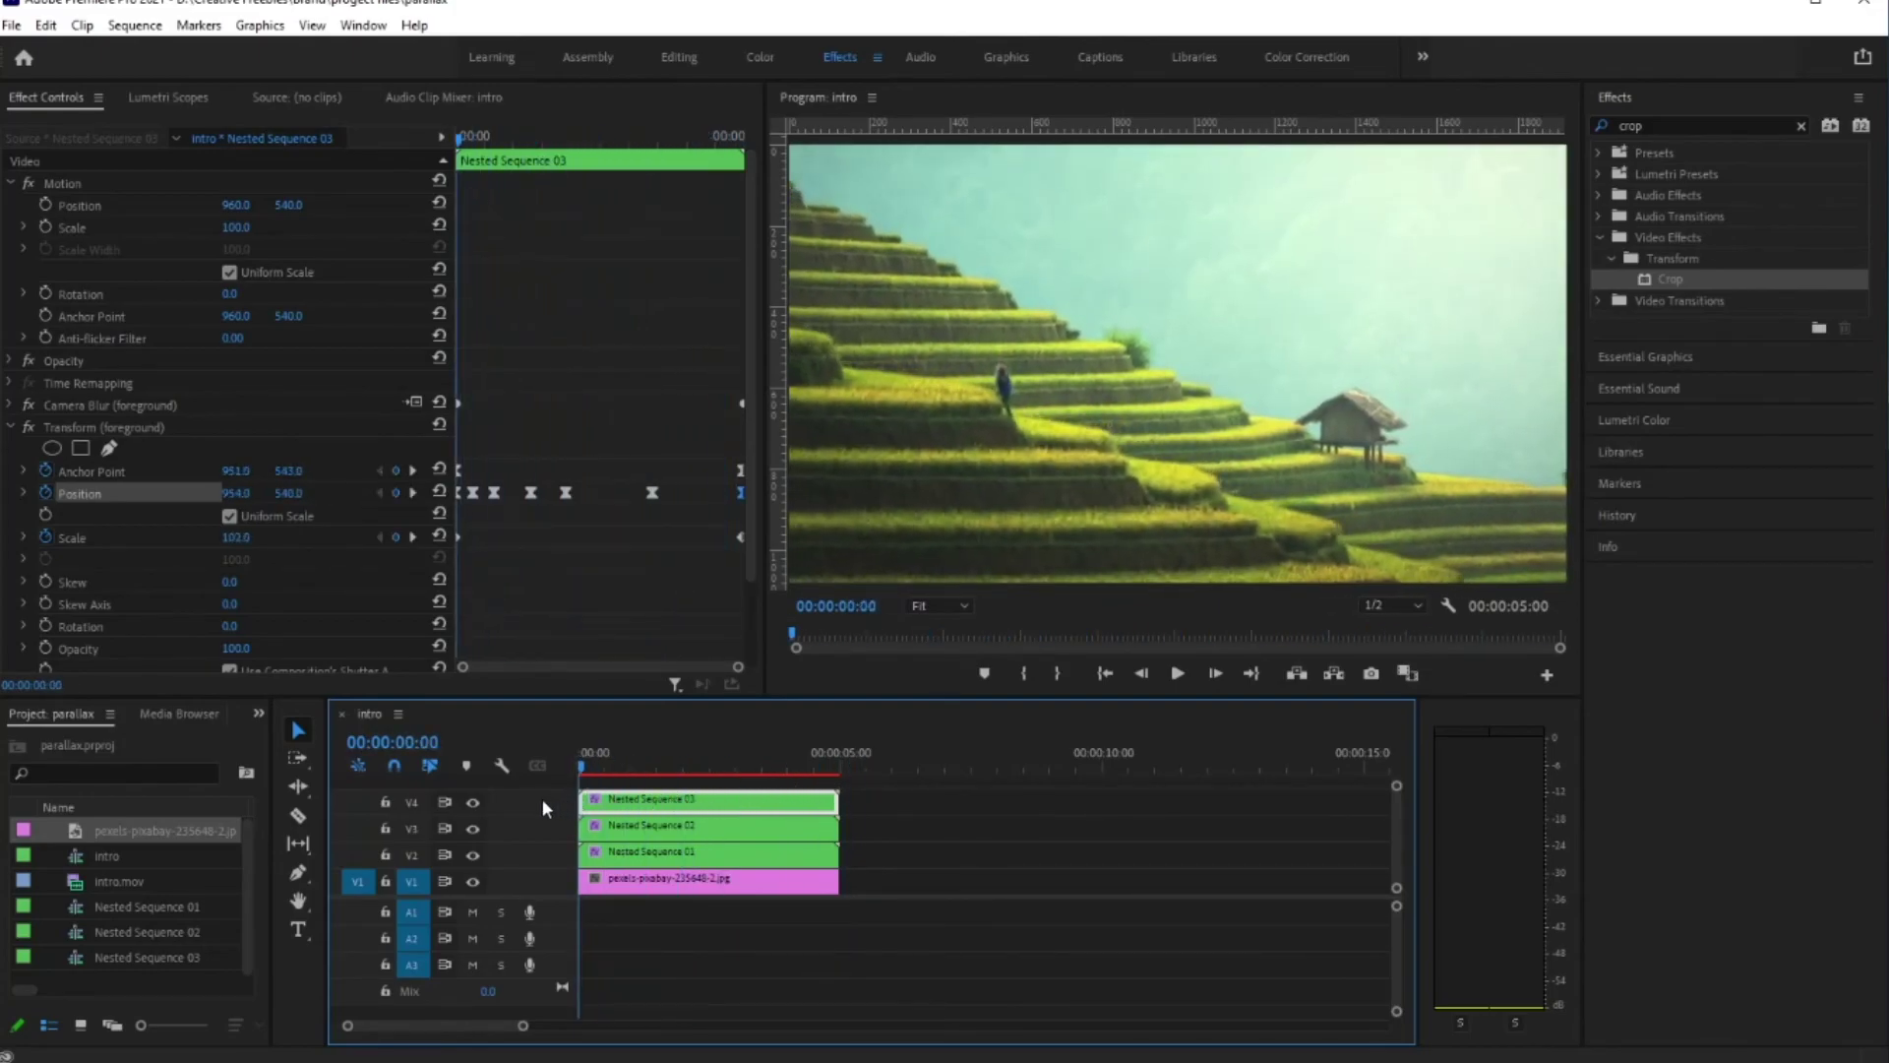
pyautogui.press('space')
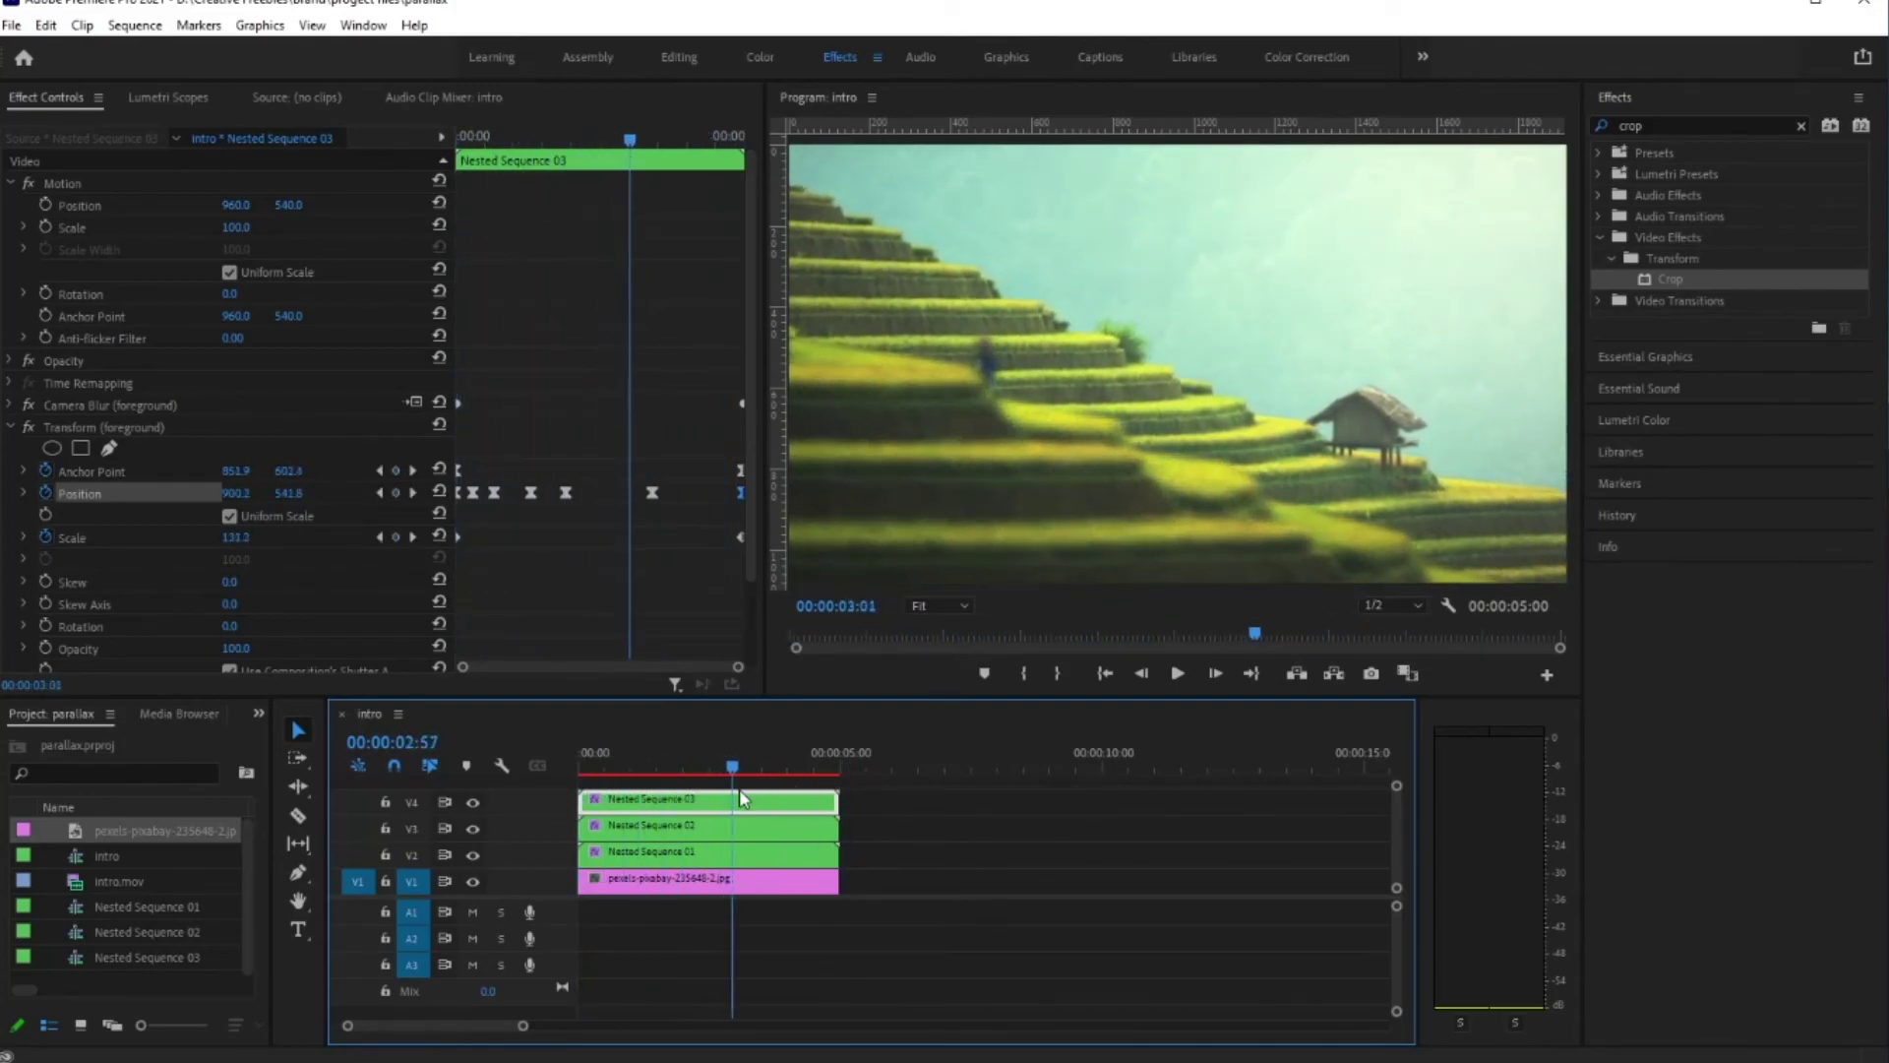
pyautogui.press('Home')
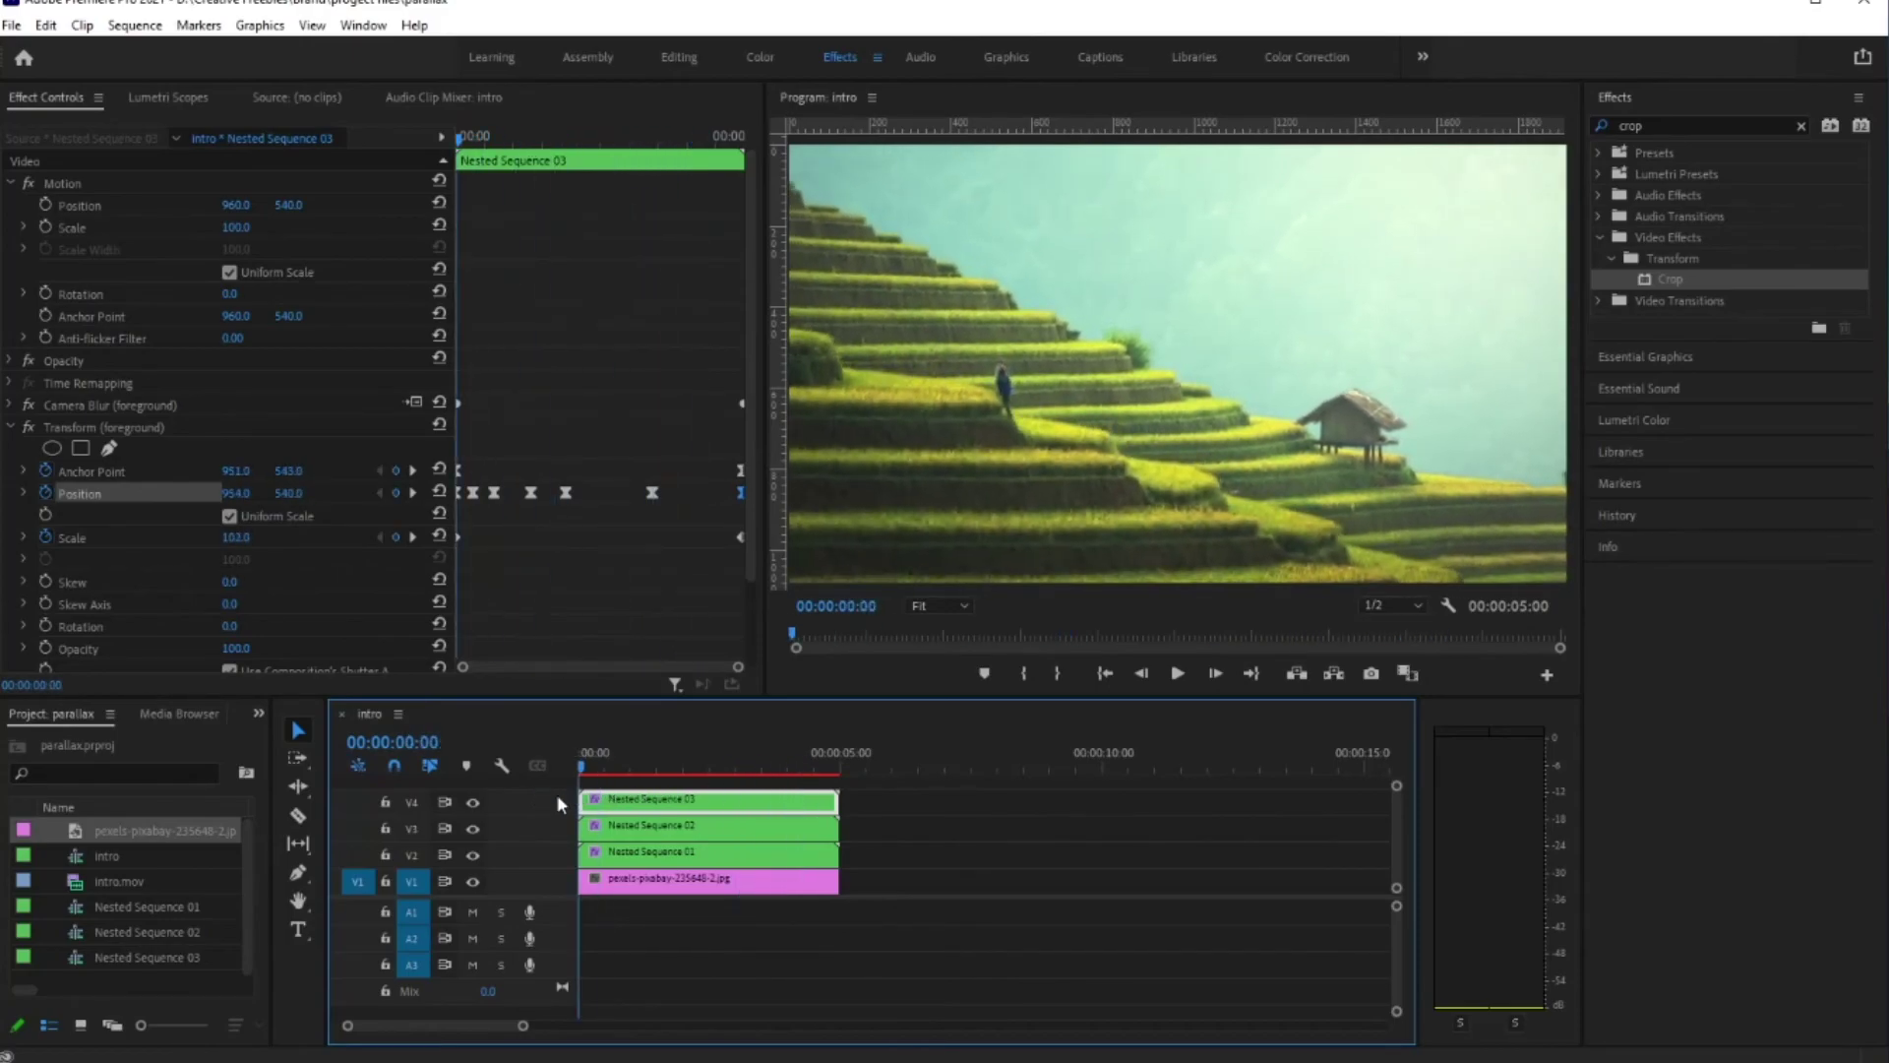
# Step: Search the effects for "pre" and look through the listed presets
pyautogui.scroll(2, 1404, 866)
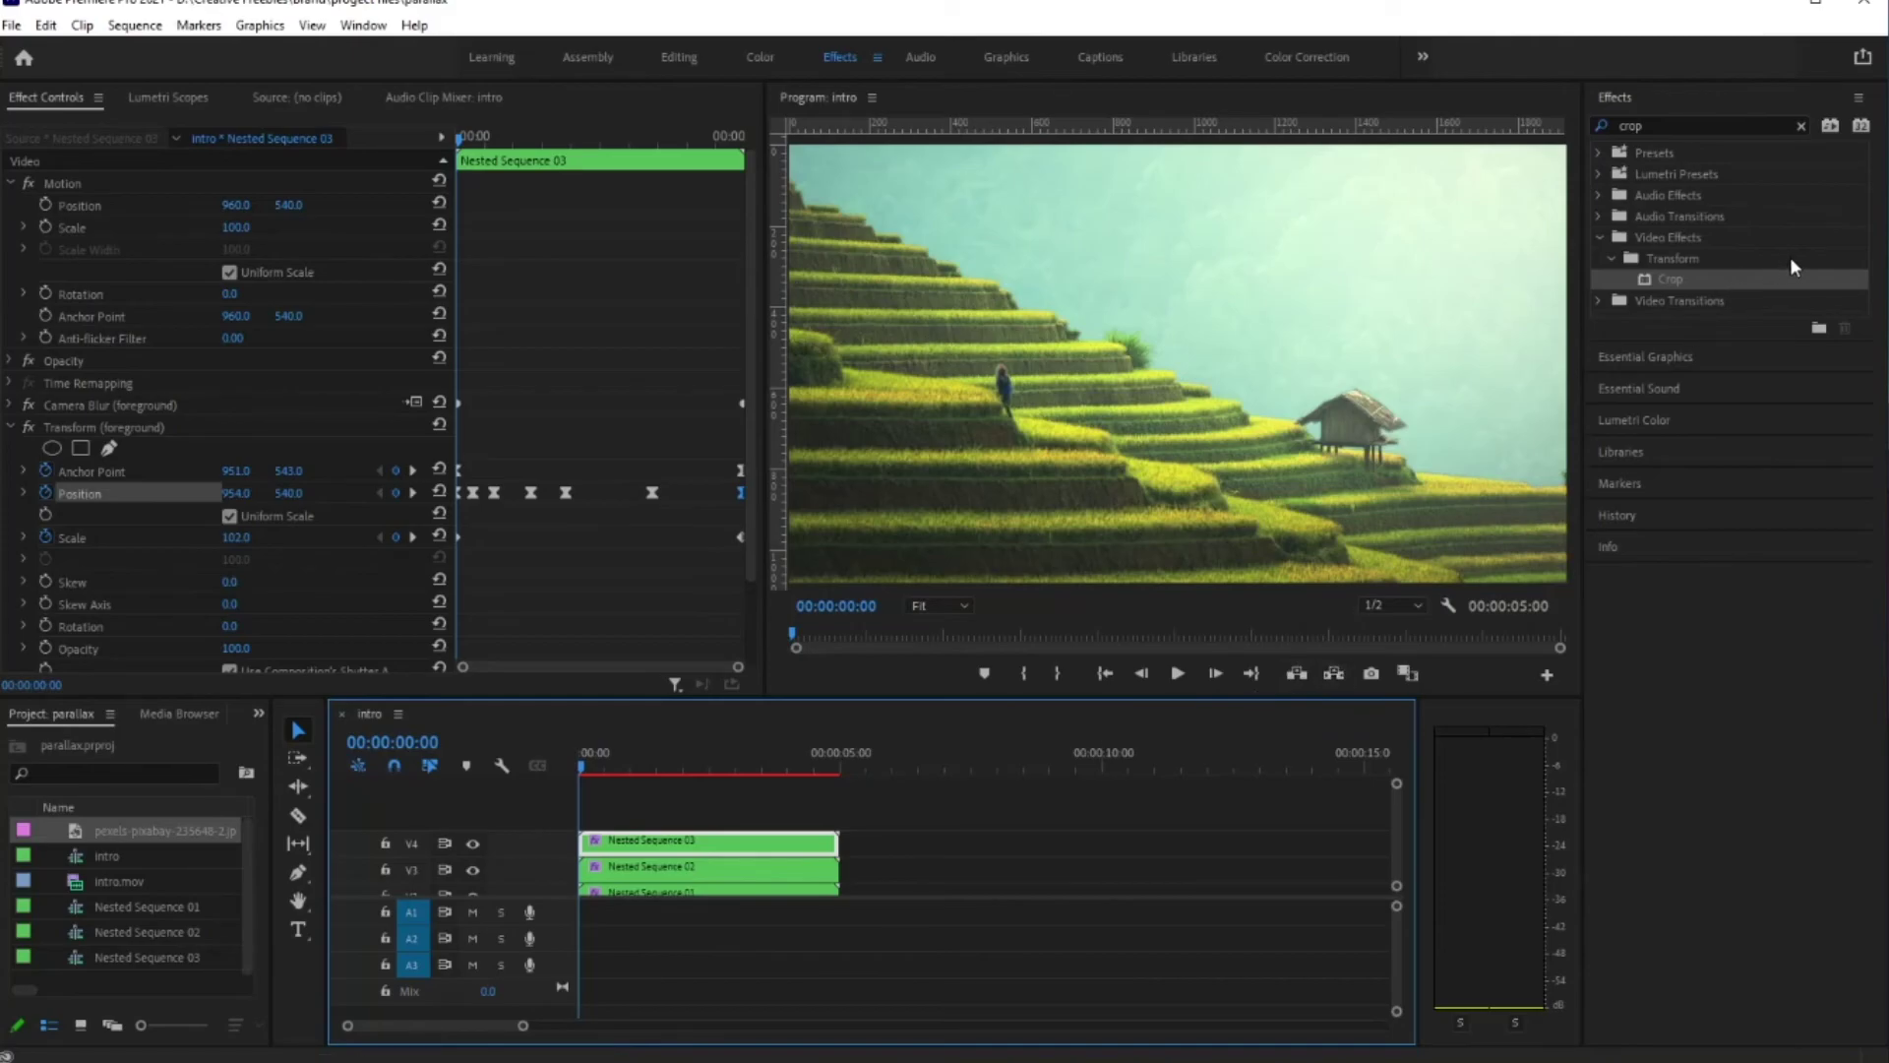
pyautogui.click(1599, 239)
pyautogui.click(1666, 125)
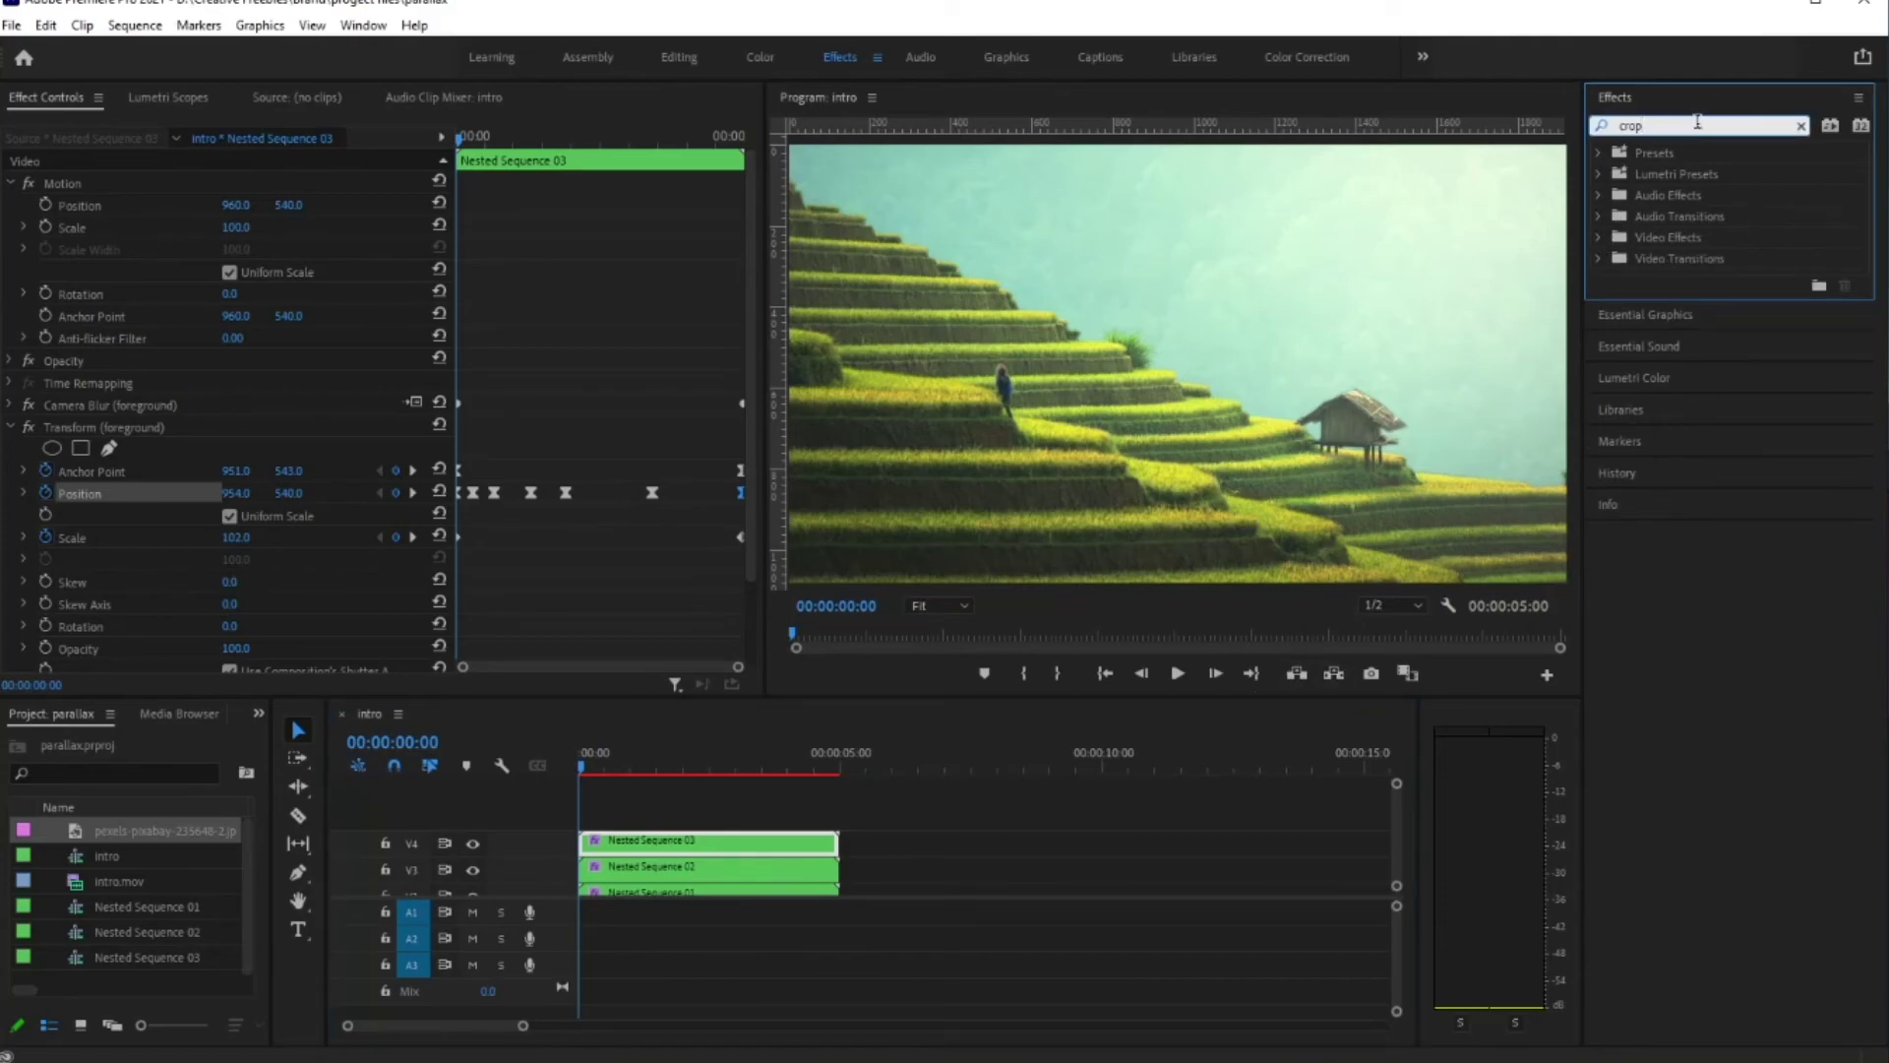
pyautogui.press('BackSpace')
pyautogui.press('BackSpace')
pyautogui.press('BackSpace')
pyautogui.press('BackSpace')
pyautogui.write('pre')
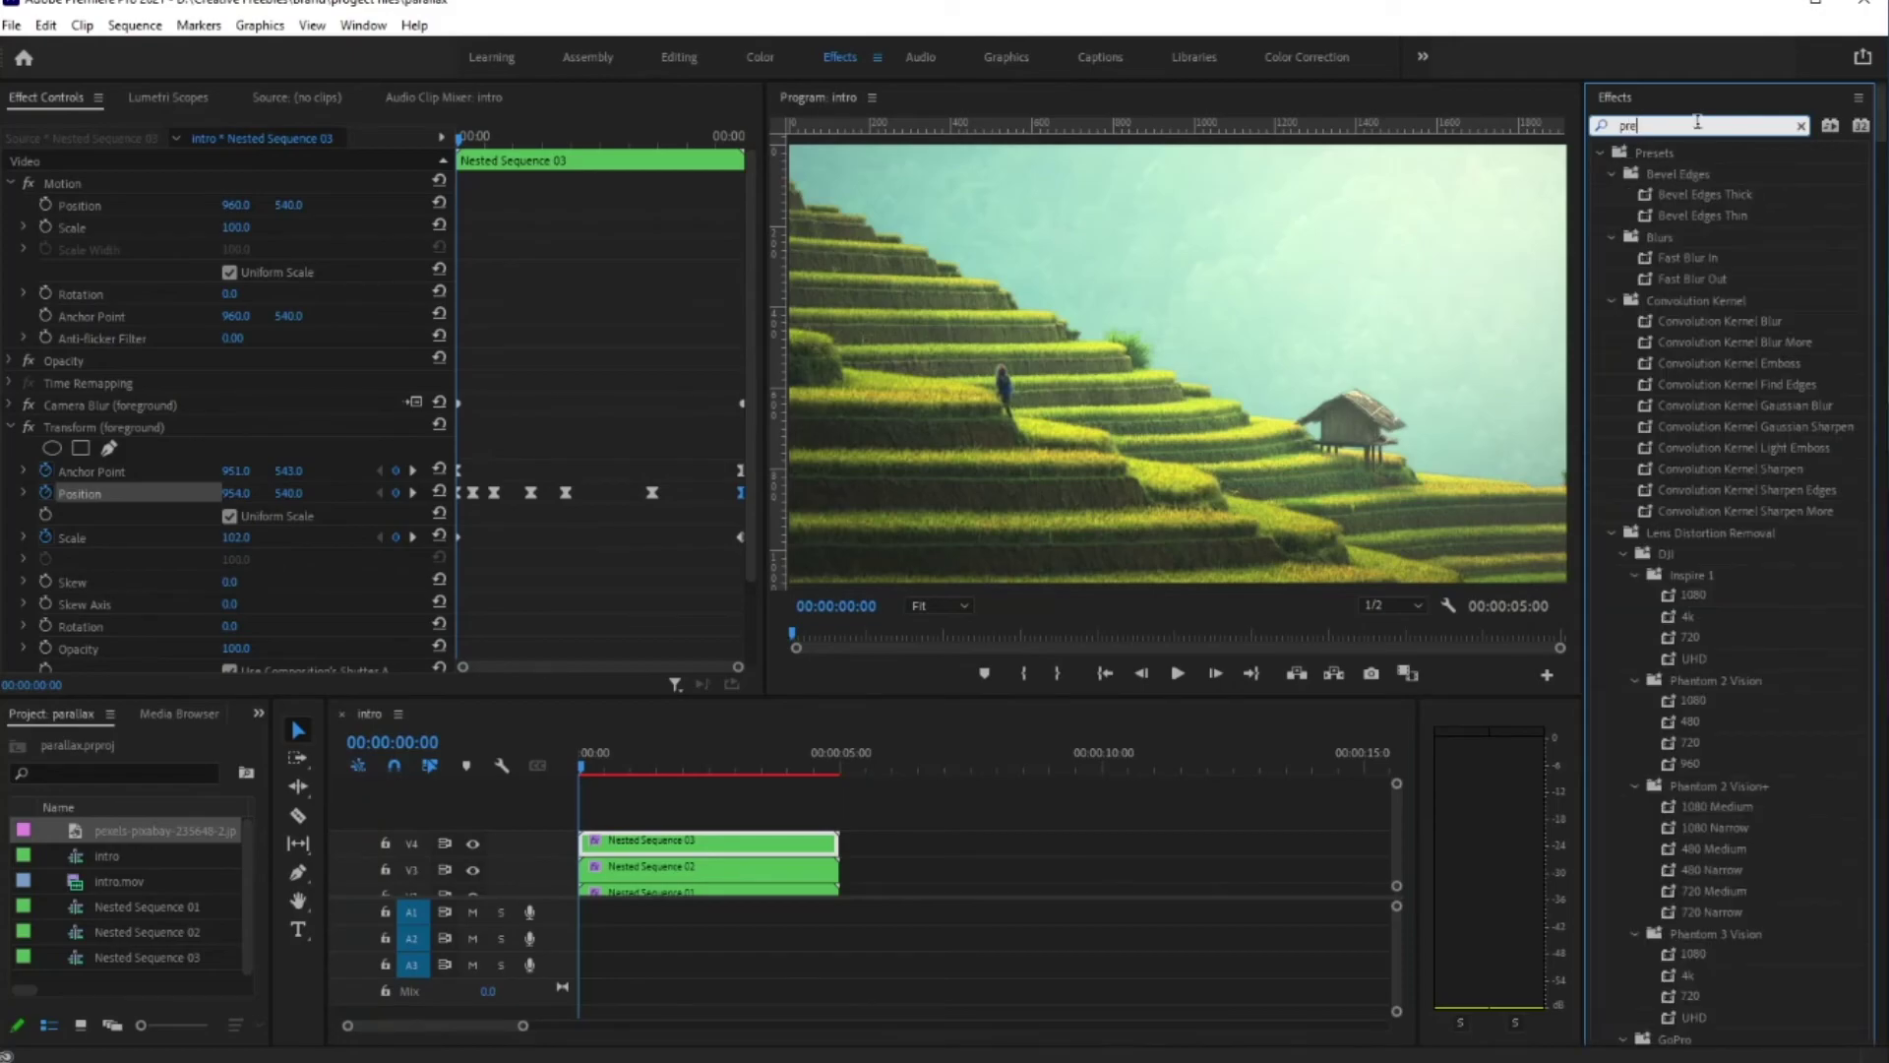
pyautogui.click(1659, 161)
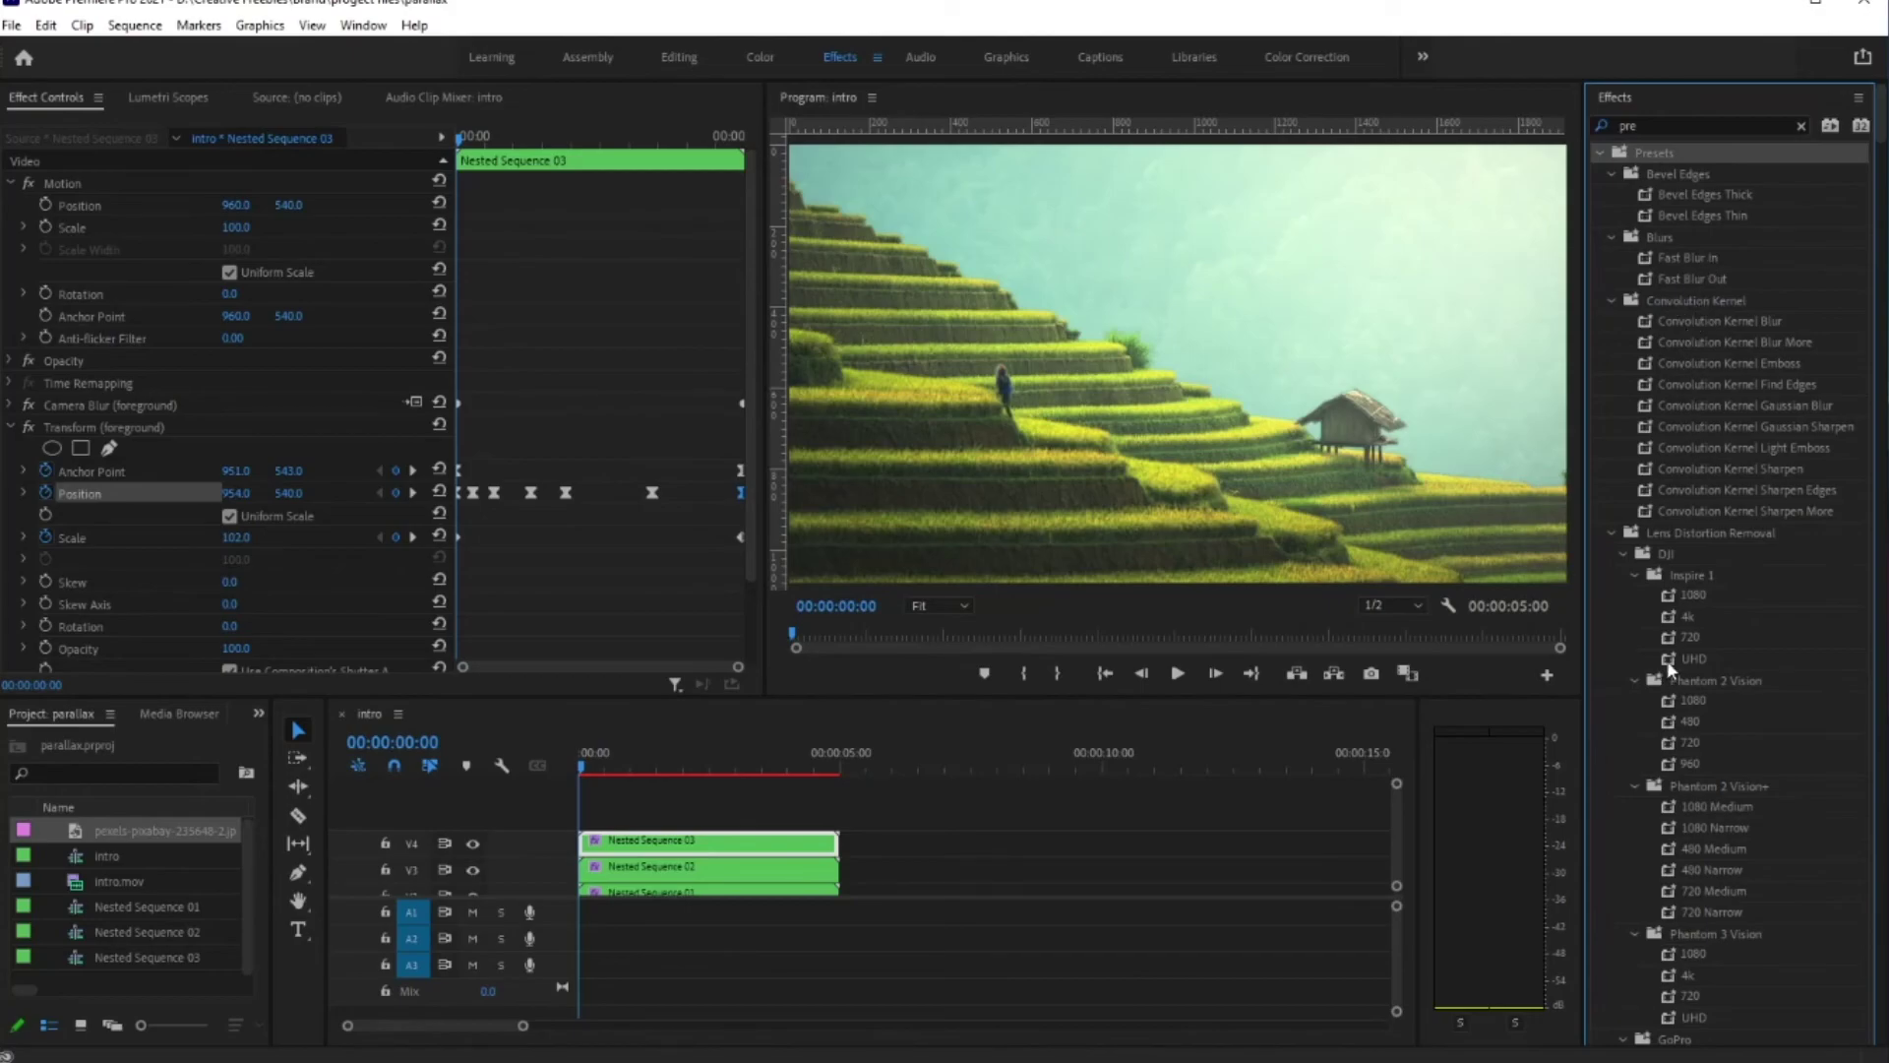
pyautogui.scroll(-5, 1712, 569)
pyautogui.scroll(5, 1709, 222)
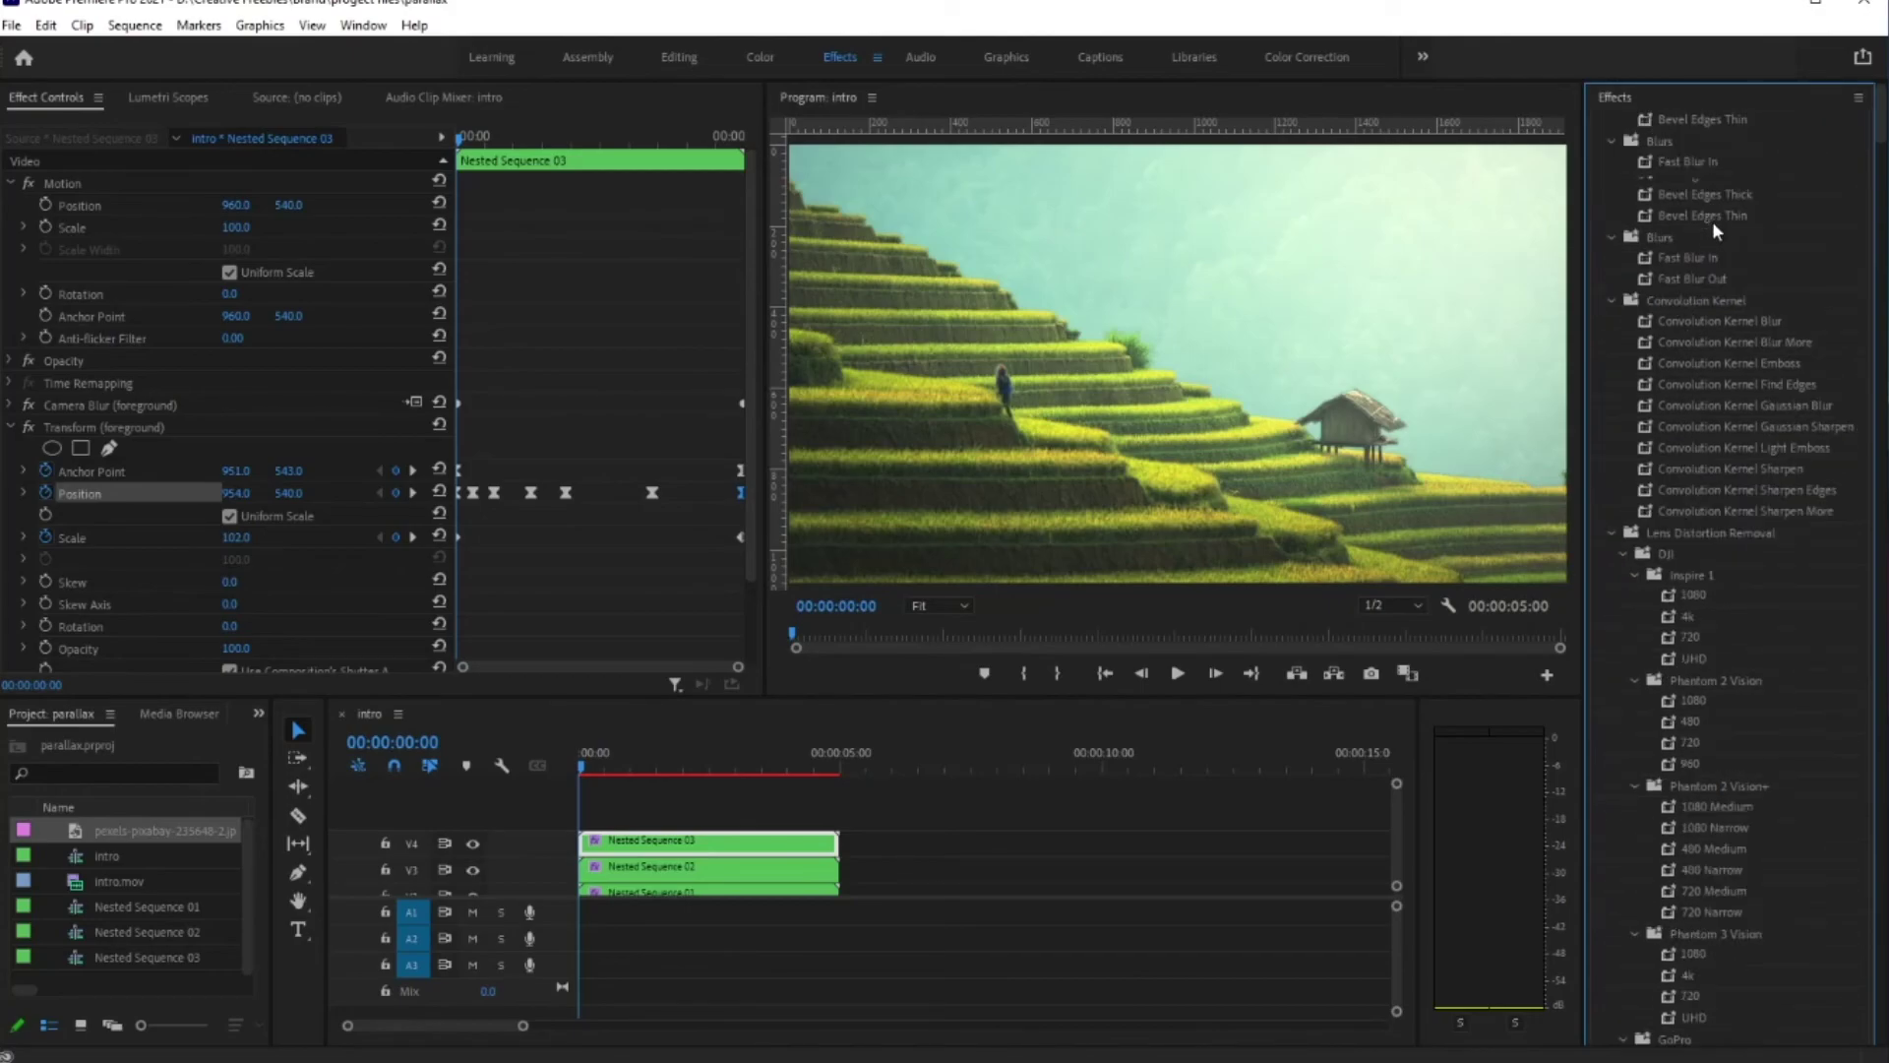
# Step: Clear the effects search and expand the Parallax - Creative Freebies preset folder
pyautogui.click(1799, 125)
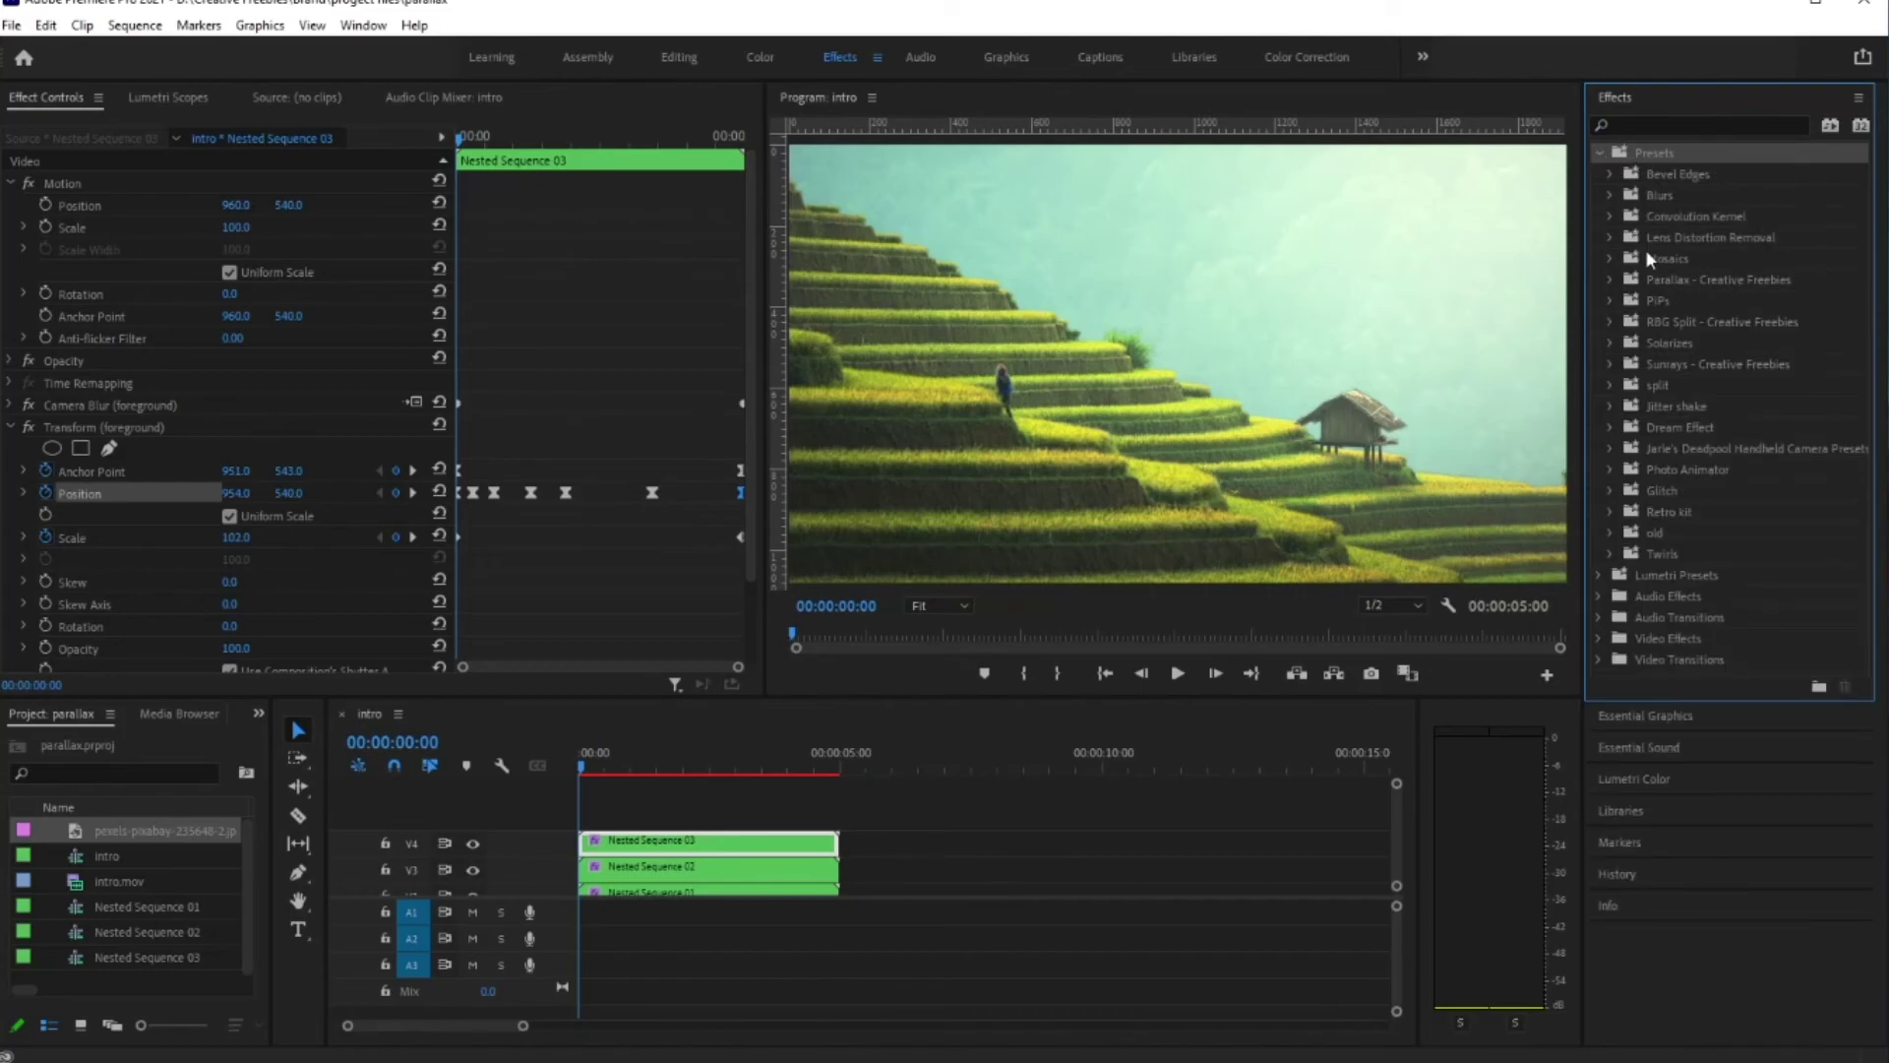
pyautogui.click(1608, 278)
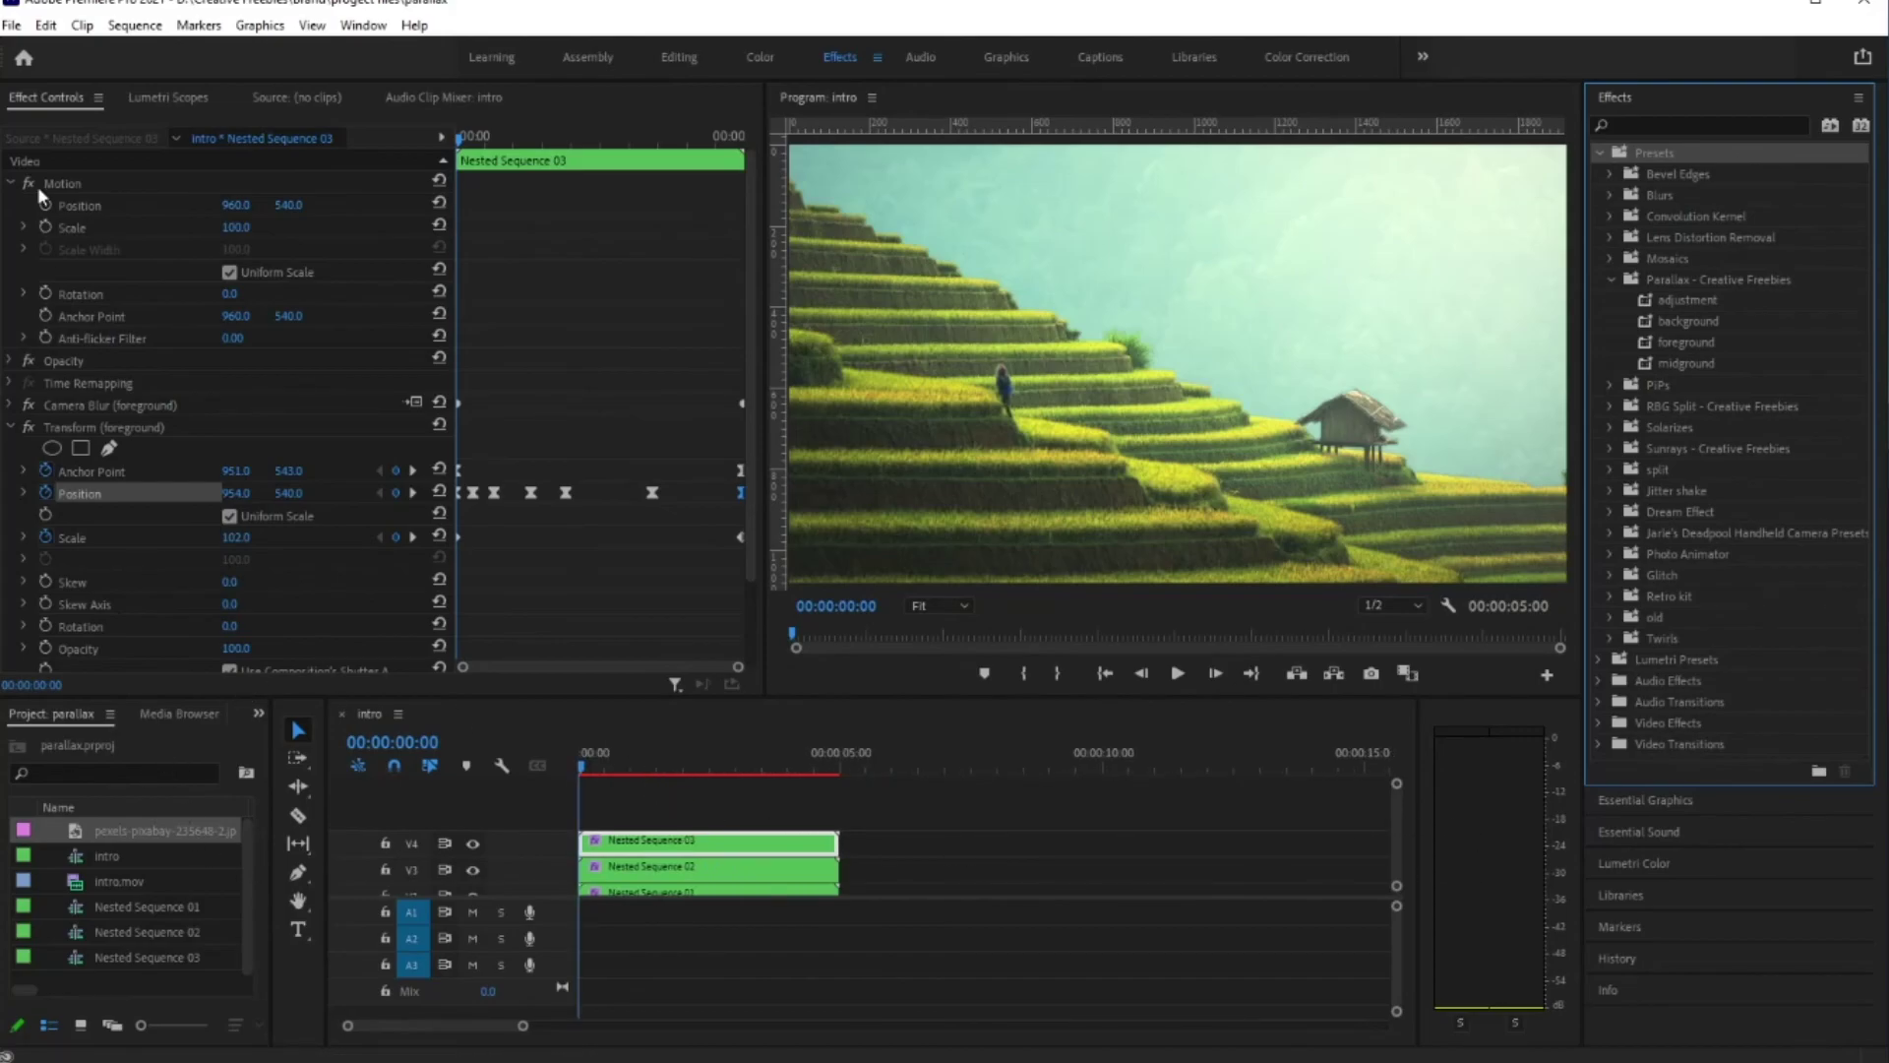
# Step: Create a new adjustment layer in the project at 1920 x 1080, 60.00 fps, with square pixels
pyautogui.click(15, 28)
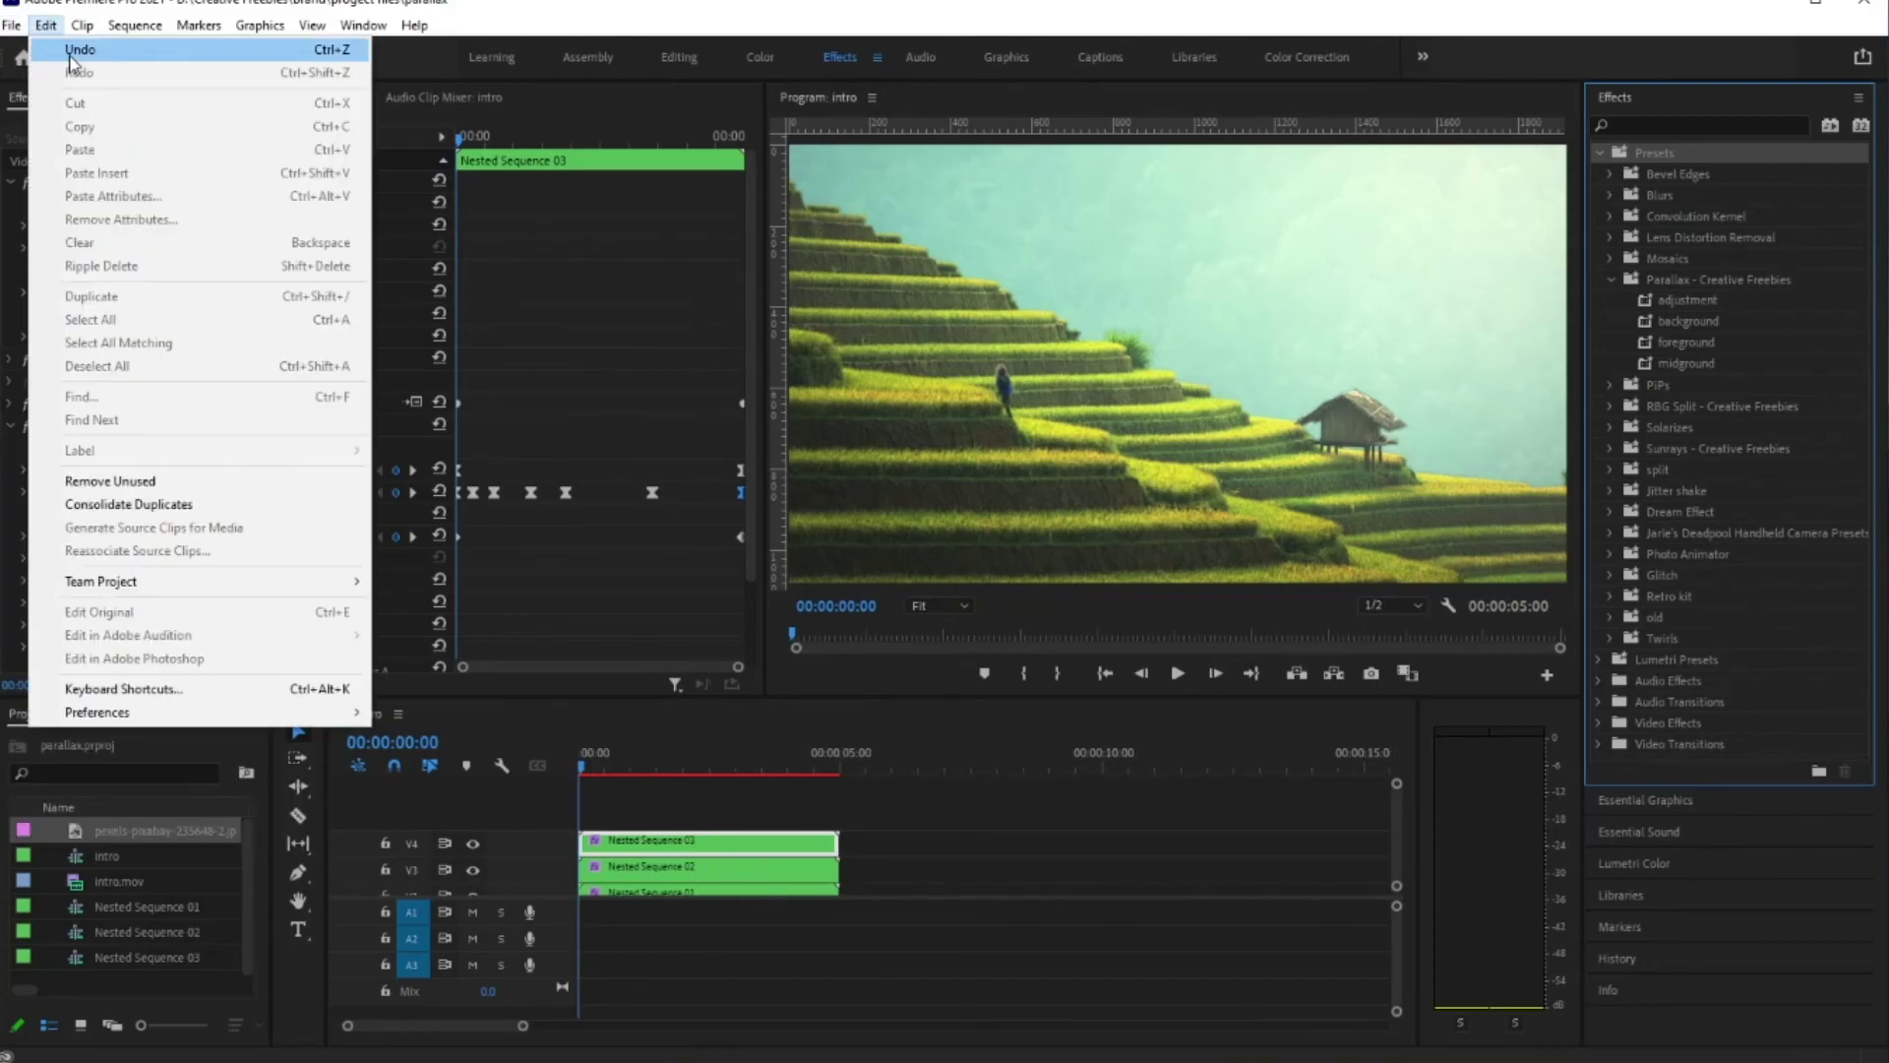
pyautogui.moveTo(286, 47)
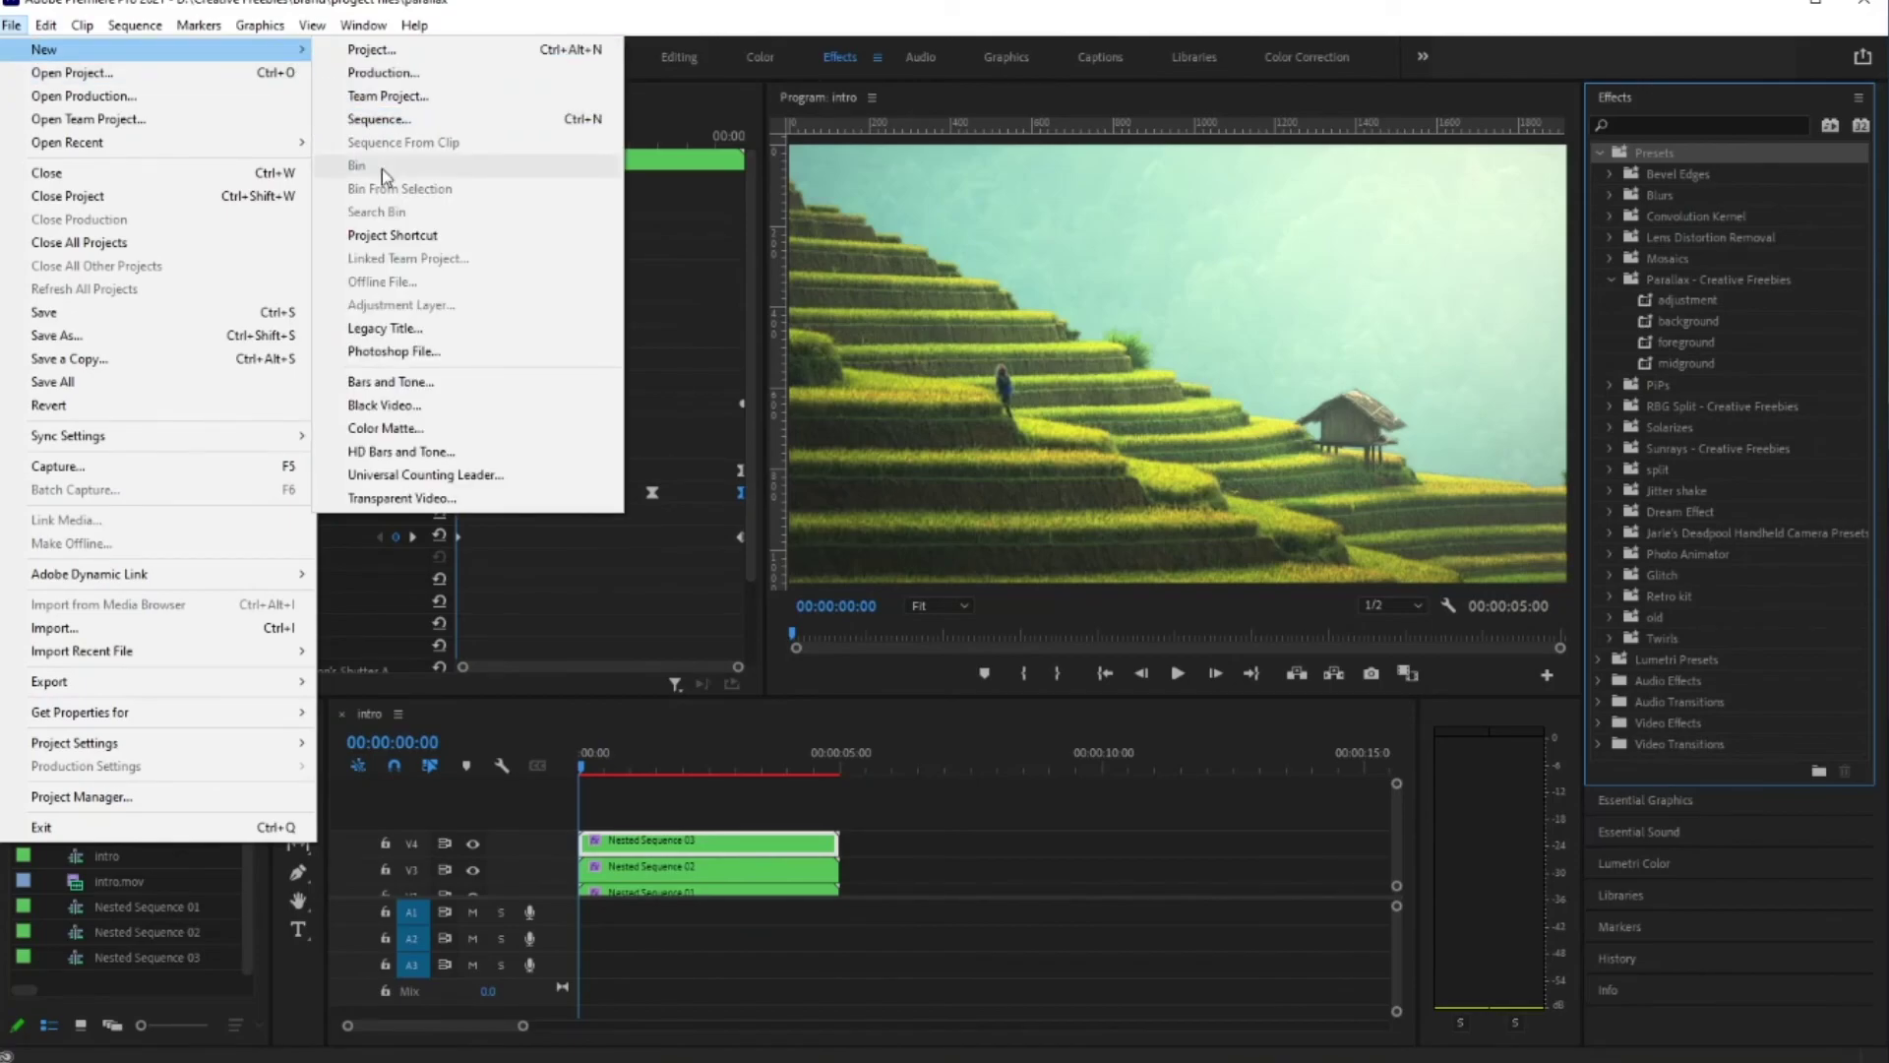
pyautogui.click(242, 906)
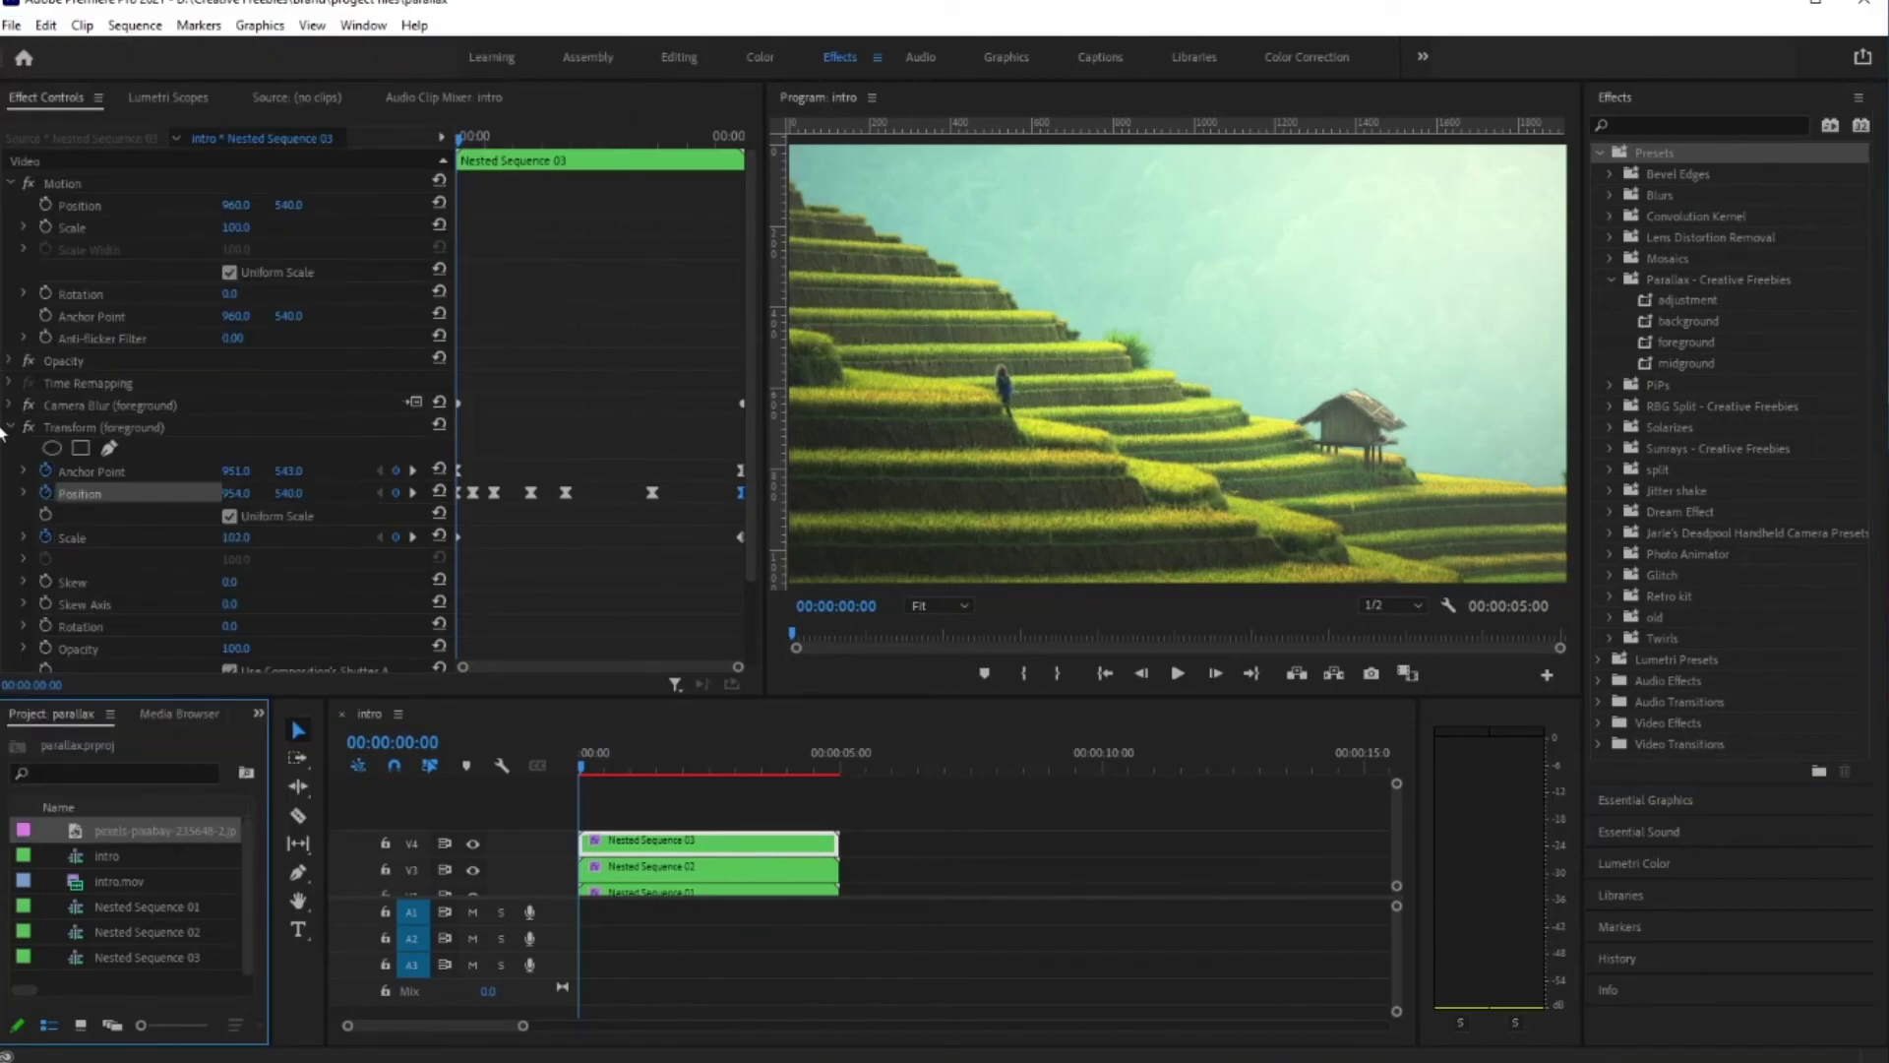
pyautogui.click(12, 25)
pyautogui.moveTo(109, 49)
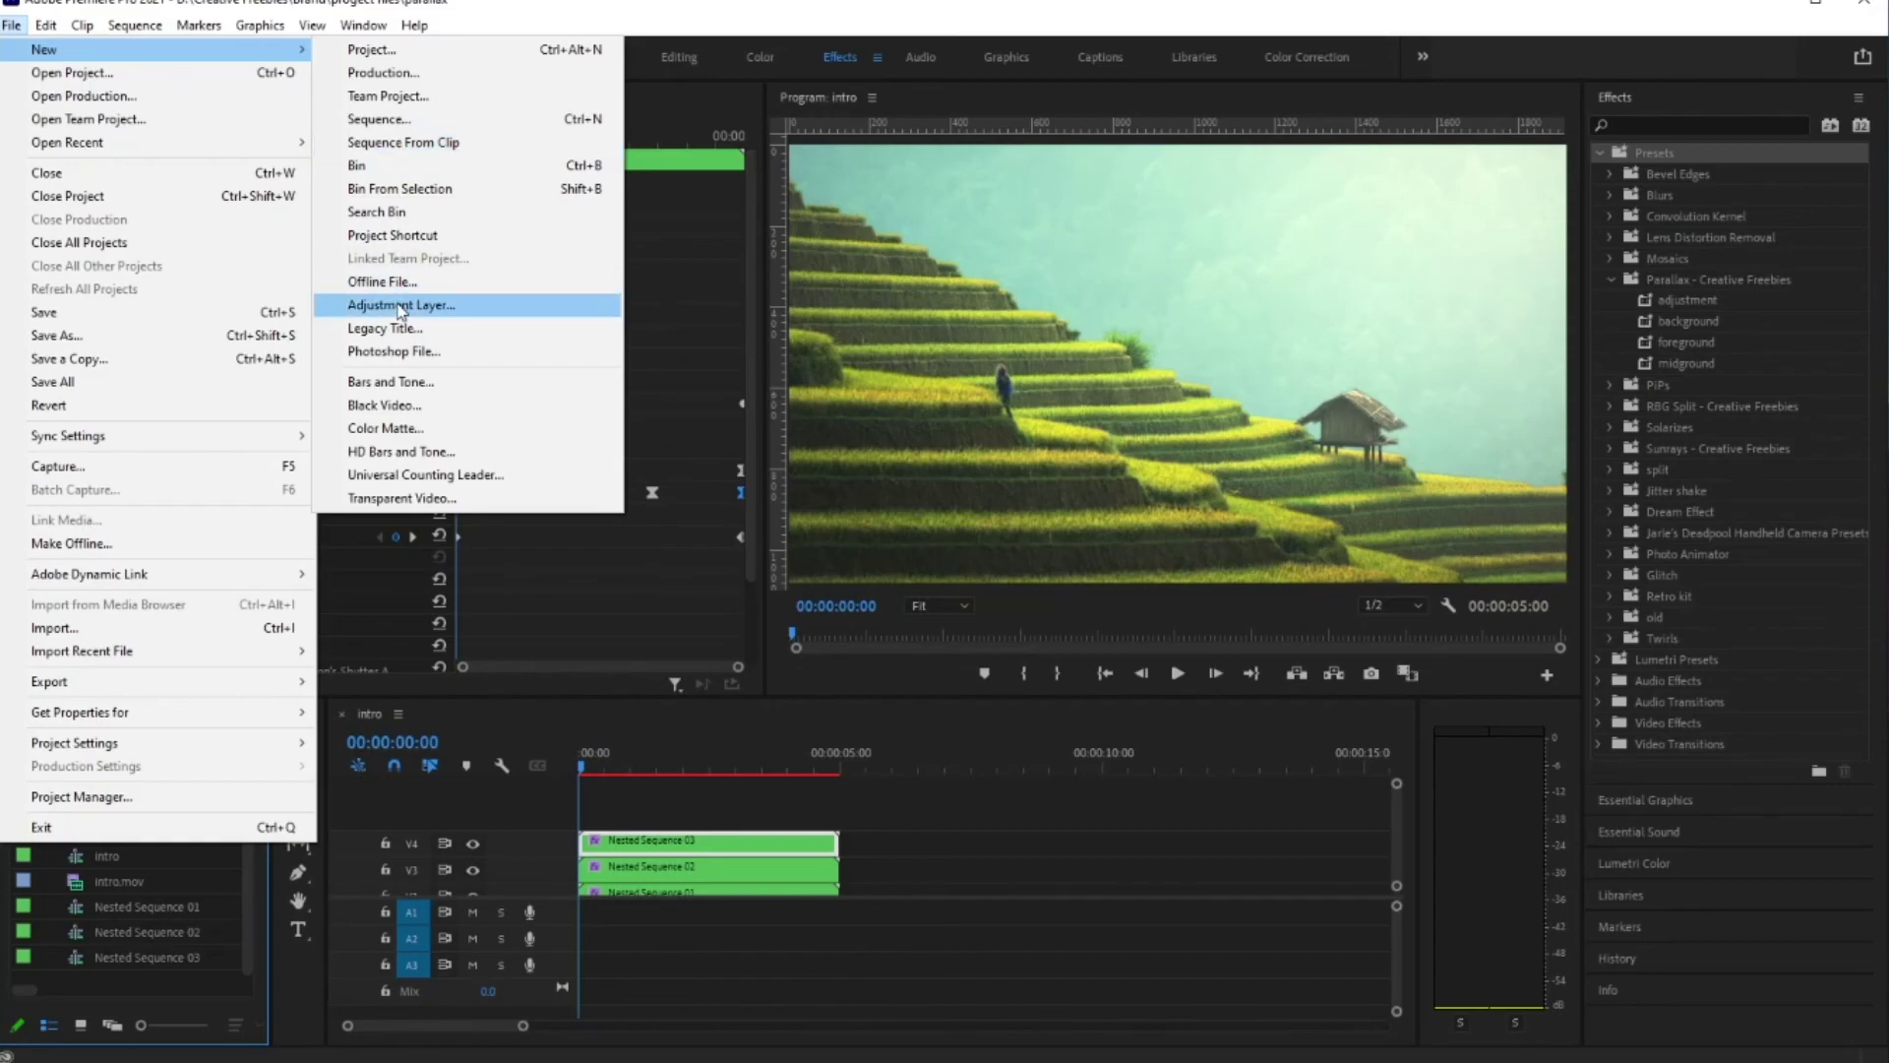
pyautogui.click(401, 305)
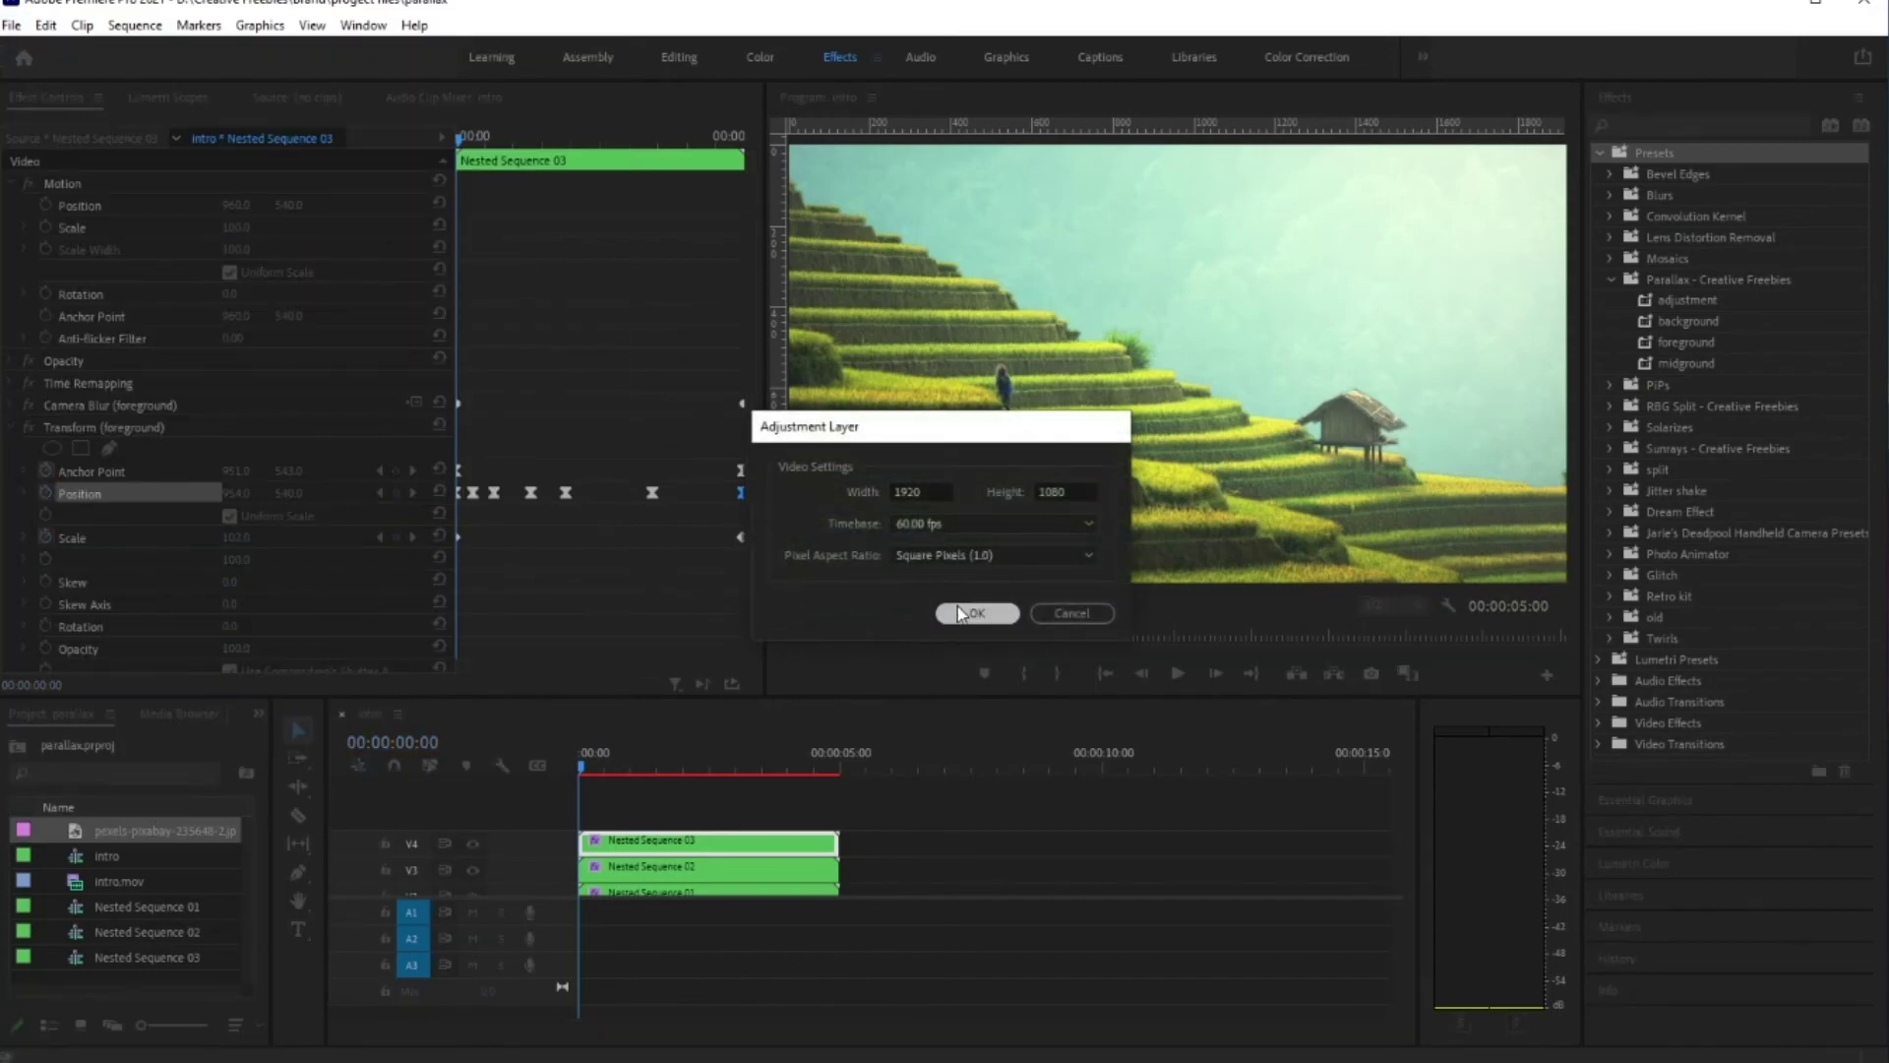
pyautogui.click(961, 613)
# Step: Place the adjustment layer on V5 above Nested Sequence 03 and apply the Parallax adjustment preset to it
pyautogui.moveTo(148, 834); pyautogui.dragTo(556, 815)
pyautogui.moveTo(1396, 872); pyautogui.dragTo(1401, 803)
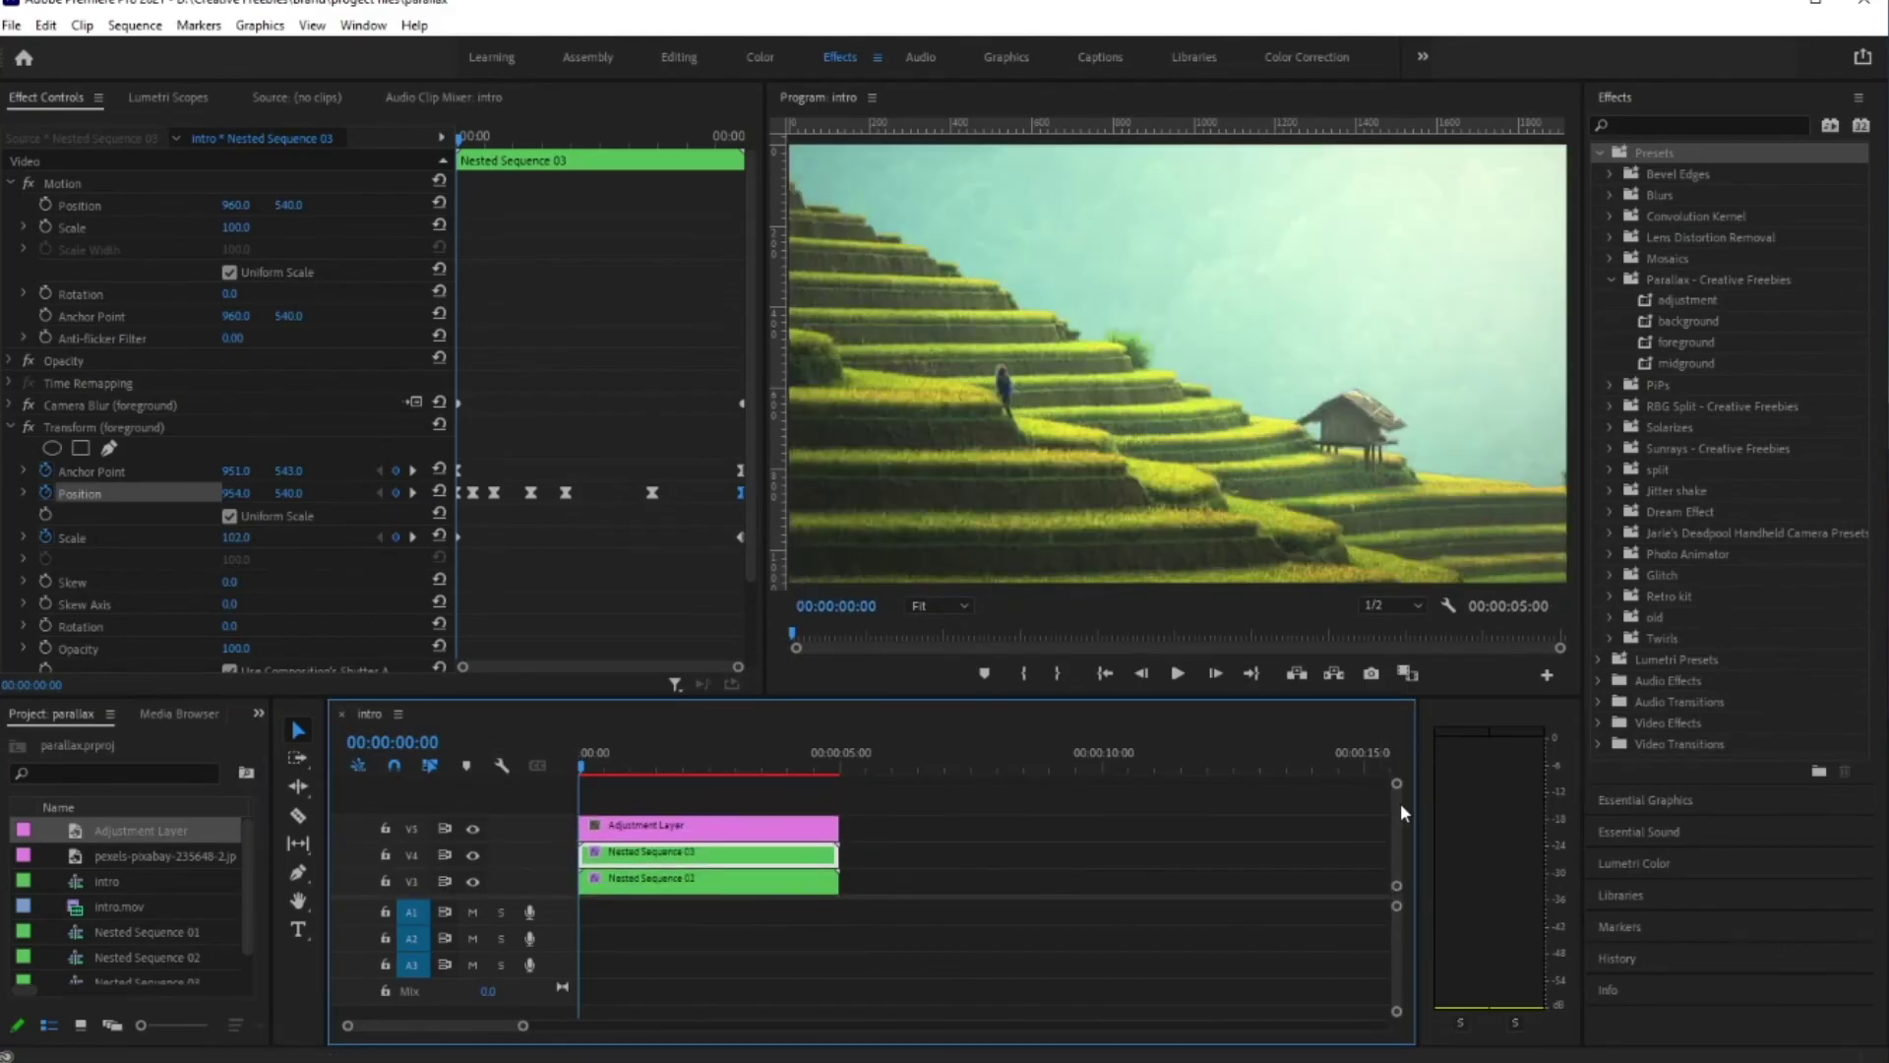
pyautogui.click(1690, 301)
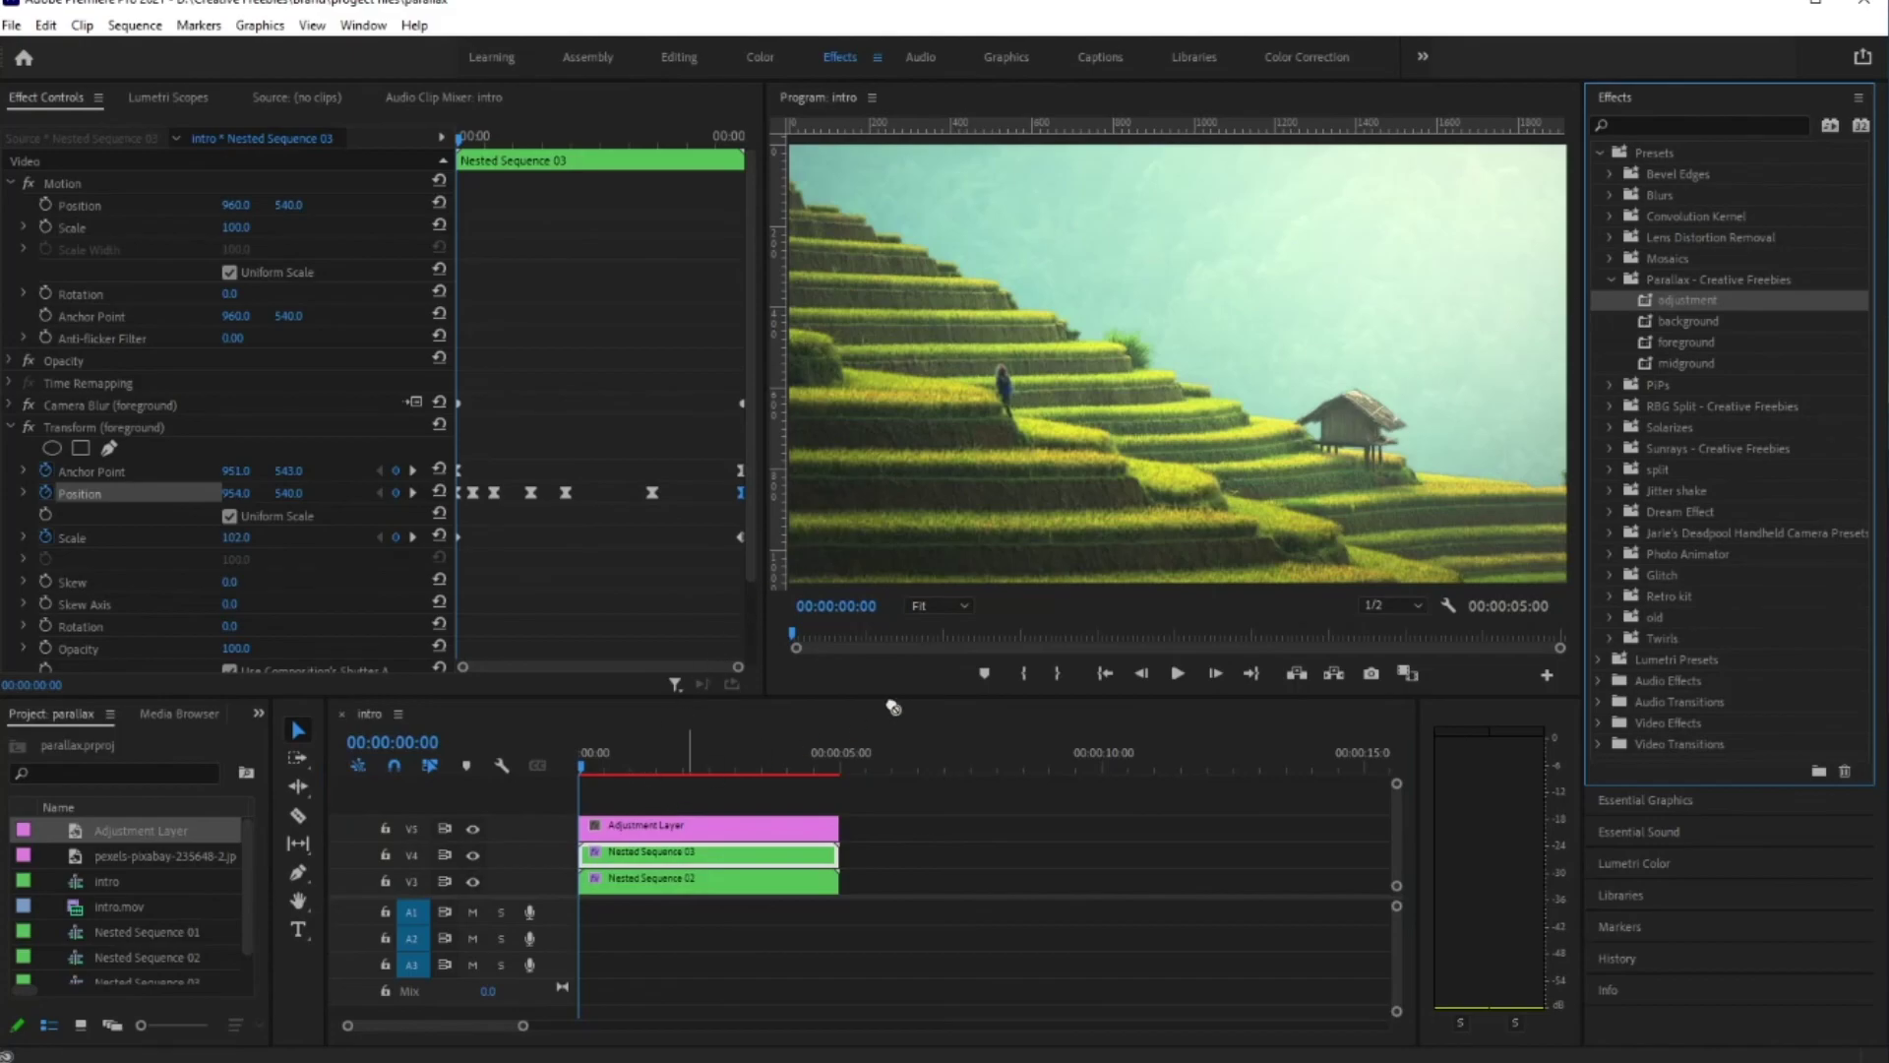
pyautogui.moveTo(1697, 305); pyautogui.dragTo(646, 829)
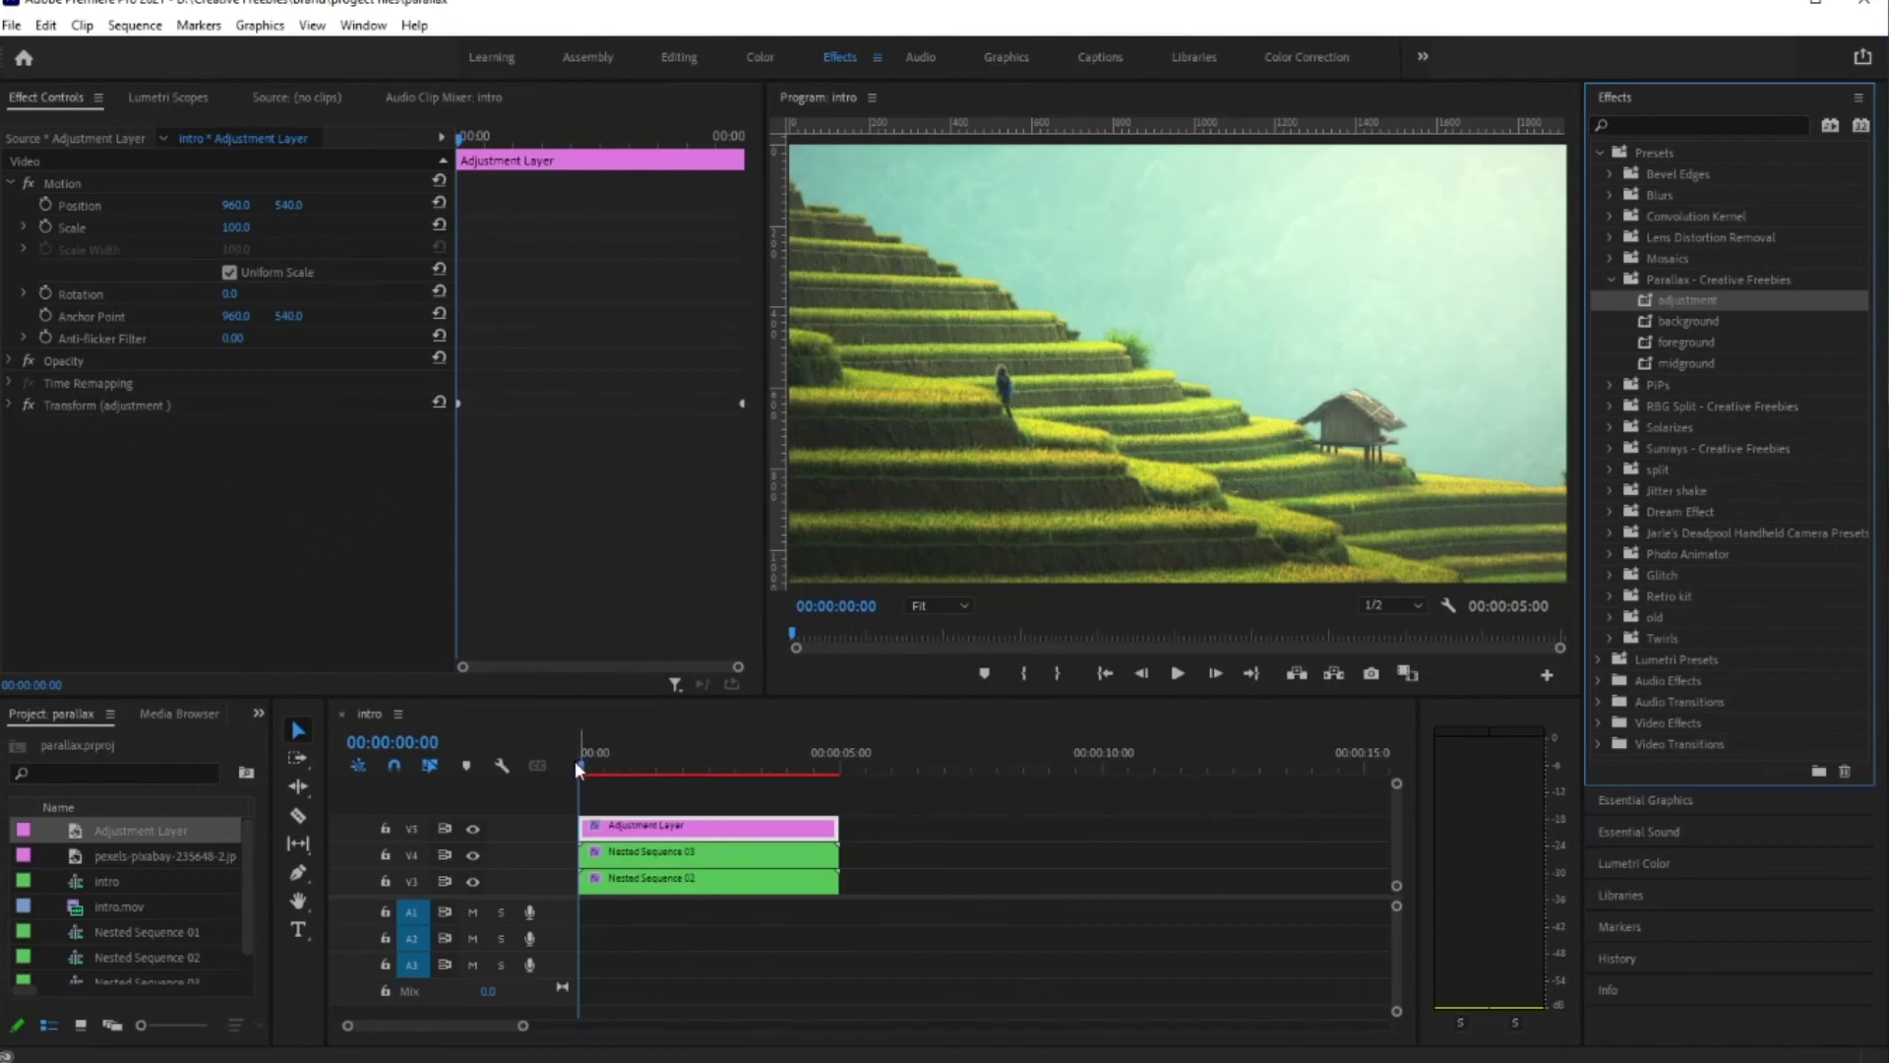
# Step: Play the sequence from the start and scrub through it to review the parallax effect with the adjustment layer
pyautogui.moveTo(582, 759)
pyautogui.mouseDown()
pyautogui.moveTo(788, 764)
pyautogui.moveTo(848, 746)
pyautogui.moveTo(528, 738)
pyautogui.moveTo(800, 750)
pyautogui.moveTo(852, 732)
pyautogui.moveTo(582, 738)
pyautogui.mouseUp()
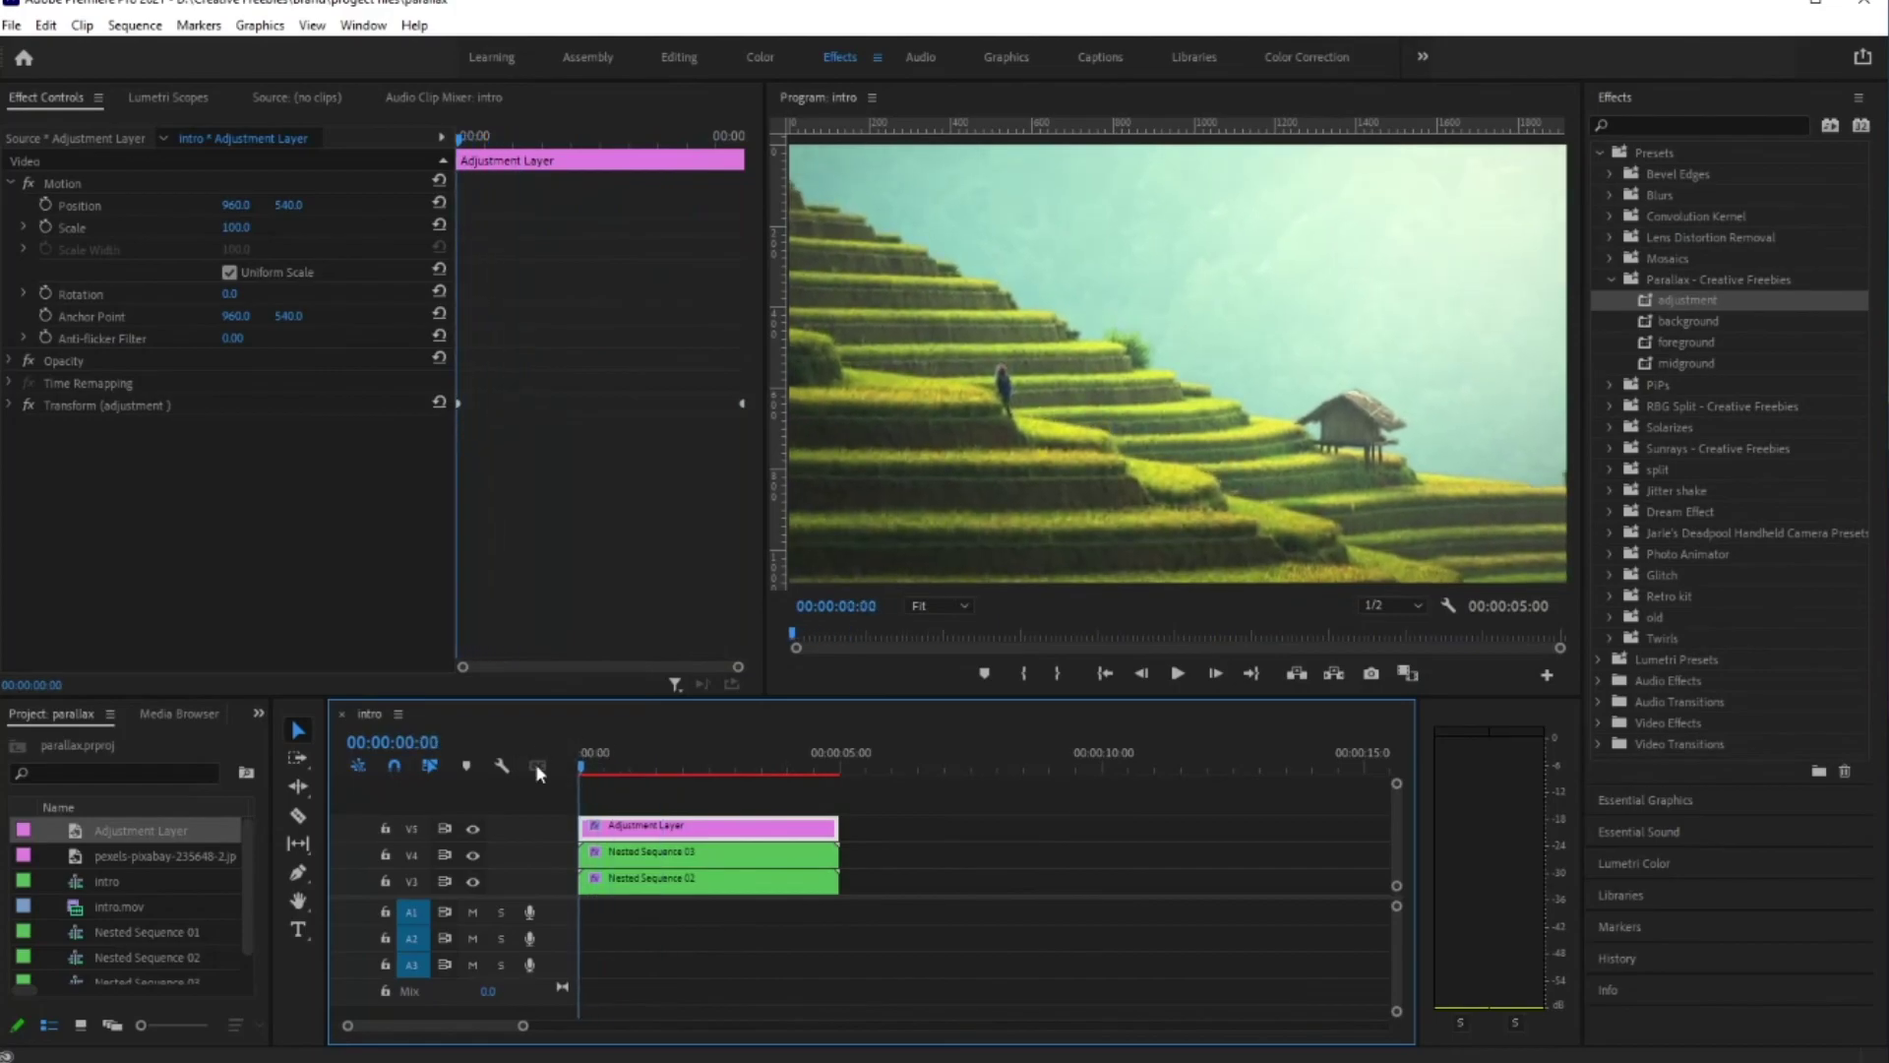
pyautogui.press('space')
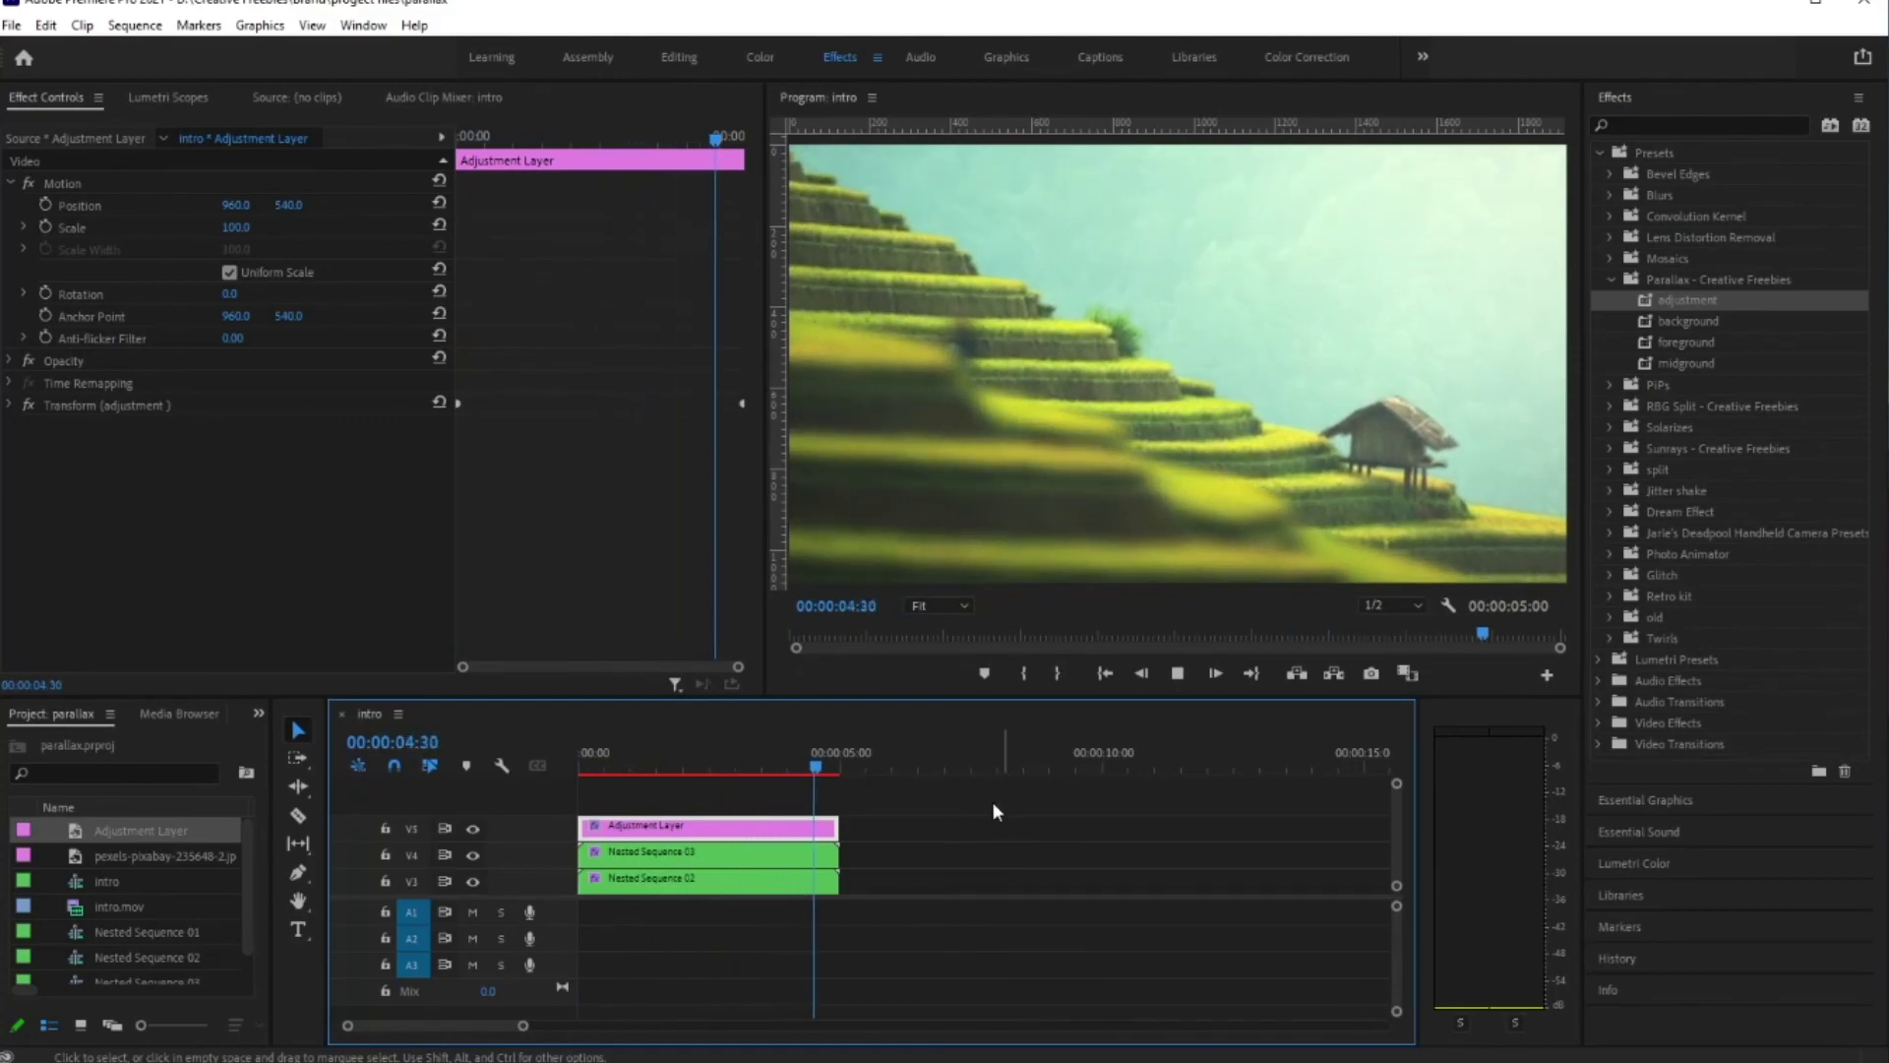
pyautogui.click(614, 766)
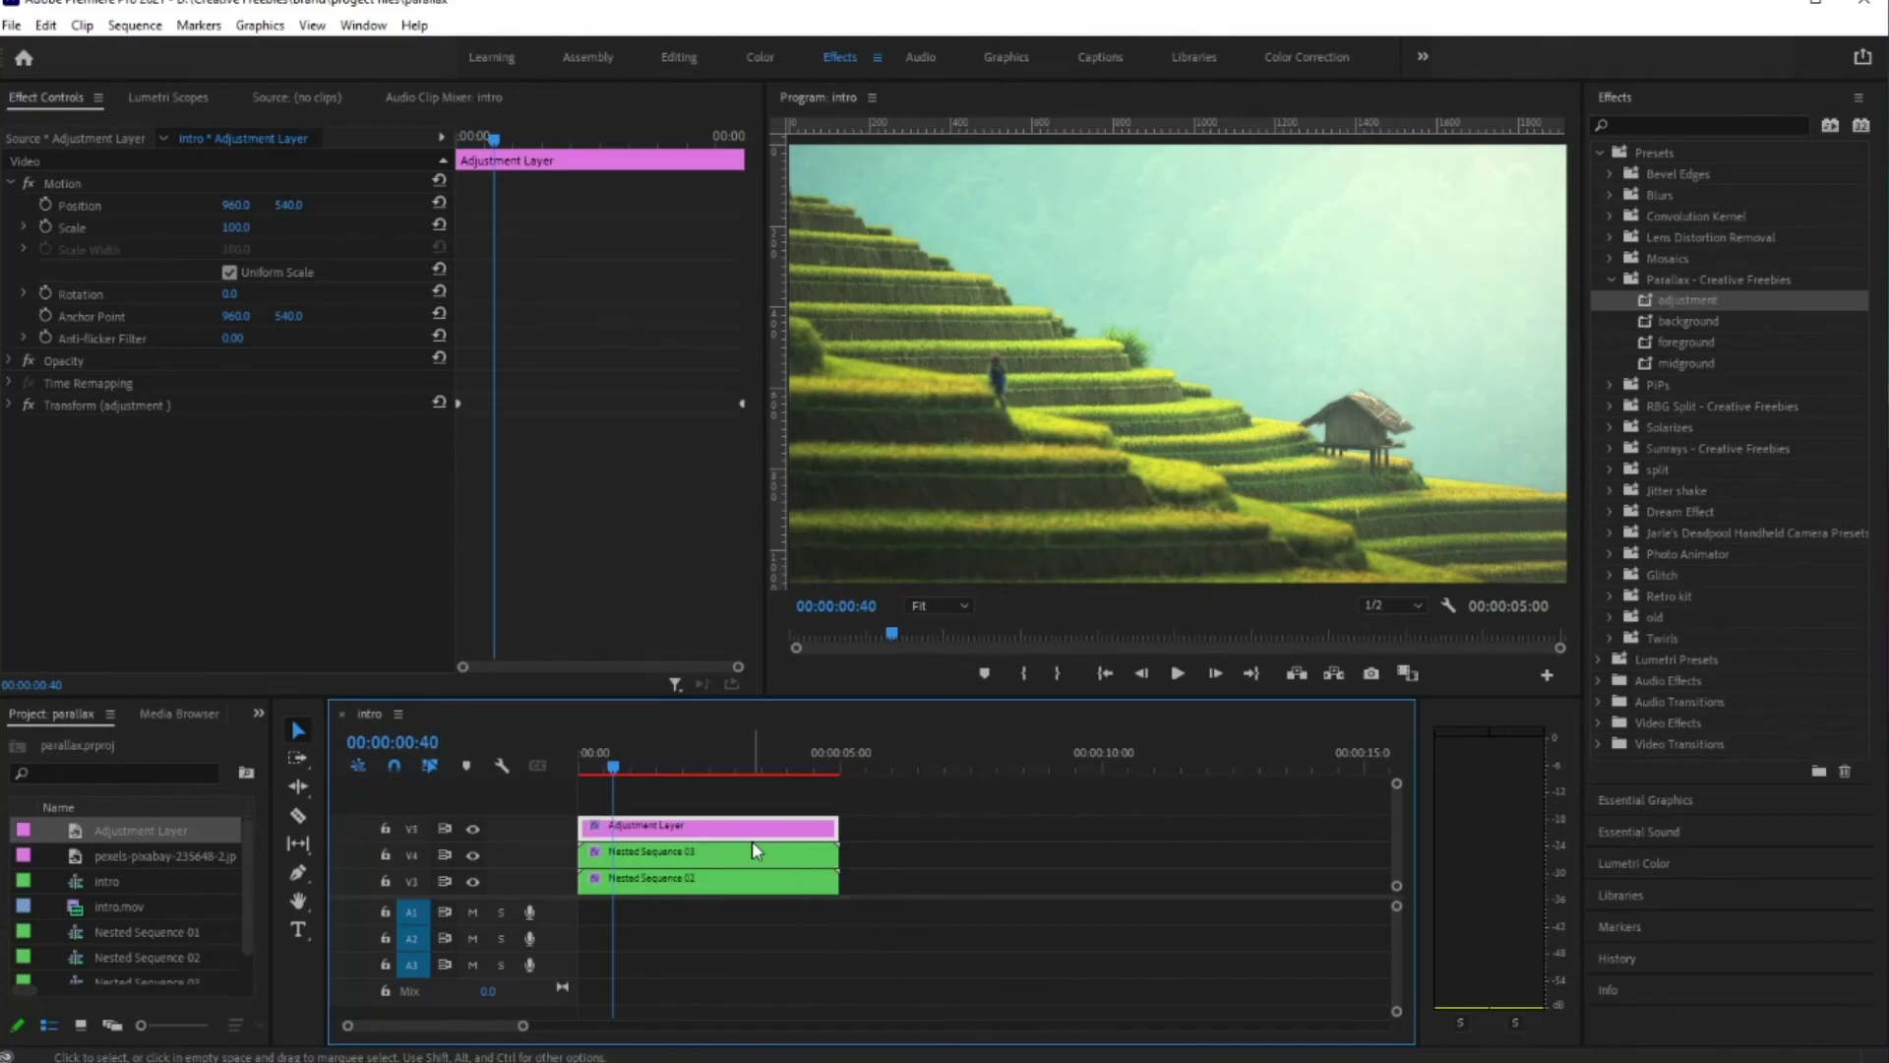
pyautogui.moveTo(658, 764); pyautogui.dragTo(717, 789)
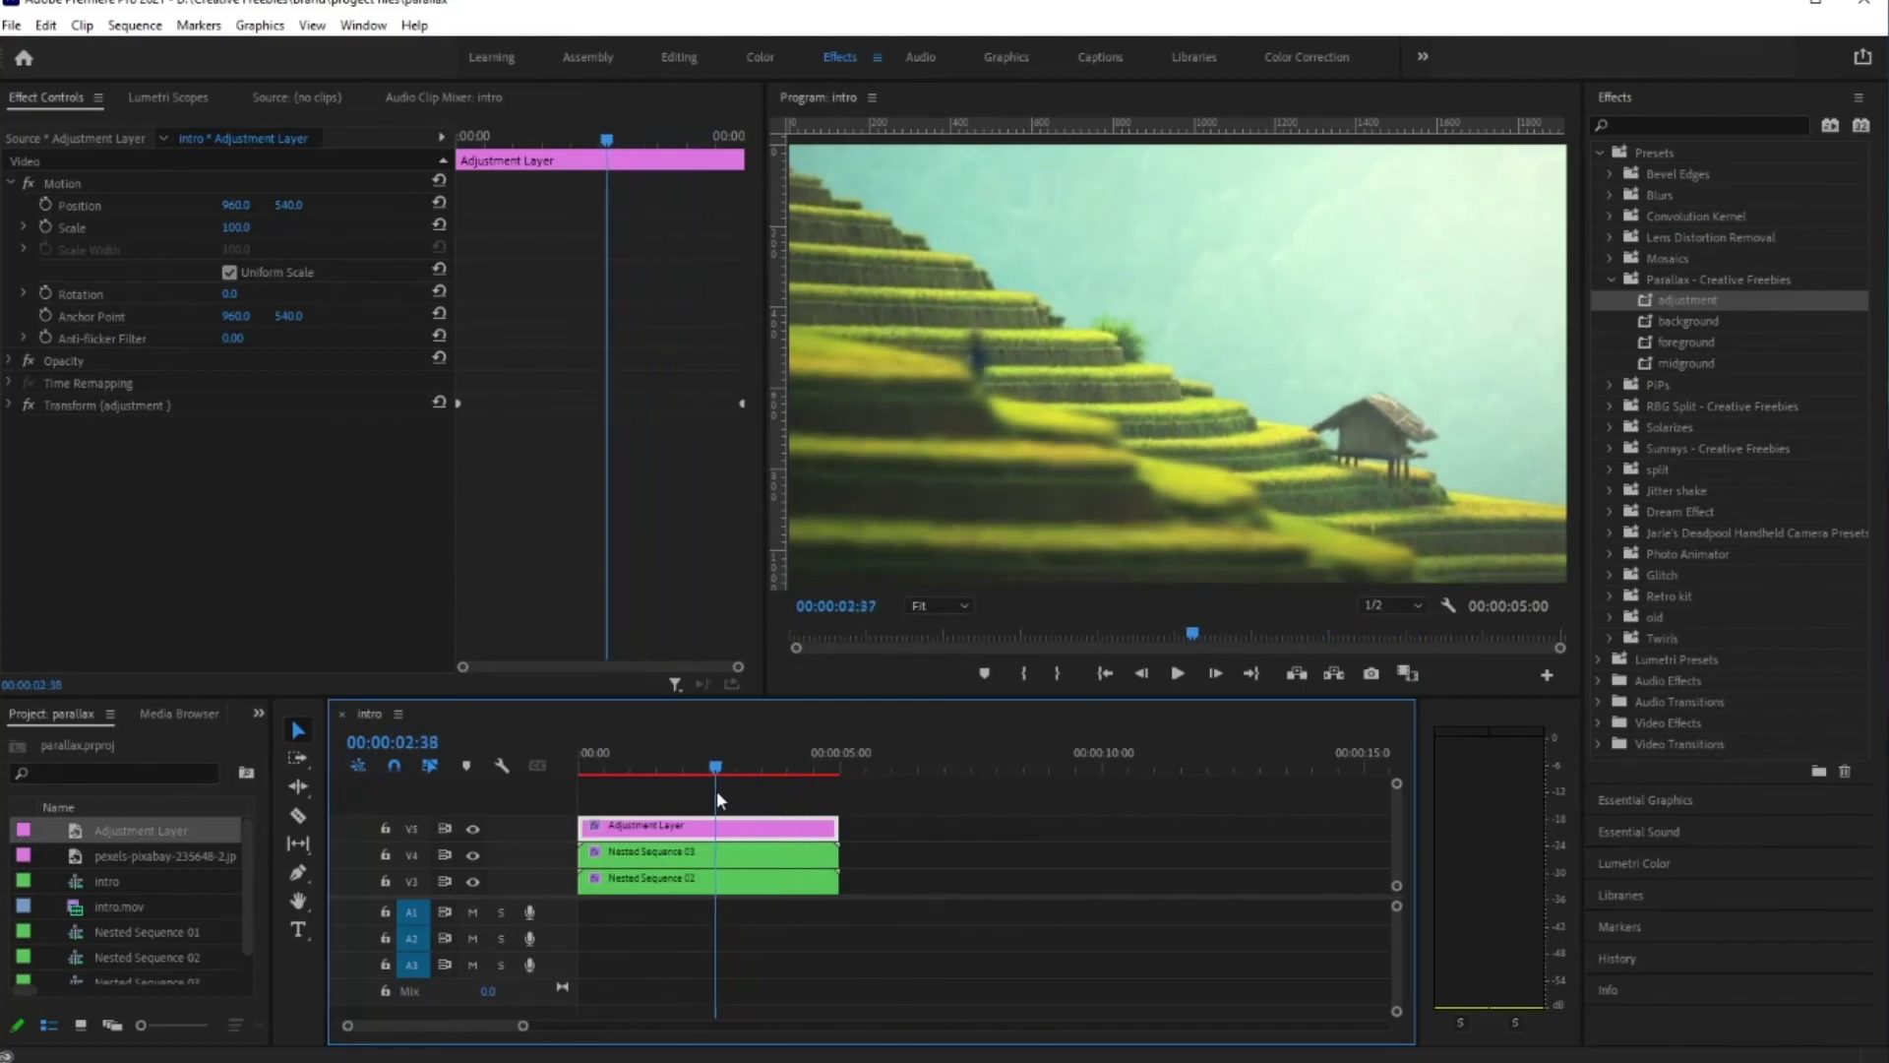